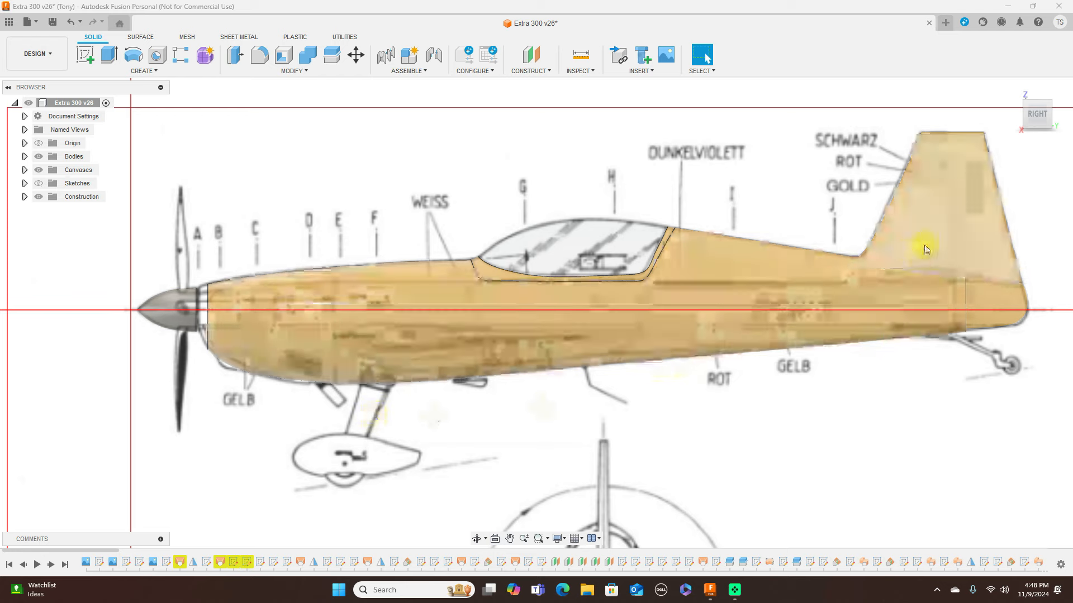
{"action": "left_click", "coordinate": [1017, 114]}
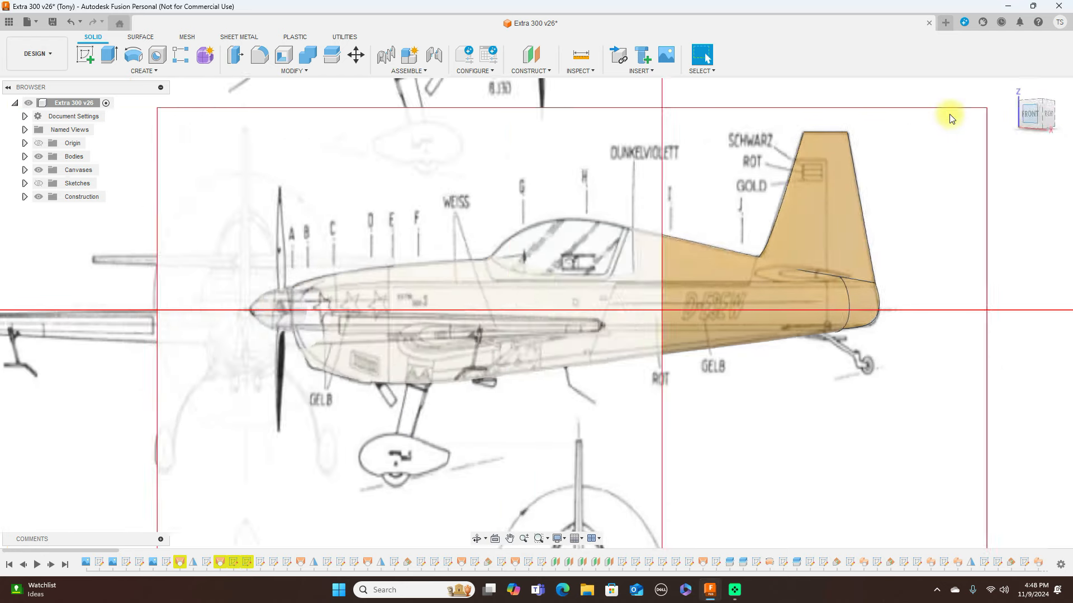
{"action": "scroll", "coordinate": [666, 323], "scroll_direction": "up", "scroll_amount": 2}
{"action": "middle_click_drag", "start_coordinate": [688, 310], "coordinate": [762, 212]}
{"action": "scroll", "coordinate": [748, 280], "scroll_direction": "up", "scroll_amount": 2}
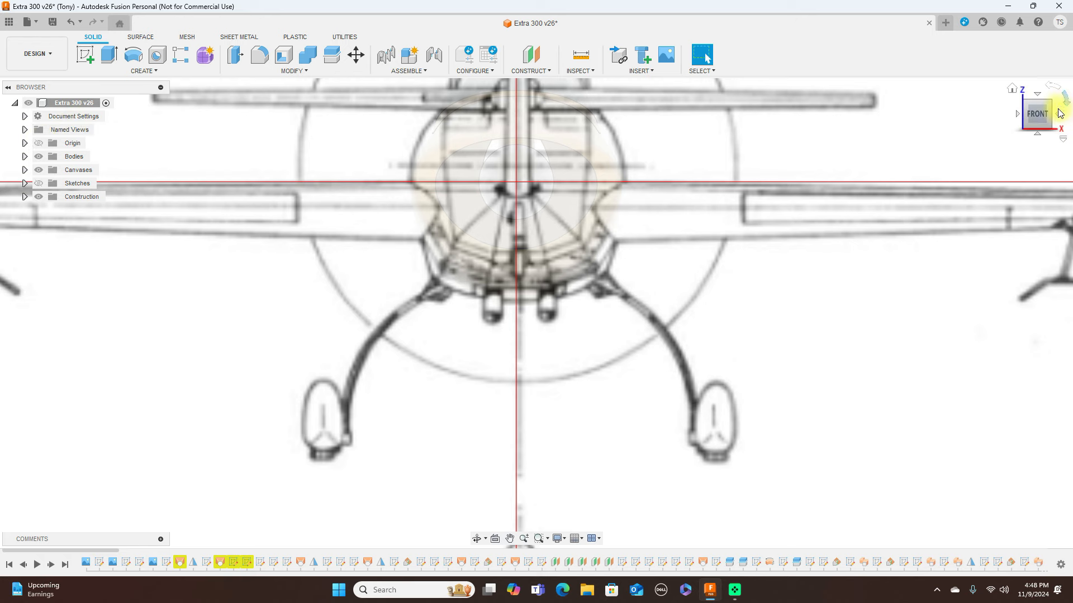
{"action": "left_click", "coordinate": [1057, 115]}
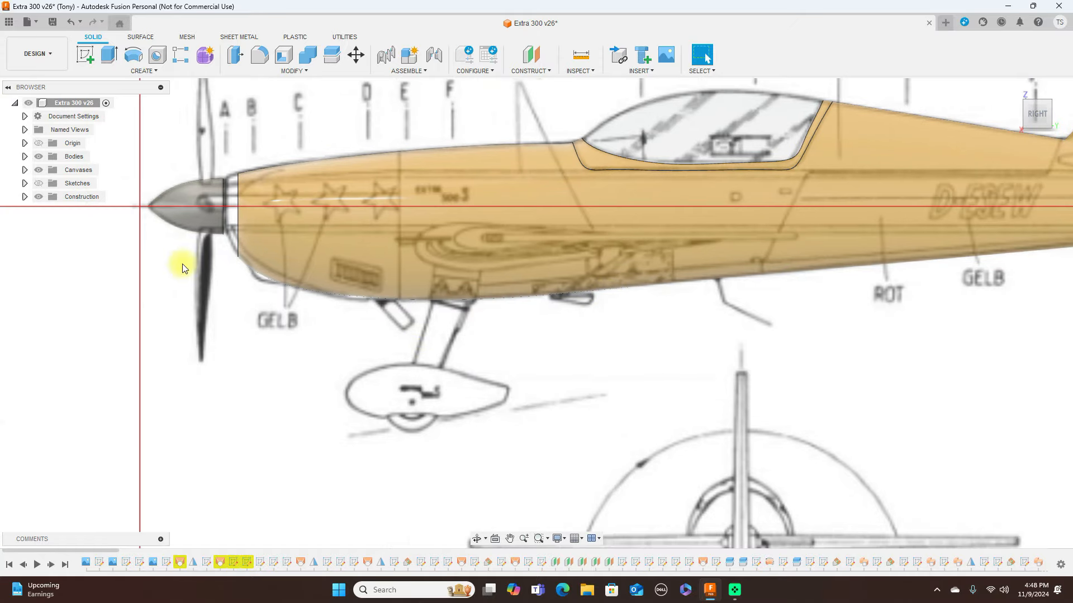
Create a construction plane offset 32 mm from the XZ plane, toward the landing gear strut in the side view.
{"action": "left_click", "coordinate": [24, 196]}
{"action": "scroll", "coordinate": [407, 380], "scroll_direction": "down", "scroll_amount": 2}
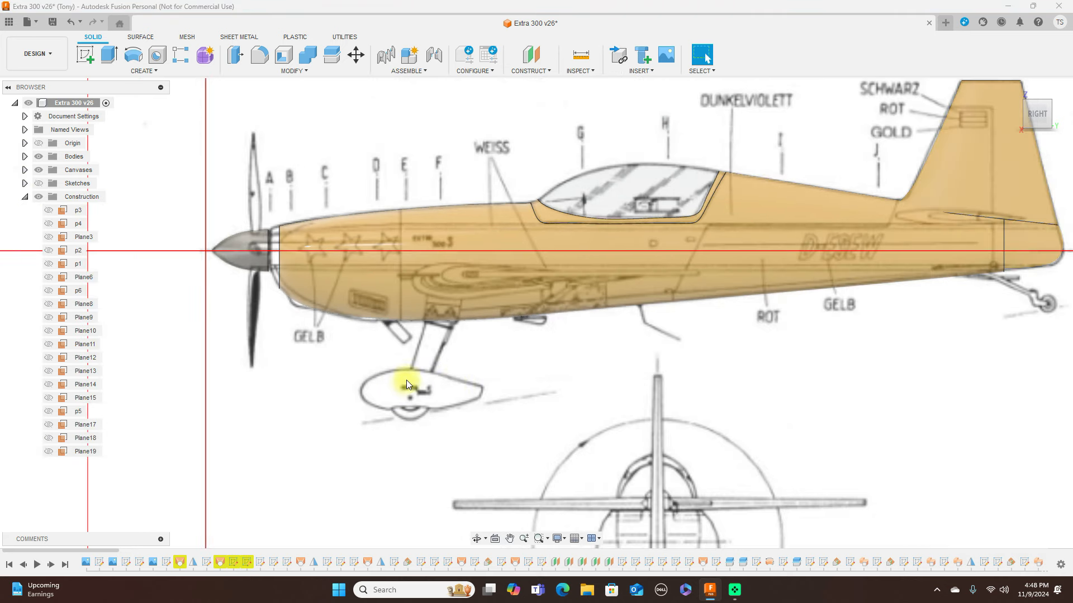
{"action": "scroll", "coordinate": [454, 383], "scroll_direction": "down", "scroll_amount": 1}
{"action": "middle_click_drag", "start_coordinate": [650, 401], "coordinate": [654, 431]}
{"action": "left_click", "coordinate": [550, 74]}
{"action": "left_click", "coordinate": [545, 84]}
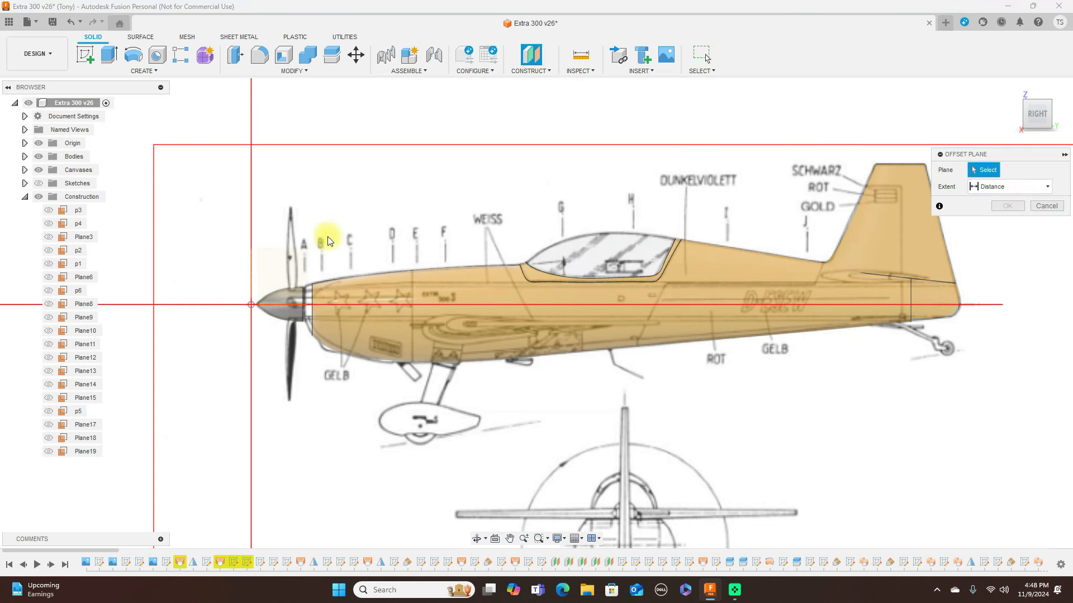
{"action": "left_click", "coordinate": [251, 274]}
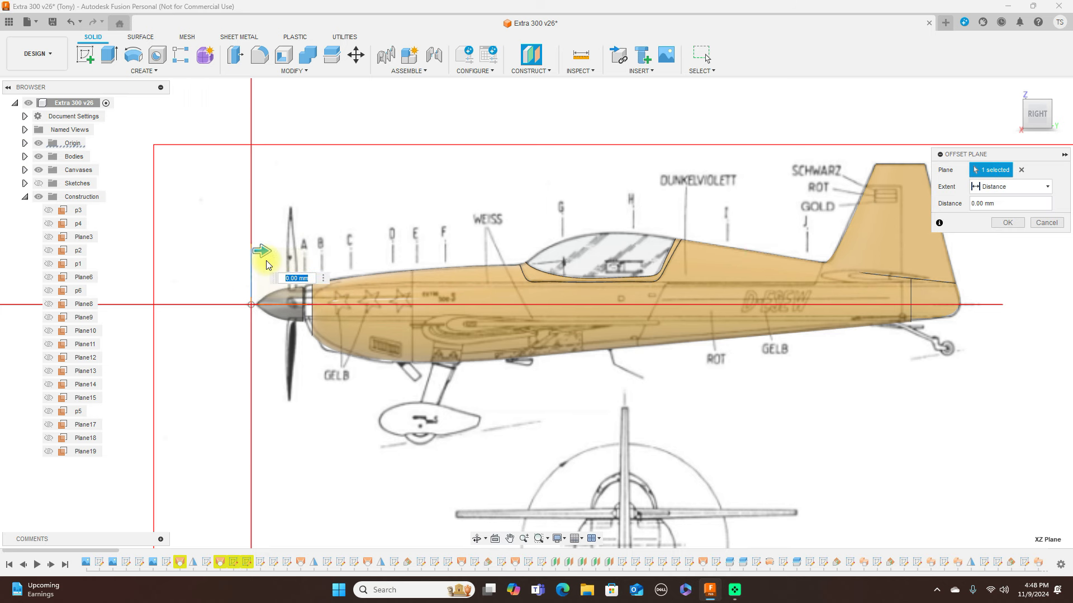
{"action": "left_click_drag", "start_coordinate": [263, 252], "coordinate": [428, 248]}
{"action": "scroll", "coordinate": [426, 259], "scroll_direction": "up", "scroll_amount": 2}
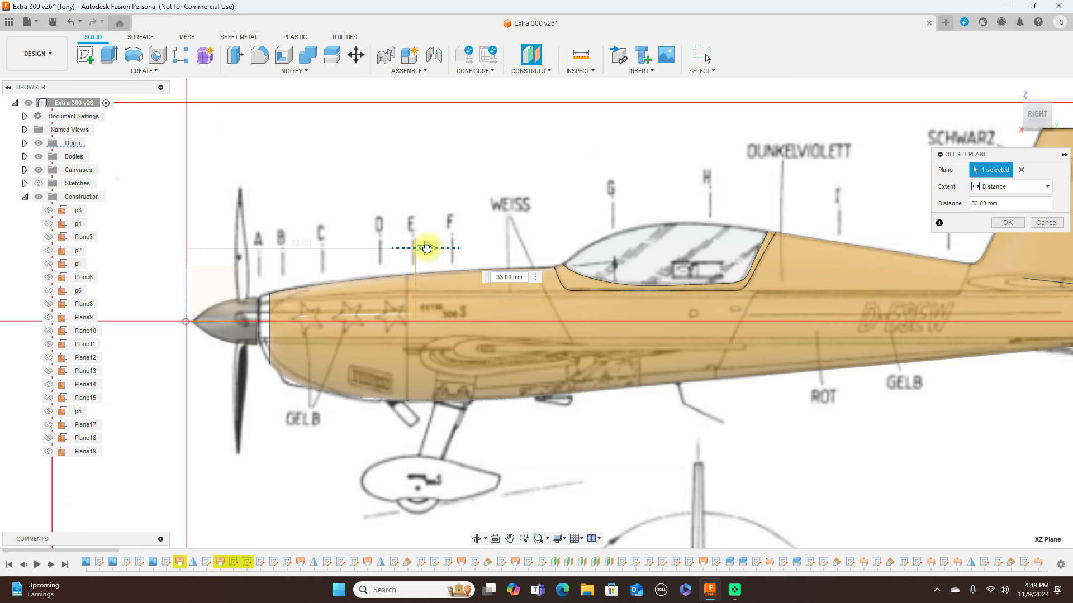
{"action": "left_click_drag", "start_coordinate": [427, 247], "coordinate": [421, 247]}
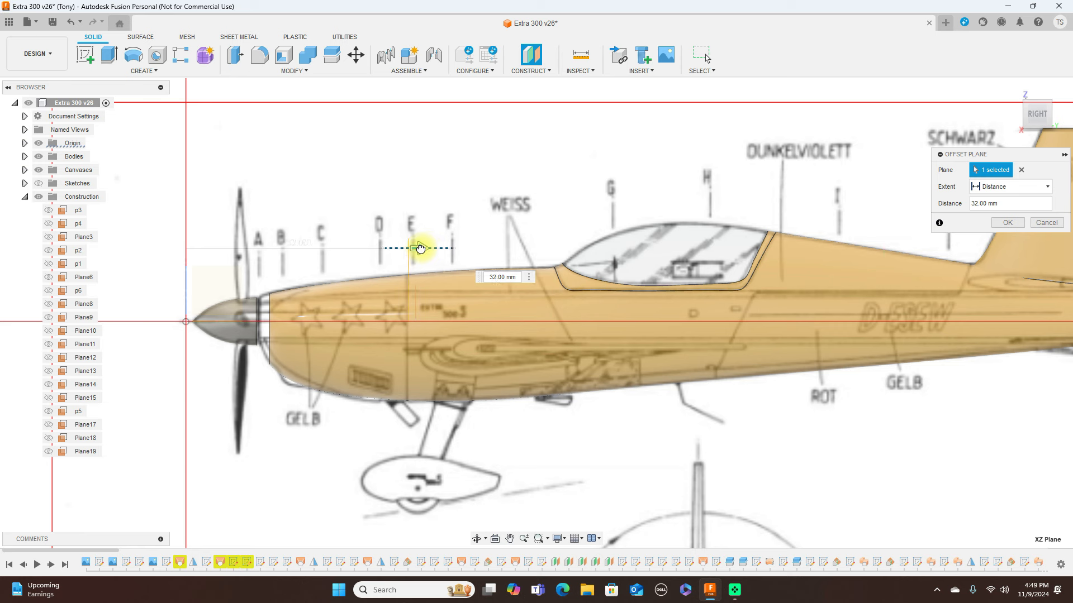
{"action": "left_click", "coordinate": [1004, 222]}
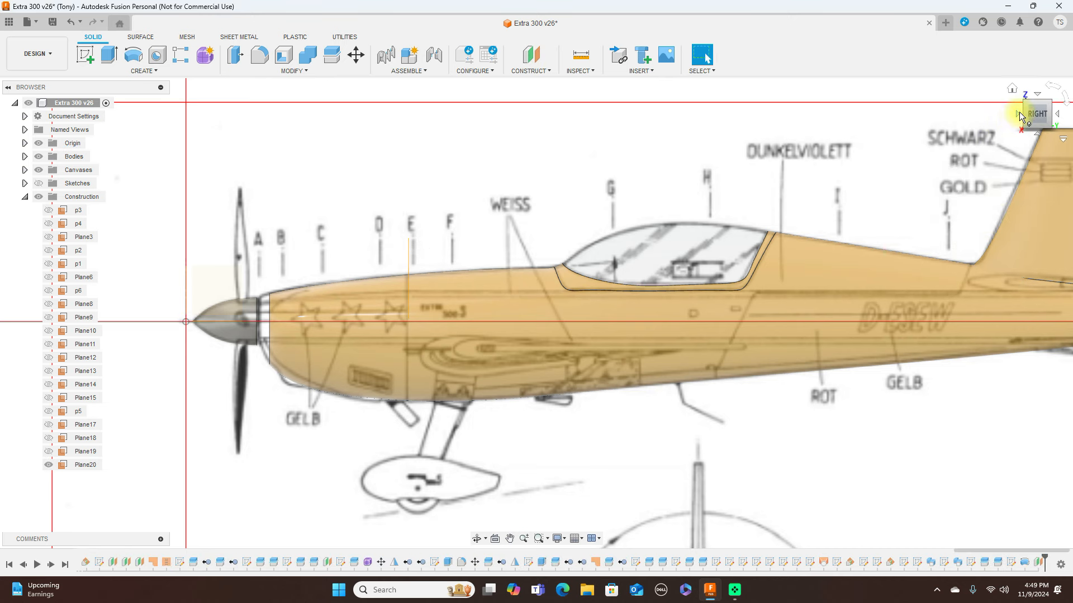
Hide the origin geometry and start a sketch on the new offset plane.
{"action": "left_click", "coordinate": [1017, 114]}
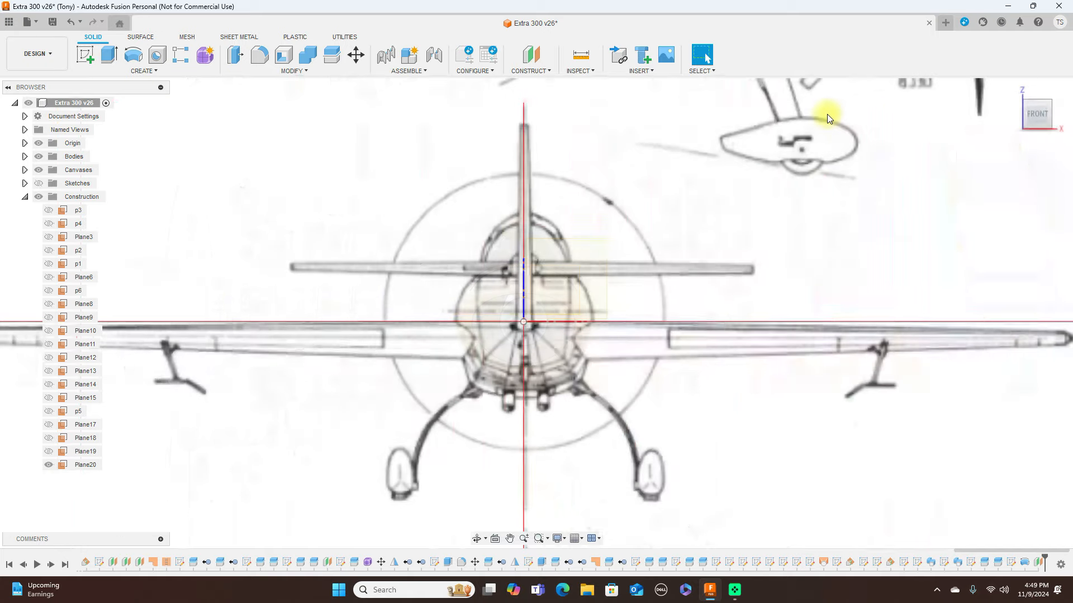
{"action": "left_click", "coordinate": [38, 143]}
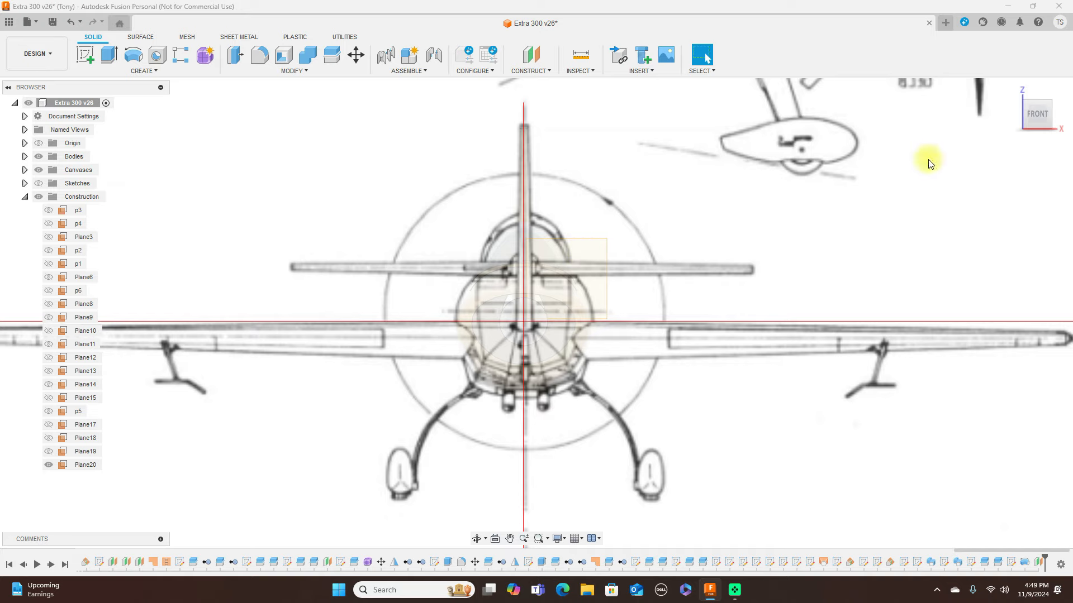
{"action": "left_click_drag", "start_coordinate": [1042, 102], "coordinate": [994, 111]}
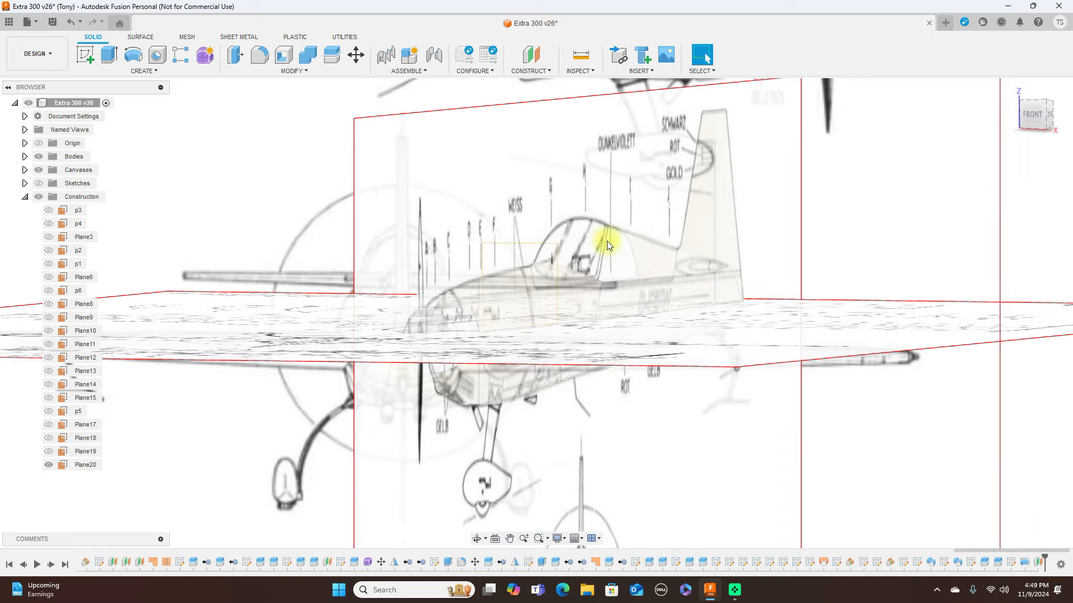
{"action": "left_click", "coordinate": [536, 272]}
{"action": "left_click", "coordinate": [89, 57]}
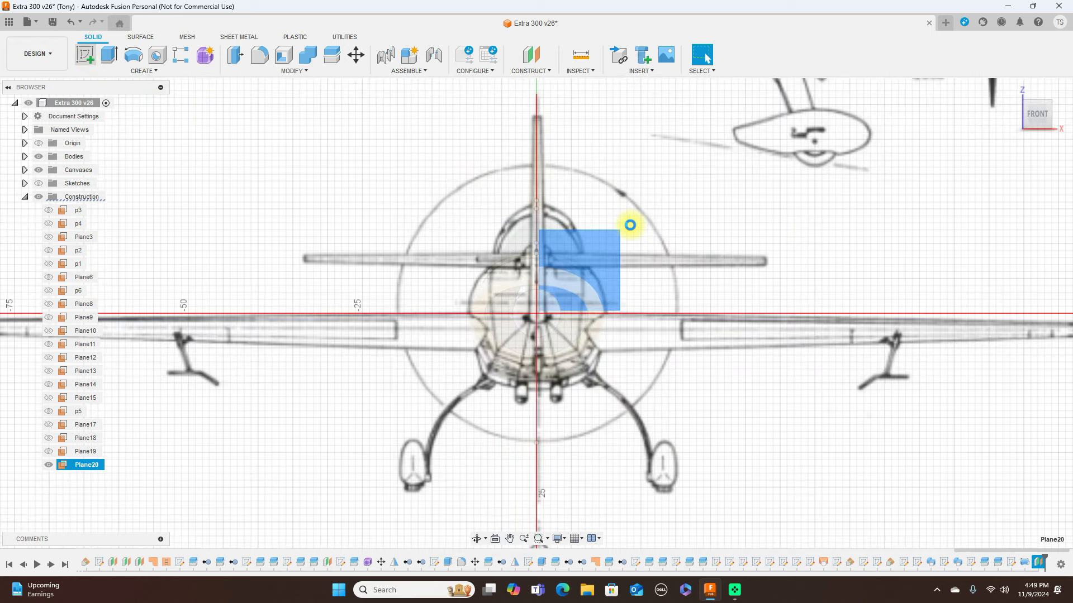
Trace the inner edge of the +X landing gear strut with a four-point spline from the fuselage to the wheel fairing.
{"action": "scroll", "coordinate": [642, 226], "scroll_direction": "up", "scroll_amount": 1}
{"action": "middle_click_drag", "start_coordinate": [673, 285], "coordinate": [669, 217]}
{"action": "scroll", "coordinate": [667, 221], "scroll_direction": "up", "scroll_amount": 1}
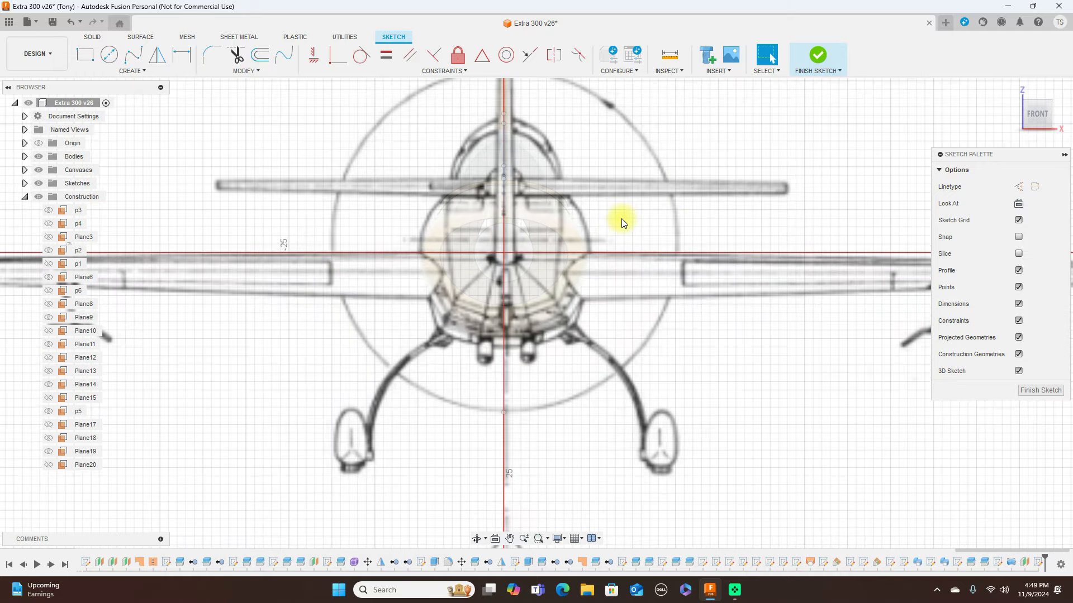
{"action": "scroll", "coordinate": [621, 219], "scroll_direction": "up", "scroll_amount": 1}
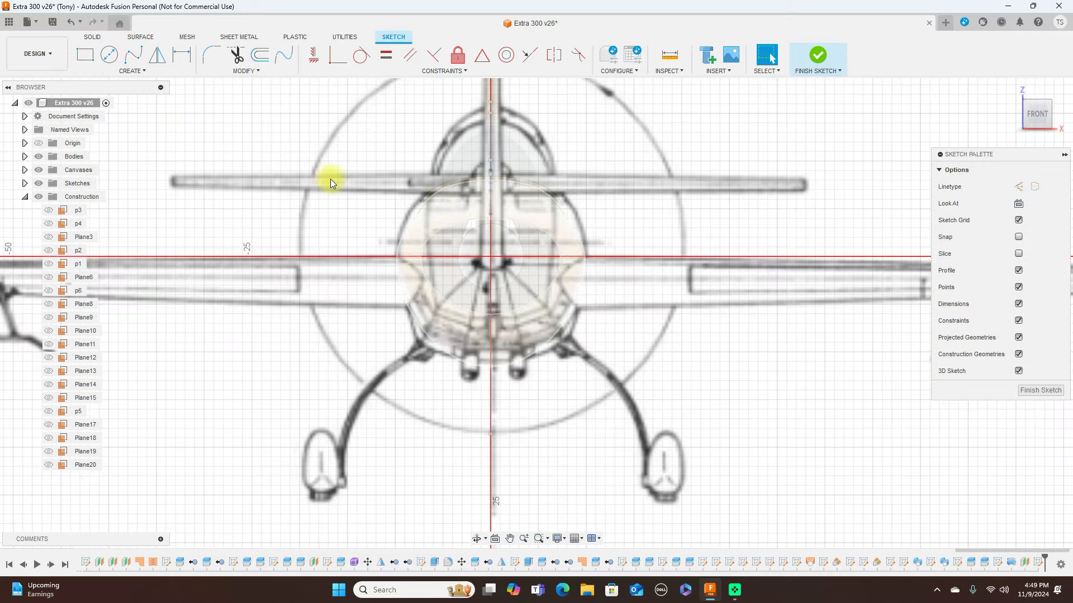
{"action": "left_click", "coordinate": [134, 55]}
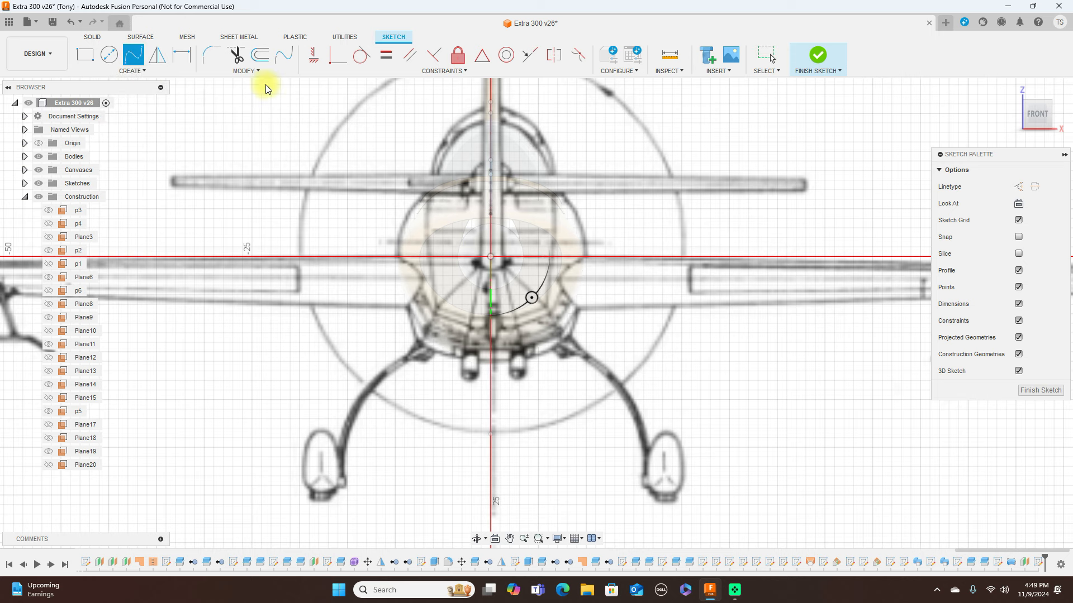
{"action": "left_click", "coordinate": [551, 342]}
{"action": "left_click", "coordinate": [589, 362]}
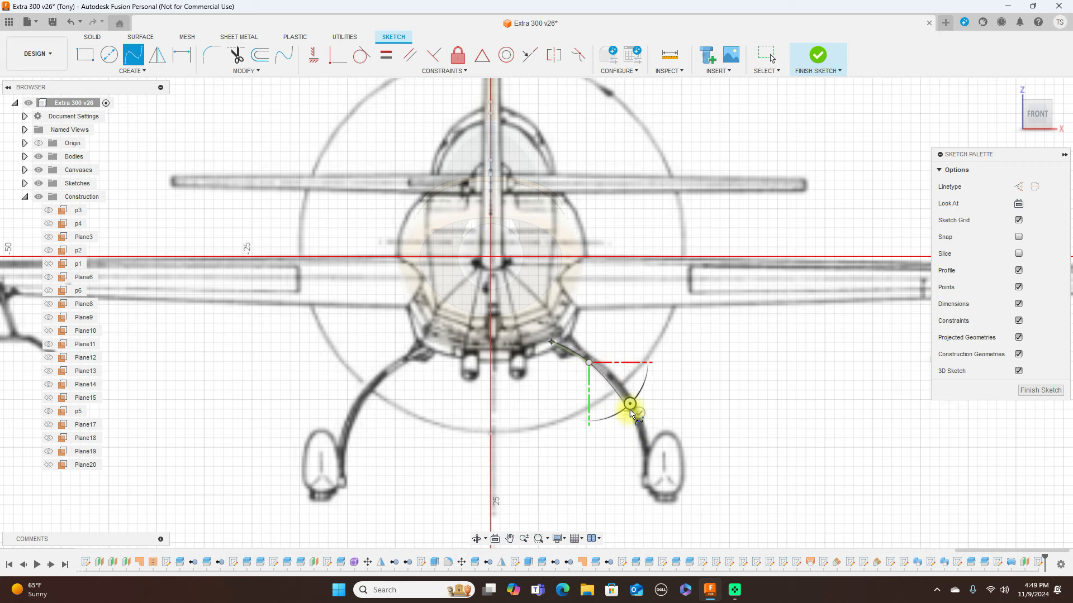
{"action": "scroll", "coordinate": [630, 409], "scroll_direction": "up", "scroll_amount": 4}
{"action": "left_click", "coordinate": [618, 392]}
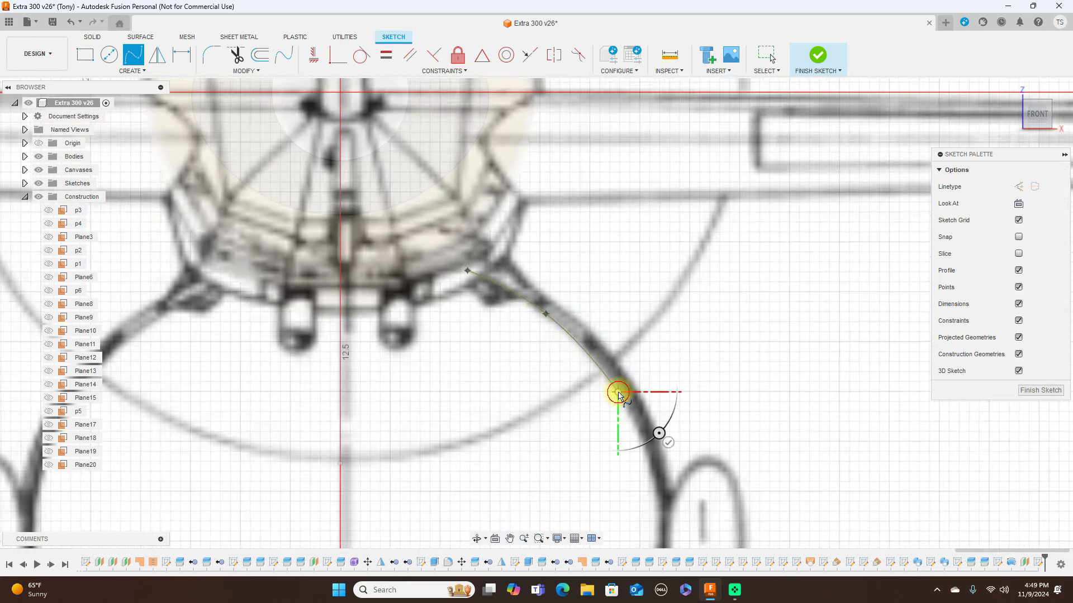
{"action": "scroll", "coordinate": [618, 392], "scroll_direction": "down", "scroll_amount": 4}
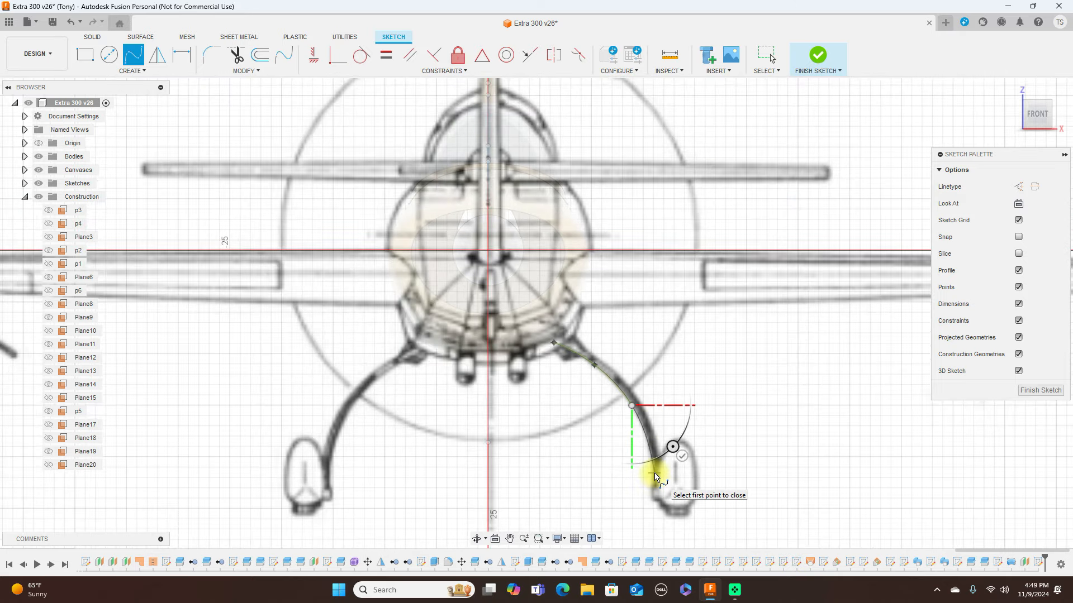
{"action": "left_click", "coordinate": [655, 473]}
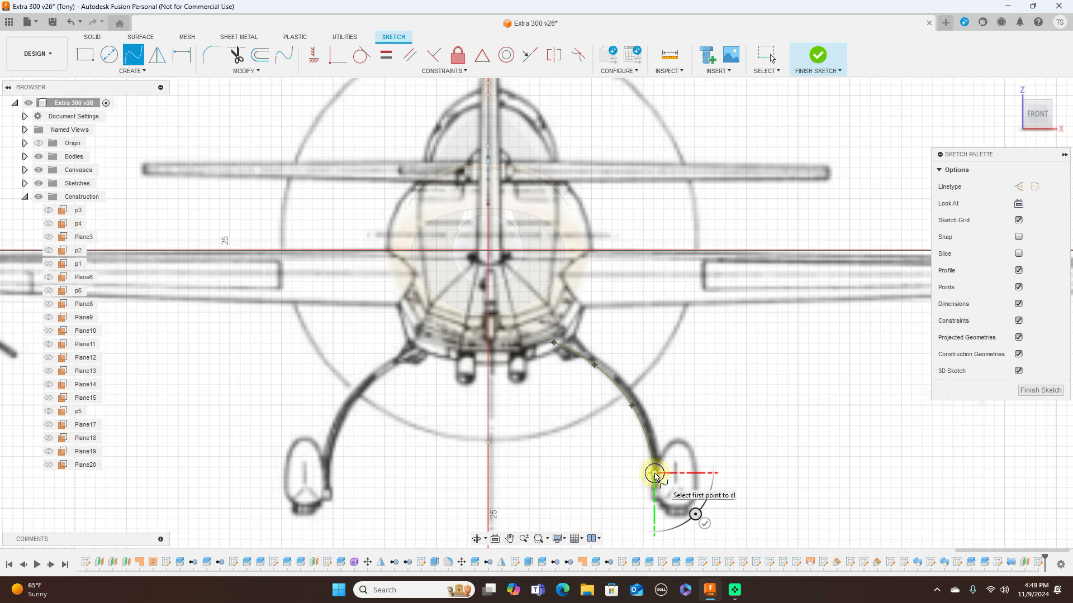
{"action": "right_click", "coordinate": [655, 474]}
{"action": "left_click", "coordinate": [693, 474]}
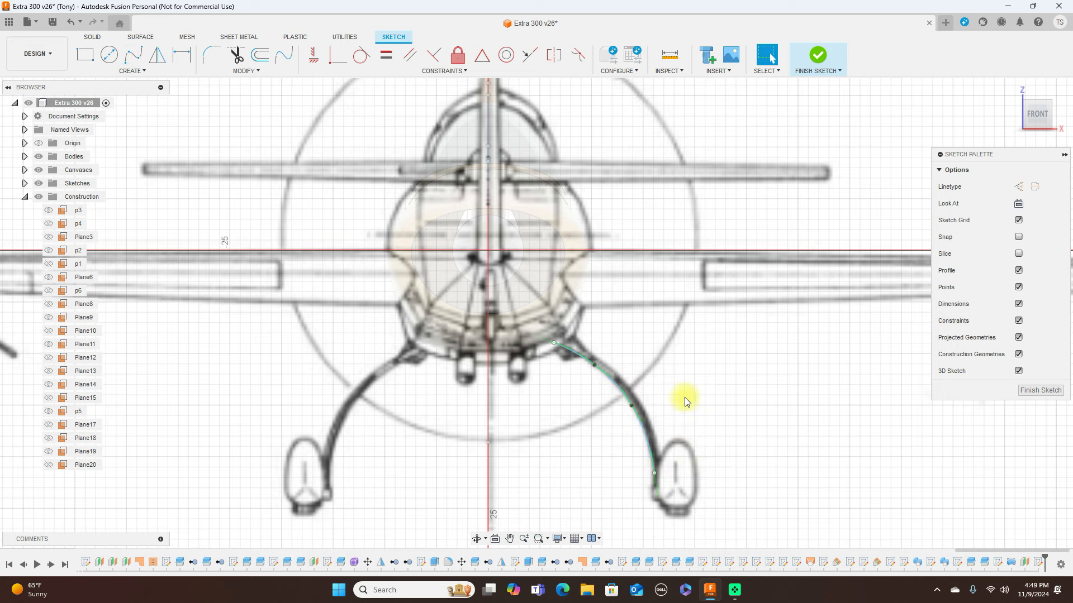
Trace the strut's outer edge with a five-point spline and nudge its middle point to follow the canvas outline.
{"action": "scroll", "coordinate": [685, 398], "scroll_direction": "up", "scroll_amount": 2}
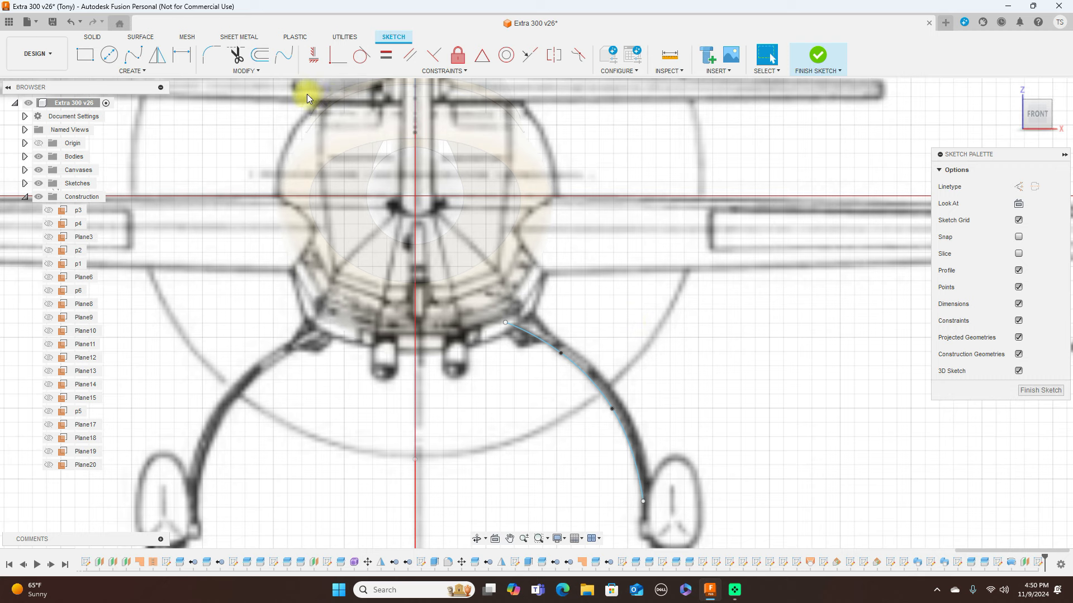
{"action": "left_click", "coordinate": [133, 54]}
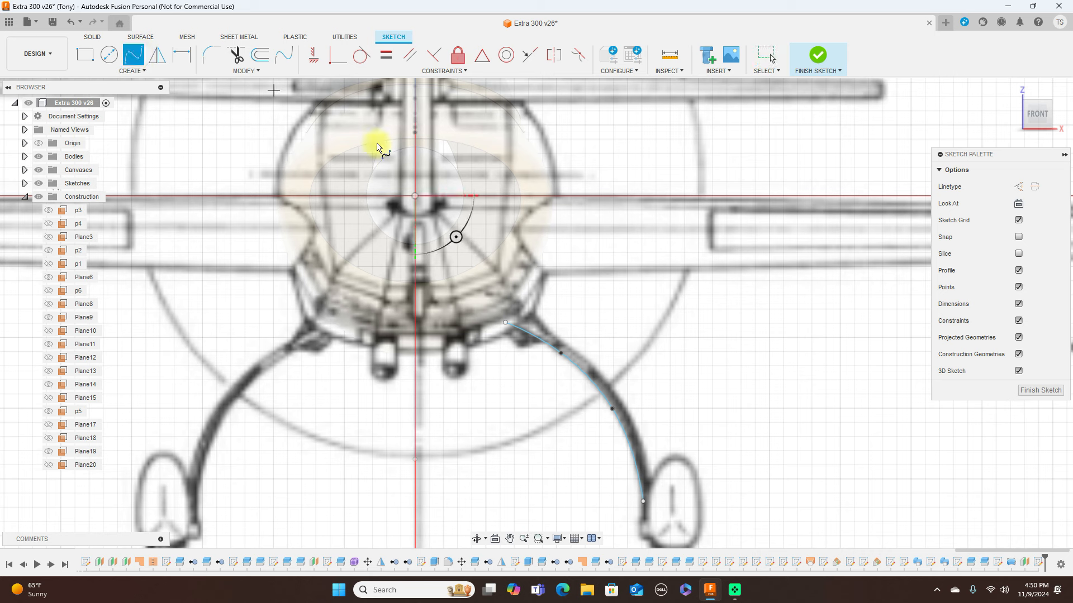
{"action": "left_click", "coordinate": [529, 317]}
{"action": "left_click", "coordinate": [561, 341]}
{"action": "left_click", "coordinate": [598, 366]}
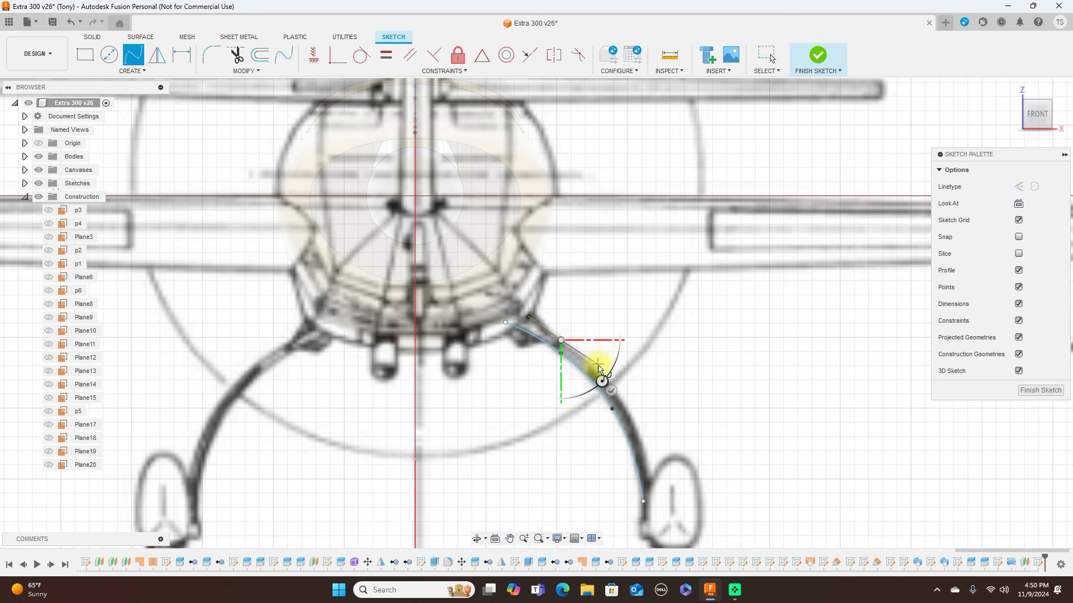
{"action": "left_click", "coordinate": [637, 432]}
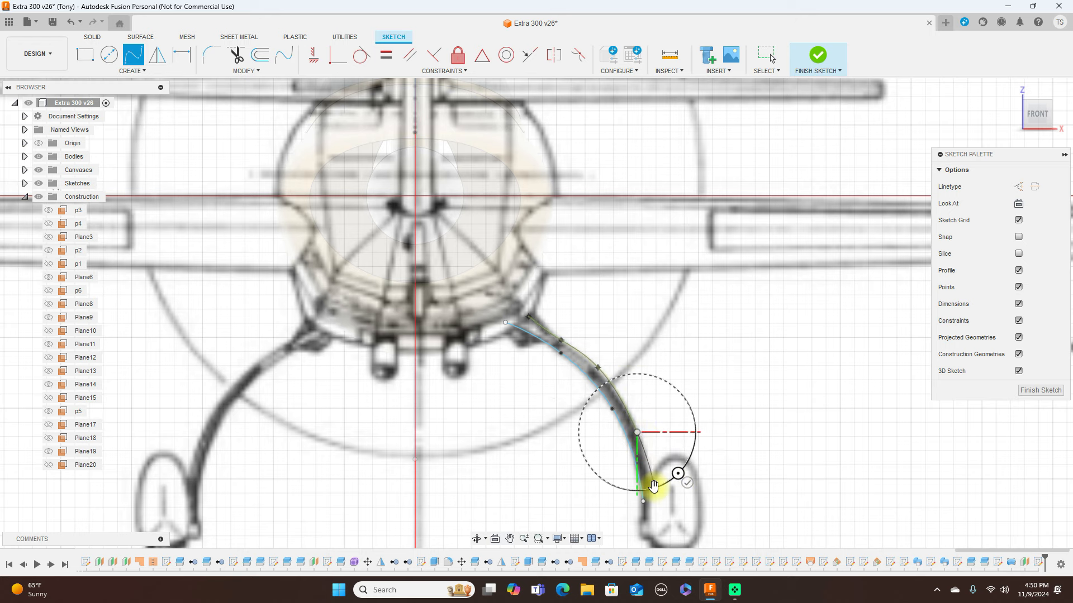
{"action": "scroll", "coordinate": [653, 491], "scroll_direction": "up", "scroll_amount": 3}
{"action": "left_click", "coordinate": [653, 490]}
{"action": "right_click", "coordinate": [689, 487]}
{"action": "left_click", "coordinate": [699, 457]}
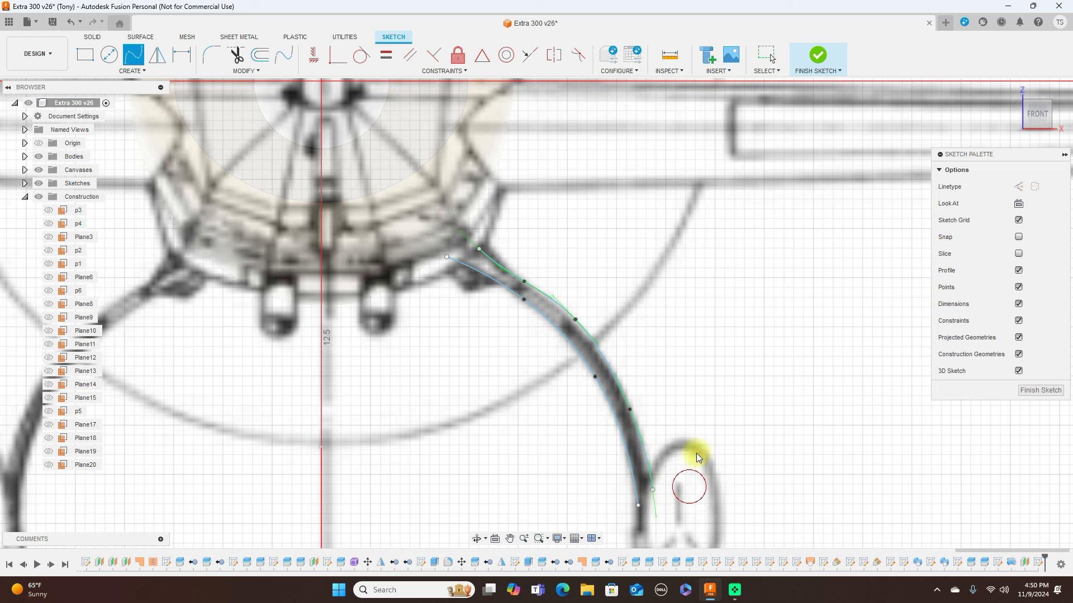
{"action": "left_click", "coordinate": [576, 322]}
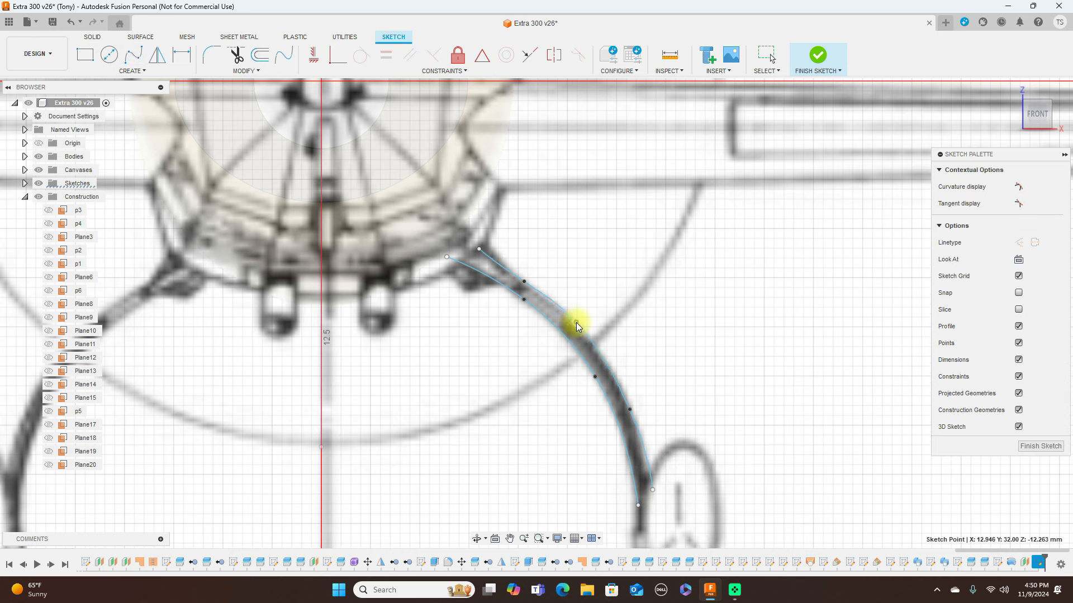
{"action": "left_click_drag", "start_coordinate": [577, 324], "coordinate": [578, 325]}
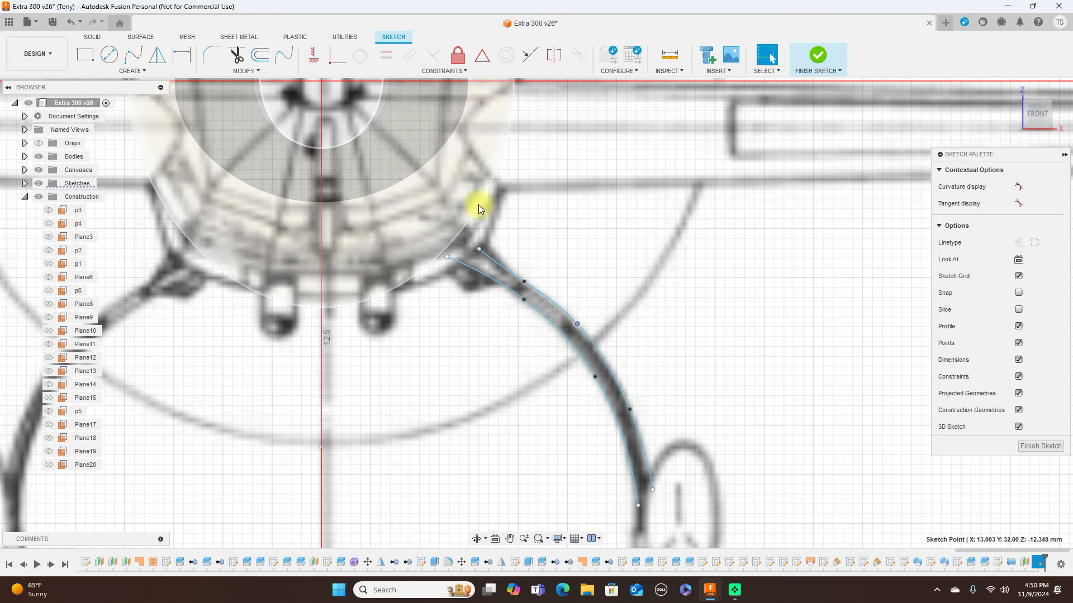
Close the strut profile at the fuselage end with a line joining the two splines' upper endpoints.
{"action": "key", "text": "l"}
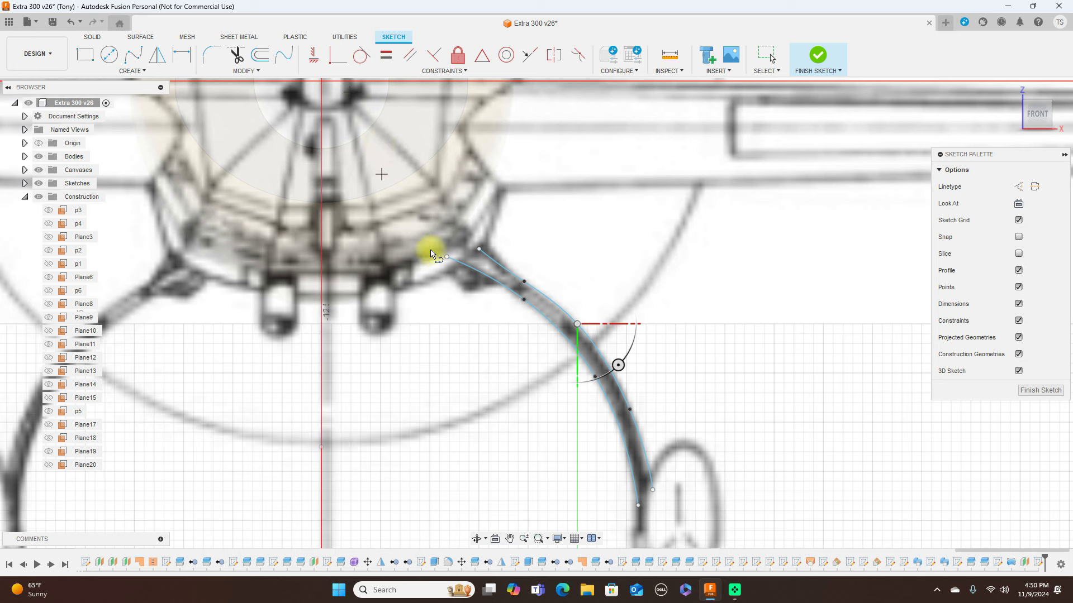
{"action": "left_click", "coordinate": [477, 249]}
{"action": "right_click", "coordinate": [481, 250]}
{"action": "left_click", "coordinate": [509, 249]}
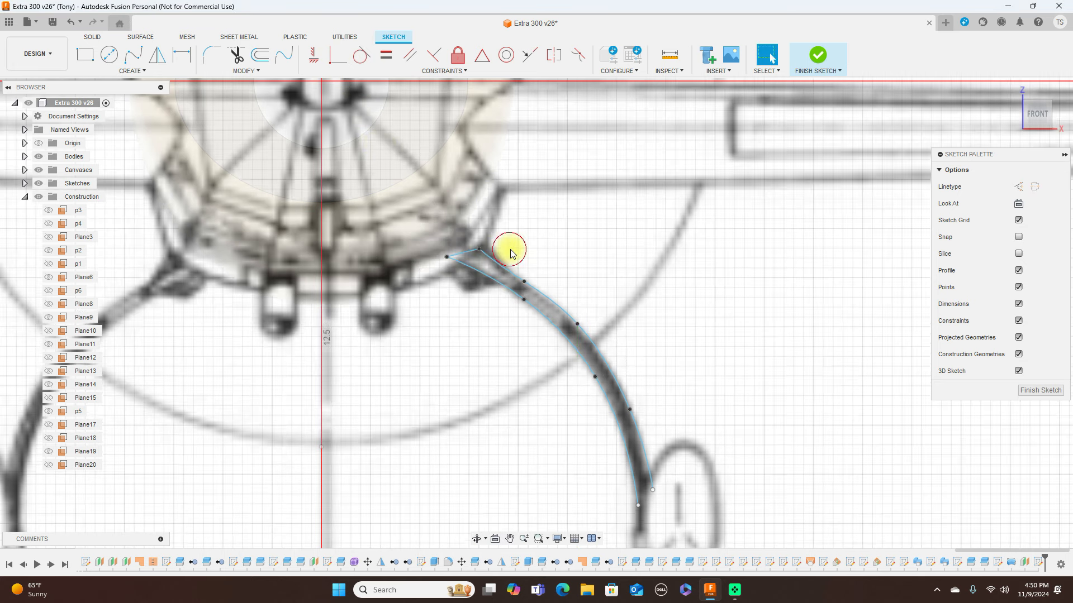
Close the profile at the wheel end with a line between the splines' lower endpoints and finish the sketch.
{"action": "key", "text": "l"}
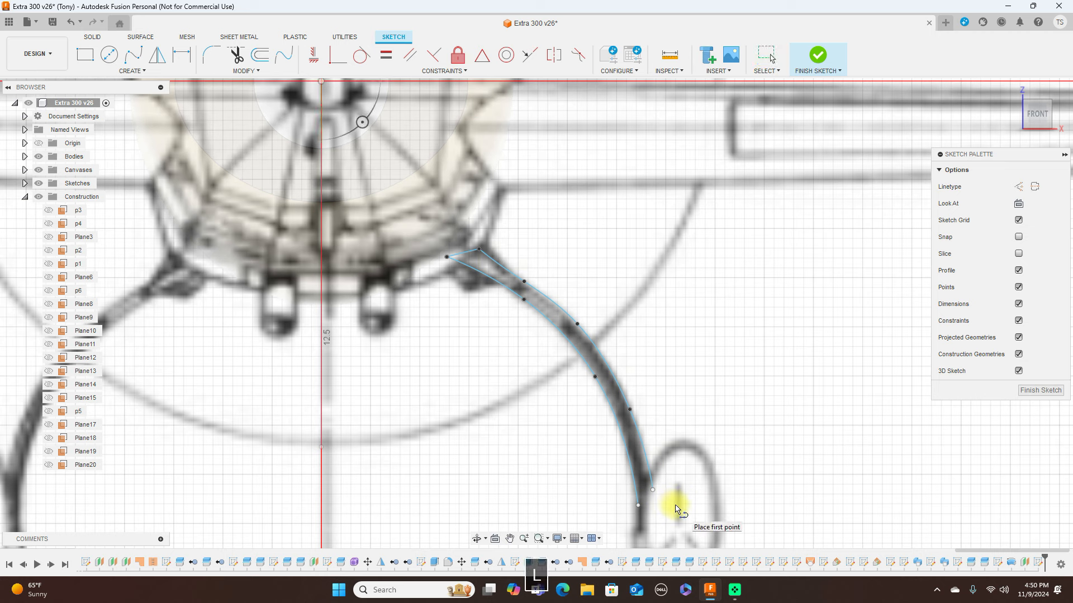
{"action": "left_click", "coordinate": [638, 506]}
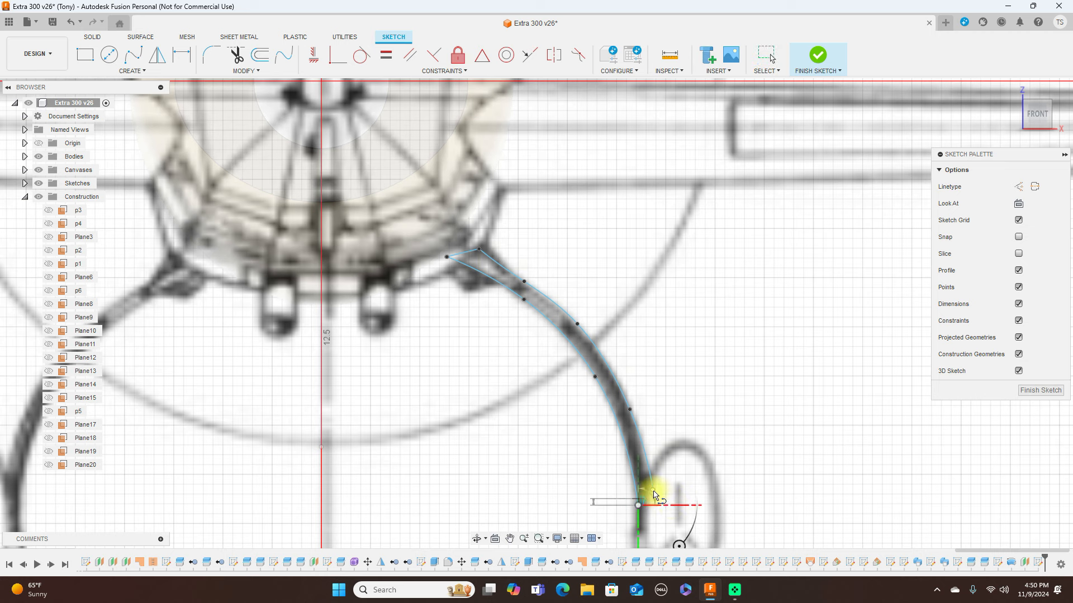
{"action": "left_click", "coordinate": [656, 493]}
{"action": "right_click", "coordinate": [653, 491]}
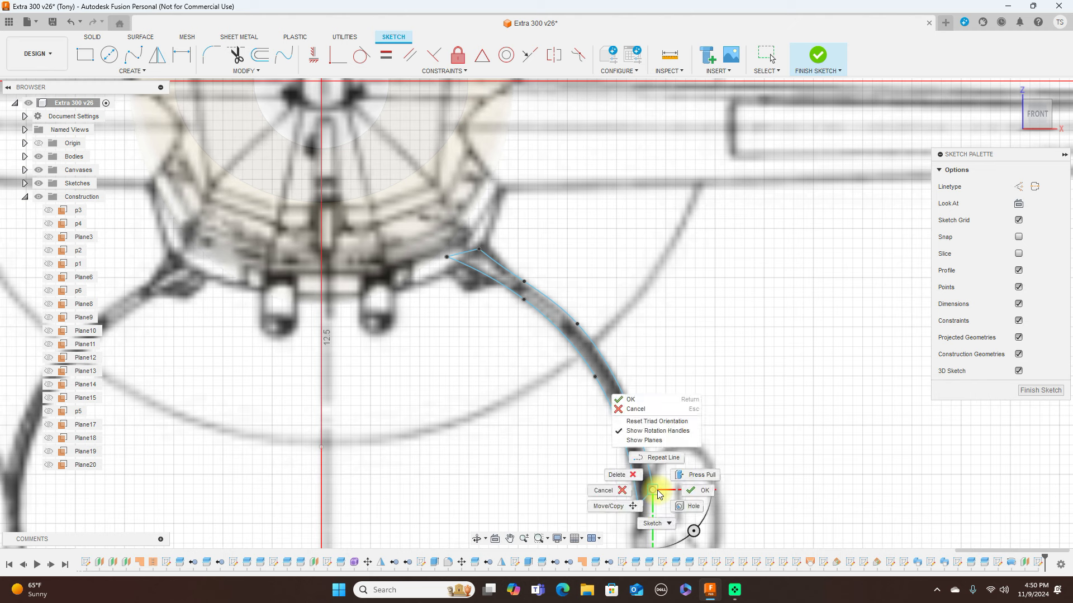
{"action": "left_click", "coordinate": [690, 494]}
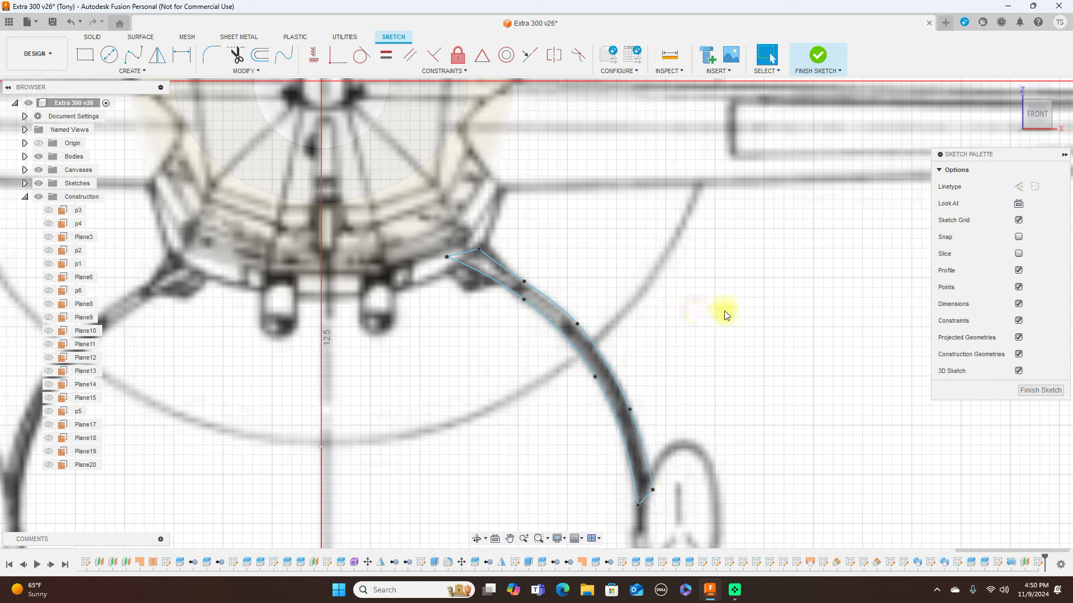
{"action": "left_click", "coordinate": [817, 56]}
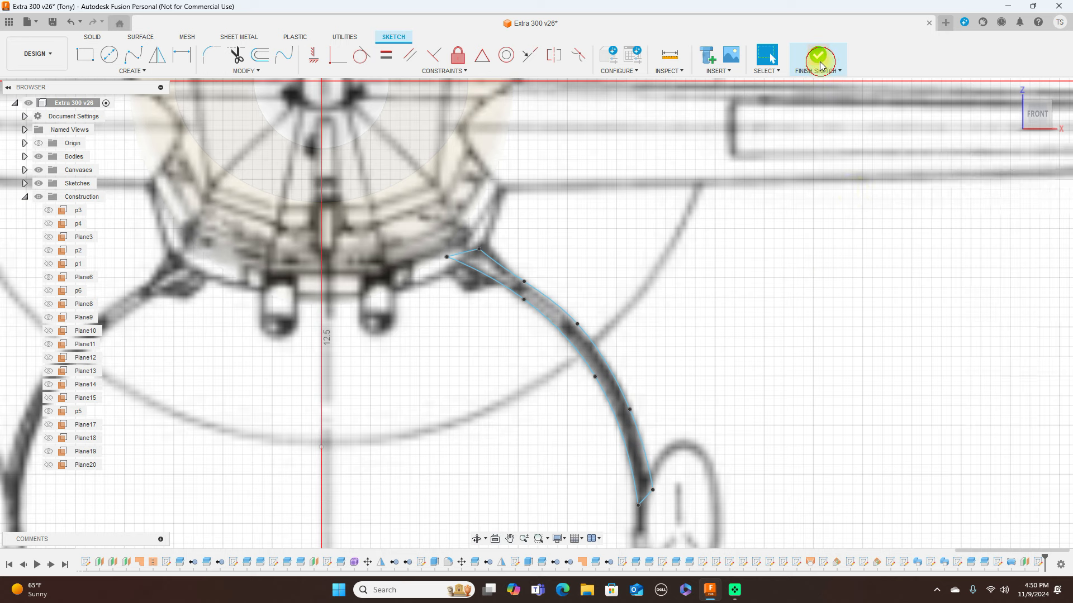
Extrude the closed landing gear strut profile 10 mm rearward as a new body, covering the leg in the side-view canvas.
{"action": "left_click", "coordinate": [38, 184]}
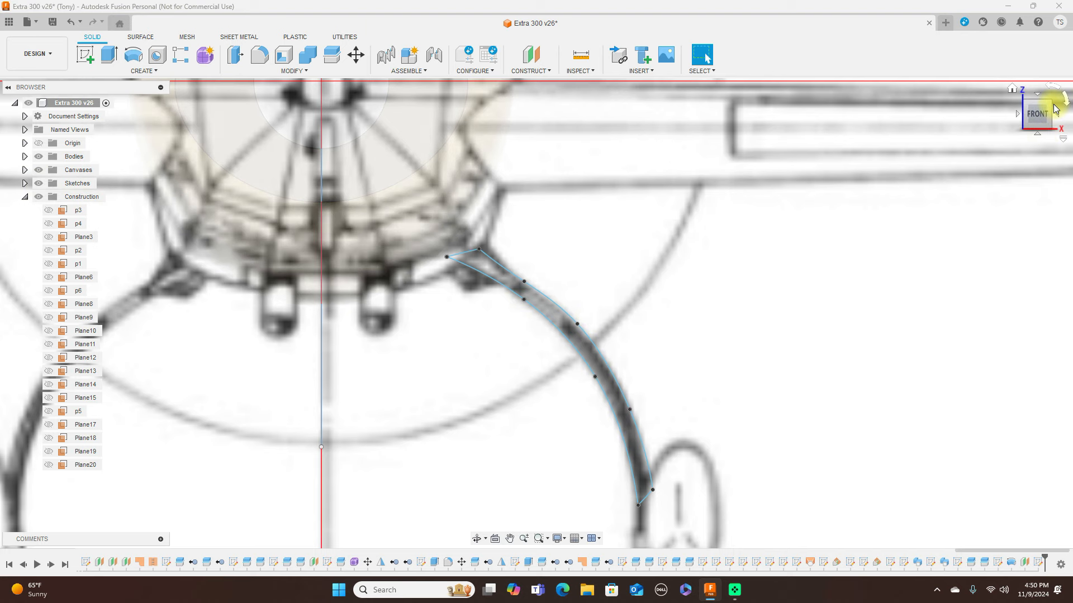
{"action": "left_click", "coordinate": [1056, 109]}
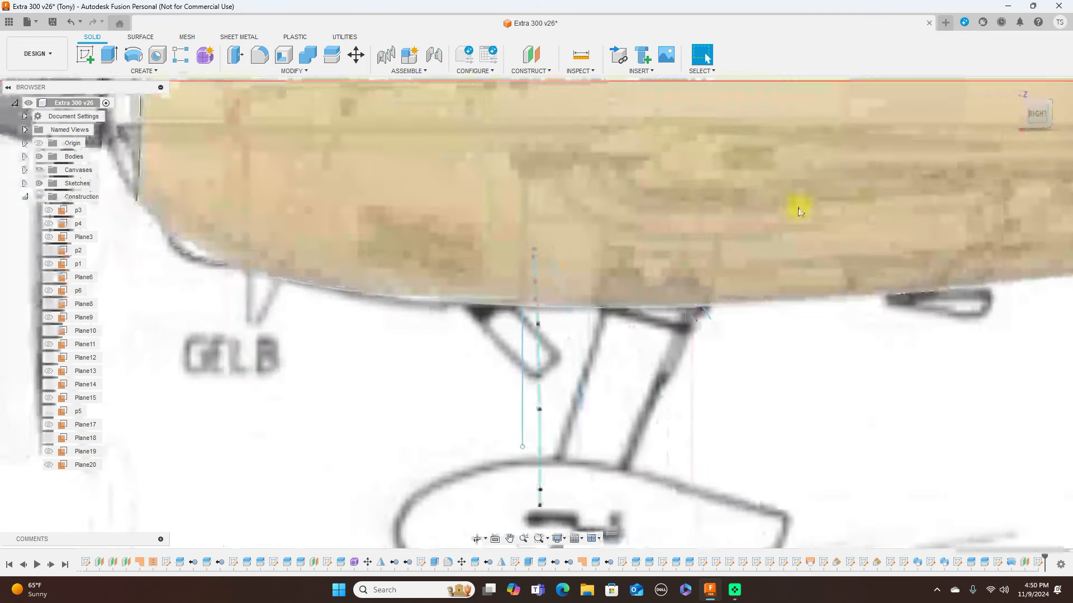
{"action": "scroll", "coordinate": [793, 296], "scroll_direction": "down", "scroll_amount": 3}
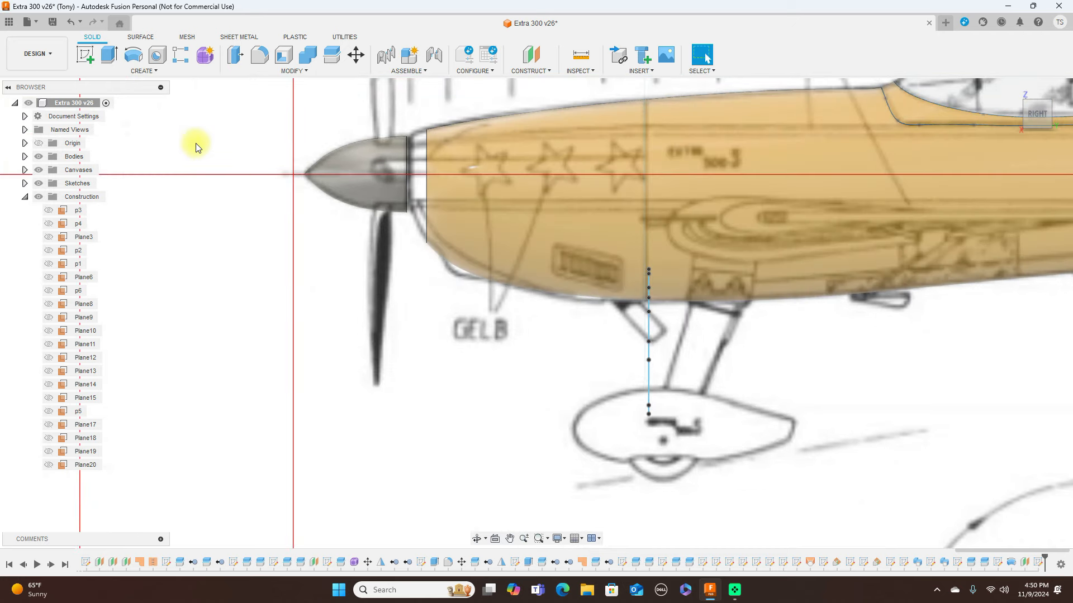
{"action": "key", "text": "e"}
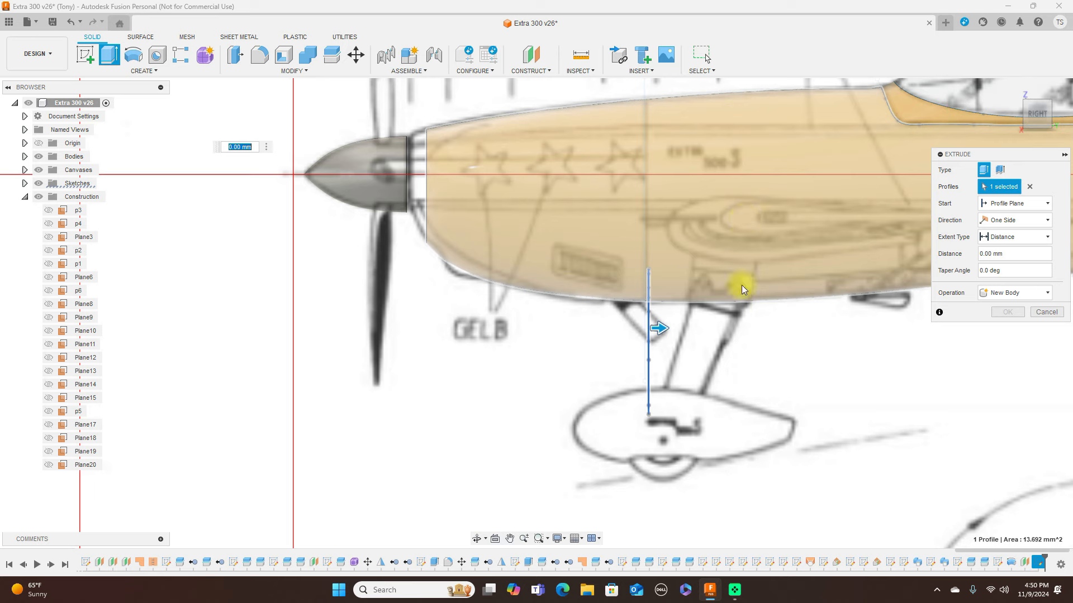
{"action": "scroll", "coordinate": [843, 326], "scroll_direction": "down", "scroll_amount": 1}
{"action": "middle_click_drag", "start_coordinate": [867, 345], "coordinate": [683, 334]}
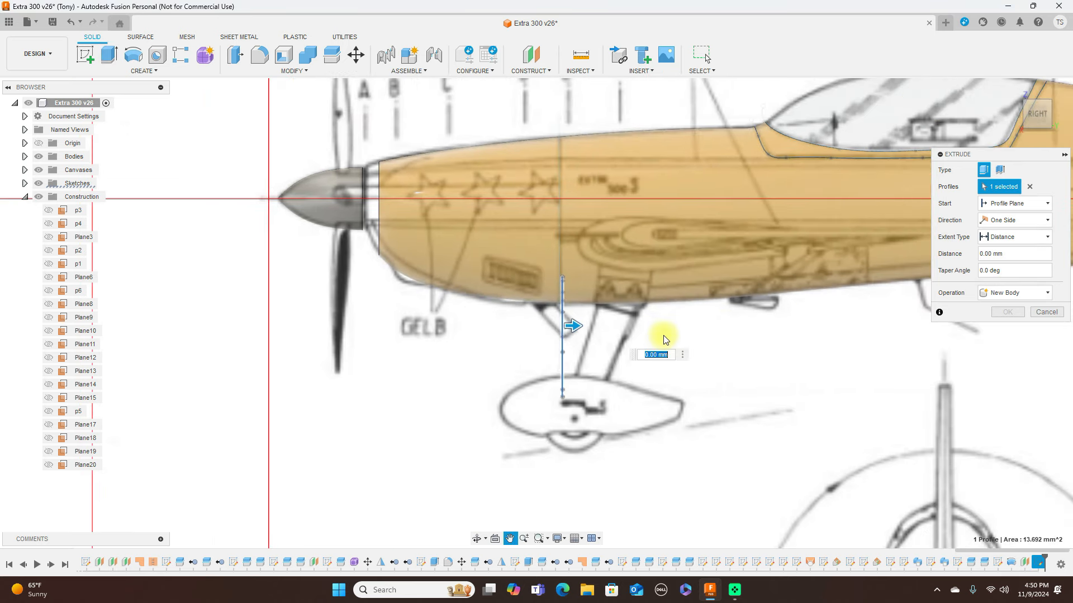
{"action": "left_click_drag", "start_coordinate": [580, 324], "coordinate": [669, 330]}
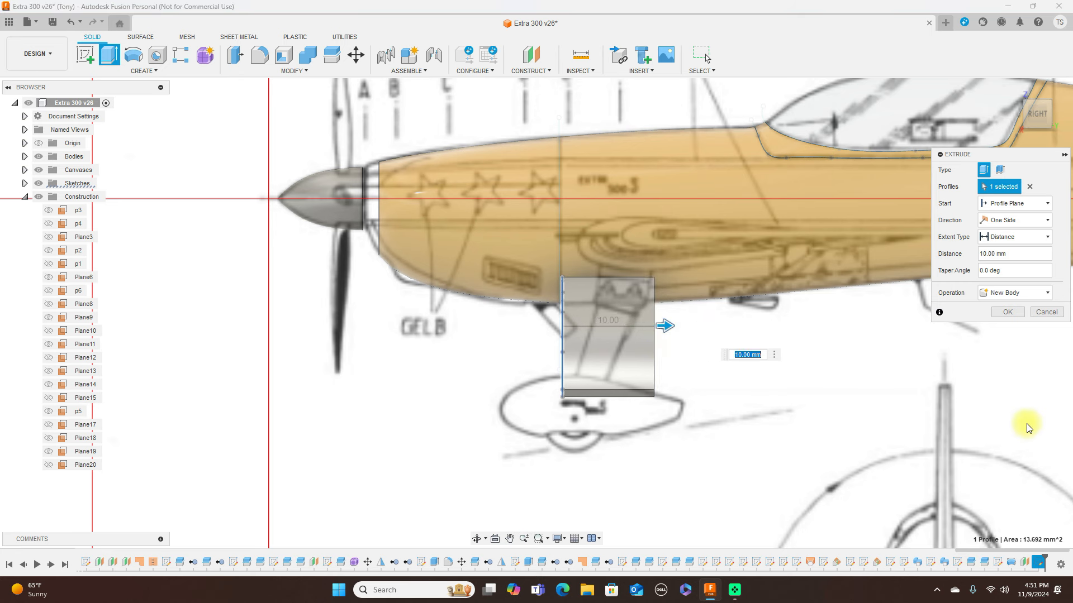
{"action": "left_click", "coordinate": [1016, 317]}
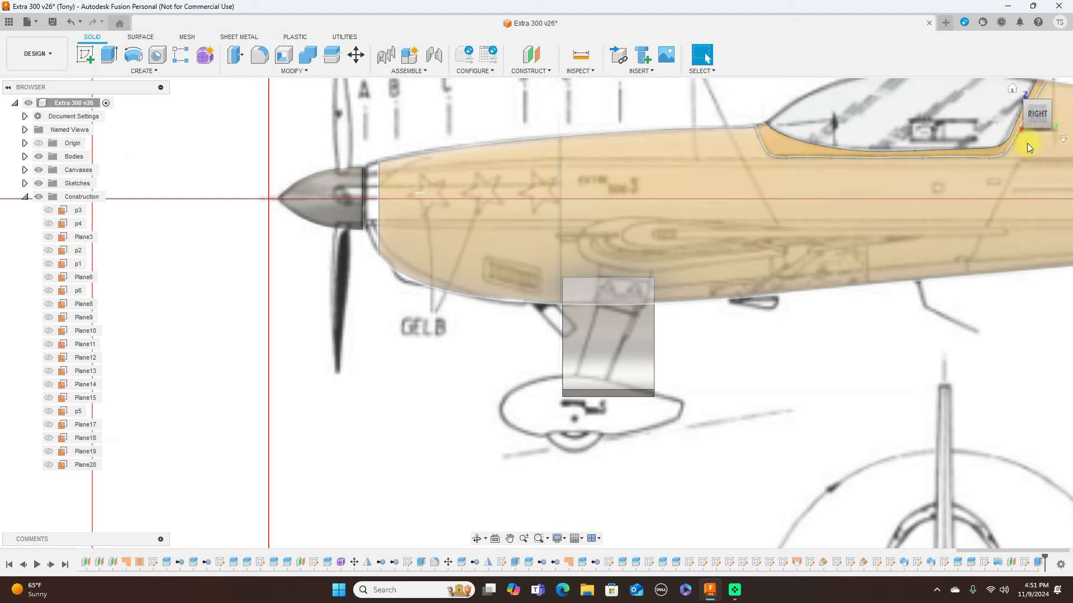
{"action": "left_click", "coordinate": [1018, 114]}
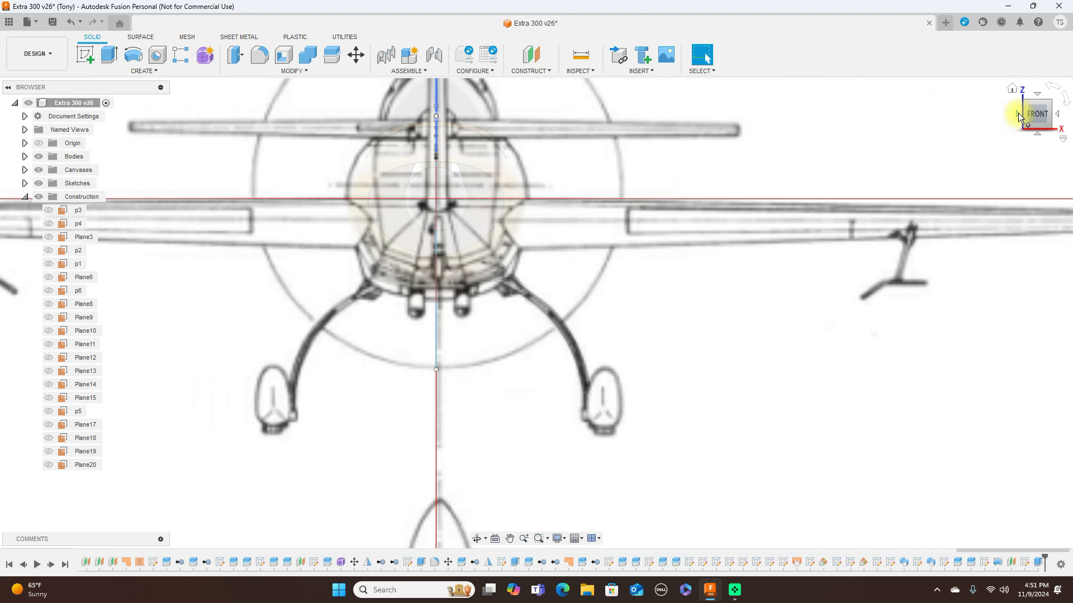
{"action": "left_click", "coordinate": [1059, 115]}
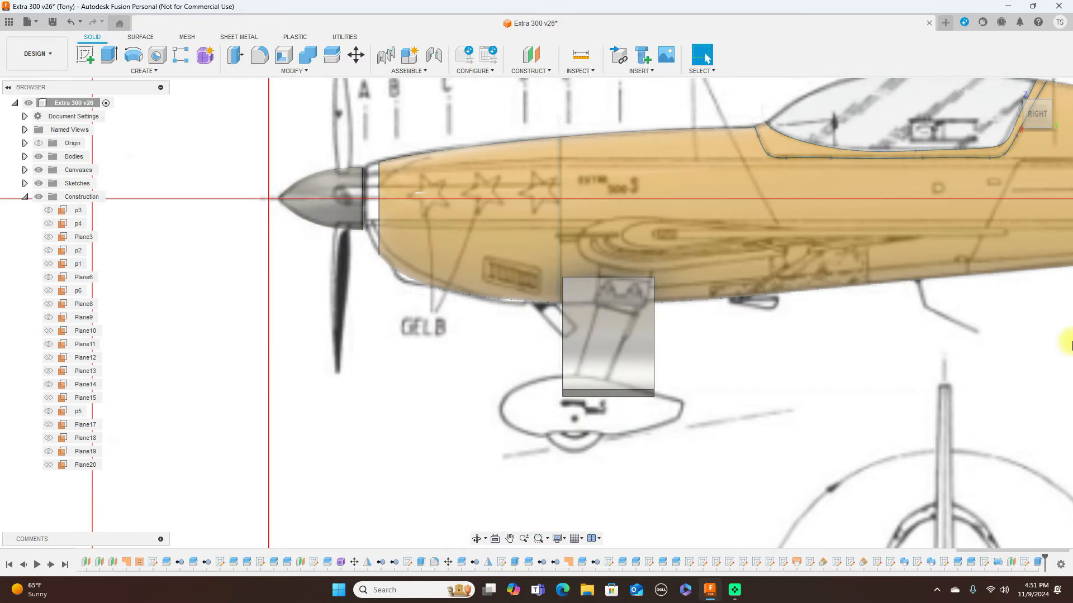
{"action": "scroll", "coordinate": [854, 430], "scroll_direction": "down", "scroll_amount": 3}
{"action": "left_click_drag", "start_coordinate": [791, 384], "coordinate": [714, 350]}
{"action": "key", "text": "Escape"}
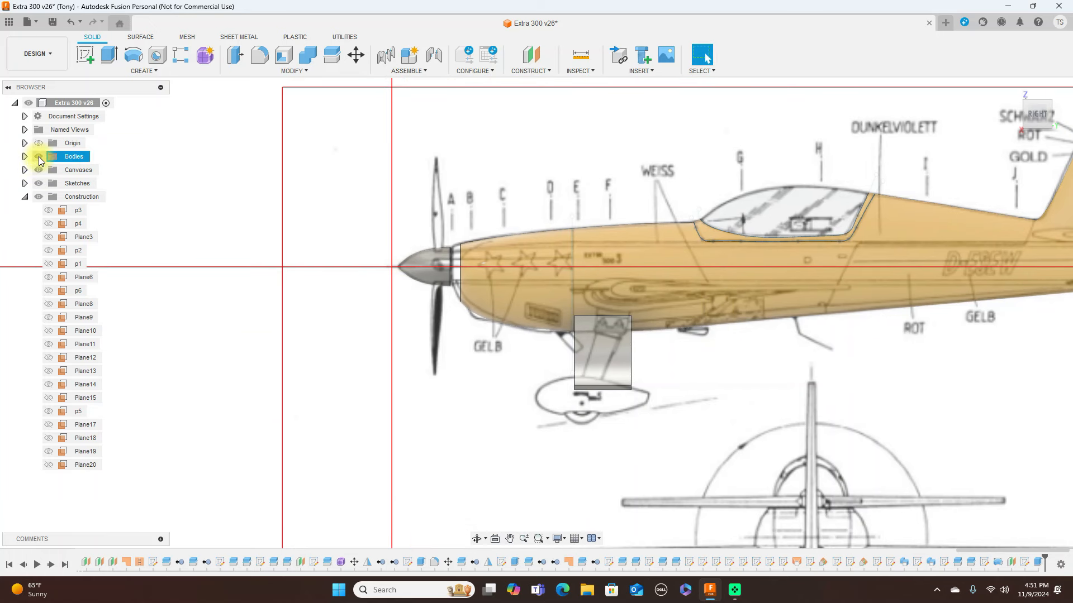
Hide the fuselage body, Body55 (1), to uncover the side-view canvas while keeping the extruded strut visible.
{"action": "left_click", "coordinate": [25, 157]}
{"action": "scroll", "coordinate": [55, 263], "scroll_direction": "down", "scroll_amount": 10}
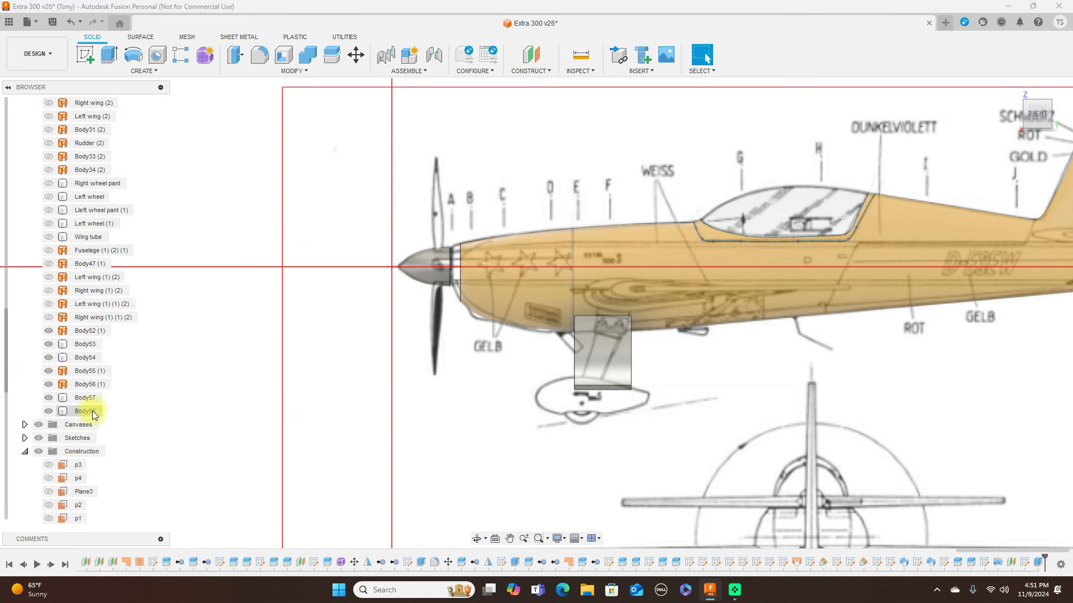
{"action": "left_click", "coordinate": [47, 411]}
{"action": "left_click", "coordinate": [49, 397]}
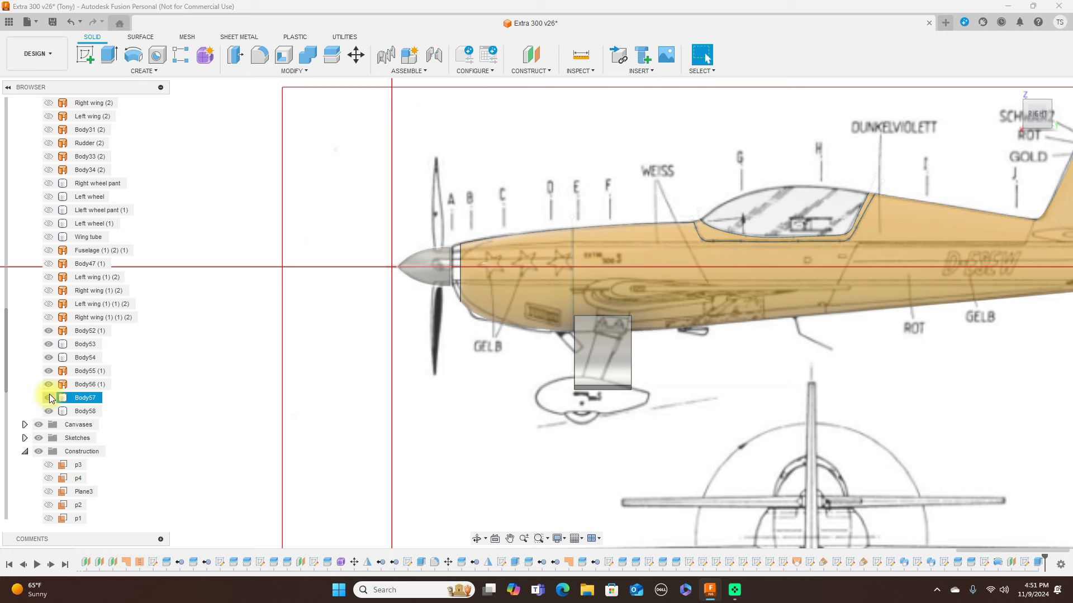
{"action": "left_click", "coordinate": [51, 385]}
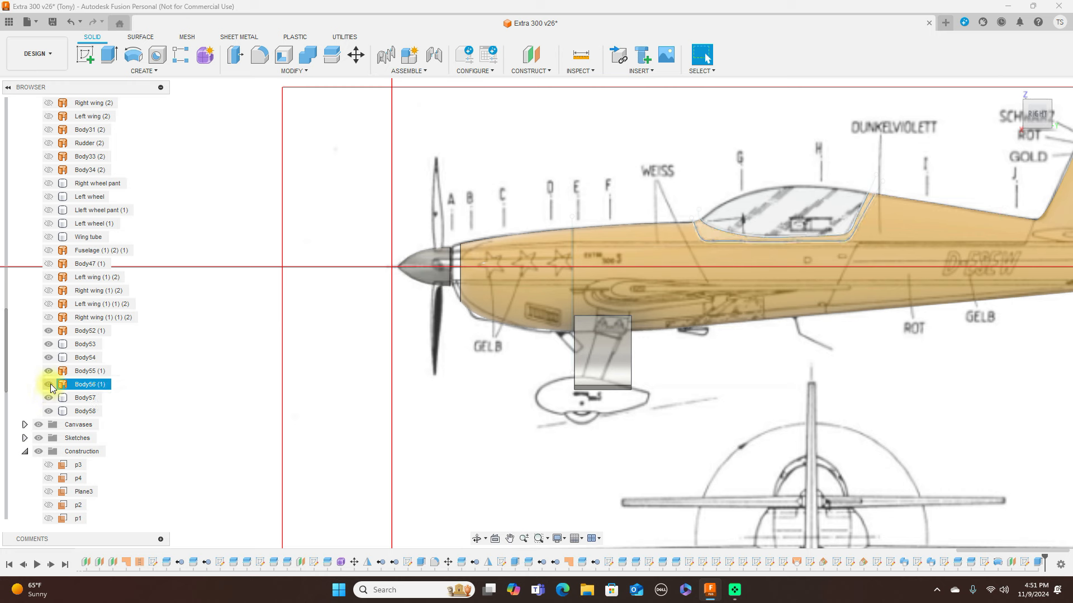
{"action": "left_click", "coordinate": [49, 371]}
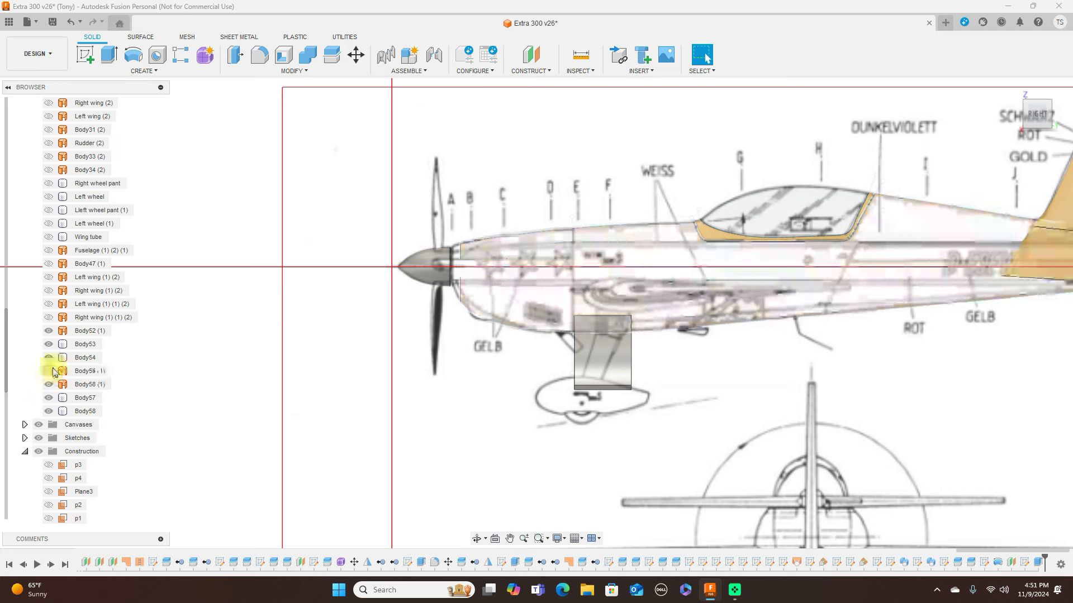
On the YZ origin plane, sketch a slanted line along the gear leg's front edge, extending past both ends of the strut body.
{"action": "scroll", "coordinate": [784, 390], "scroll_direction": "down", "scroll_amount": 4}
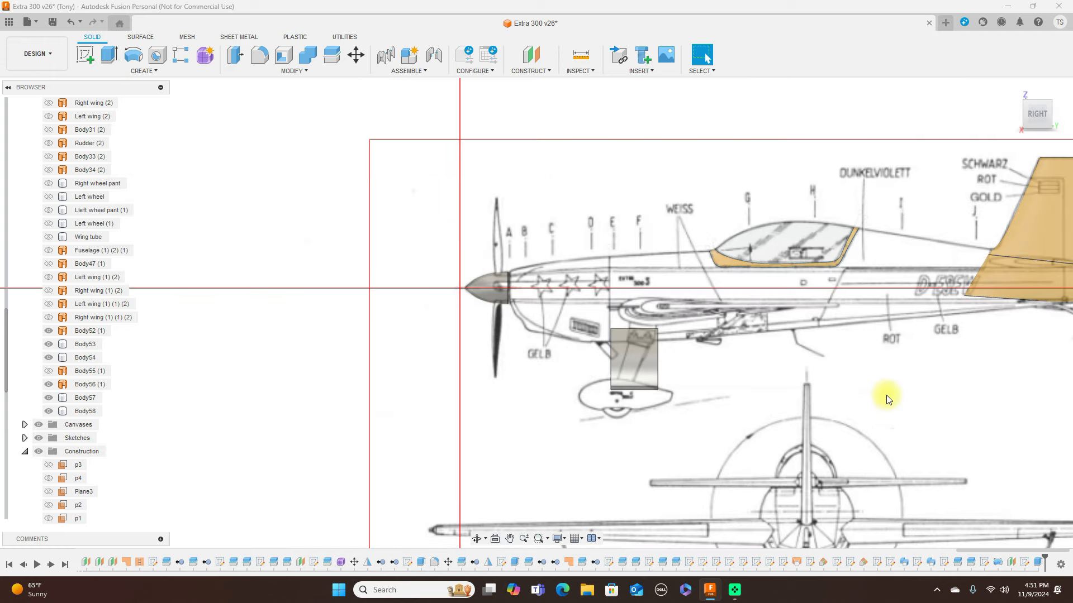
{"action": "scroll", "coordinate": [581, 321], "scroll_direction": "up", "scroll_amount": 5}
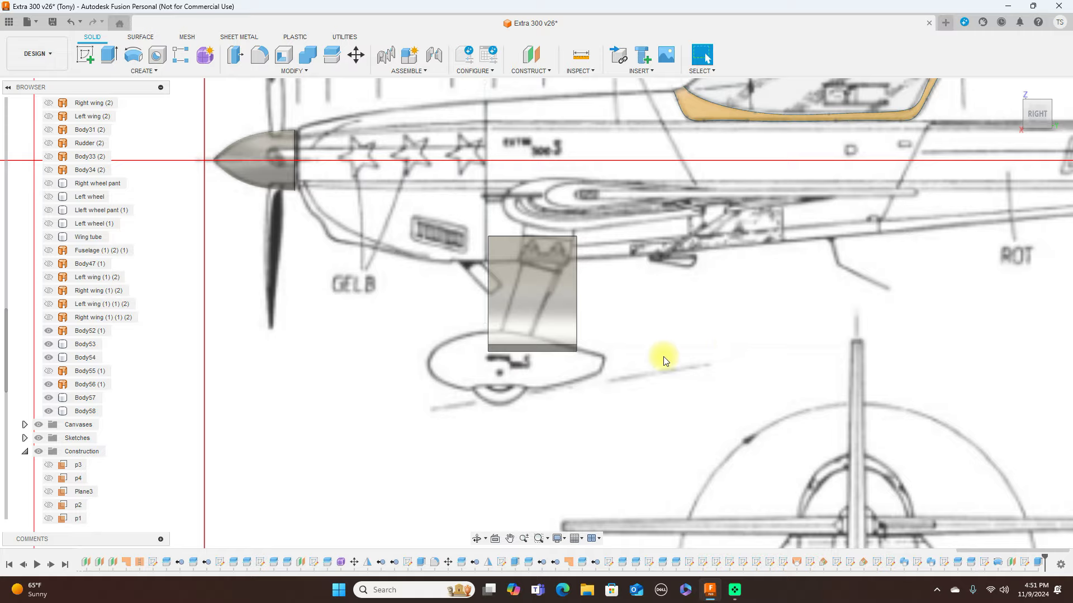
{"action": "scroll", "coordinate": [667, 355], "scroll_direction": "down", "scroll_amount": 2}
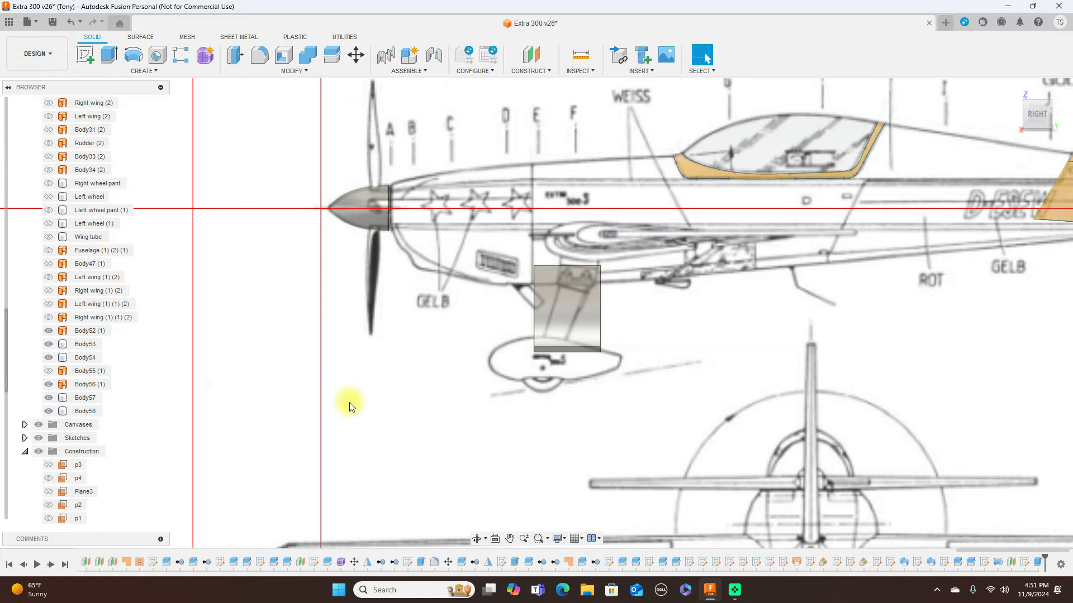
{"action": "left_click", "coordinate": [82, 56]}
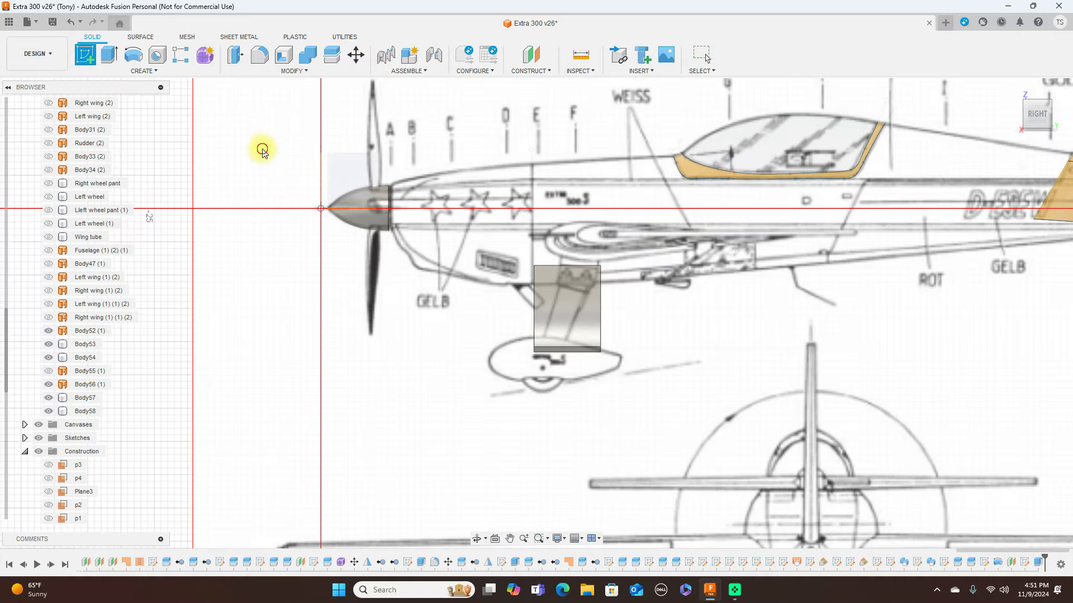
{"action": "left_click", "coordinate": [268, 149]}
{"action": "mouse_move", "coordinate": [652, 390]}
{"action": "middle_mouse_down"}
{"action": "mouse_move", "coordinate": [536, 263]}
{"action": "mouse_move", "coordinate": [597, 336]}
{"action": "mouse_move", "coordinate": [730, 347]}
{"action": "mouse_move", "coordinate": [726, 380]}
{"action": "middle_mouse_up"}
{"action": "scroll", "coordinate": [727, 380], "scroll_direction": "up", "scroll_amount": 2}
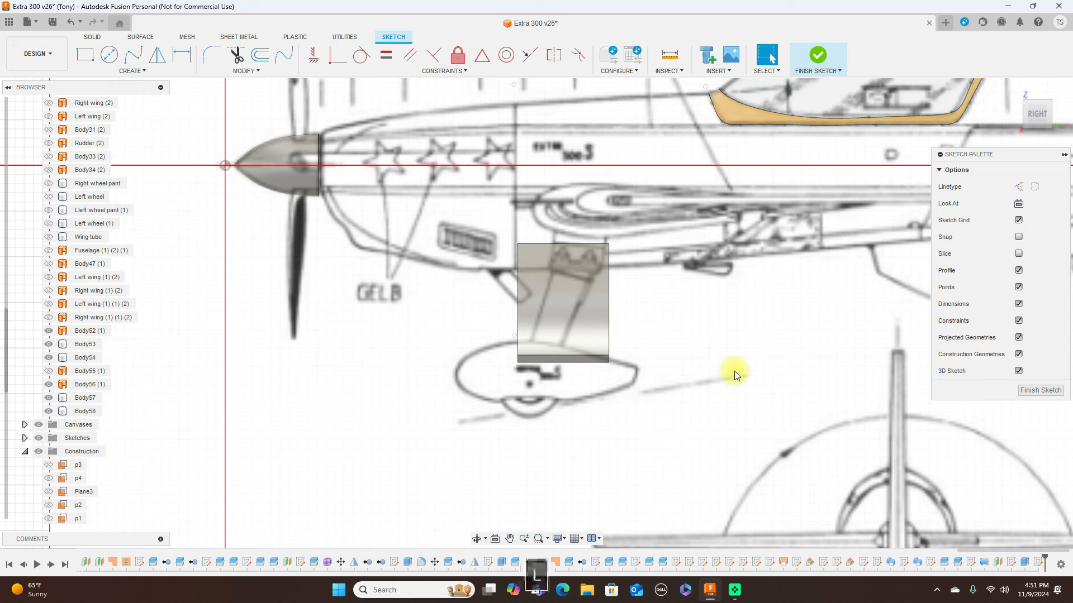
{"action": "key", "text": "l"}
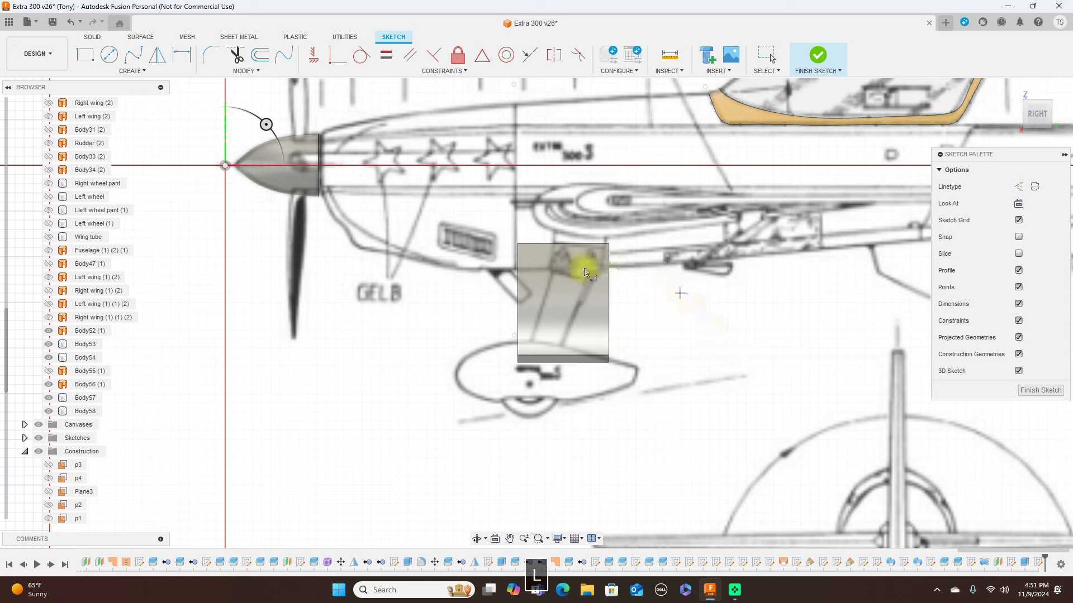
{"action": "left_click", "coordinate": [518, 375]}
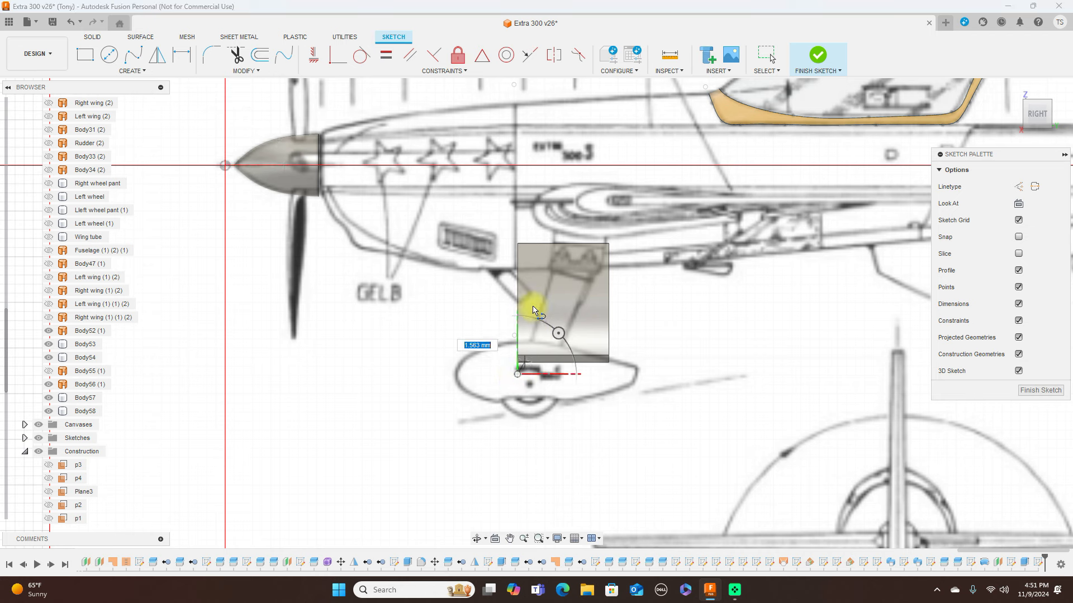
{"action": "left_click", "coordinate": [570, 225]}
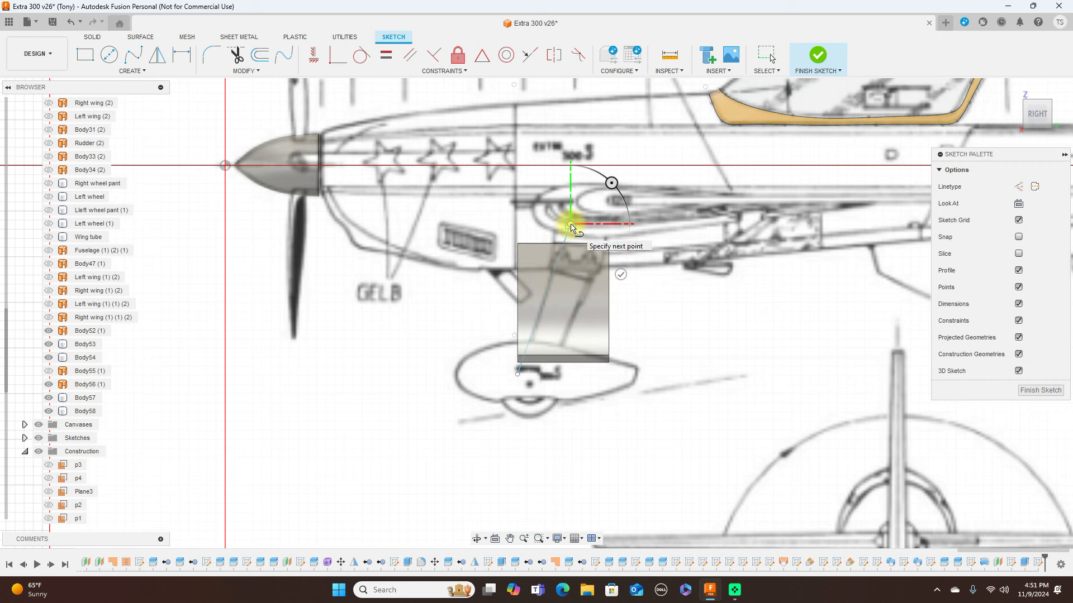
{"action": "right_click", "coordinate": [570, 224]}
{"action": "left_click", "coordinate": [605, 224]}
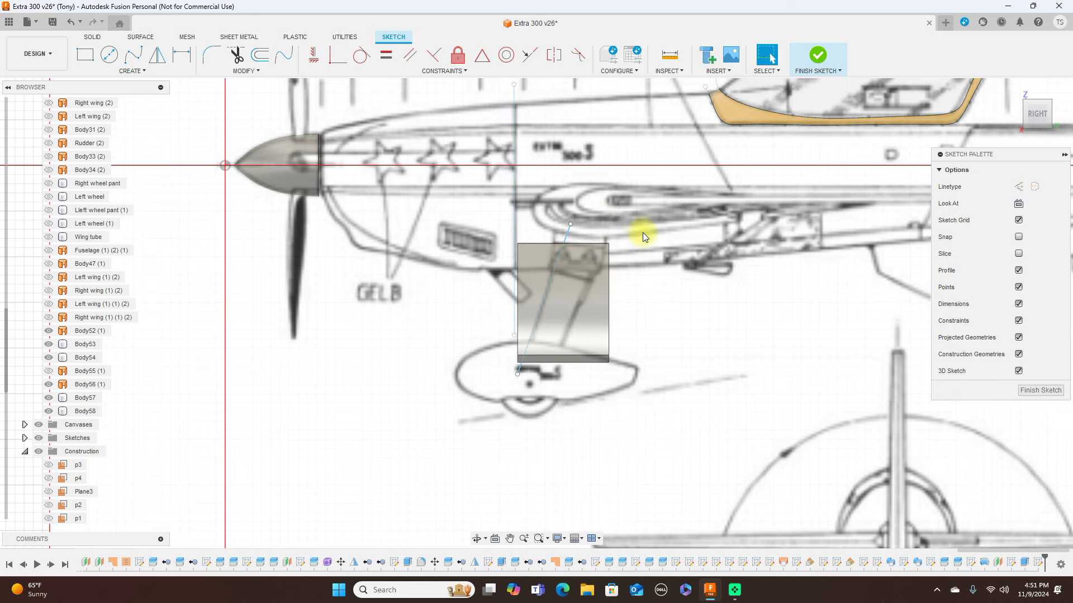
Add a second slanted line along the gear leg's rear edge, extending beyond the strut body, and finish the sketch.
{"action": "key", "text": "l"}
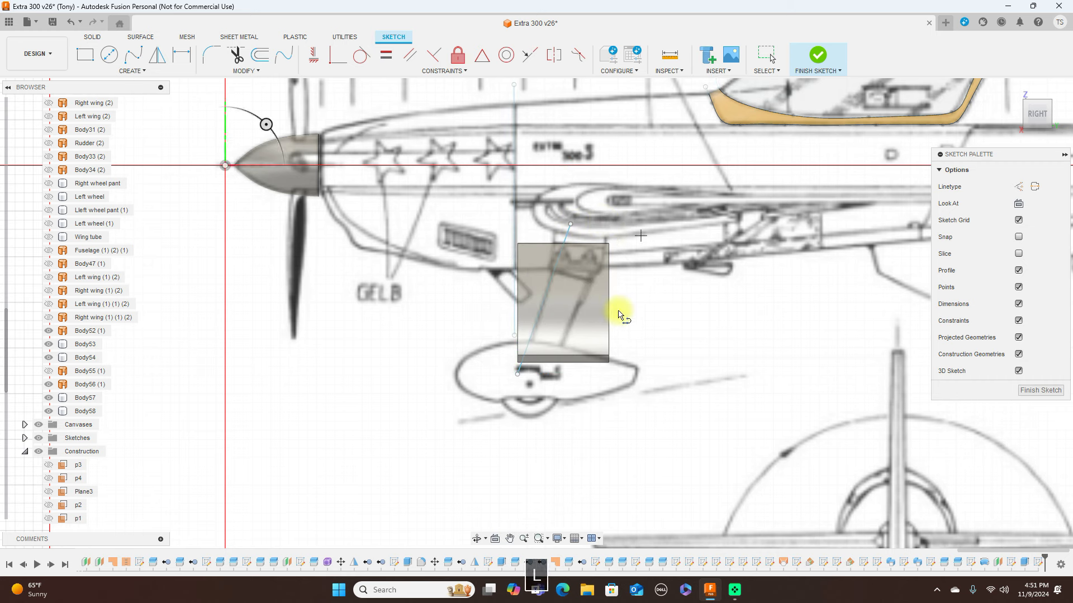
{"action": "left_click", "coordinate": [545, 370]}
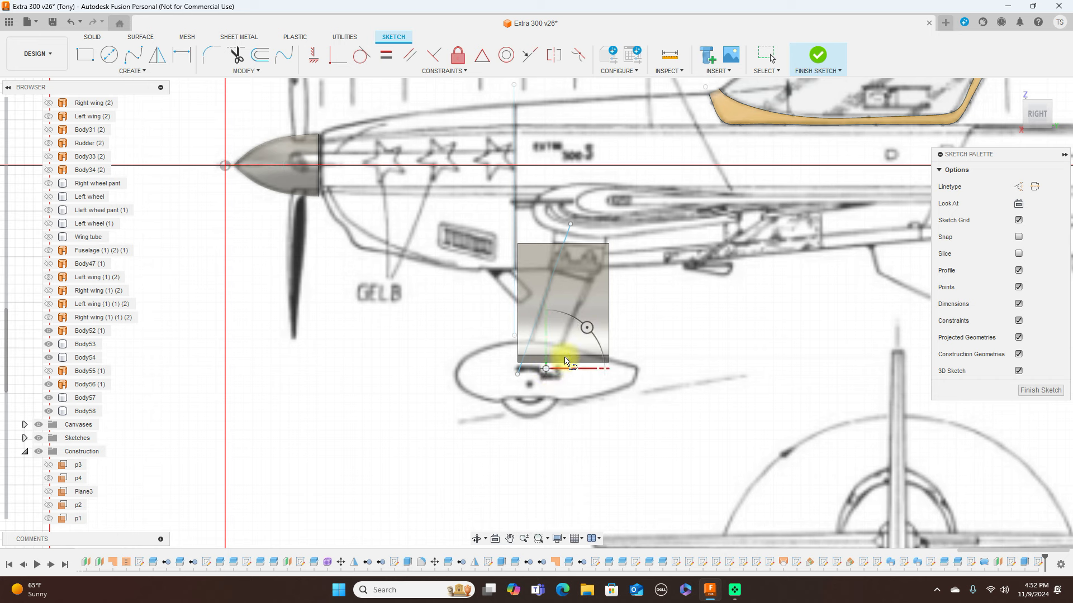
{"action": "left_click", "coordinate": [617, 236]}
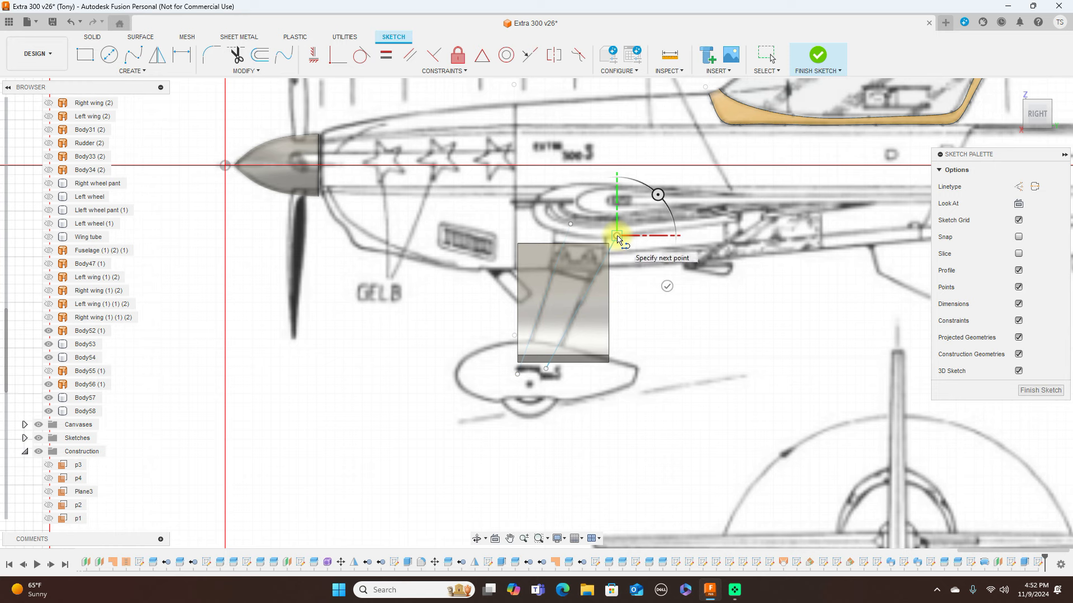
{"action": "right_click", "coordinate": [617, 236]}
{"action": "left_click", "coordinate": [647, 231]}
{"action": "left_click", "coordinate": [821, 62]}
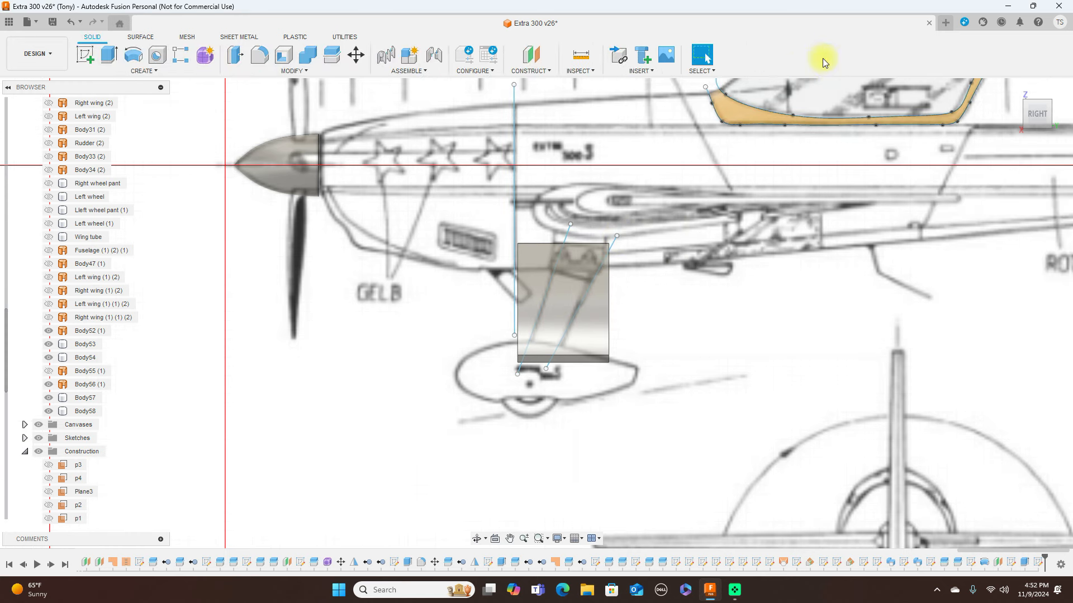
Split the extruded strut body with the two slanted sketch lines as splitting tools, keeping the tools extended.
{"action": "left_click", "coordinate": [293, 150]}
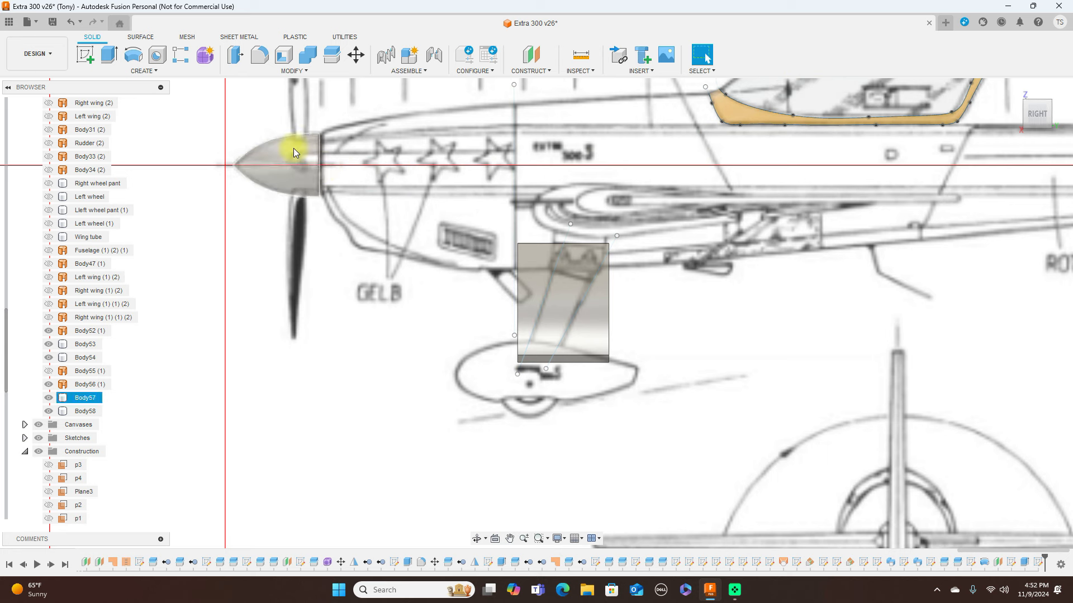
{"action": "left_click", "coordinate": [331, 62]}
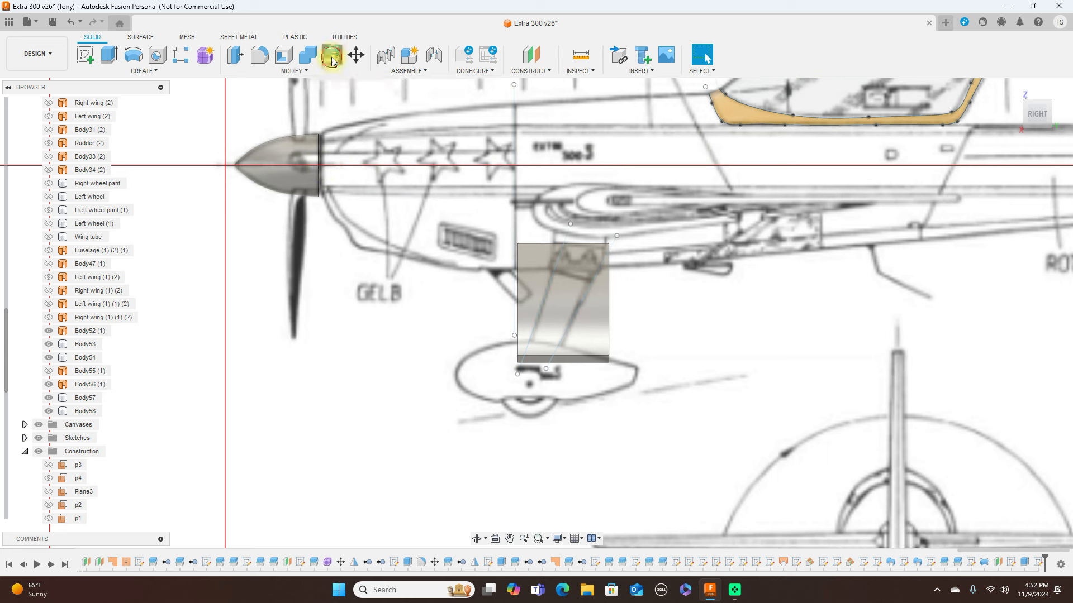
{"action": "left_click", "coordinate": [521, 255]}
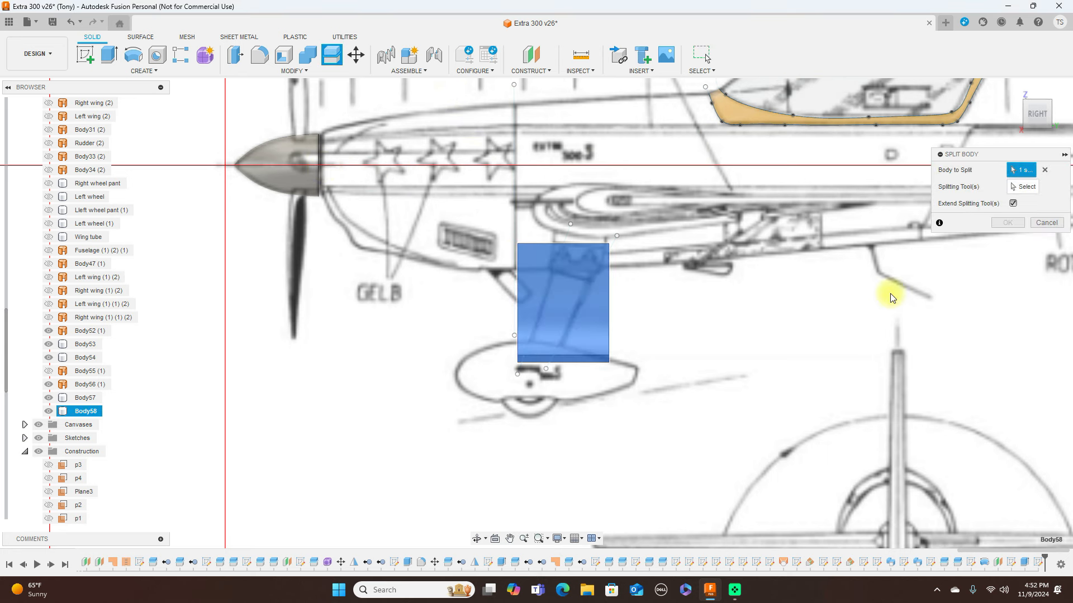
{"action": "left_click", "coordinate": [1034, 191]}
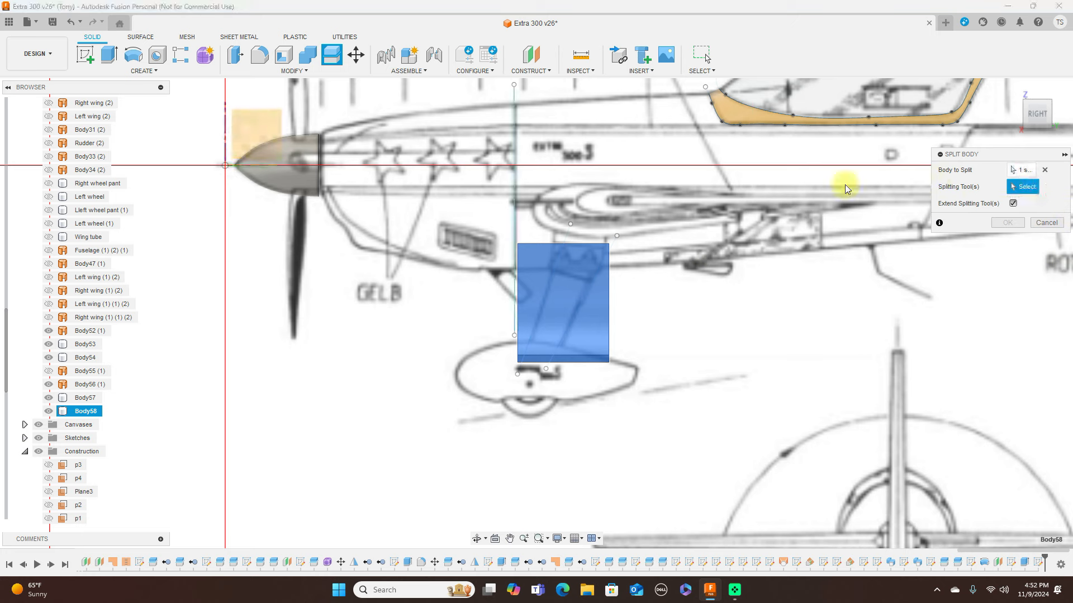
{"action": "left_click", "coordinate": [569, 235]}
{"action": "left_click", "coordinate": [615, 242]}
{"action": "left_click", "coordinate": [1015, 223]}
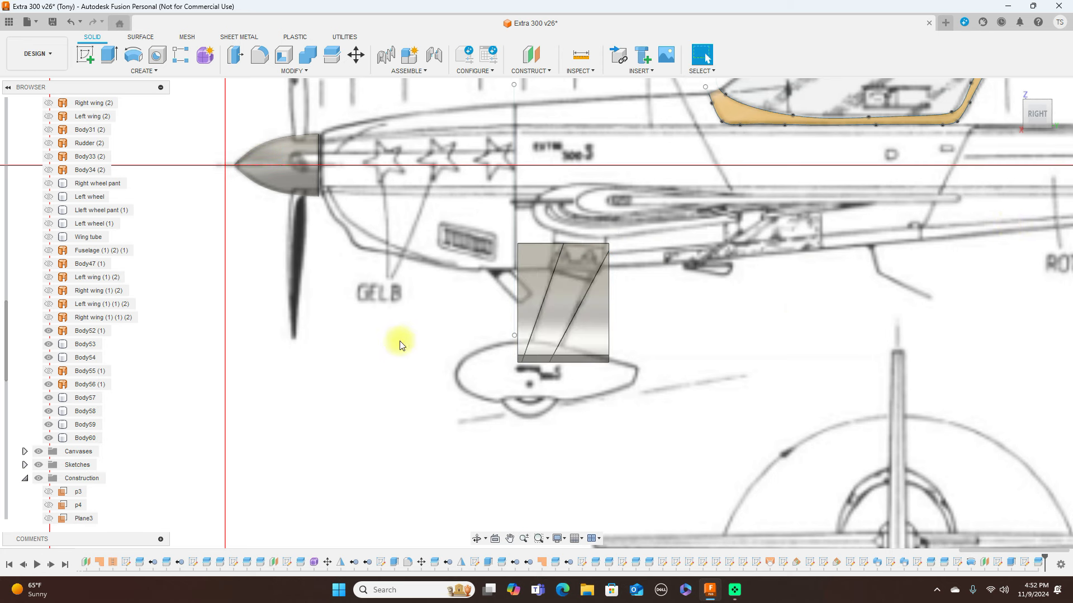
Remove the split-off piece ahead of the strut's front edge, Body58.
{"action": "left_click", "coordinate": [532, 272]}
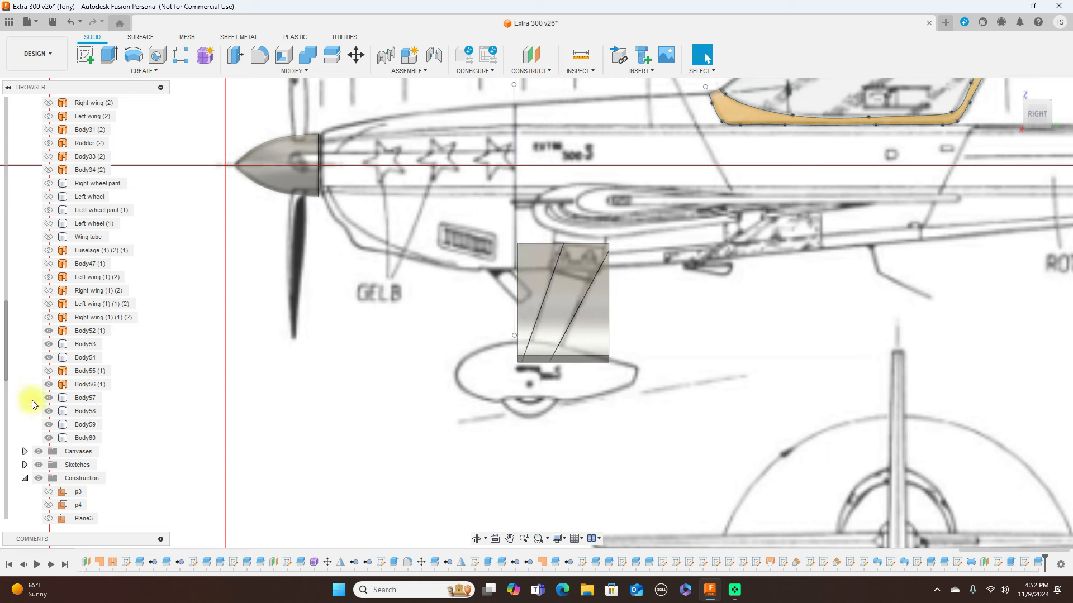
{"action": "right_click", "coordinate": [77, 414]}
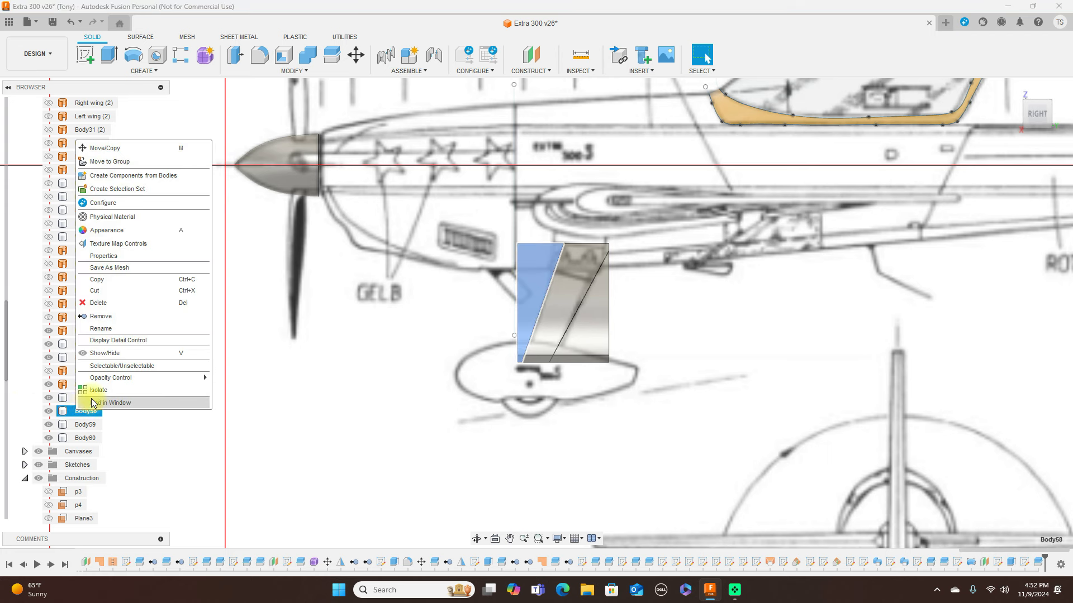
{"action": "left_click", "coordinate": [121, 316]}
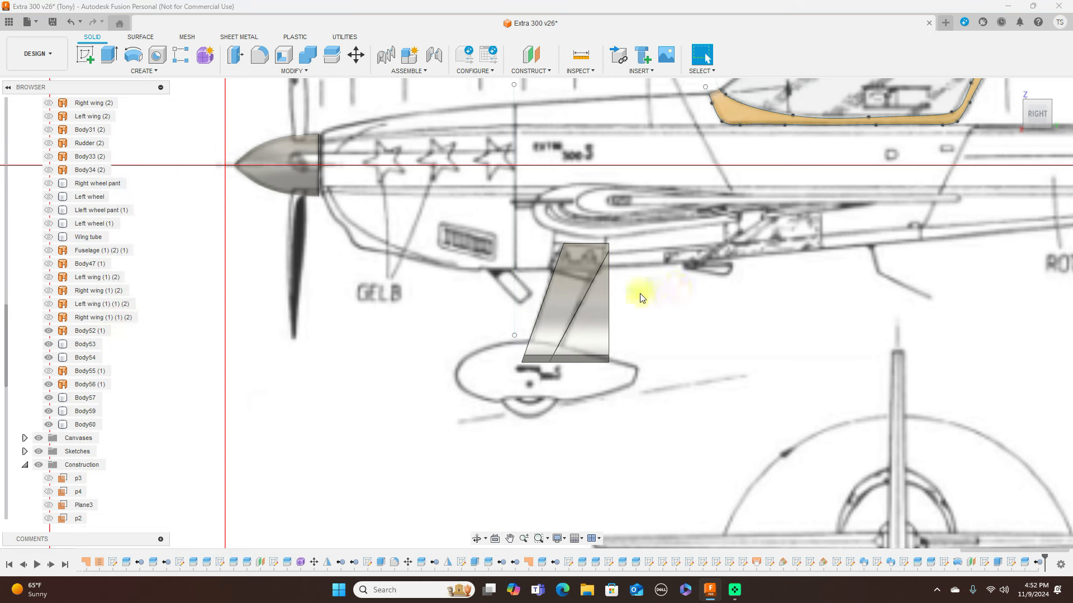
Remove the split-off piece behind the strut's rear edge, Body60.
{"action": "right_click", "coordinate": [96, 427]}
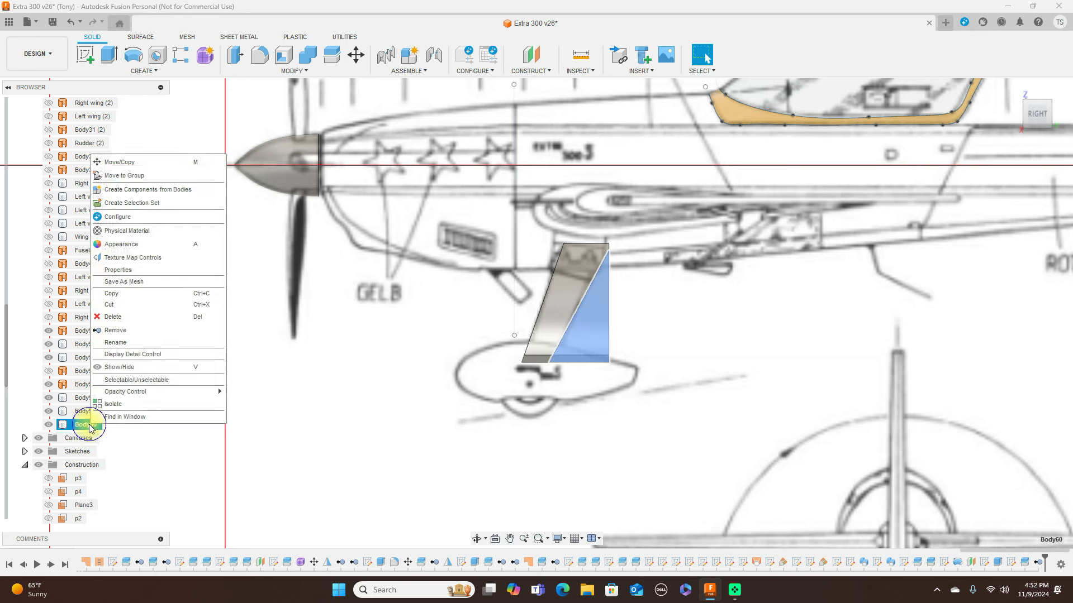
{"action": "left_click", "coordinate": [134, 330]}
{"action": "scroll", "coordinate": [812, 437], "scroll_direction": "down", "scroll_amount": 2}
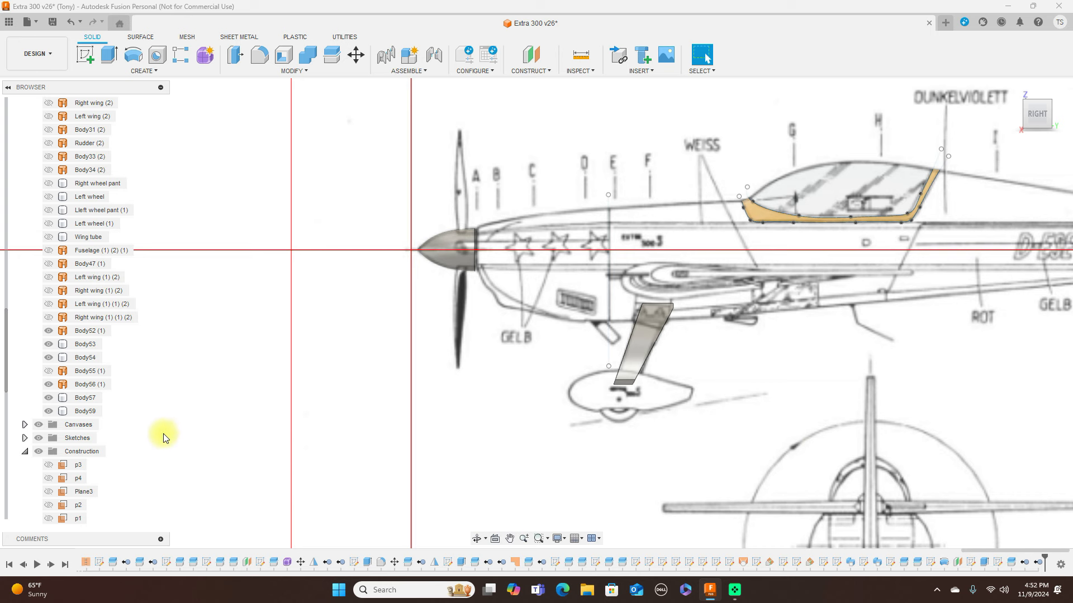
Check the trimmed strut against the fuselage body and the side-view and front-view canvases.
{"action": "left_click", "coordinate": [51, 372]}
{"action": "left_click", "coordinate": [50, 371]}
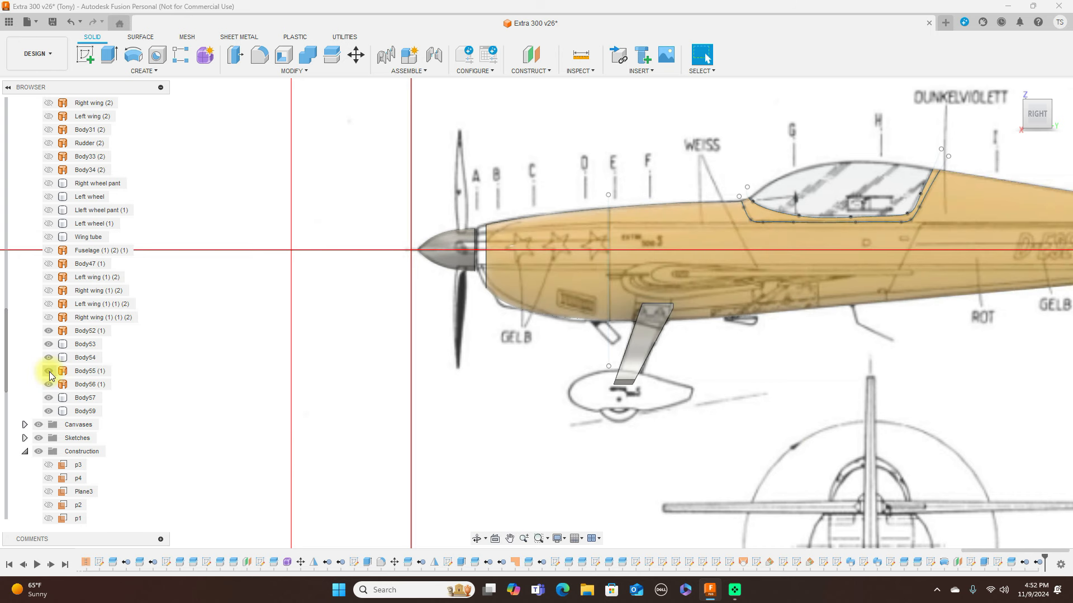
{"action": "left_click", "coordinate": [50, 372]}
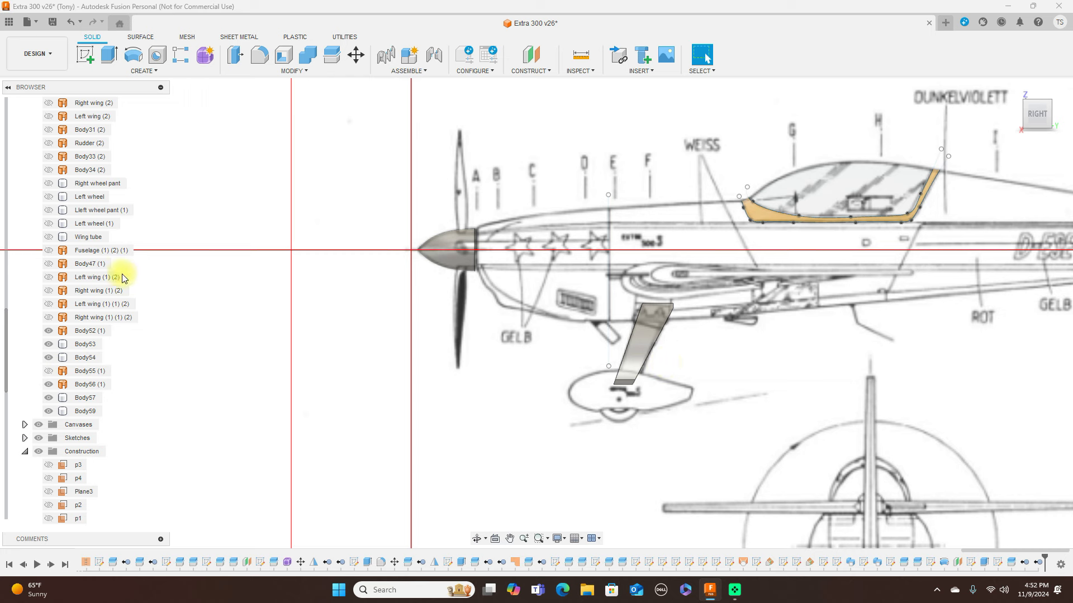
{"action": "scroll", "coordinate": [104, 266], "scroll_direction": "up", "scroll_amount": 2}
{"action": "scroll", "coordinate": [103, 262], "scroll_direction": "up", "scroll_amount": 10}
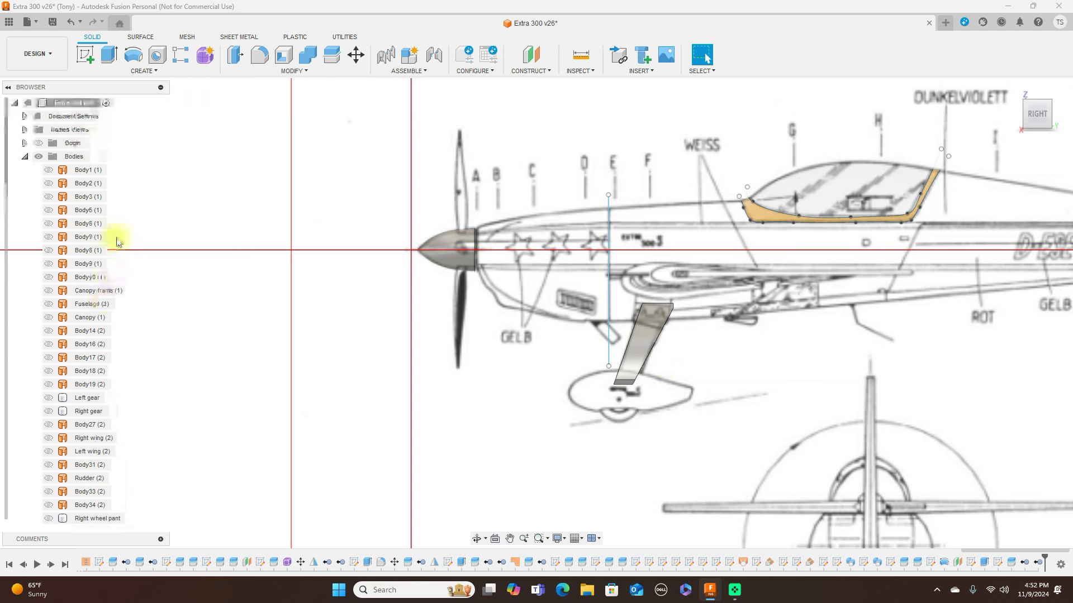
{"action": "left_click", "coordinate": [37, 157]}
{"action": "left_click", "coordinate": [37, 157]}
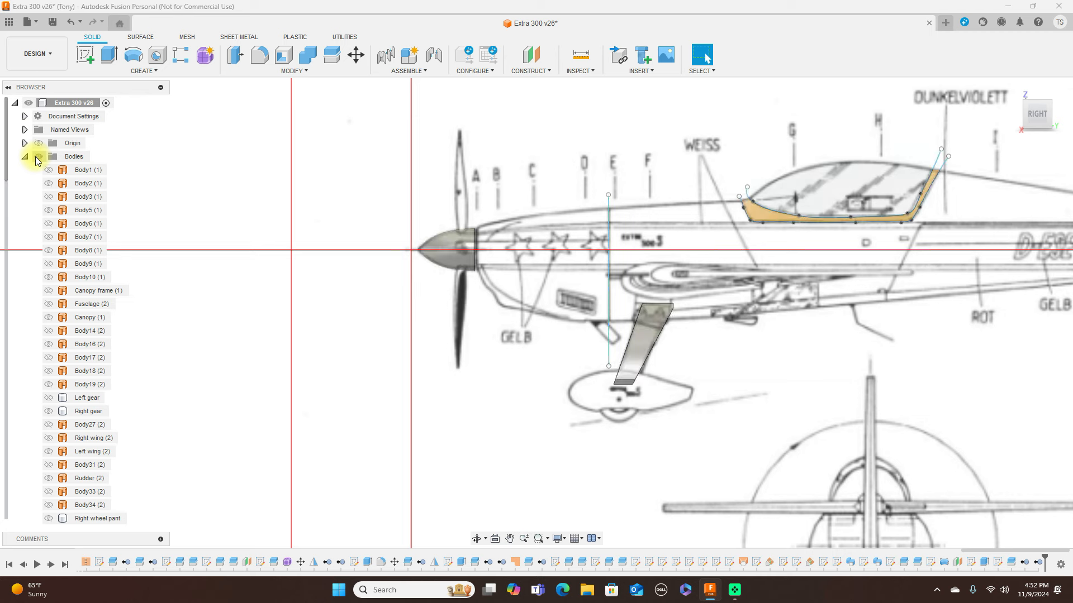
{"action": "left_click", "coordinate": [35, 157]}
{"action": "left_click", "coordinate": [35, 157]}
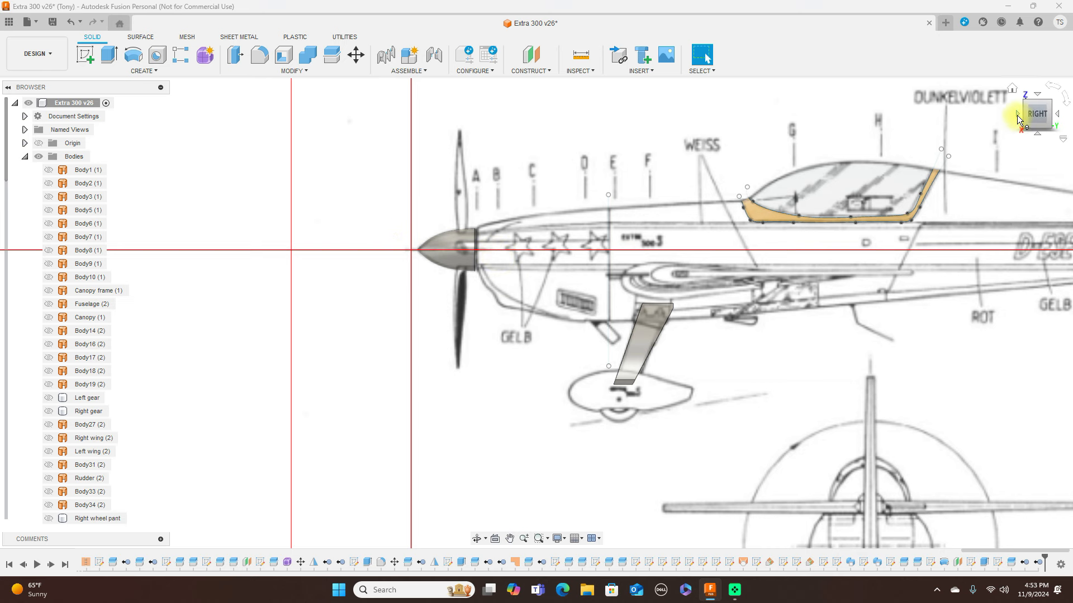
{"action": "left_click", "coordinate": [1017, 114]}
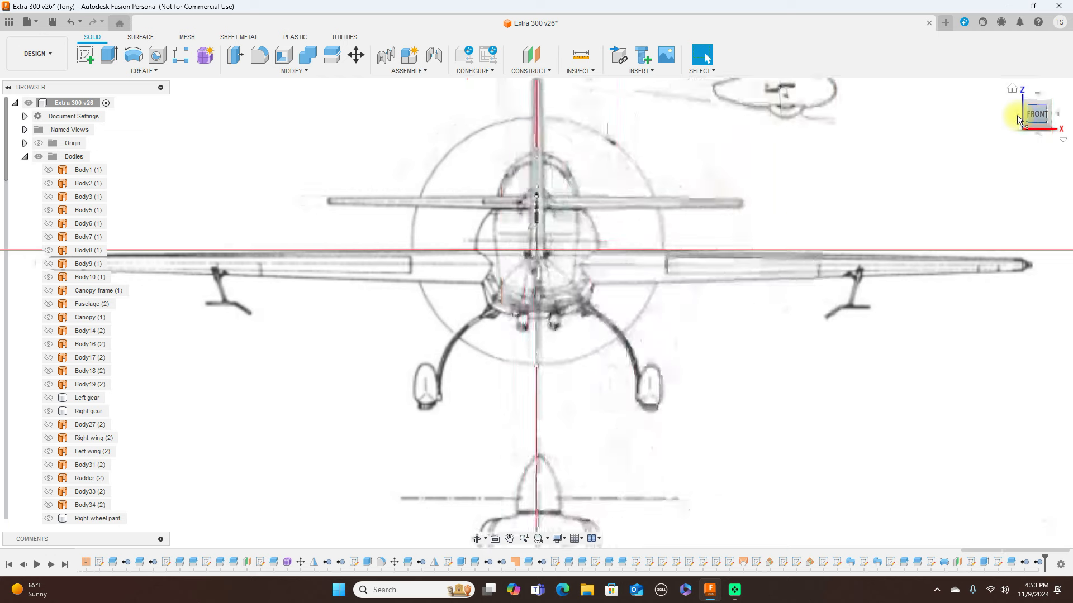
{"action": "left_click", "coordinate": [1059, 119]}
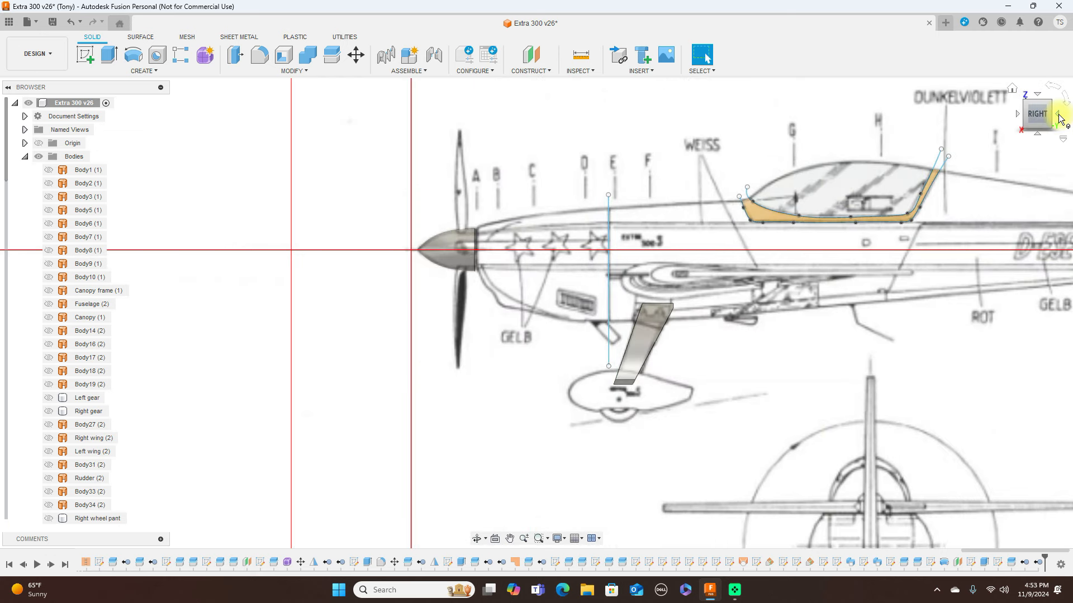
Show the fuselage body, Body55, and hide all canvases and sketches.
{"action": "scroll", "coordinate": [834, 289], "scroll_direction": "down", "scroll_amount": 3}
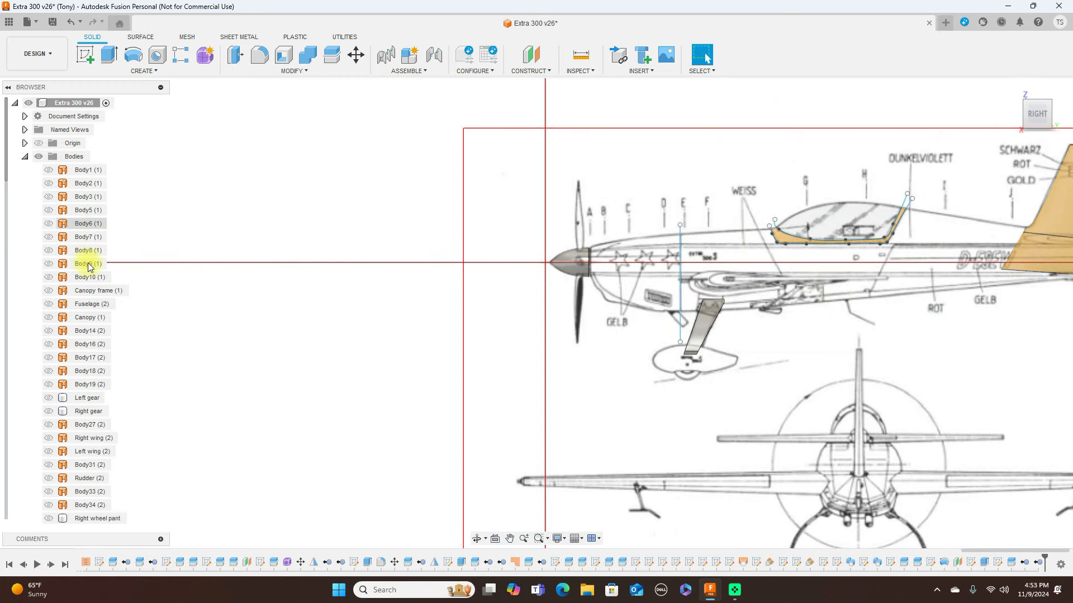
{"action": "scroll", "coordinate": [93, 375], "scroll_direction": "down", "scroll_amount": 3}
{"action": "scroll", "coordinate": [92, 375], "scroll_direction": "down", "scroll_amount": 5}
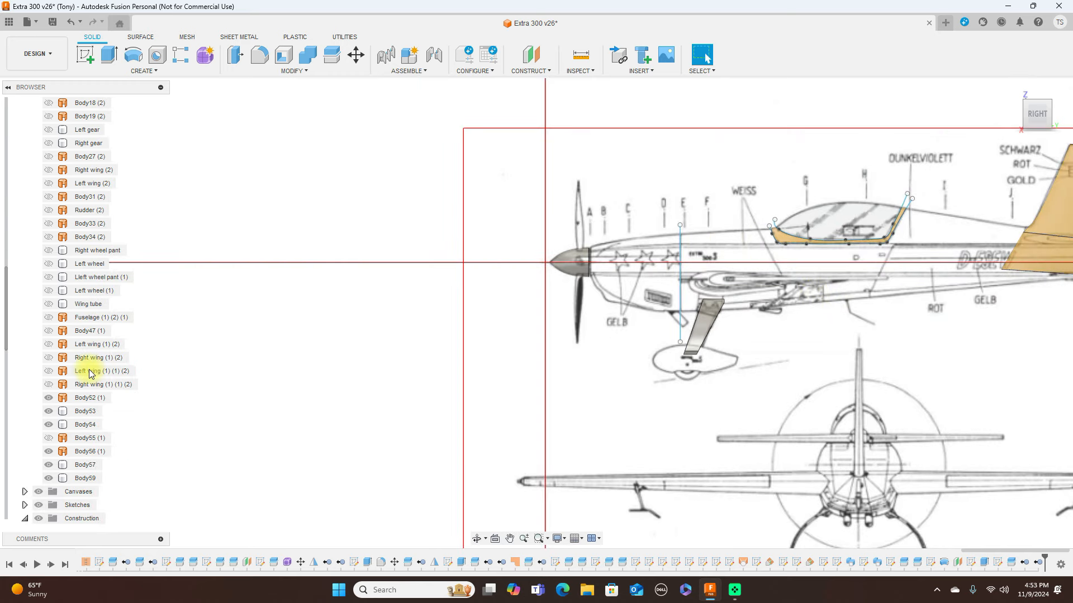
{"action": "left_click", "coordinate": [52, 425]}
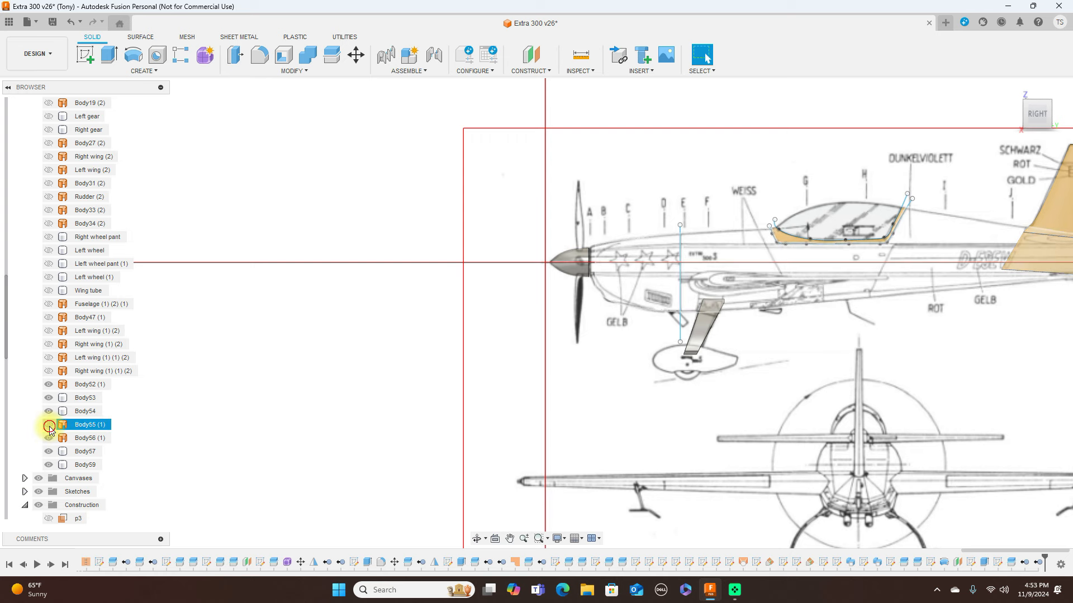
{"action": "left_click", "coordinate": [49, 425]}
{"action": "left_click", "coordinate": [38, 479]}
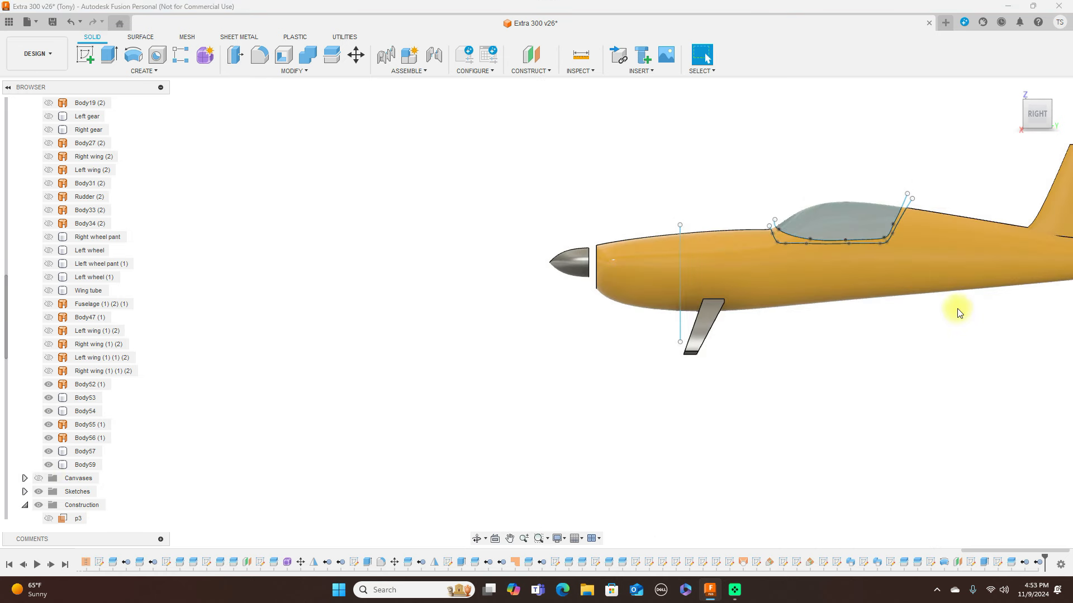
{"action": "middle_click_drag", "start_coordinate": [905, 149], "coordinate": [768, 148]}
{"action": "left_click", "coordinate": [39, 492]}
{"action": "left_click", "coordinate": [1027, 128]}
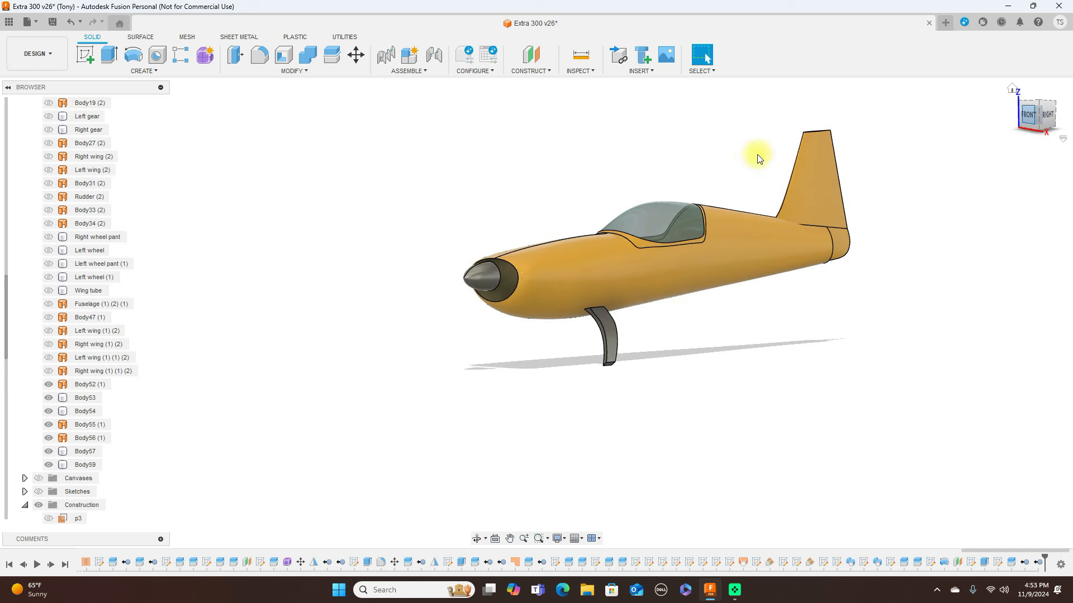
Mirror the strut body across the aircraft's vertical centre plane as a new body.
{"action": "left_click", "coordinate": [156, 72]}
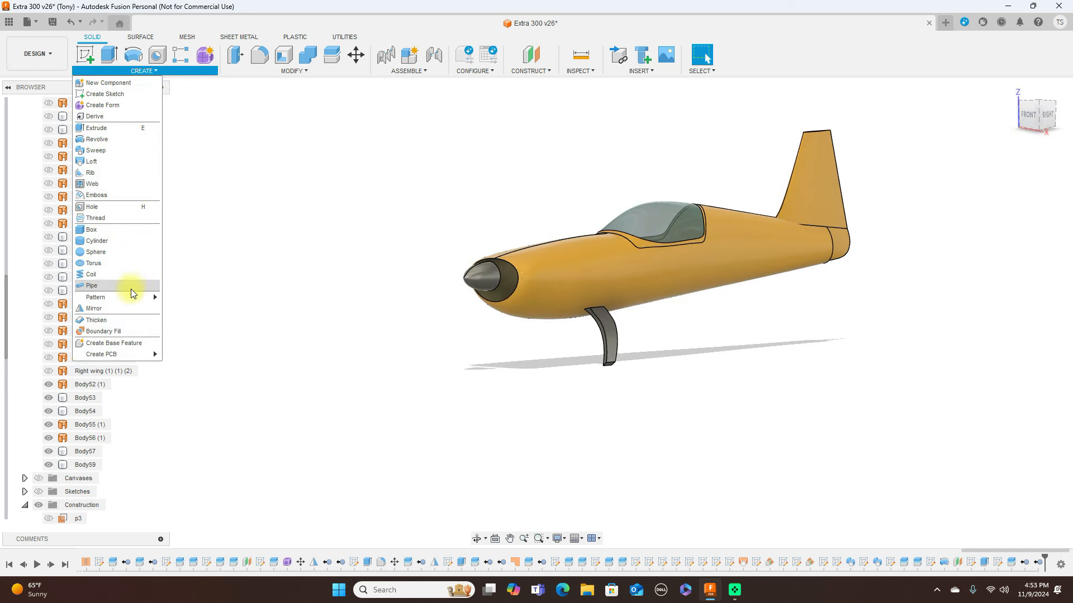
{"action": "left_click", "coordinate": [119, 308]}
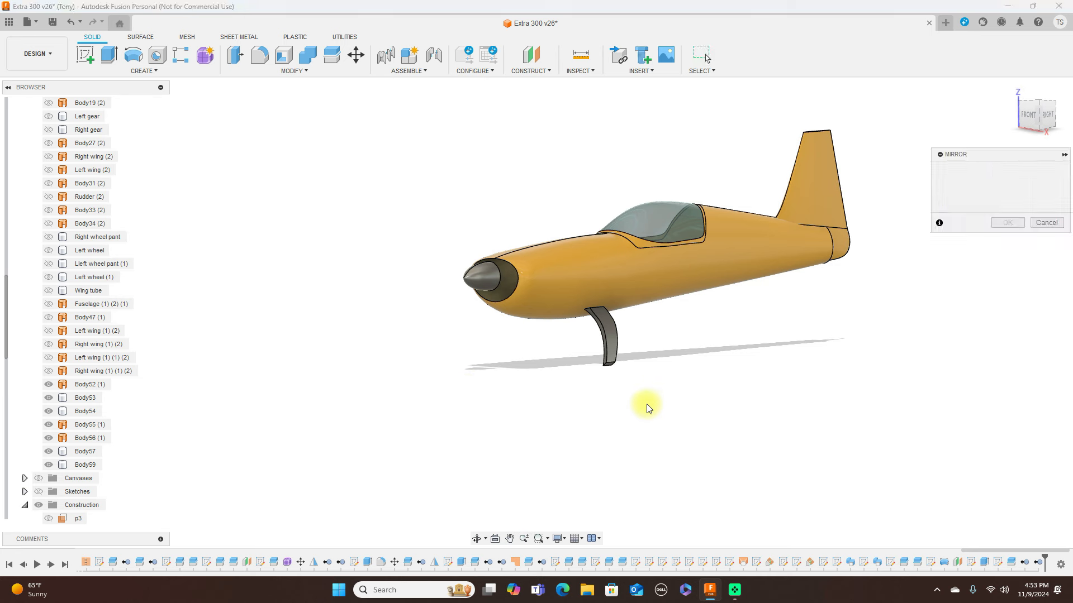
{"action": "left_click", "coordinate": [613, 331]}
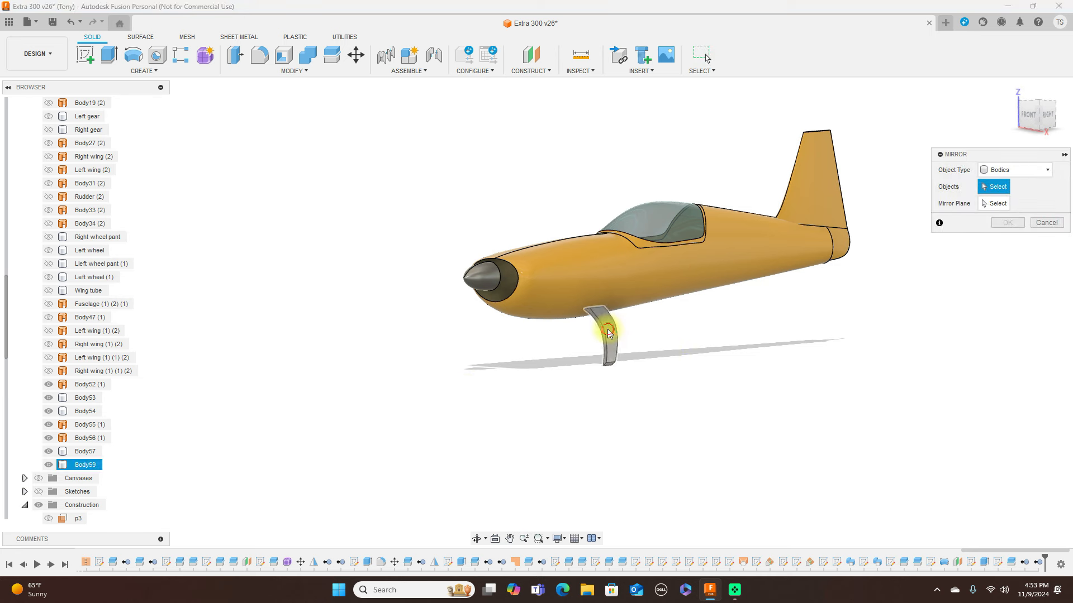
{"action": "left_click", "coordinate": [995, 204]}
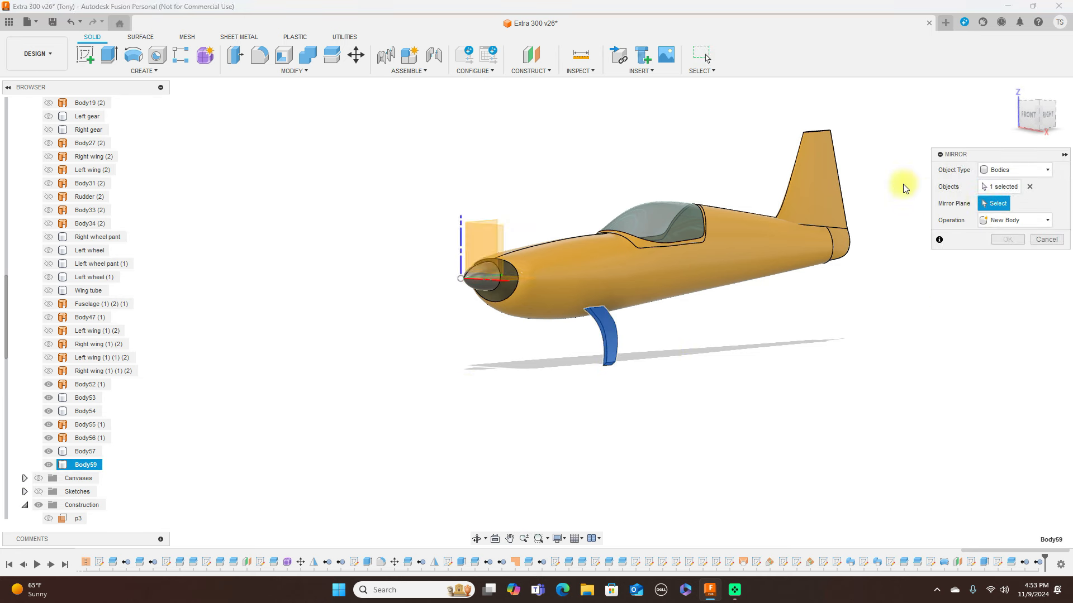
{"action": "left_click", "coordinate": [488, 224]}
{"action": "left_click", "coordinate": [1015, 246]}
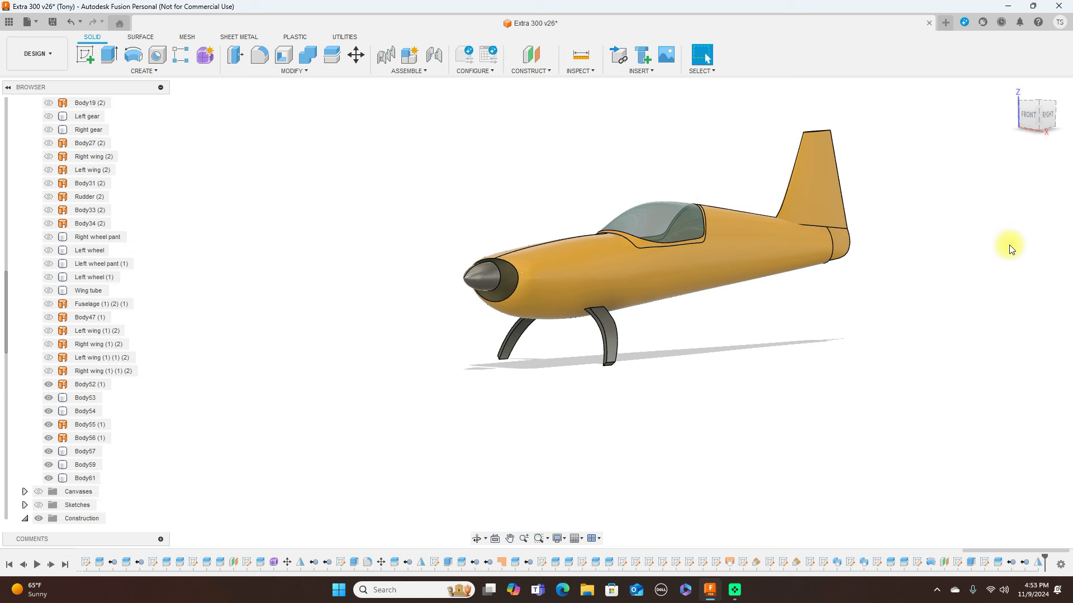
Hide the fuselage body, Body55, with the model in the right-side view.
{"action": "left_click", "coordinate": [1047, 116]}
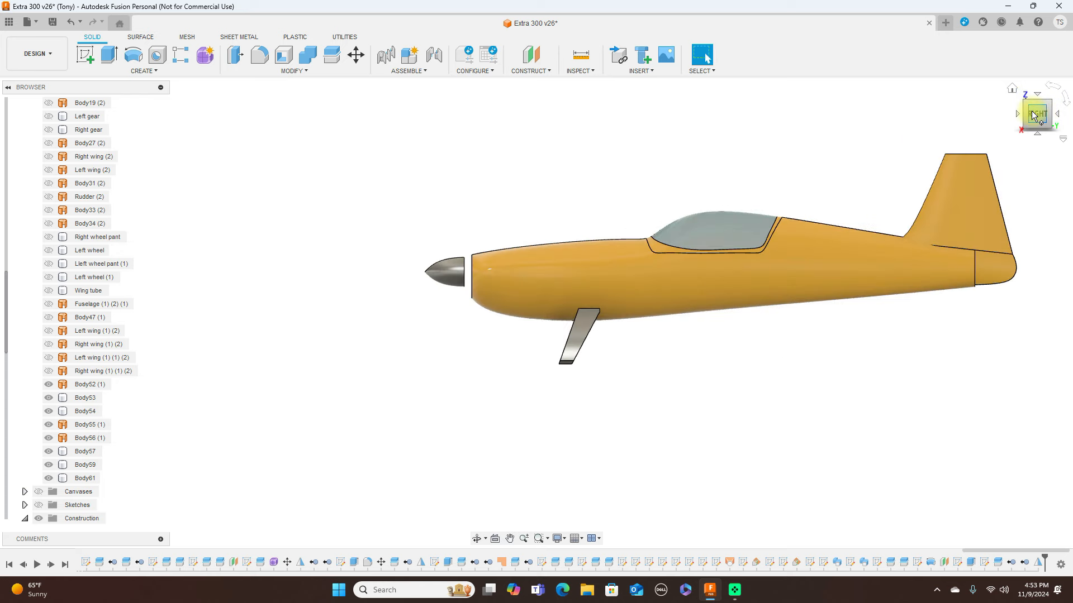
{"action": "mouse_move", "coordinate": [1028, 115]}
{"action": "left_mouse_down"}
{"action": "mouse_move", "coordinate": [8, 124]}
{"action": "mouse_move", "coordinate": [41, 112]}
{"action": "mouse_move", "coordinate": [1006, 86]}
{"action": "mouse_move", "coordinate": [890, 89]}
{"action": "mouse_move", "coordinate": [920, 106]}
{"action": "left_mouse_up"}
{"action": "left_click", "coordinate": [1037, 116]}
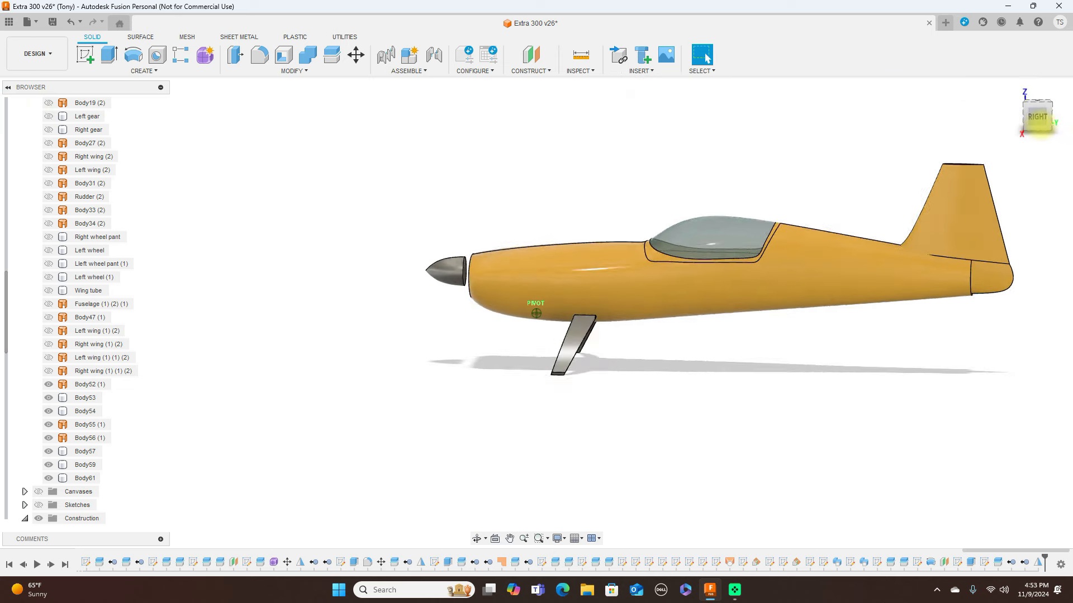
{"action": "left_click_drag", "start_coordinate": [1045, 121], "coordinate": [1038, 115]}
{"action": "left_click", "coordinate": [1037, 115]}
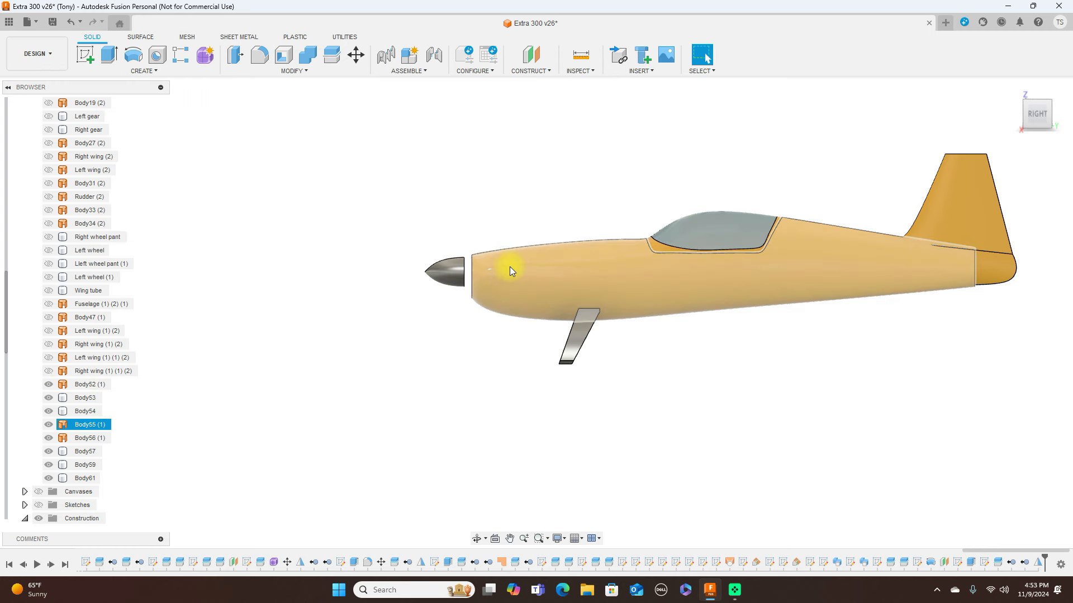
{"action": "left_click", "coordinate": [50, 425]}
{"action": "left_click", "coordinate": [51, 426]}
{"action": "left_click", "coordinate": [51, 426]}
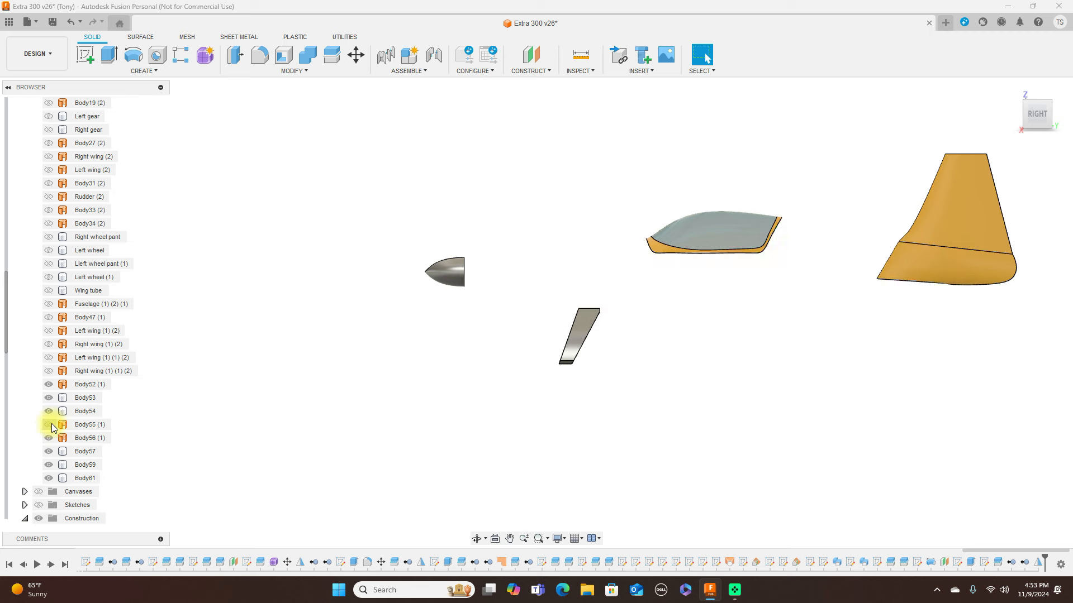
Rename the hidden body Body55 as "fuselage".
{"action": "left_click", "coordinate": [80, 426]}
{"action": "double_click", "coordinate": [80, 427]}
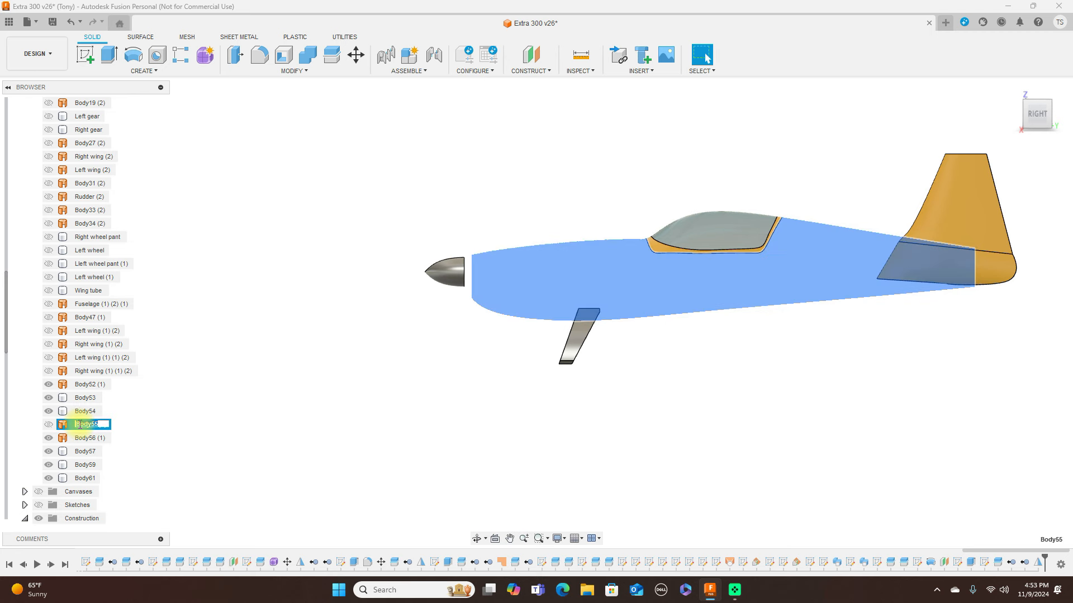
{"action": "key", "text": "BackSpace"}
{"action": "type", "text": "Fuselag"}
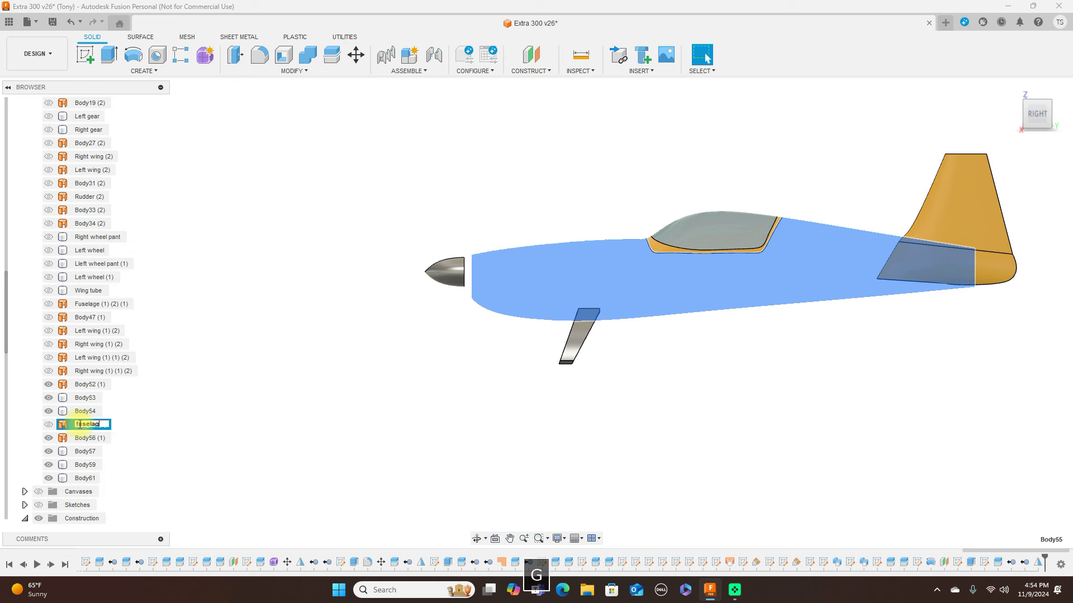
{"action": "type", "text": "e"}
{"action": "key", "text": "Return"}
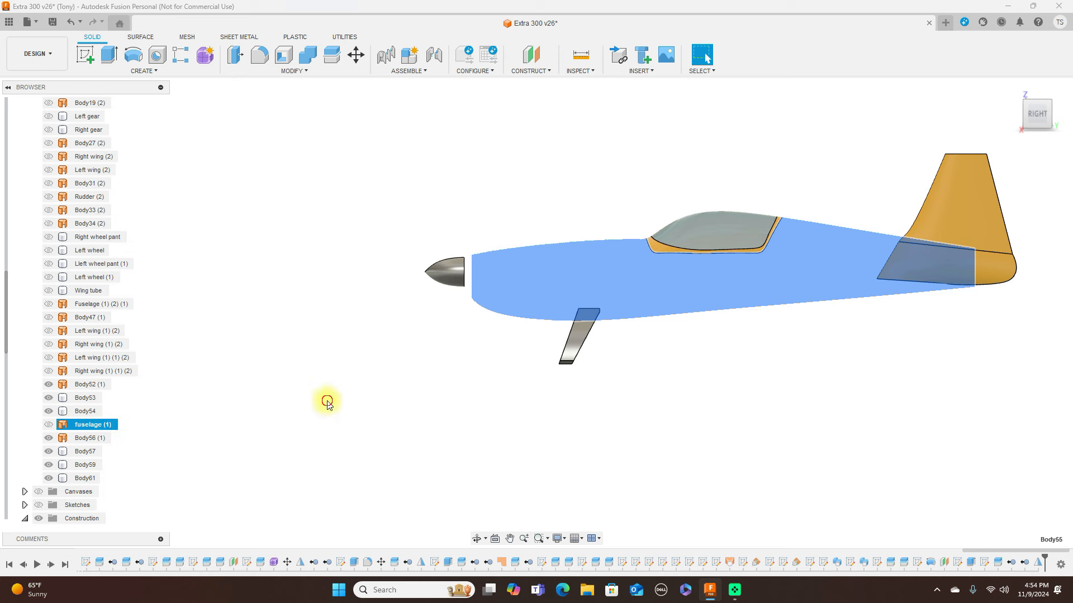
{"action": "left_click", "coordinate": [327, 404]}
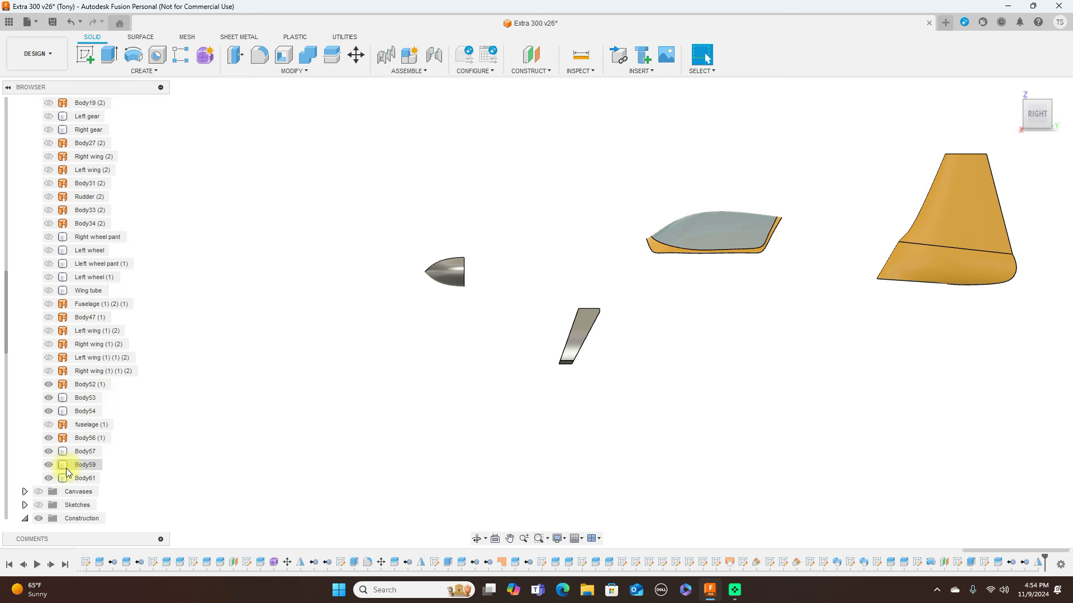
Show the canvases again and rename the original strut, Body59, as "left gear".
{"action": "left_click", "coordinate": [38, 492]}
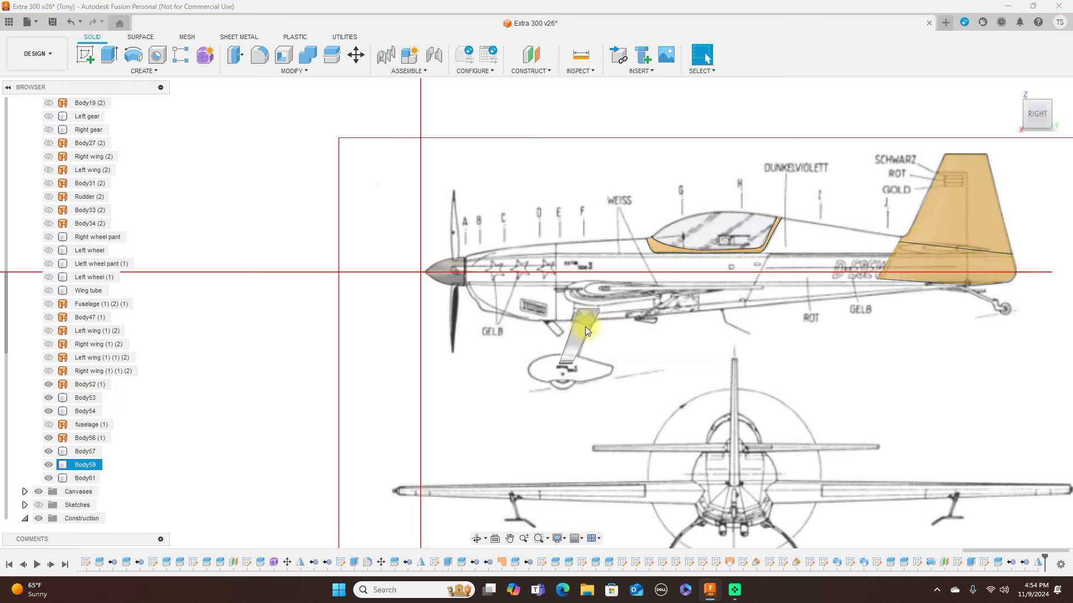
{"action": "left_click", "coordinate": [80, 465]}
{"action": "double_click", "coordinate": [80, 466]}
{"action": "key", "text": "BackSpace"}
{"action": "type", "text": "Left ge"}
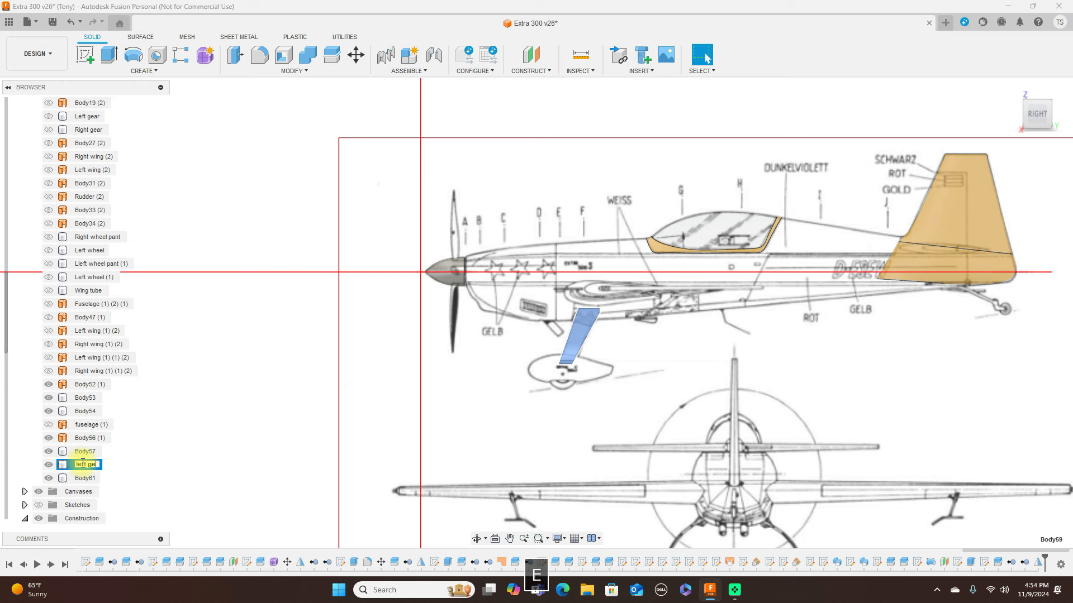
{"action": "type", "text": "ar"}
{"action": "key", "text": "Return"}
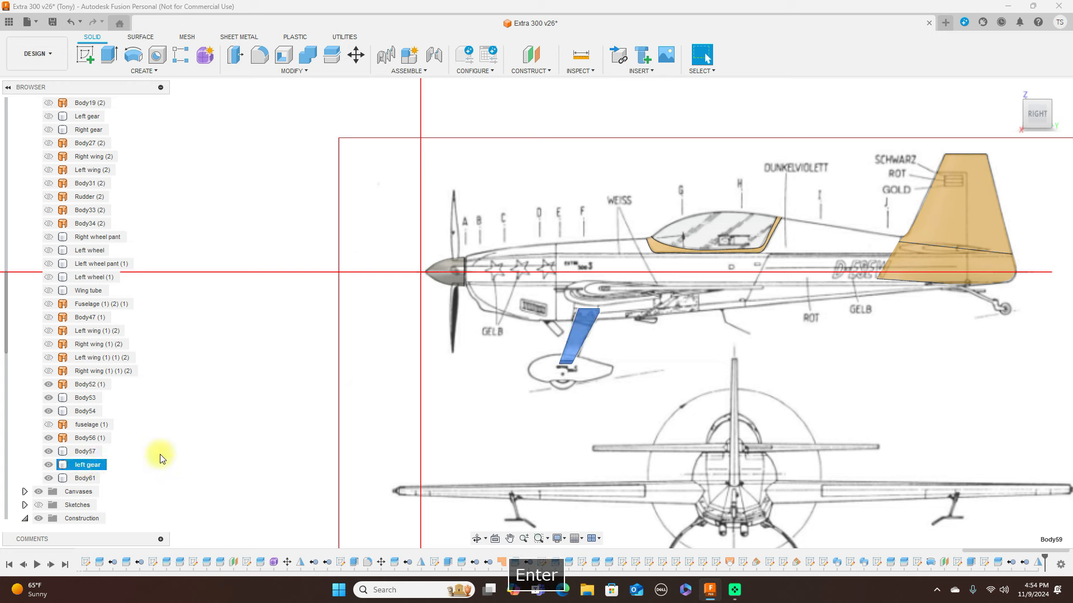
{"action": "left_click", "coordinate": [242, 438]}
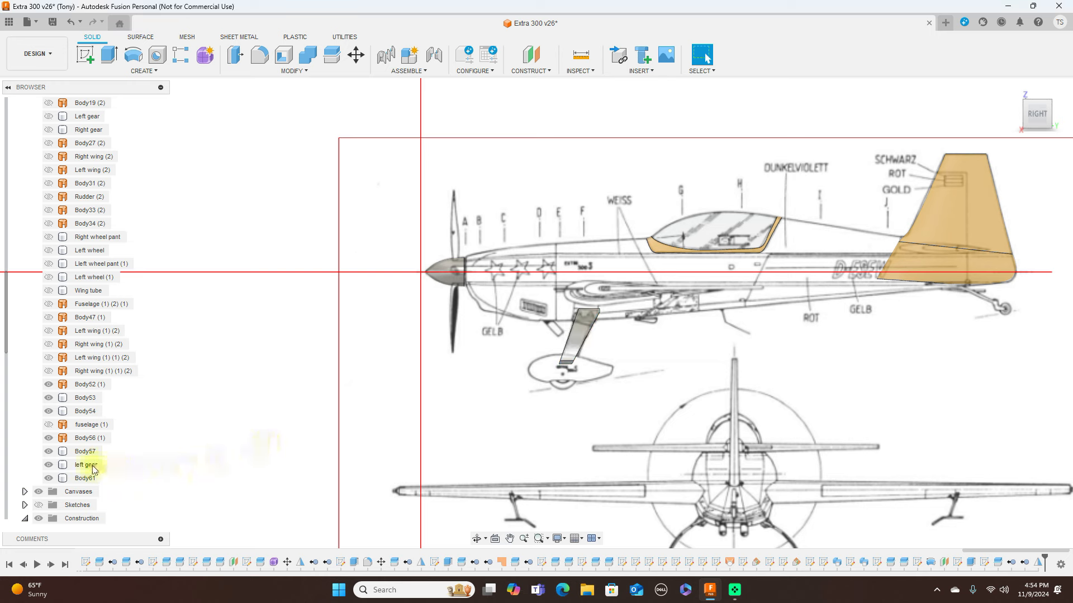
Hide both gear strut bodies and rename the mirrored one, Body61, as "right gear".
{"action": "left_click", "coordinate": [49, 464]}
{"action": "left_click", "coordinate": [49, 478]}
{"action": "left_click", "coordinate": [77, 480]}
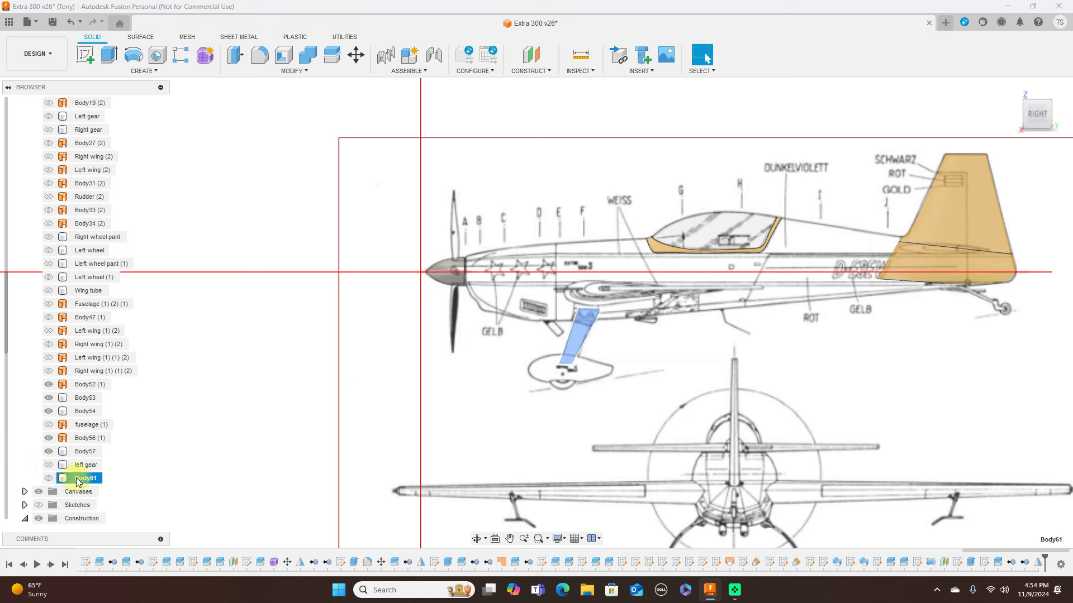
{"action": "key", "text": "BackSpace"}
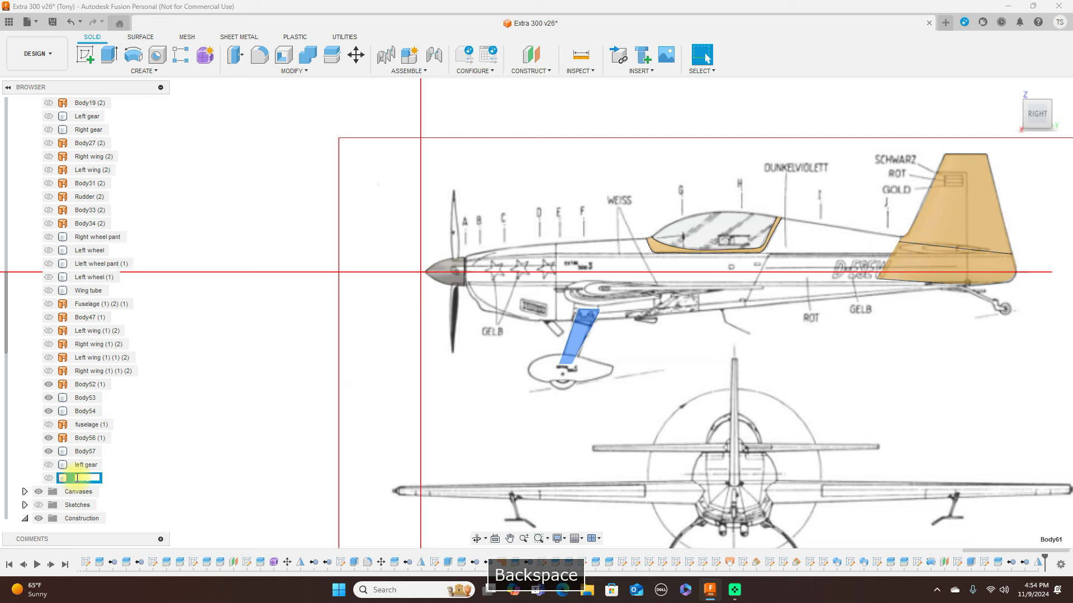
{"action": "type", "text": "right g"}
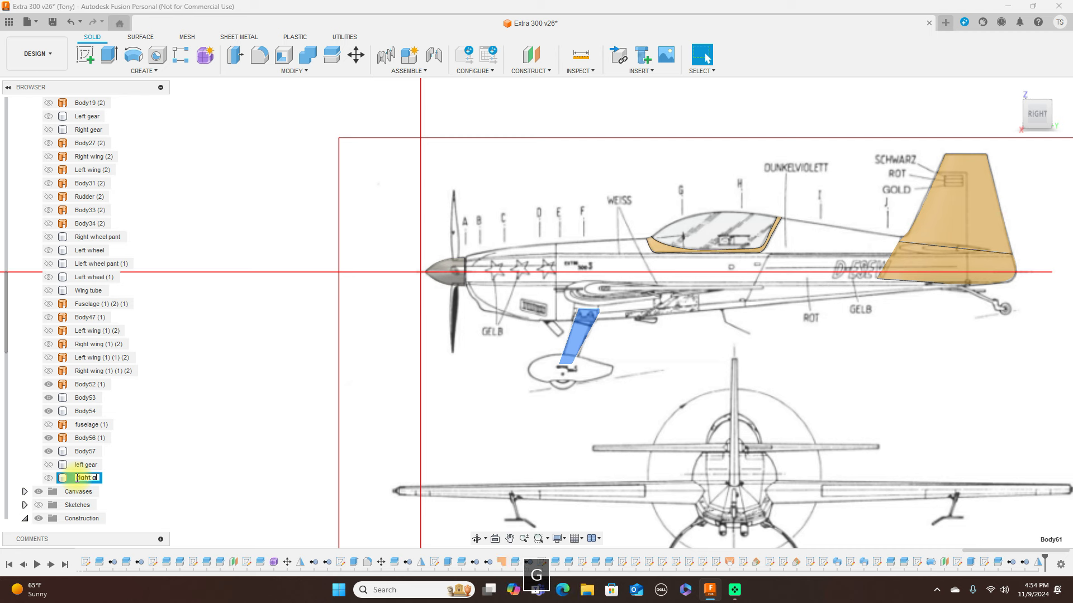
{"action": "type", "text": "ear"}
{"action": "key", "text": "Return"}
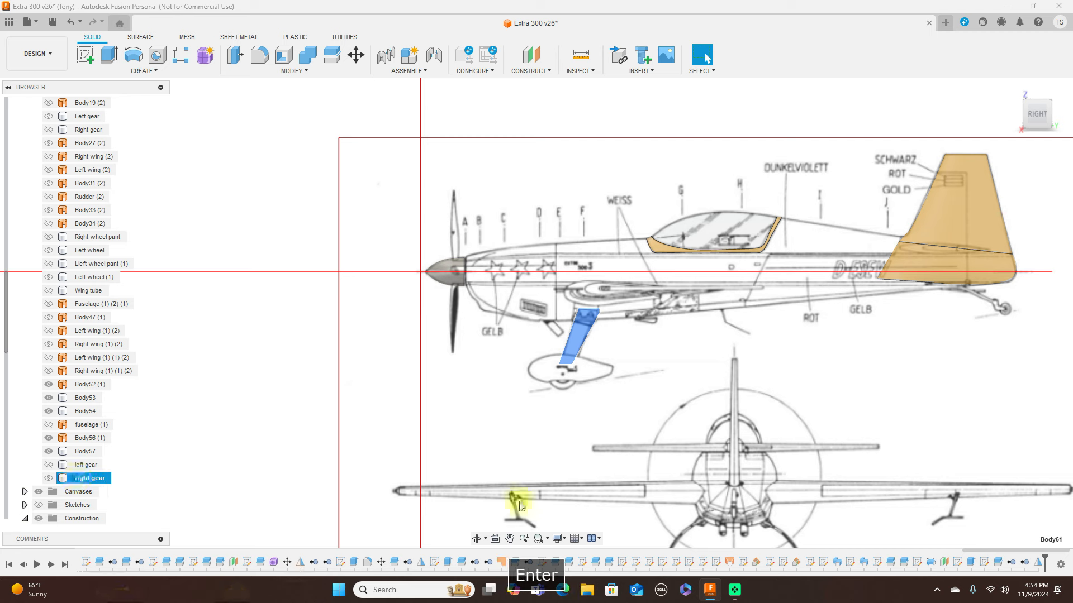
Start a new sketch on the aircraft's vertical centre plane in the right-side view.
{"action": "left_click", "coordinate": [467, 439]}
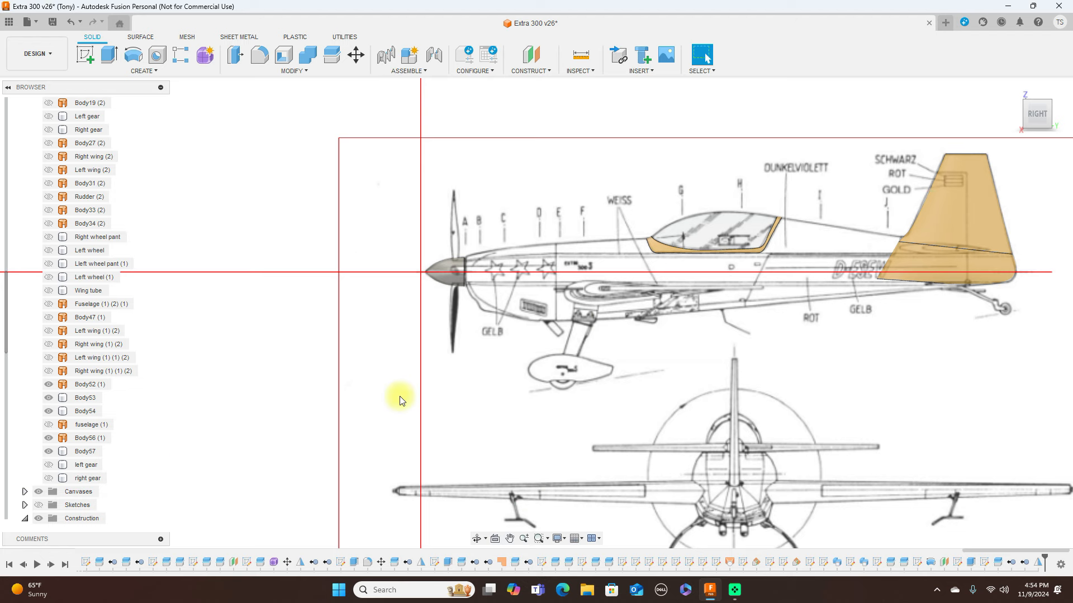
{"action": "scroll", "coordinate": [571, 327], "scroll_direction": "up", "scroll_amount": 5}
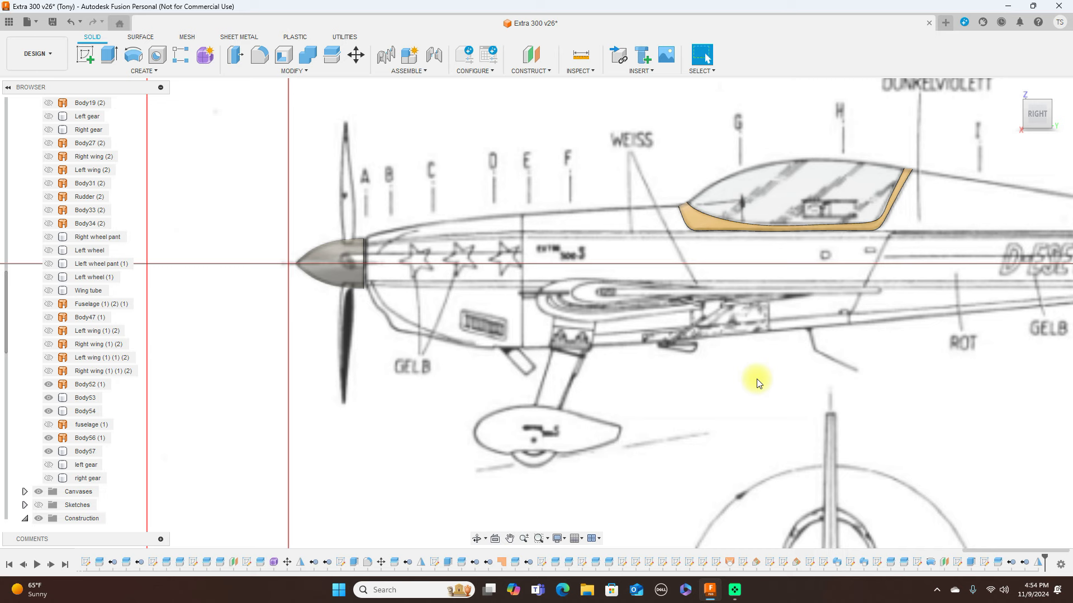
{"action": "scroll", "coordinate": [756, 379], "scroll_direction": "down", "scroll_amount": 2}
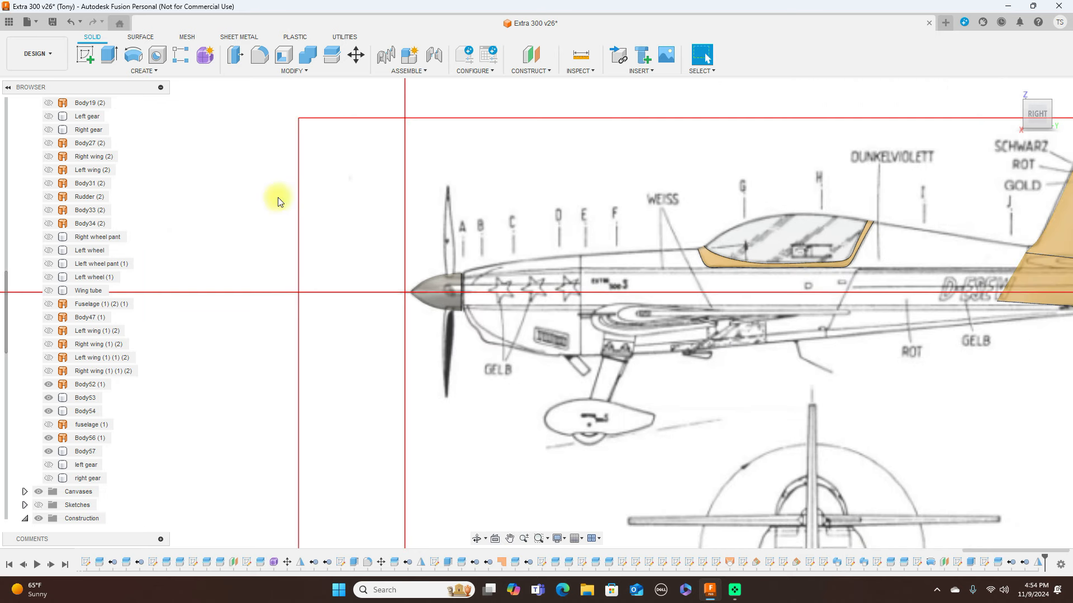
{"action": "left_click", "coordinate": [85, 56]}
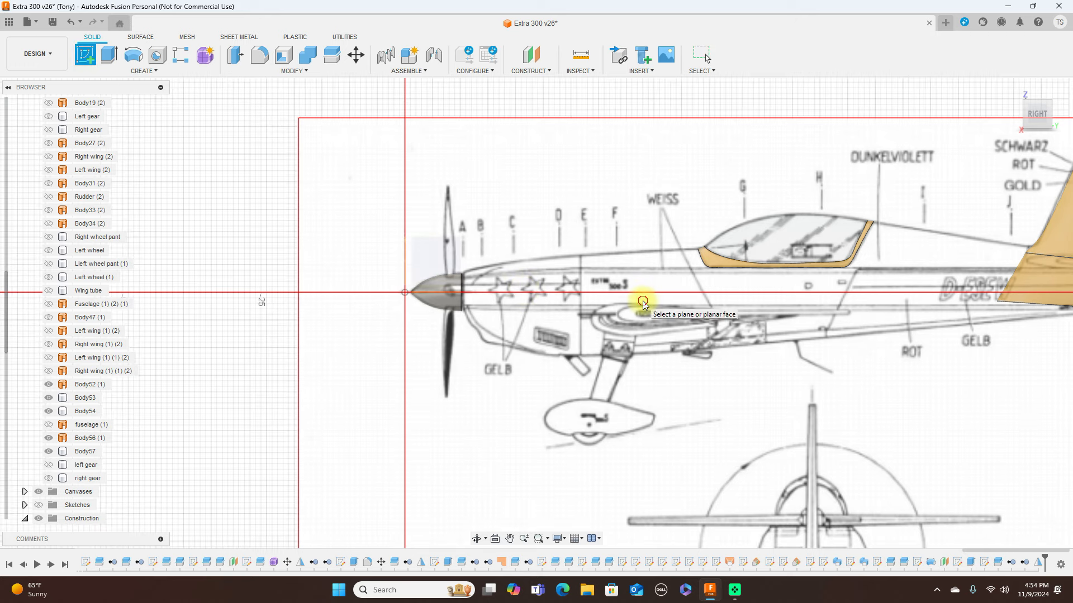
{"action": "left_click", "coordinate": [643, 301]}
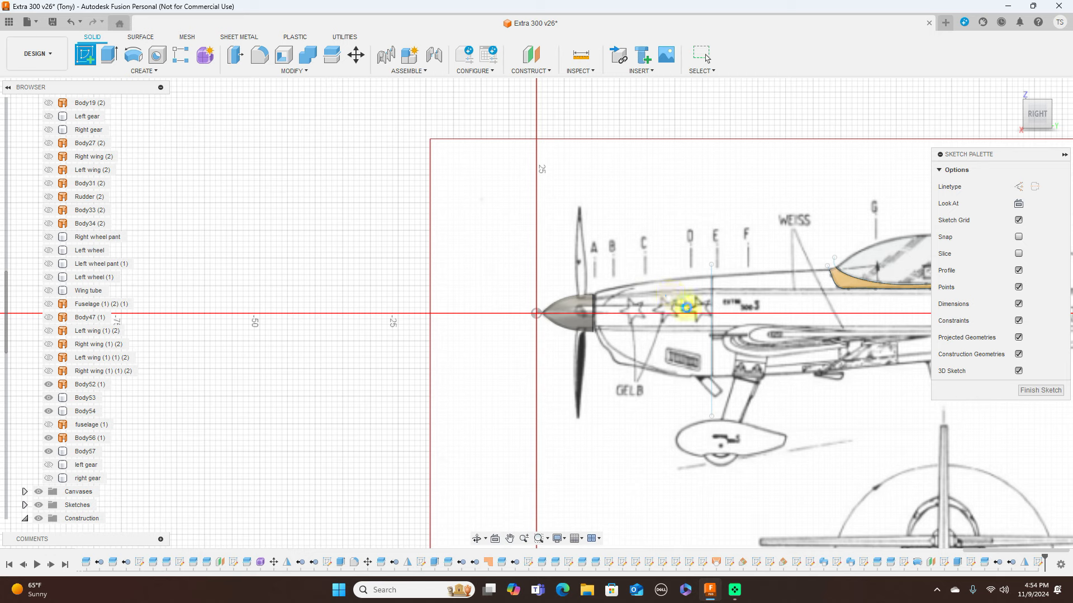
{"action": "scroll", "coordinate": [531, 302], "scroll_direction": "up", "scroll_amount": 1}
{"action": "middle_click_drag", "start_coordinate": [532, 302], "coordinate": [602, 367]}
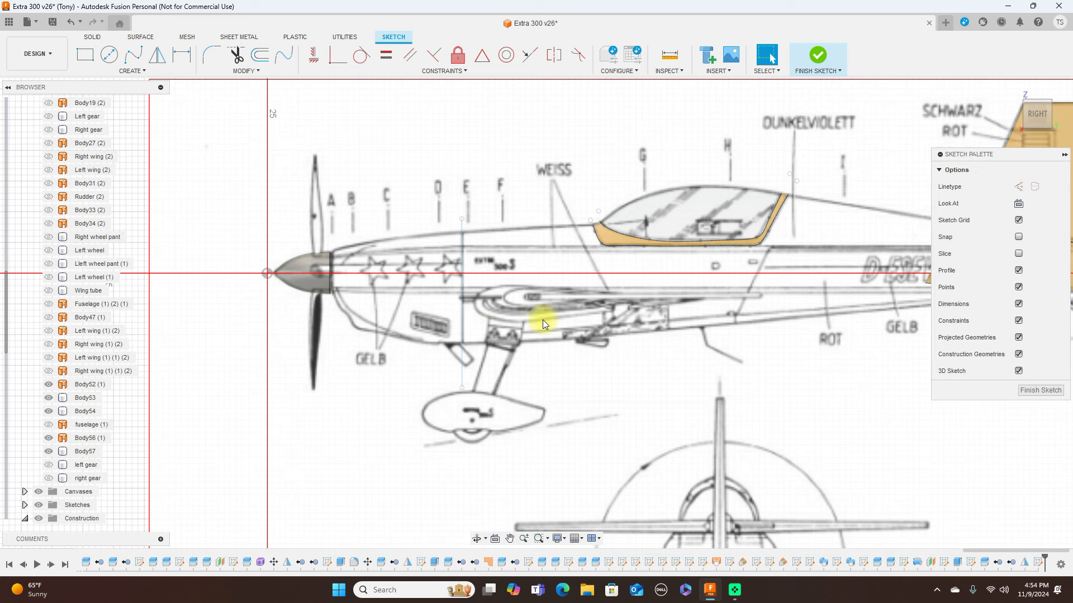
{"action": "scroll", "coordinate": [544, 324], "scroll_direction": "up", "scroll_amount": 2}
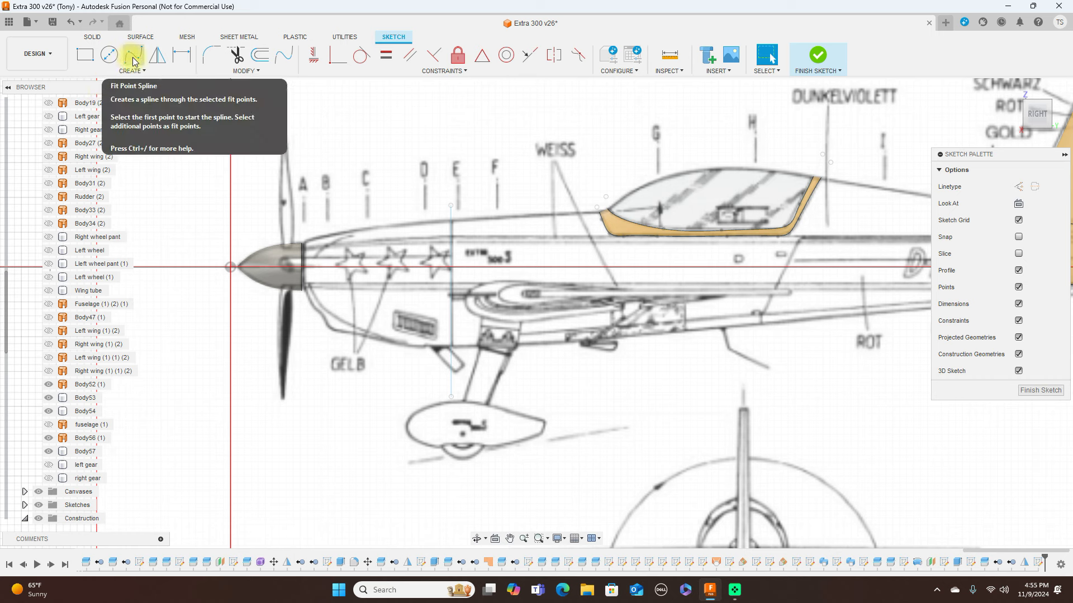
Try to draw a nearly horizontal line about 47 mm long along the wing root and check it from above.
{"action": "key", "text": "l"}
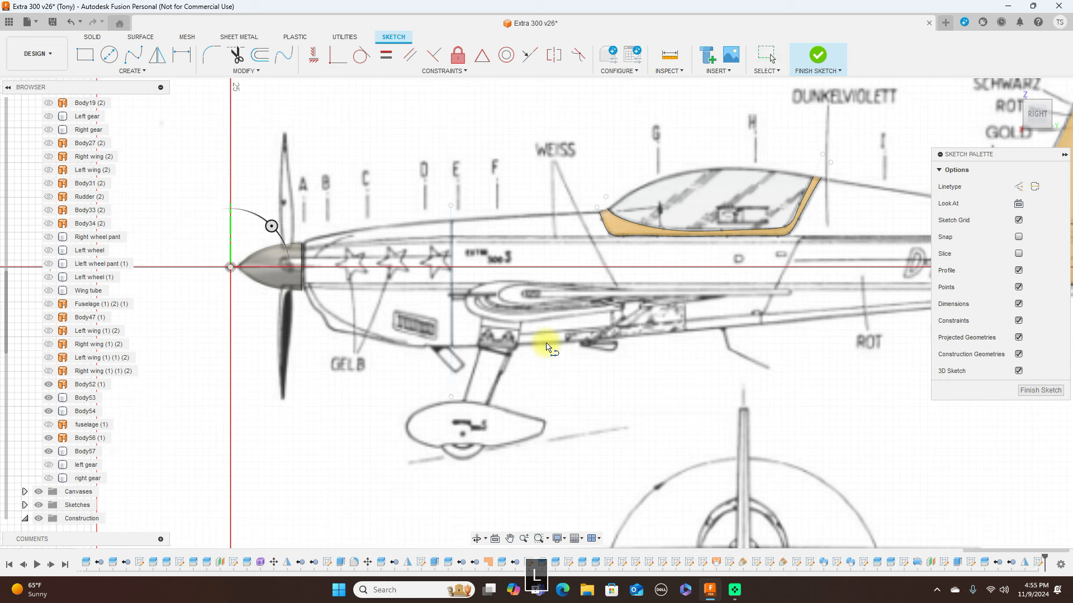
{"action": "left_click", "coordinate": [464, 298]}
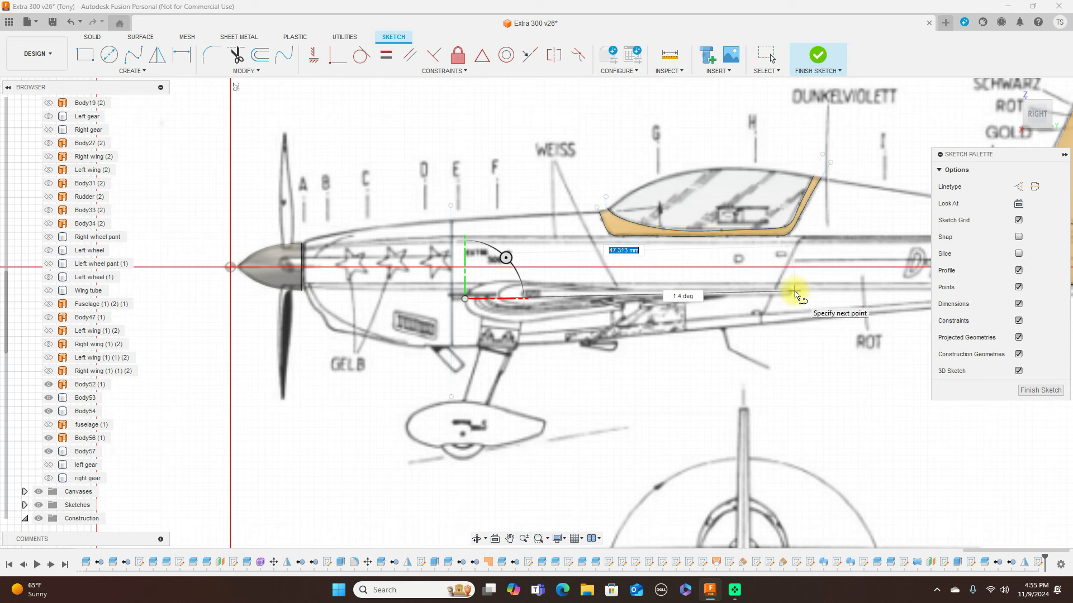
{"action": "right_click", "coordinate": [795, 291]}
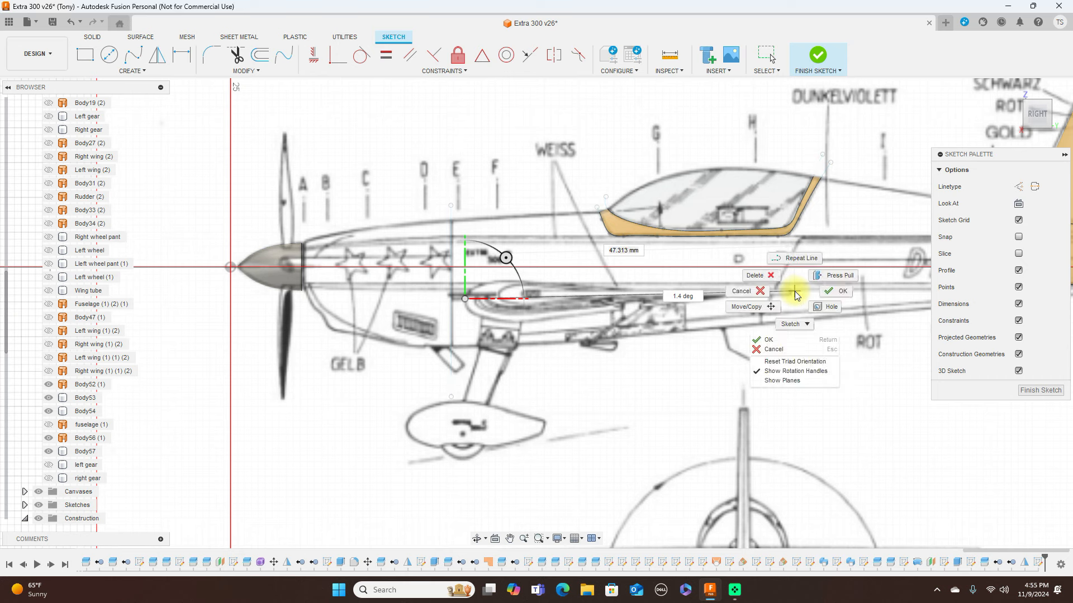
{"action": "left_click", "coordinate": [836, 289]}
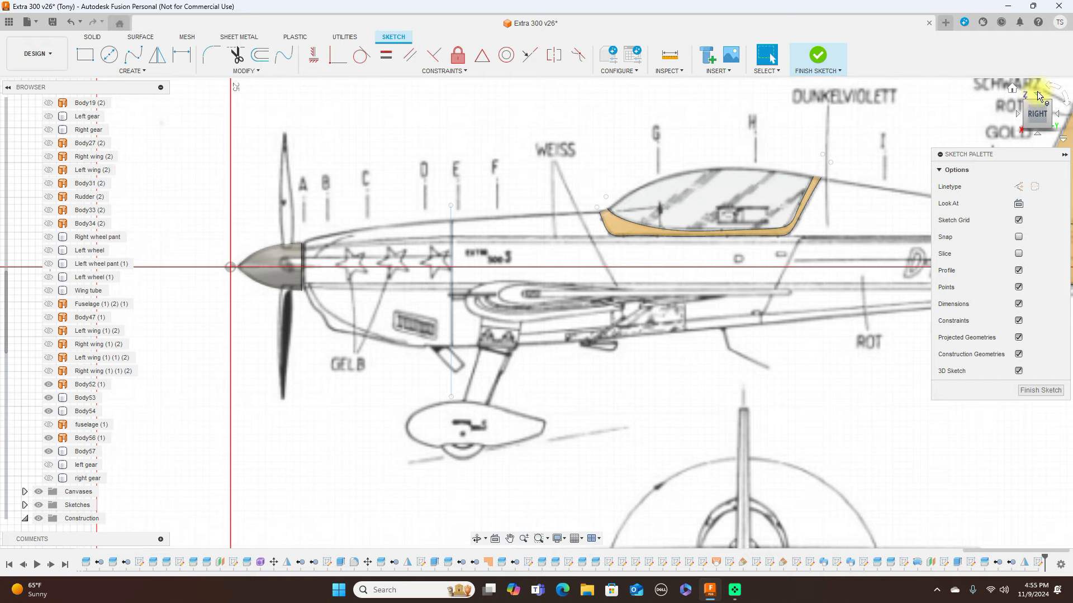
{"action": "left_click", "coordinate": [1011, 106]}
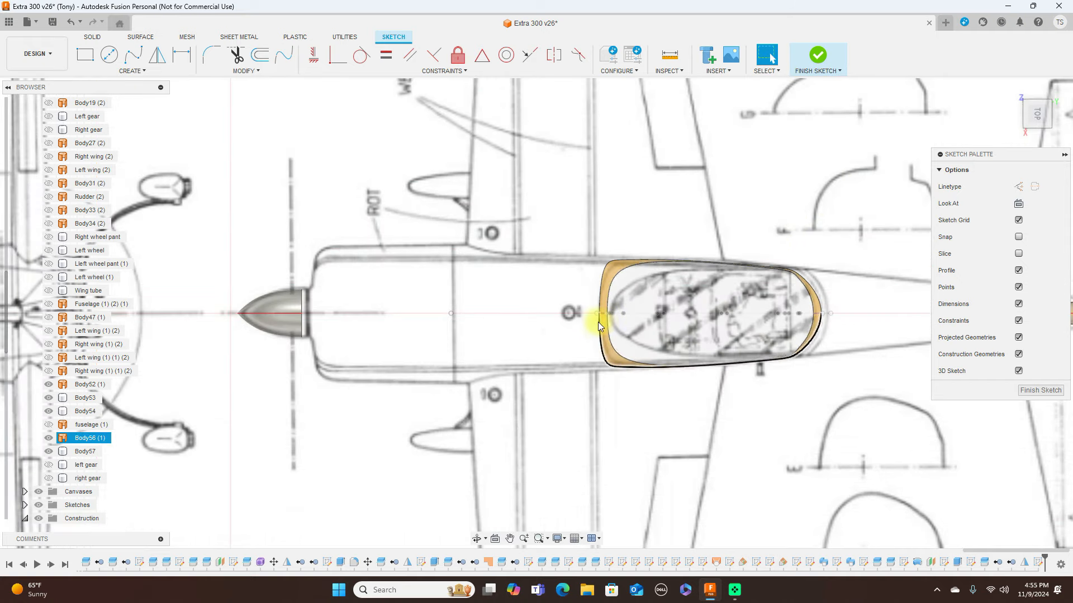
{"action": "scroll", "coordinate": [524, 323], "scroll_direction": "down", "scroll_amount": 2}
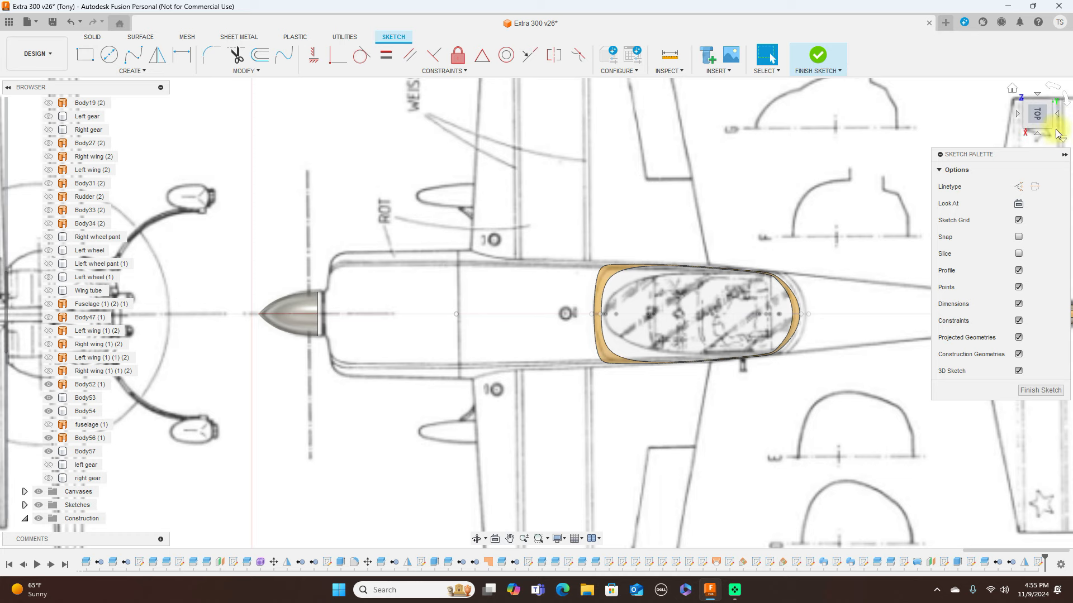
{"action": "left_click", "coordinate": [1036, 135]}
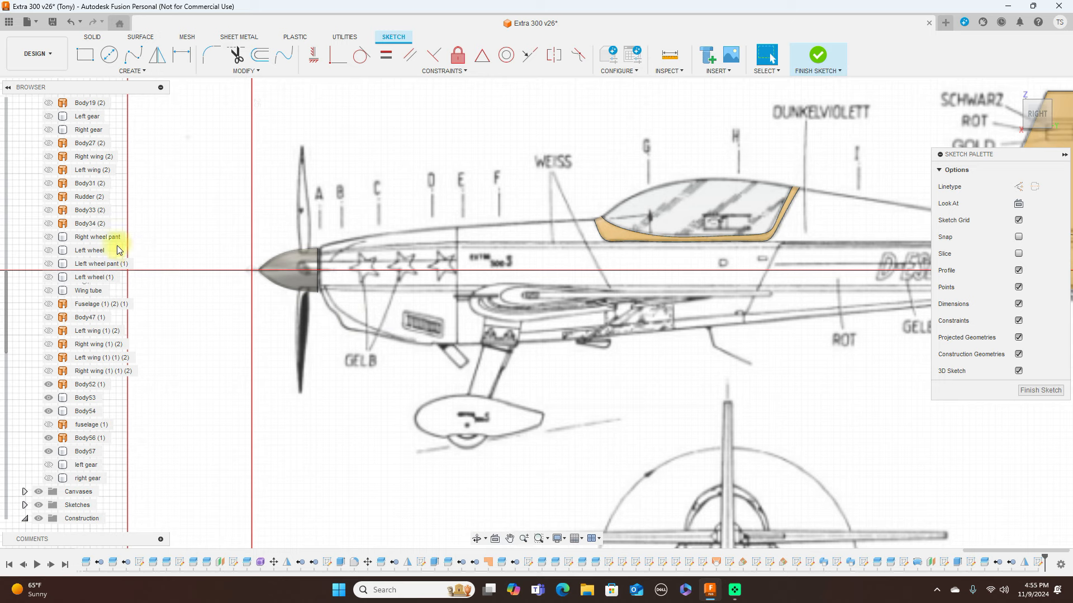
Toggle the canvases off and on, and collapse the Construction and Bodies folders in the browser.
{"action": "left_click", "coordinate": [38, 491]}
{"action": "left_click", "coordinate": [38, 491]}
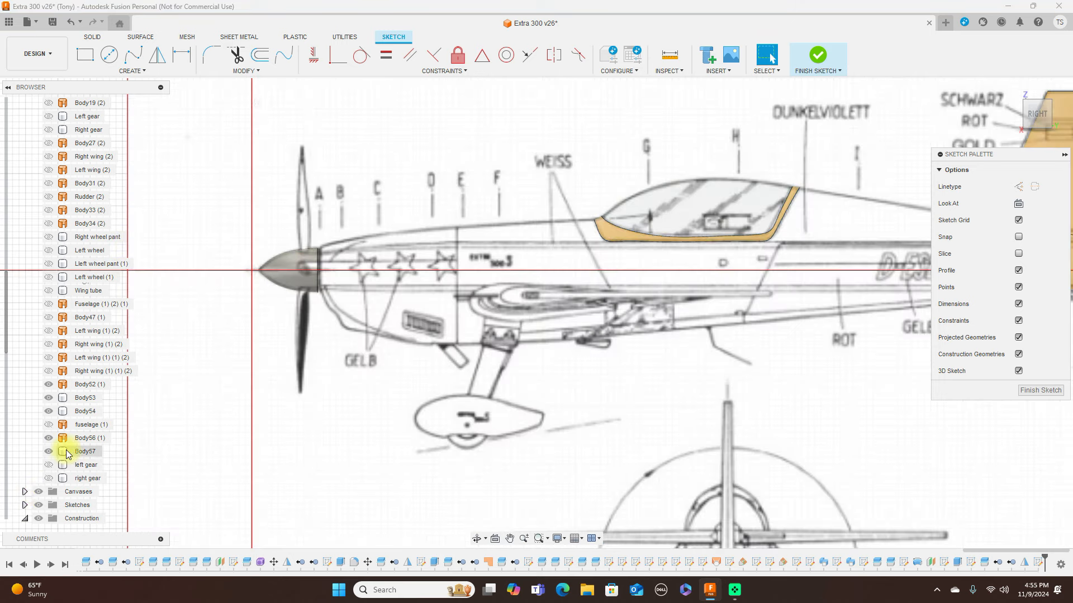
{"action": "scroll", "coordinate": [65, 447], "scroll_direction": "down", "scroll_amount": 5}
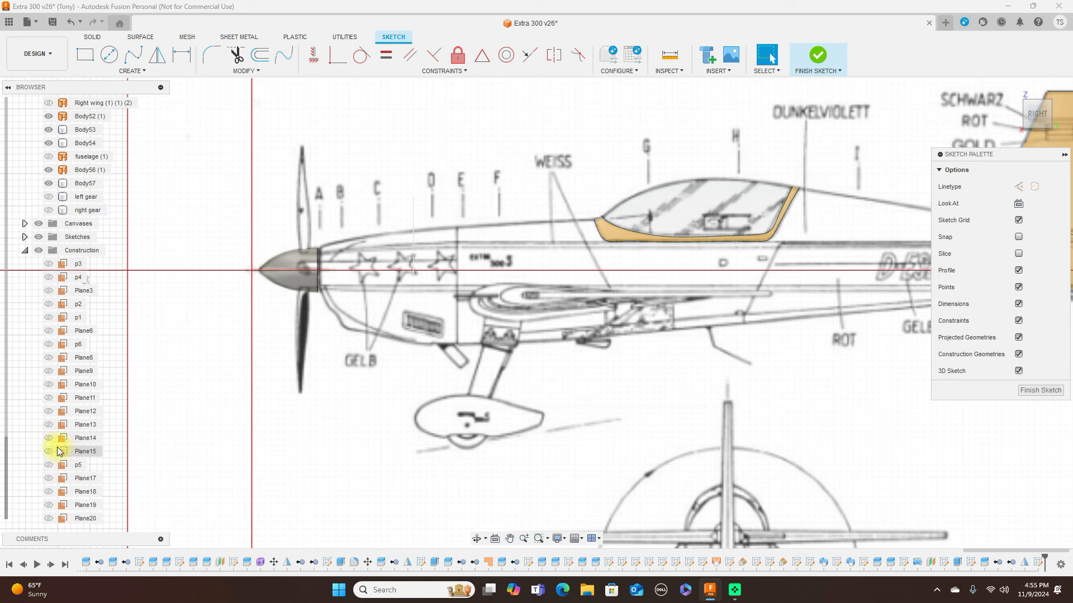
{"action": "left_click", "coordinate": [25, 251]}
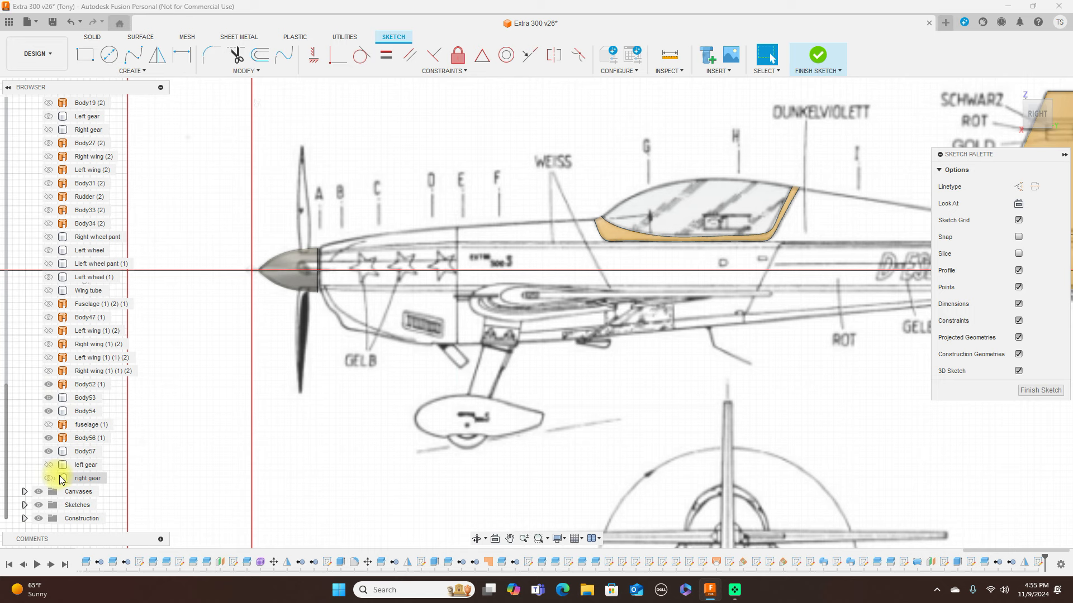
{"action": "scroll", "coordinate": [68, 177], "scroll_direction": "up", "scroll_amount": 4}
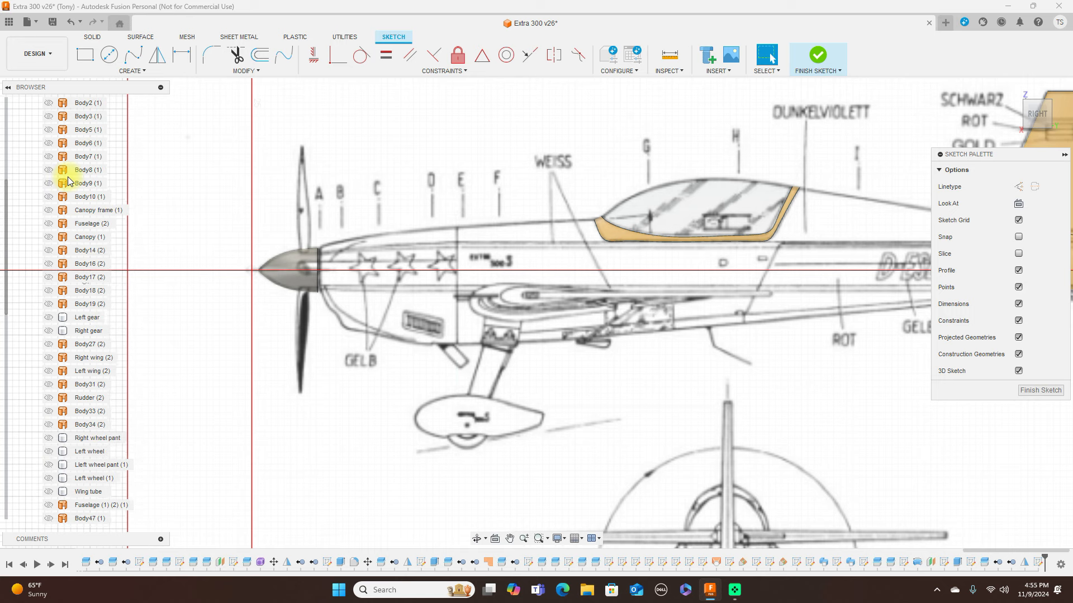
{"action": "scroll", "coordinate": [68, 176], "scroll_direction": "up", "scroll_amount": 3}
{"action": "left_click", "coordinate": [25, 156]}
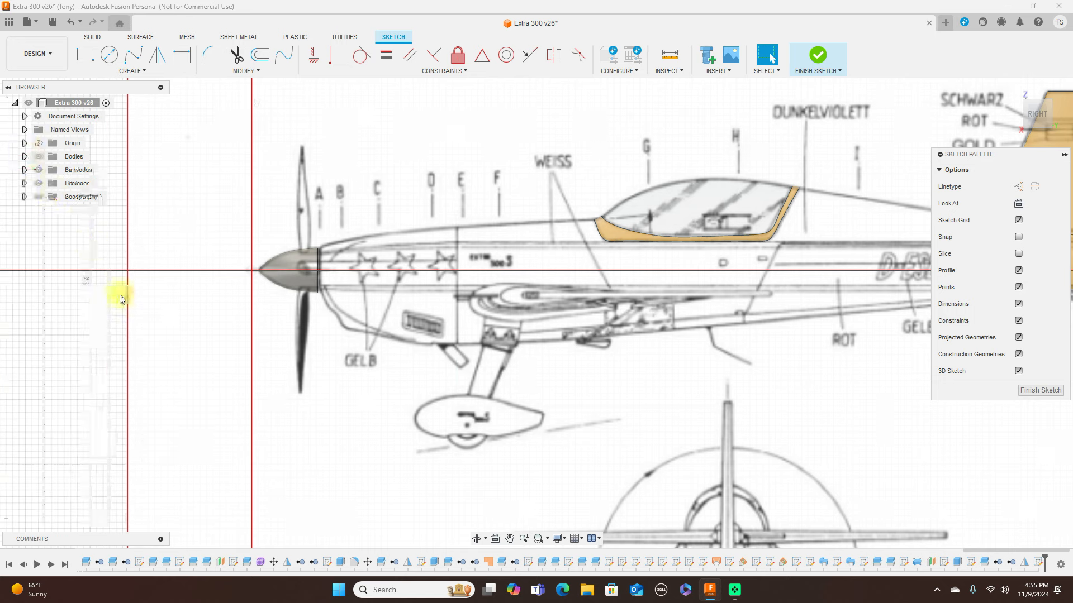
Expand the Sketches folder and examine the visibility of the newest sketches at the end of the list.
{"action": "left_click", "coordinate": [25, 184]}
{"action": "scroll", "coordinate": [100, 321], "scroll_direction": "down", "scroll_amount": 10}
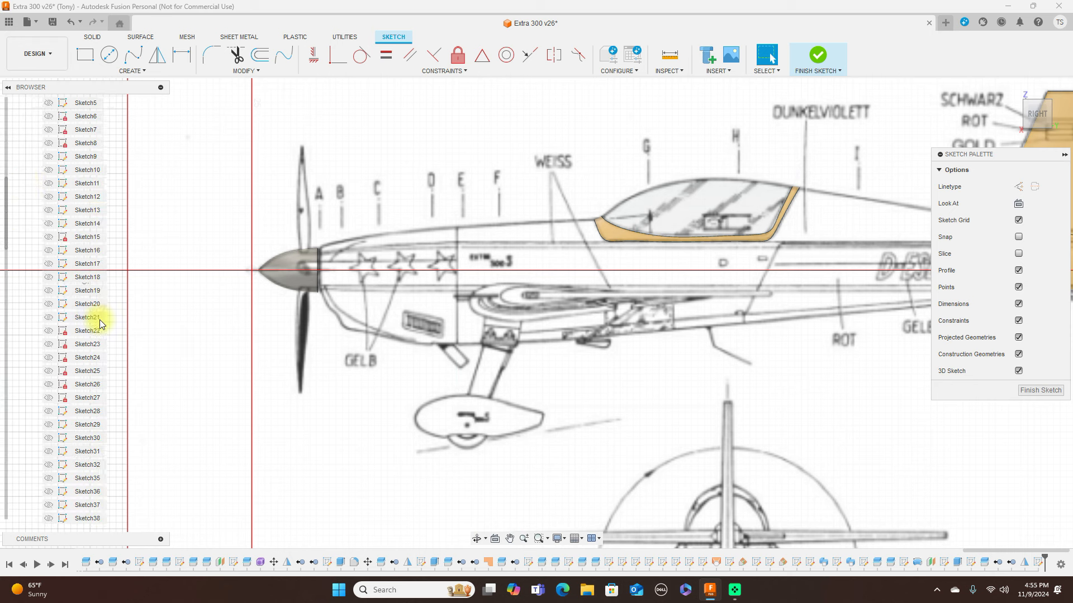
{"action": "scroll", "coordinate": [100, 319], "scroll_direction": "down", "scroll_amount": 6}
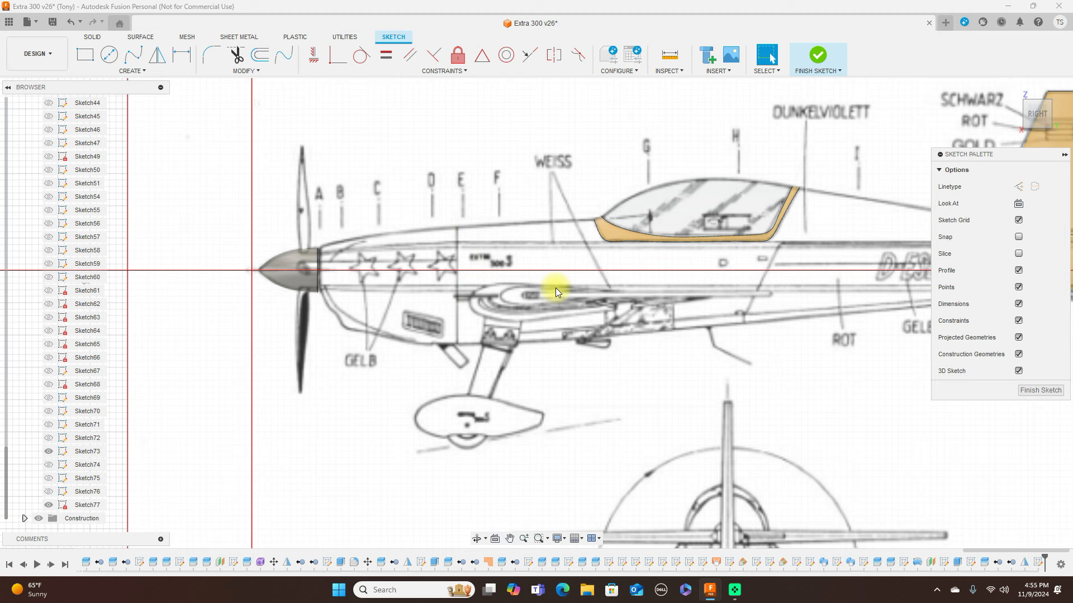
{"action": "scroll", "coordinate": [555, 287], "scroll_direction": "down", "scroll_amount": 3}
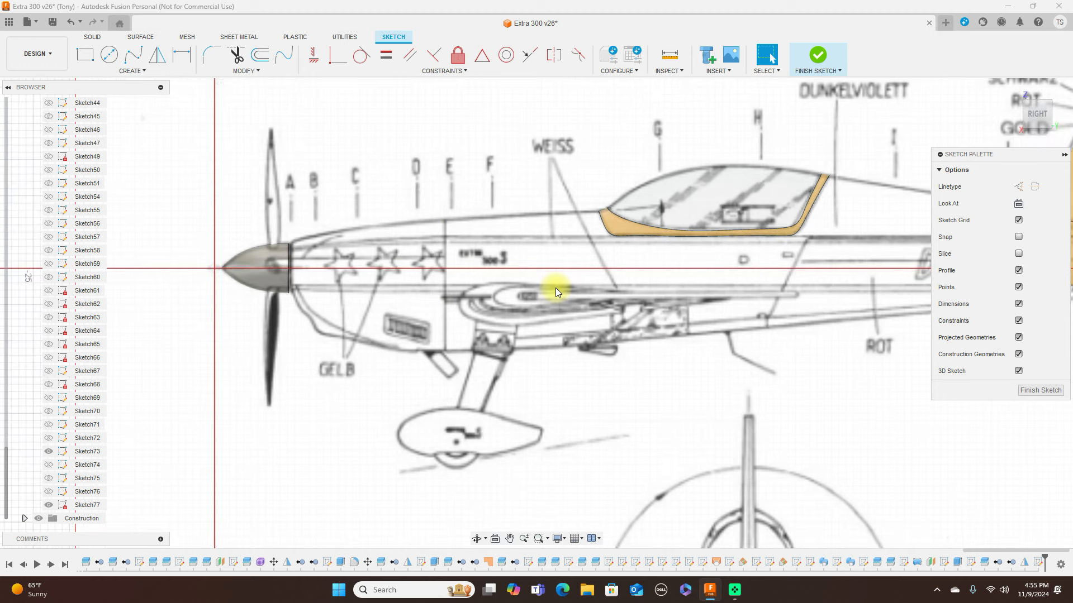
{"action": "left_click", "coordinate": [50, 493]}
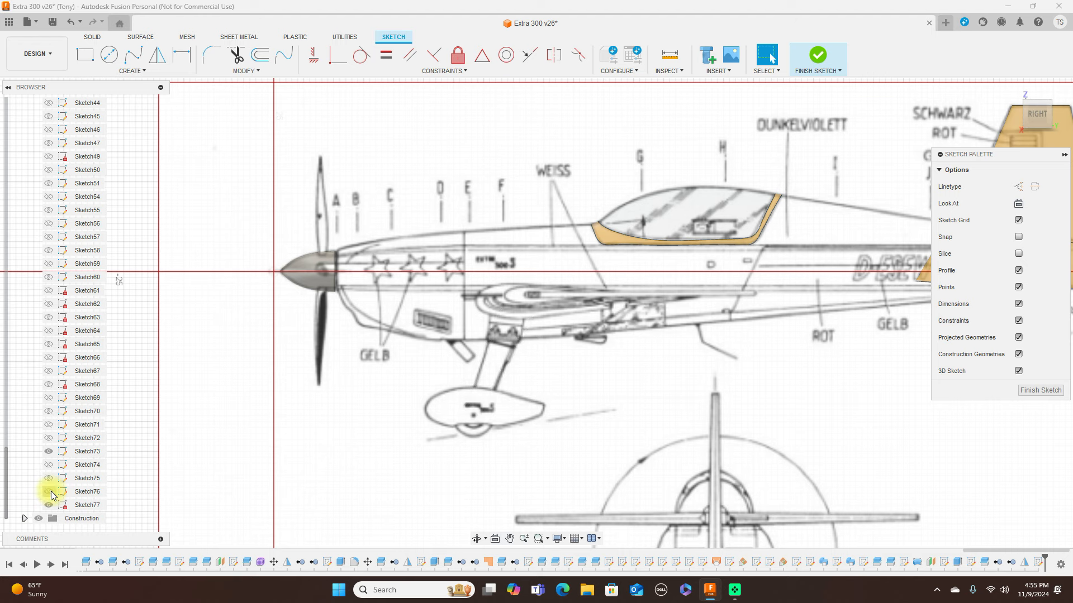
{"action": "scroll", "coordinate": [622, 359], "scroll_direction": "down", "scroll_amount": 2}
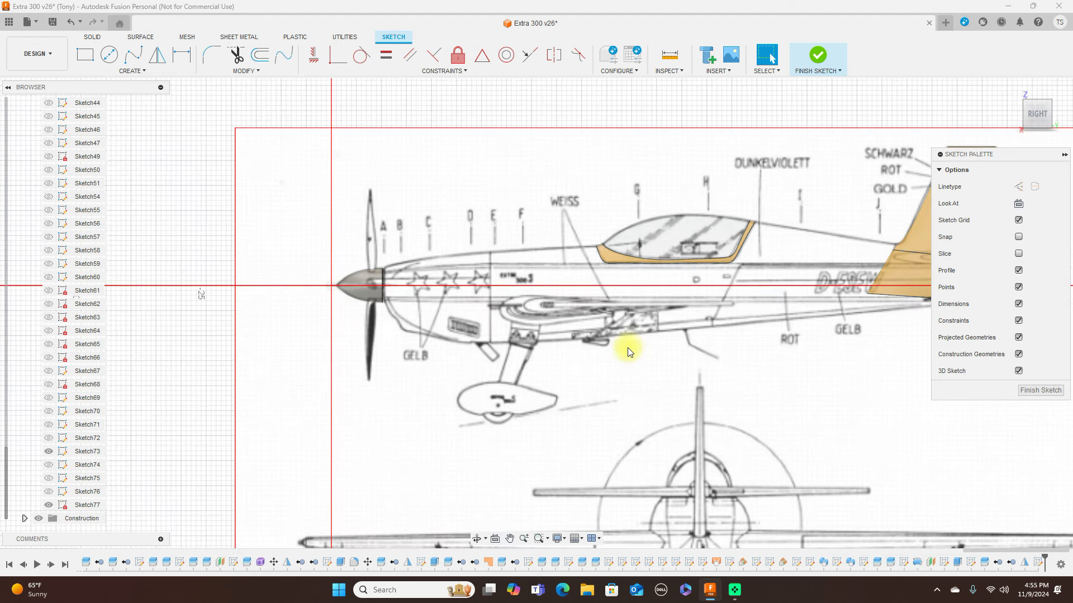
Draw a horizontal line along the wing root in the side view, from its front outline near section E to below the rear of the canopy.
{"action": "middle_click_drag", "start_coordinate": [611, 352], "coordinate": [413, 342]}
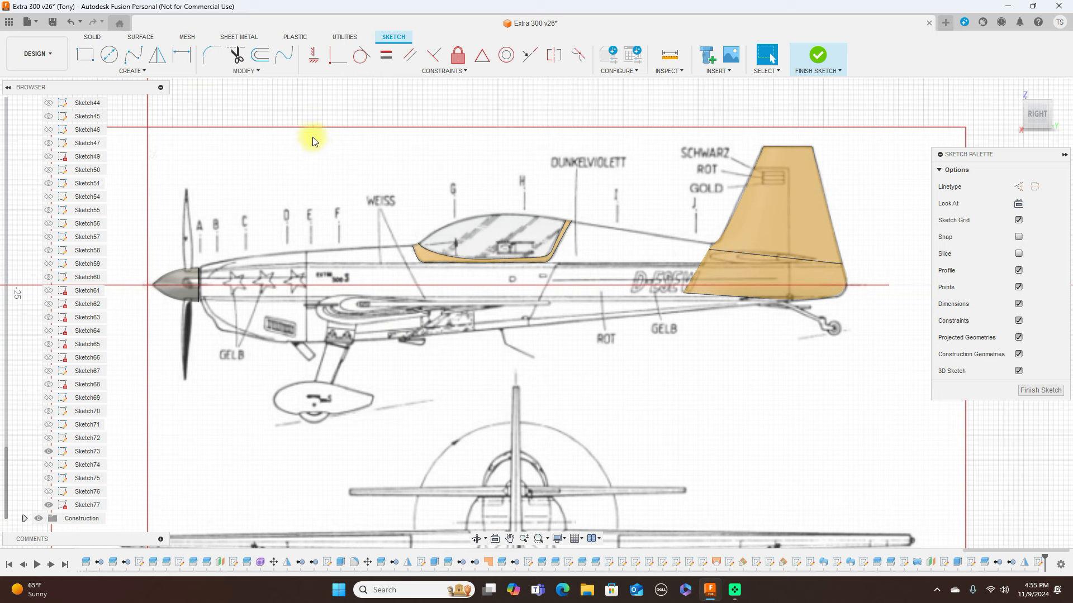
{"action": "key", "text": "l"}
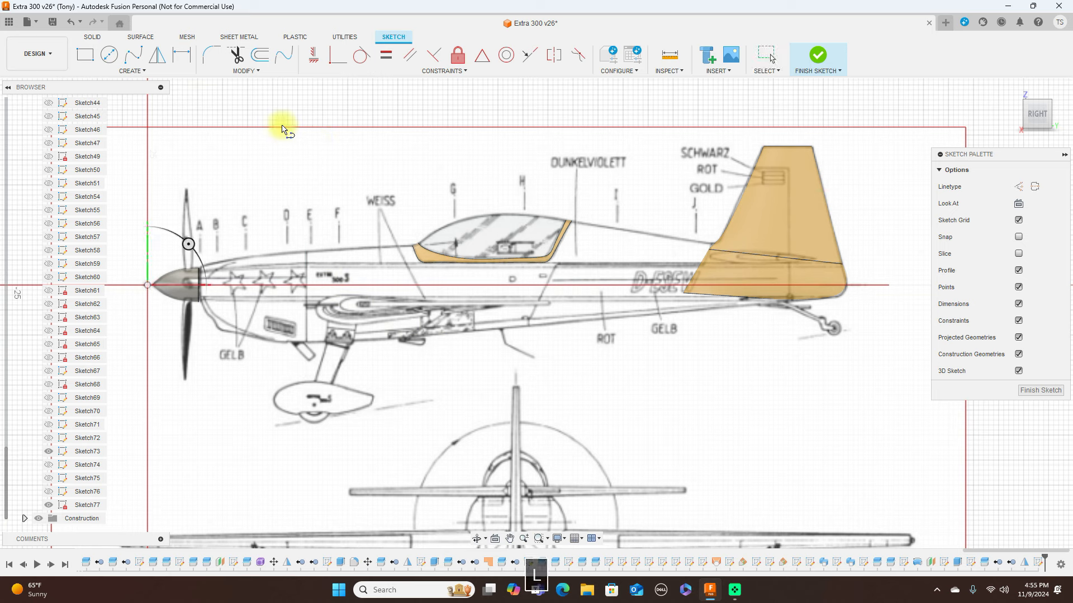
{"action": "left_click", "coordinate": [311, 307]}
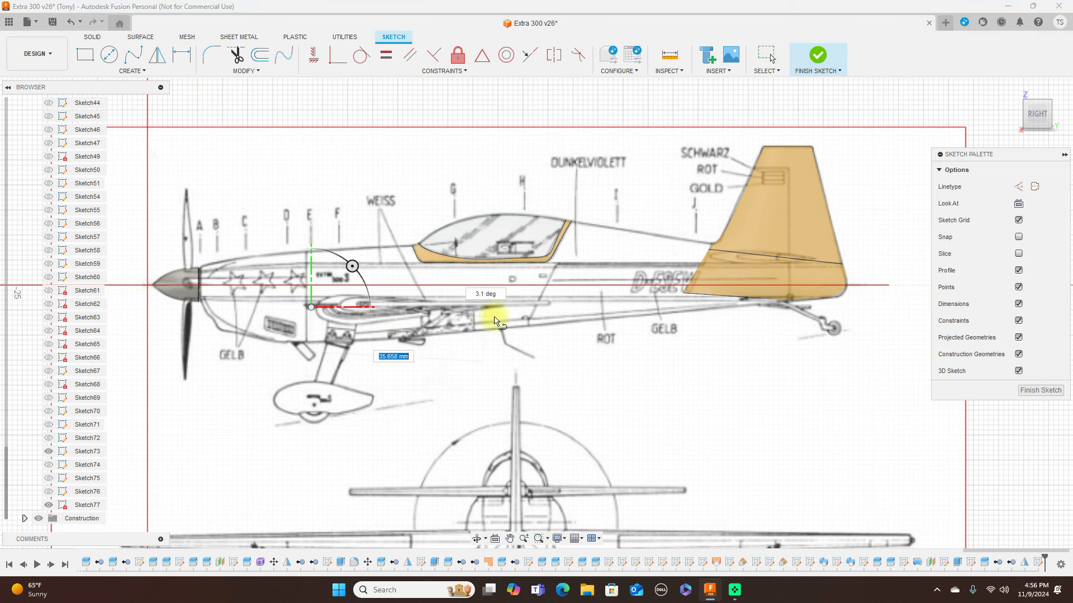
{"action": "left_click", "coordinate": [521, 308]}
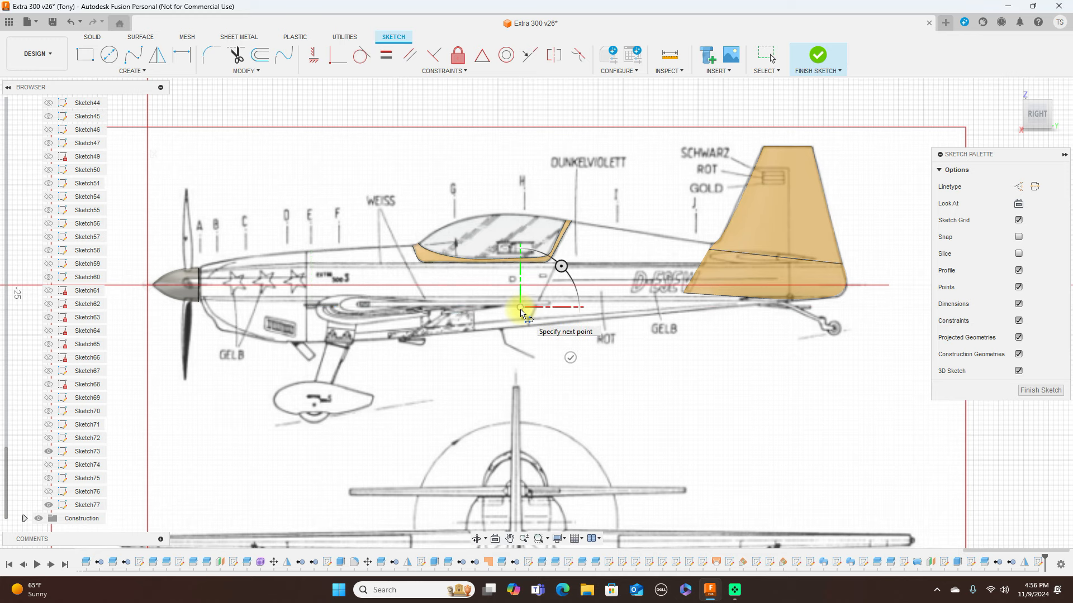
{"action": "right_click", "coordinate": [519, 309]}
{"action": "left_click", "coordinate": [552, 310]}
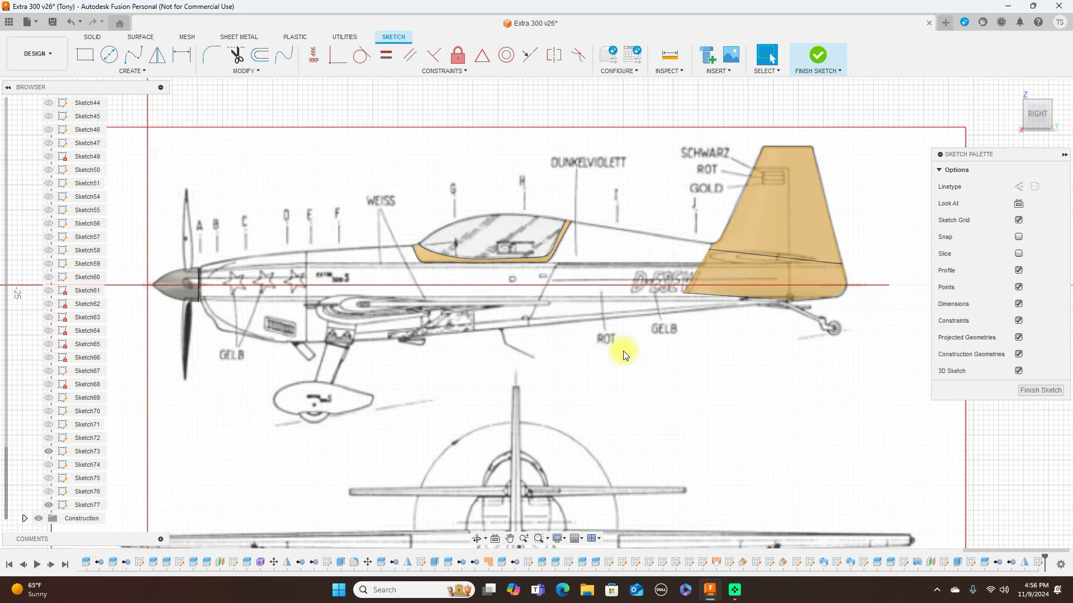
{"action": "scroll", "coordinate": [624, 351], "scroll_direction": "down", "scroll_amount": 3}
{"action": "mouse_move", "coordinate": [689, 400]}
{"action": "middle_mouse_down"}
{"action": "mouse_move", "coordinate": [677, 182]}
{"action": "mouse_move", "coordinate": [692, 272]}
{"action": "mouse_move", "coordinate": [651, 364]}
{"action": "middle_mouse_up"}
{"action": "scroll", "coordinate": [652, 359], "scroll_direction": "up", "scroll_amount": 5}
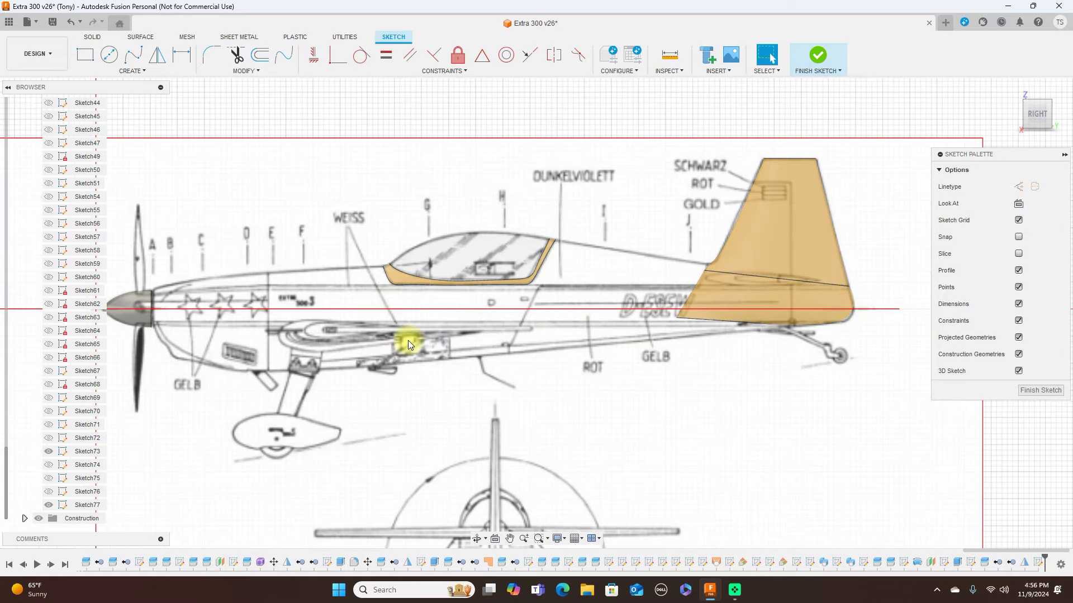
Move the wing-root line's rear endpoint forward along the fuselage centreline in the top view, to about Y 72.03 mm.
{"action": "left_click", "coordinate": [1038, 96]}
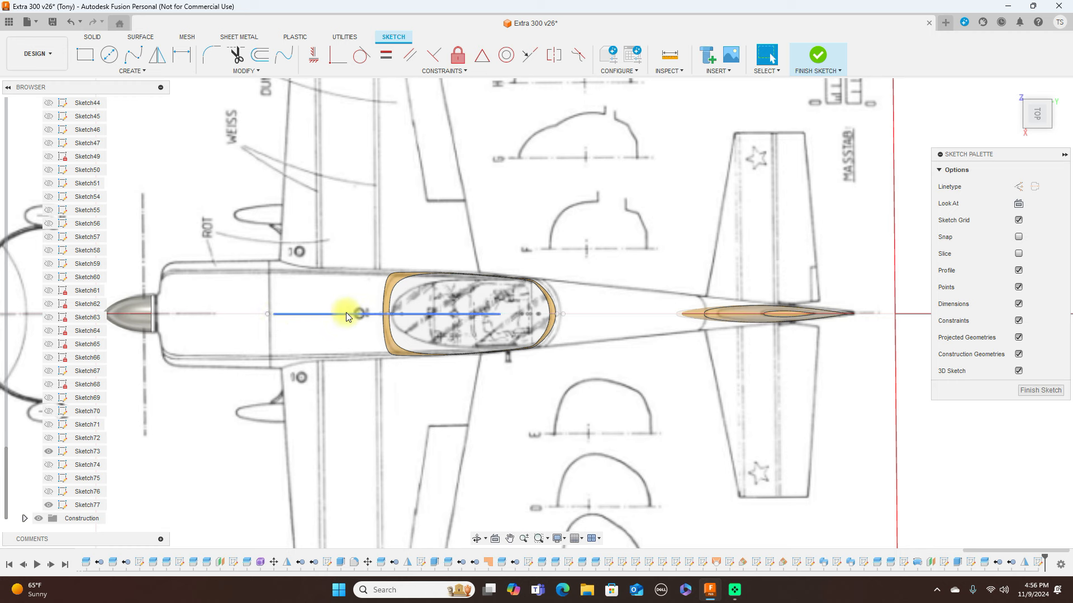
{"action": "left_click", "coordinate": [498, 316]}
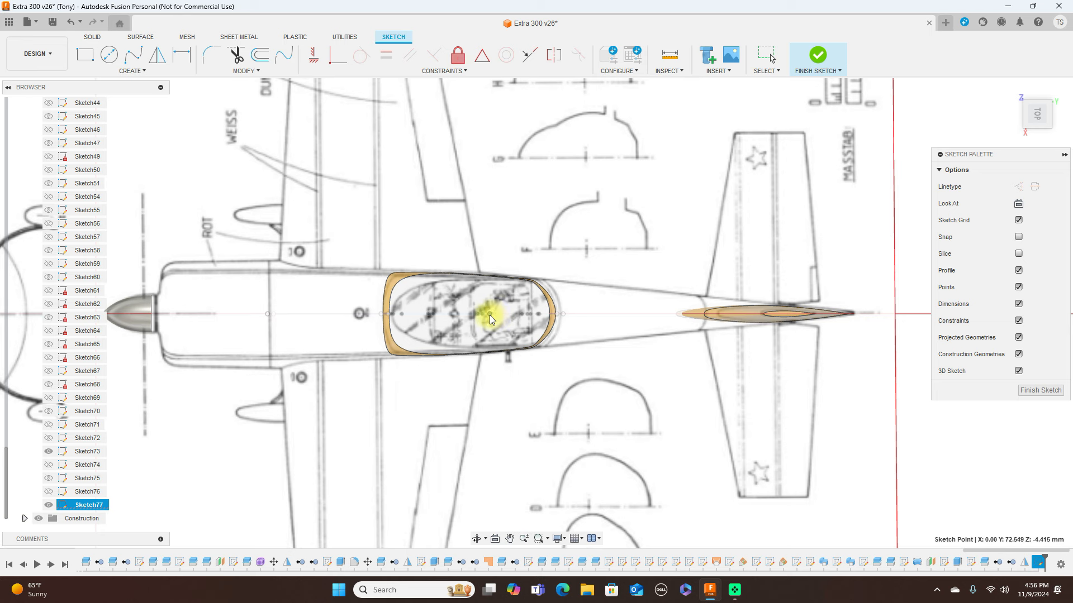
{"action": "left_click_drag", "start_coordinate": [488, 316], "coordinate": [487, 314]}
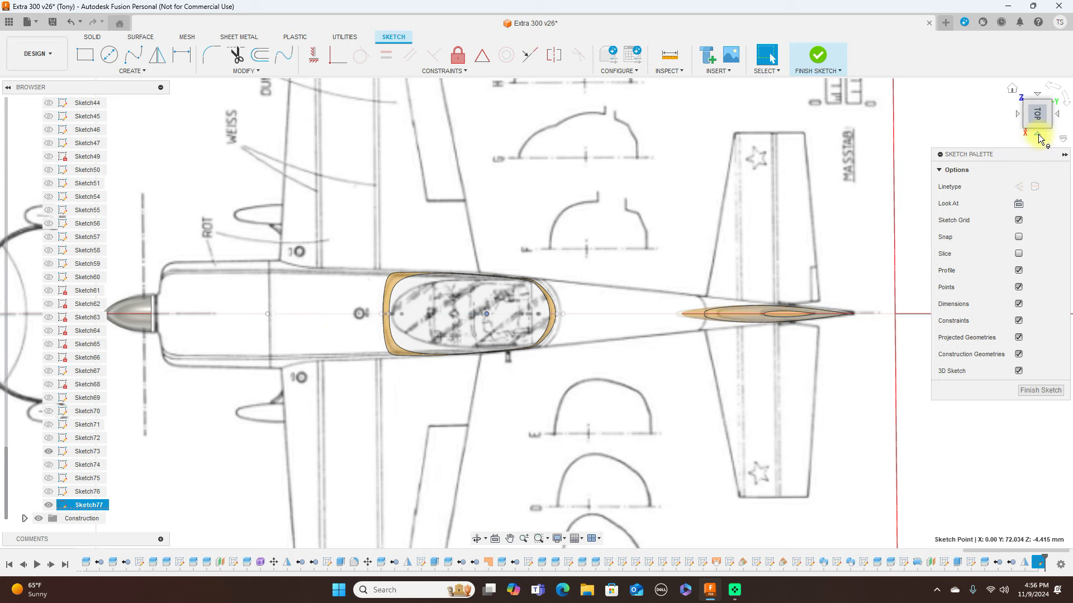
{"action": "left_click", "coordinate": [1041, 137]}
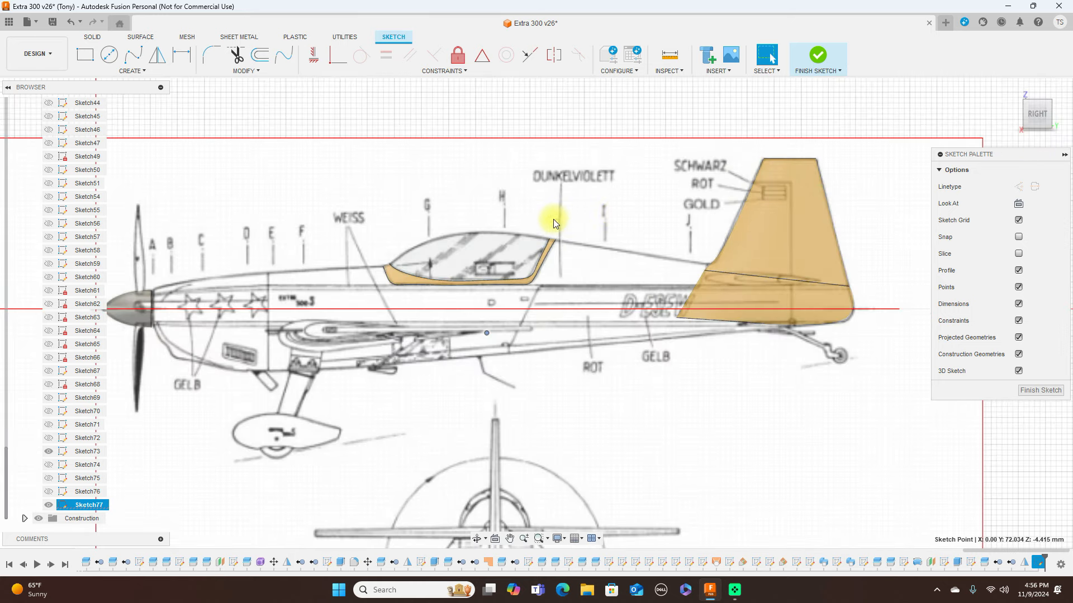
{"action": "scroll", "coordinate": [553, 219], "scroll_direction": "up", "scroll_amount": 1}
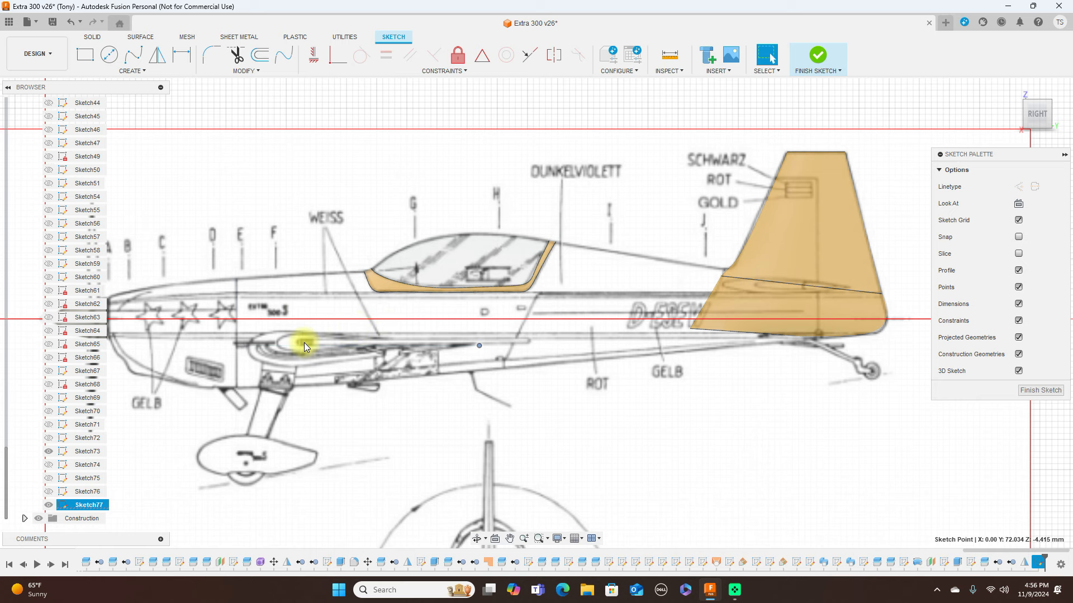
Hide the canvases so the wing-root line's front end is clear for starting a spline.
{"action": "left_click", "coordinate": [134, 54]}
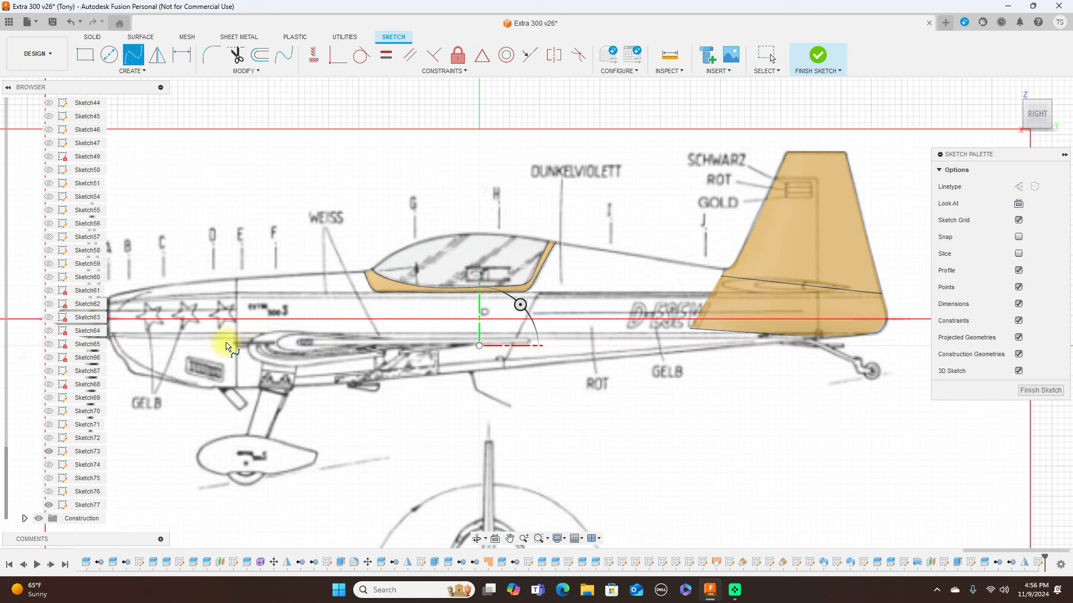
{"action": "scroll", "coordinate": [234, 346], "scroll_direction": "up", "scroll_amount": 5}
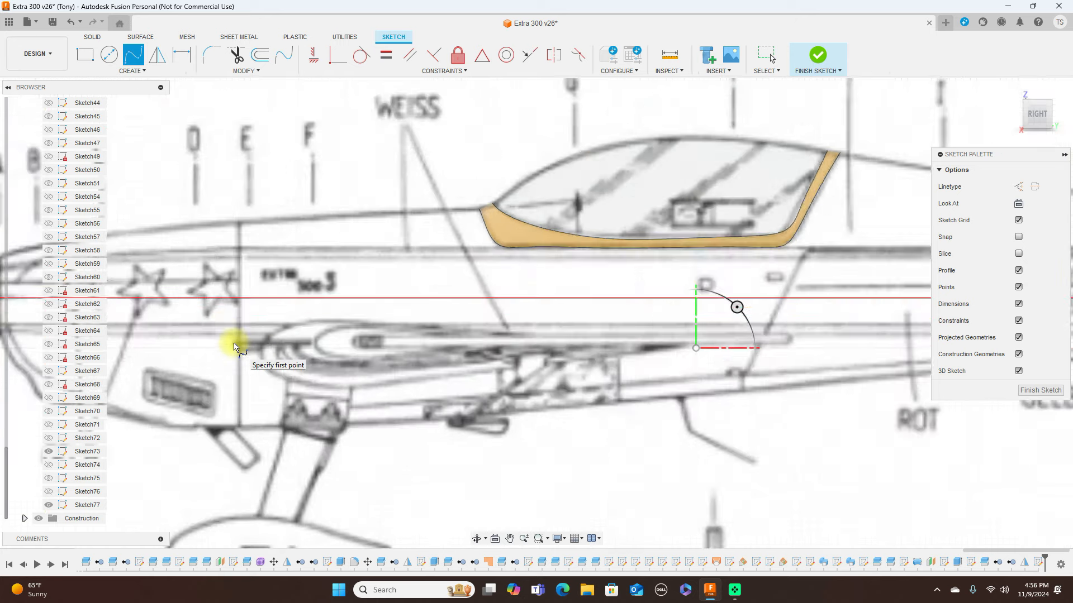
{"action": "scroll", "coordinate": [254, 351], "scroll_direction": "down", "scroll_amount": 5}
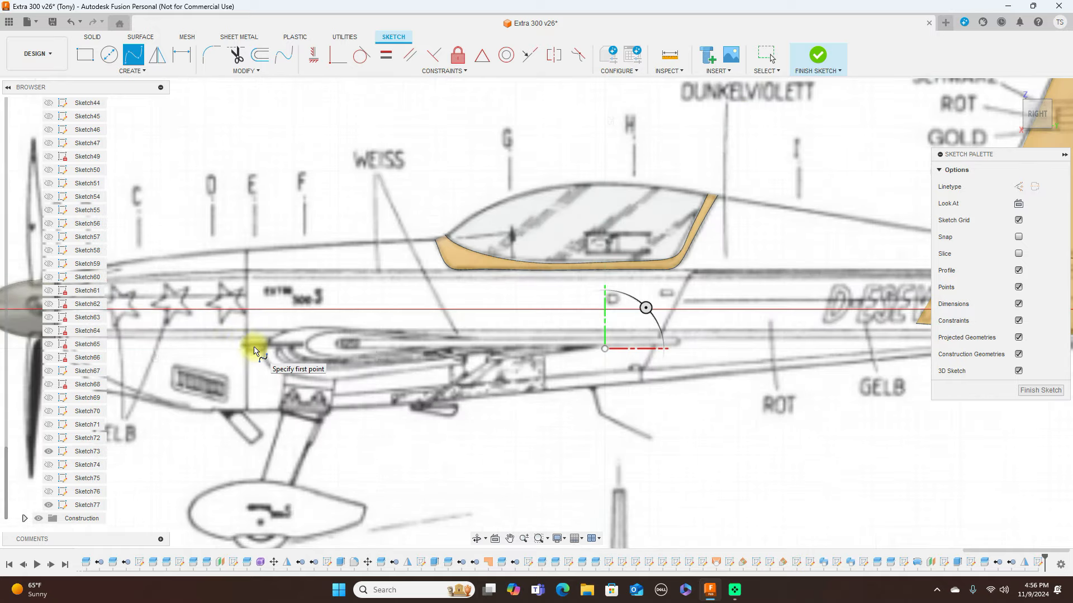
{"action": "scroll", "coordinate": [124, 363], "scroll_direction": "up", "scroll_amount": 5}
{"action": "scroll", "coordinate": [154, 355], "scroll_direction": "down", "scroll_amount": 5}
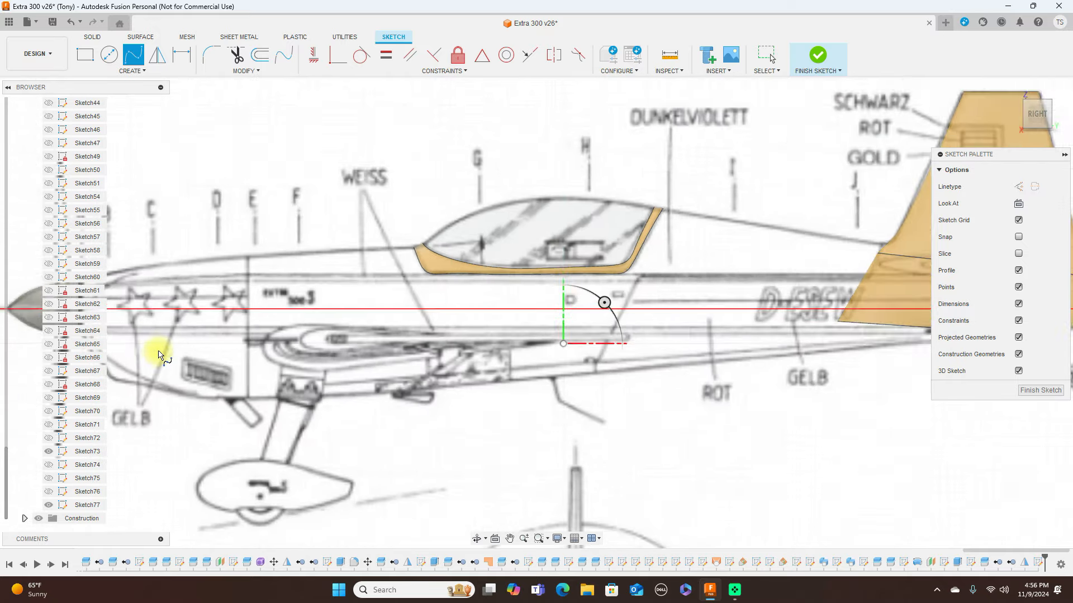
{"action": "scroll", "coordinate": [63, 380], "scroll_direction": "up", "scroll_amount": 12}
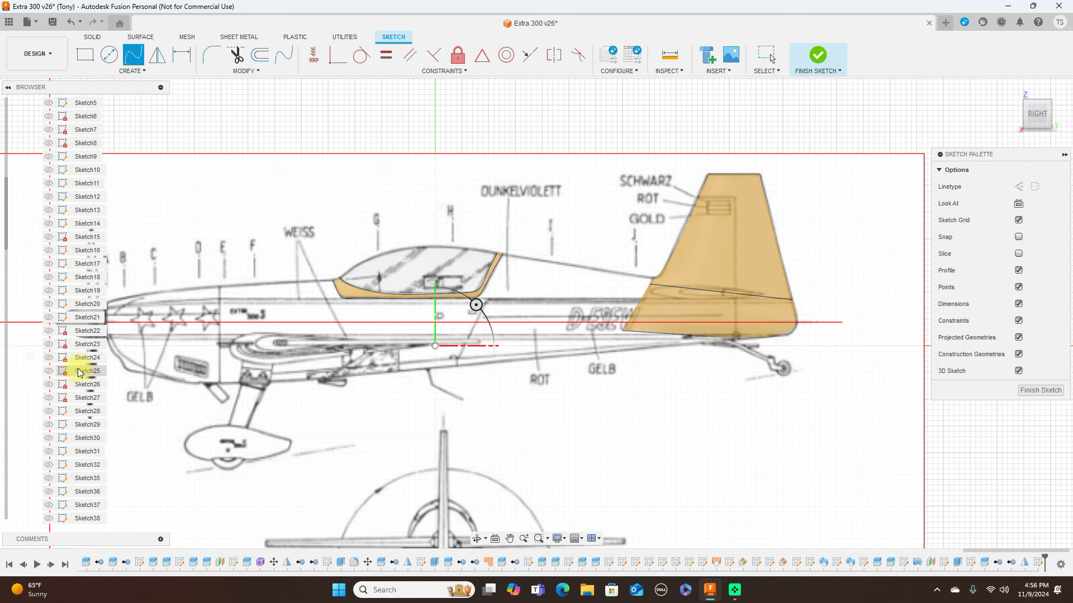
{"action": "scroll", "coordinate": [80, 373], "scroll_direction": "up", "scroll_amount": 4}
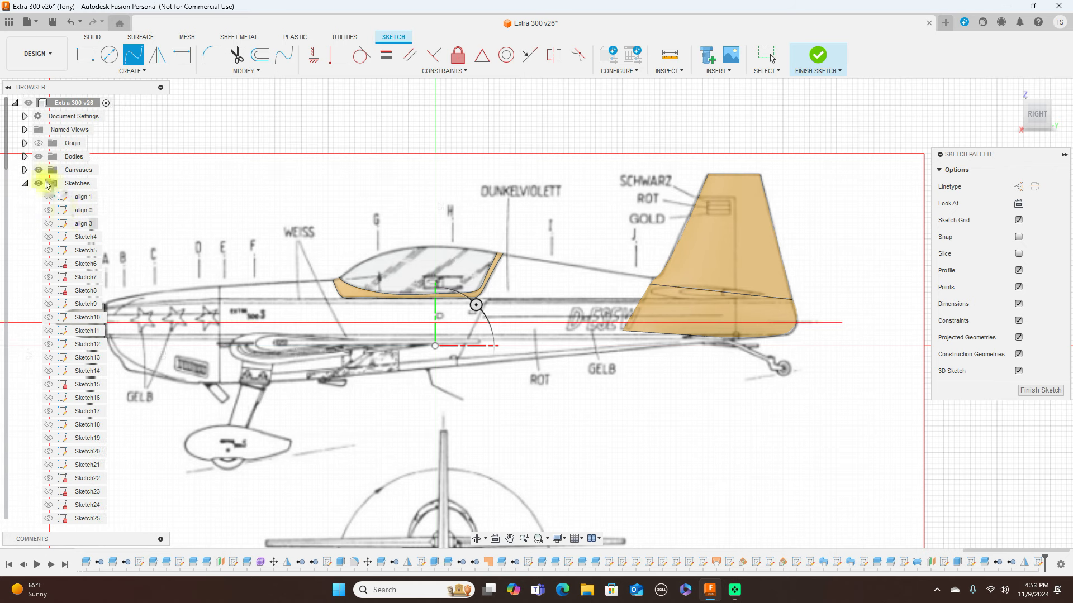
{"action": "left_click", "coordinate": [39, 170]}
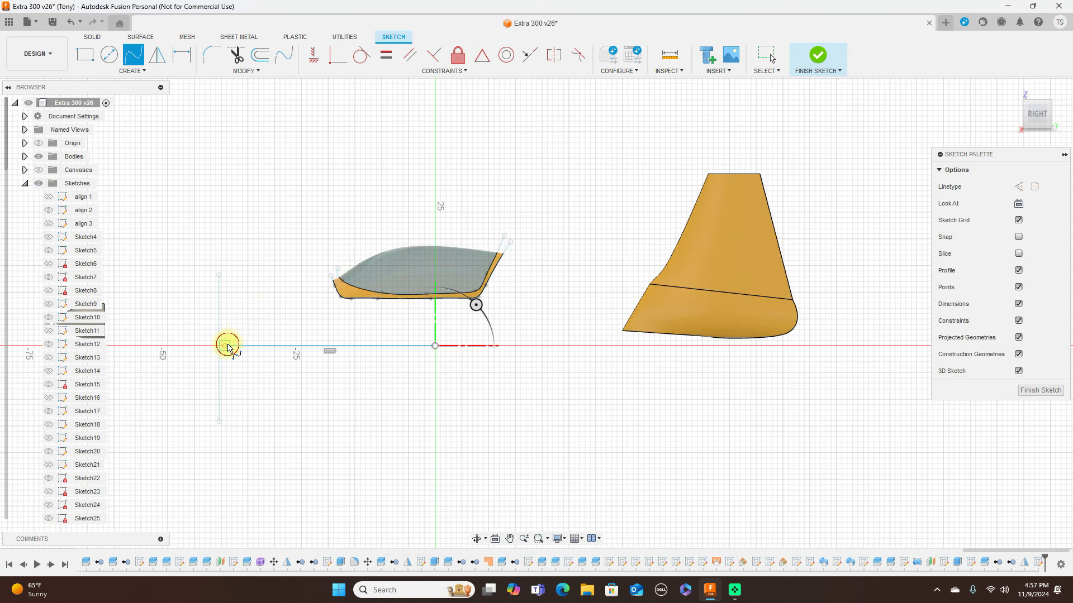
Draw the airfoil's upper spline from the wing-root line's front endpoint through three points above it to the rear endpoint.
{"action": "scroll", "coordinate": [230, 344], "scroll_direction": "up", "scroll_amount": 2}
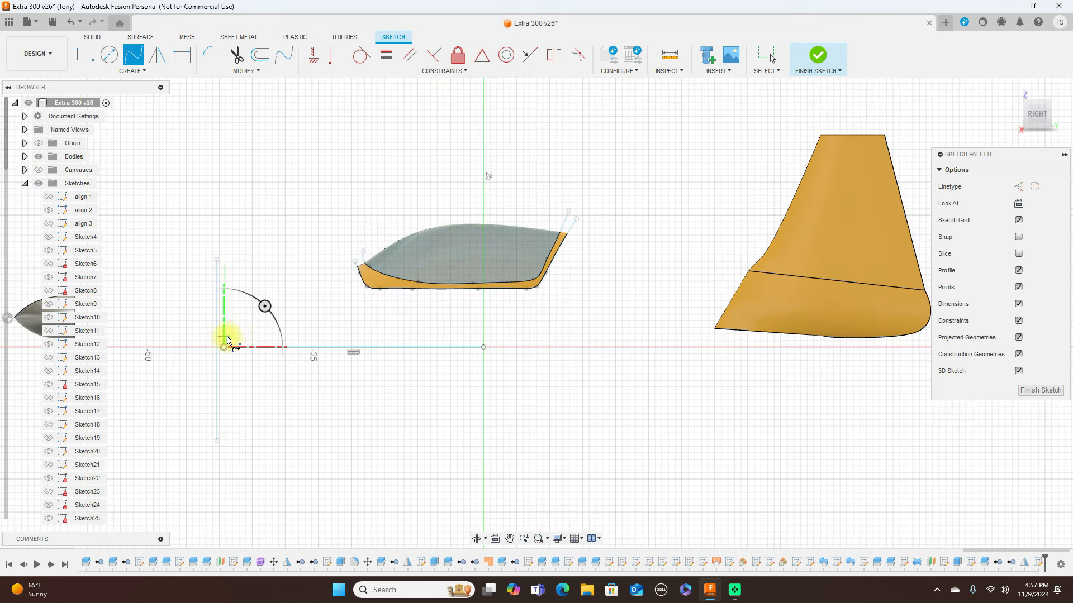
{"action": "left_click", "coordinate": [225, 346]}
{"action": "left_click", "coordinate": [249, 330]}
{"action": "left_click", "coordinate": [329, 329]}
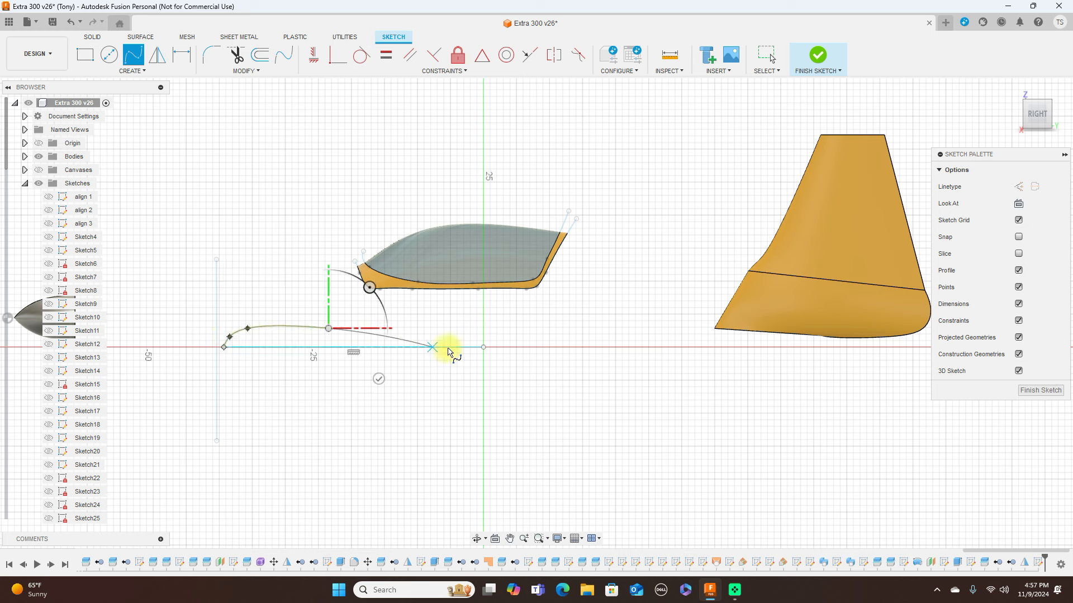
{"action": "left_click", "coordinate": [484, 349]}
{"action": "right_click", "coordinate": [485, 350]}
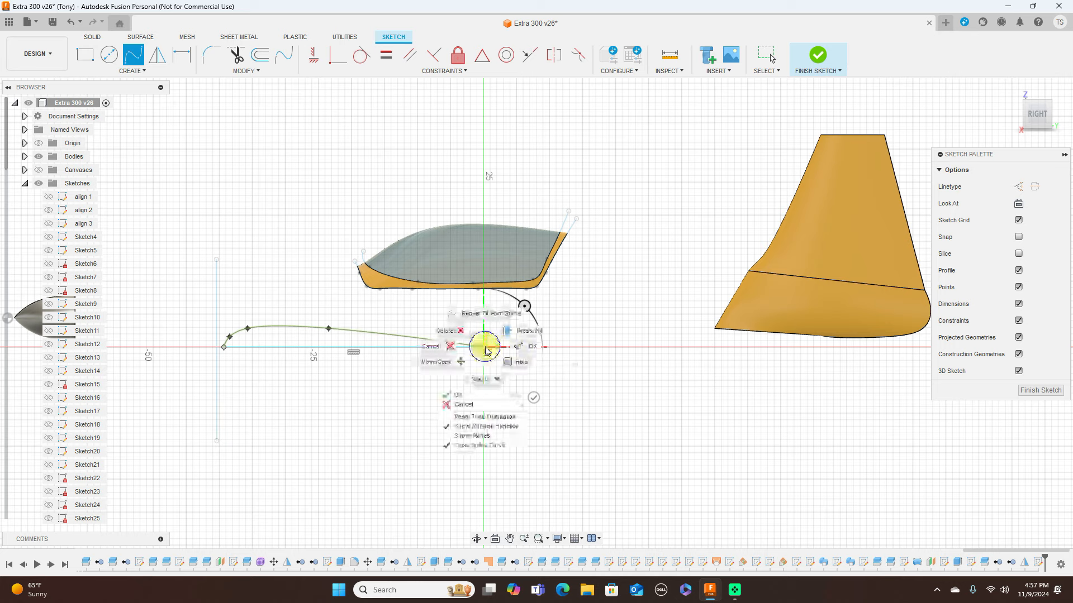
{"action": "left_click", "coordinate": [516, 346]}
Flatten the tangent handle at the upper spline's second point, its upper end at about Y 36.65, Z -0.92 mm, and compare with the canvas.
{"action": "scroll", "coordinate": [336, 317], "scroll_direction": "up", "scroll_amount": 3}
{"action": "middle_click_drag", "start_coordinate": [375, 235], "coordinate": [487, 197]}
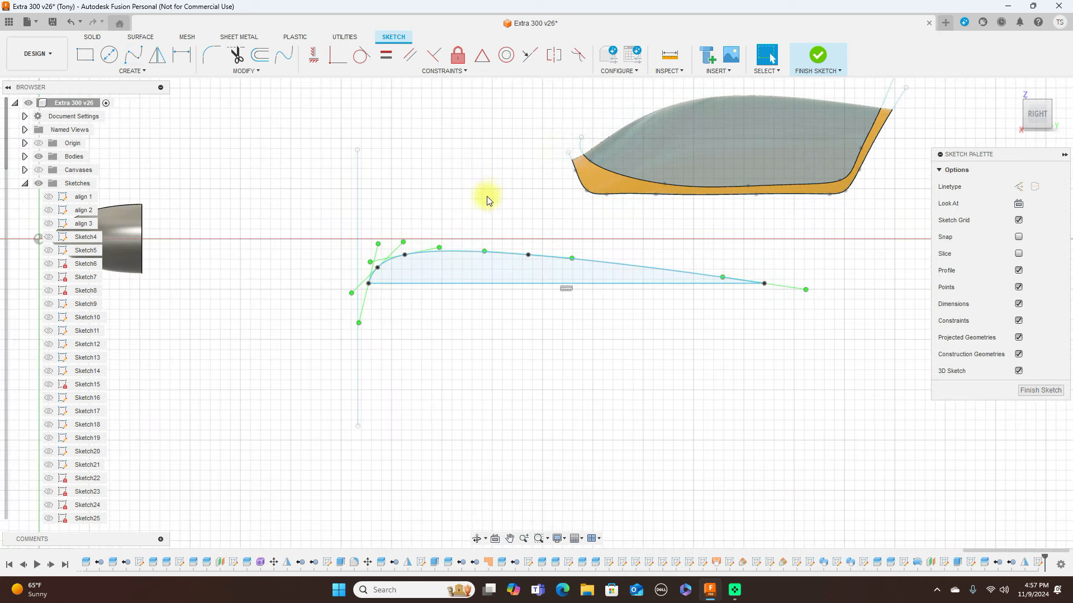
{"action": "scroll", "coordinate": [433, 241], "scroll_direction": "up", "scroll_amount": 2}
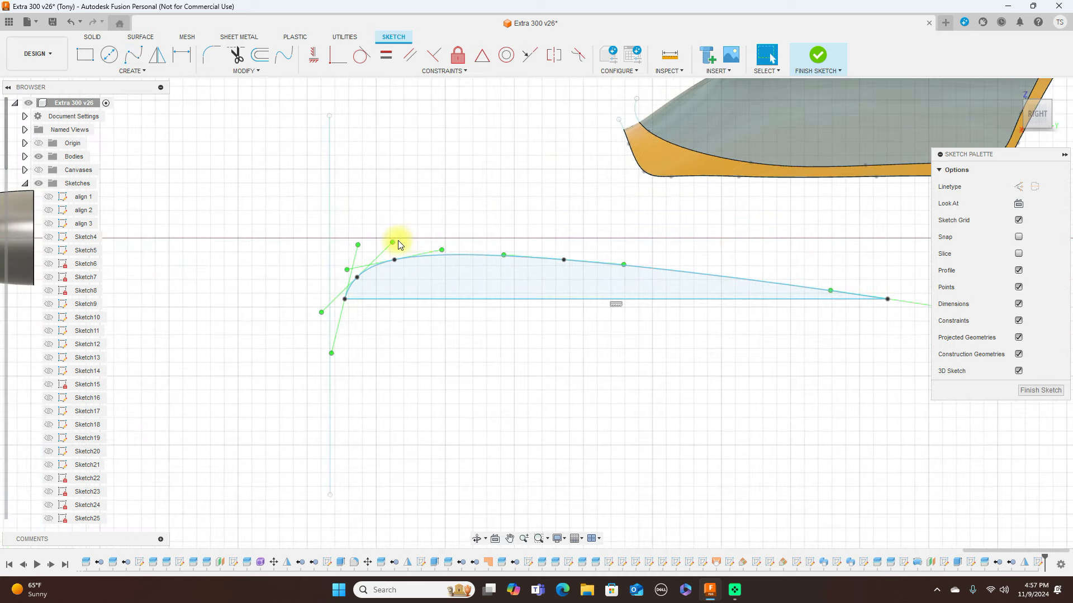
{"action": "left_click", "coordinate": [388, 241]}
{"action": "left_click_drag", "start_coordinate": [388, 242], "coordinate": [399, 251]}
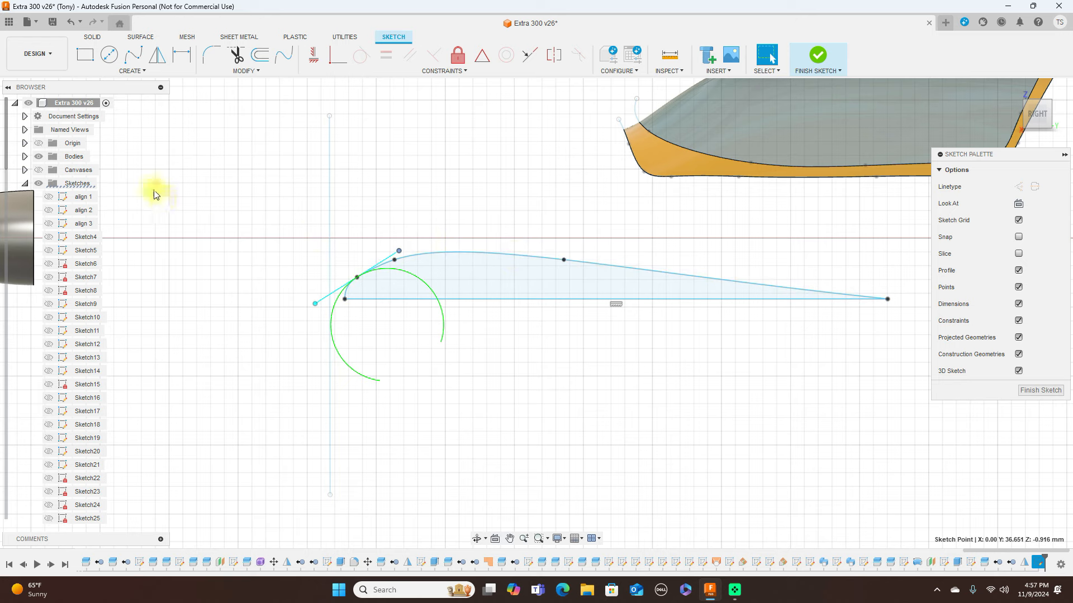
{"action": "left_click", "coordinate": [38, 170]}
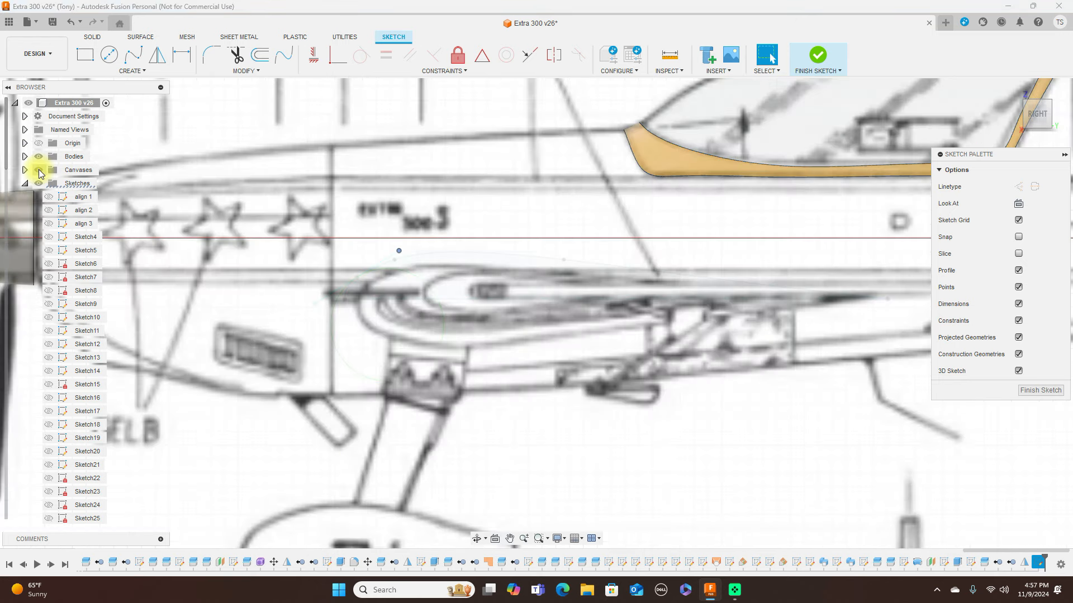
{"action": "left_click", "coordinate": [38, 170]}
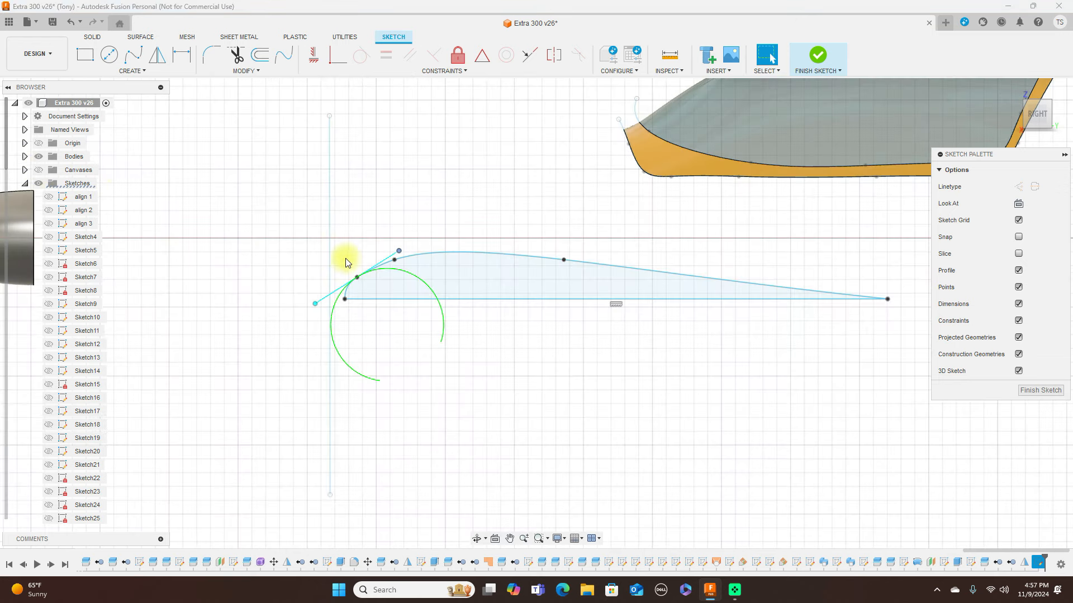
Move the upper spline's second fit point up and rearward to about Y 33.95, Z -2.37 mm, rounding the leading edge.
{"action": "scroll", "coordinate": [359, 254], "scroll_direction": "up", "scroll_amount": 2}
{"action": "left_click", "coordinate": [360, 268]}
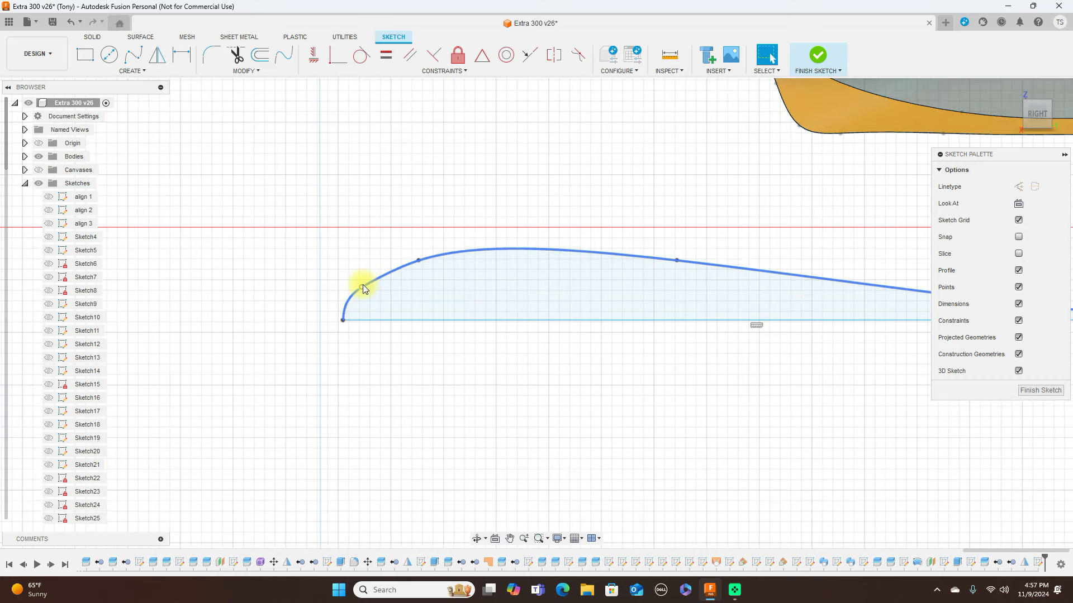
{"action": "left_click", "coordinate": [364, 282]}
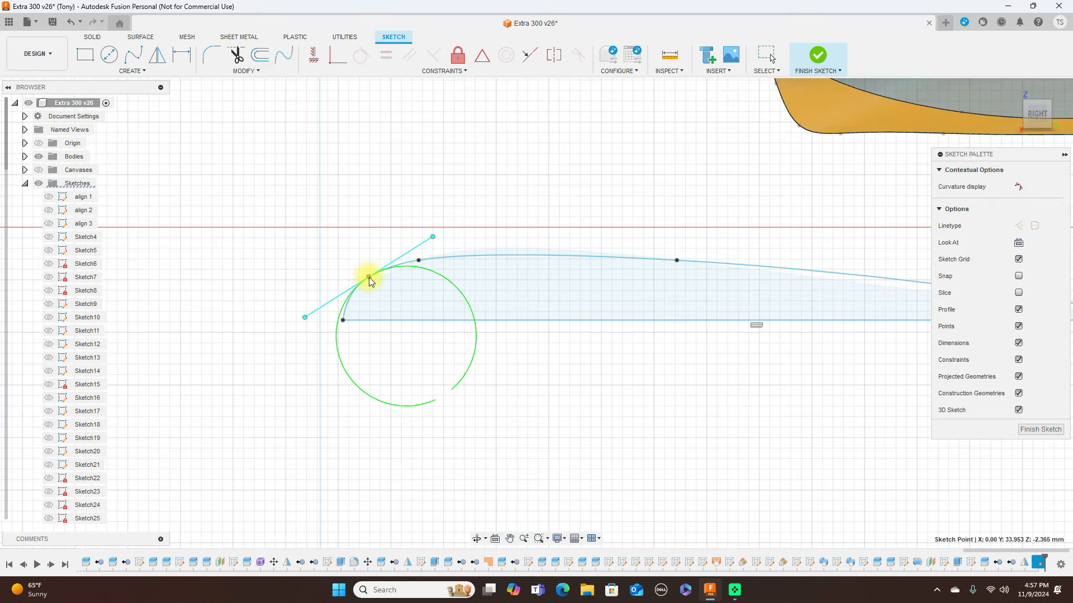
Draw the airfoil's lower spline from the chord line's front endpoint through three points below it to the rear endpoint.
{"action": "scroll", "coordinate": [540, 387], "scroll_direction": "down", "scroll_amount": 3}
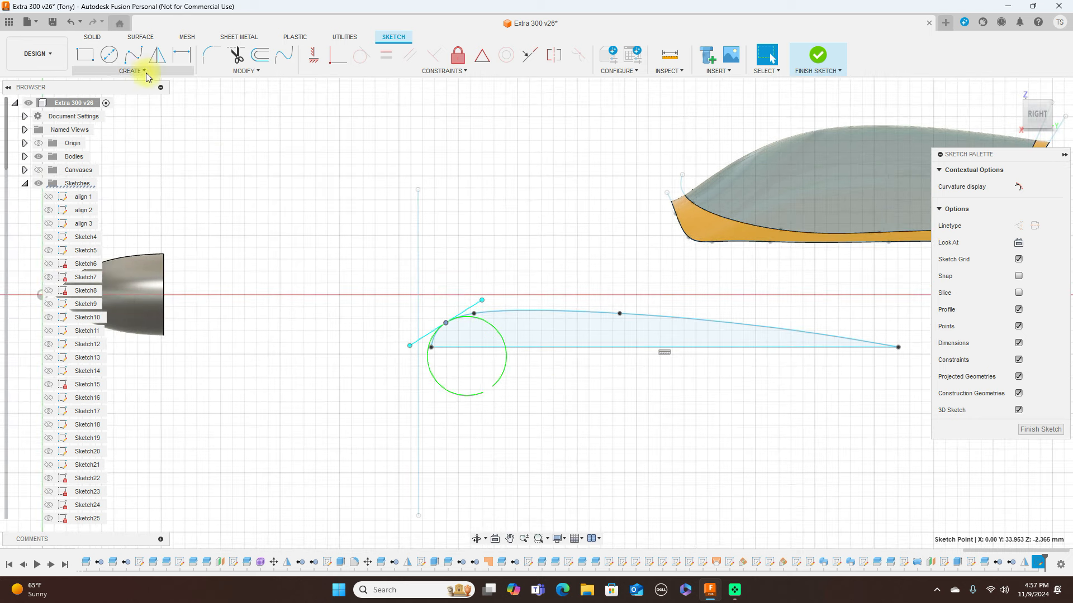
{"action": "left_click", "coordinate": [134, 55]}
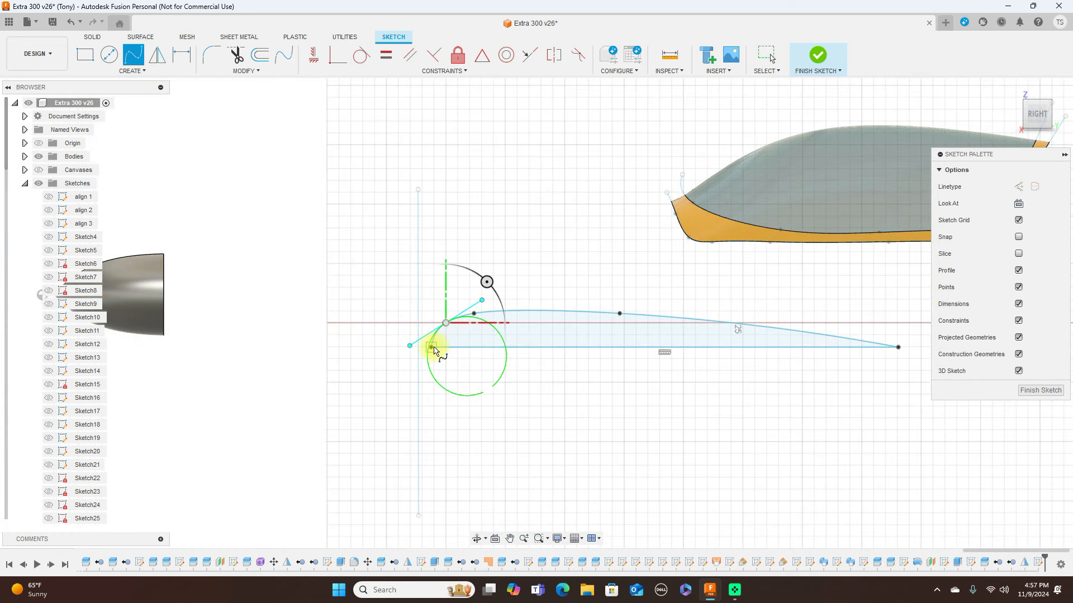
{"action": "left_click", "coordinate": [433, 348]}
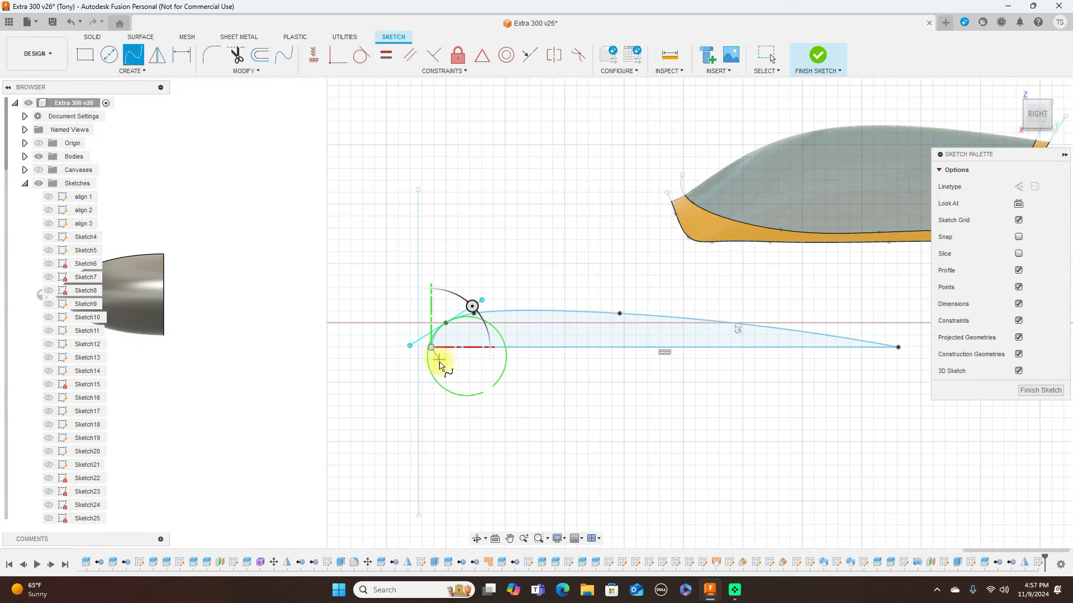
{"action": "left_click", "coordinate": [441, 361]}
{"action": "left_click", "coordinate": [489, 361]}
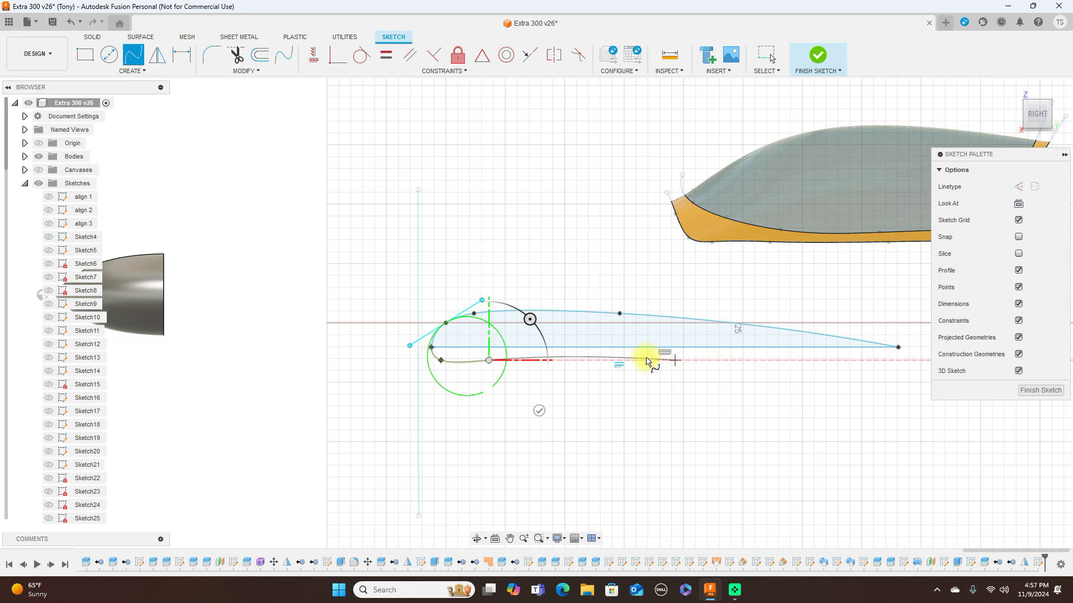
{"action": "left_click", "coordinate": [620, 361]}
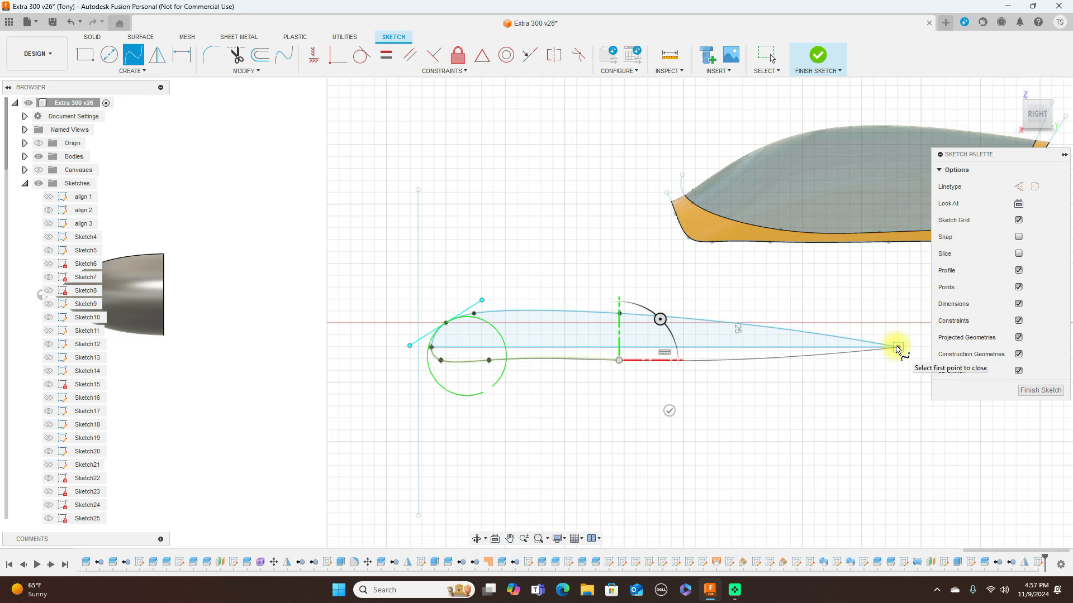
{"action": "left_click", "coordinate": [896, 347]}
{"action": "right_click", "coordinate": [896, 347]}
{"action": "left_click", "coordinate": [925, 348]}
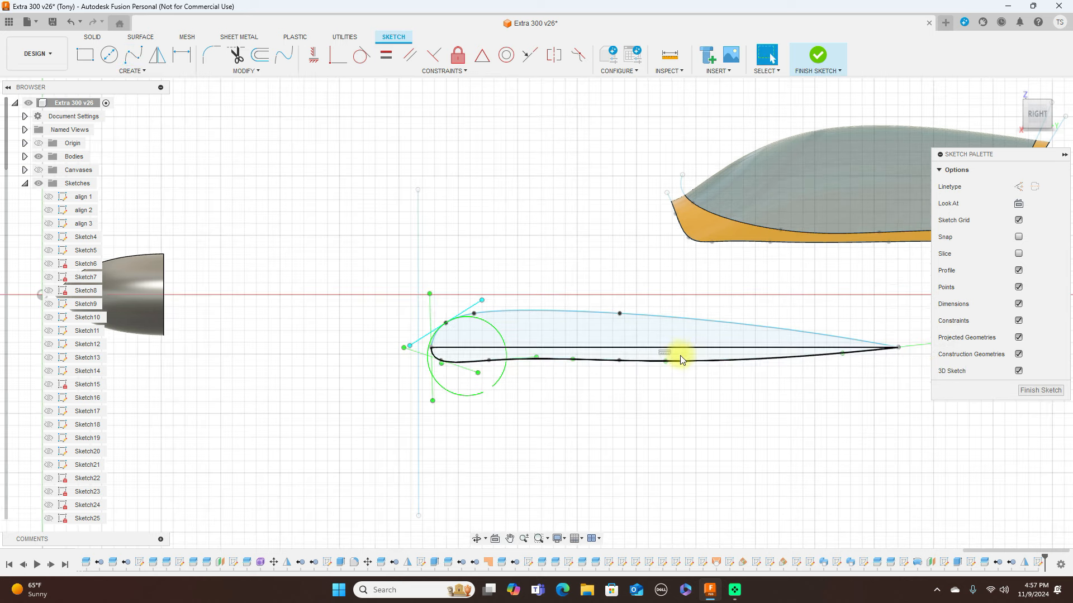
Reposition the lower spline's rearmost interior point at about Y 49.02, Z -5.28 mm and its middle one at about Y 36.56, Z -5.89 mm.
{"action": "scroll", "coordinate": [680, 356], "scroll_direction": "up", "scroll_amount": 1}
{"action": "left_click", "coordinate": [606, 363]}
{"action": "left_click_drag", "start_coordinate": [606, 362], "coordinate": [612, 358]}
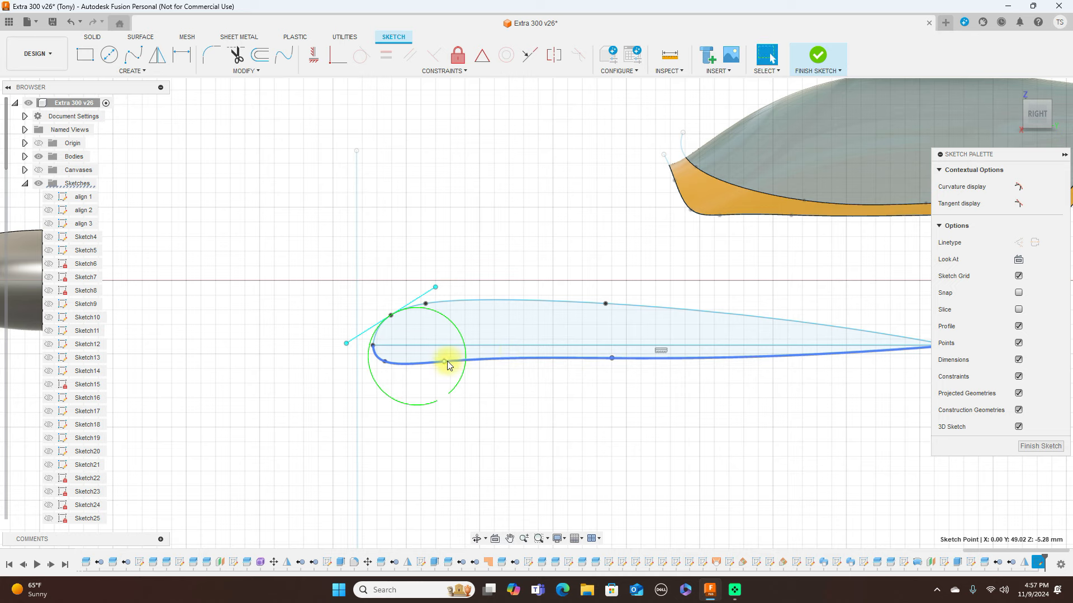
{"action": "left_click_drag", "start_coordinate": [445, 361], "coordinate": [429, 367]}
{"action": "scroll", "coordinate": [587, 424], "scroll_direction": "down", "scroll_amount": 2}
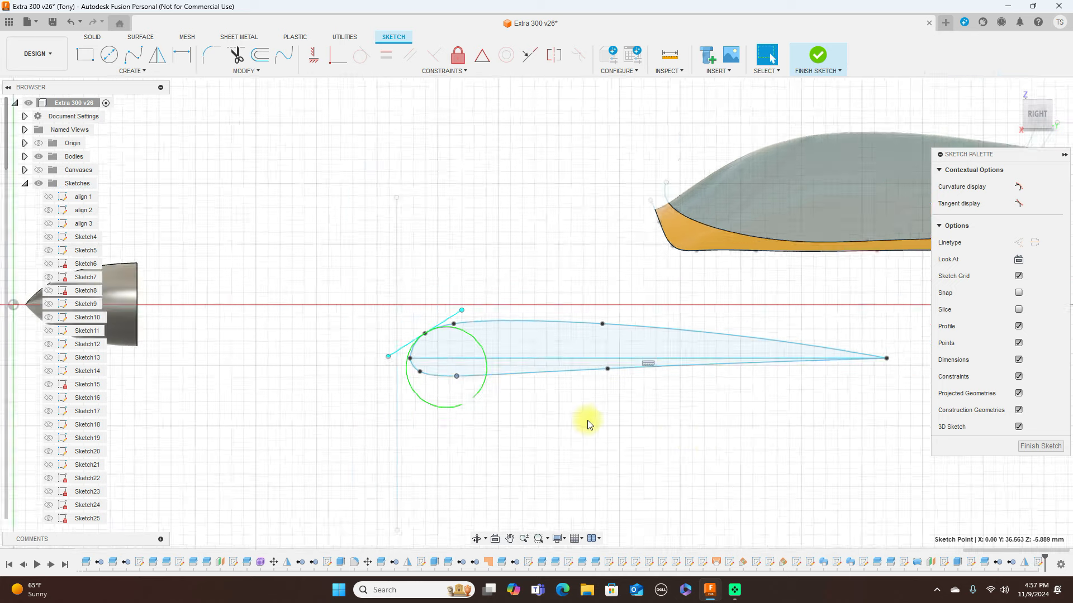
Shift the lower spline's first interior point near the leading edge to about Y 33.40, Z -5.56 mm.
{"action": "scroll", "coordinate": [588, 425], "scroll_direction": "down", "scroll_amount": 1}
{"action": "middle_click_drag", "start_coordinate": [676, 438], "coordinate": [585, 416]}
{"action": "scroll", "coordinate": [594, 411], "scroll_direction": "up", "scroll_amount": 3}
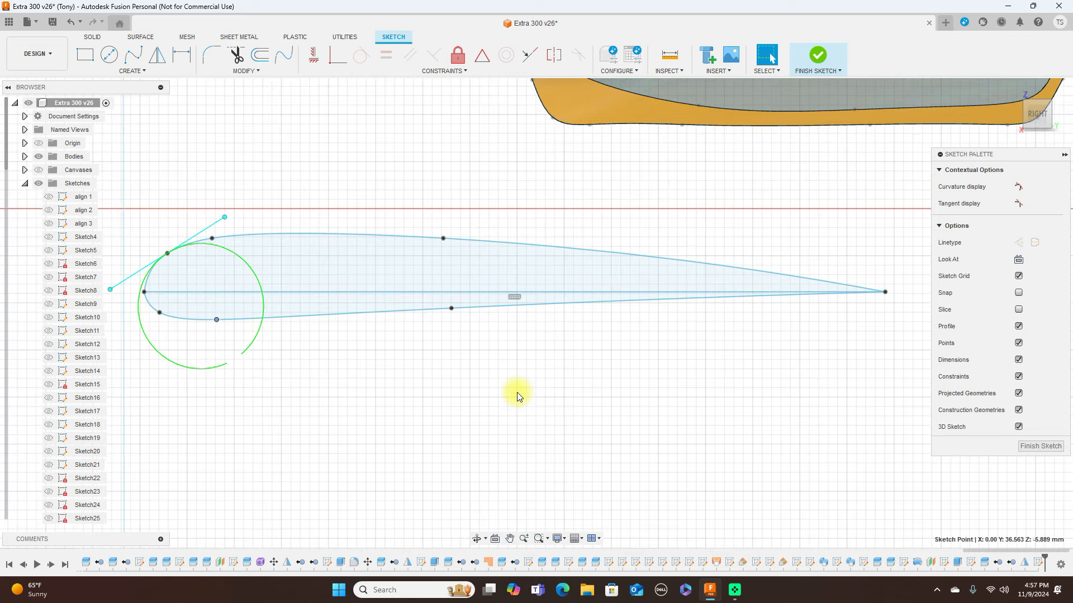
{"action": "middle_click_drag", "start_coordinate": [392, 366], "coordinate": [713, 363]}
{"action": "scroll", "coordinate": [608, 360], "scroll_direction": "up", "scroll_amount": 3}
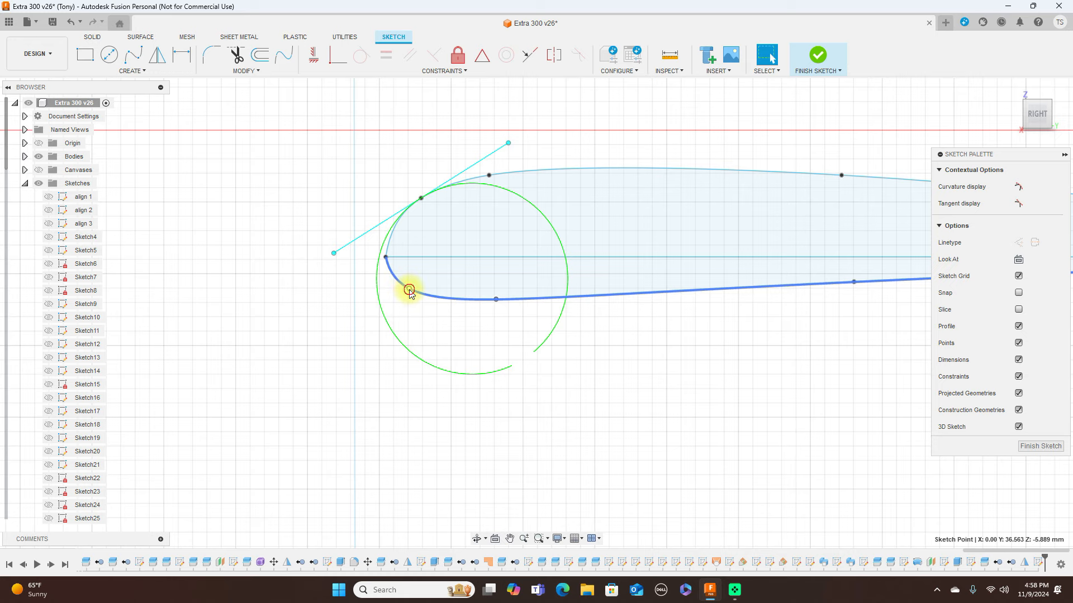
{"action": "left_click", "coordinate": [405, 290]}
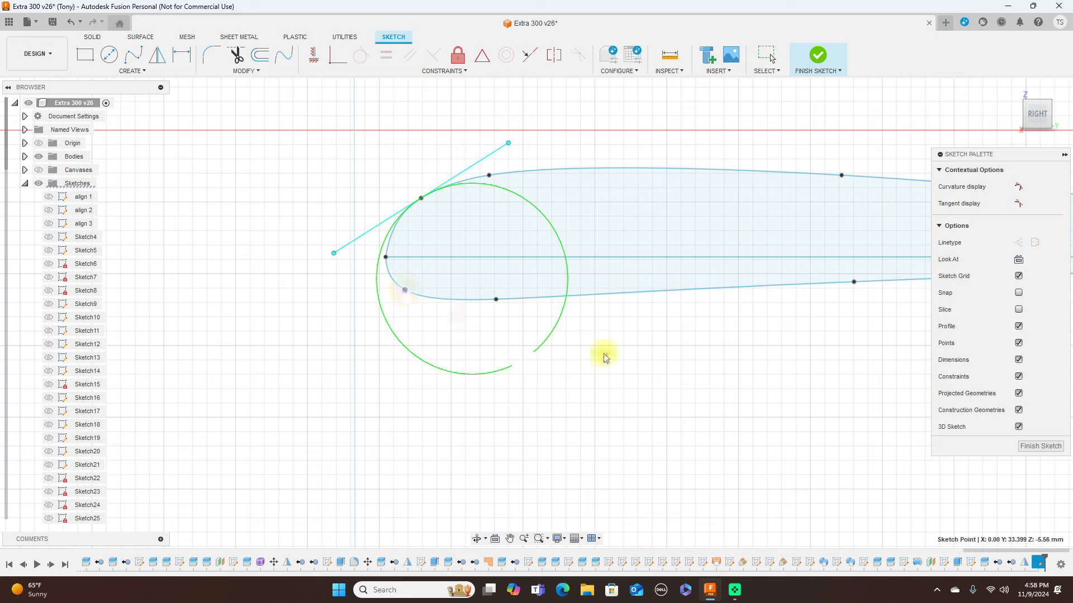
Fine-tune the lower spline's rearmost interior point to about Y 48.99, Z -5.35 mm and its middle one to about Y 36.6 mm.
{"action": "scroll", "coordinate": [630, 356], "scroll_direction": "down", "scroll_amount": 4}
{"action": "middle_click_drag", "start_coordinate": [759, 375], "coordinate": [519, 347]}
{"action": "left_click_drag", "start_coordinate": [490, 317], "coordinate": [488, 317]}
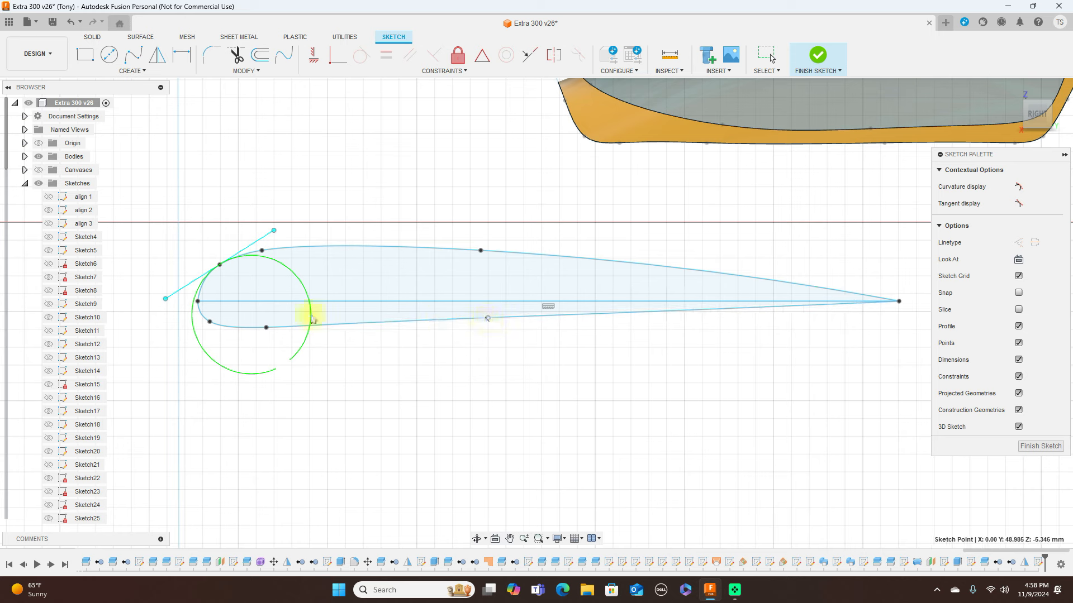
{"action": "left_click", "coordinate": [275, 329]}
{"action": "left_click", "coordinate": [267, 328]}
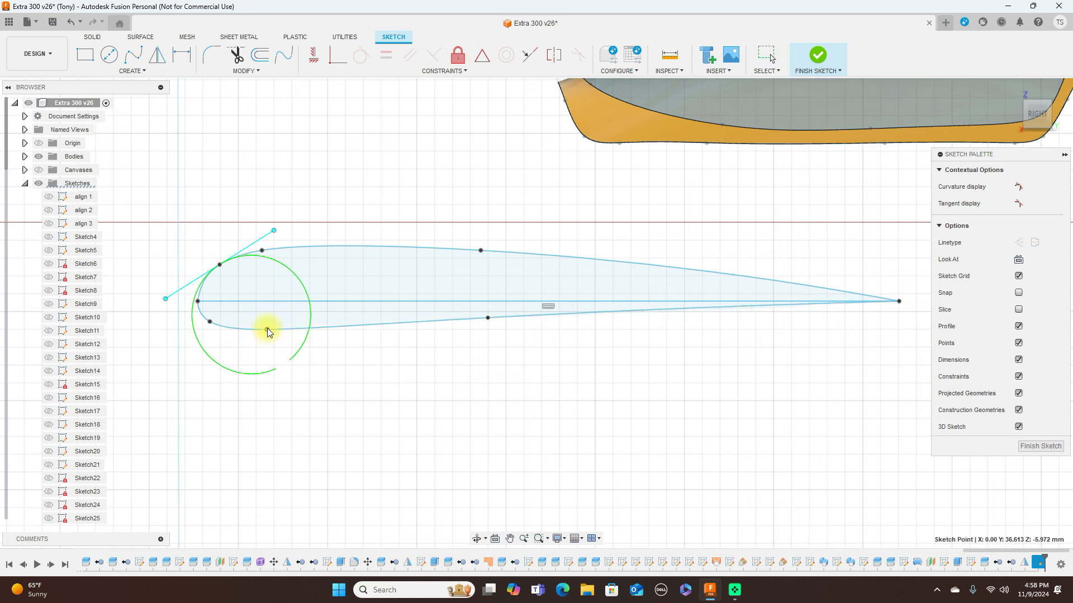
{"action": "key", "text": "Escape"}
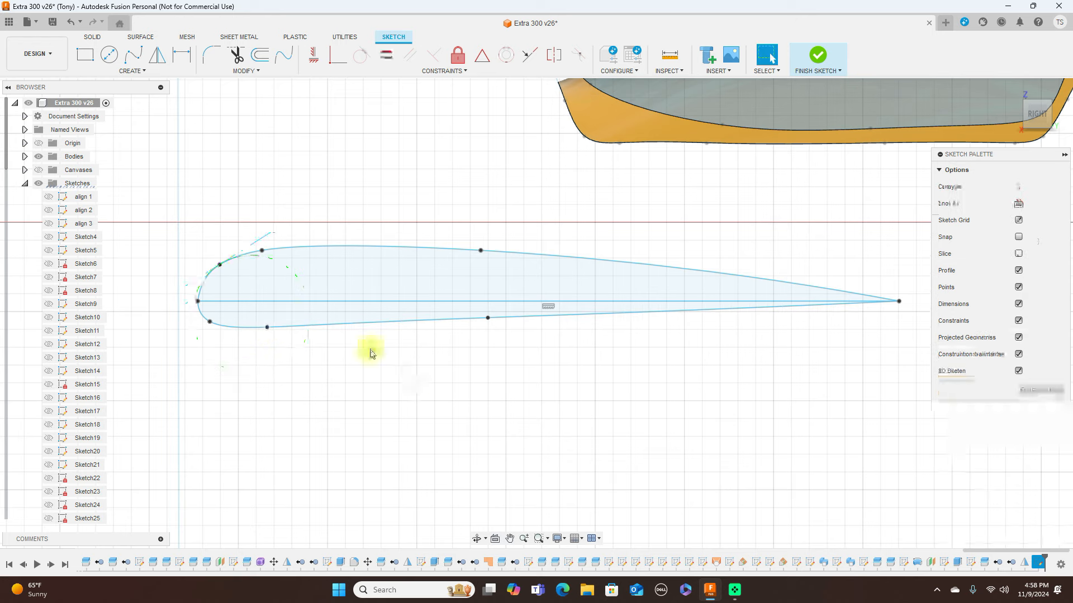
Finish the wing-root airfoil sketch and keep the Sketches folder visible.
{"action": "scroll", "coordinate": [608, 409], "scroll_direction": "down", "scroll_amount": 2}
{"action": "scroll", "coordinate": [608, 409], "scroll_direction": "down", "scroll_amount": 2}
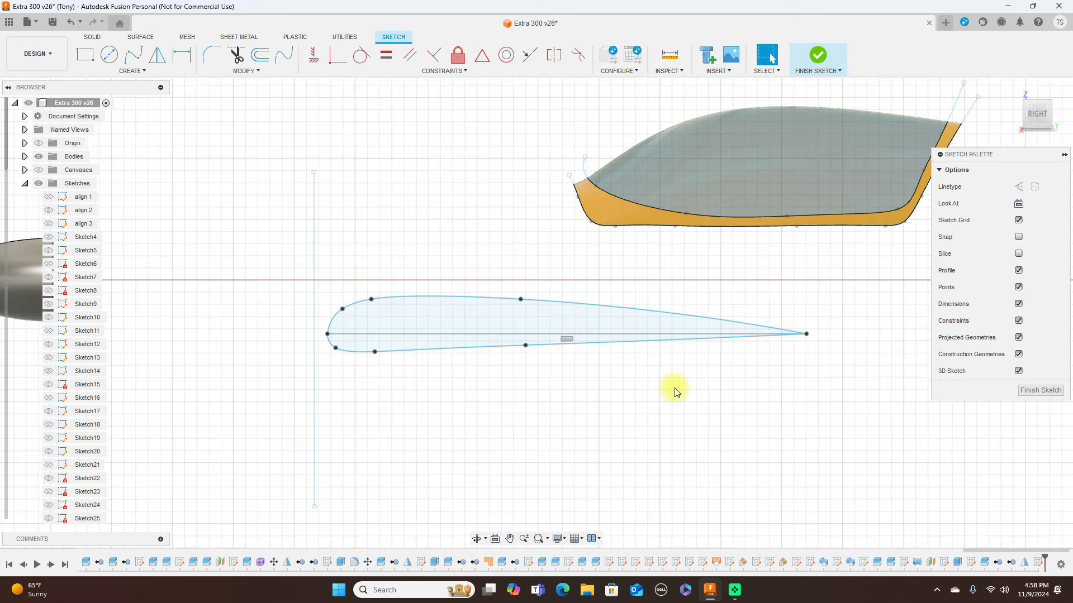
{"action": "left_click", "coordinate": [820, 55]}
{"action": "left_click", "coordinate": [44, 185]}
{"action": "left_click", "coordinate": [39, 184]}
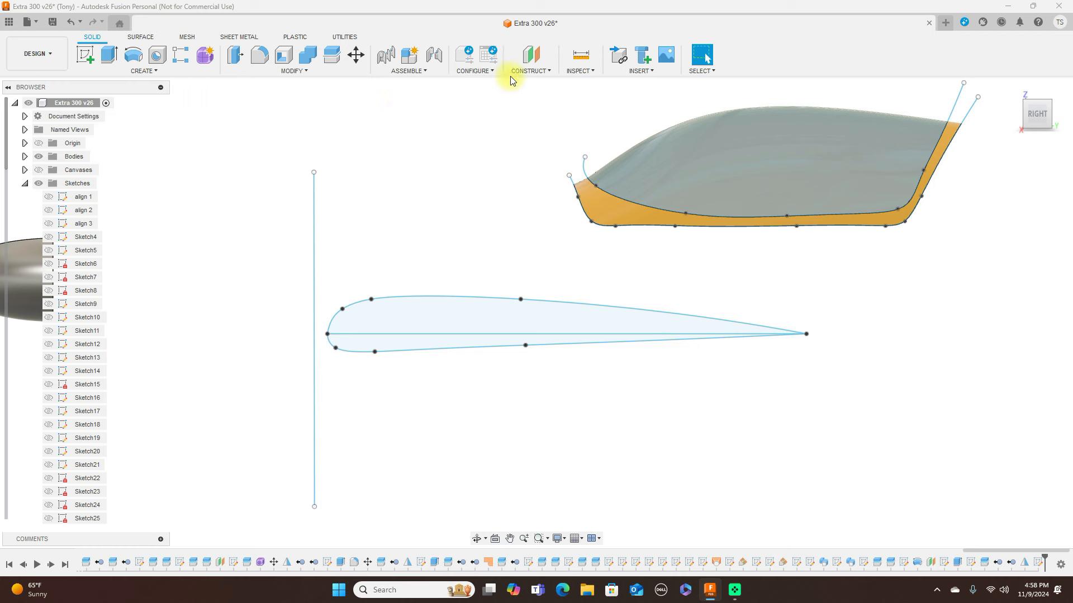
{"action": "left_click", "coordinate": [535, 72]}
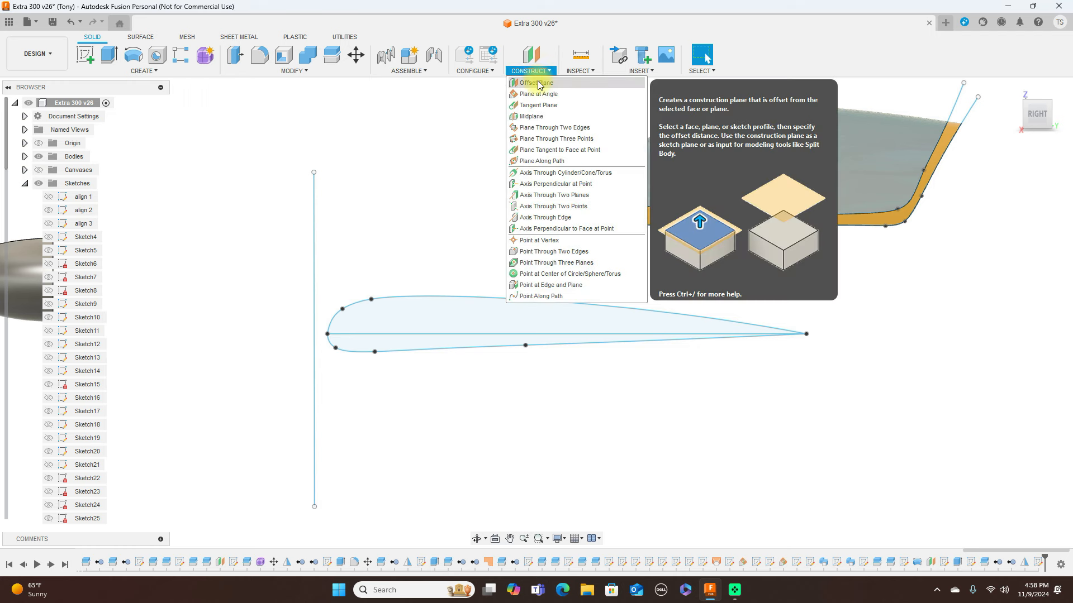
{"action": "left_click", "coordinate": [545, 82]}
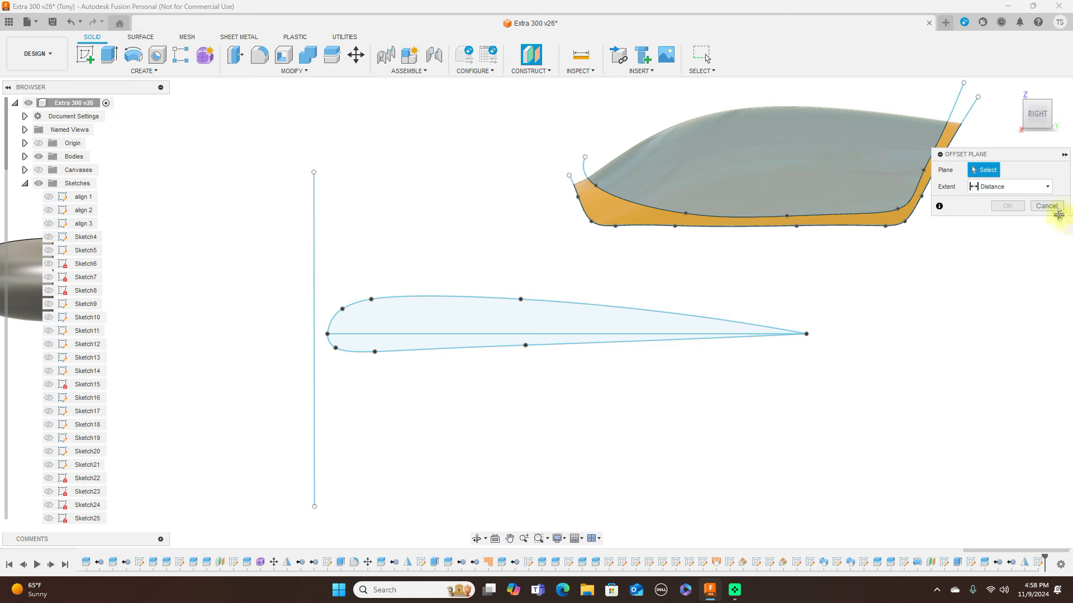
{"action": "left_click", "coordinate": [1046, 206]}
Create a construction plane at an angle of 0 deg through the airfoil's chord line, and show Plane20.
{"action": "left_click", "coordinate": [547, 71]}
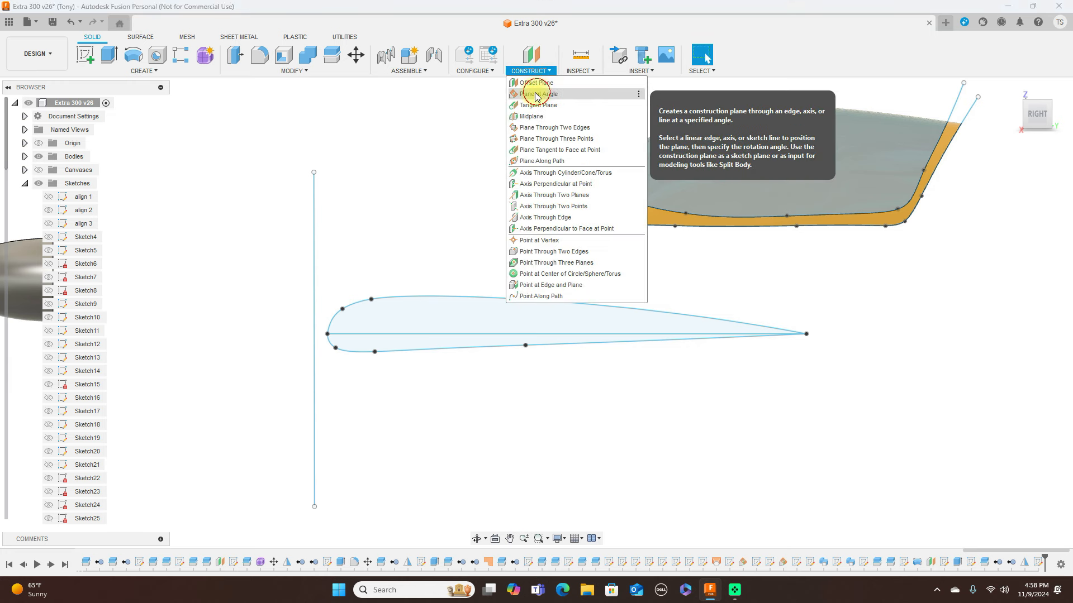
{"action": "left_click", "coordinate": [537, 94]}
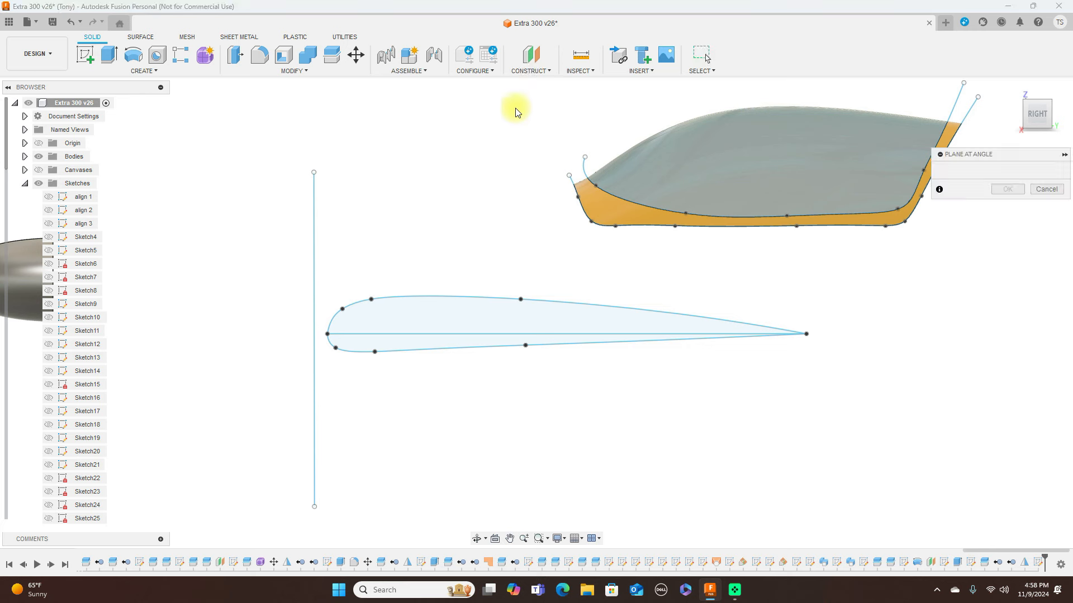
{"action": "left_click", "coordinate": [423, 334]}
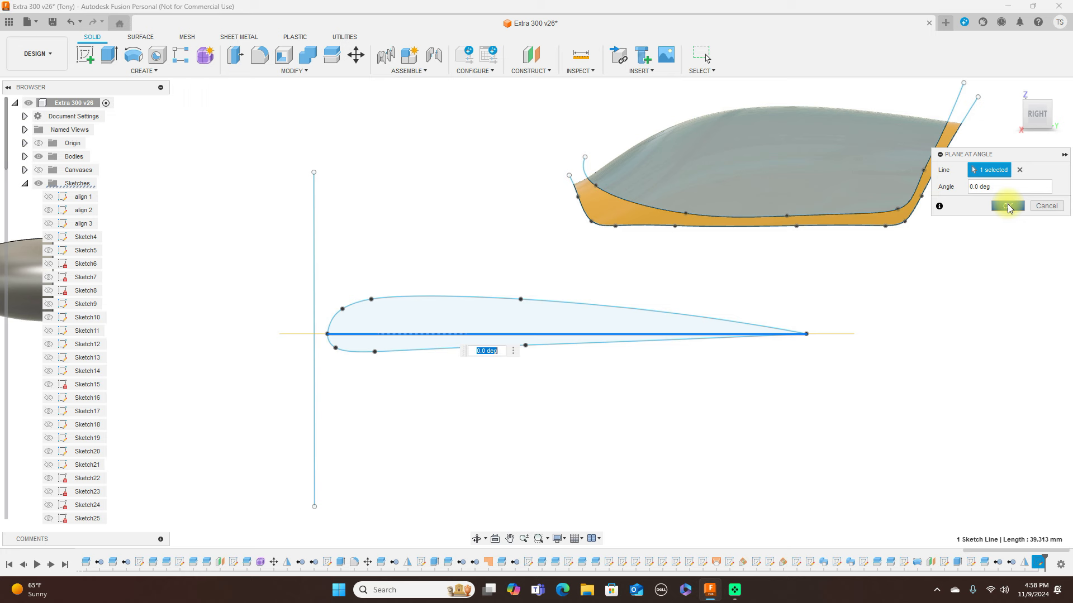
{"action": "scroll", "coordinate": [84, 347], "scroll_direction": "down", "scroll_amount": 5}
{"action": "scroll", "coordinate": [83, 353], "scroll_direction": "down", "scroll_amount": 4}
{"action": "scroll", "coordinate": [83, 353], "scroll_direction": "down", "scroll_amount": 6}
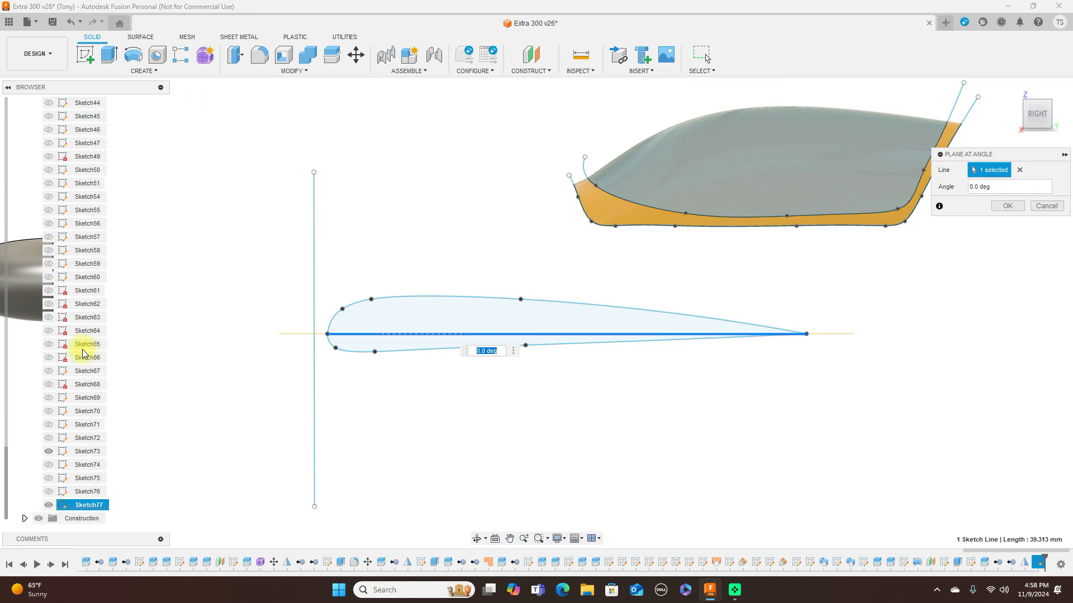
{"action": "left_click", "coordinate": [22, 518]}
{"action": "scroll", "coordinate": [79, 479], "scroll_direction": "down", "scroll_amount": 7}
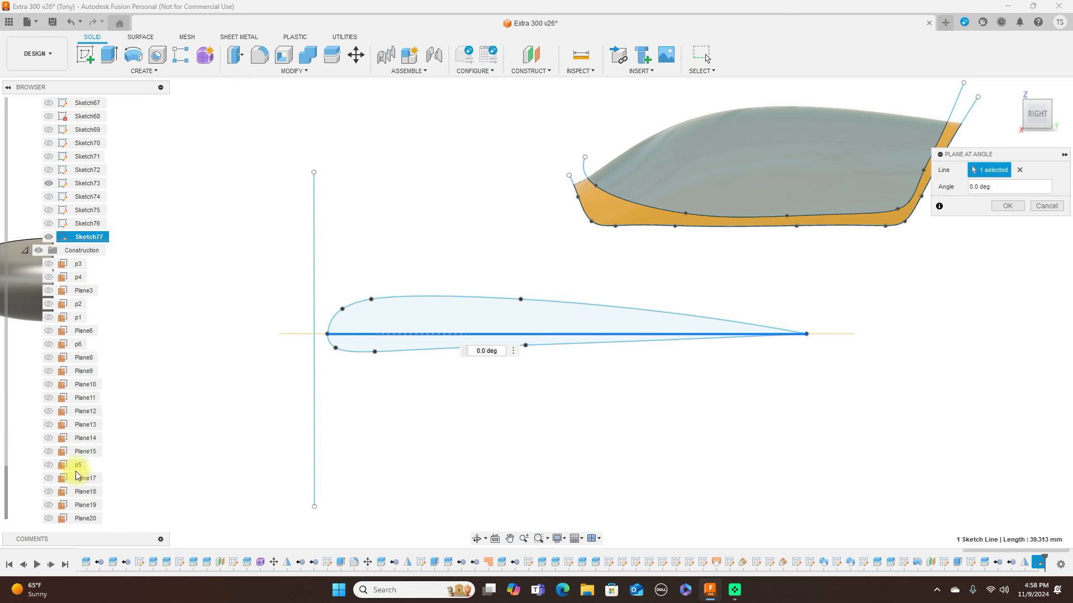
{"action": "left_click", "coordinate": [47, 517]}
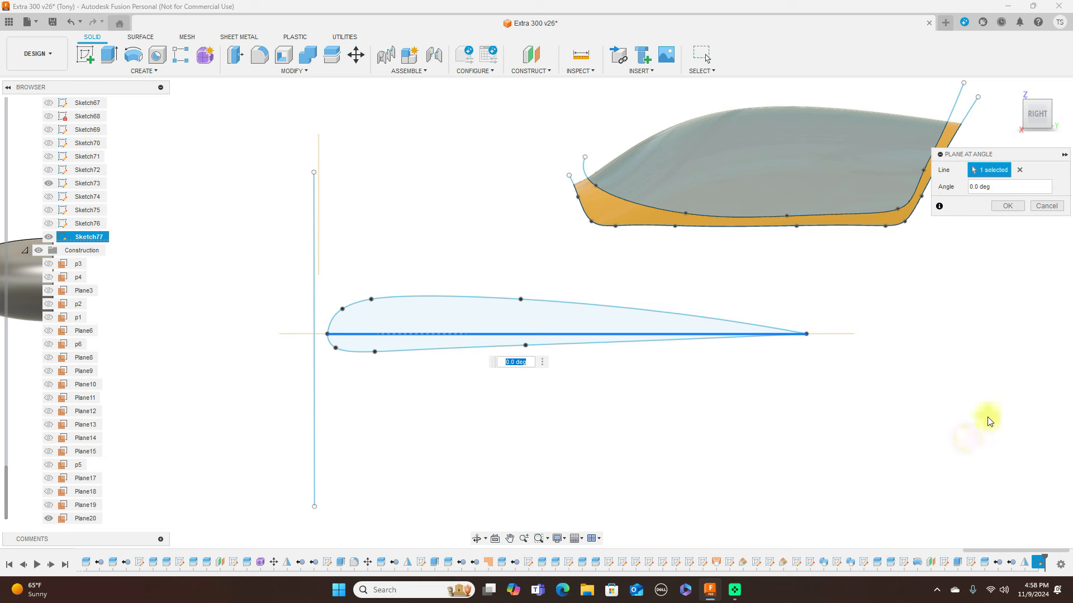
{"action": "left_click", "coordinate": [1007, 207]}
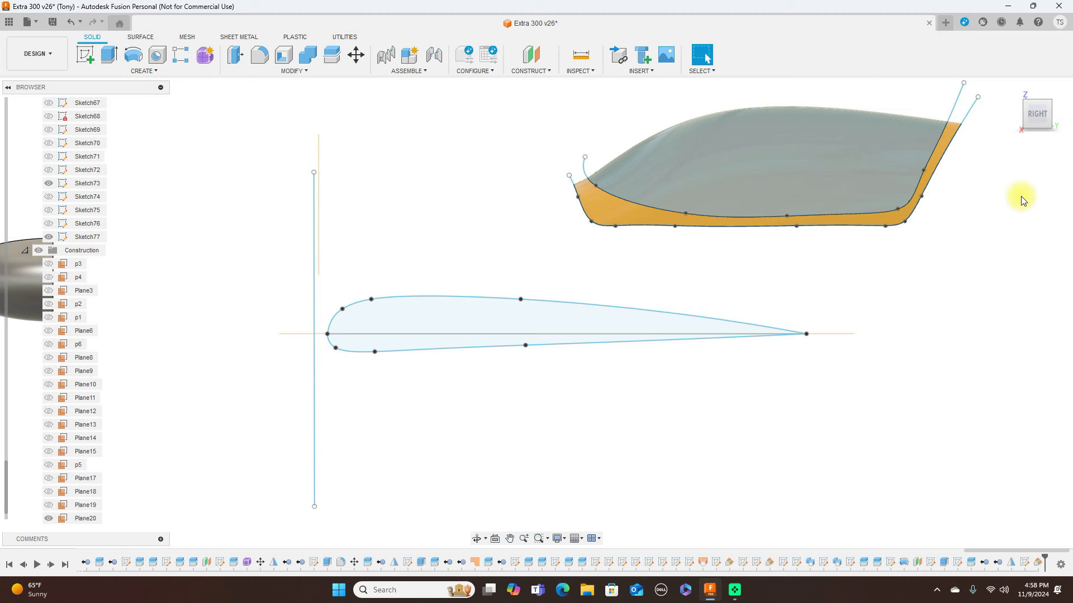
Start a new sketch on the construction plane through the airfoil's chord line.
{"action": "left_click", "coordinate": [1040, 98]}
{"action": "middle_click_drag", "start_coordinate": [535, 203], "coordinate": [357, 192]}
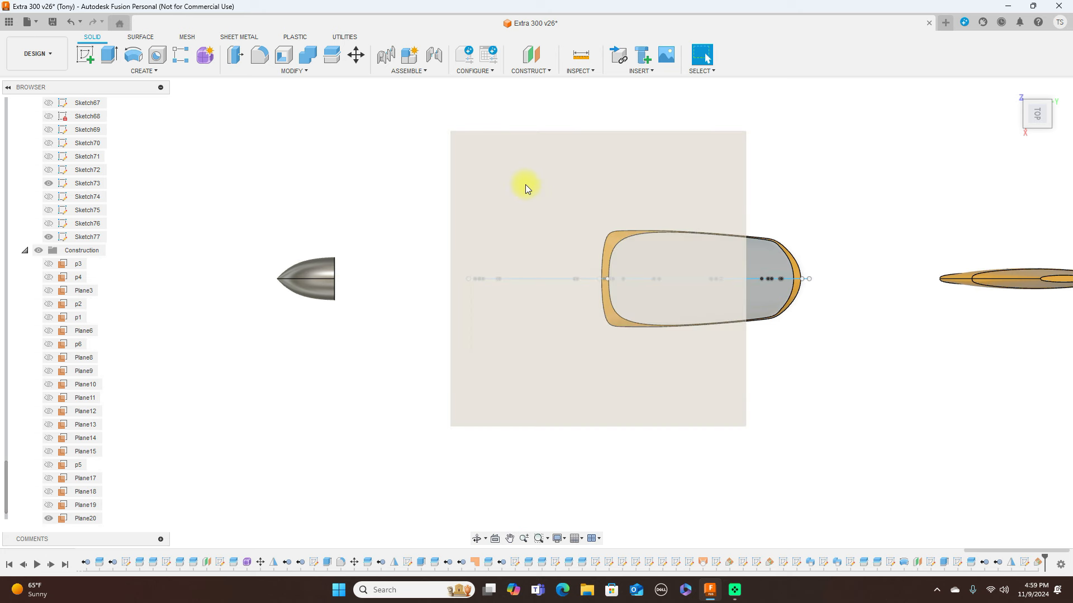
{"action": "left_click", "coordinate": [526, 189]}
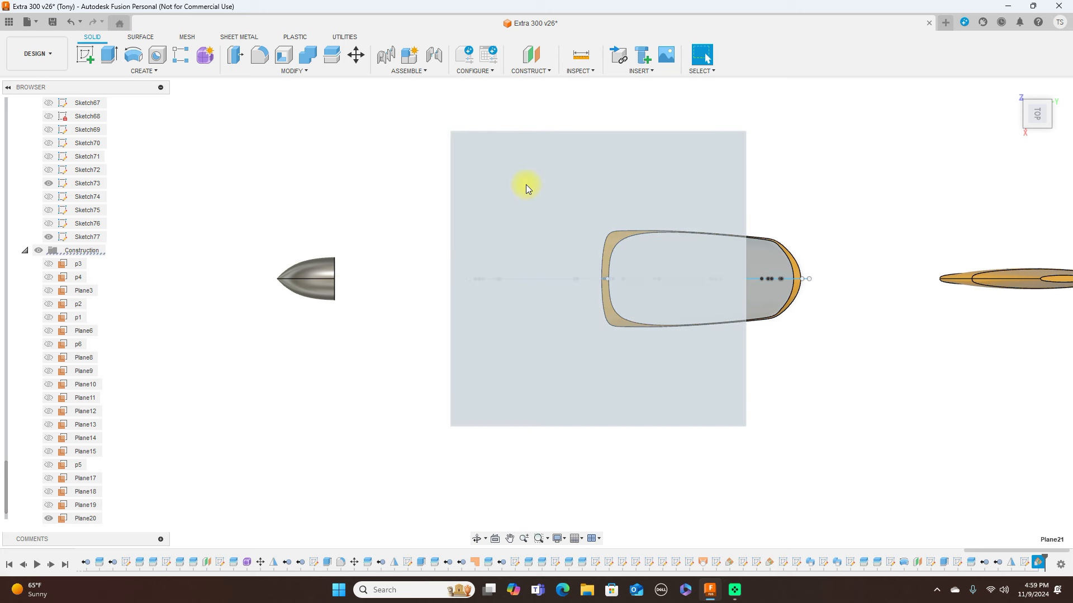
{"action": "left_click", "coordinate": [90, 59]}
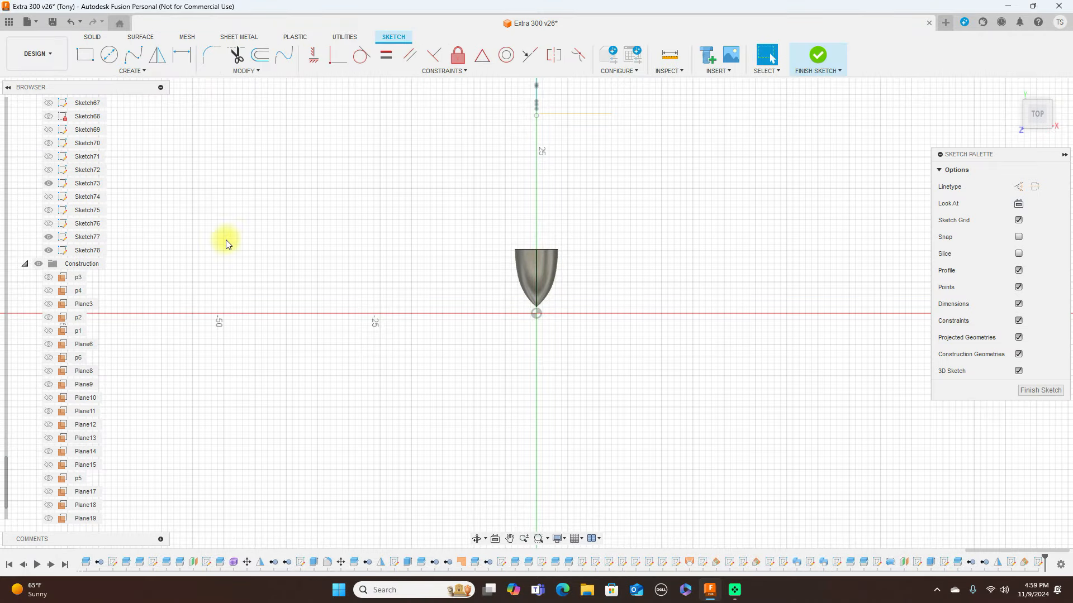
Collapse the Construction and Sketches folders and show the canvases to reveal the top-view blueprint.
{"action": "scroll", "coordinate": [92, 374], "scroll_direction": "up", "scroll_amount": 3}
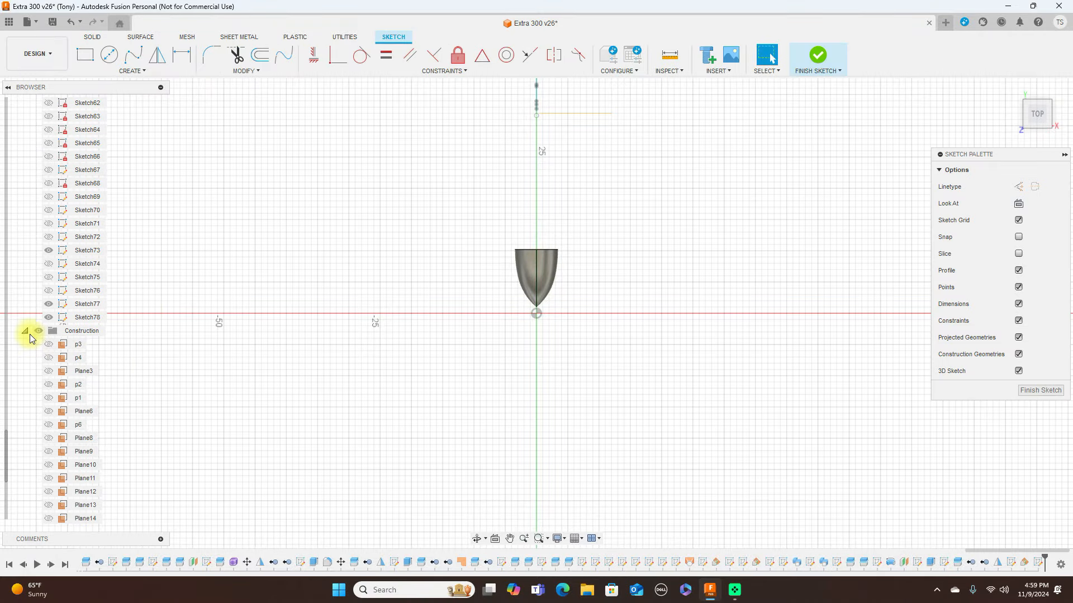
{"action": "left_click", "coordinate": [26, 332]}
{"action": "scroll", "coordinate": [32, 332], "scroll_direction": "up", "scroll_amount": 10}
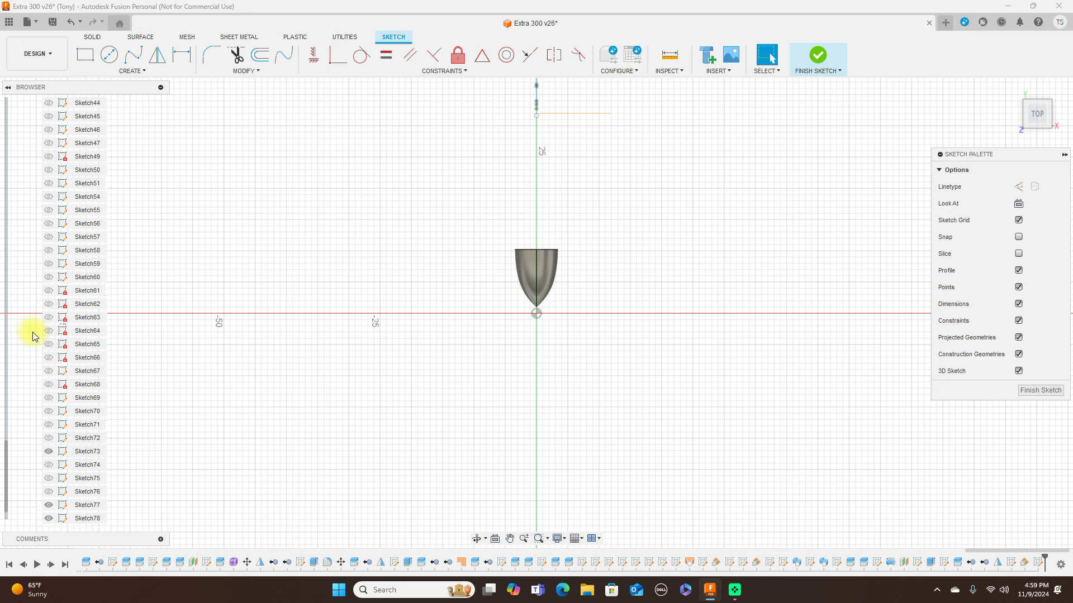
{"action": "scroll", "coordinate": [39, 330], "scroll_direction": "up", "scroll_amount": 6}
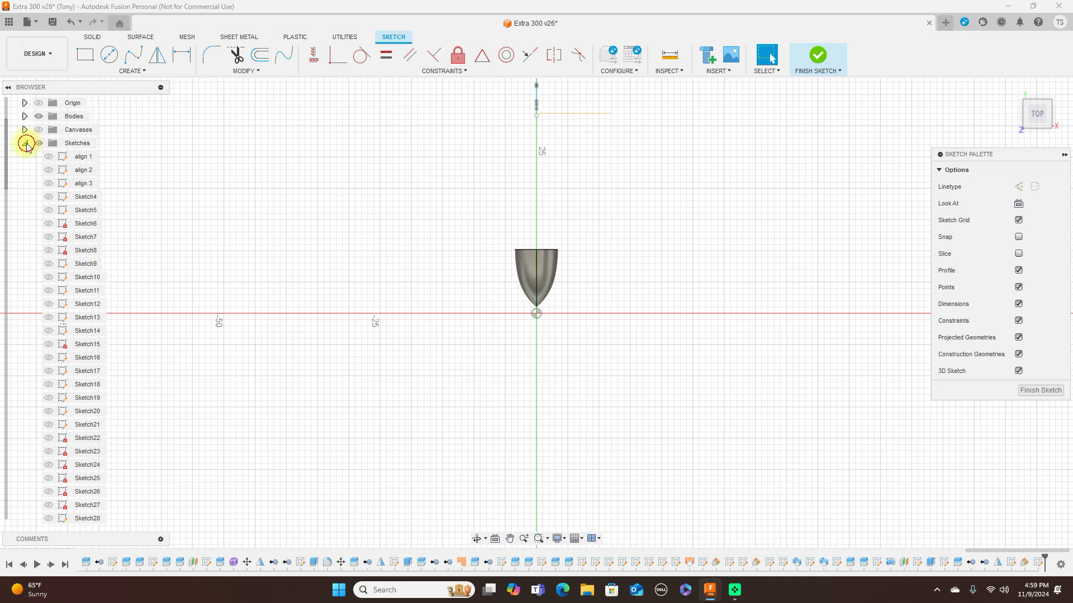
{"action": "left_click", "coordinate": [25, 143]}
{"action": "left_click", "coordinate": [42, 169]}
{"action": "scroll", "coordinate": [558, 369], "scroll_direction": "down", "scroll_amount": 3}
{"action": "middle_click_drag", "start_coordinate": [641, 260], "coordinate": [558, 388]}
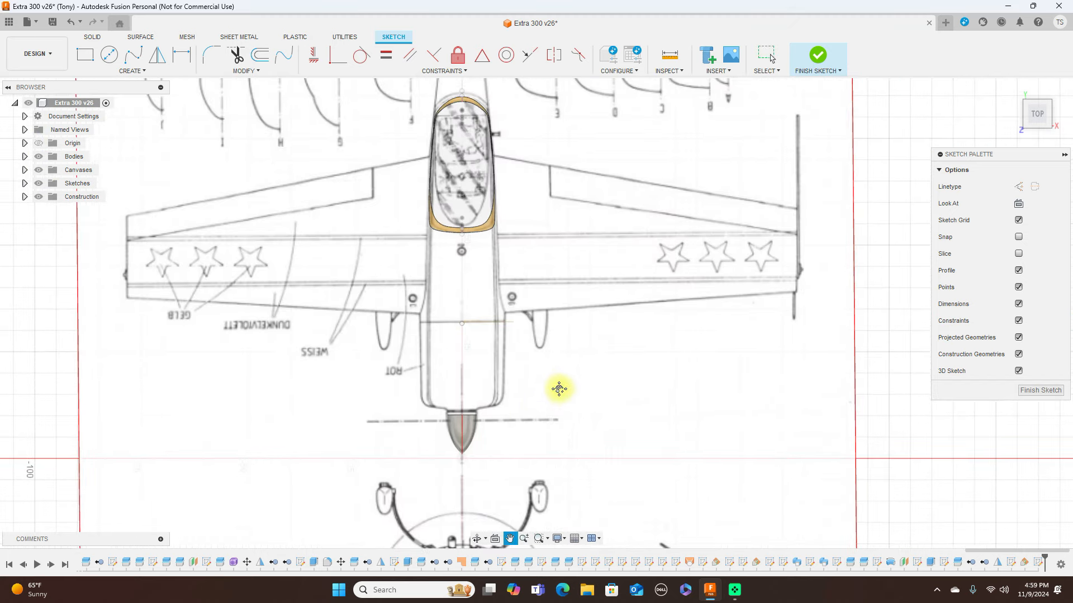
{"action": "scroll", "coordinate": [607, 416], "scroll_direction": "down", "scroll_amount": 1}
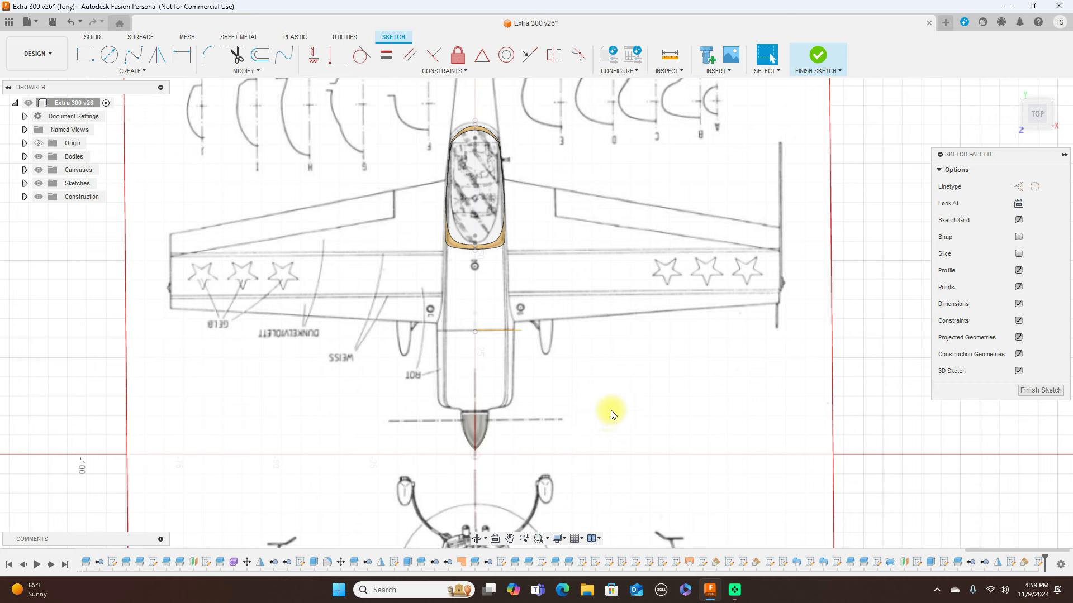
{"action": "key", "text": "l"}
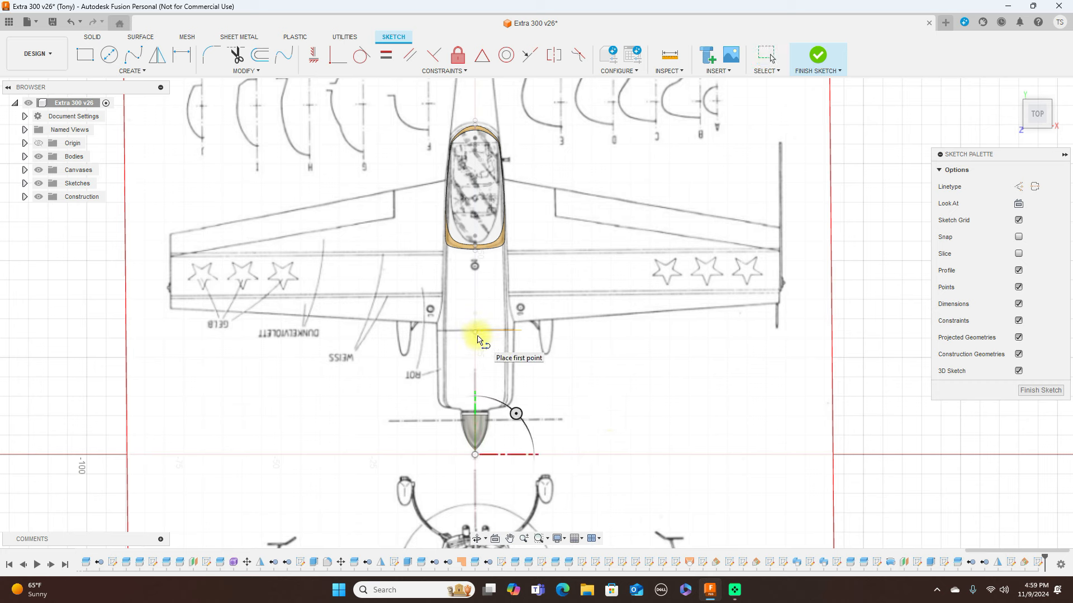
{"action": "scroll", "coordinate": [478, 340], "scroll_direction": "up", "scroll_amount": 5}
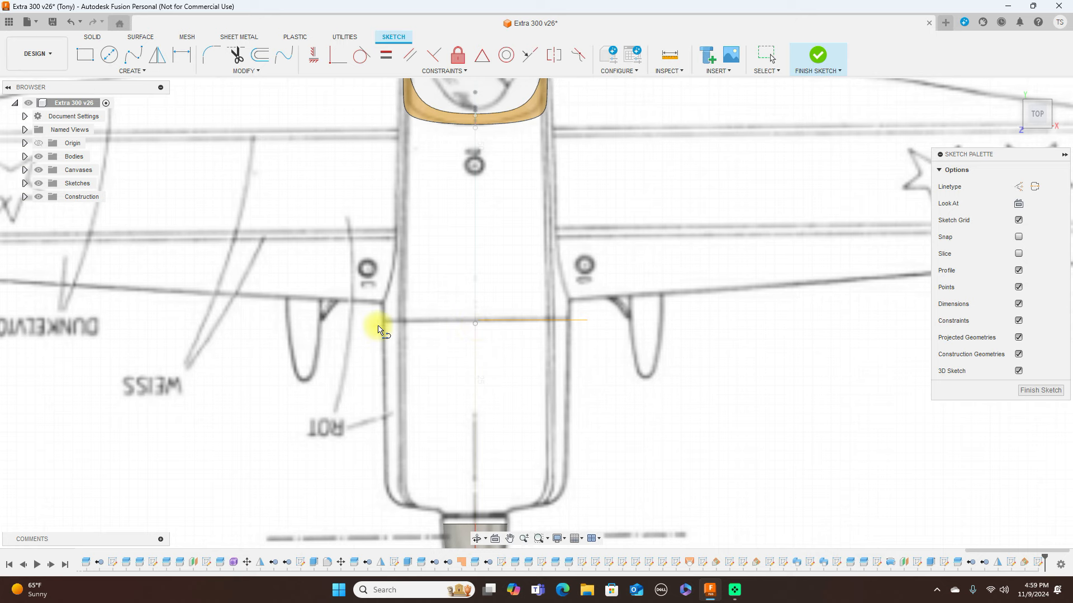
{"action": "scroll", "coordinate": [512, 326], "scroll_direction": "down", "scroll_amount": 4}
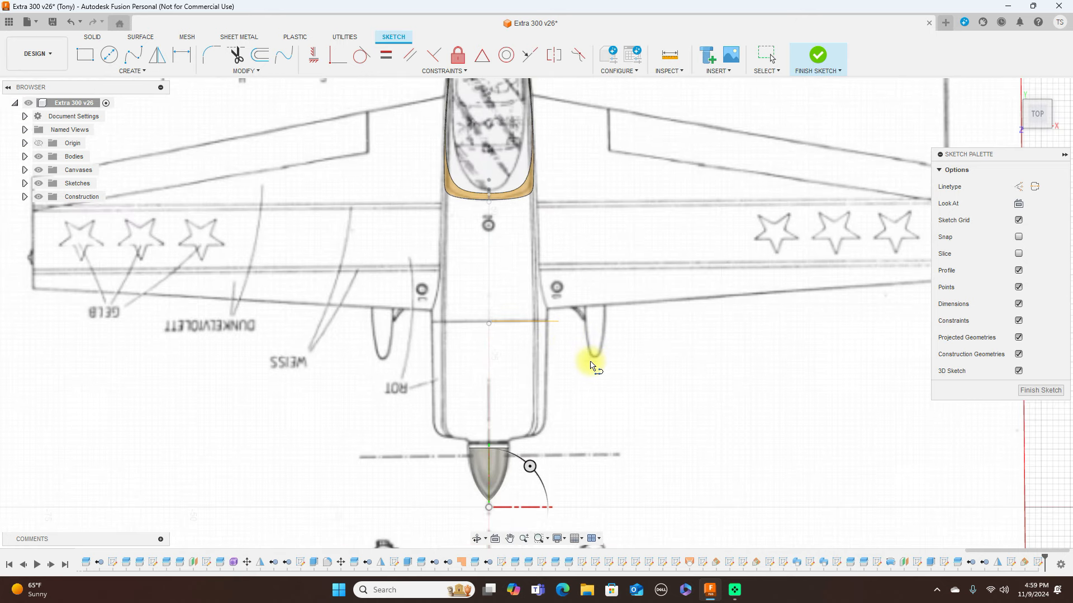
{"action": "right_click", "coordinate": [592, 366]}
{"action": "left_click", "coordinate": [544, 362]}
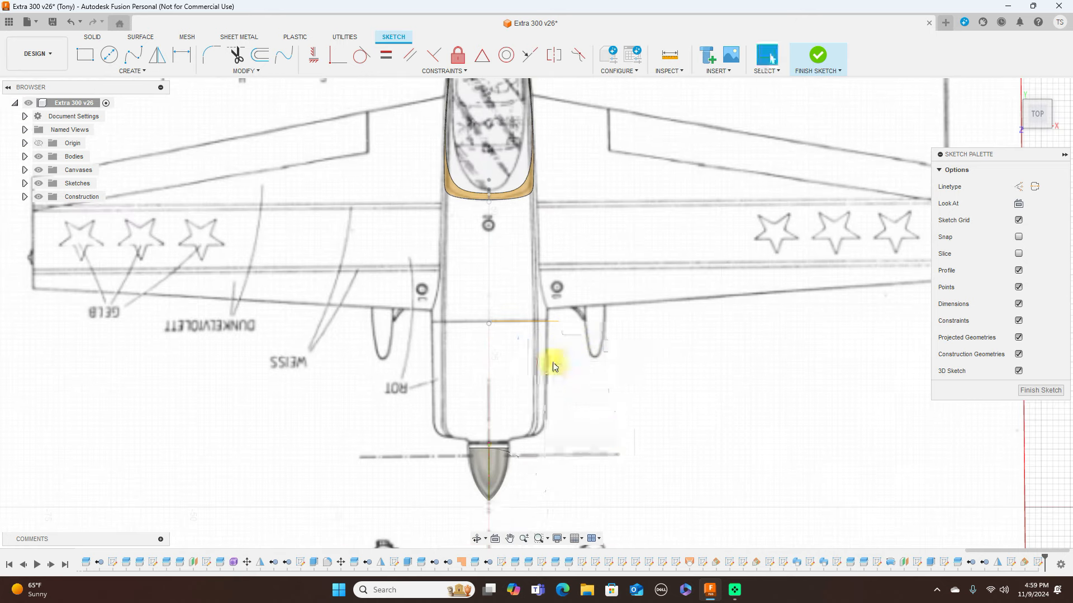
Project the wing-root airfoil's spline into the sketch with the projection link enabled.
{"action": "scroll", "coordinate": [618, 383], "scroll_direction": "down", "scroll_amount": 2}
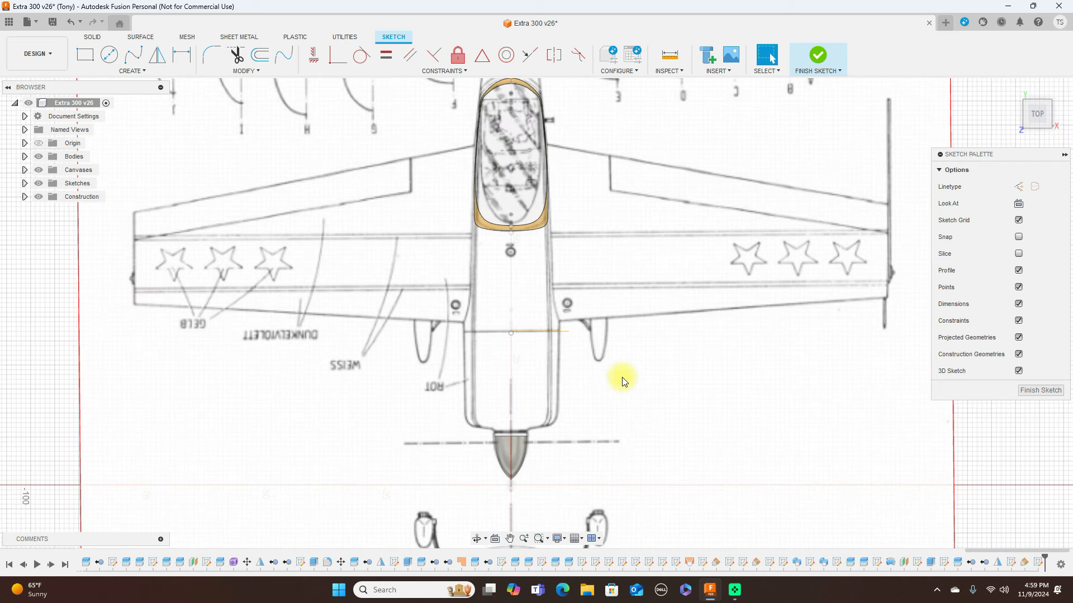
{"action": "key", "text": "p"}
{"action": "left_click", "coordinate": [511, 318]}
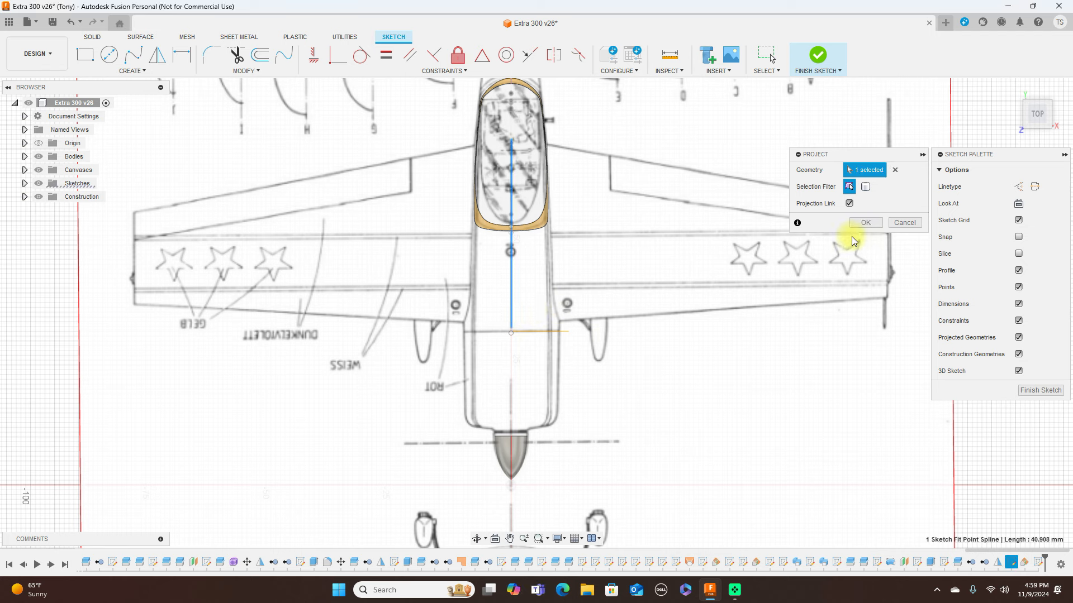
{"action": "left_click", "coordinate": [864, 224]}
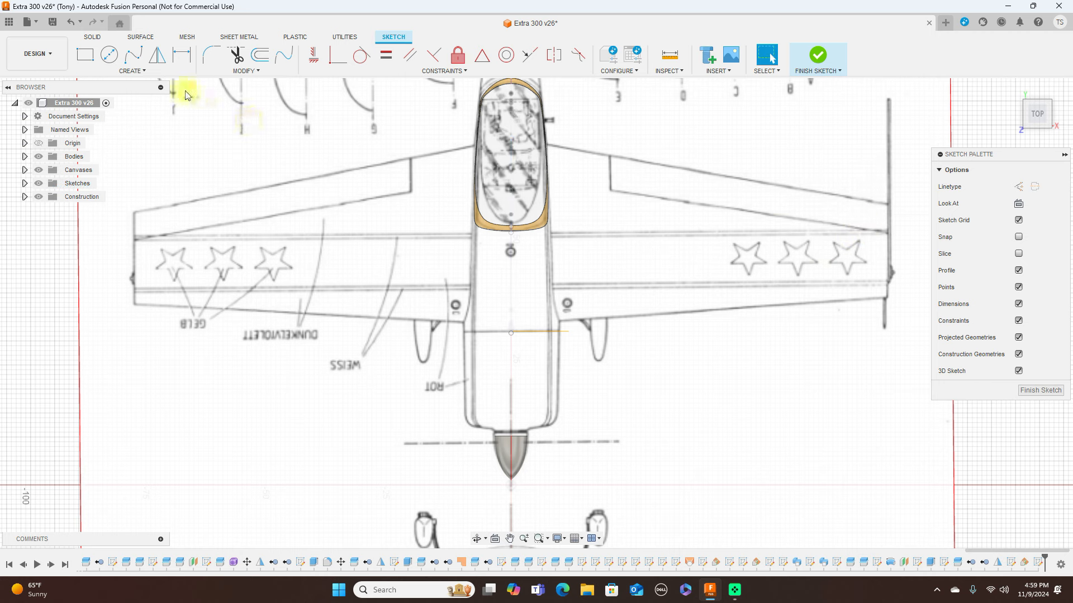
Draw a line about 79 mm long from the root airfoil's leading edge to the blueprint wingtip's leading-edge corner on the +X side.
{"action": "key", "text": "l"}
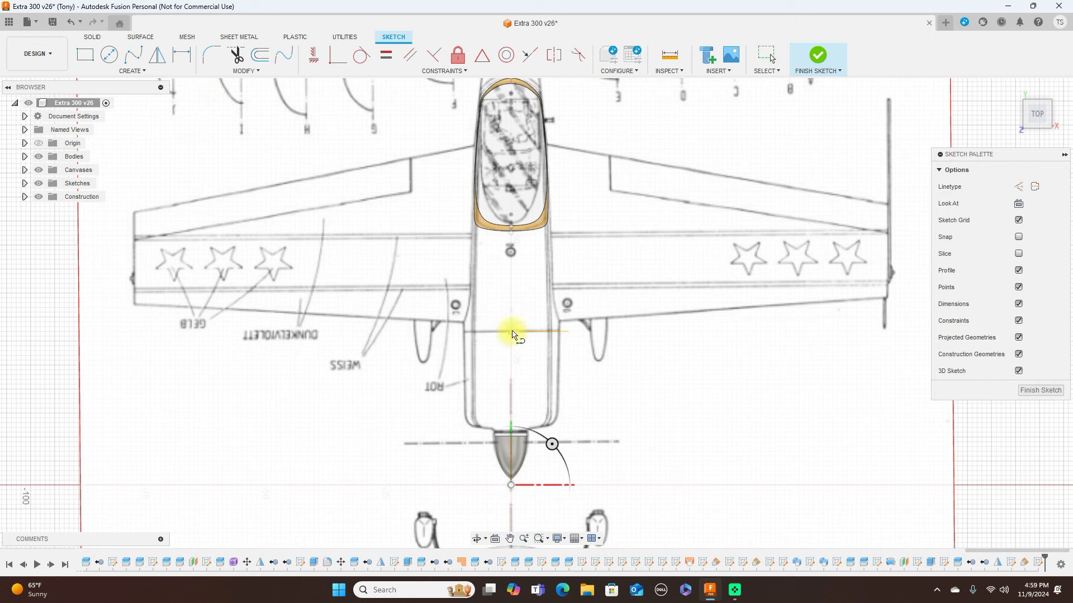
{"action": "scroll", "coordinate": [515, 334], "scroll_direction": "up", "scroll_amount": 5}
{"action": "left_click", "coordinate": [507, 335]}
{"action": "scroll", "coordinate": [628, 308], "scroll_direction": "down", "scroll_amount": 5}
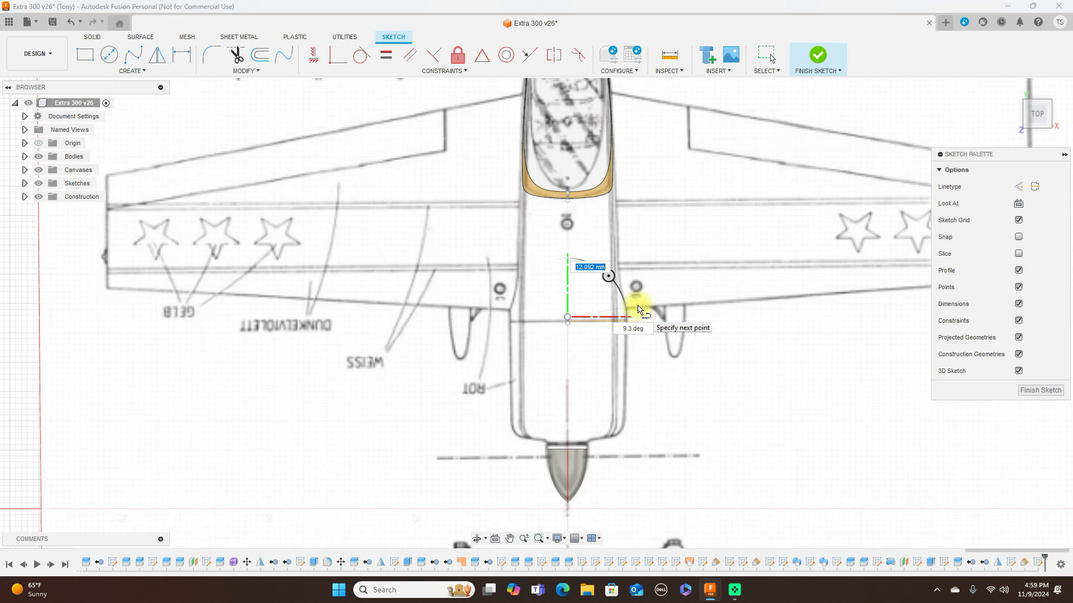
{"action": "middle_click_drag", "start_coordinate": [736, 312], "coordinate": [495, 326]}
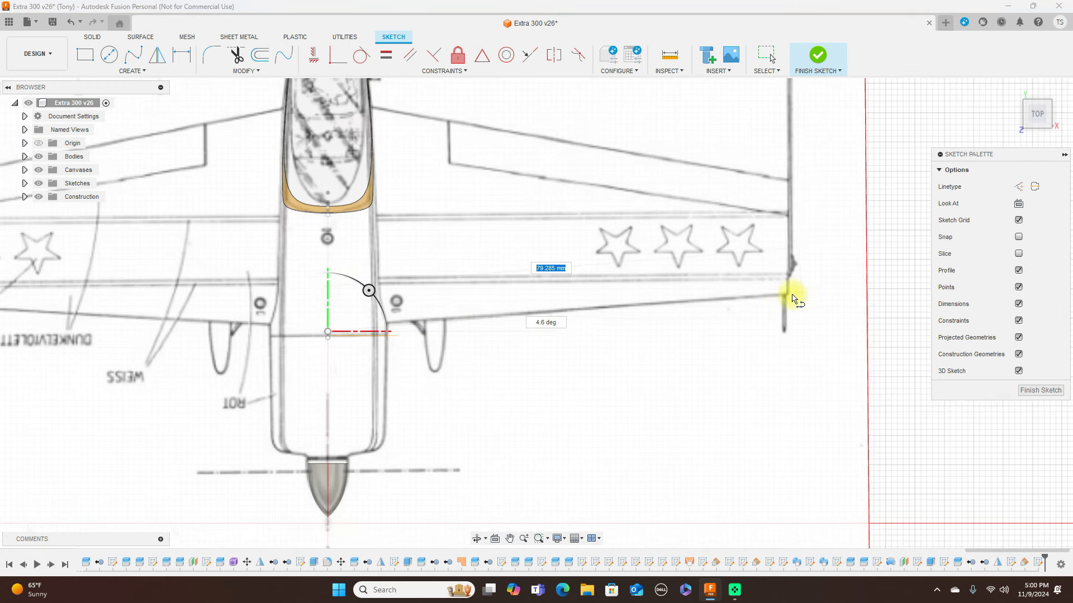
{"action": "left_click", "coordinate": [785, 294]}
{"action": "right_click", "coordinate": [785, 293]}
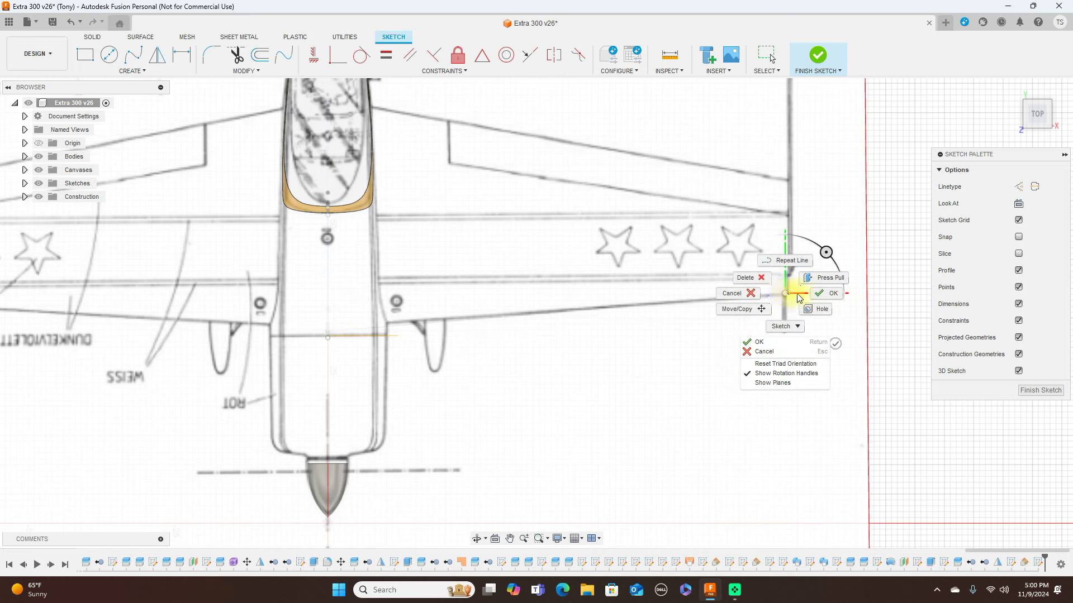
{"action": "left_click", "coordinate": [828, 294]}
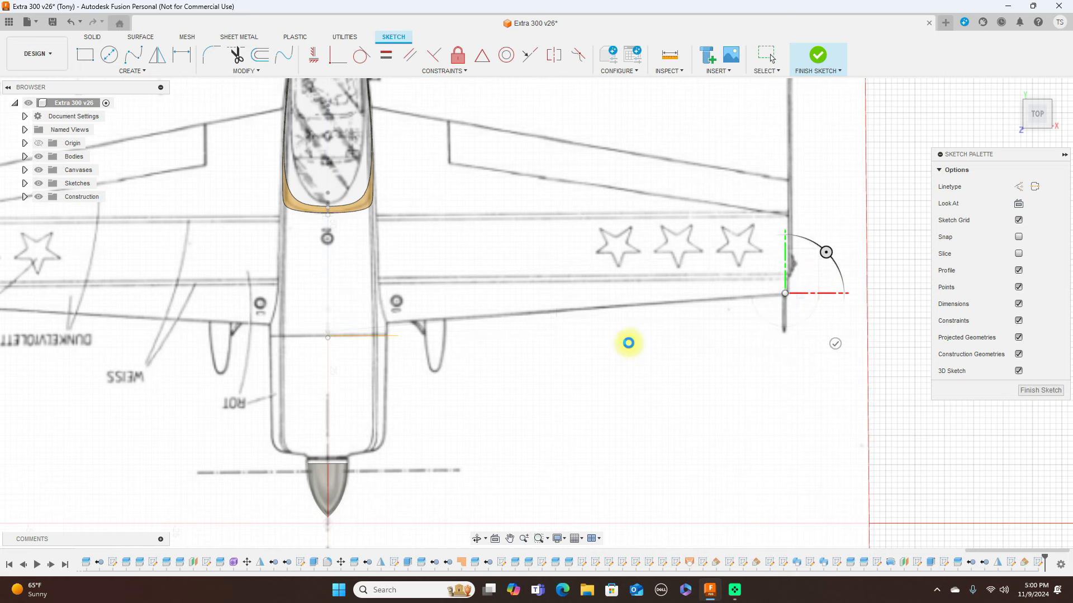
Hide the canvases and check the wing's leading-edge line from an angled view and from the top.
{"action": "scroll", "coordinate": [630, 344], "scroll_direction": "down", "scroll_amount": 2}
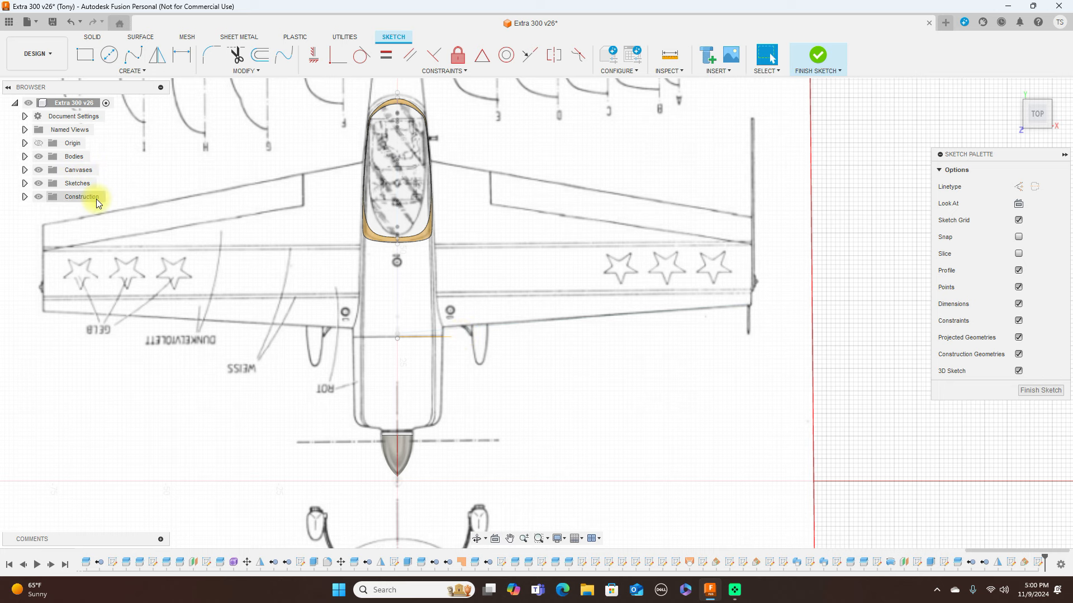
{"action": "left_click", "coordinate": [40, 170]}
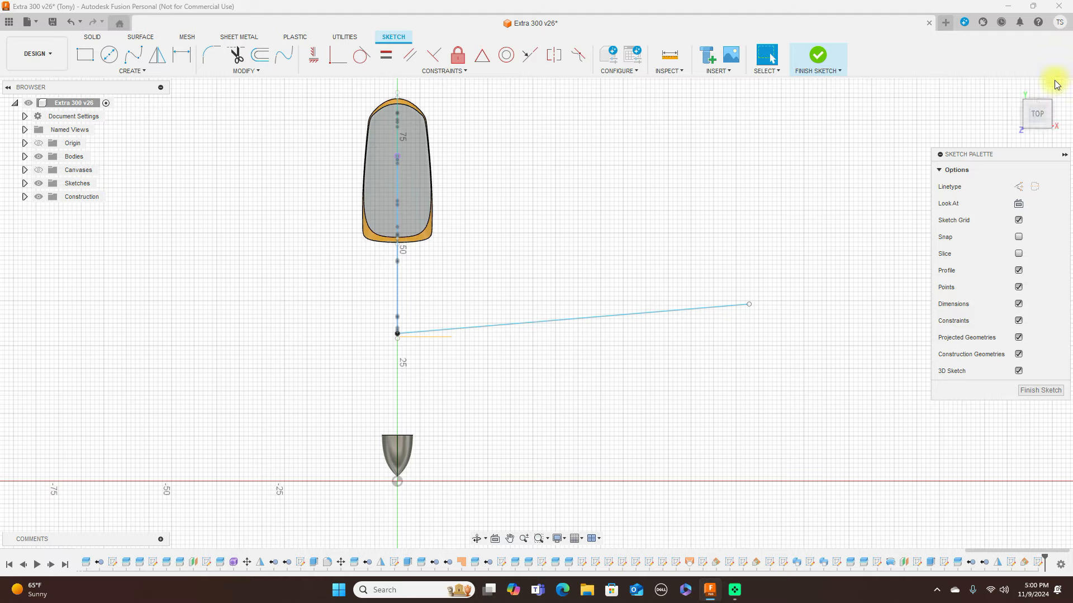
{"action": "left_click_drag", "start_coordinate": [1049, 128], "coordinate": [939, 72]}
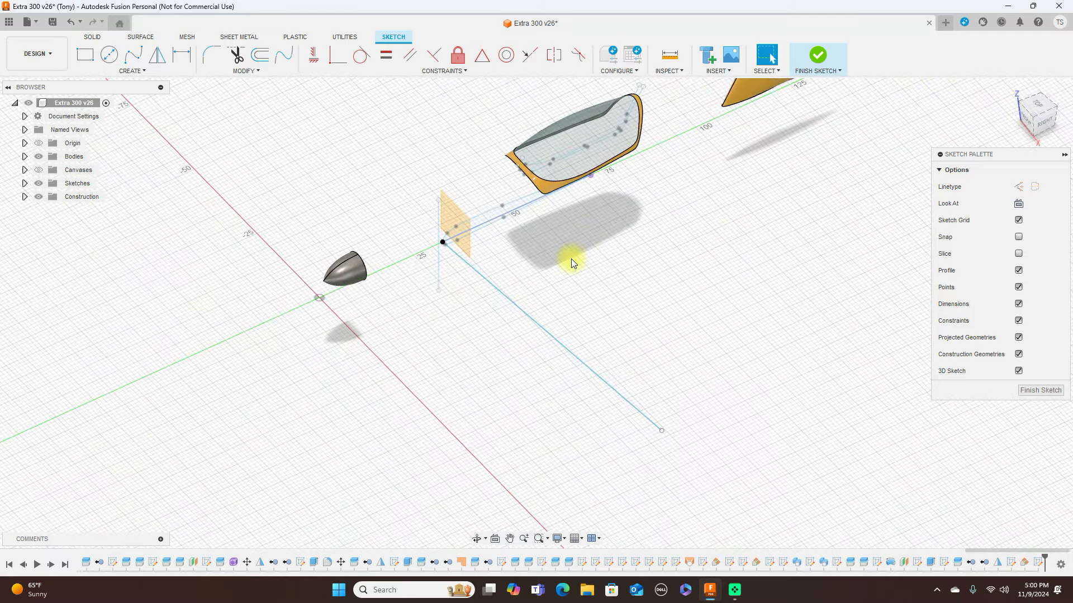
{"action": "scroll", "coordinate": [446, 242], "scroll_direction": "up", "scroll_amount": 5}
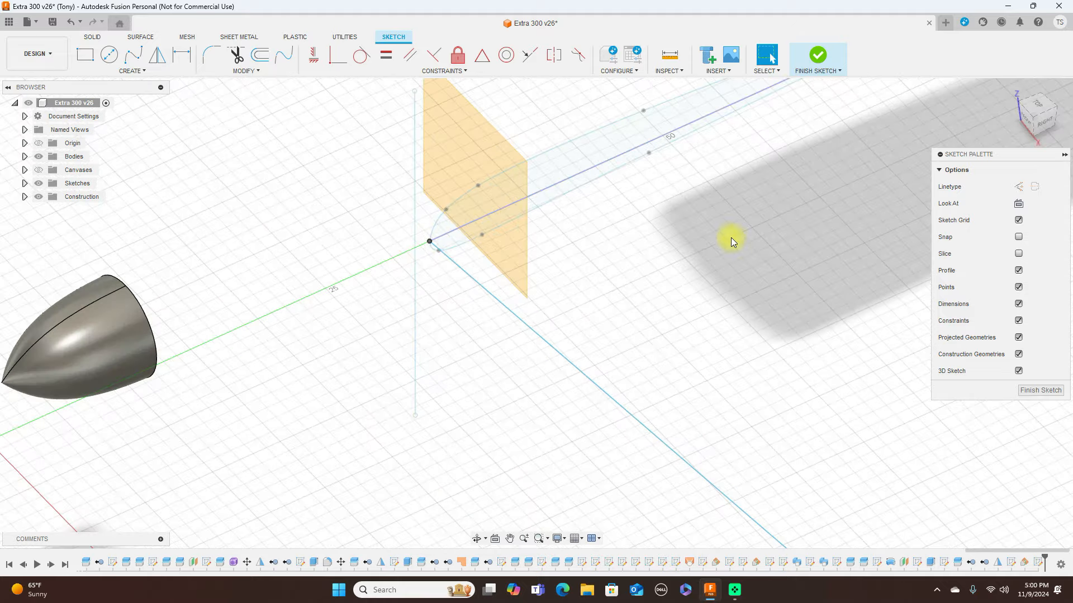
{"action": "left_click", "coordinate": [1041, 107]}
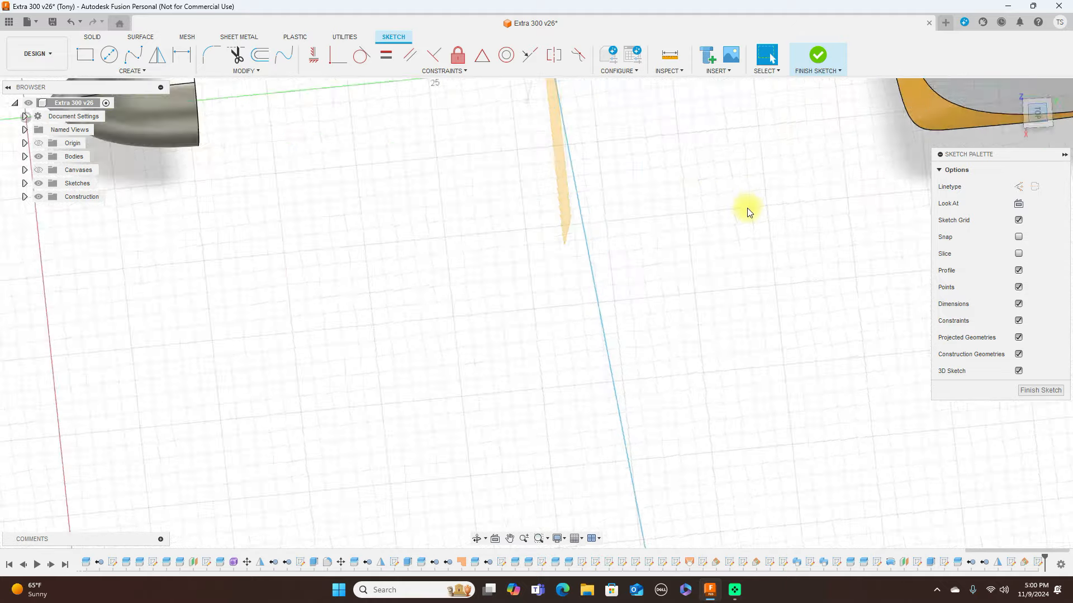
{"action": "scroll", "coordinate": [705, 254], "scroll_direction": "down", "scroll_amount": 2}
{"action": "middle_click_drag", "start_coordinate": [788, 269], "coordinate": [698, 244]}
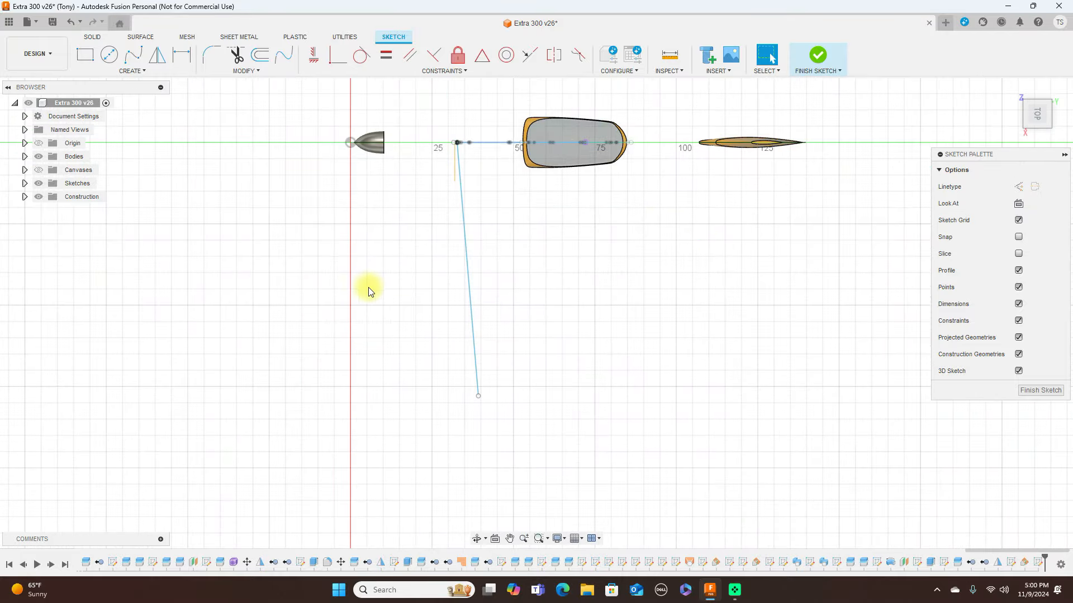
{"action": "left_click", "coordinate": [37, 169]}
{"action": "scroll", "coordinate": [595, 299], "scroll_direction": "up", "scroll_amount": 1}
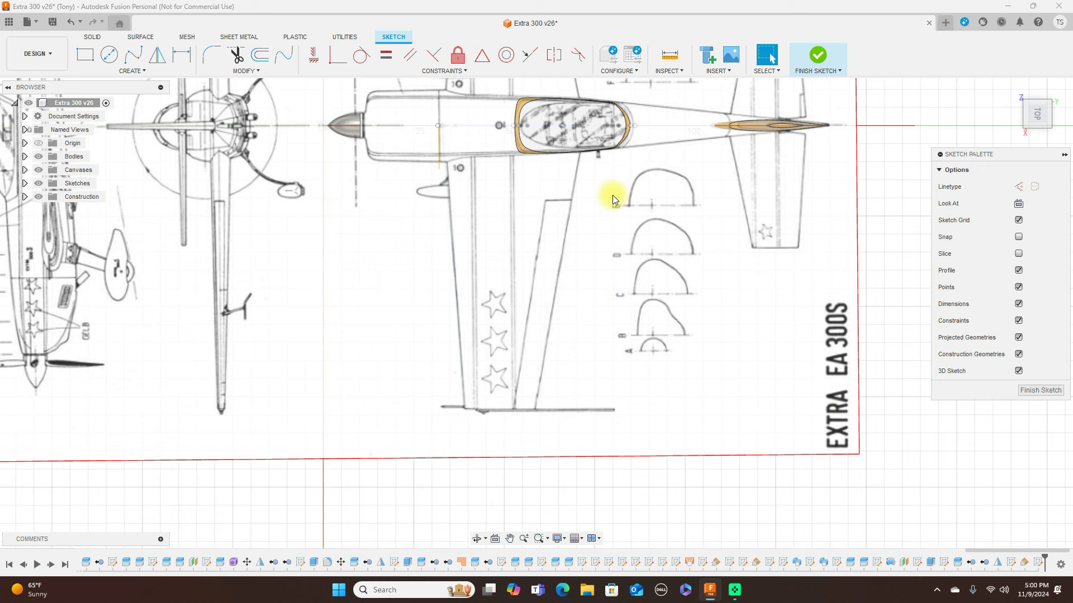
{"action": "key", "text": "l"}
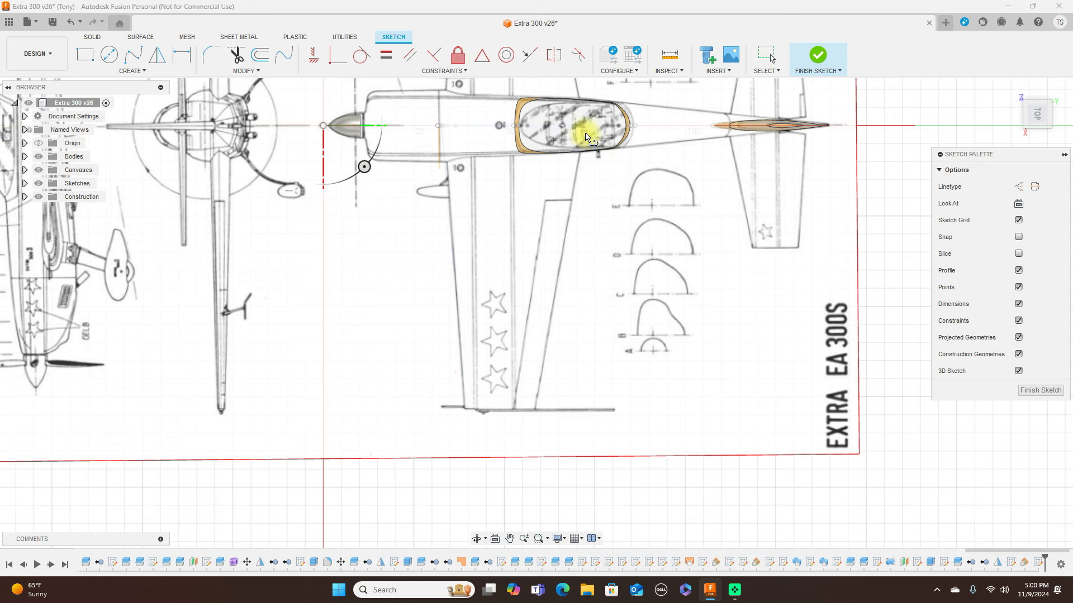
{"action": "scroll", "coordinate": [588, 126], "scroll_direction": "up", "scroll_amount": 6}
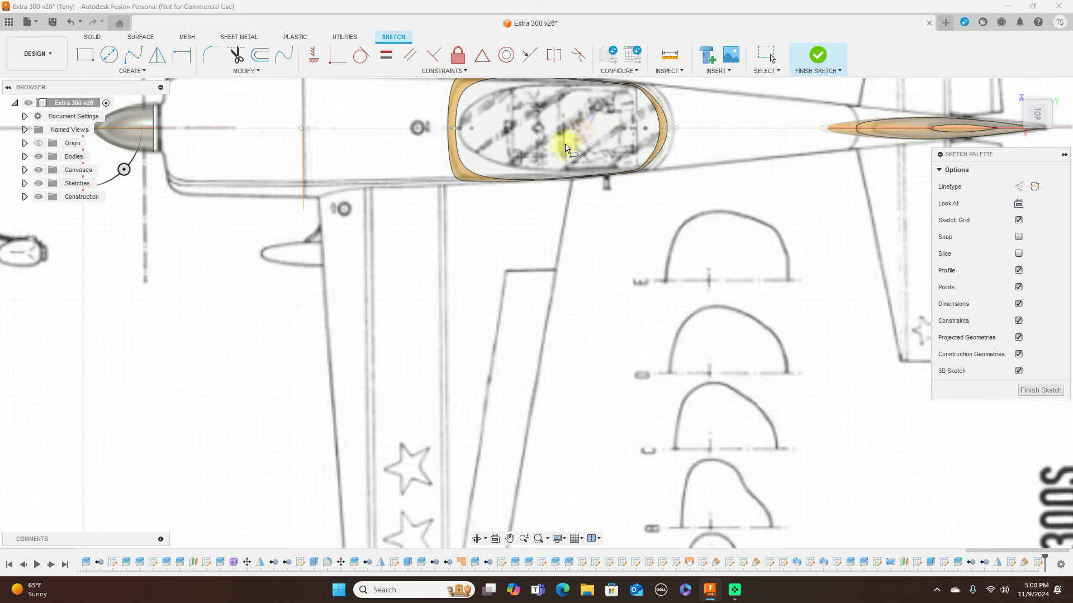
{"action": "scroll", "coordinate": [311, 209], "scroll_direction": "down", "scroll_amount": 3}
{"action": "left_click", "coordinate": [157, 211]}
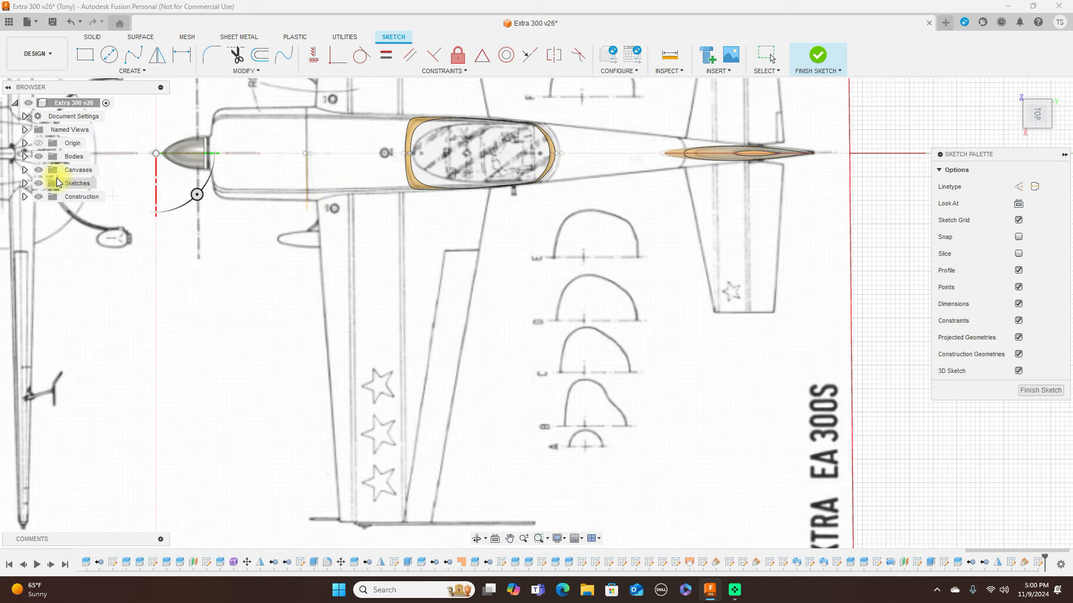
{"action": "left_click", "coordinate": [40, 171]}
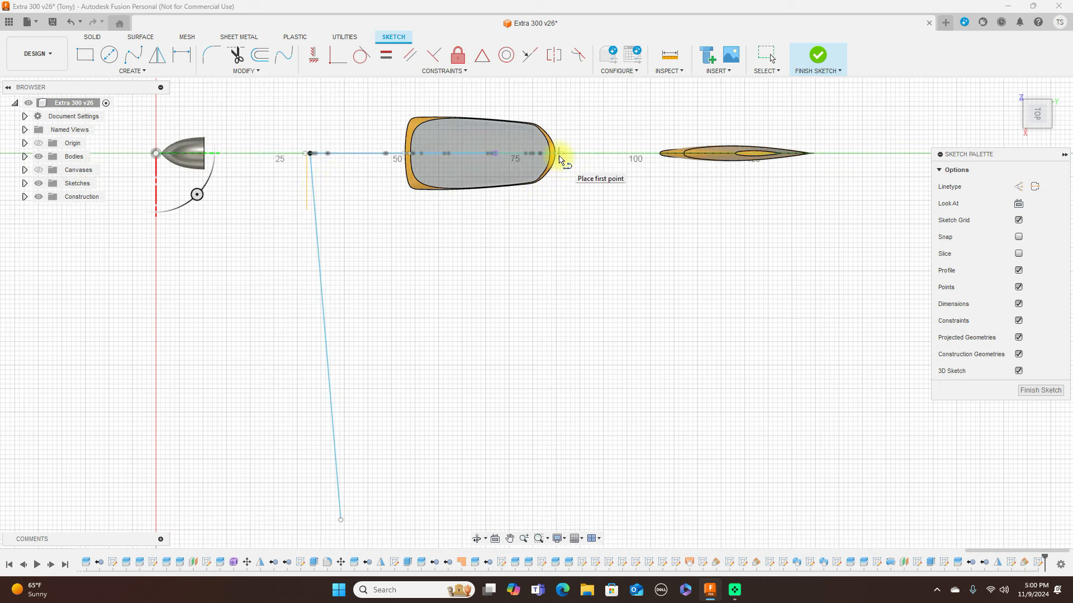
{"action": "scroll", "coordinate": [562, 162], "scroll_direction": "up", "scroll_amount": 5}
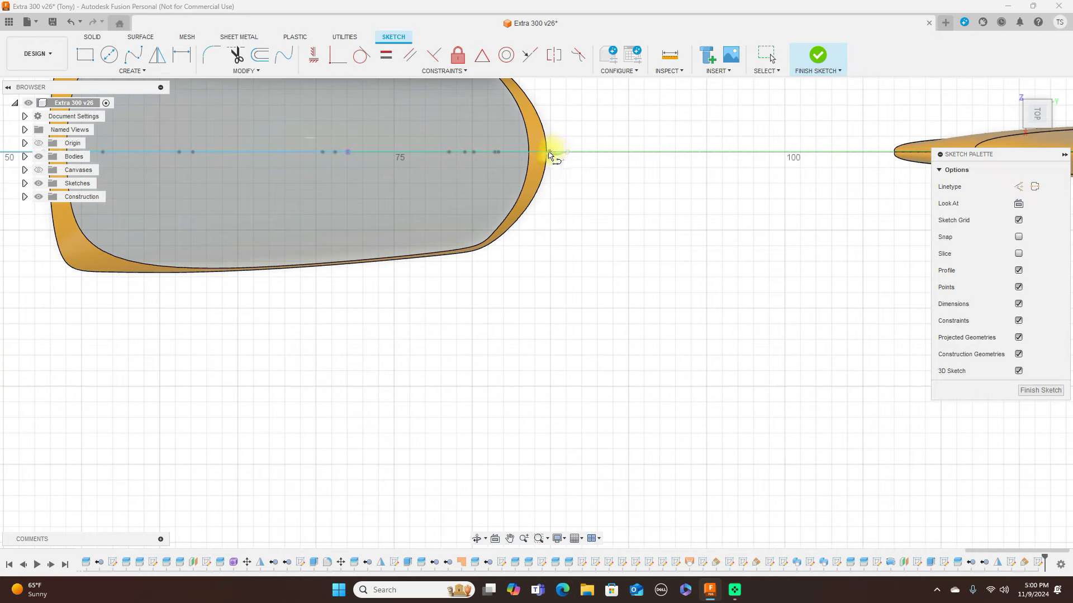
{"action": "scroll", "coordinate": [552, 159], "scroll_direction": "up", "scroll_amount": 2}
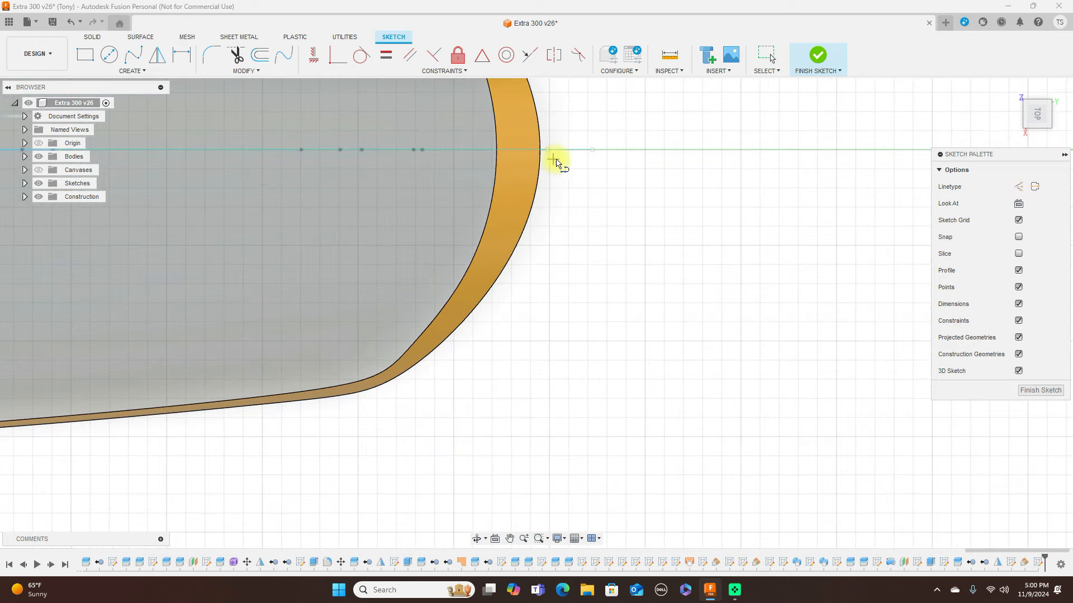
{"action": "scroll", "coordinate": [565, 168], "scroll_direction": "down", "scroll_amount": 4}
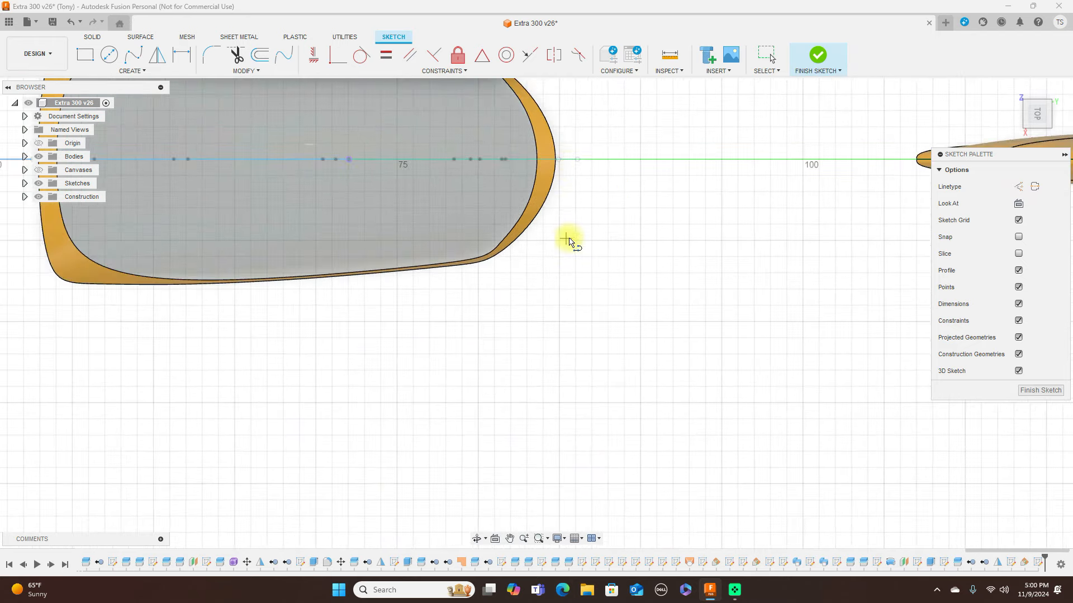
{"action": "scroll", "coordinate": [569, 239], "scroll_direction": "down", "scroll_amount": 1}
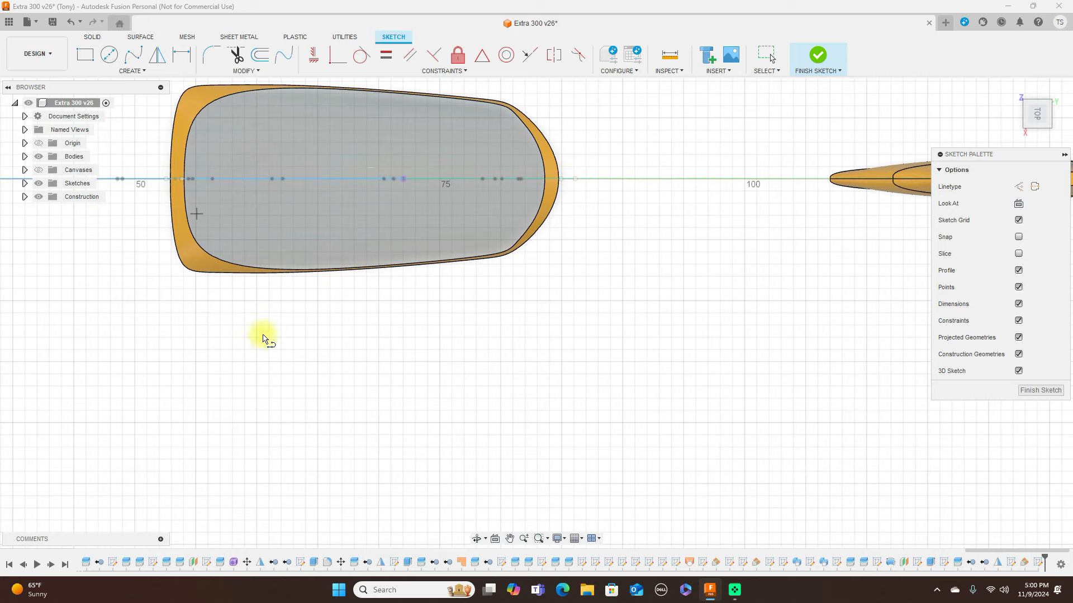
{"action": "scroll", "coordinate": [273, 337], "scroll_direction": "down", "scroll_amount": 2}
{"action": "middle_click_drag", "start_coordinate": [273, 336], "coordinate": [443, 296]}
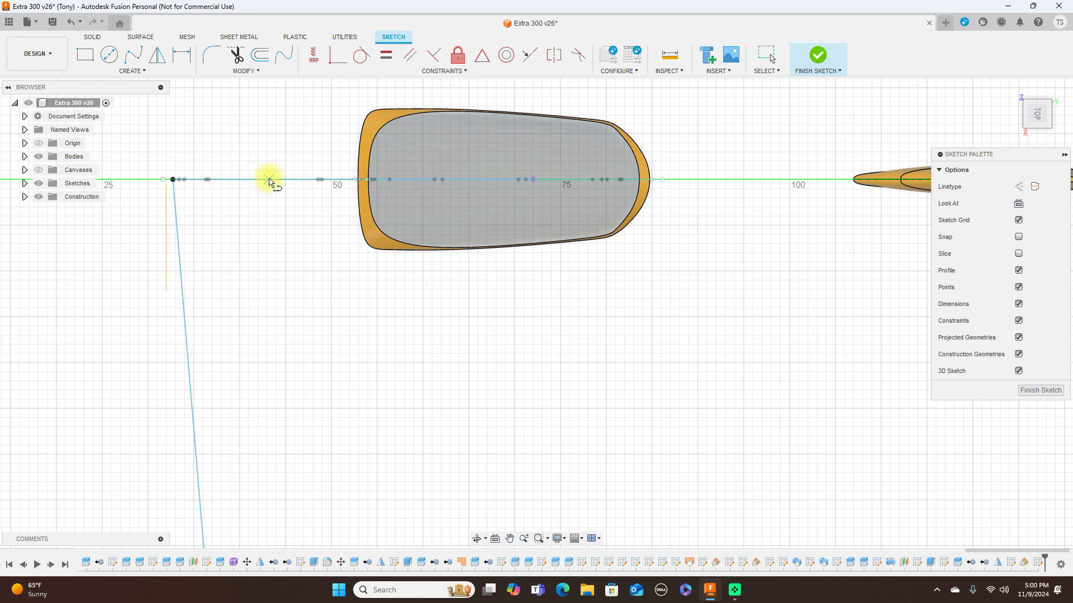
{"action": "right_click", "coordinate": [283, 221]}
{"action": "left_click", "coordinate": [246, 227]}
Hide the canvases and the bodies to expose the root airfoil's trailing-edge point in the sketch.
{"action": "scroll", "coordinate": [252, 218], "scroll_direction": "down", "scroll_amount": 5}
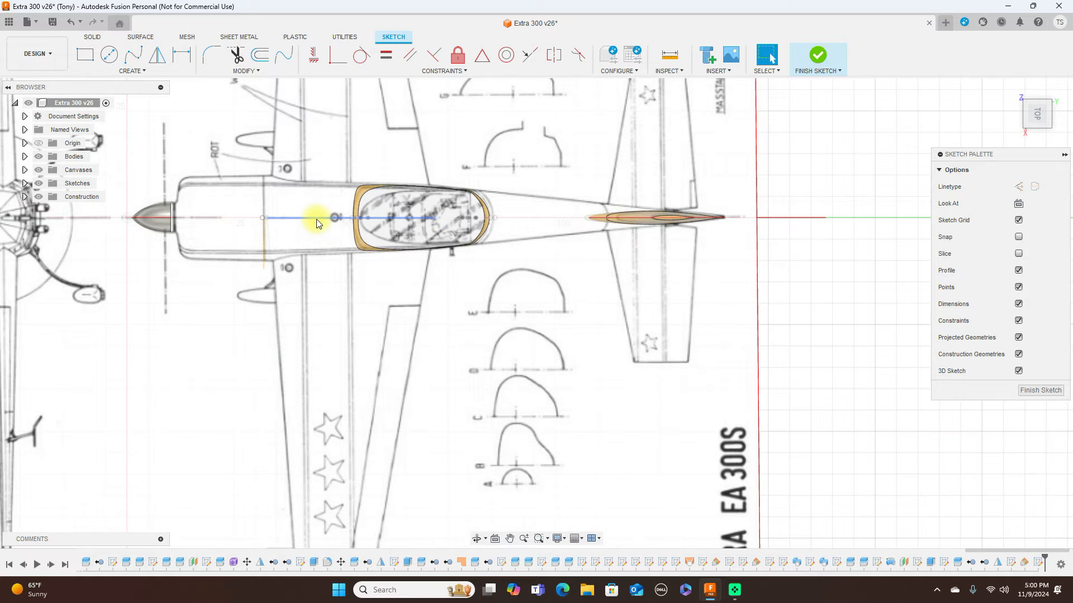
{"action": "scroll", "coordinate": [335, 219], "scroll_direction": "up", "scroll_amount": 5}
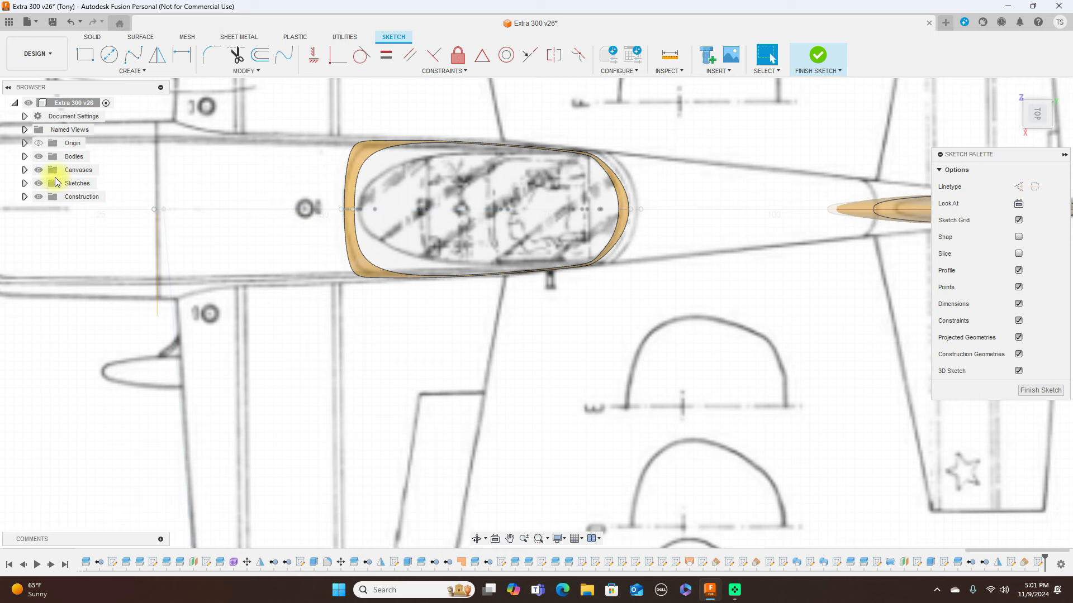
{"action": "left_click", "coordinate": [39, 170]}
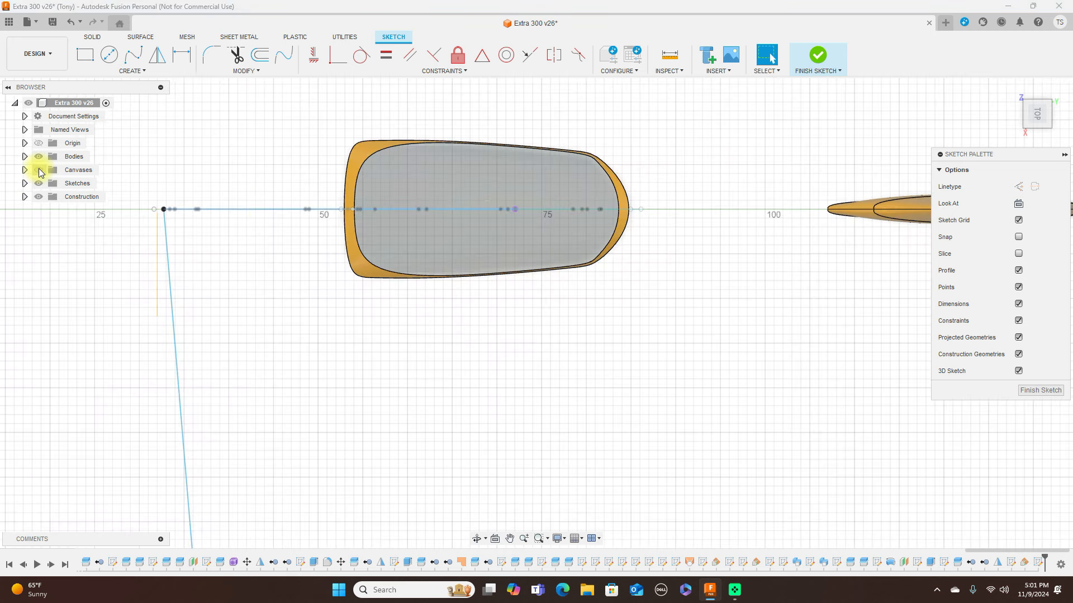
{"action": "left_click", "coordinate": [38, 156]}
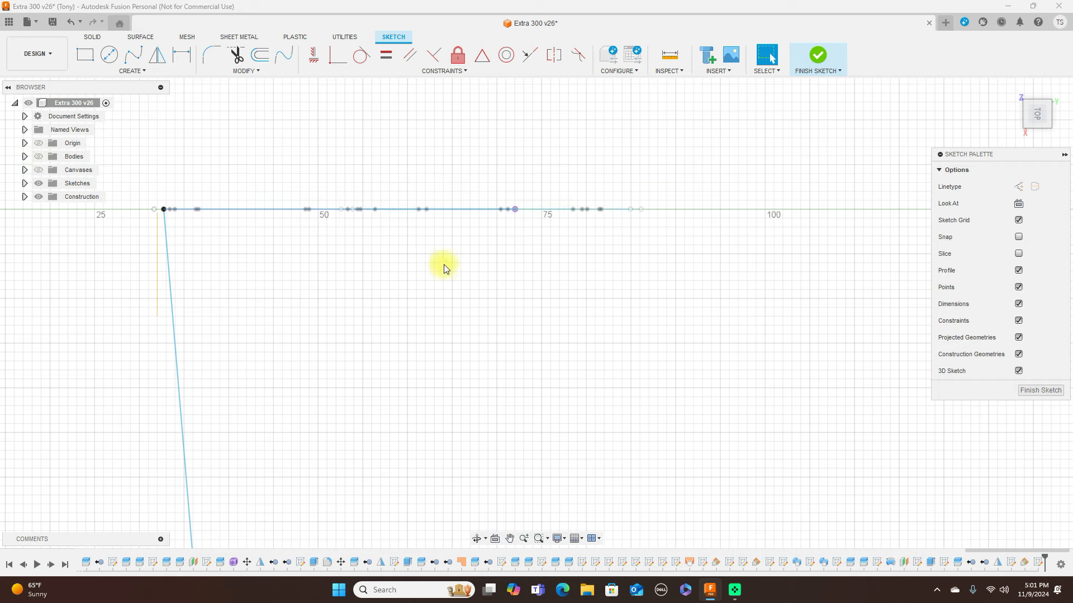
{"action": "scroll", "coordinate": [462, 269], "scroll_direction": "up", "scroll_amount": 1}
{"action": "scroll", "coordinate": [461, 269], "scroll_direction": "down", "scroll_amount": 2}
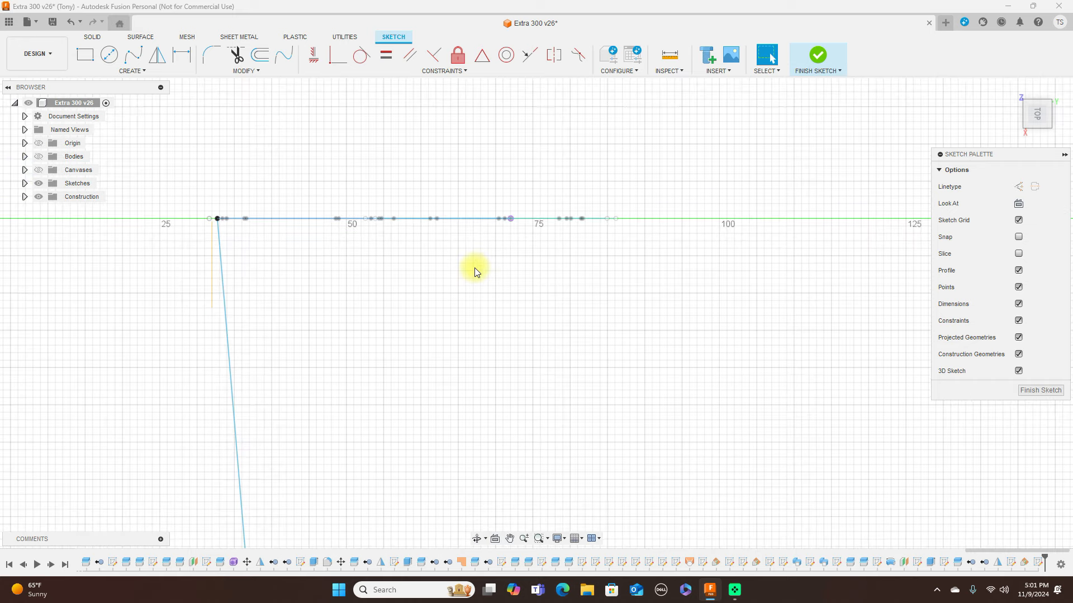
Draw a line about 80 mm long from the root airfoil's trailing edge to the blueprint wingtip's trailing-edge corner on the +X side, and finish the sketch.
{"action": "key", "text": "l"}
{"action": "scroll", "coordinate": [556, 310], "scroll_direction": "down", "scroll_amount": 3}
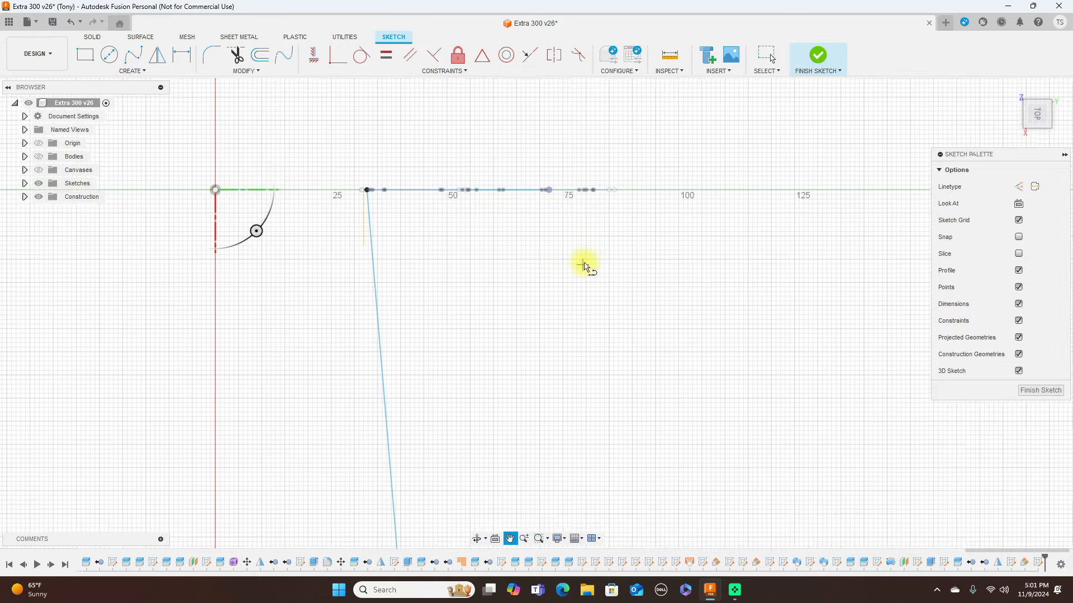
{"action": "left_click", "coordinate": [550, 193]}
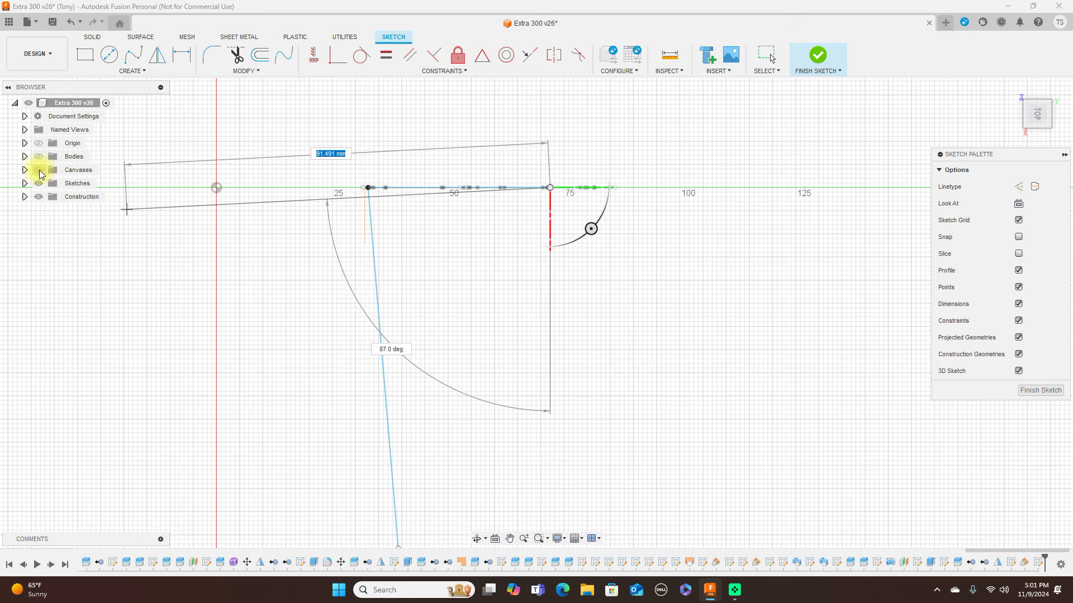
{"action": "left_click", "coordinate": [39, 171]}
{"action": "scroll", "coordinate": [529, 350], "scroll_direction": "down", "scroll_amount": 2}
{"action": "middle_click_drag", "start_coordinate": [541, 325], "coordinate": [594, 246]}
{"action": "scroll", "coordinate": [592, 243], "scroll_direction": "up", "scroll_amount": 3}
{"action": "scroll", "coordinate": [575, 321], "scroll_direction": "down", "scroll_amount": 1}
{"action": "middle_click_drag", "start_coordinate": [605, 322], "coordinate": [622, 268]}
{"action": "scroll", "coordinate": [582, 335], "scroll_direction": "up", "scroll_amount": 1}
{"action": "scroll", "coordinate": [558, 376], "scroll_direction": "up", "scroll_amount": 1}
{"action": "scroll", "coordinate": [565, 402], "scroll_direction": "up", "scroll_amount": 2}
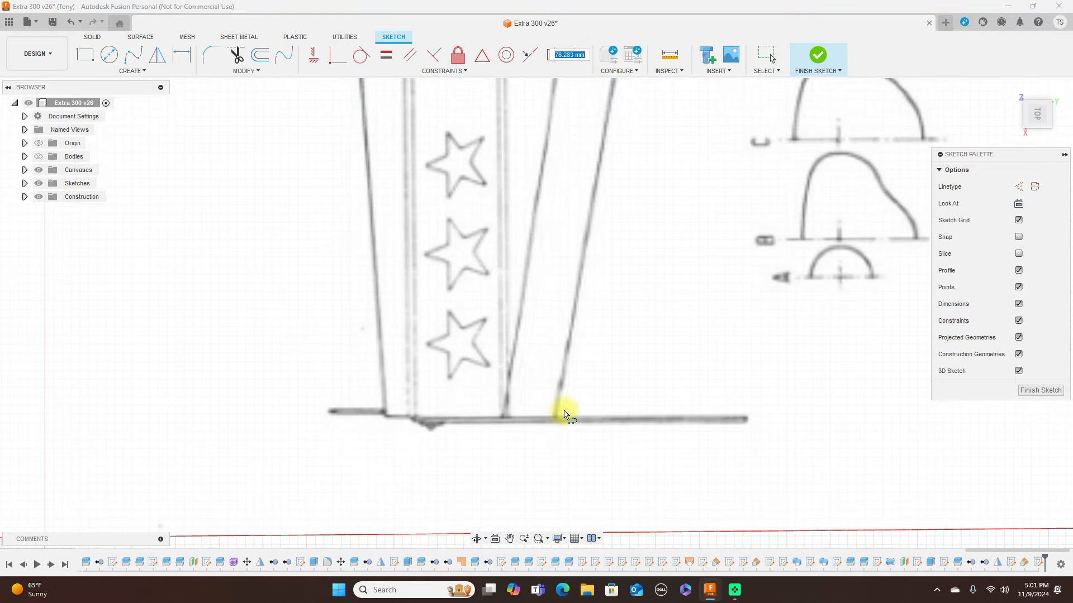
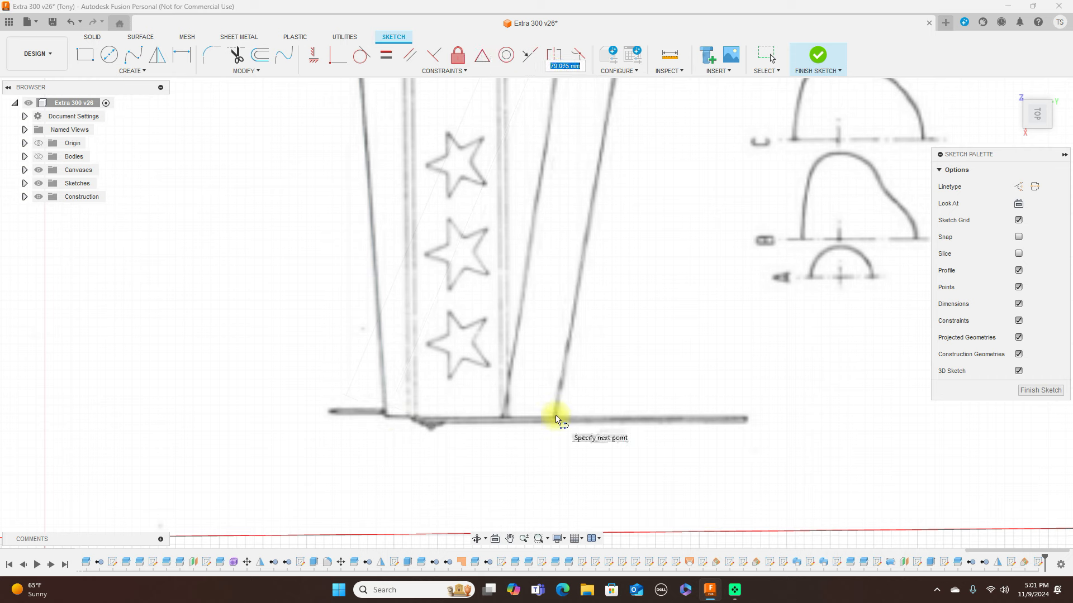
{"action": "left_click", "coordinate": [557, 416]}
{"action": "right_click", "coordinate": [557, 416]}
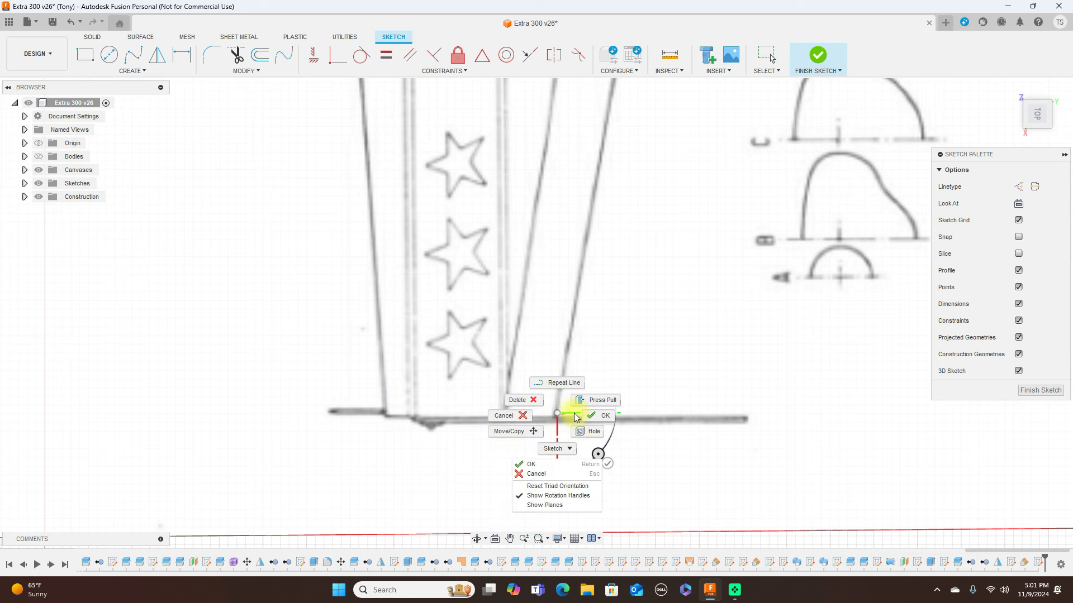
{"action": "left_click", "coordinate": [592, 417]}
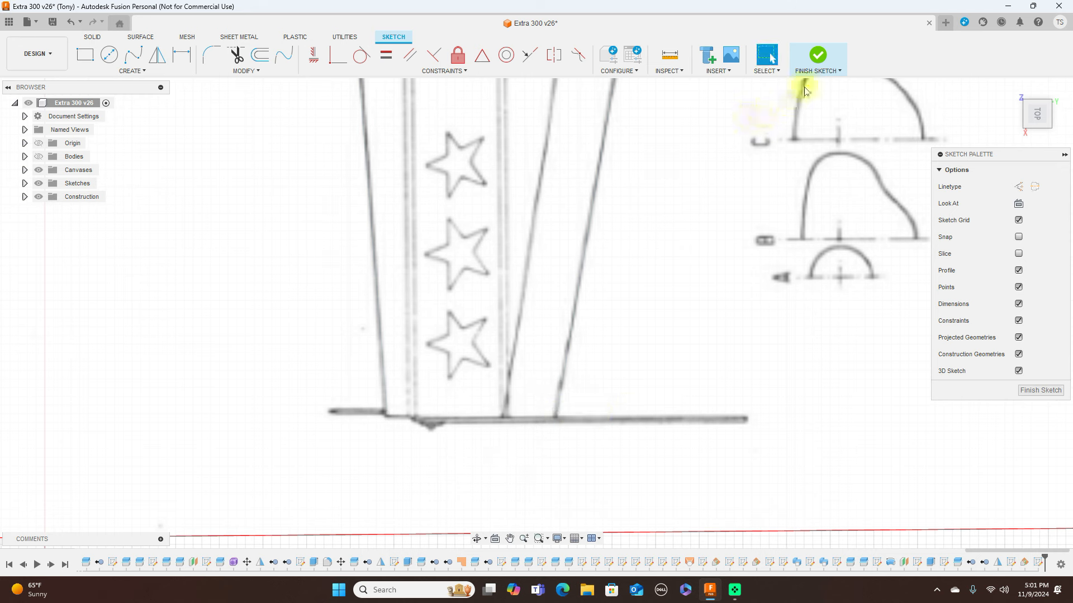
{"action": "left_click", "coordinate": [821, 59]}
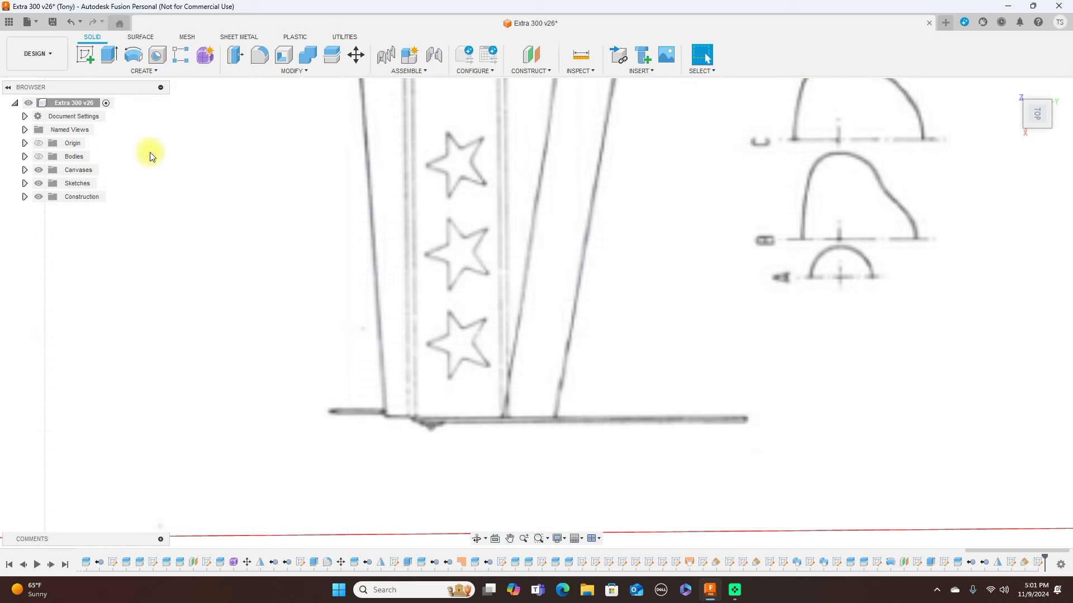
{"action": "left_click", "coordinate": [26, 185]}
{"action": "scroll", "coordinate": [74, 278], "scroll_direction": "down", "scroll_amount": 3}
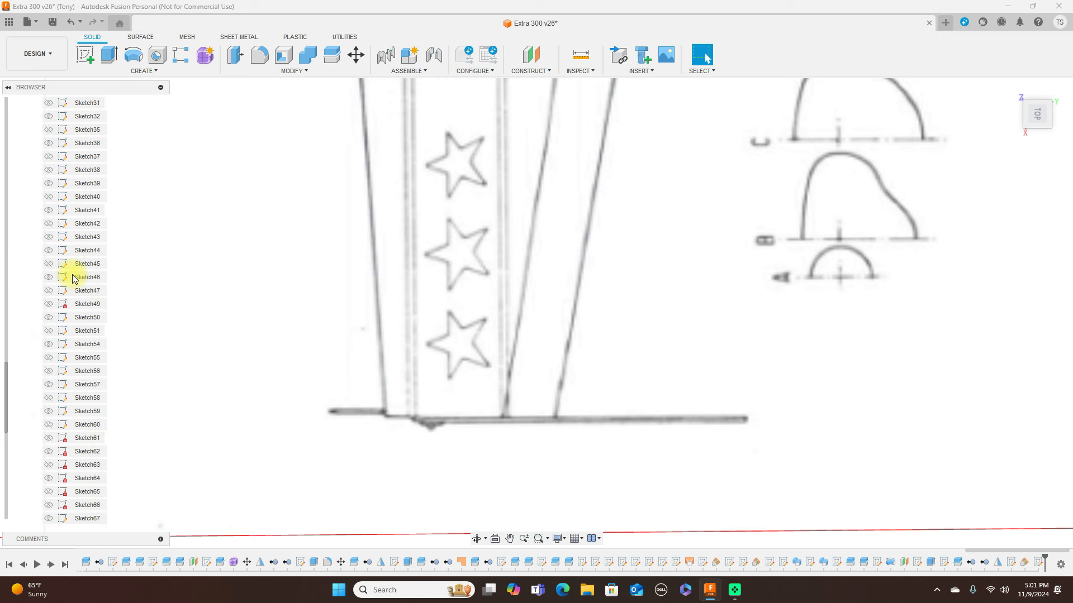
{"action": "scroll", "coordinate": [81, 272], "scroll_direction": "up", "scroll_amount": 9}
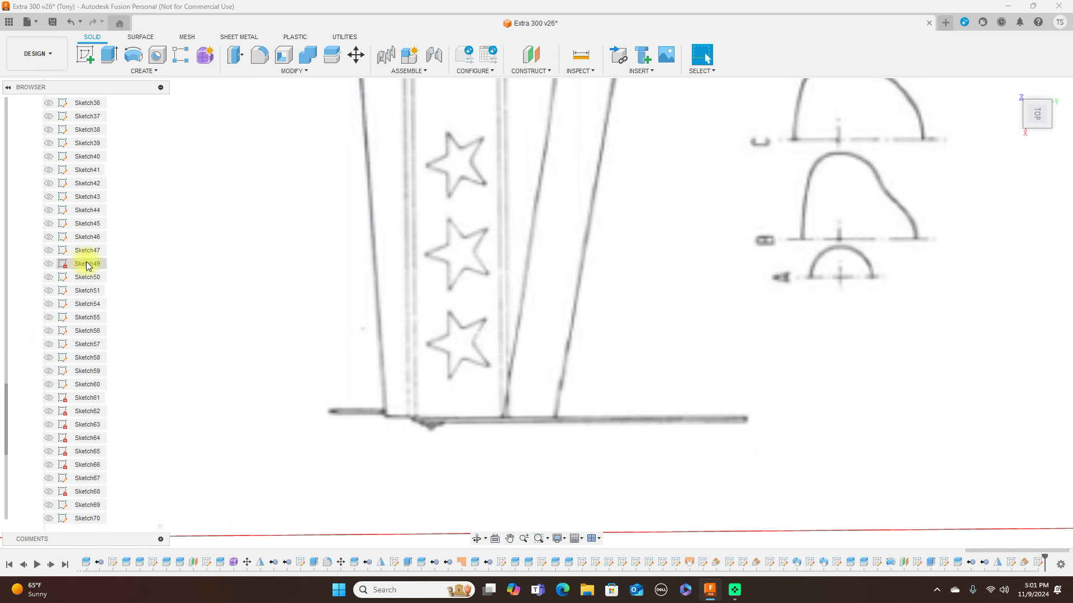
{"action": "scroll", "coordinate": [96, 246], "scroll_direction": "up", "scroll_amount": 9}
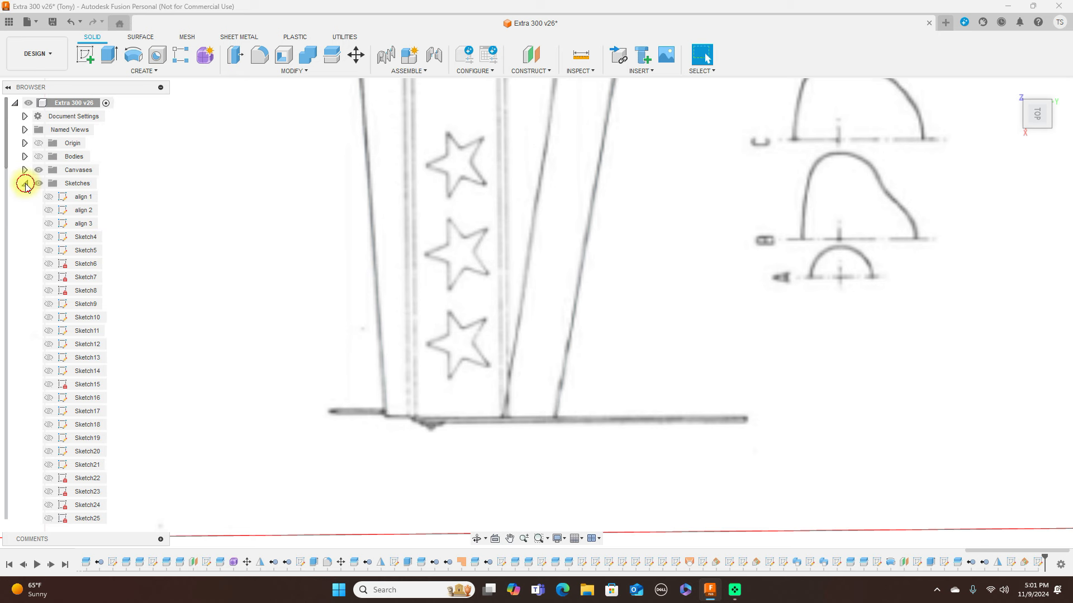
{"action": "left_click", "coordinate": [26, 185]}
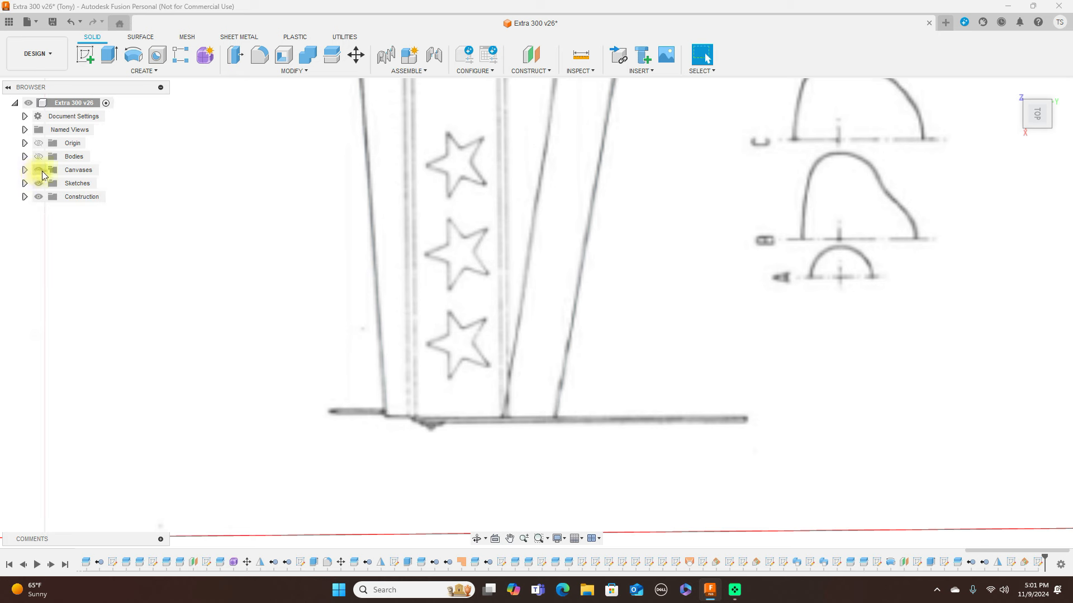
Hide the canvases and check the wing's leading-edge and trailing-edge lines from an angled view.
{"action": "left_click", "coordinate": [40, 171]}
{"action": "scroll", "coordinate": [489, 319], "scroll_direction": "down", "scroll_amount": 3}
{"action": "middle_click_drag", "start_coordinate": [626, 268], "coordinate": [673, 383]}
{"action": "mouse_move", "coordinate": [1047, 133]}
{"action": "left_mouse_down"}
{"action": "mouse_move", "coordinate": [1066, 79]}
{"action": "mouse_move", "coordinate": [12, 79]}
{"action": "left_mouse_up"}
{"action": "scroll", "coordinate": [732, 391], "scroll_direction": "up", "scroll_amount": 2}
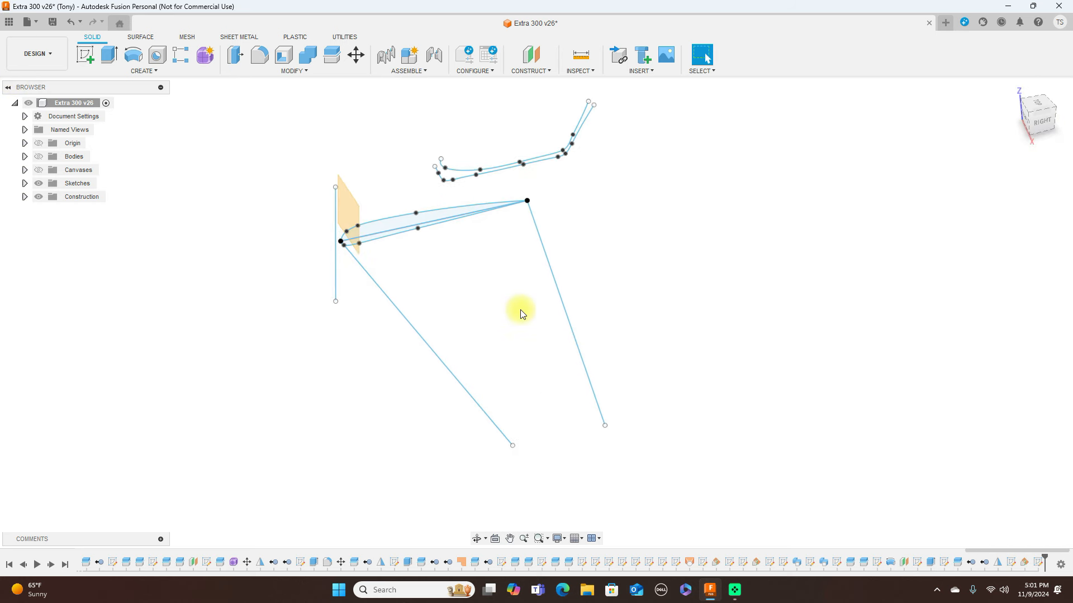
Start a surface Sweep of type Path + Guide Rail with the extent set to Full Extents.
{"action": "left_click", "coordinate": [142, 38]}
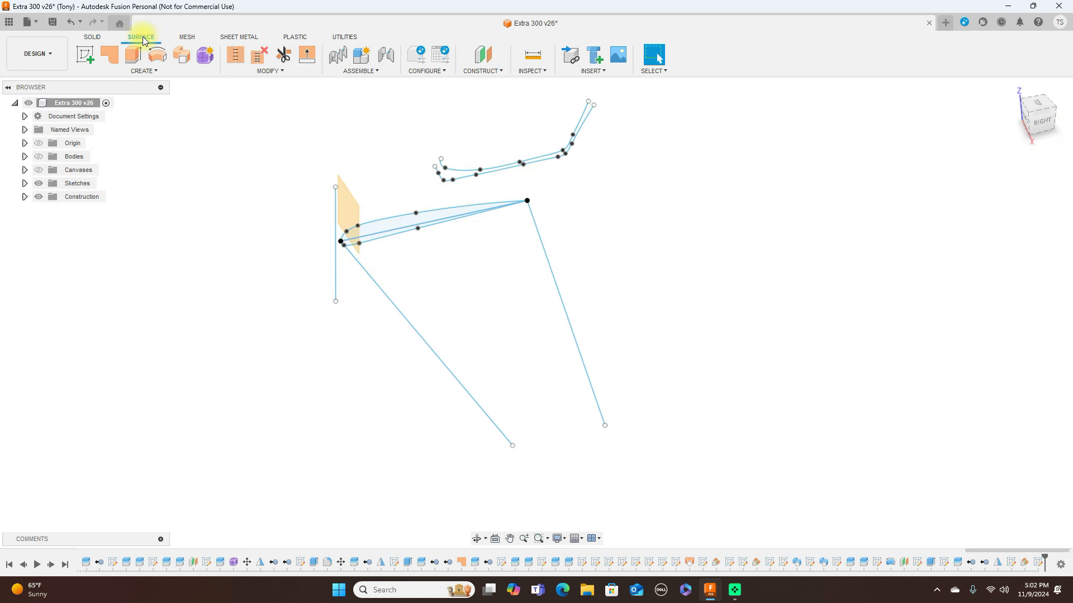
{"action": "left_click", "coordinate": [149, 71]}
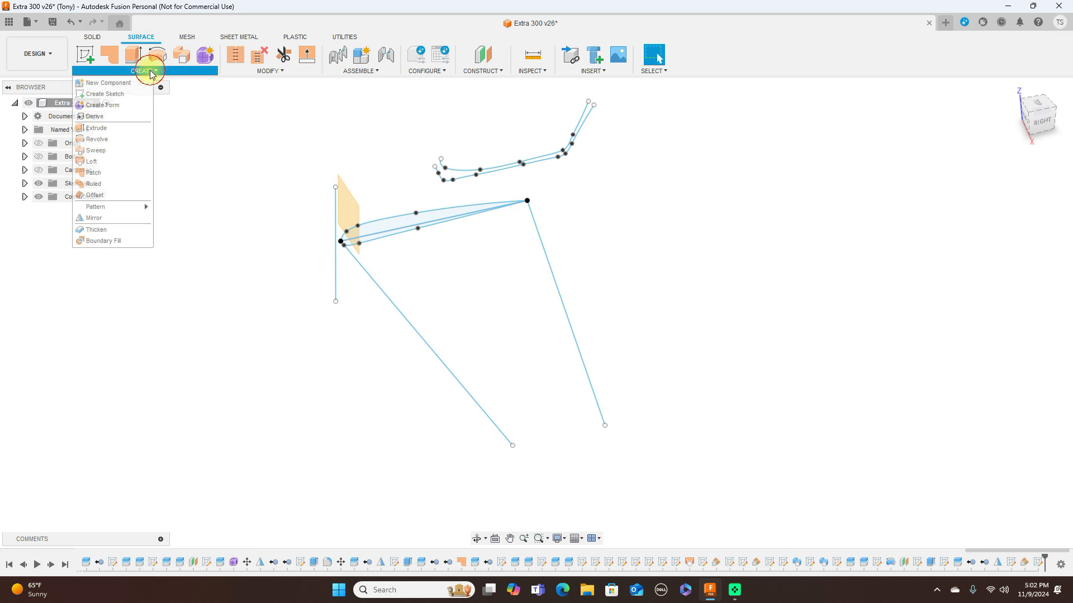
{"action": "left_click", "coordinate": [104, 152]}
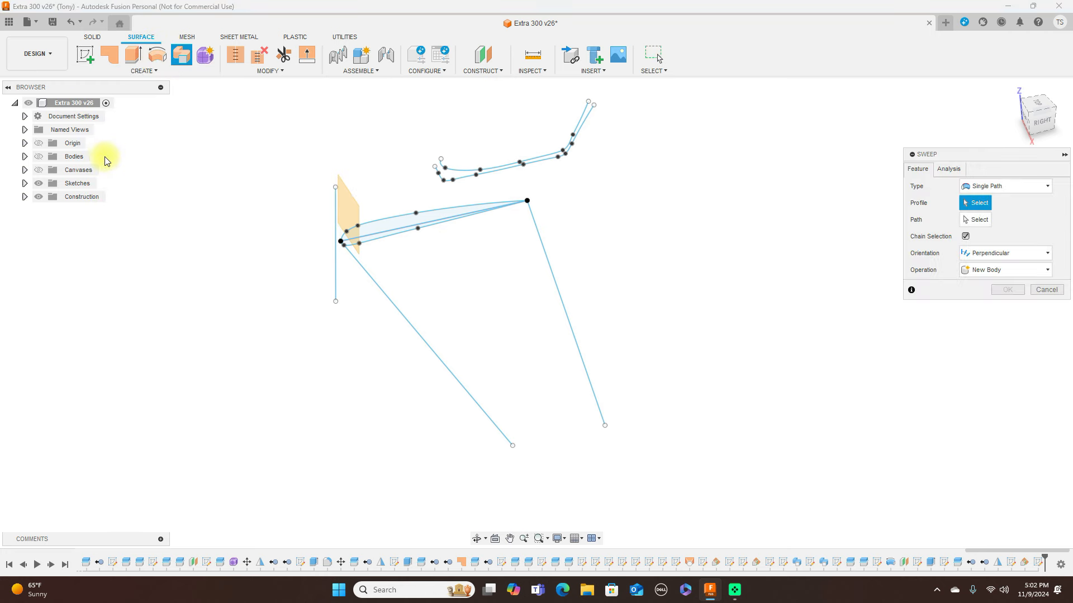
{"action": "left_click", "coordinate": [1044, 186]}
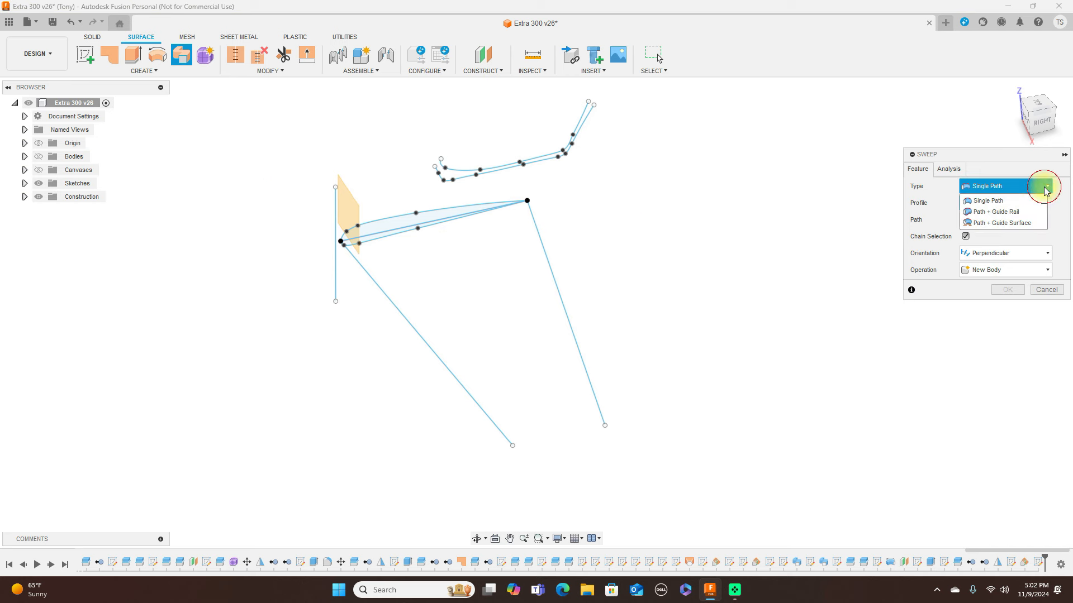
{"action": "left_click", "coordinate": [1015, 212]}
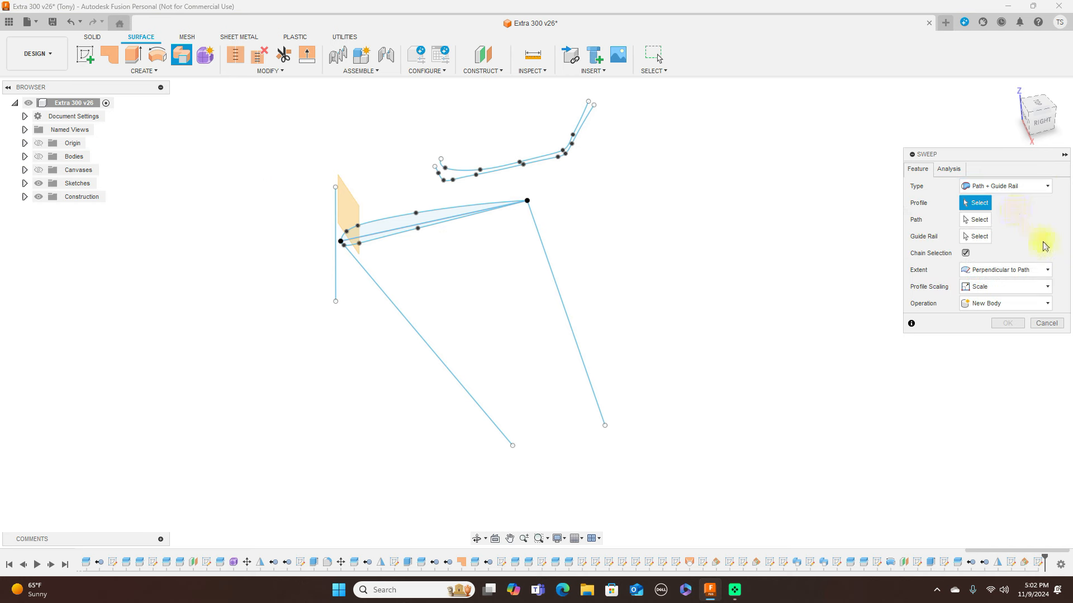
{"action": "left_click", "coordinate": [1047, 269]}
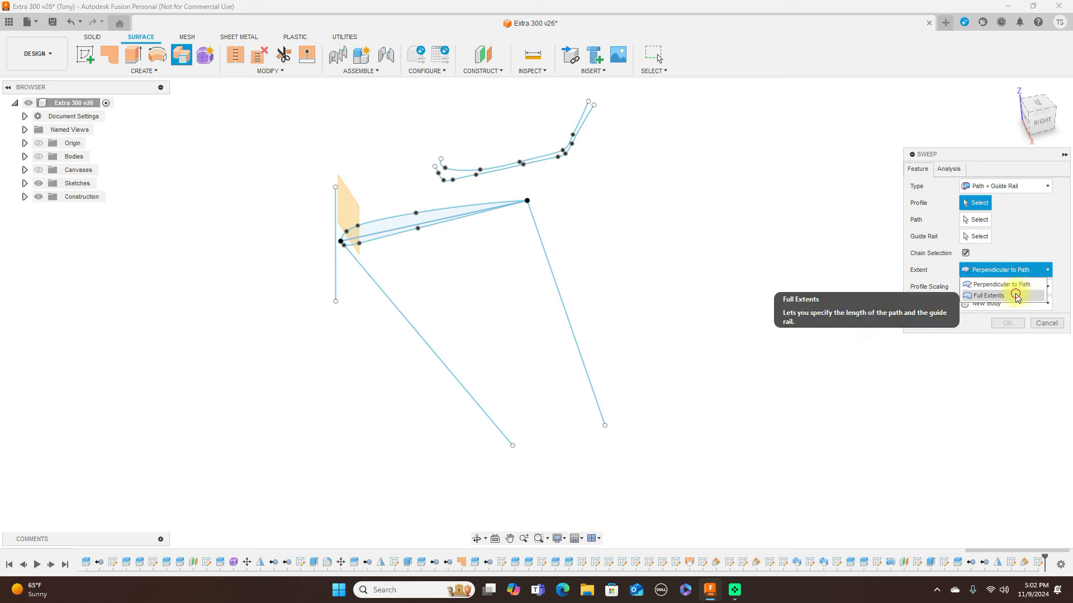
{"action": "left_click", "coordinate": [1016, 296]}
Sweep both halves of the root airfoil profile along the leading-edge line, using the trailing-edge line as guide rail, into a new body.
{"action": "scroll", "coordinate": [397, 241], "scroll_direction": "up", "scroll_amount": 1}
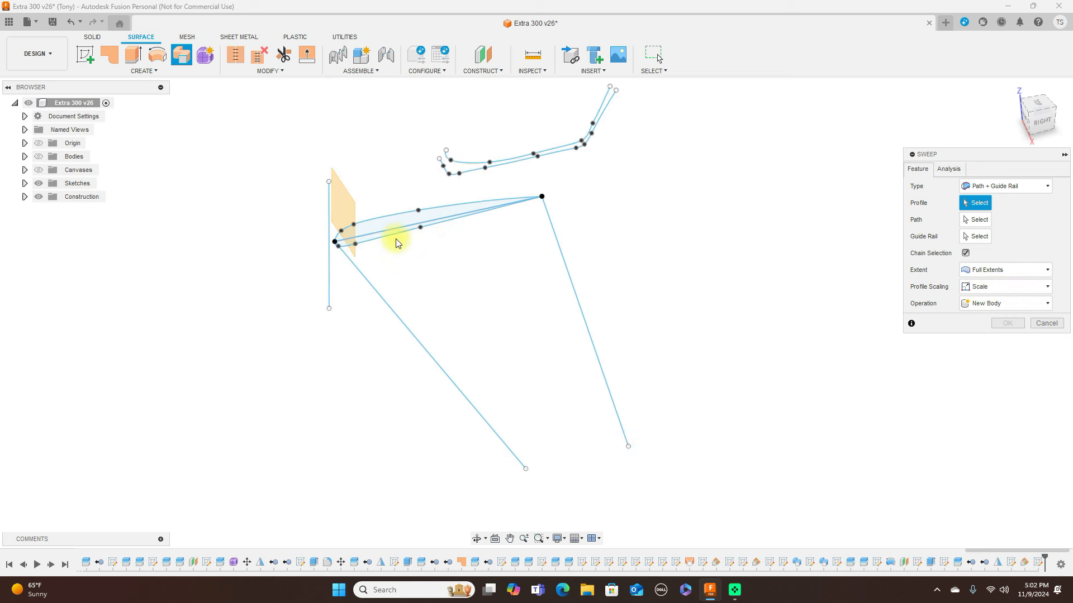
{"action": "scroll", "coordinate": [397, 242], "scroll_direction": "up", "scroll_amount": 2}
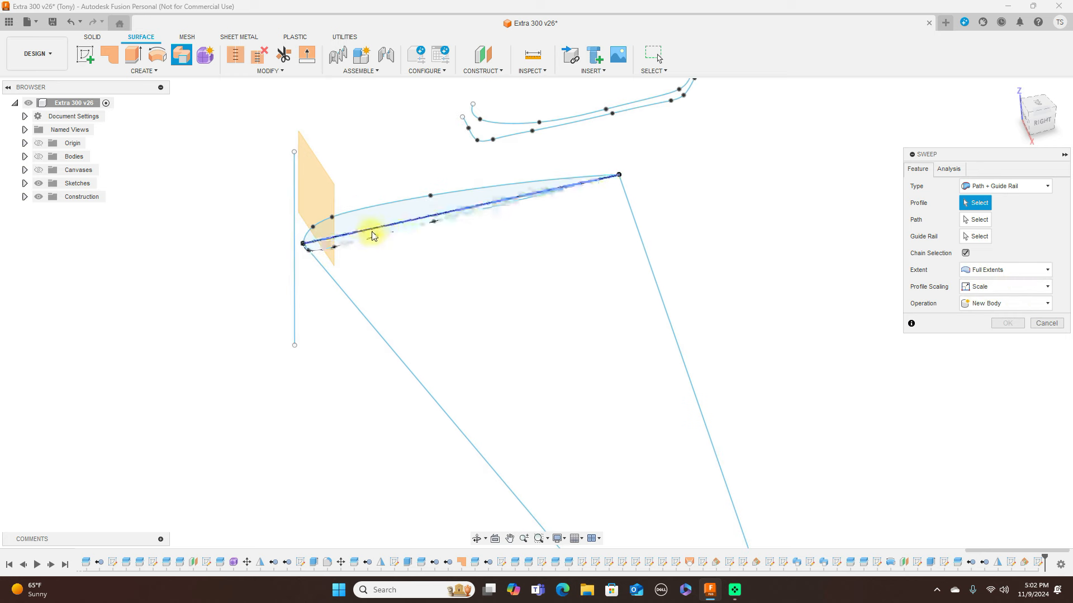
{"action": "left_click", "coordinate": [366, 231]}
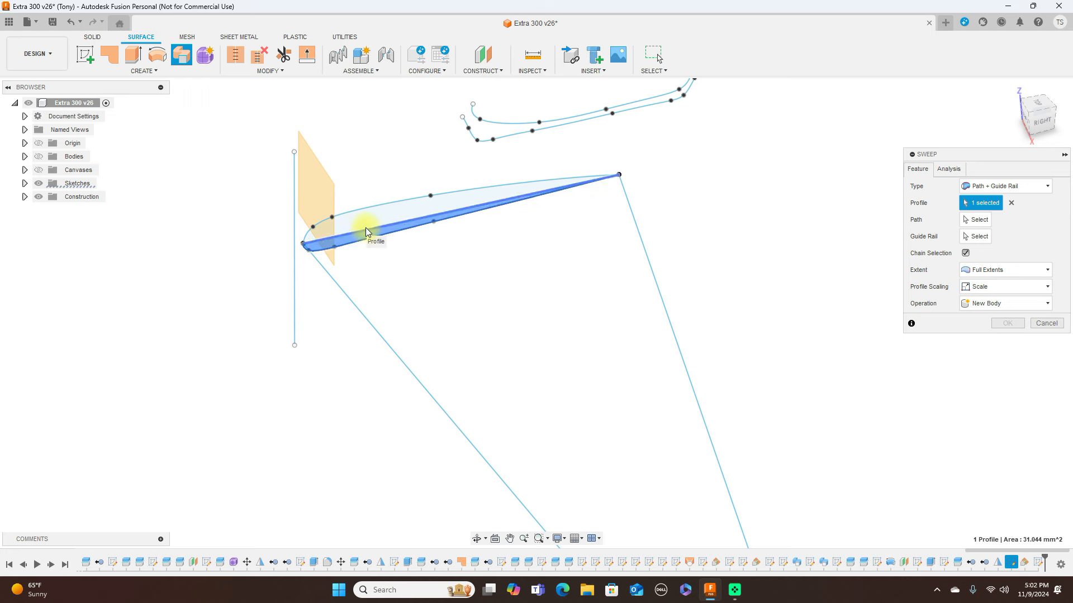
{"action": "left_click", "coordinate": [367, 226]}
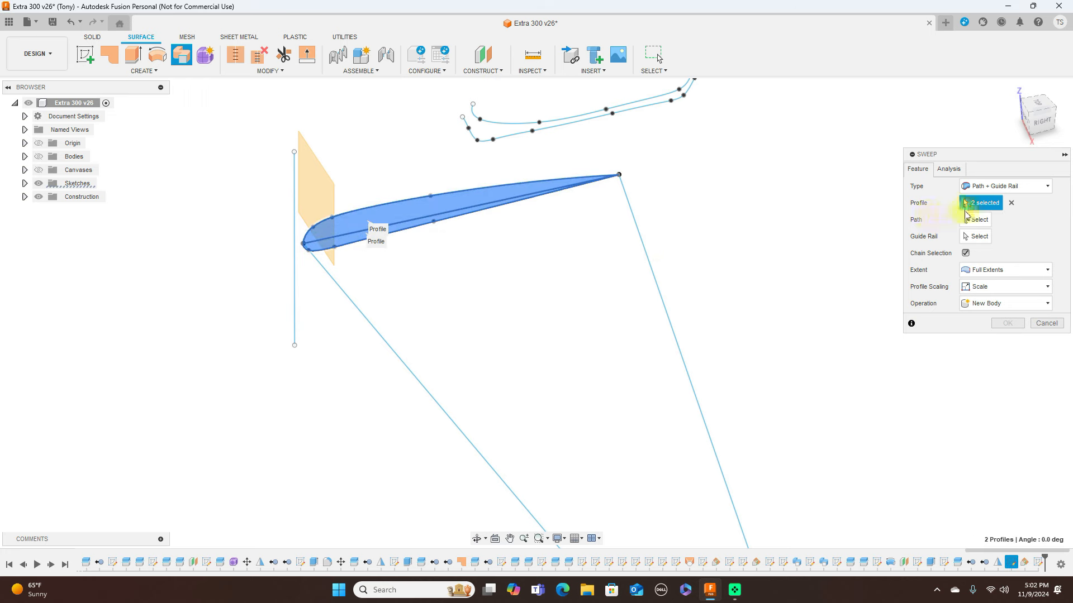
{"action": "left_click", "coordinate": [976, 221]}
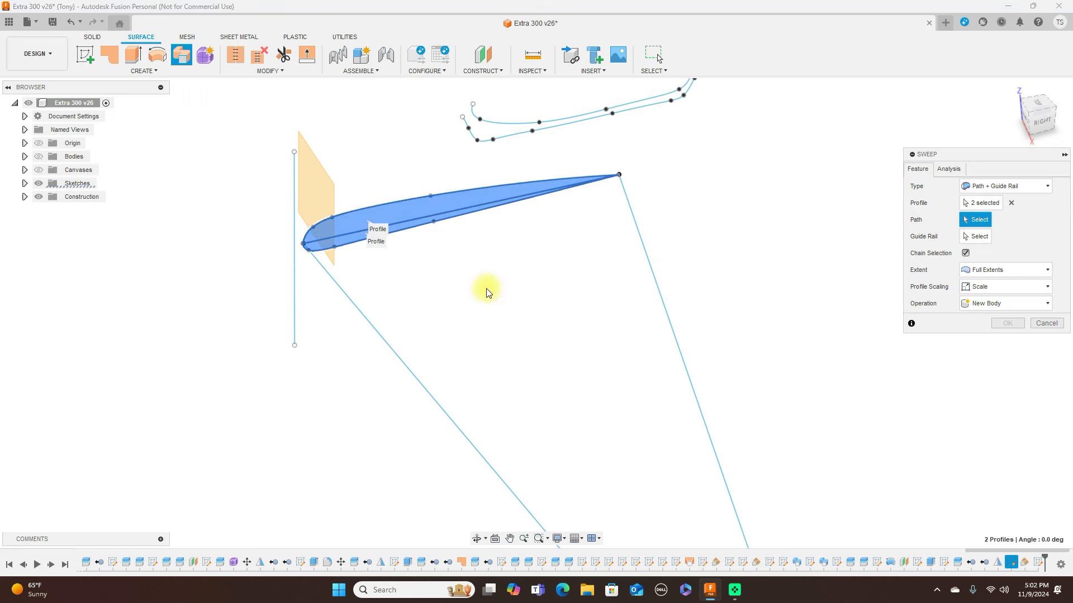
{"action": "left_click", "coordinate": [395, 353]}
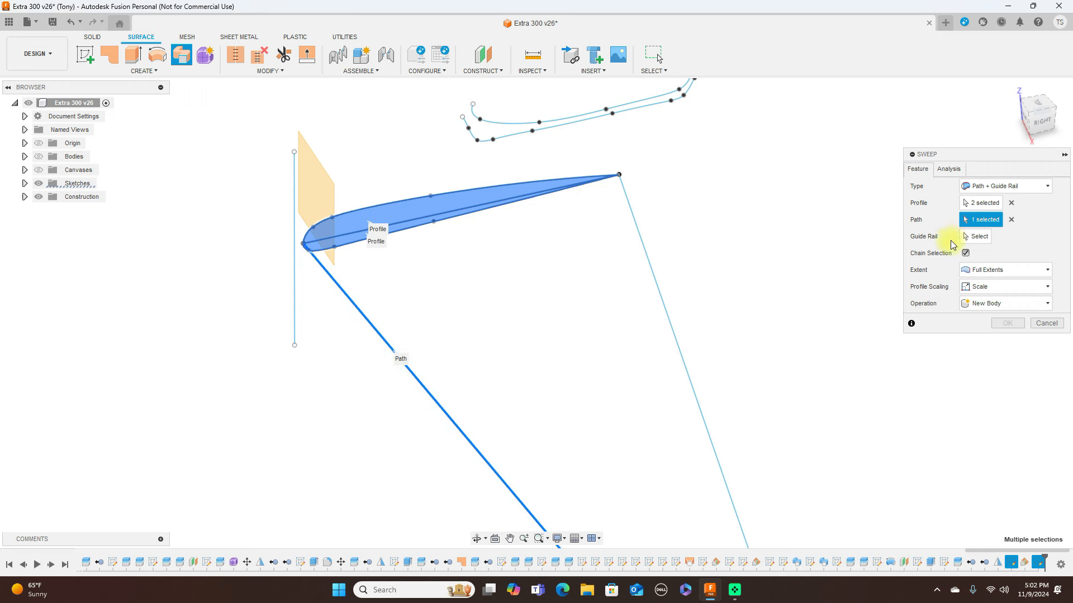
{"action": "left_click", "coordinate": [972, 237]}
{"action": "left_click", "coordinate": [646, 248]}
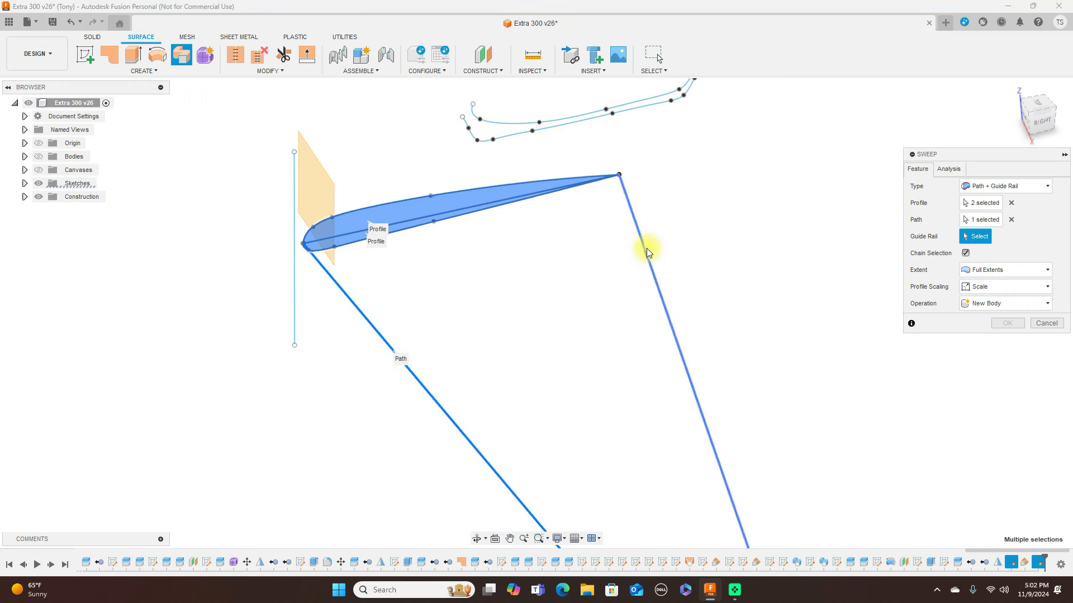
{"action": "left_click", "coordinate": [1006, 356]}
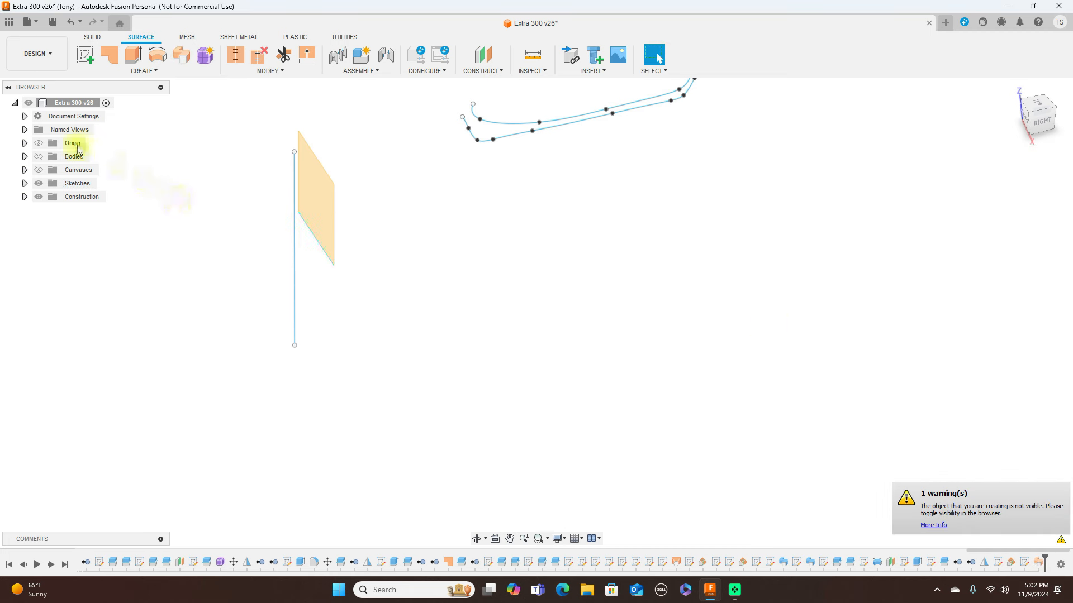
Show the bodies and check the swept wing from an angle and from the right side.
{"action": "left_click", "coordinate": [38, 156]}
{"action": "scroll", "coordinate": [666, 303], "scroll_direction": "down", "scroll_amount": 6}
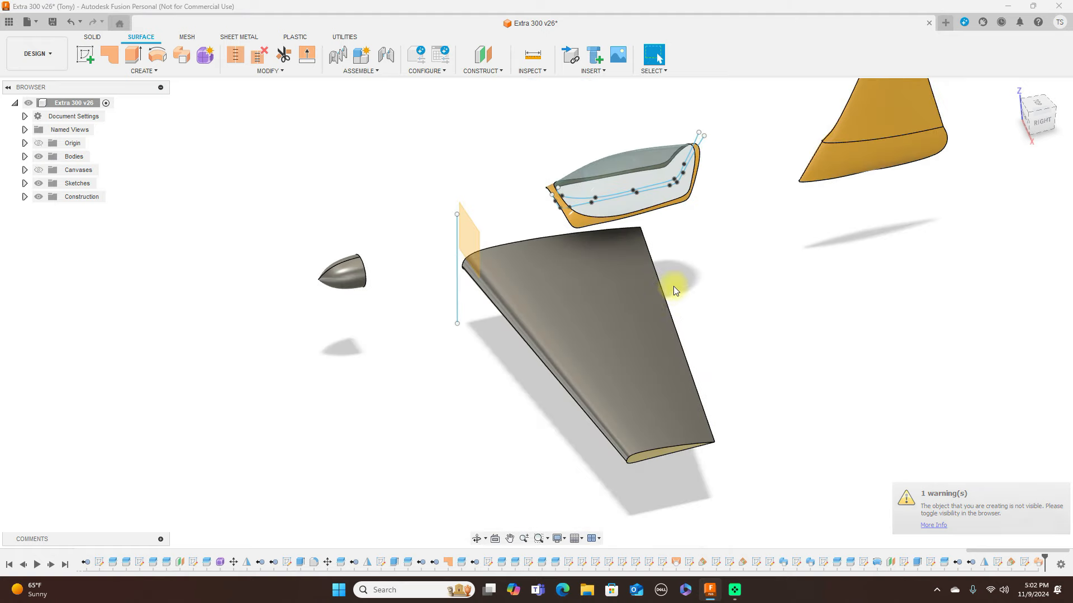
{"action": "left_click", "coordinate": [1052, 124]}
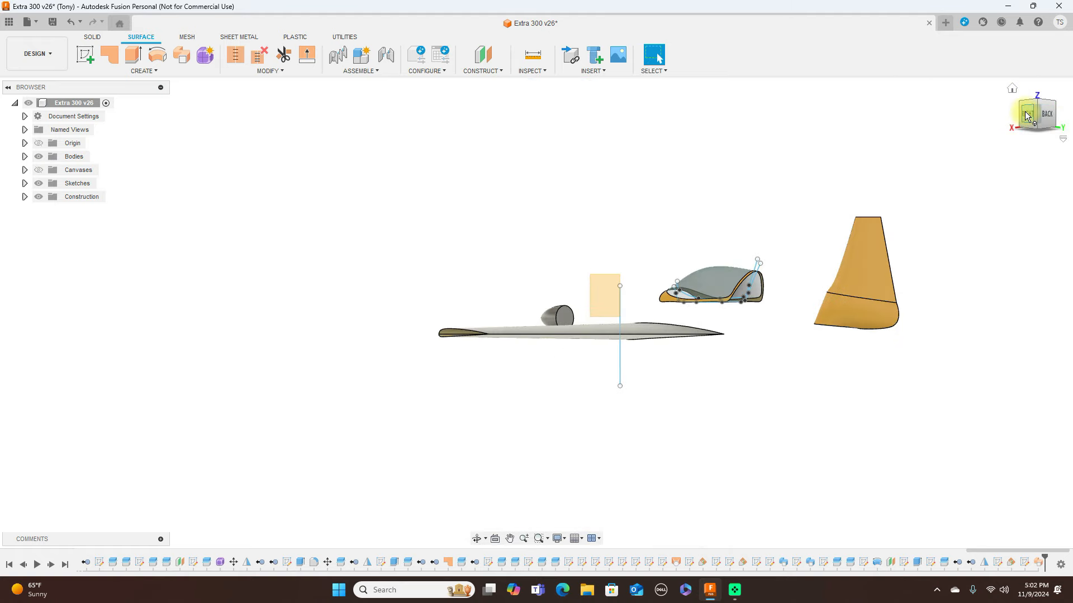
{"action": "left_click", "coordinate": [1027, 116]}
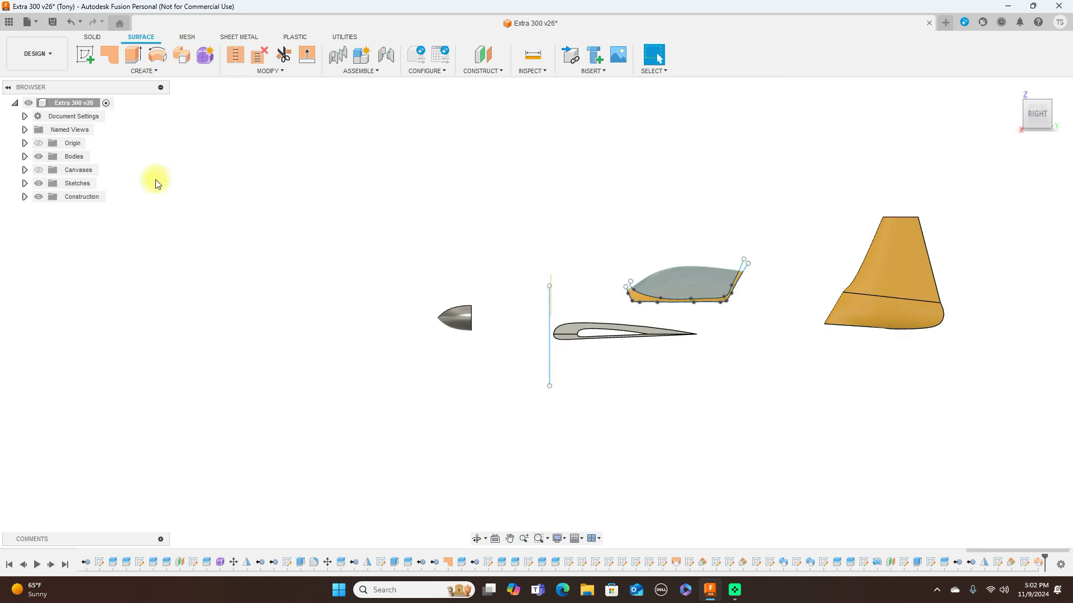
Hide the sketches and show the fuselage (1) body to see it together with the wing from an angled view.
{"action": "left_click", "coordinate": [38, 183]}
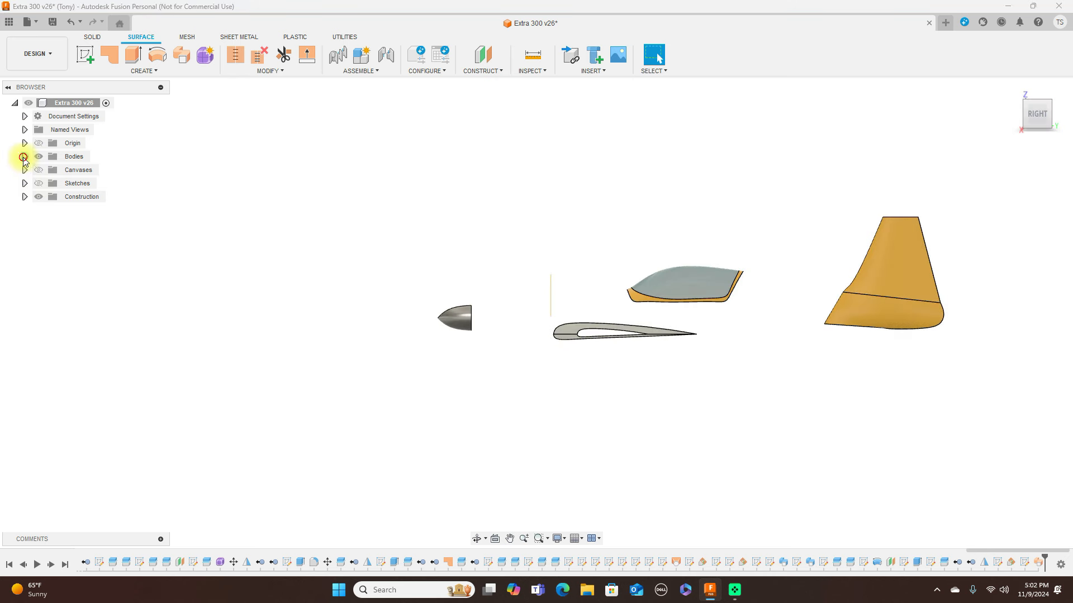
{"action": "left_click", "coordinate": [24, 156]}
{"action": "scroll", "coordinate": [61, 280], "scroll_direction": "down", "scroll_amount": 10}
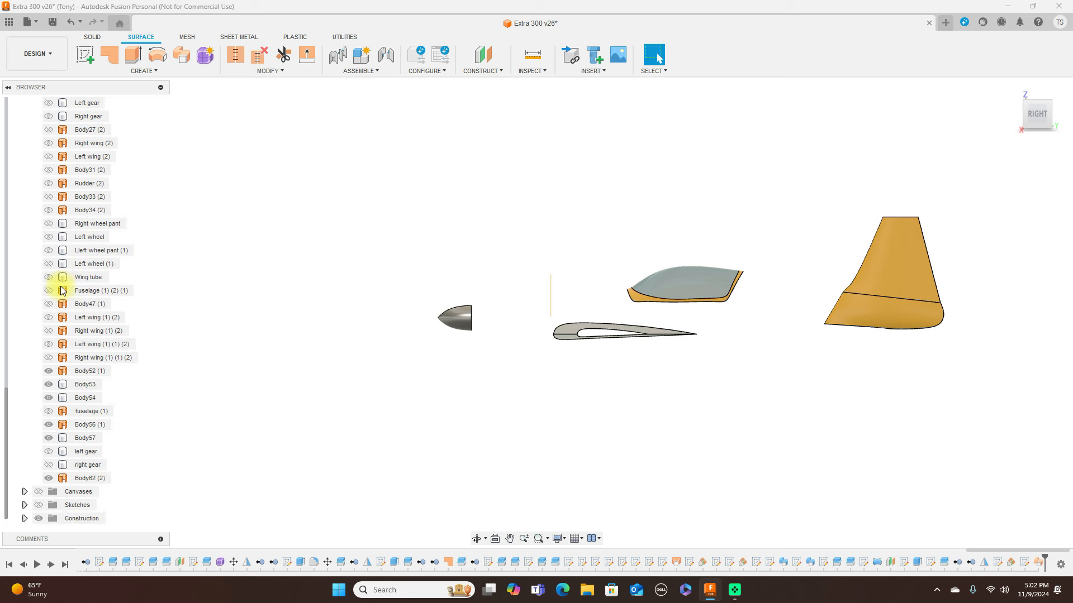
{"action": "left_click", "coordinate": [50, 410]}
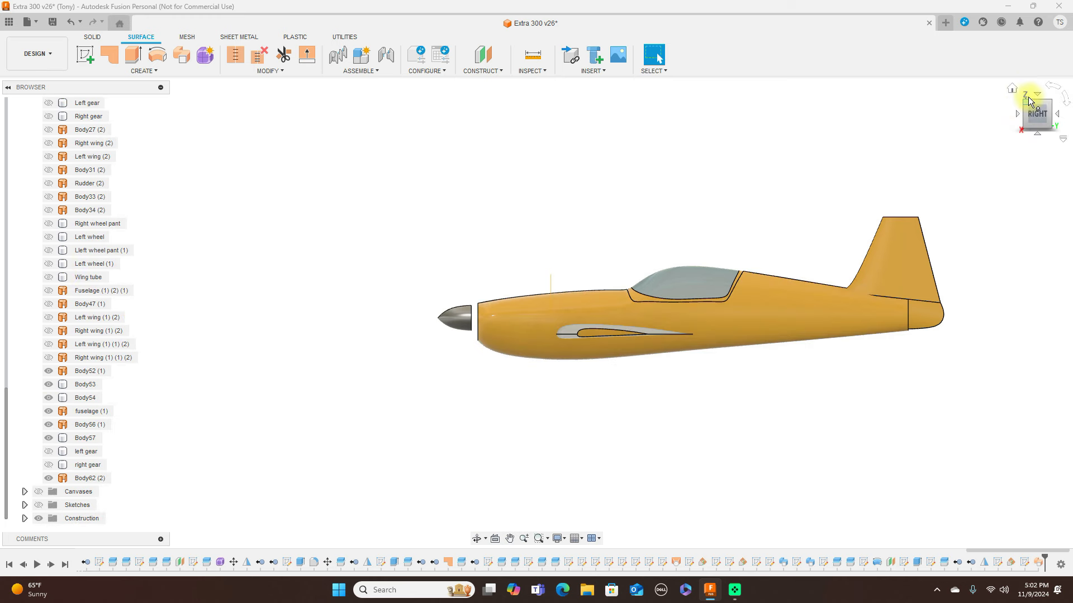
{"action": "left_click_drag", "start_coordinate": [1028, 97], "coordinate": [1072, 155]}
{"action": "left_click_drag", "start_coordinate": [14, 156], "coordinate": [61, 140]}
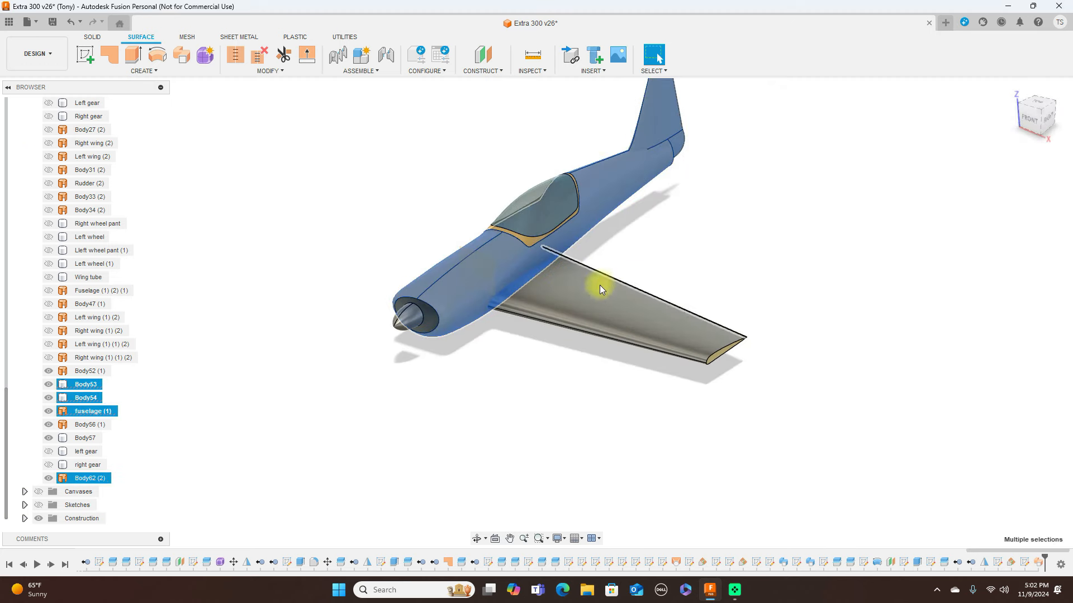
{"action": "left_click", "coordinate": [538, 411]}
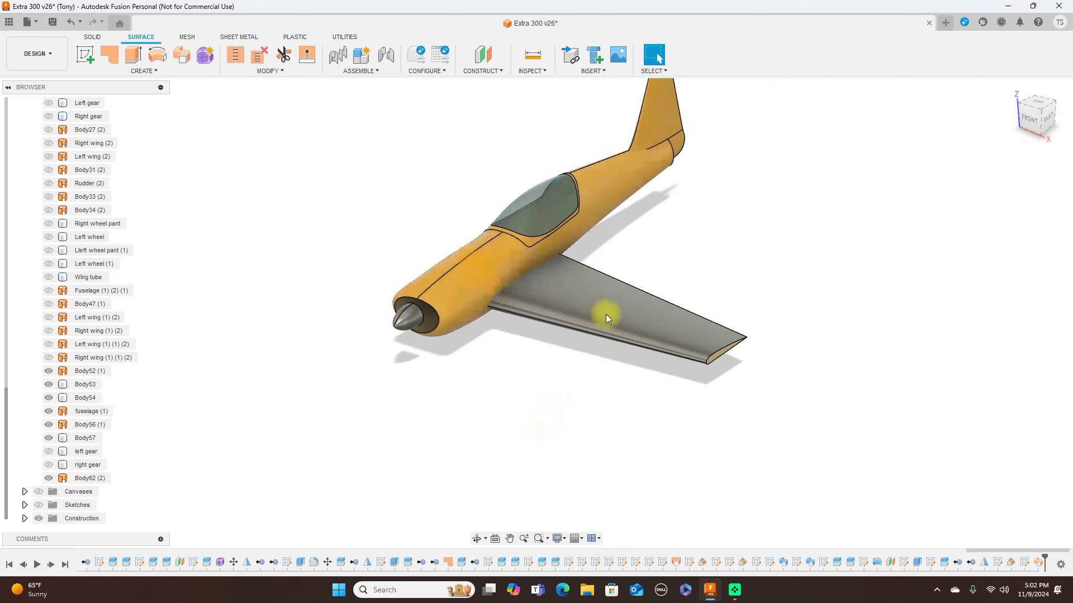
Rename the swept wing body as left wing.
{"action": "double_click", "coordinate": [78, 478]}
{"action": "key", "text": "BackSpace"}
{"action": "type", "text": "l"}
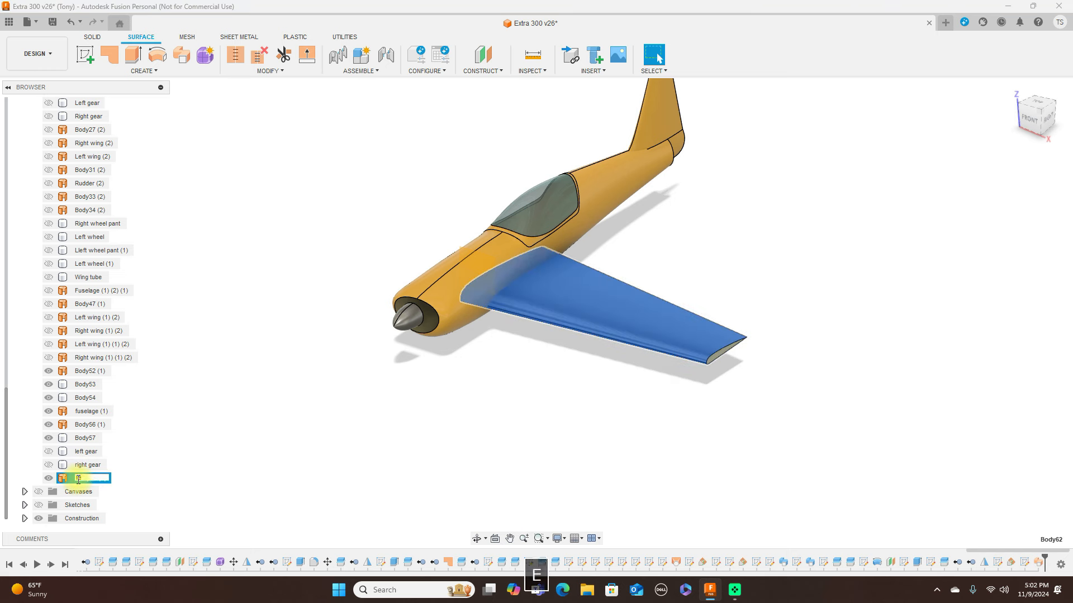
{"action": "type", "text": "eft wing"}
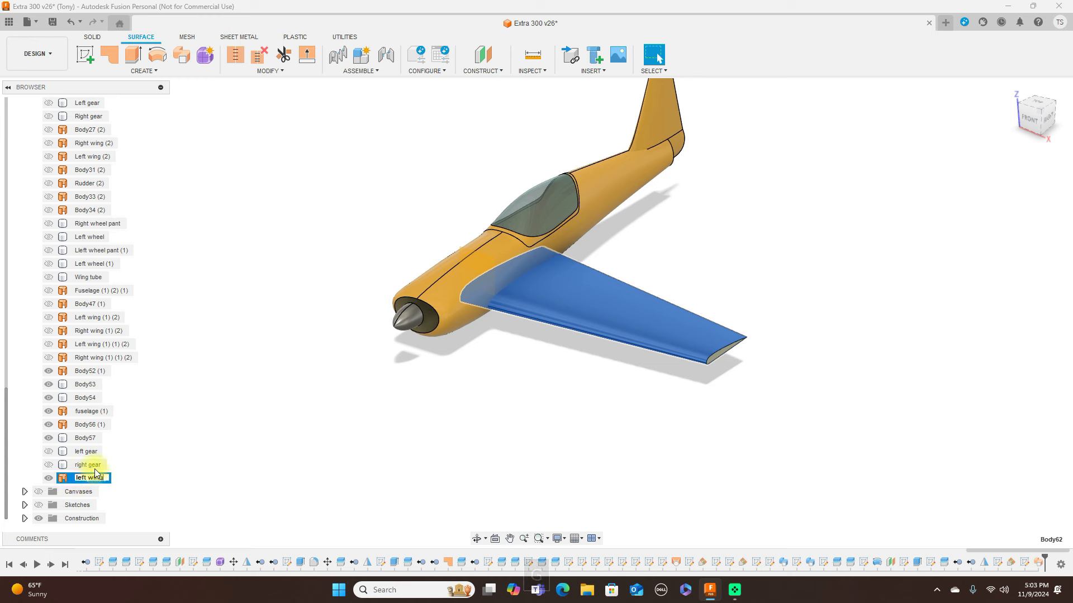
{"action": "key", "text": "Return"}
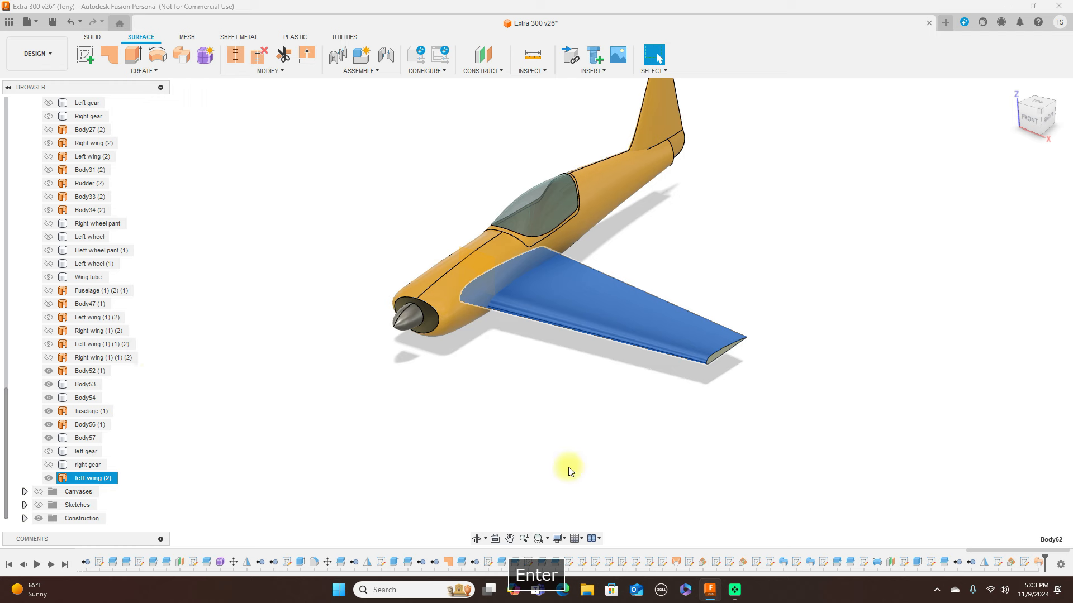
{"action": "left_click", "coordinate": [543, 434]}
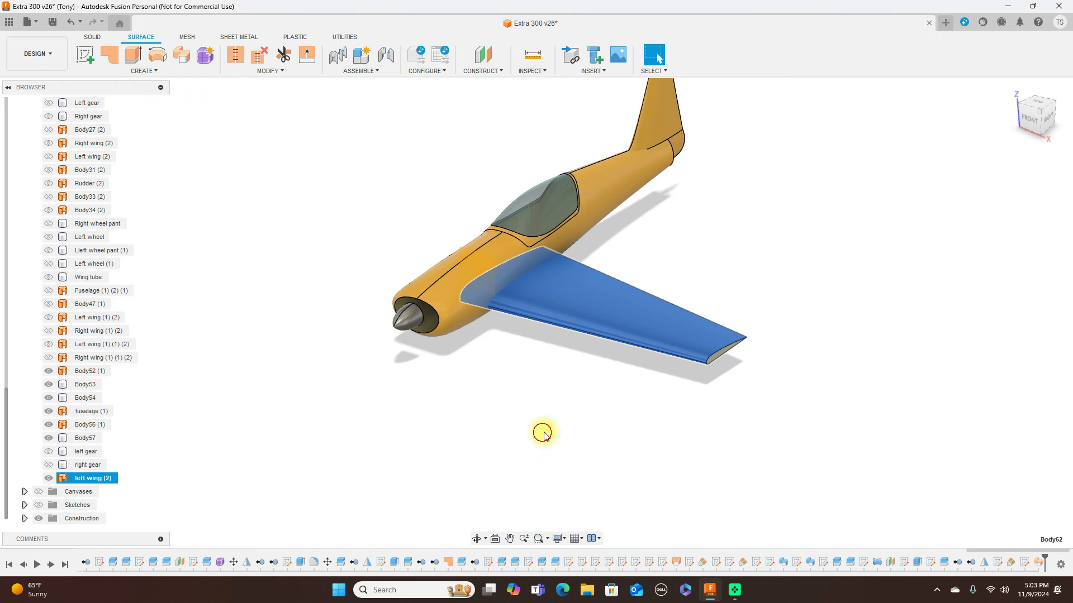
Examine the wing and the tail fin on the fuselage from the right side and from an angled front view.
{"action": "left_click", "coordinate": [1038, 111]}
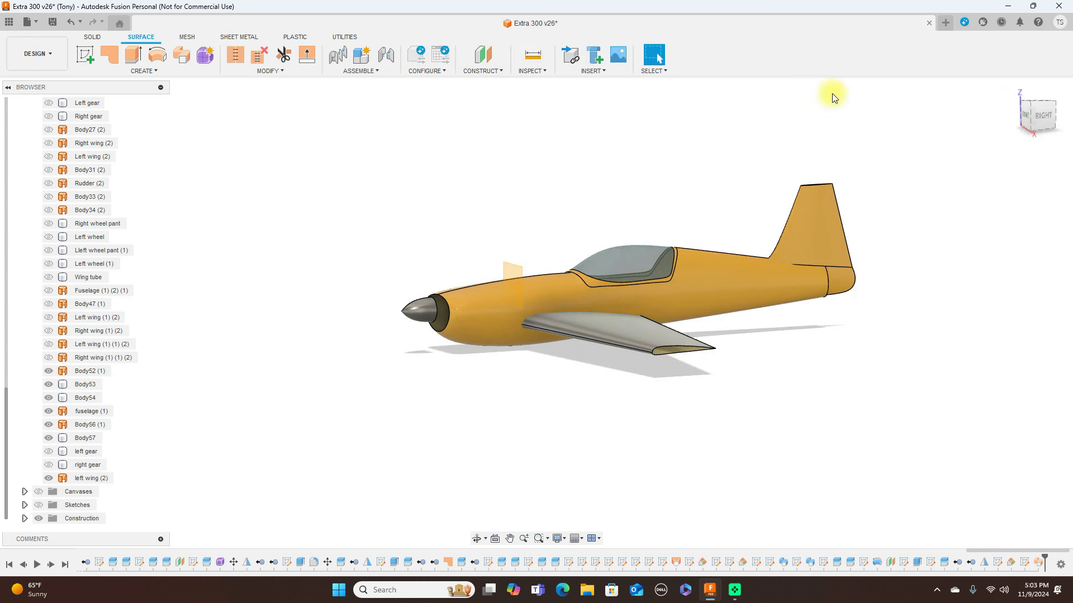
{"action": "left_click", "coordinate": [1027, 117]}
{"action": "left_click", "coordinate": [626, 344]}
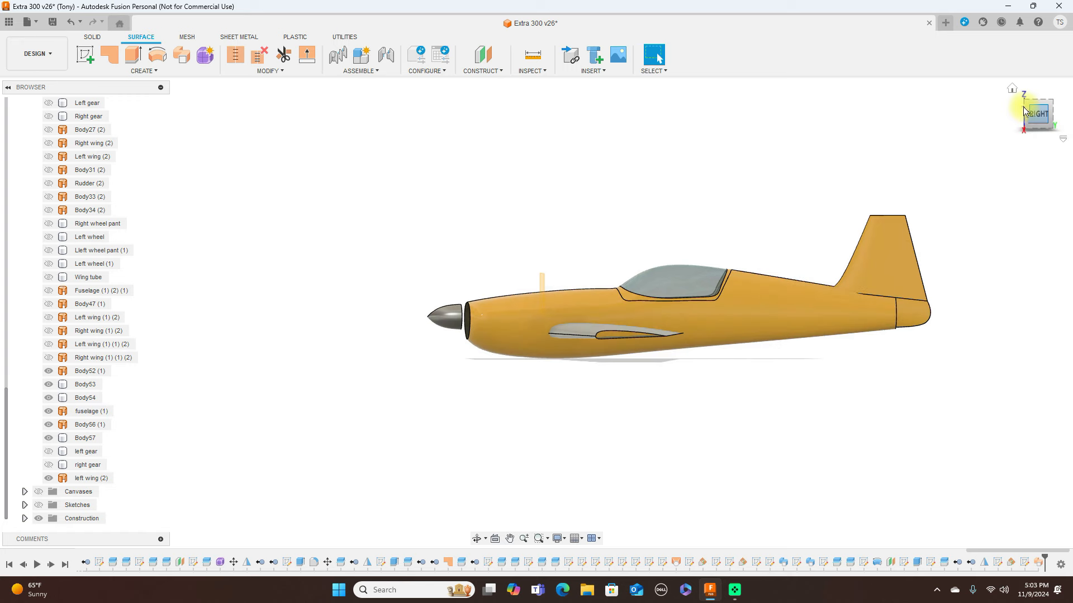
{"action": "mouse_move", "coordinate": [1028, 109]}
{"action": "left_mouse_down"}
{"action": "mouse_move", "coordinate": [212, 150]}
{"action": "mouse_move", "coordinate": [111, 144]}
{"action": "mouse_move", "coordinate": [120, 116]}
{"action": "mouse_move", "coordinate": [77, 126]}
{"action": "left_mouse_up"}
{"action": "left_click", "coordinate": [640, 168]}
{"action": "left_click", "coordinate": [670, 318], "text": "ctrl"}
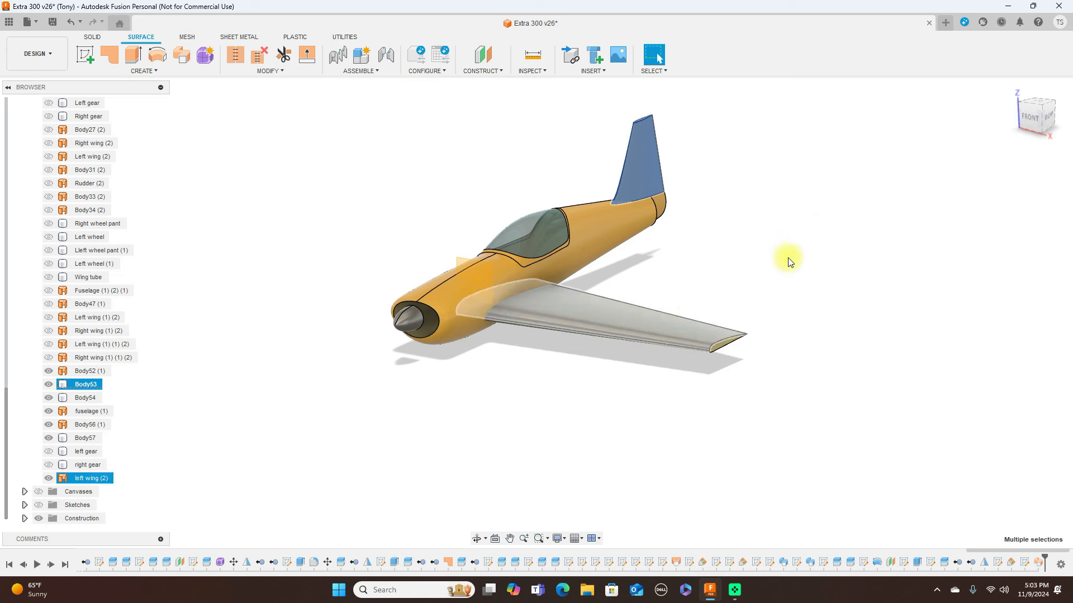
{"action": "left_click", "coordinate": [809, 237]}
{"action": "left_click", "coordinate": [95, 37]}
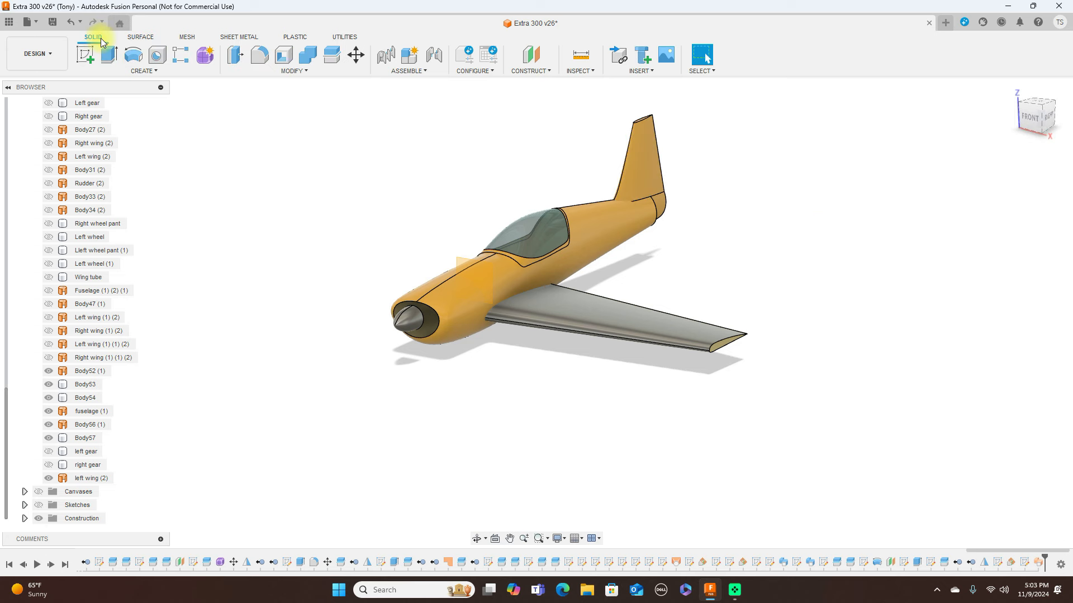
{"action": "left_click", "coordinate": [143, 71]}
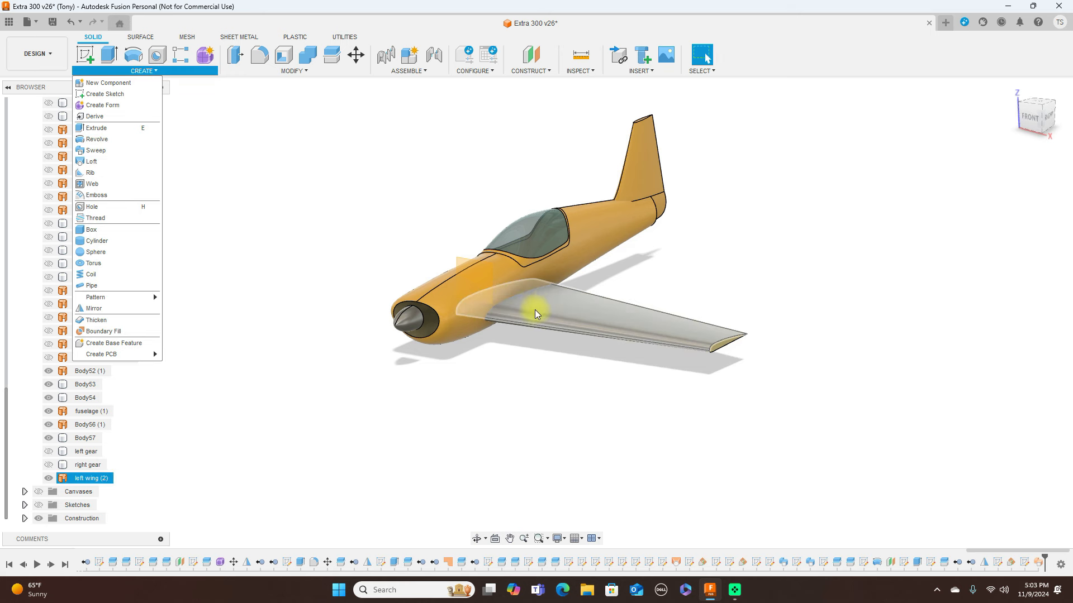
{"action": "left_click", "coordinate": [282, 178]}
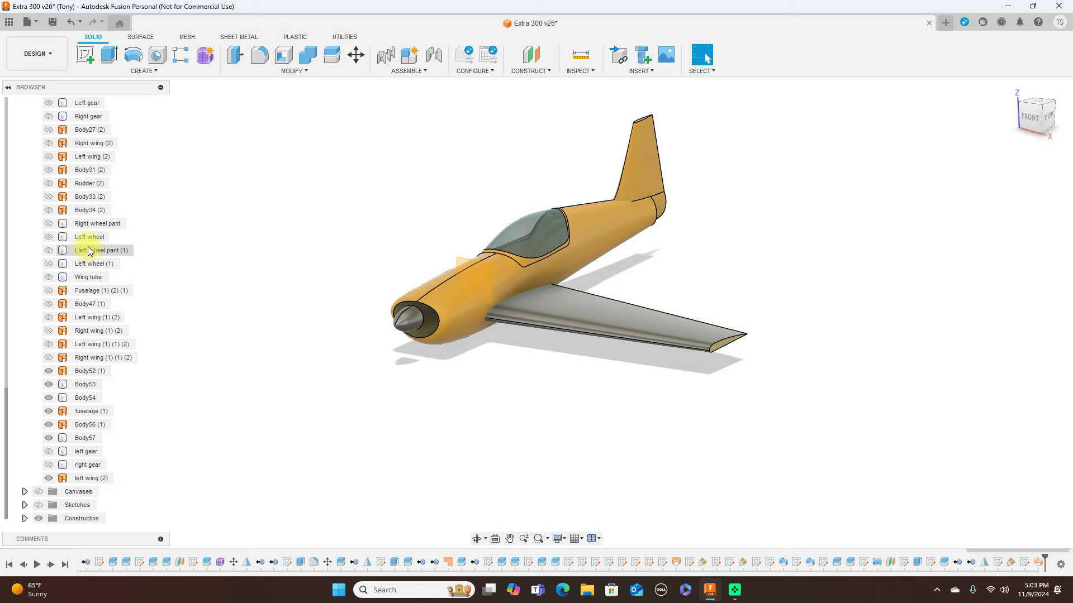
Collapse the list of bodies, hide all bodies and show the sketches.
{"action": "scroll", "coordinate": [89, 251], "scroll_direction": "up", "scroll_amount": 5}
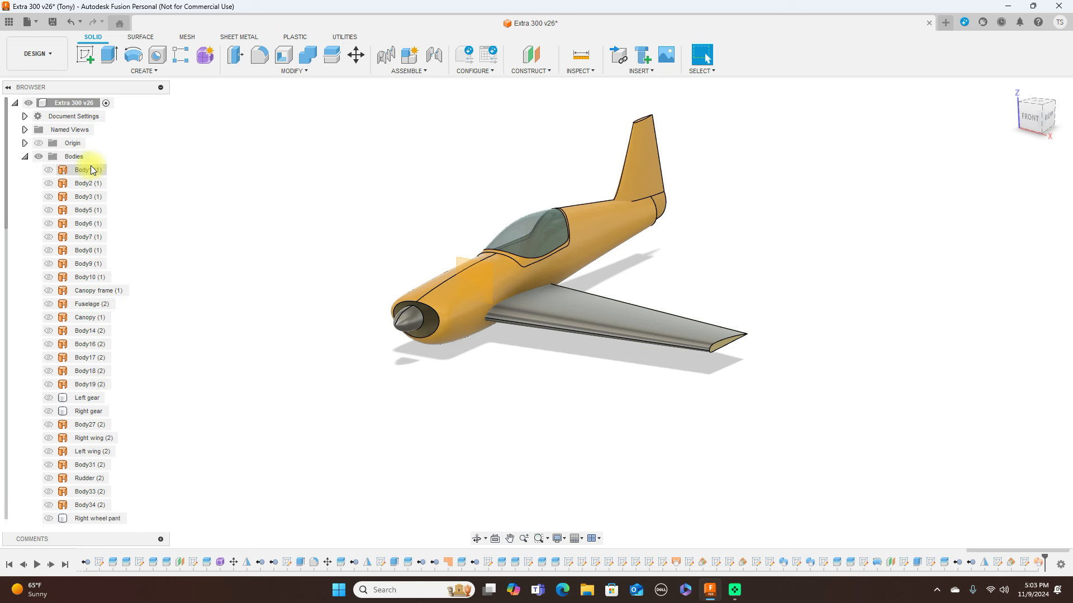
{"action": "left_click", "coordinate": [25, 157]}
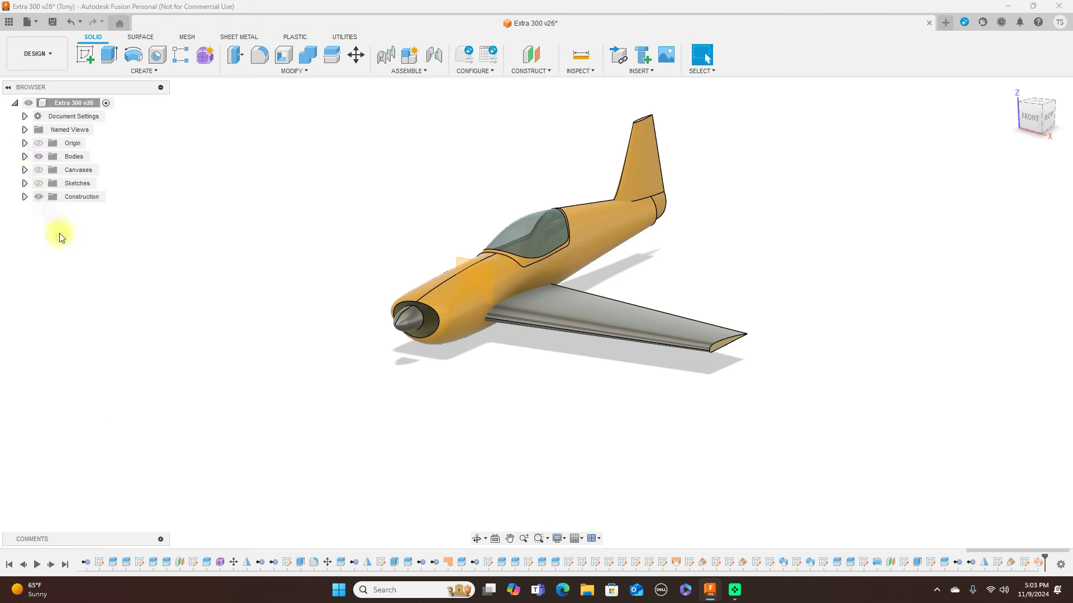
{"action": "left_click", "coordinate": [38, 156]}
{"action": "left_click", "coordinate": [38, 183]}
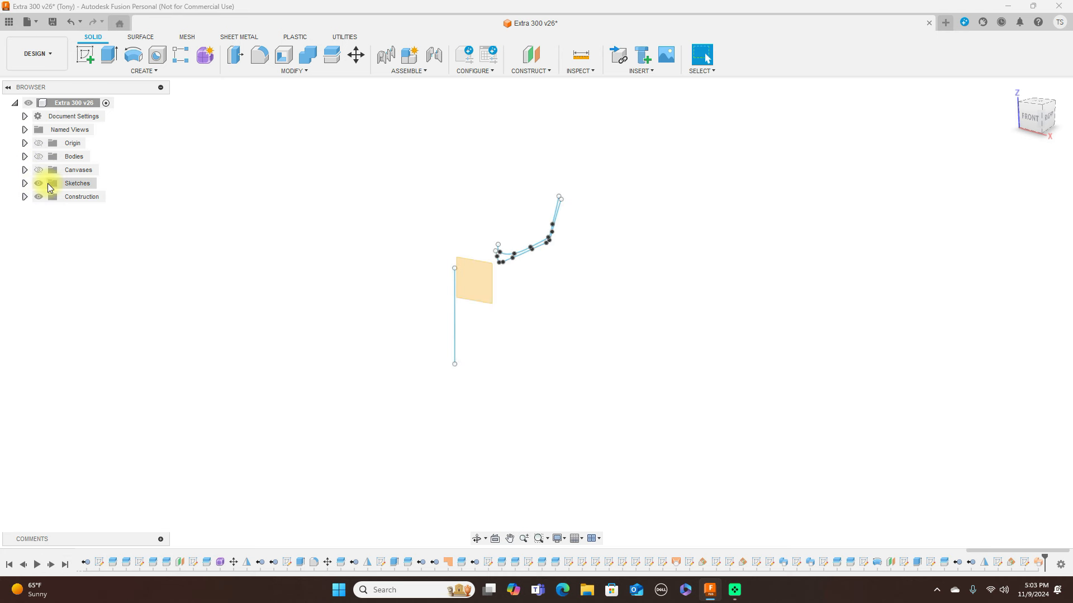
Expand the list of sketches and show Sketch77 and Sketch78, the airfoil profile and the wing's two edge lines.
{"action": "left_click", "coordinate": [25, 183]}
{"action": "scroll", "coordinate": [67, 238], "scroll_direction": "down", "scroll_amount": 5}
{"action": "scroll", "coordinate": [71, 242], "scroll_direction": "down", "scroll_amount": 3}
{"action": "scroll", "coordinate": [71, 241], "scroll_direction": "down", "scroll_amount": 2}
{"action": "left_click", "coordinate": [58, 505]}
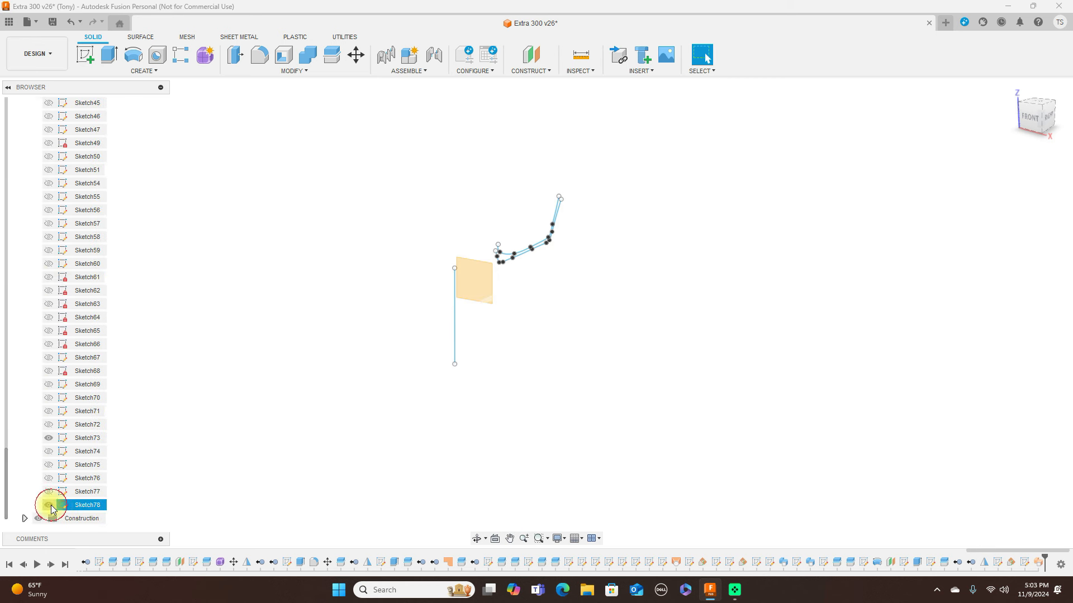
{"action": "left_click", "coordinate": [50, 507]}
{"action": "left_click", "coordinate": [48, 492]}
{"action": "scroll", "coordinate": [617, 388], "scroll_direction": "up", "scroll_amount": 3}
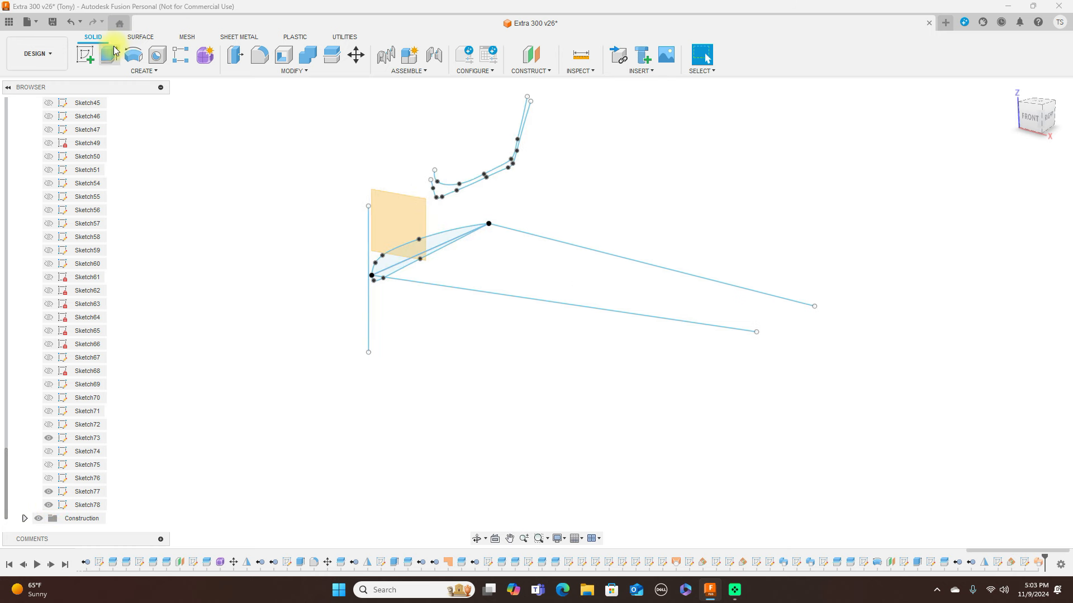
Set up a solid Sweep of type Path + Guide Rail with its extent at Full Extents.
{"action": "left_click", "coordinate": [152, 71]}
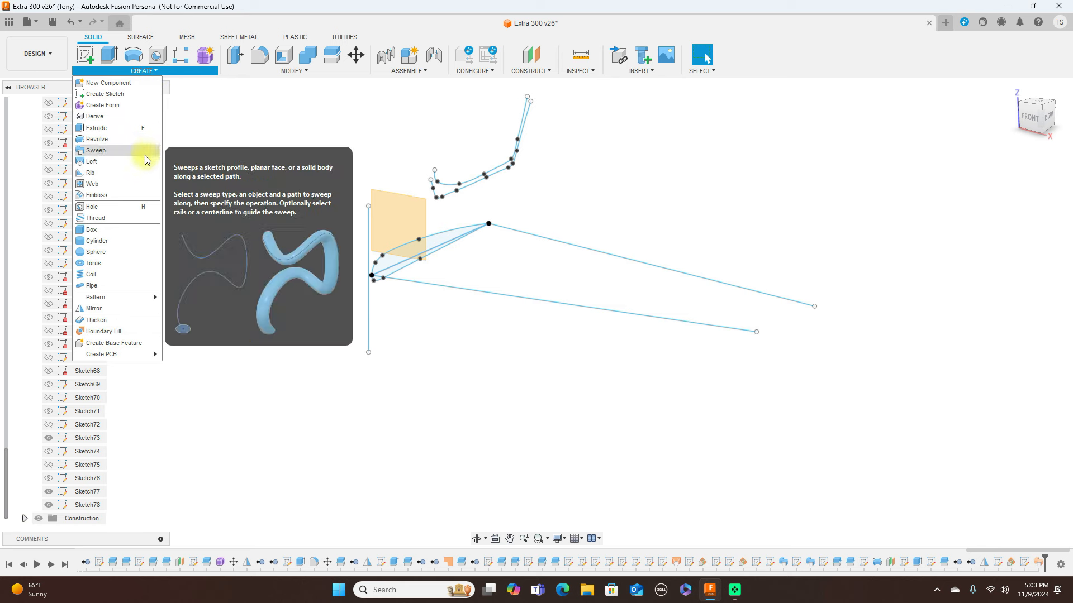
{"action": "left_click", "coordinate": [126, 154]}
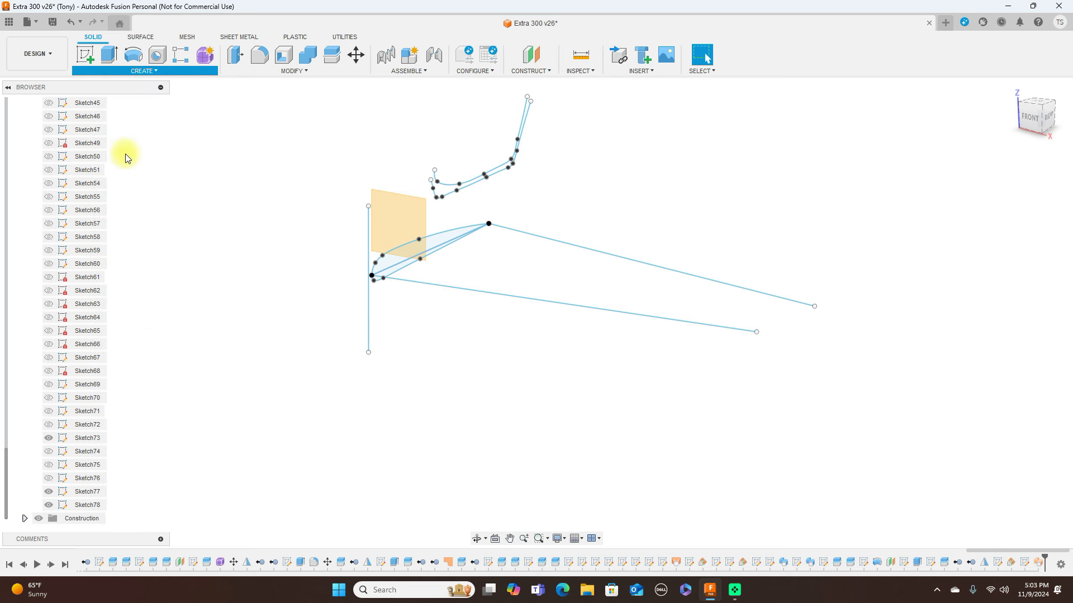
{"action": "scroll", "coordinate": [460, 232], "scroll_direction": "up", "scroll_amount": 2}
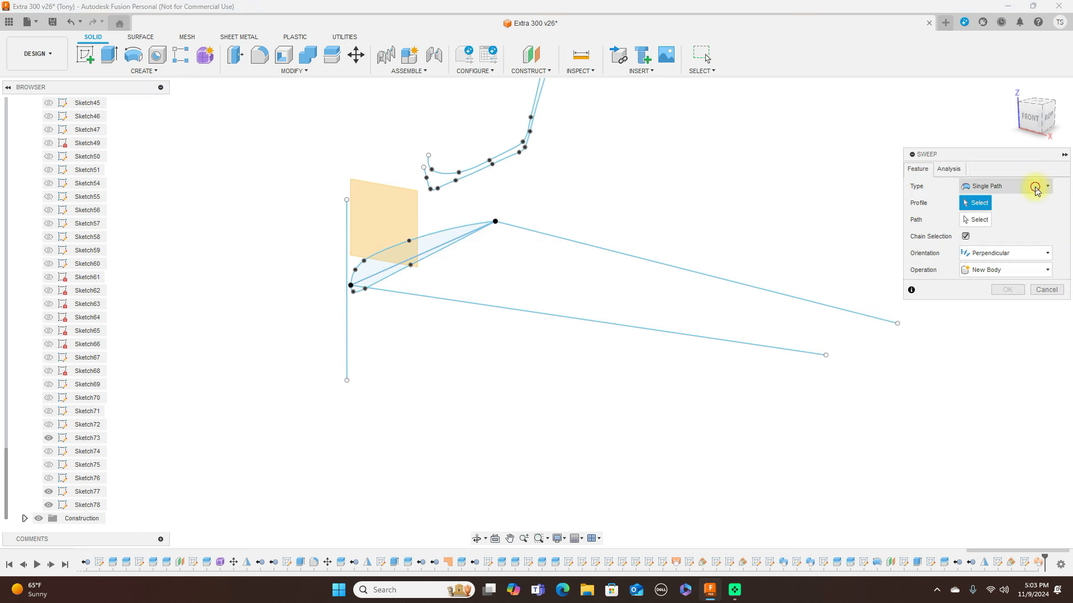
{"action": "left_click", "coordinate": [1035, 189]}
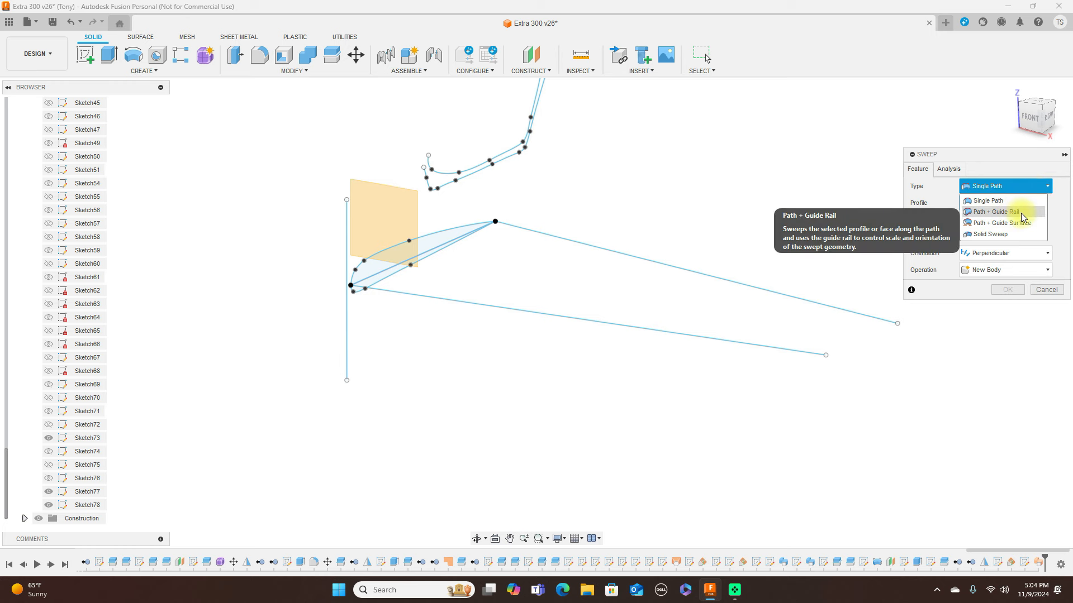
{"action": "left_click", "coordinate": [1022, 212]}
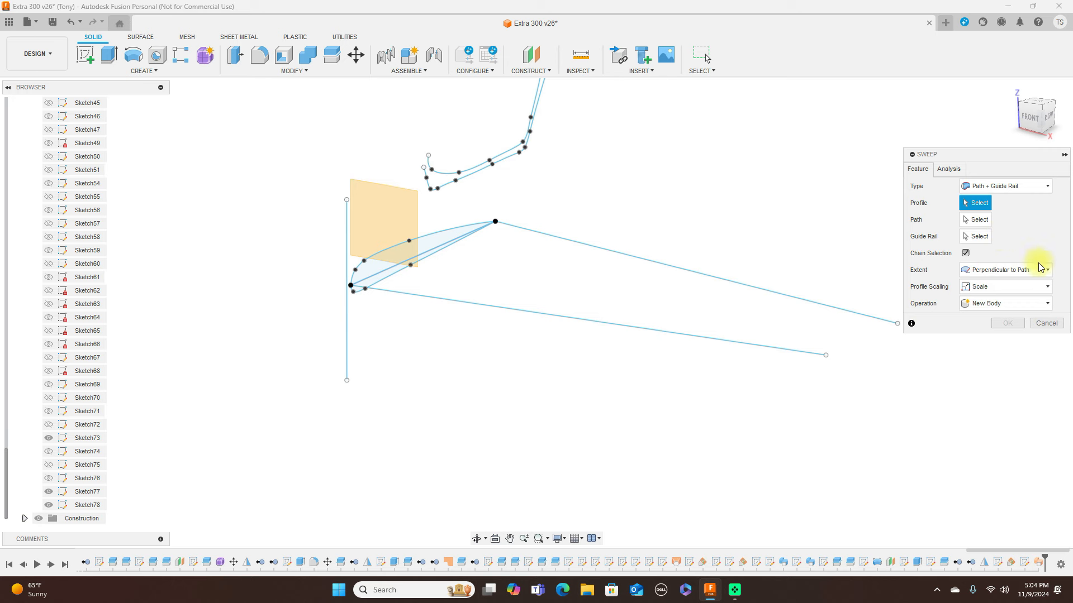
{"action": "left_click", "coordinate": [1040, 268]}
{"action": "left_click", "coordinate": [1010, 292]}
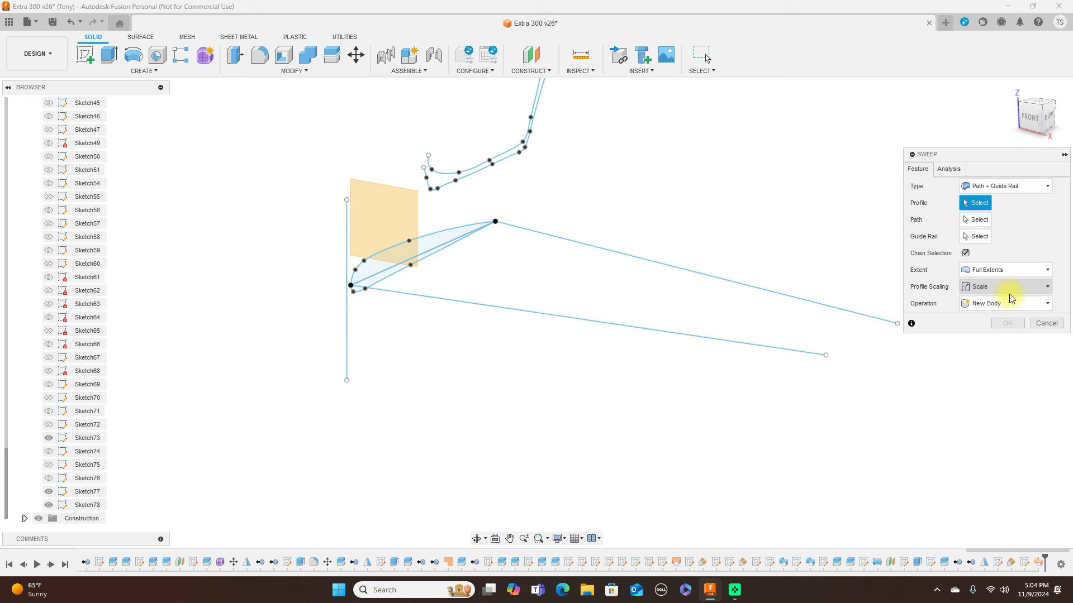
Sweep both airfoil profiles as a new body along the wing's front edge line, using the rear edge line as guide rail.
{"action": "scroll", "coordinate": [444, 235], "scroll_direction": "up", "scroll_amount": 4}
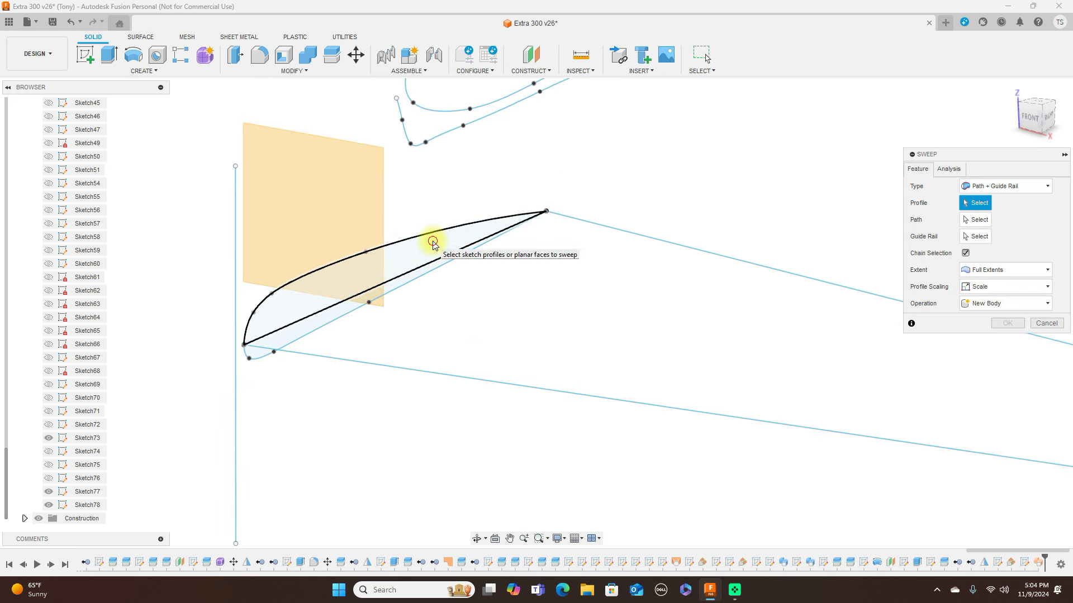
{"action": "left_click", "coordinate": [434, 246]}
{"action": "left_click", "coordinate": [336, 314]}
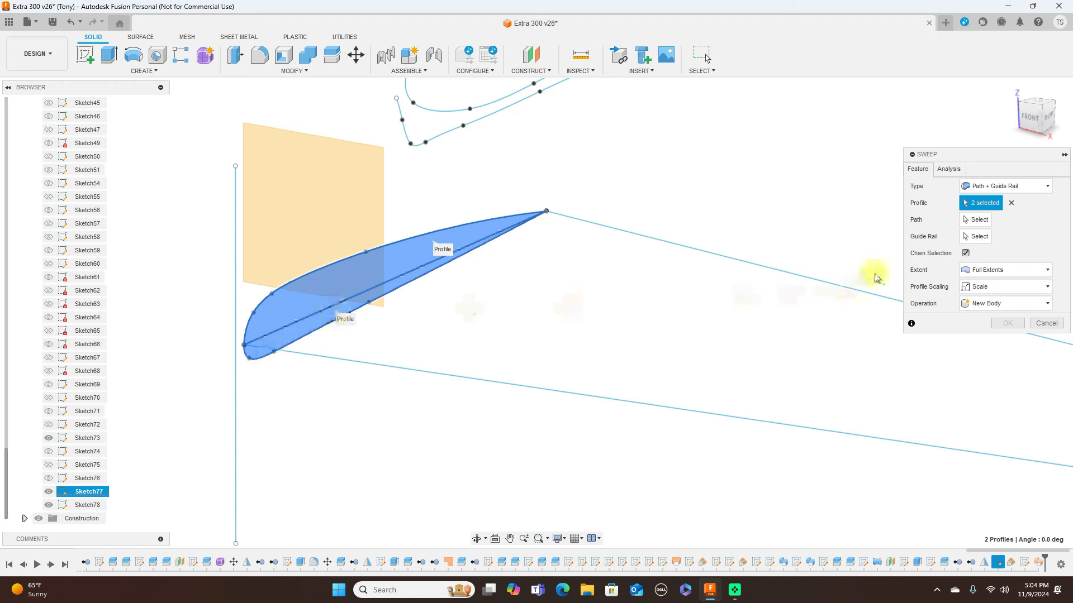
{"action": "left_click", "coordinate": [975, 220]}
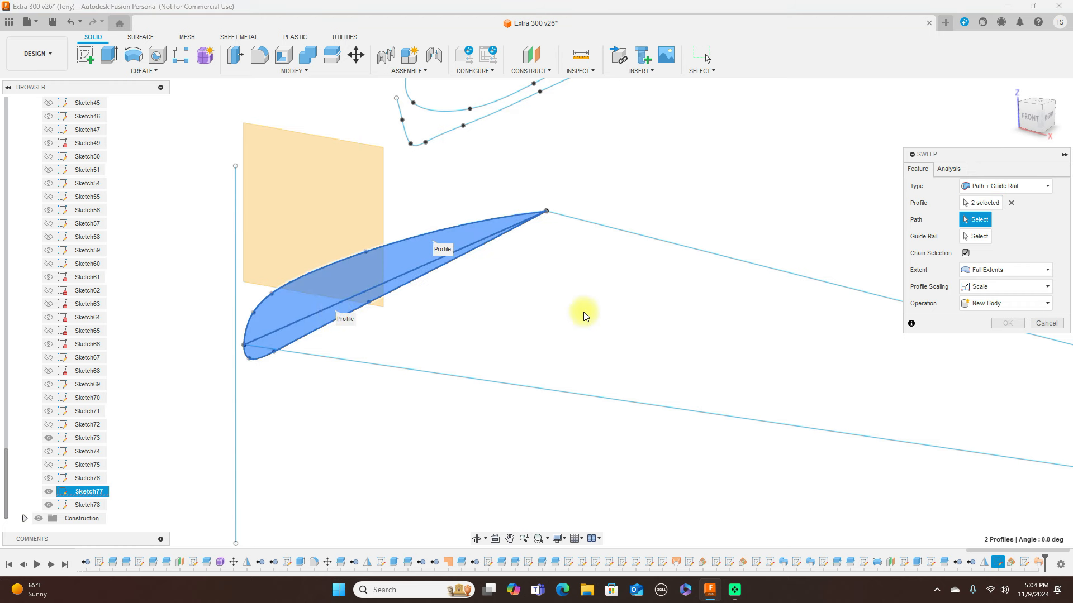
{"action": "left_click", "coordinate": [533, 389]}
{"action": "left_click", "coordinate": [979, 237]}
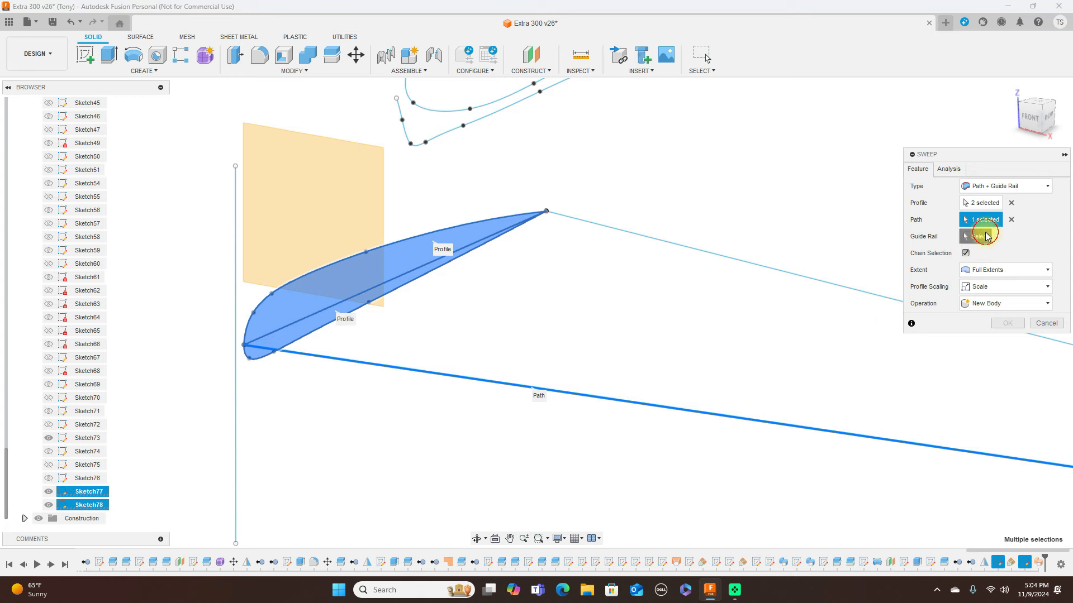
{"action": "left_click", "coordinate": [685, 247]}
{"action": "scroll", "coordinate": [756, 185], "scroll_direction": "down", "scroll_amount": 3}
{"action": "middle_click_drag", "start_coordinate": [764, 173], "coordinate": [680, 162]}
{"action": "left_click", "coordinate": [1007, 357]}
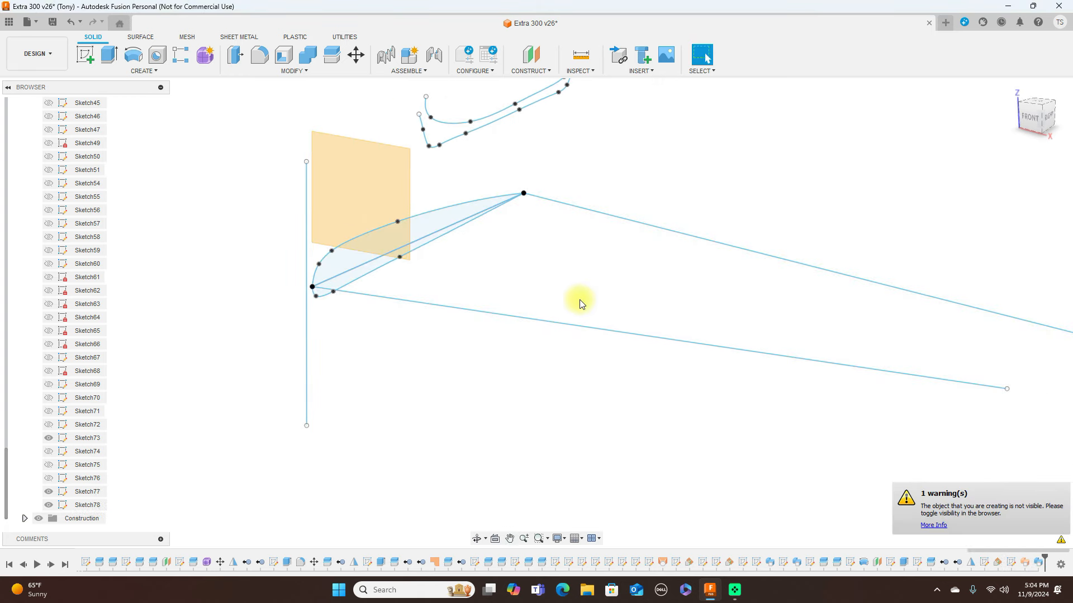
Collapse the list of sketches and show all bodies.
{"action": "scroll", "coordinate": [96, 218], "scroll_direction": "up", "scroll_amount": 4}
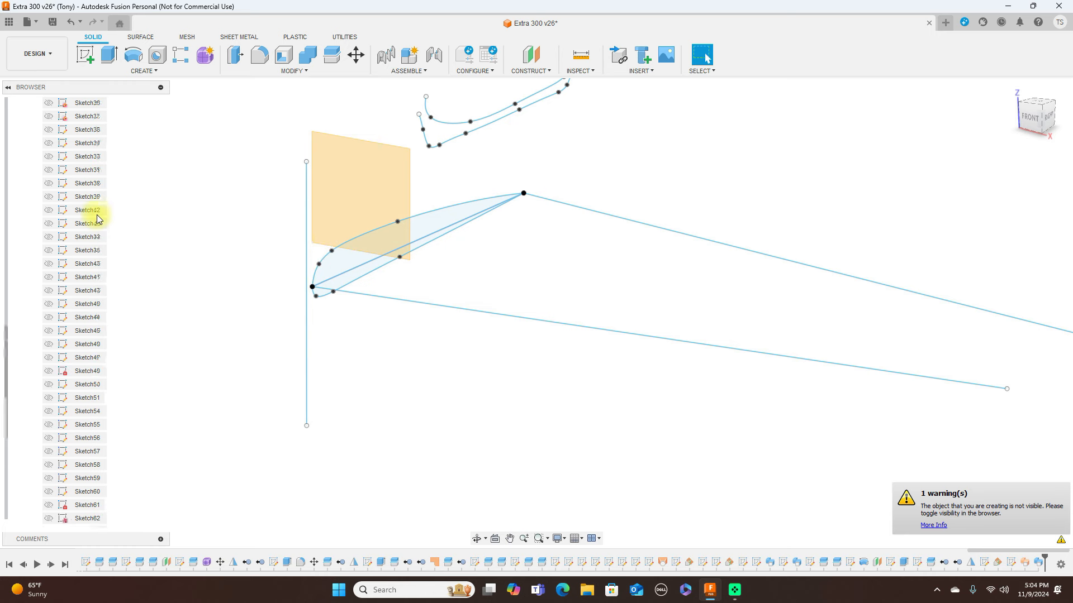
{"action": "scroll", "coordinate": [97, 215], "scroll_direction": "up", "scroll_amount": 5}
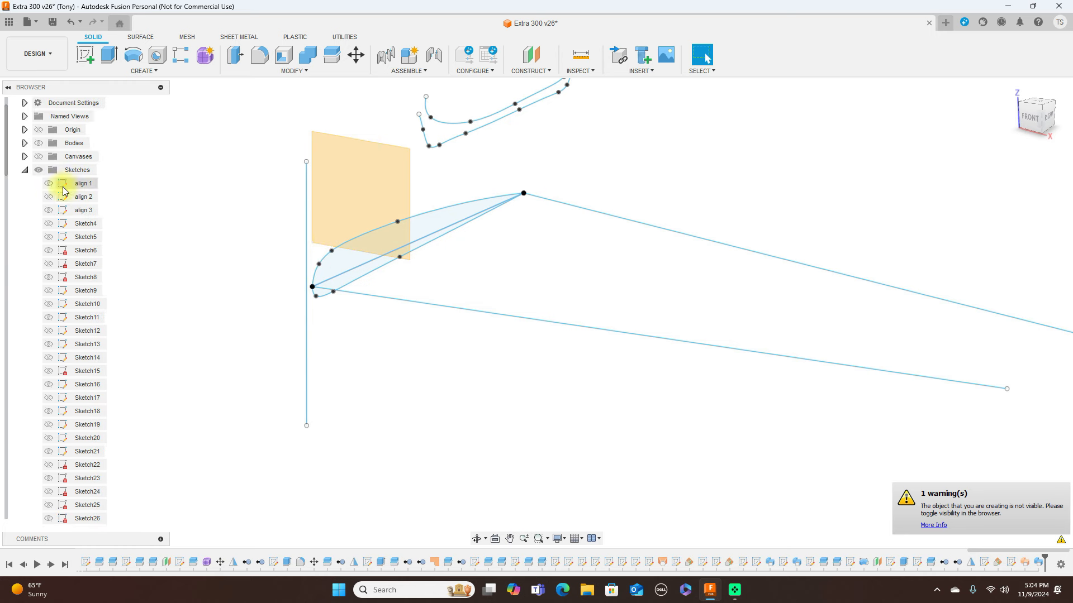
{"action": "left_click", "coordinate": [25, 171]}
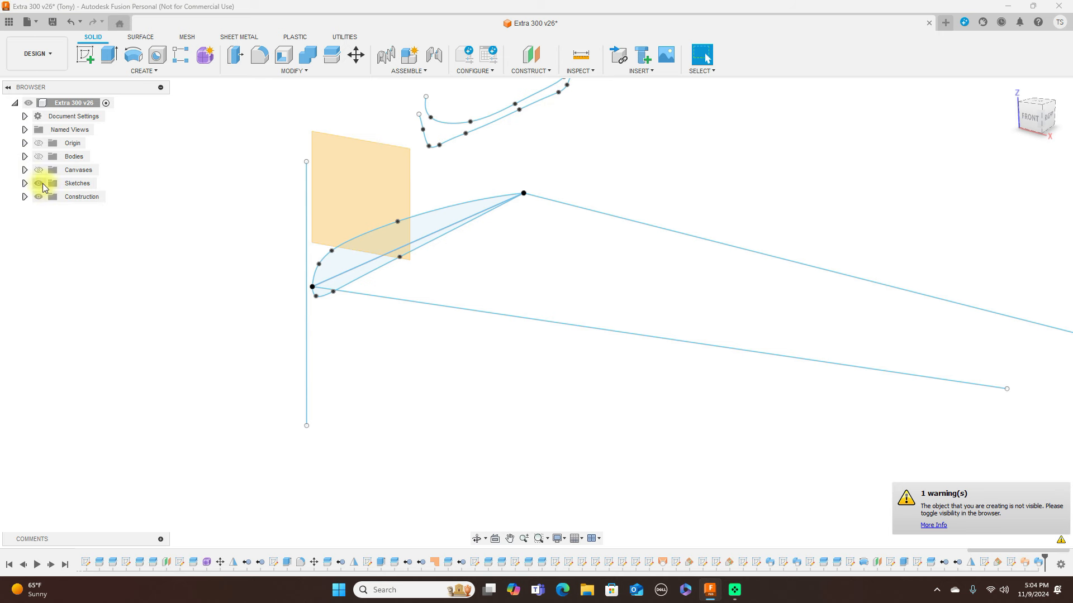
{"action": "left_click", "coordinate": [39, 157]}
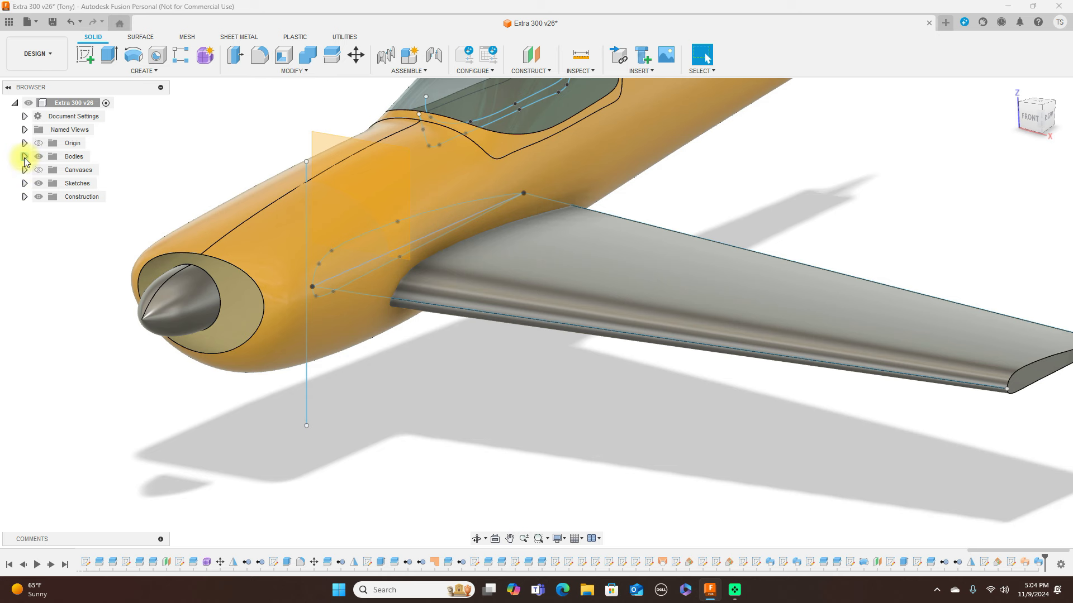
Expand the list of bodies, hide left wing (2) and toggle Body63 off and on to check the solid wing.
{"action": "left_click", "coordinate": [25, 156]}
{"action": "scroll", "coordinate": [84, 264], "scroll_direction": "down", "scroll_amount": 5}
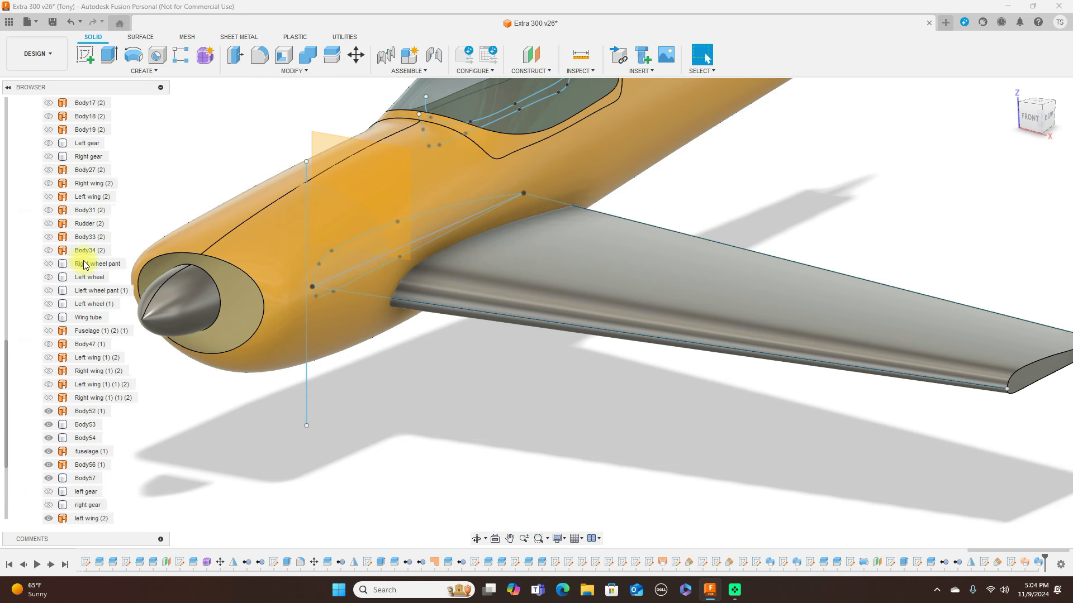
{"action": "scroll", "coordinate": [84, 264], "scroll_direction": "down", "scroll_amount": 2}
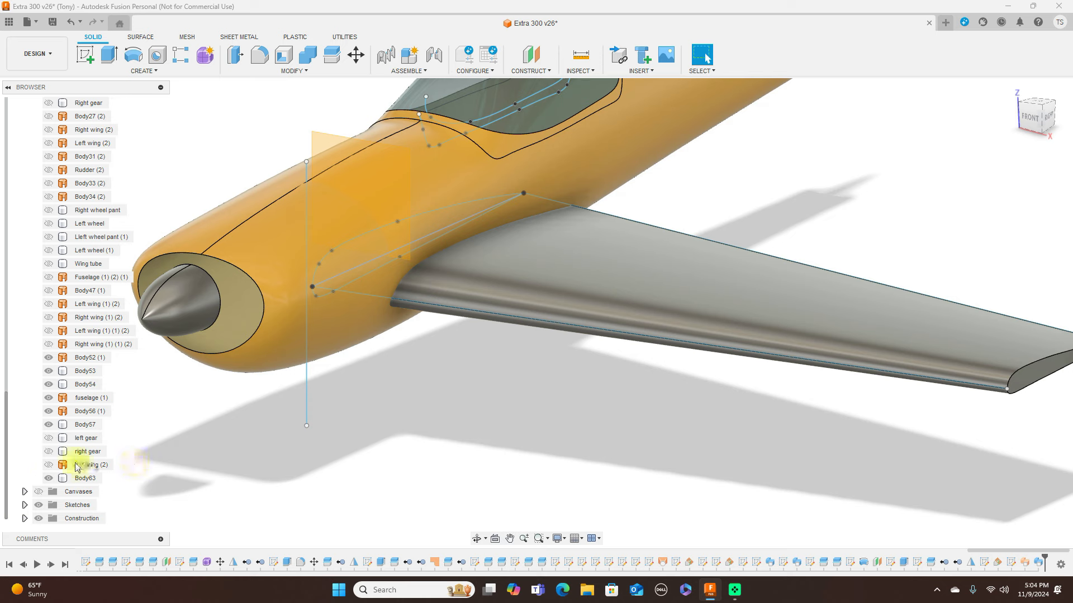
{"action": "left_click", "coordinate": [49, 479]}
{"action": "left_click", "coordinate": [49, 479]}
{"action": "scroll", "coordinate": [584, 441], "scroll_direction": "down", "scroll_amount": 3}
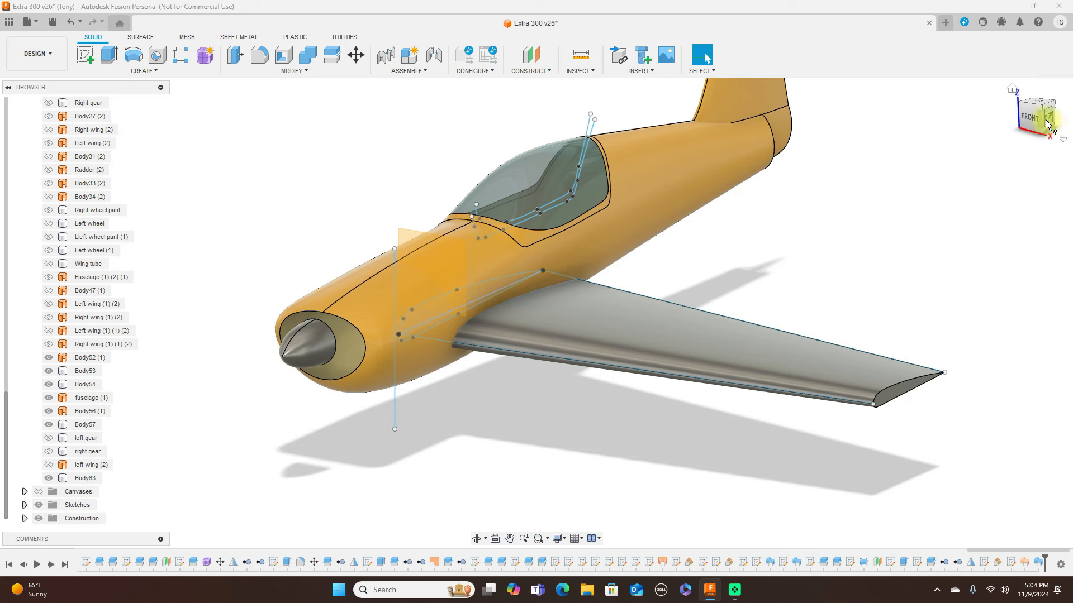
Examine the solid wing's tip and its position on the fuselage from an angled side view.
{"action": "left_click_drag", "start_coordinate": [1039, 121], "coordinate": [997, 115]}
{"action": "left_click", "coordinate": [832, 412]}
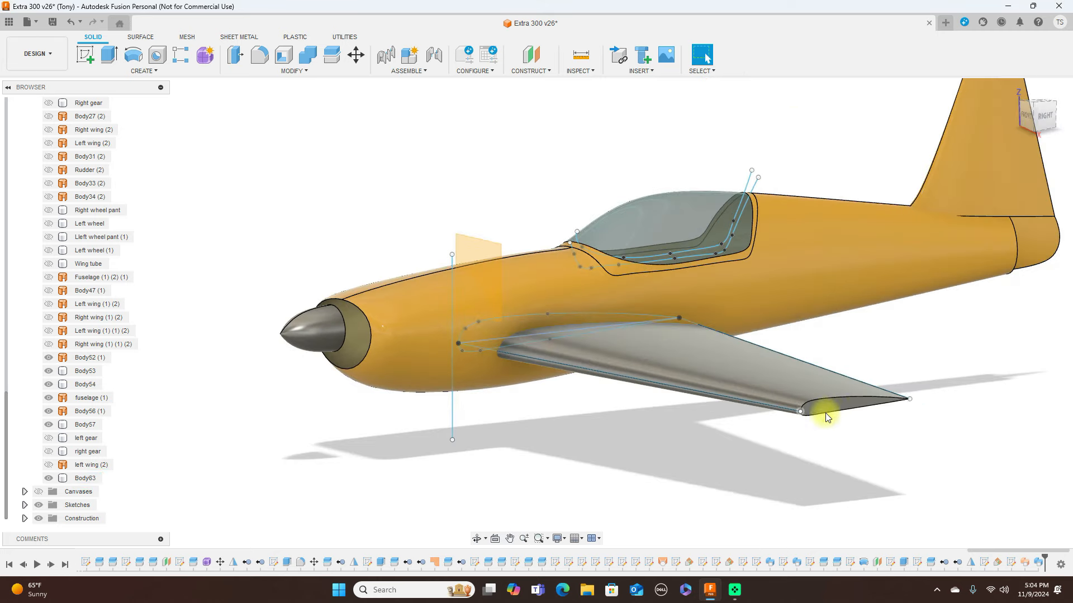
{"action": "scroll", "coordinate": [831, 412], "scroll_direction": "up", "scroll_amount": 3}
{"action": "left_click", "coordinate": [618, 430]}
{"action": "scroll", "coordinate": [655, 423], "scroll_direction": "down", "scroll_amount": 4}
{"action": "scroll", "coordinate": [885, 334], "scroll_direction": "down", "scroll_amount": 1}
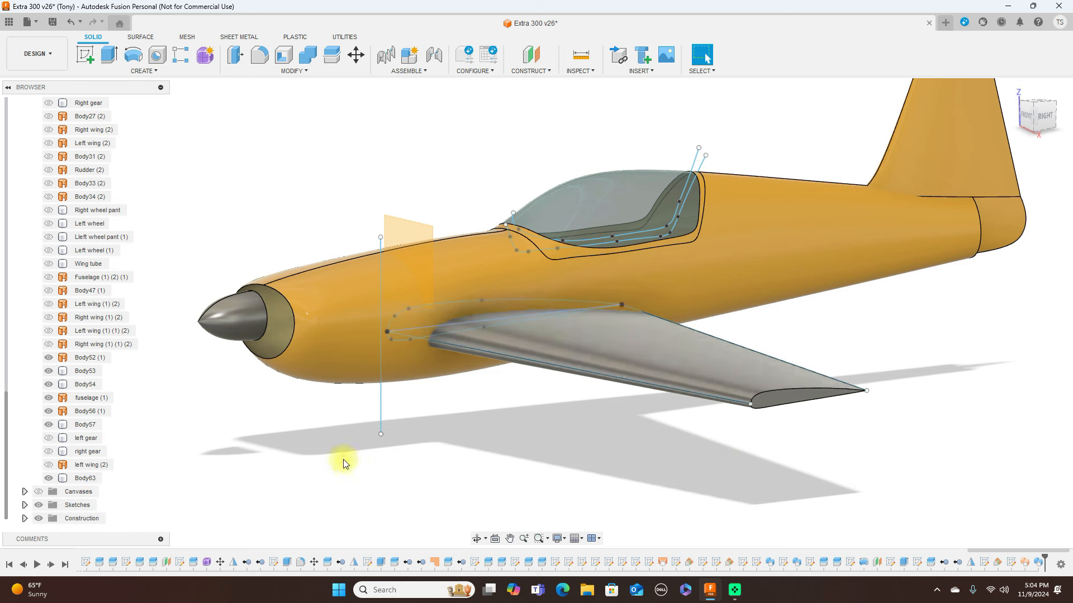
Hide the solid wing Body63 and show left wing (2) in its place, viewed from a flatter side angle.
{"action": "left_click", "coordinate": [49, 479]}
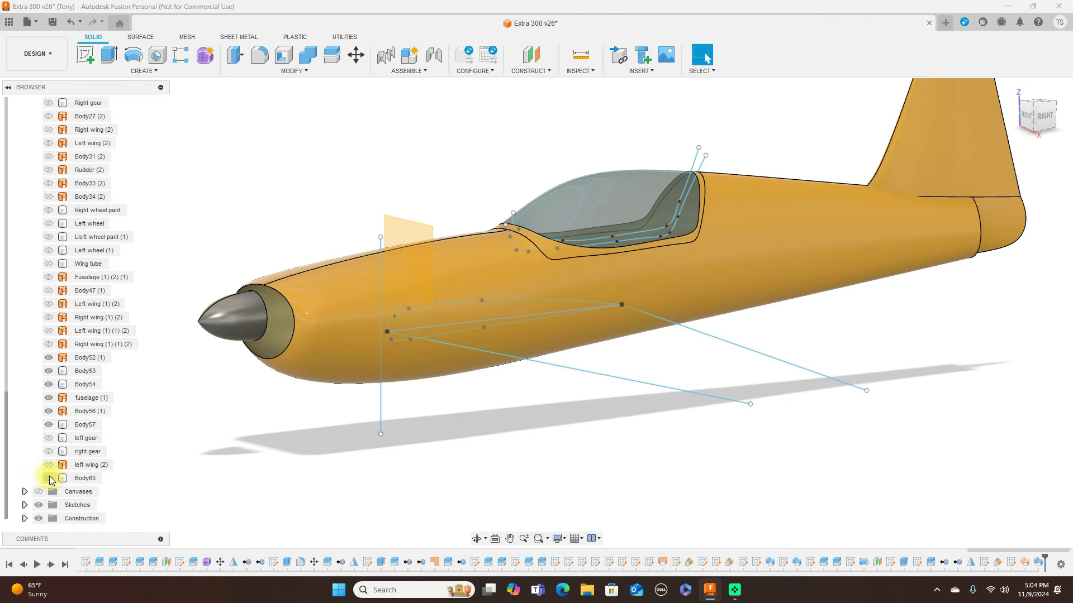
{"action": "left_click", "coordinate": [49, 478]}
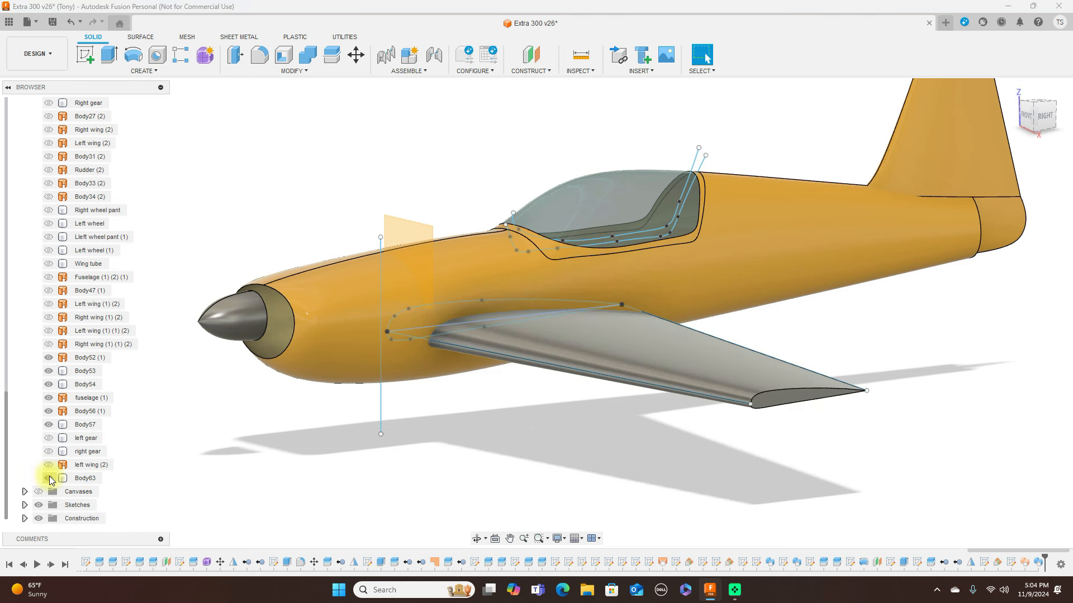
{"action": "left_click", "coordinate": [49, 478]}
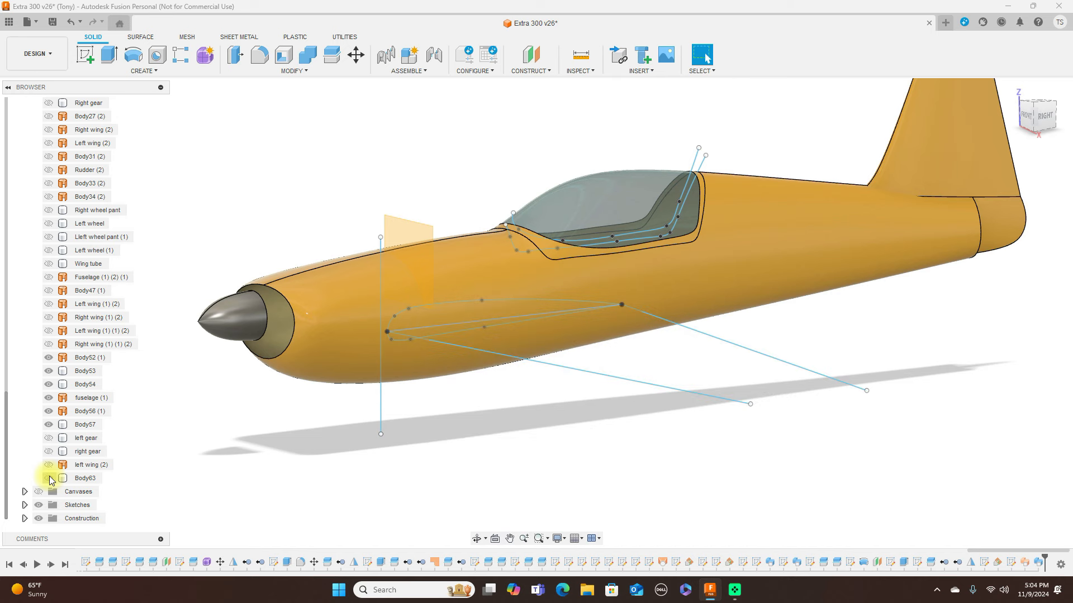
{"action": "left_click", "coordinate": [50, 464]}
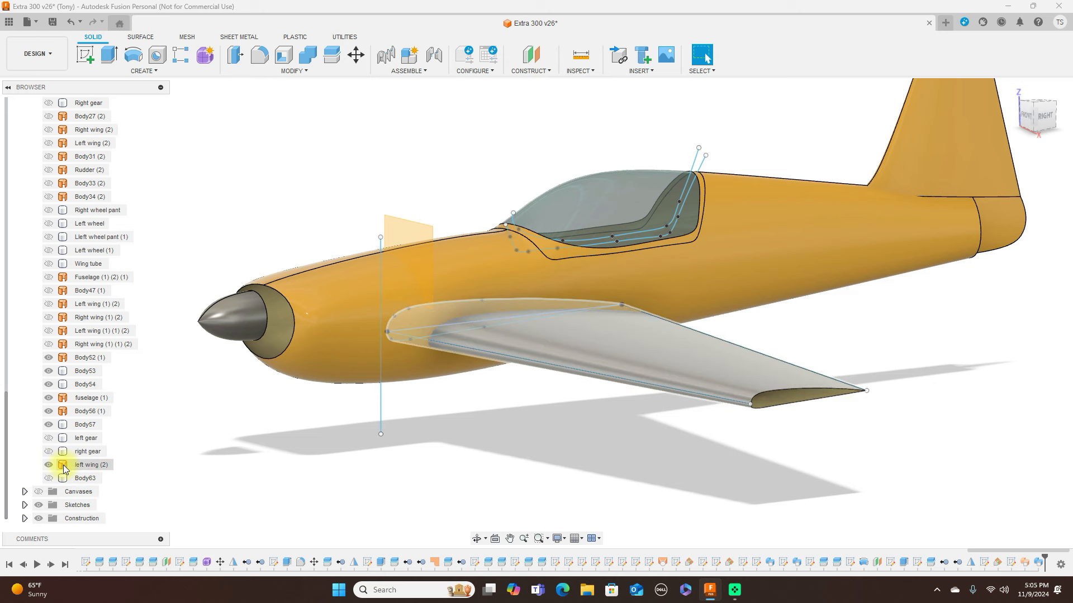
{"action": "left_click", "coordinate": [1036, 119]}
{"action": "middle_click_drag", "start_coordinate": [971, 107], "coordinate": [1034, 109], "text": "shift"}
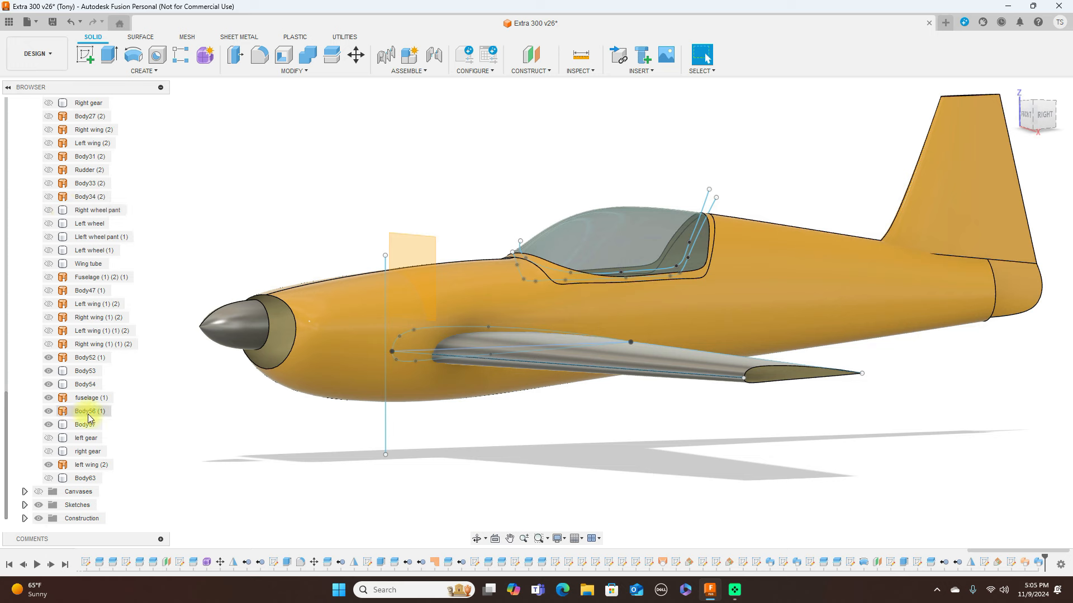
Hide the fuselage (1) body and examine the hollow left wing (2) from an angled front view.
{"action": "left_click", "coordinate": [50, 398]}
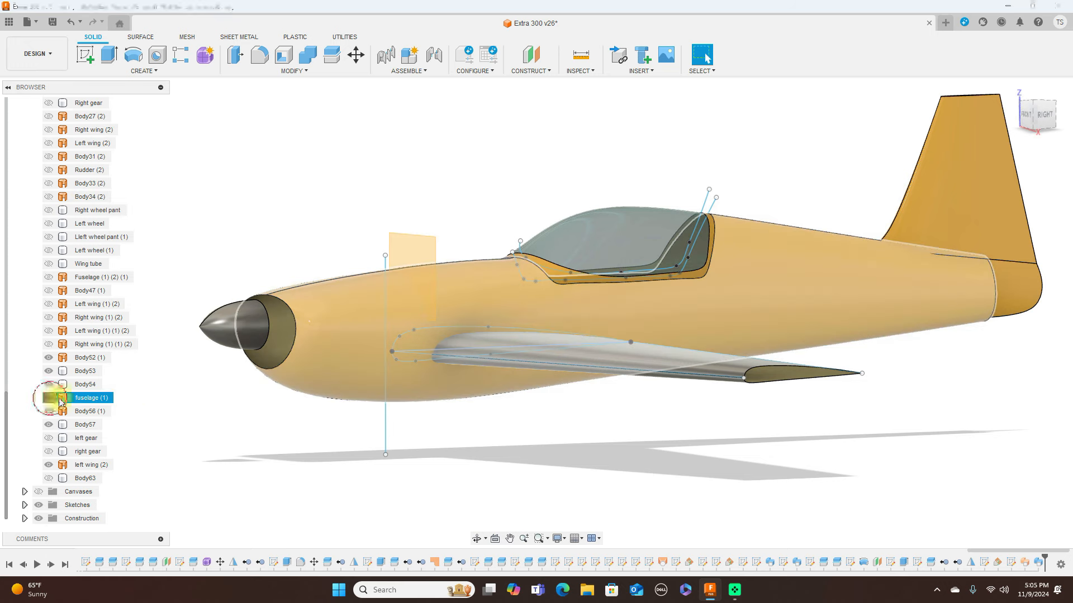
{"action": "left_click", "coordinate": [49, 398]}
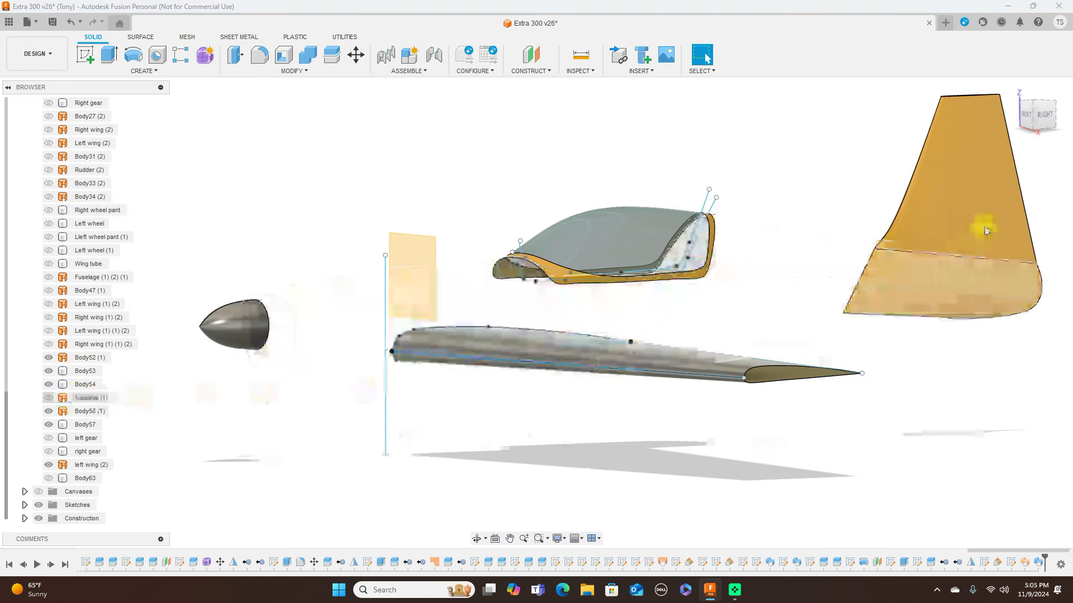
{"action": "left_click", "coordinate": [1034, 117]}
{"action": "middle_click_drag", "start_coordinate": [959, 116], "coordinate": [250, 369], "text": "shift"}
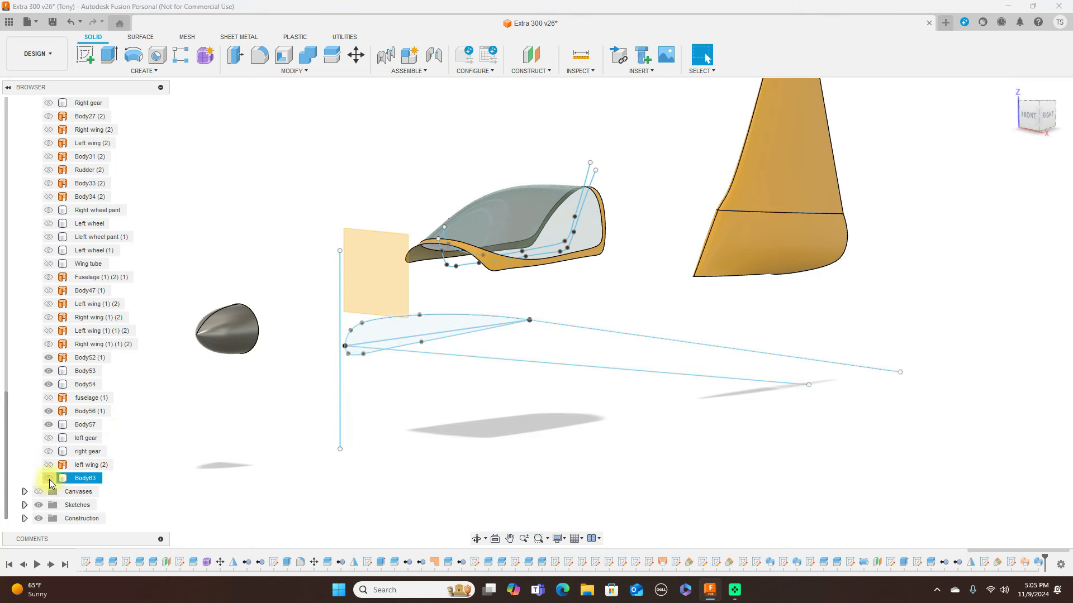
Show the solid wing Body63 in place of left wing (2) and view it straight from the right side.
{"action": "left_click", "coordinate": [1041, 124]}
{"action": "left_click_drag", "start_coordinate": [54, 115], "coordinate": [1038, 118]}
{"action": "left_click", "coordinate": [1037, 117]}
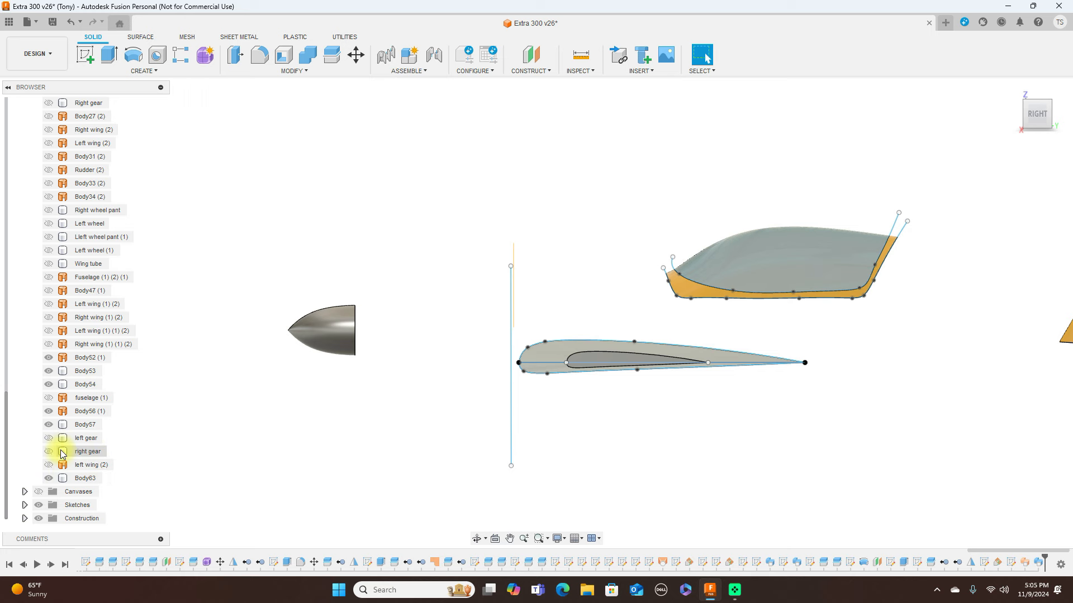
Hide Body63 and show the left wing (2), fuselage (1), left gear and right gear bodies.
{"action": "left_click", "coordinate": [48, 465]}
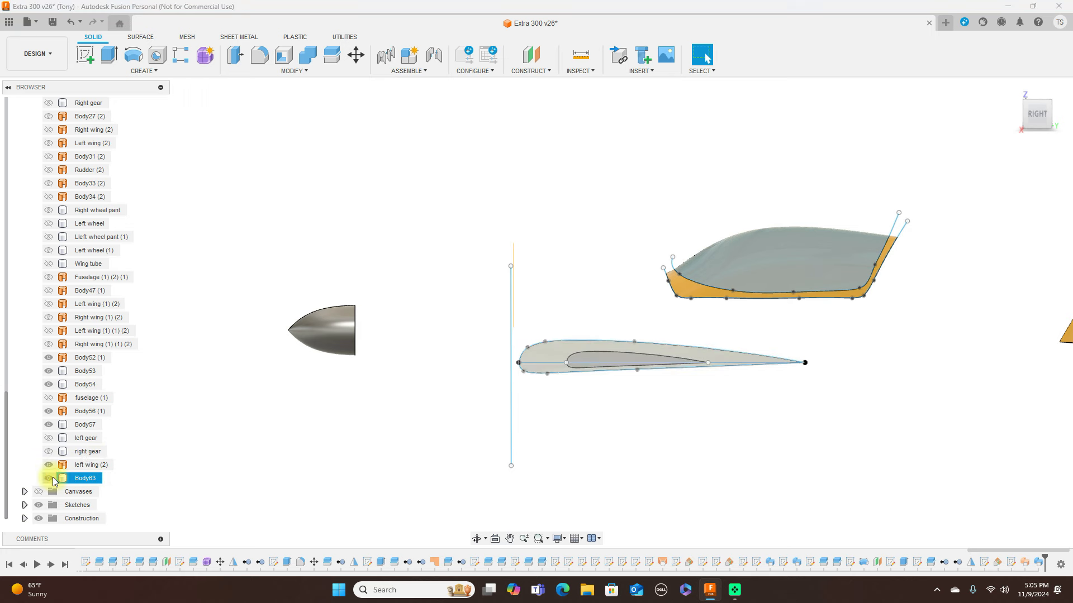
{"action": "left_click", "coordinate": [49, 398]}
{"action": "scroll", "coordinate": [331, 374], "scroll_direction": "down", "scroll_amount": 3}
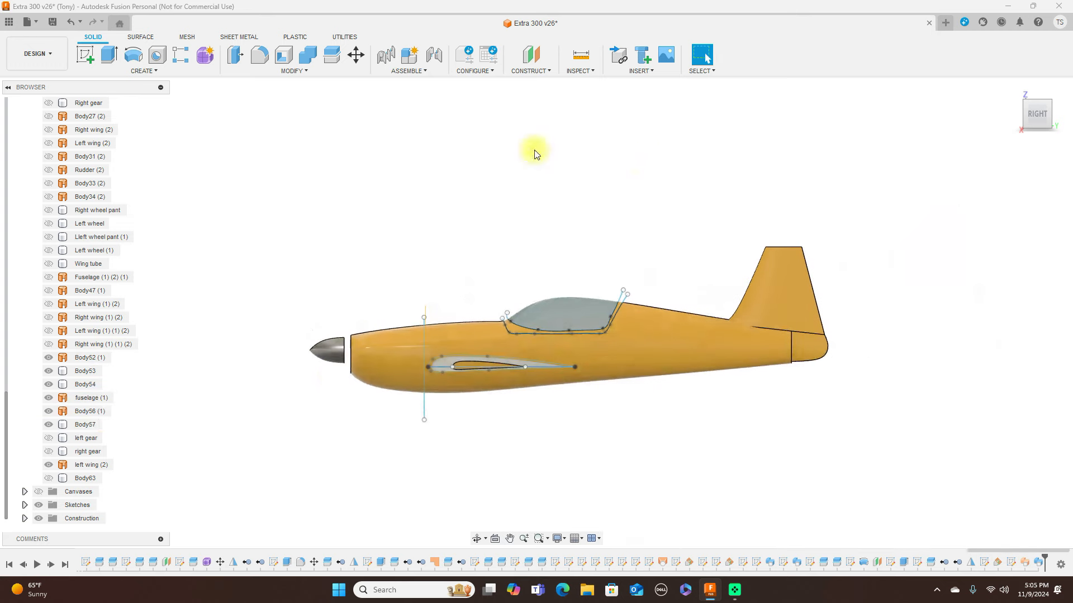
{"action": "mouse_move", "coordinate": [1033, 106]}
{"action": "left_mouse_down"}
{"action": "mouse_move", "coordinate": [1036, 144]}
{"action": "mouse_move", "coordinate": [1036, 109]}
{"action": "left_mouse_up"}
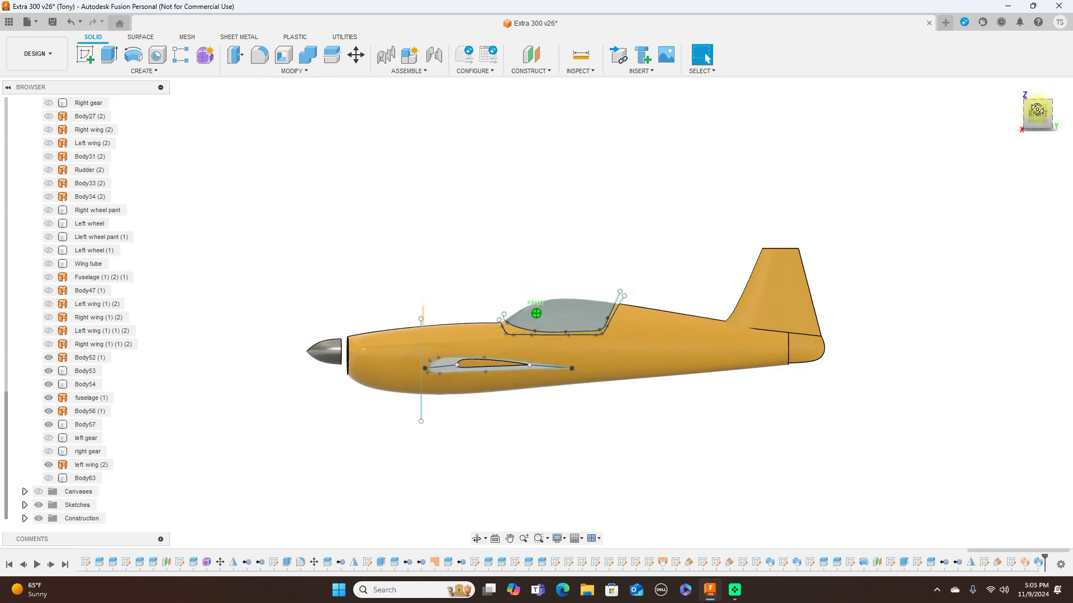
{"action": "left_click", "coordinate": [49, 451]}
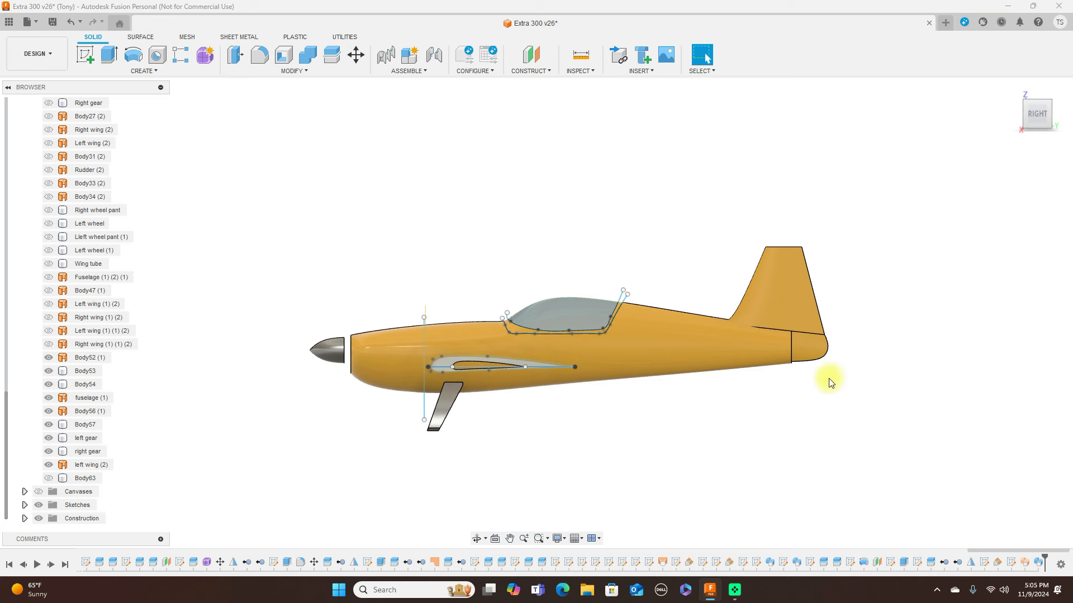
Hide the sketches and the fuselage (1) body and show the canvases behind the side view.
{"action": "left_click", "coordinate": [38, 505]}
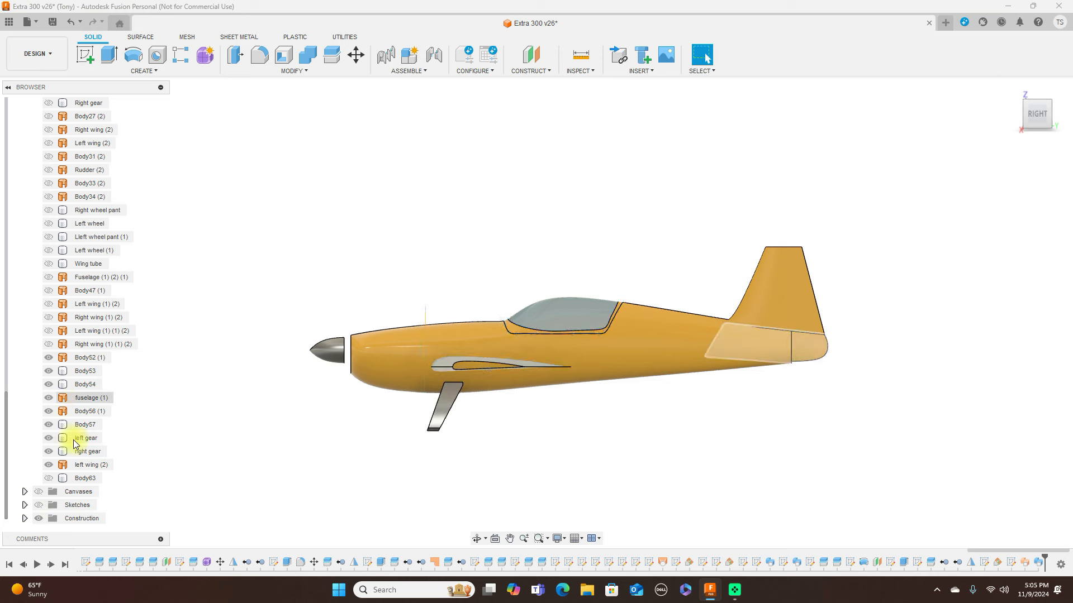
{"action": "left_click", "coordinate": [38, 492]}
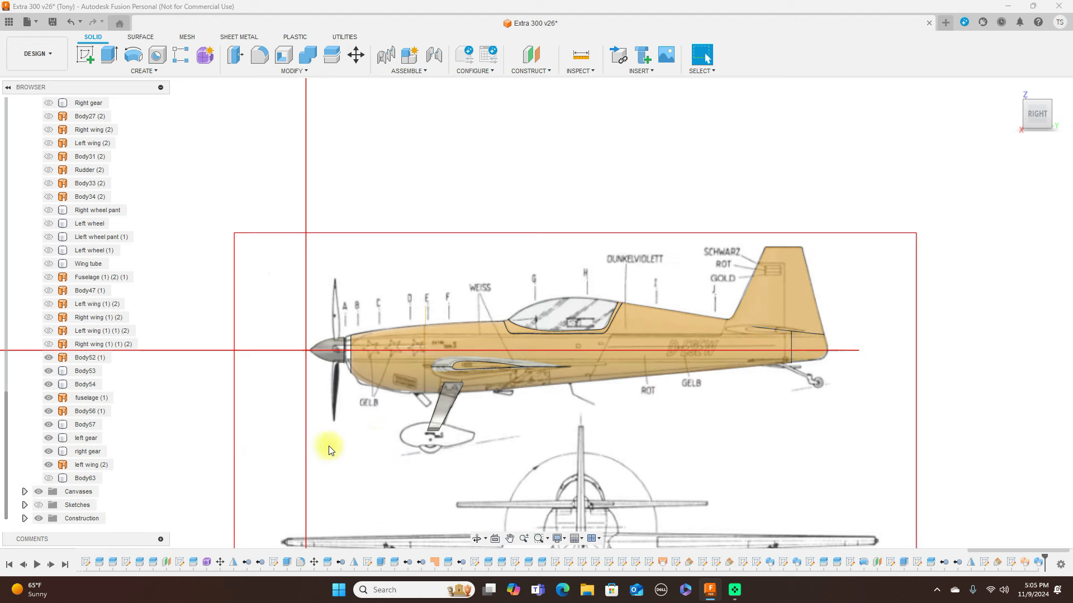
{"action": "scroll", "coordinate": [483, 434], "scroll_direction": "up", "scroll_amount": 2}
{"action": "mouse_move", "coordinate": [680, 427]}
{"action": "middle_mouse_down"}
{"action": "mouse_move", "coordinate": [634, 431]}
{"action": "mouse_move", "coordinate": [584, 415]}
{"action": "middle_mouse_up"}
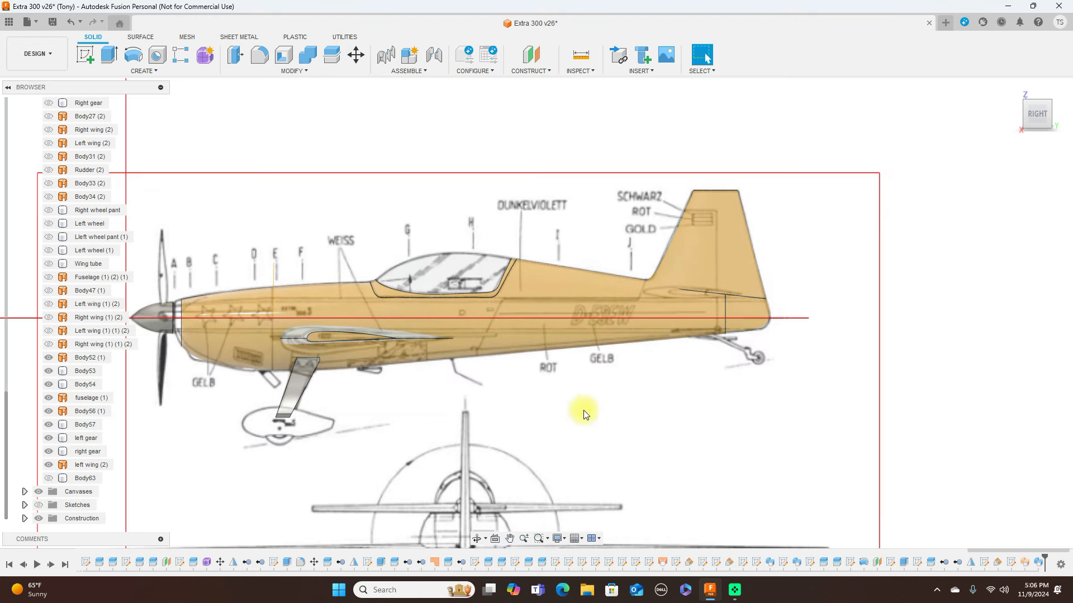
{"action": "left_click", "coordinate": [674, 316]}
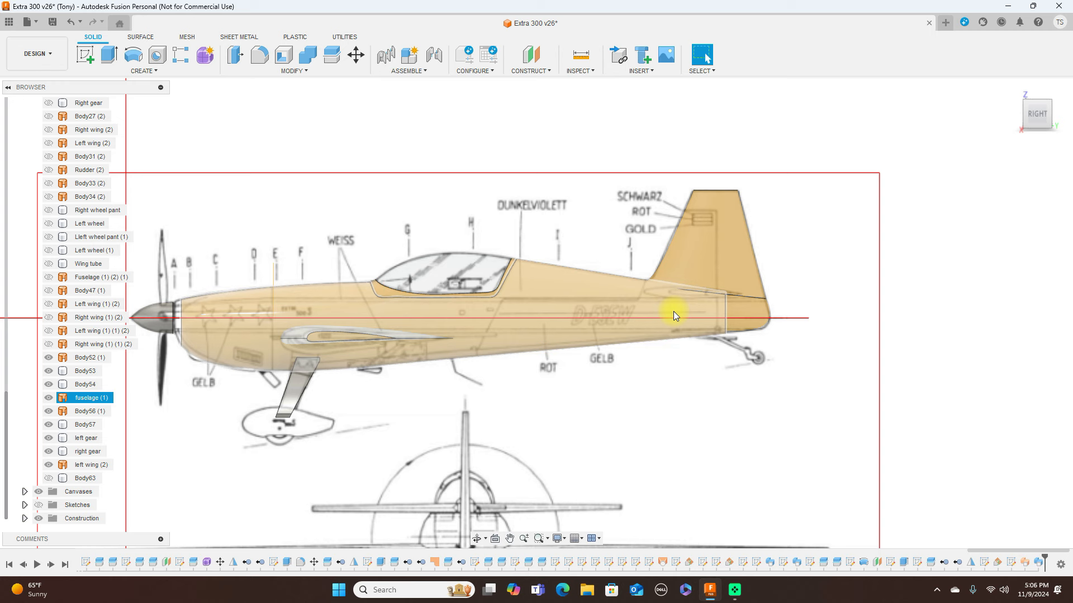
{"action": "left_click", "coordinate": [48, 397]}
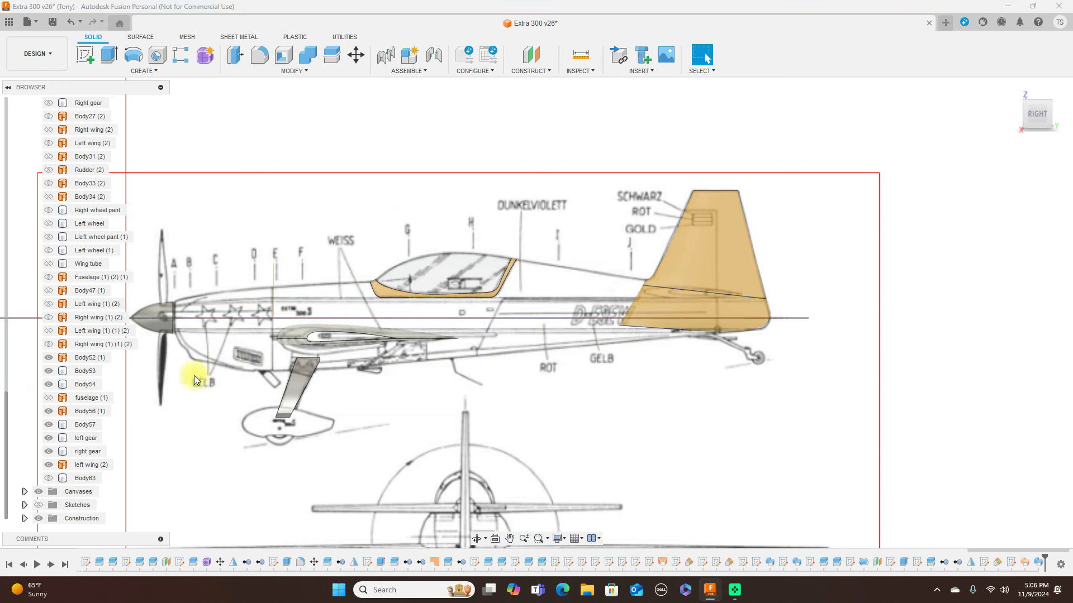
Rename Body54 at the rear of the fuselage as rudder and hide it.
{"action": "double_click", "coordinate": [81, 384]}
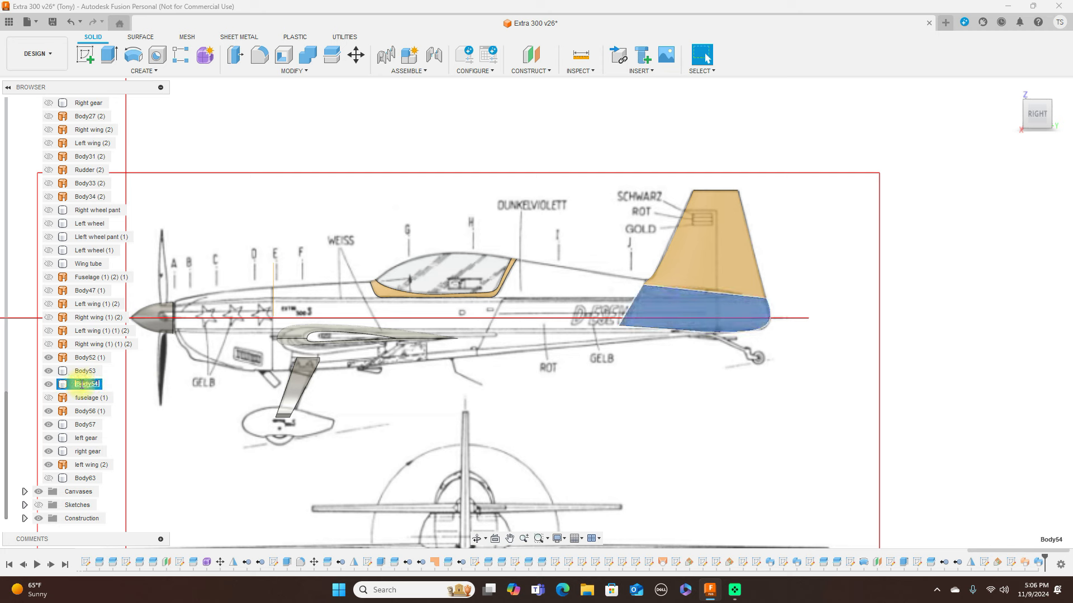
{"action": "key", "text": "BackSpace"}
{"action": "type", "text": "fu"}
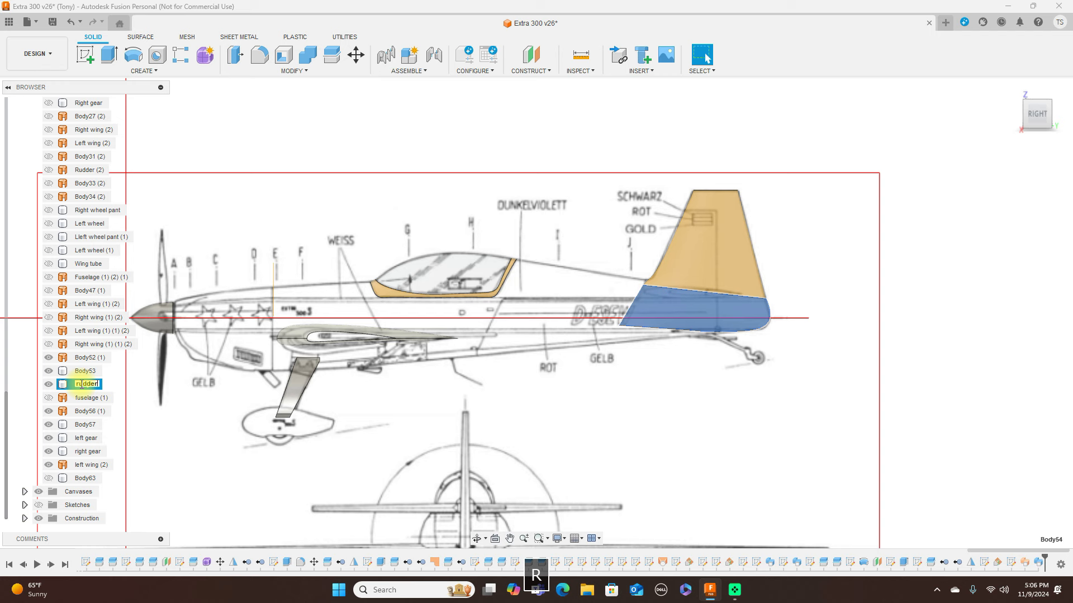
{"action": "type", "text": "dder"}
{"action": "key", "text": "Return"}
{"action": "left_click", "coordinate": [206, 390]}
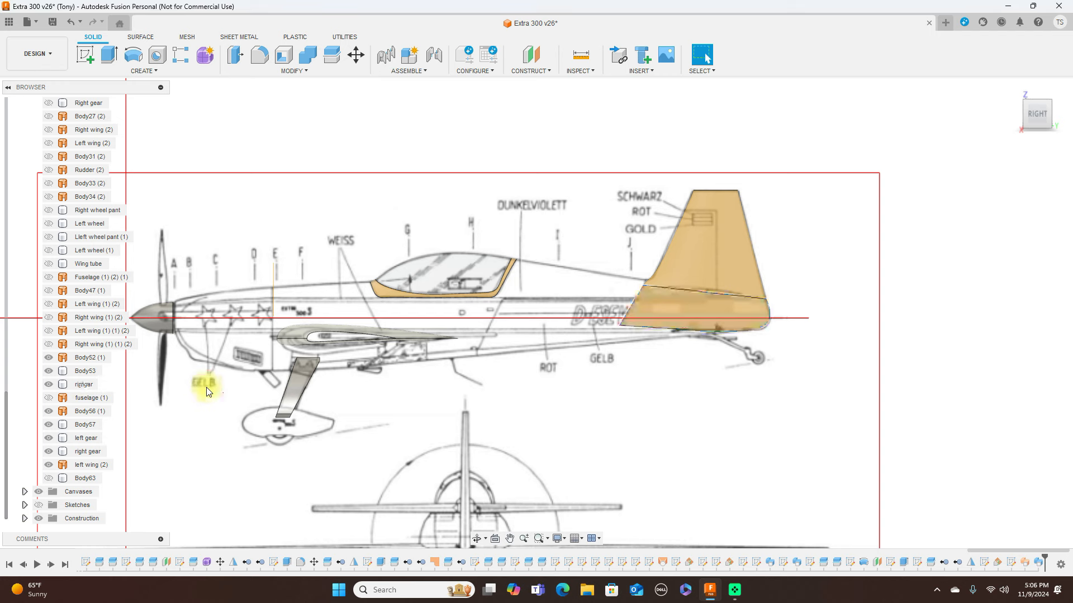
{"action": "left_click", "coordinate": [49, 384]}
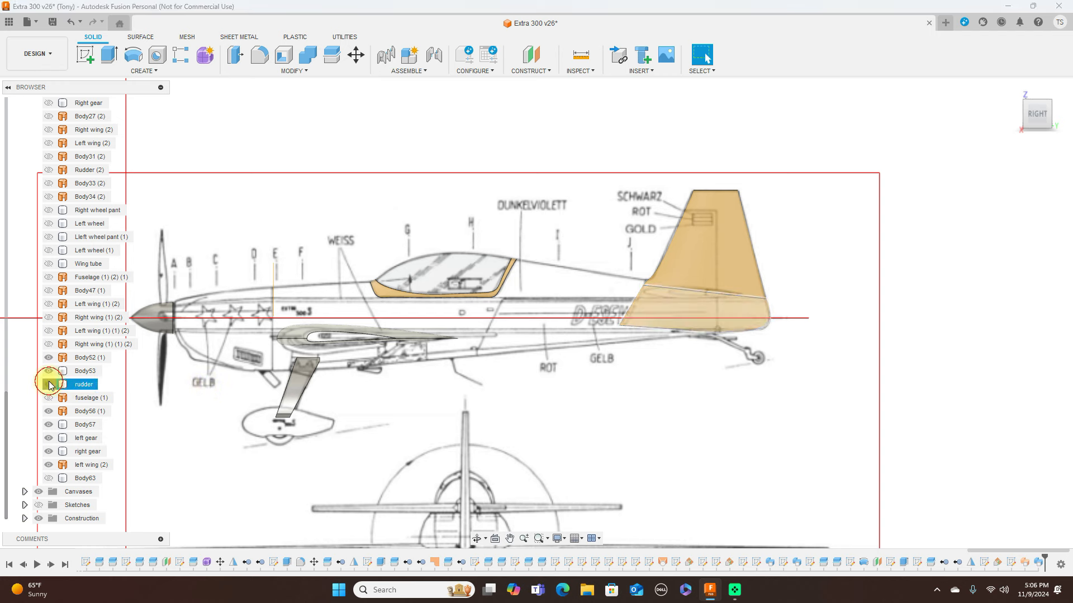
{"action": "left_click", "coordinate": [263, 383]}
Rename the vertical tail body Body53 as rudder 2 and hide it.
{"action": "left_click", "coordinate": [691, 257]}
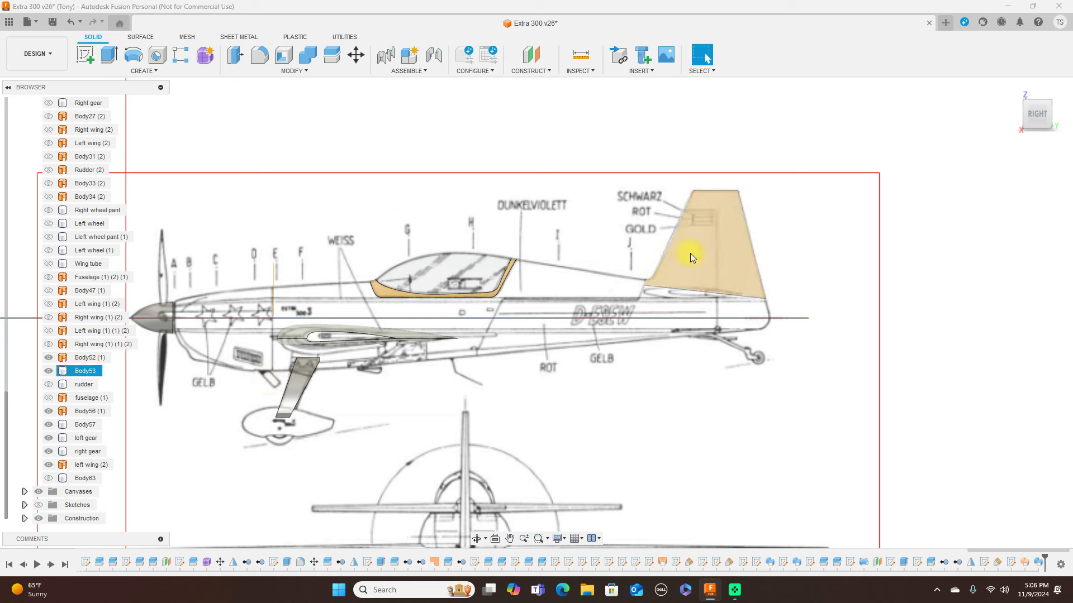
{"action": "left_click", "coordinate": [87, 371]}
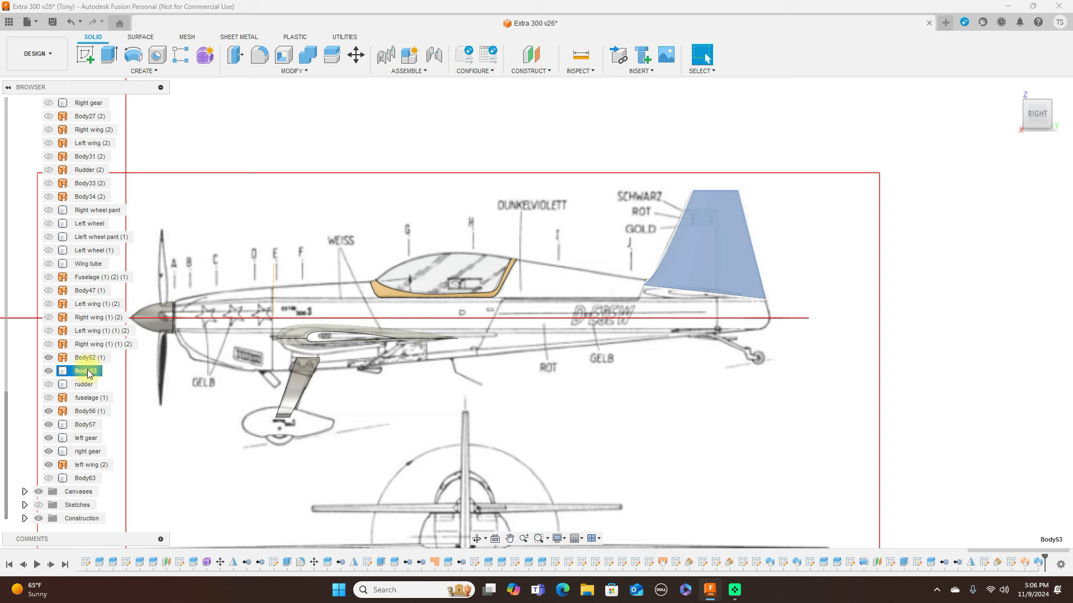
{"action": "double_click", "coordinate": [88, 371]}
{"action": "key", "text": "BackSpace"}
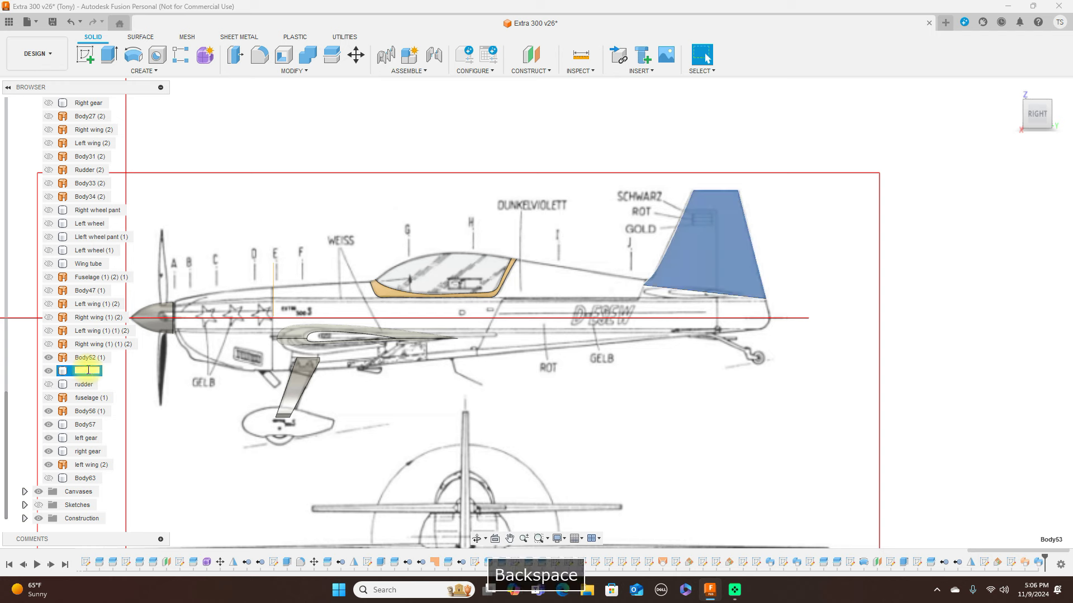
{"action": "type", "text": "ru"}
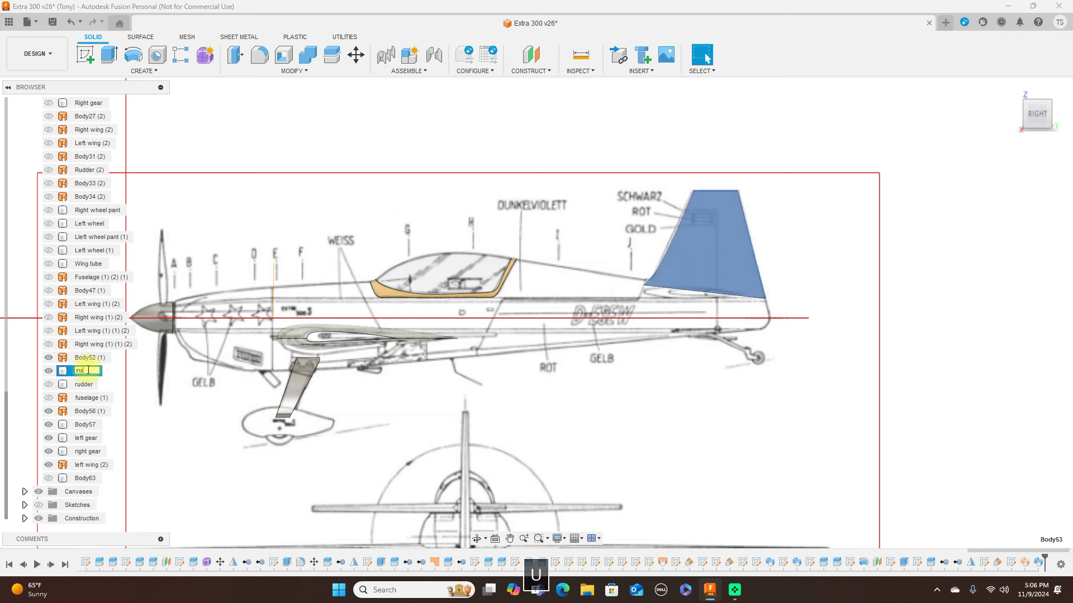
{"action": "type", "text": "dder2"}
{"action": "key", "text": "Return"}
{"action": "left_click", "coordinate": [336, 436]}
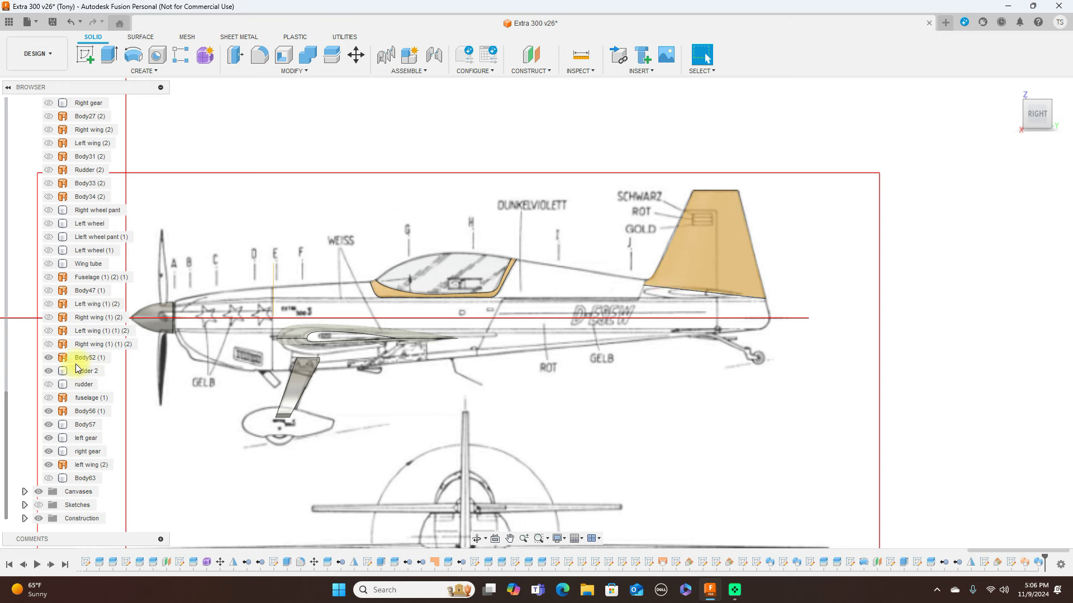
{"action": "left_click", "coordinate": [48, 371]}
{"action": "left_click", "coordinate": [49, 357]}
Start a sketch on the side plane and draw a chord line about 21 mm long from the tailplane airfoil's nose to its trailing edge.
{"action": "scroll", "coordinate": [743, 357], "scroll_direction": "up", "scroll_amount": 2}
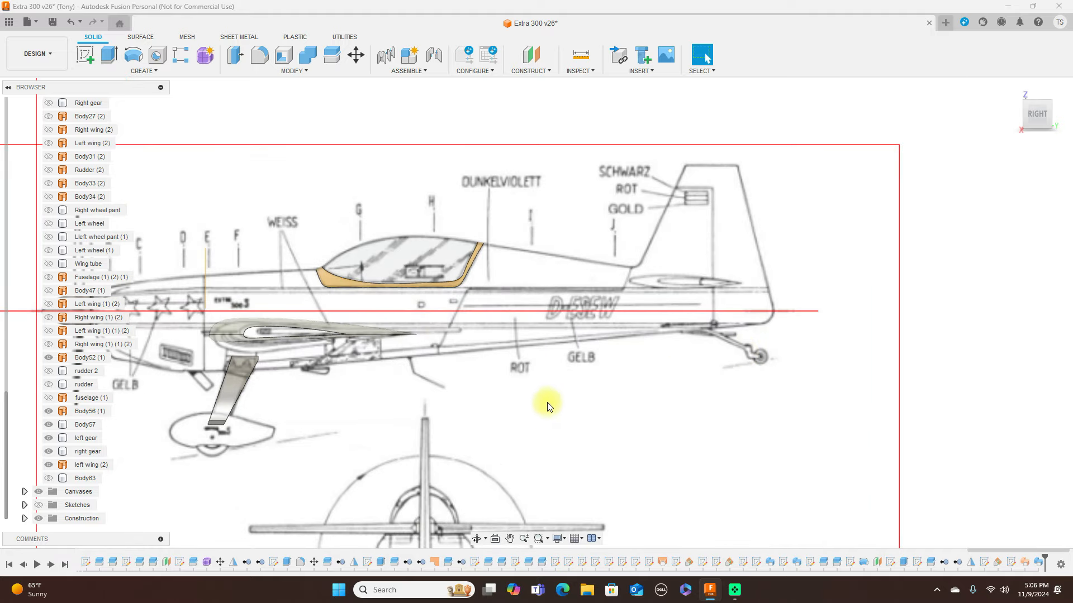
{"action": "left_click", "coordinate": [81, 56]}
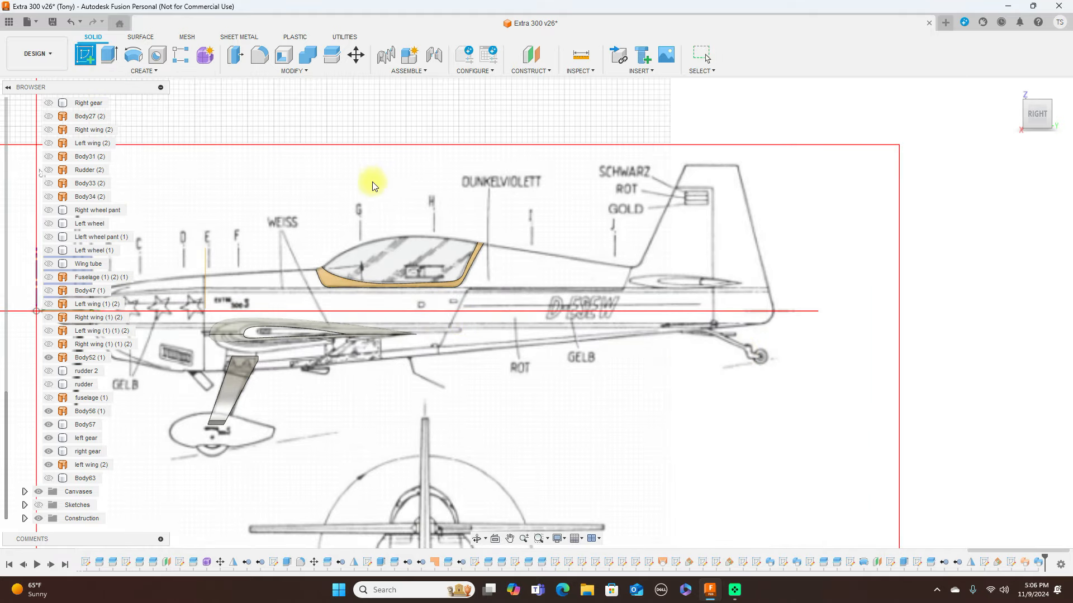
{"action": "left_click", "coordinate": [462, 201]}
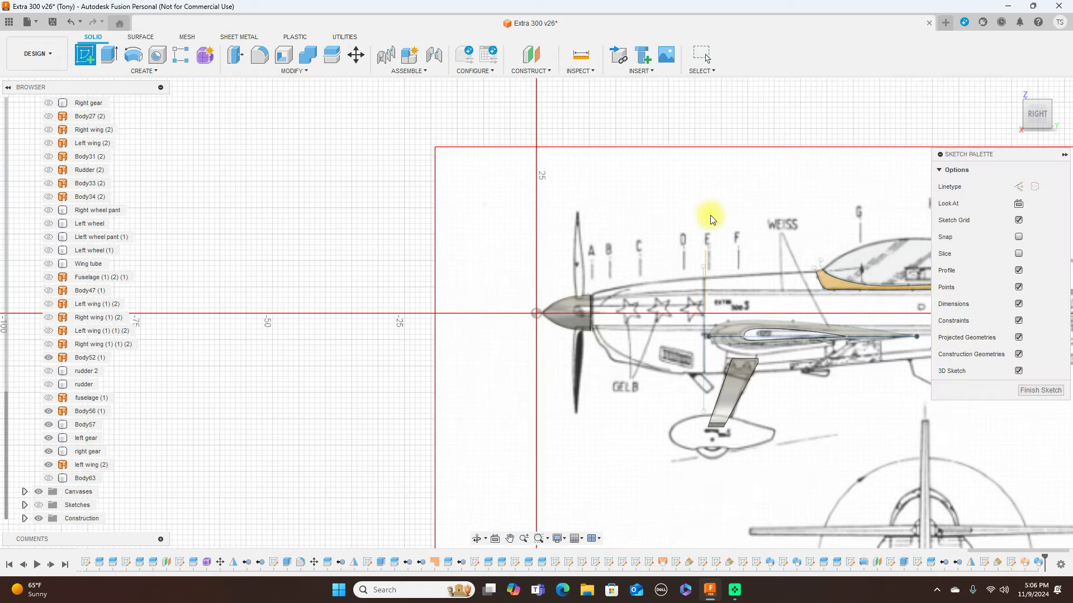
{"action": "scroll", "coordinate": [731, 246], "scroll_direction": "up", "scroll_amount": 3}
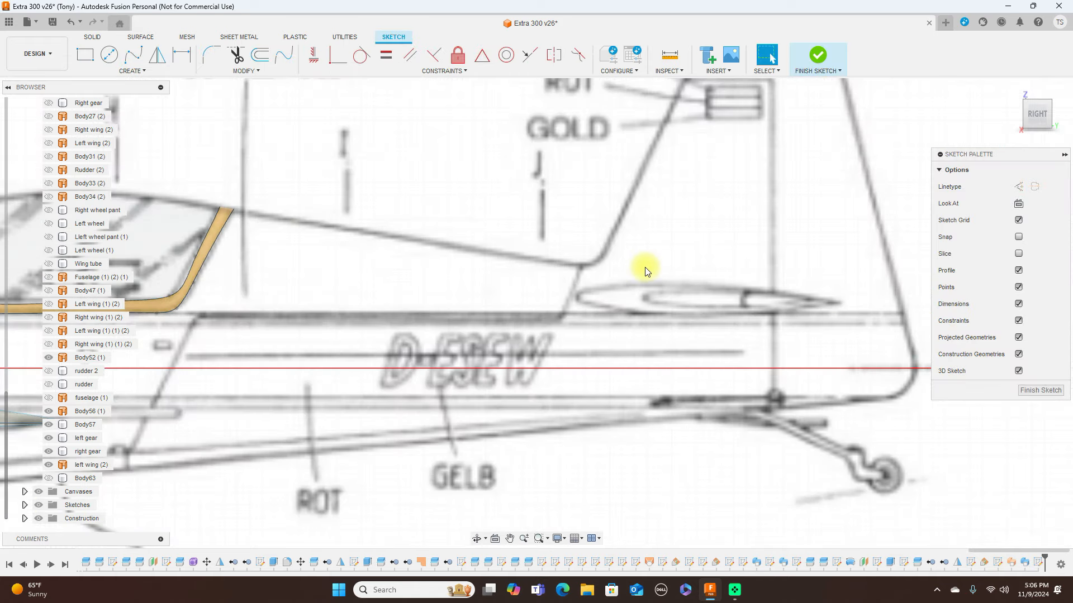
{"action": "key", "text": "l"}
{"action": "left_click", "coordinate": [575, 297]}
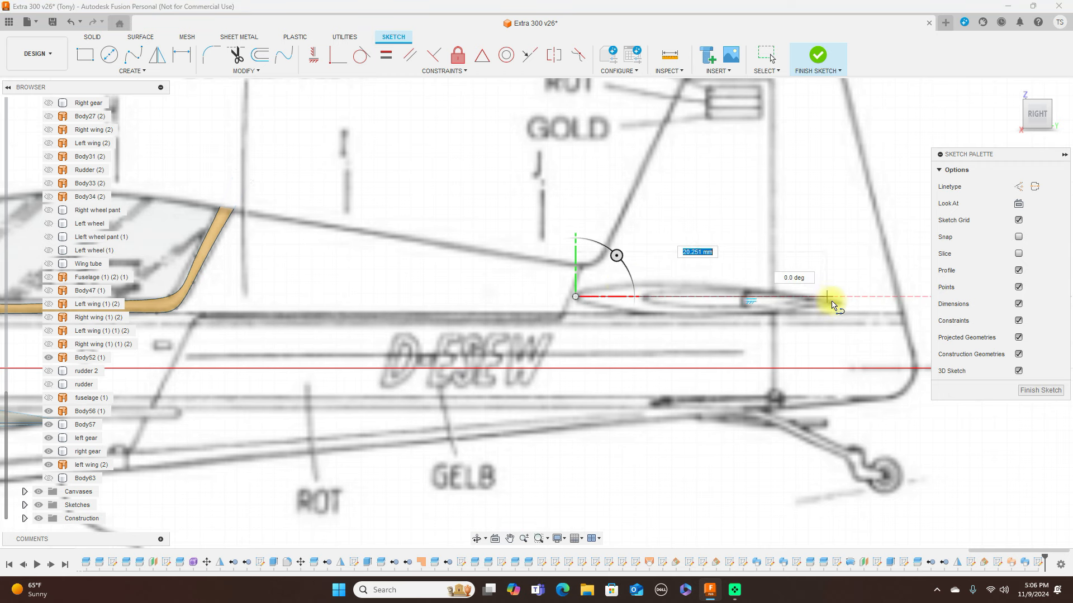
{"action": "left_click", "coordinate": [838, 304]}
{"action": "right_click", "coordinate": [838, 303]}
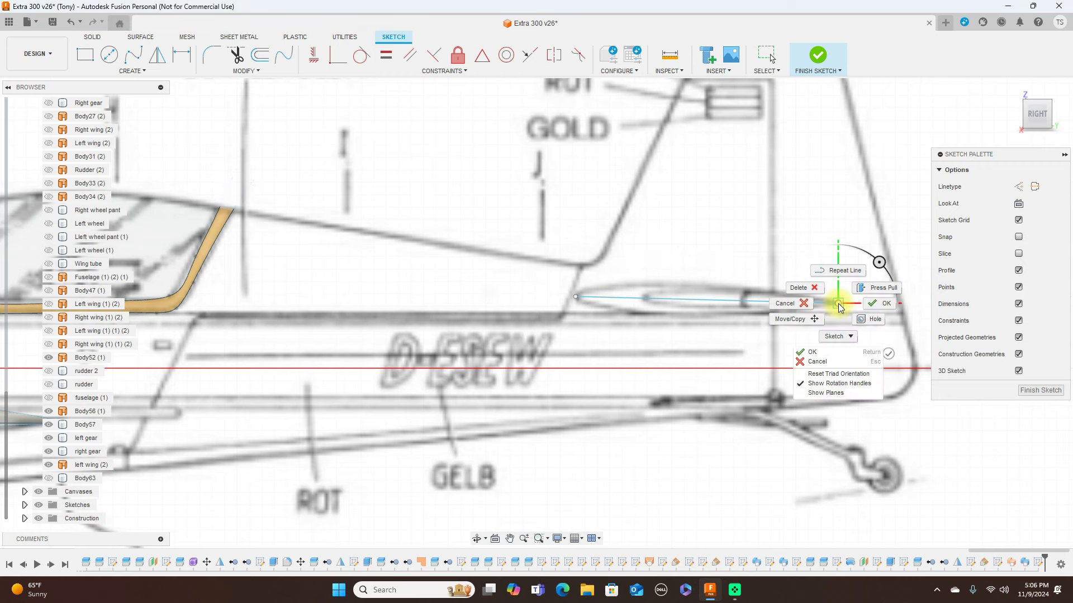
{"action": "left_click", "coordinate": [867, 306]}
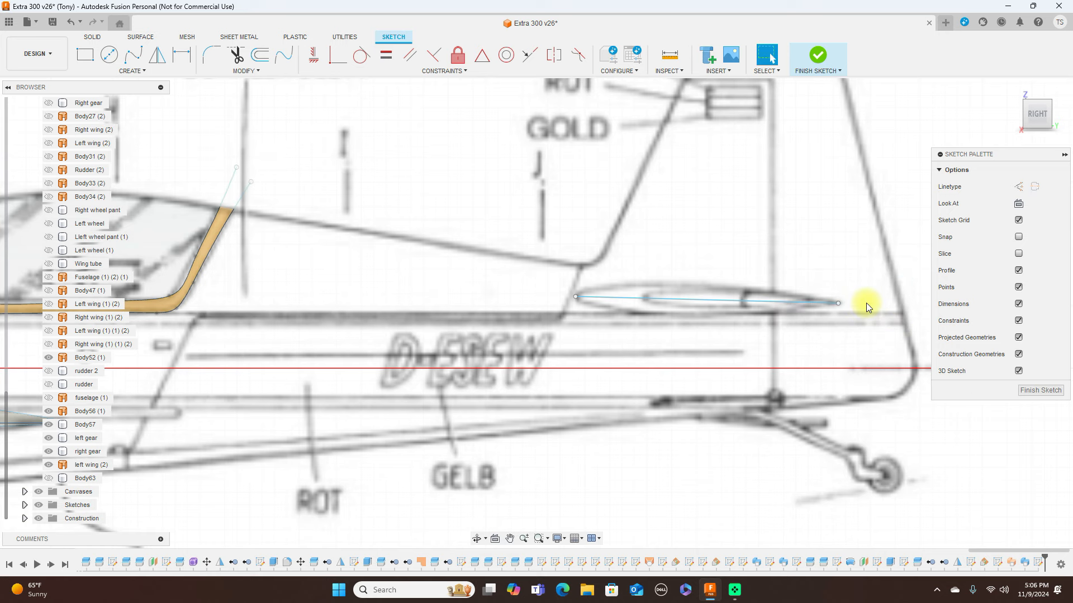
Trace the tailplane airfoil's upper contour with a five-point fit spline from the chord line's front end to its rear end.
{"action": "scroll", "coordinate": [727, 274], "scroll_direction": "down", "scroll_amount": 2}
{"action": "middle_click_drag", "start_coordinate": [749, 215], "coordinate": [699, 220]}
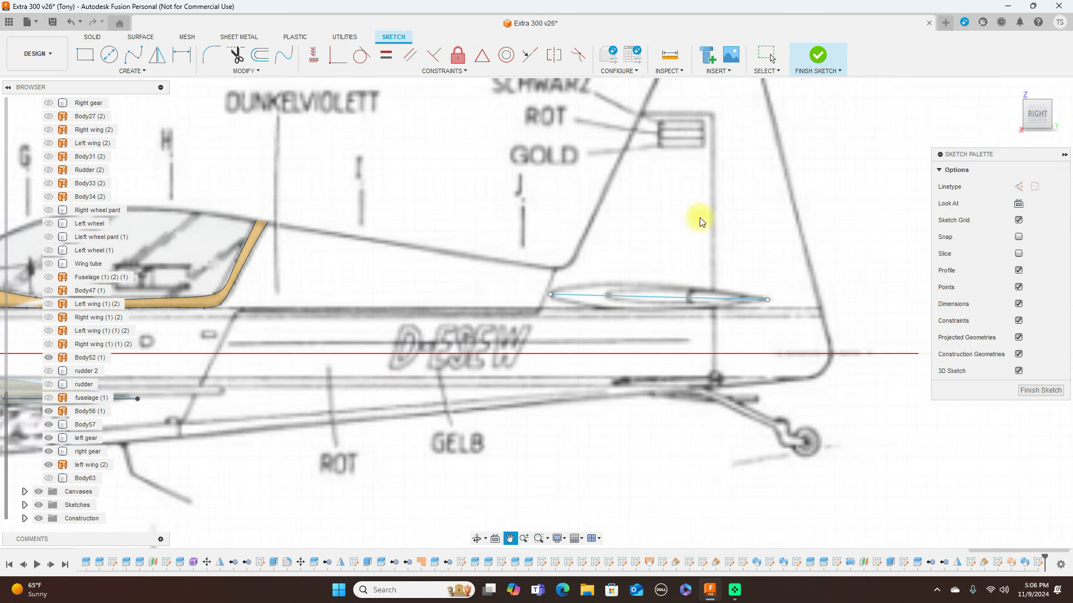
{"action": "left_click", "coordinate": [139, 59]}
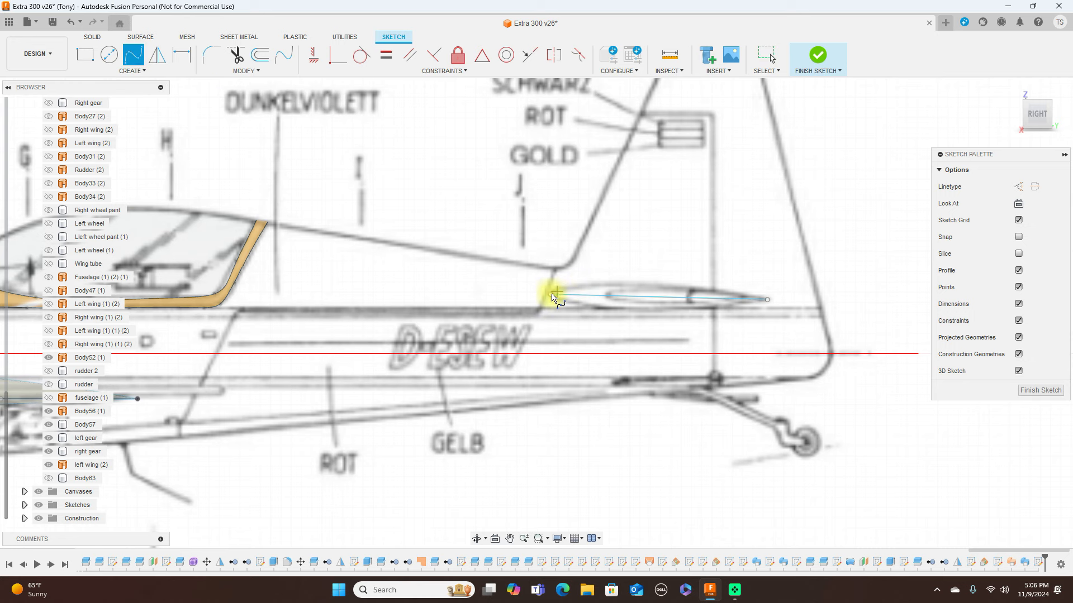
{"action": "left_click", "coordinate": [548, 297]}
{"action": "scroll", "coordinate": [551, 294], "scroll_direction": "up", "scroll_amount": 2}
{"action": "left_click", "coordinate": [564, 287]}
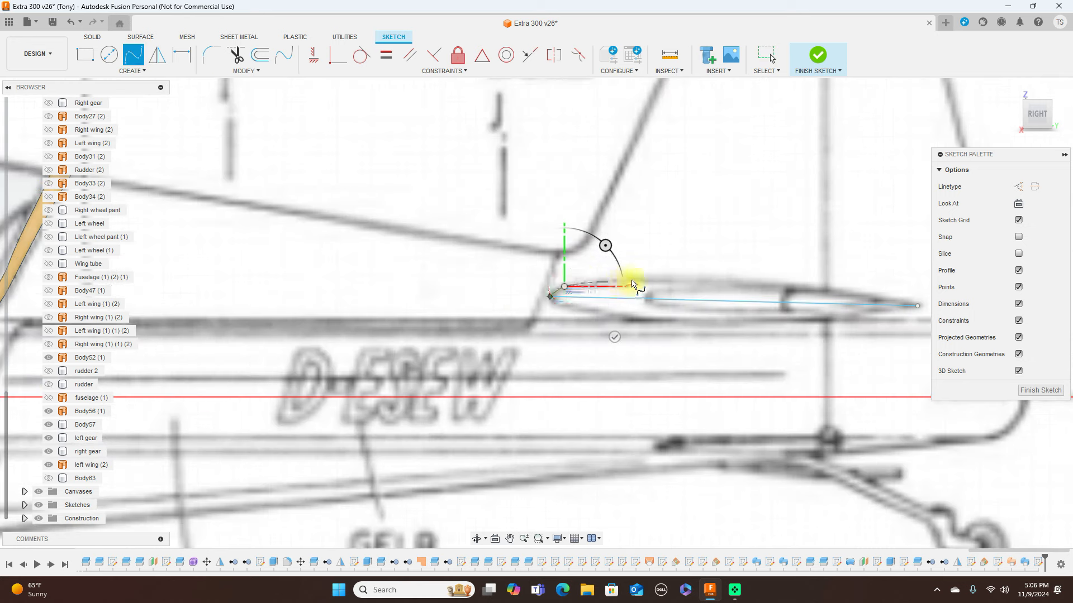
{"action": "left_click", "coordinate": [636, 280]}
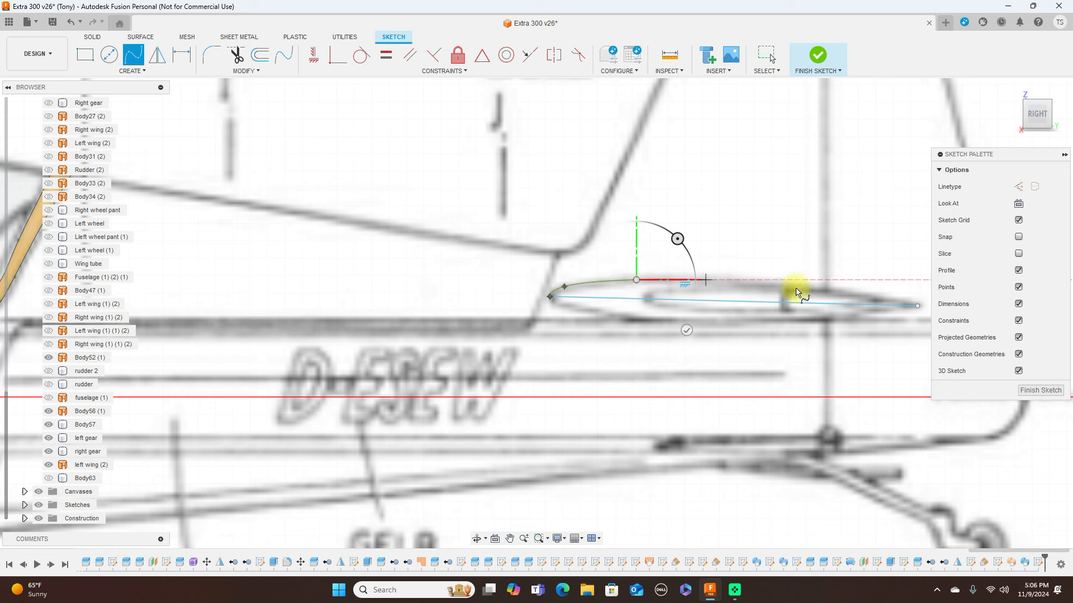
{"action": "left_click", "coordinate": [832, 292]}
{"action": "left_click", "coordinate": [917, 307]}
{"action": "right_click", "coordinate": [916, 307]}
{"action": "left_click", "coordinate": [951, 304]}
Mirror the upper airfoil spline about the chord line to close the tailplane profile, and finish the sketch.
{"action": "scroll", "coordinate": [804, 301], "scroll_direction": "down", "scroll_amount": 2}
{"action": "left_click", "coordinate": [157, 54]}
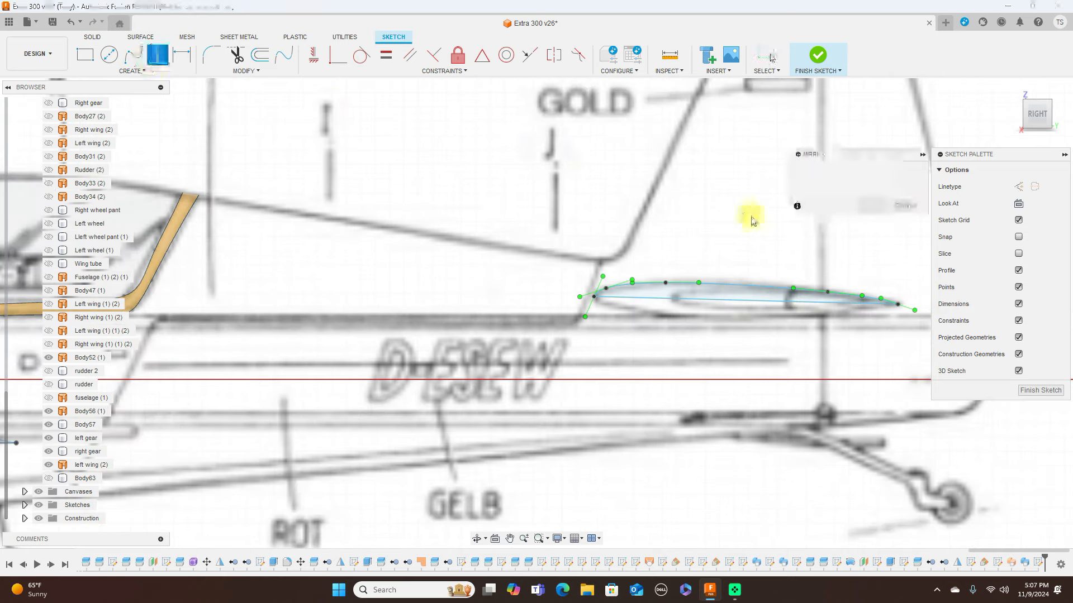
{"action": "left_click", "coordinate": [736, 284]}
{"action": "left_click", "coordinate": [852, 188]}
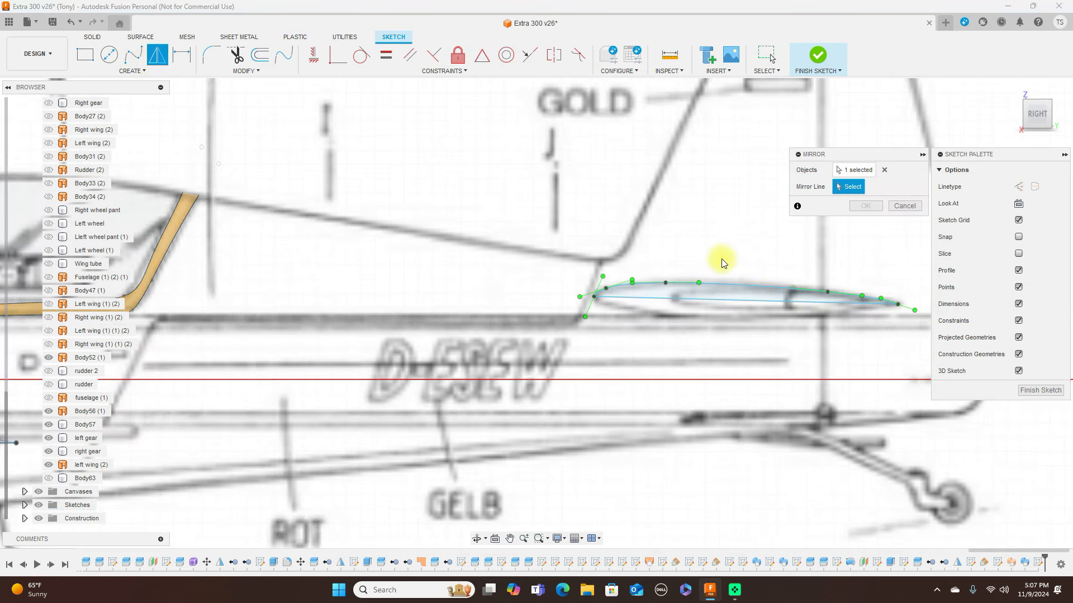
{"action": "left_click", "coordinate": [715, 300]}
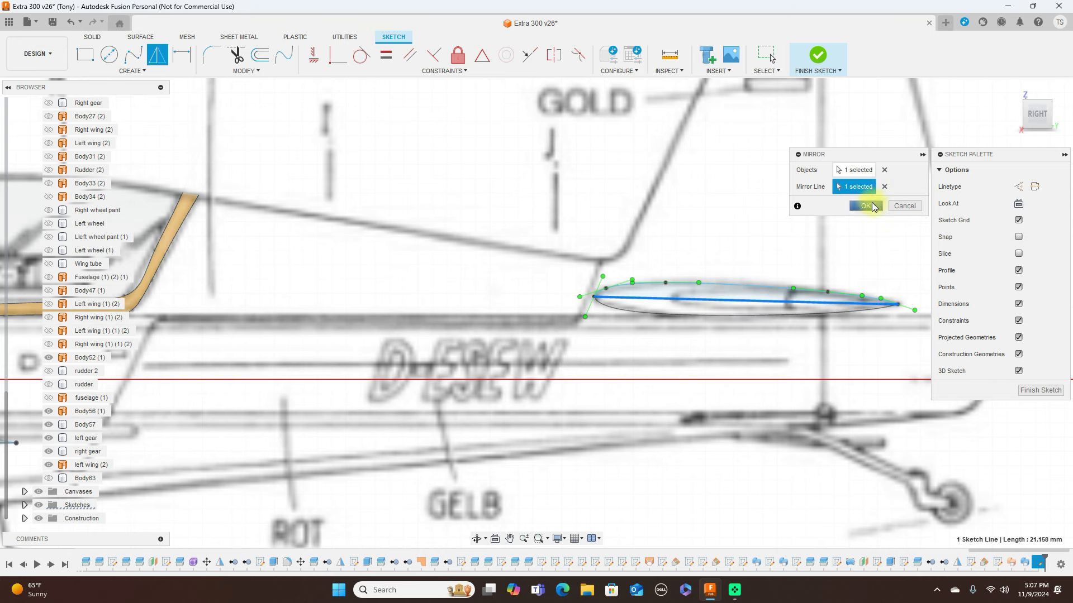
{"action": "left_click", "coordinate": [871, 206]}
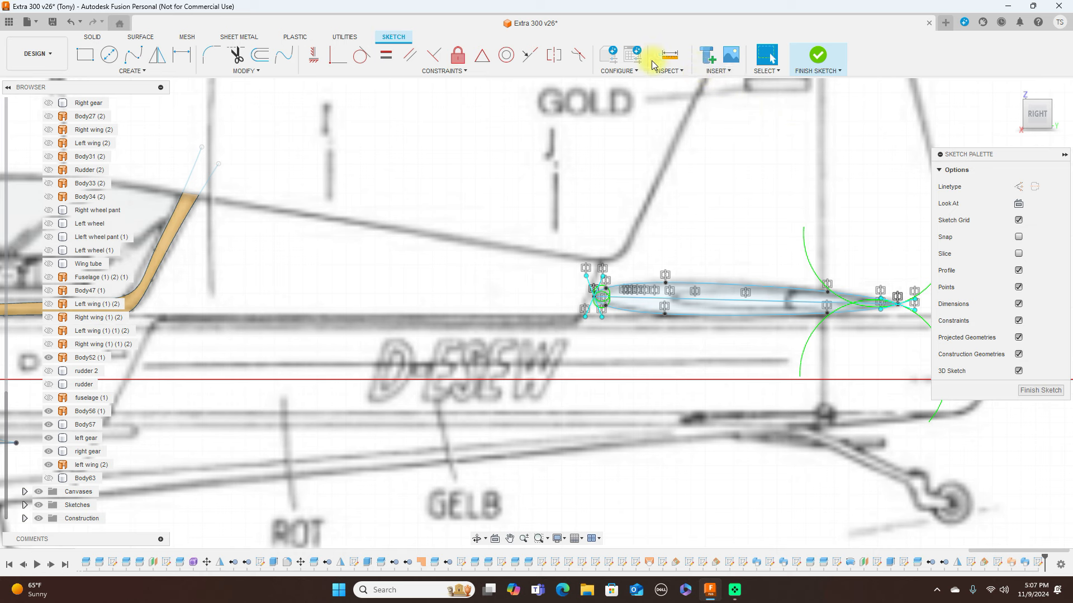
{"action": "left_click", "coordinate": [817, 56]}
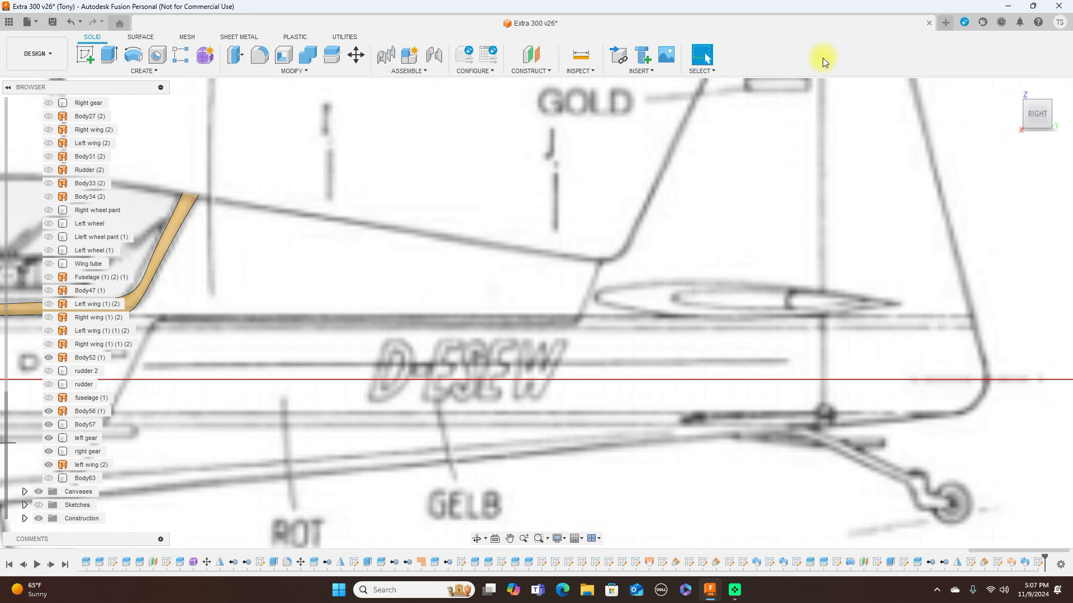
Show the sketches and construct a plane at an angle of 90 degrees through the tailplane airfoil's chord line.
{"action": "left_click", "coordinate": [39, 506]}
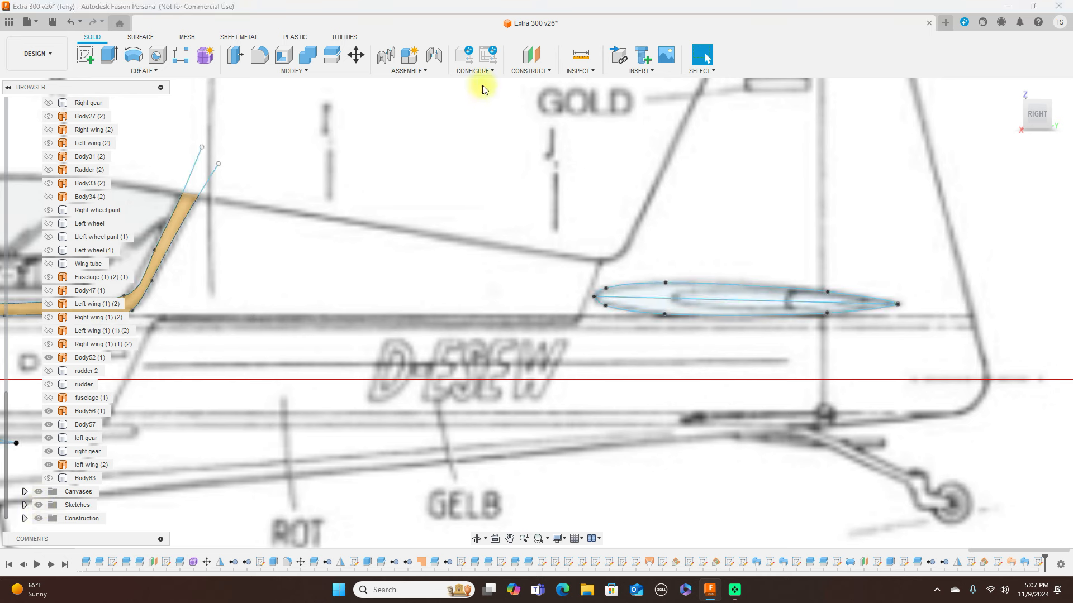
{"action": "left_click", "coordinate": [547, 72]}
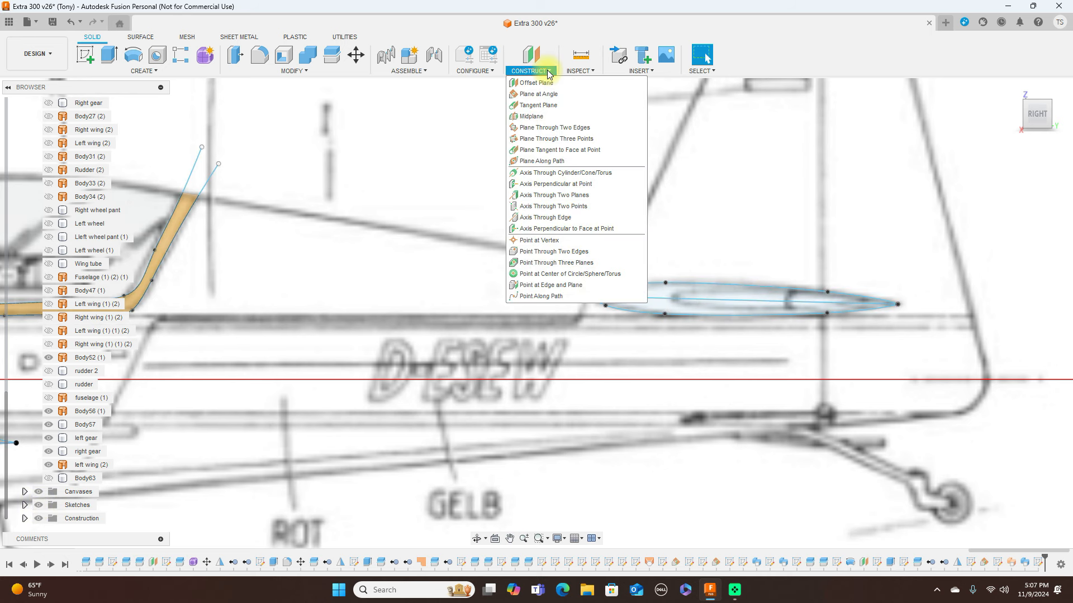
{"action": "left_click", "coordinate": [546, 94]}
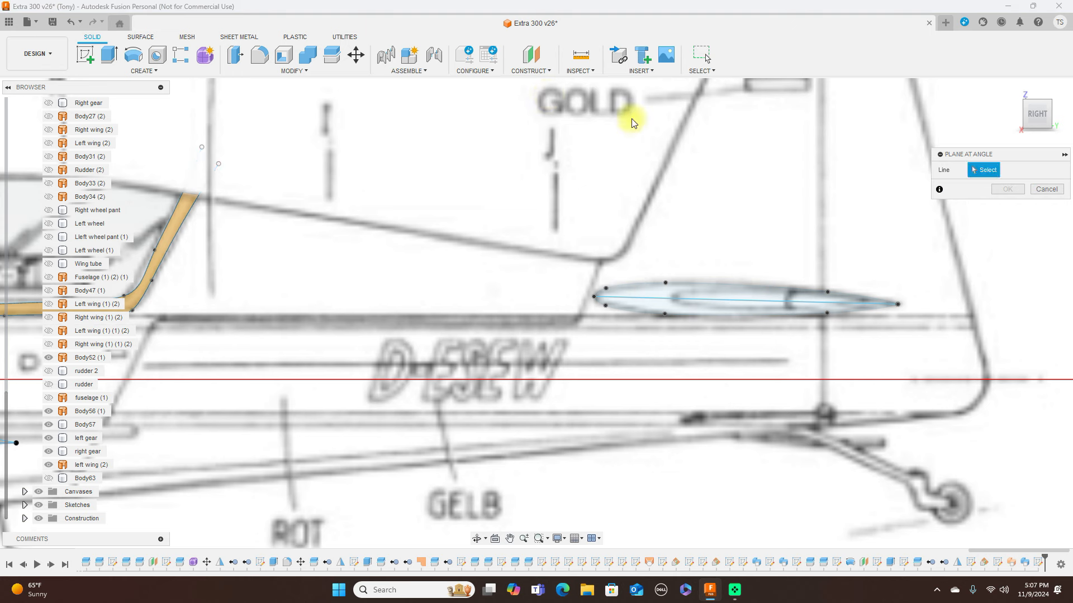
{"action": "left_click", "coordinate": [707, 305]}
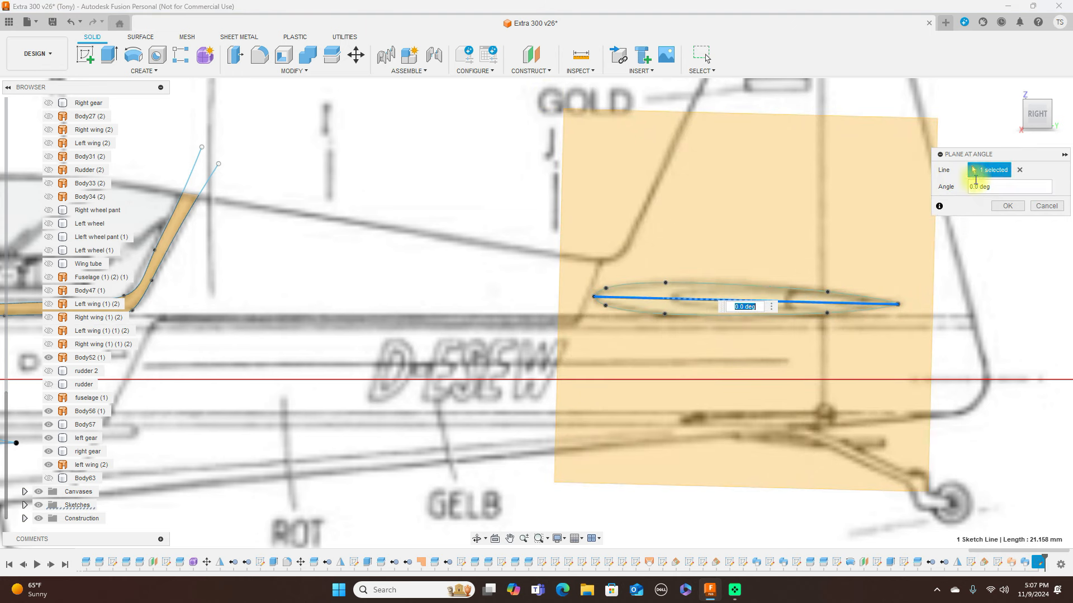
{"action": "left_click", "coordinate": [970, 187]}
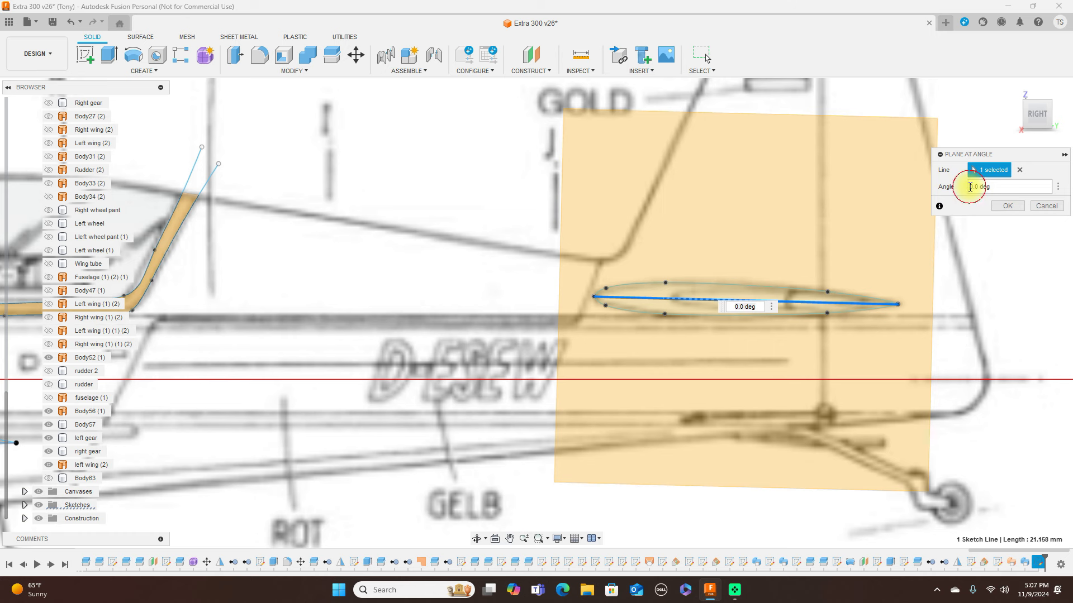
{"action": "type", "text": "9"}
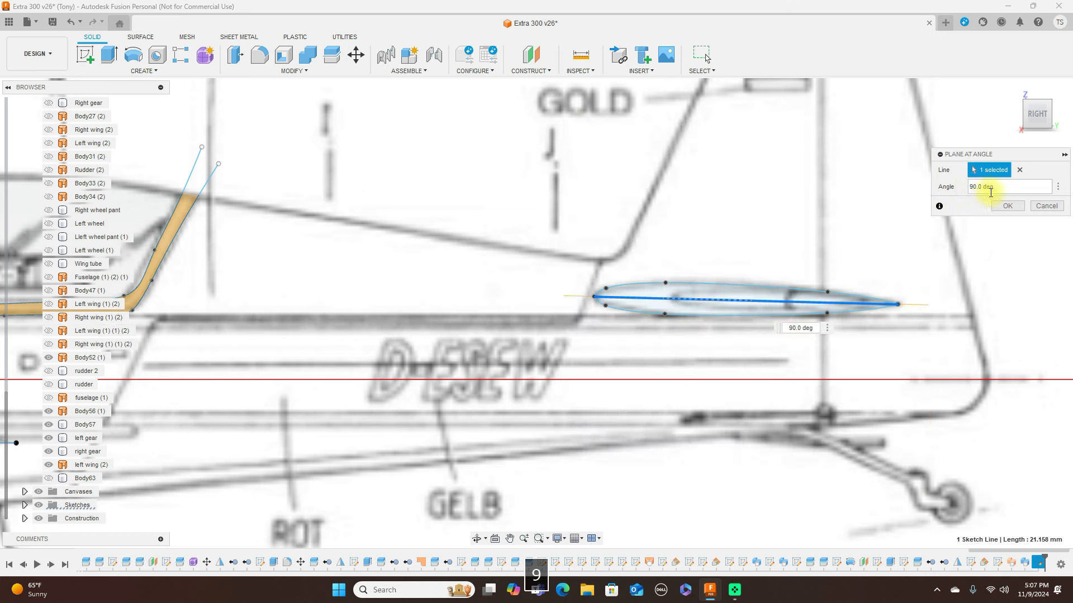
{"action": "left_click", "coordinate": [1012, 206]}
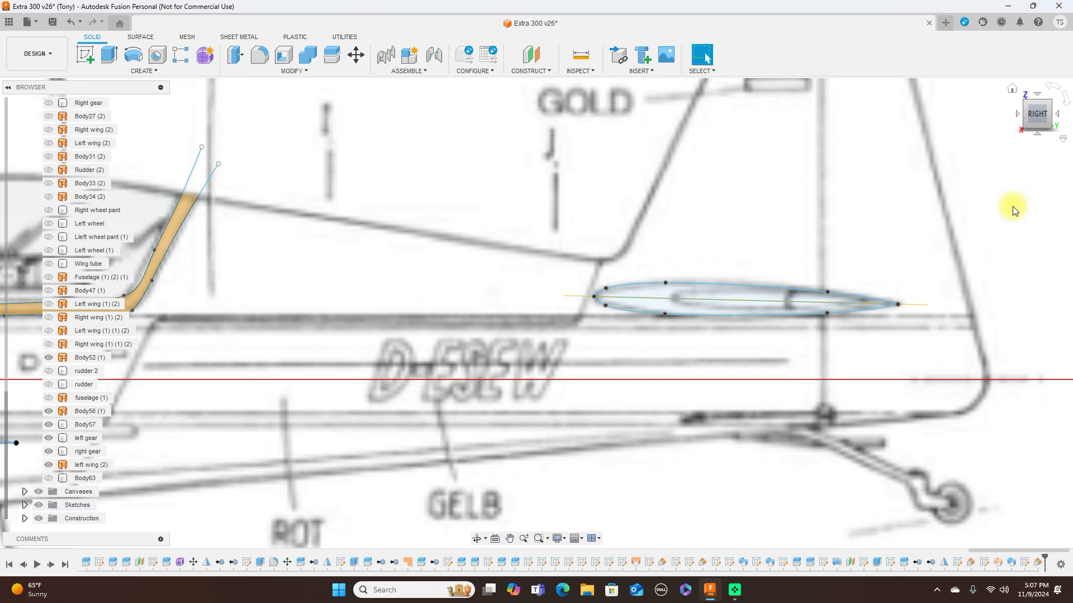
Start a sketch on the new chord plane and draw the tailplane's leading-edge line from the airfoil's nose to the tip's front corner.
{"action": "left_click", "coordinate": [1040, 97]}
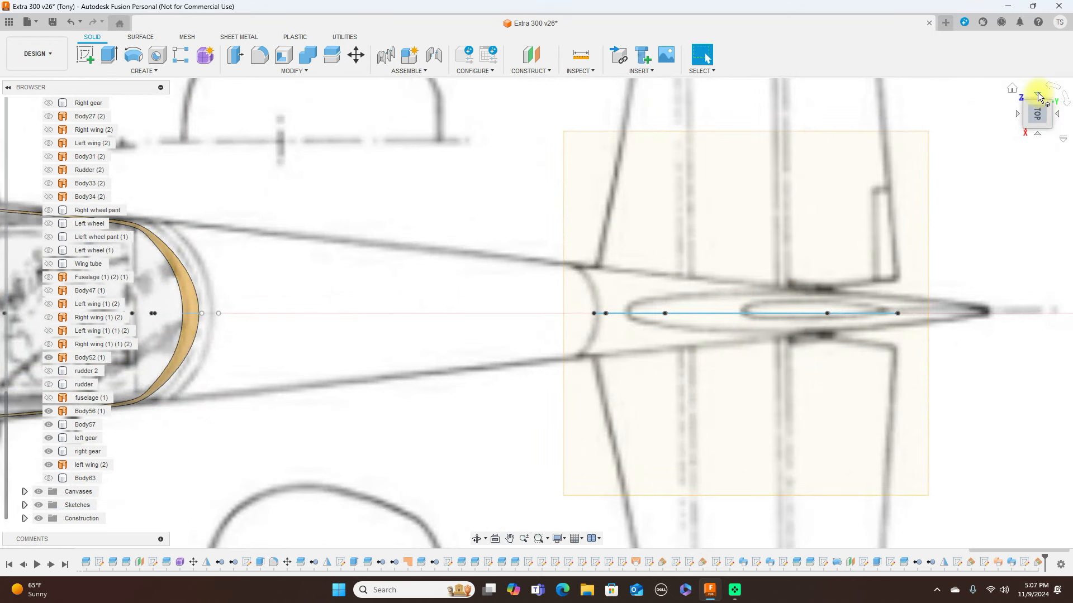
{"action": "left_click", "coordinate": [717, 202]}
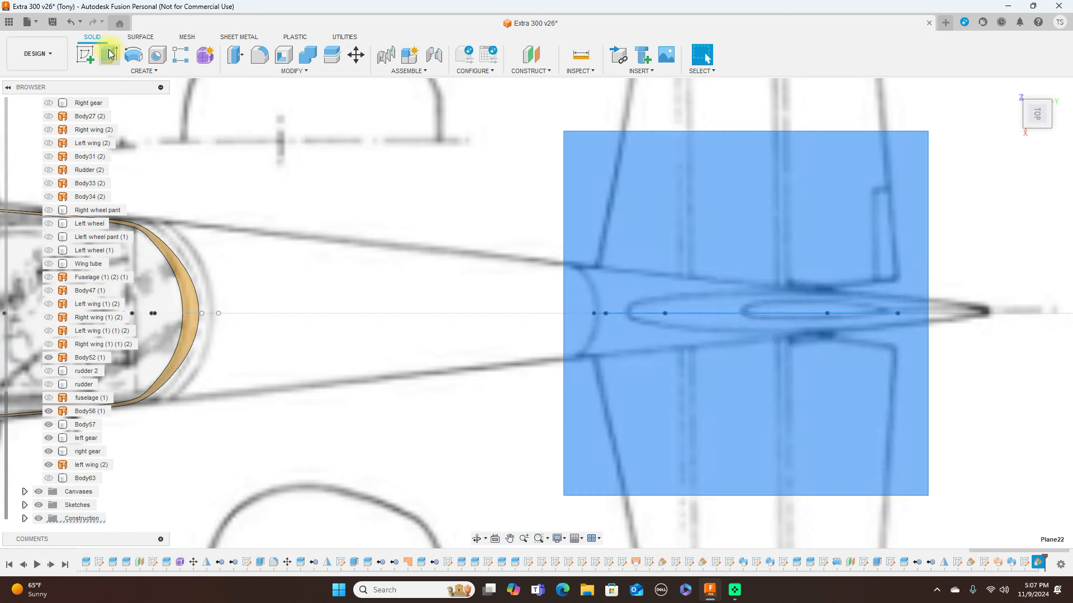
{"action": "left_click", "coordinate": [86, 54]}
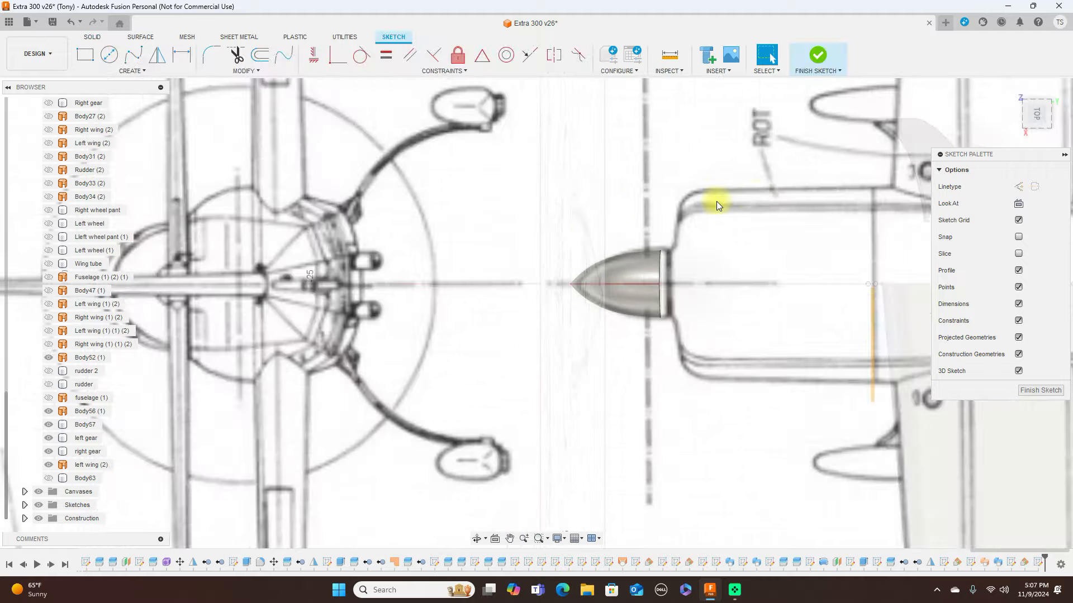
{"action": "middle_click_drag", "start_coordinate": [832, 196], "coordinate": [237, 140]}
{"action": "scroll", "coordinate": [487, 184], "scroll_direction": "down", "scroll_amount": 1}
{"action": "mouse_move", "coordinate": [837, 329]}
{"action": "middle_mouse_down"}
{"action": "mouse_move", "coordinate": [746, 342]}
{"action": "mouse_move", "coordinate": [249, 316]}
{"action": "middle_mouse_up"}
{"action": "scroll", "coordinate": [699, 307], "scroll_direction": "up", "scroll_amount": 3}
{"action": "mouse_move", "coordinate": [675, 291]}
{"action": "middle_mouse_down"}
{"action": "mouse_move", "coordinate": [764, 304]}
{"action": "mouse_move", "coordinate": [814, 266]}
{"action": "middle_mouse_up"}
{"action": "scroll", "coordinate": [814, 267], "scroll_direction": "down", "scroll_amount": 4}
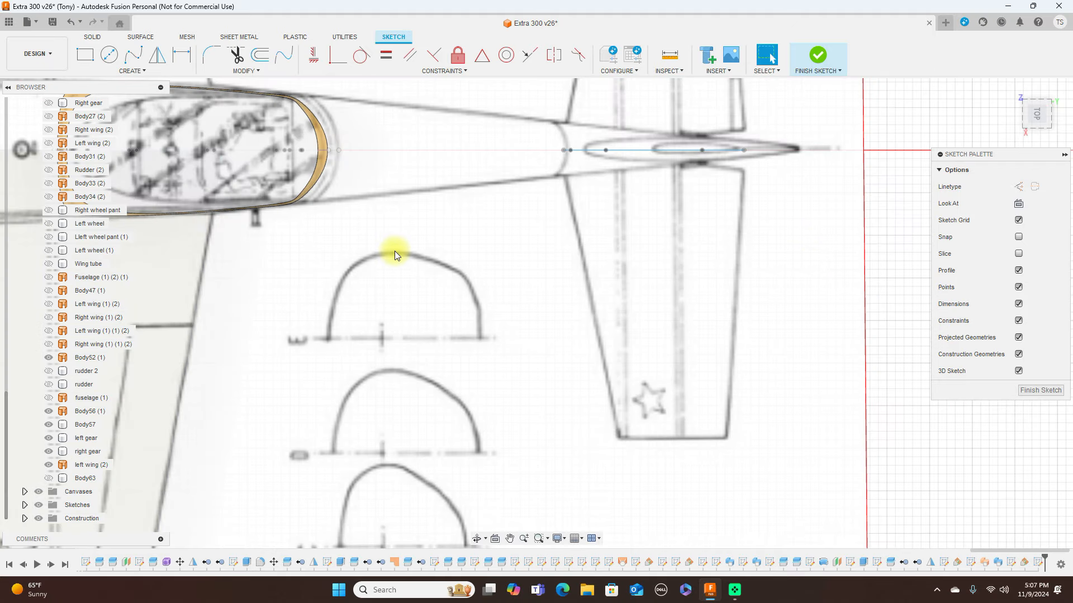
{"action": "left_click", "coordinate": [564, 150]}
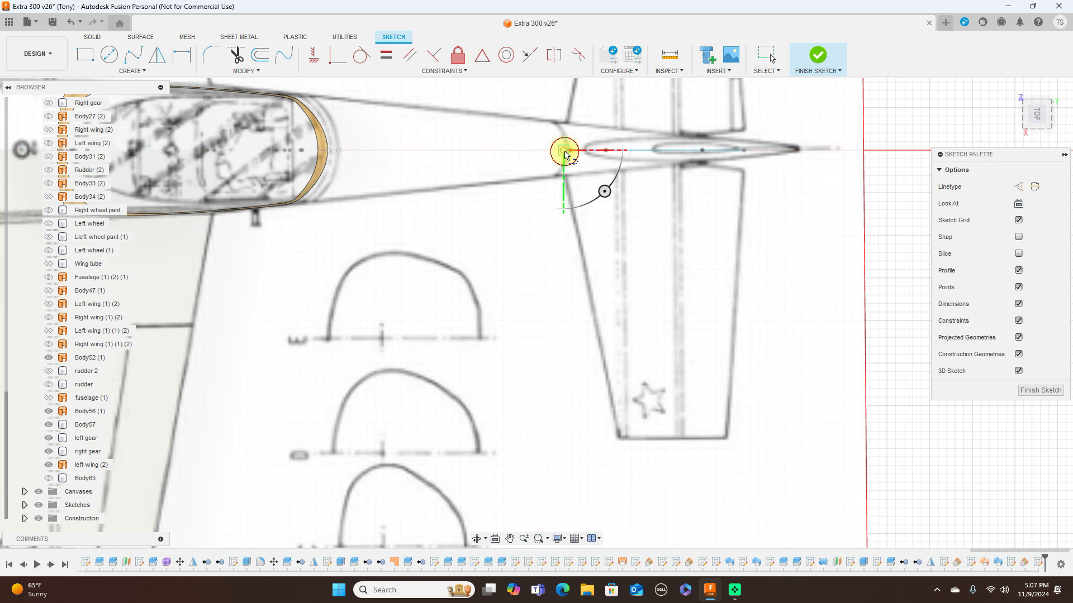
{"action": "left_click", "coordinate": [620, 441]}
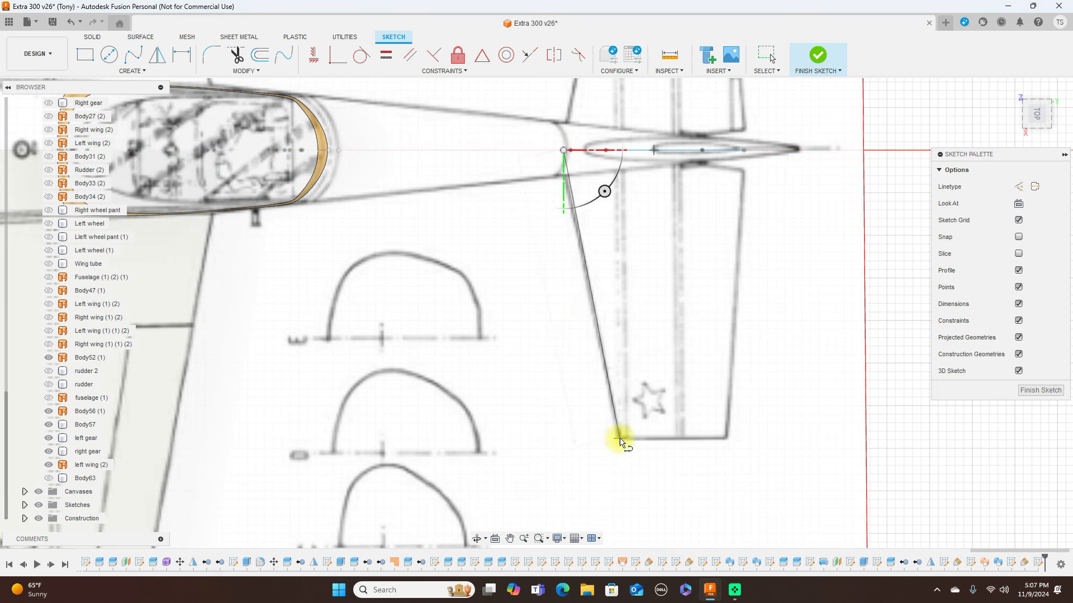
{"action": "right_click", "coordinate": [621, 442]}
{"action": "left_click", "coordinate": [663, 437]}
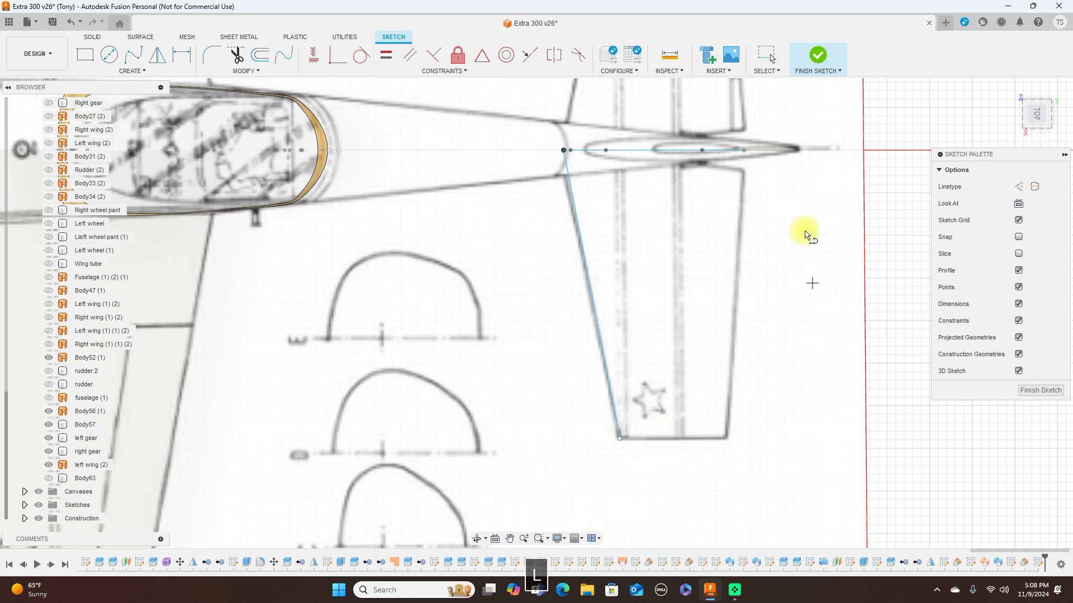
Draw the trailing-edge line from the airfoil's rear end to the tailplane tip's rear corner, and finish the sketch.
{"action": "key", "text": "l"}
{"action": "left_click", "coordinate": [744, 151]}
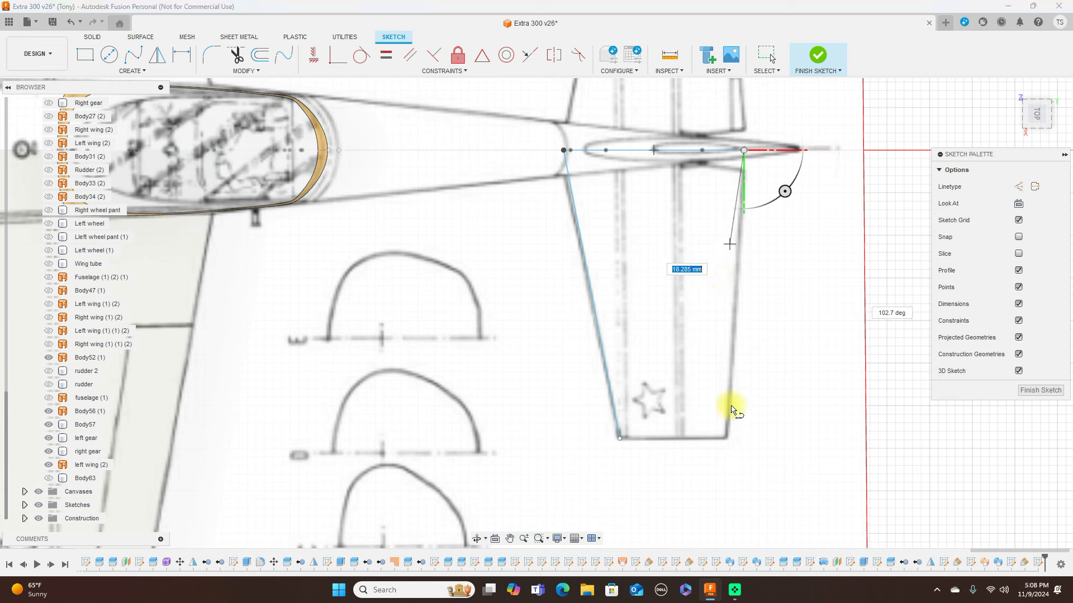
{"action": "left_click", "coordinate": [726, 438]}
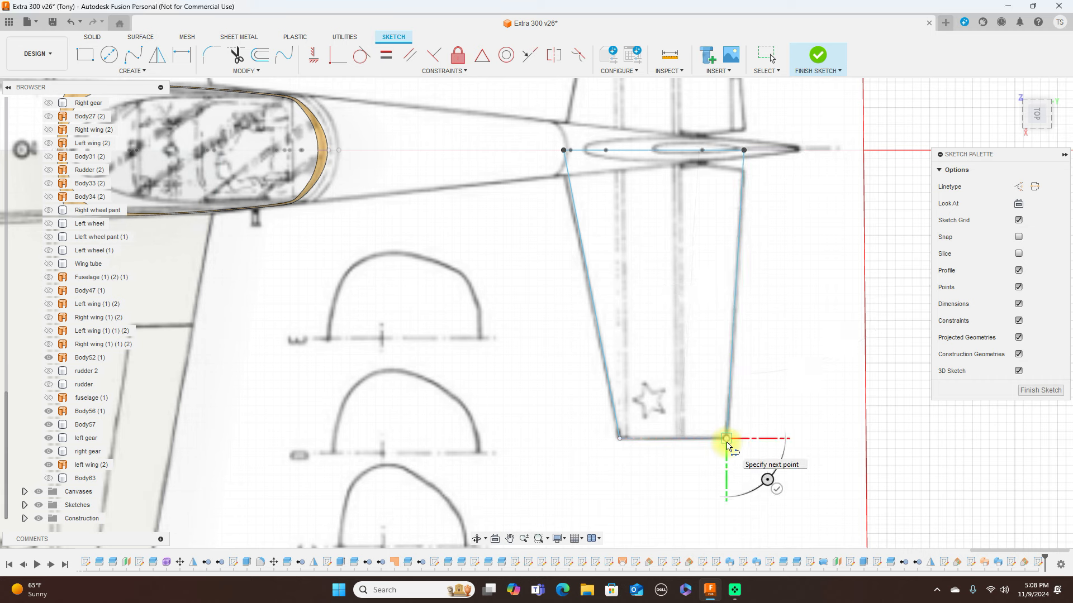
{"action": "right_click", "coordinate": [726, 444]}
{"action": "left_click", "coordinate": [760, 445]}
{"action": "key", "text": "Escape"}
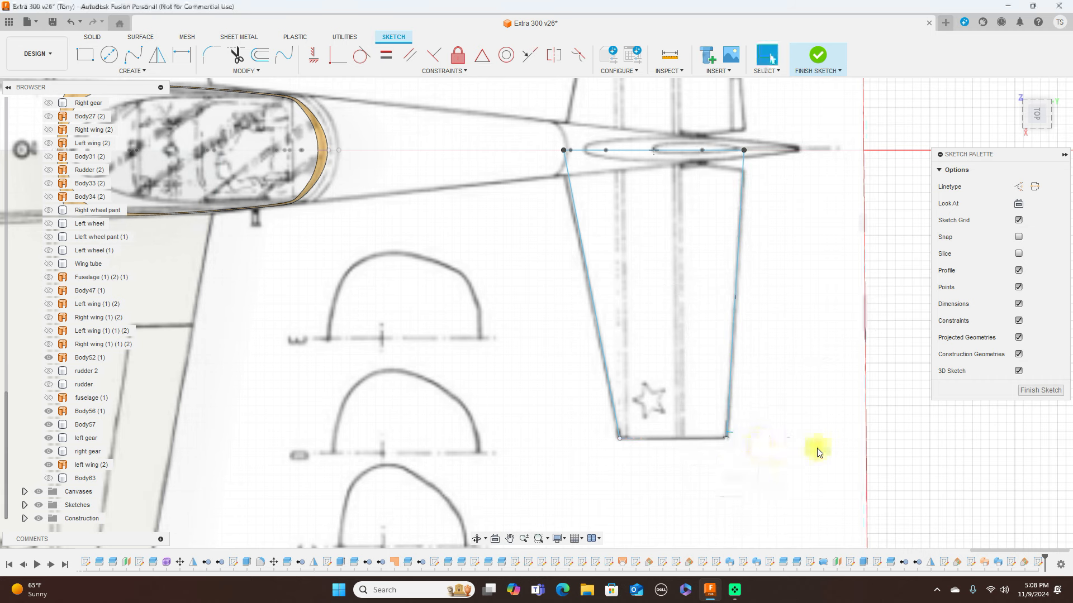
{"action": "left_click", "coordinate": [820, 58]}
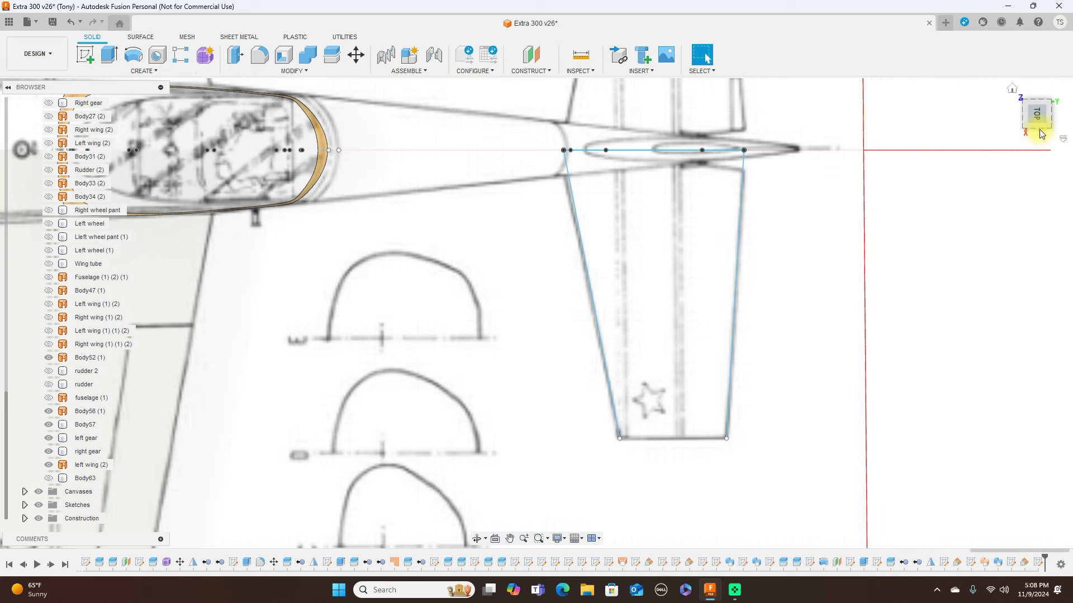
Hide the canvases and sweep both airfoil halves along the leading-edge line, with the trailing edge as guide rail, as a new body.
{"action": "left_click_drag", "start_coordinate": [1040, 115], "coordinate": [713, 293]}
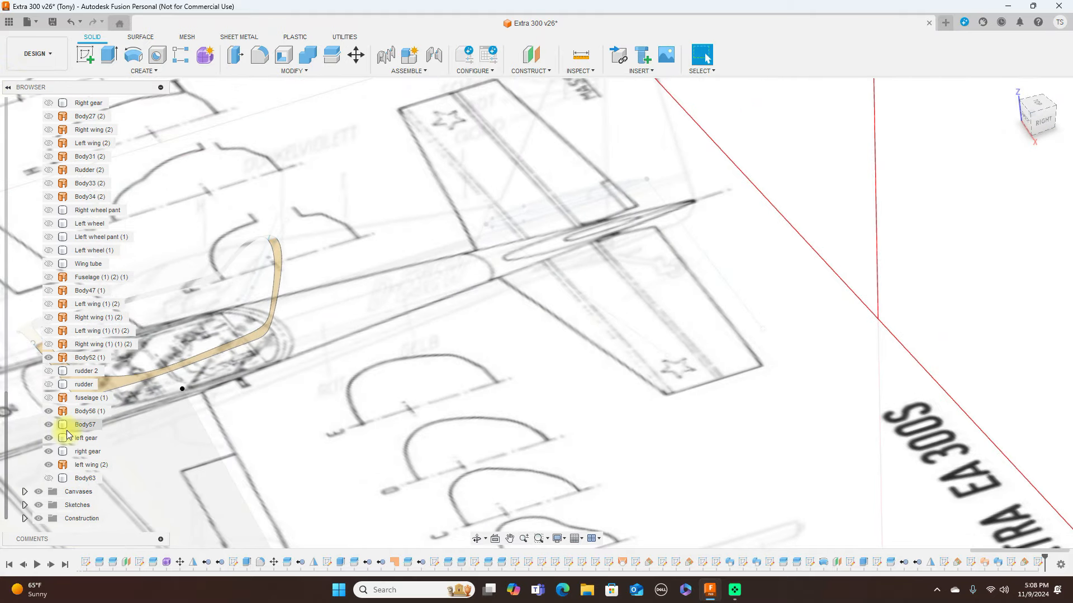
{"action": "left_click", "coordinate": [39, 491]}
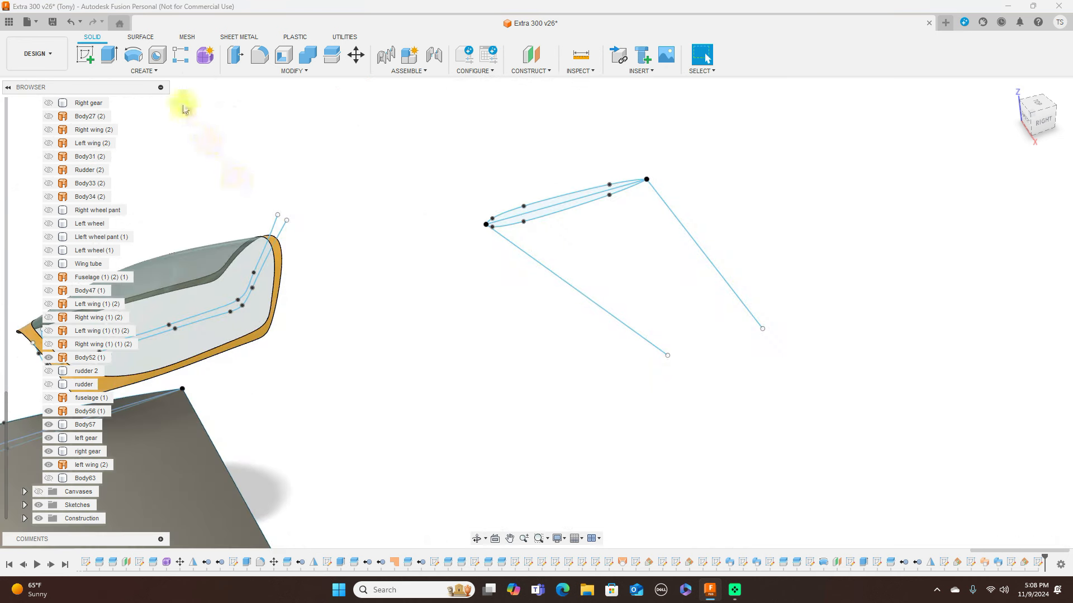
{"action": "left_click", "coordinate": [155, 73]}
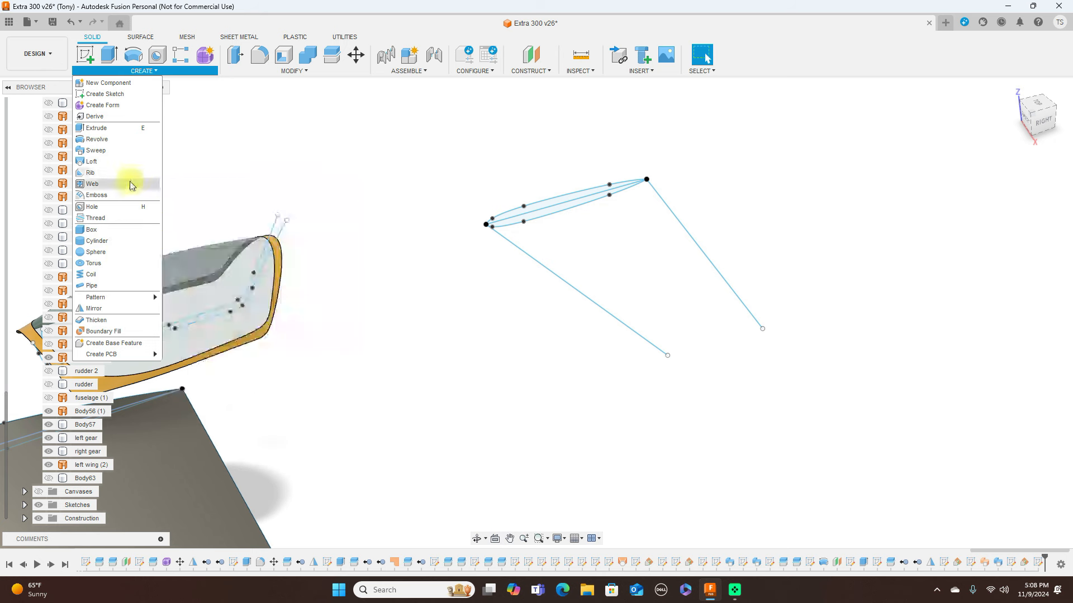
{"action": "left_click", "coordinate": [123, 151]}
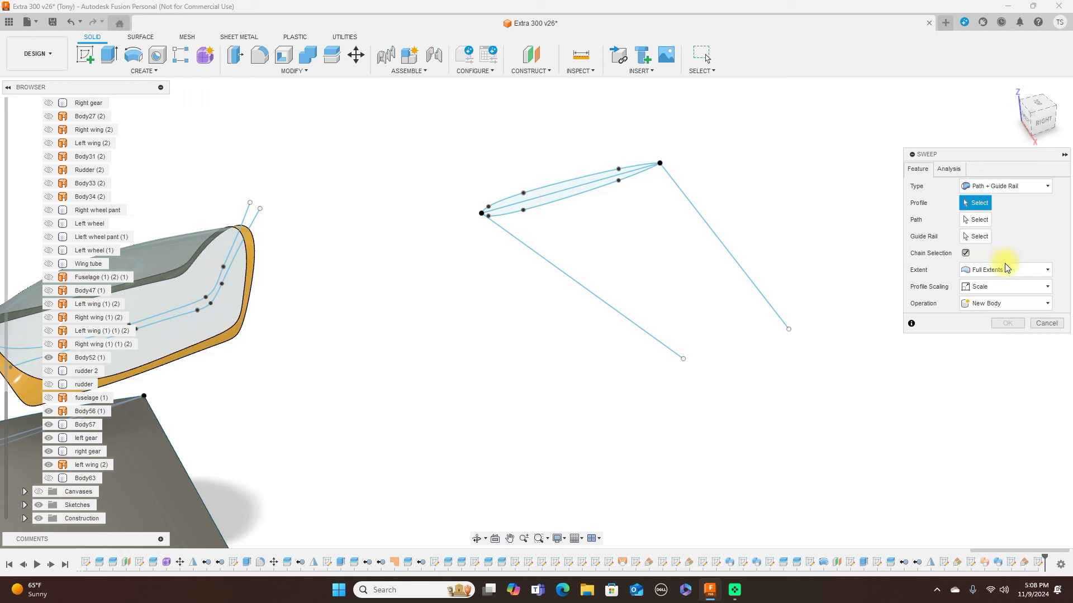
{"action": "left_click", "coordinate": [568, 191]}
{"action": "left_click", "coordinate": [567, 187]}
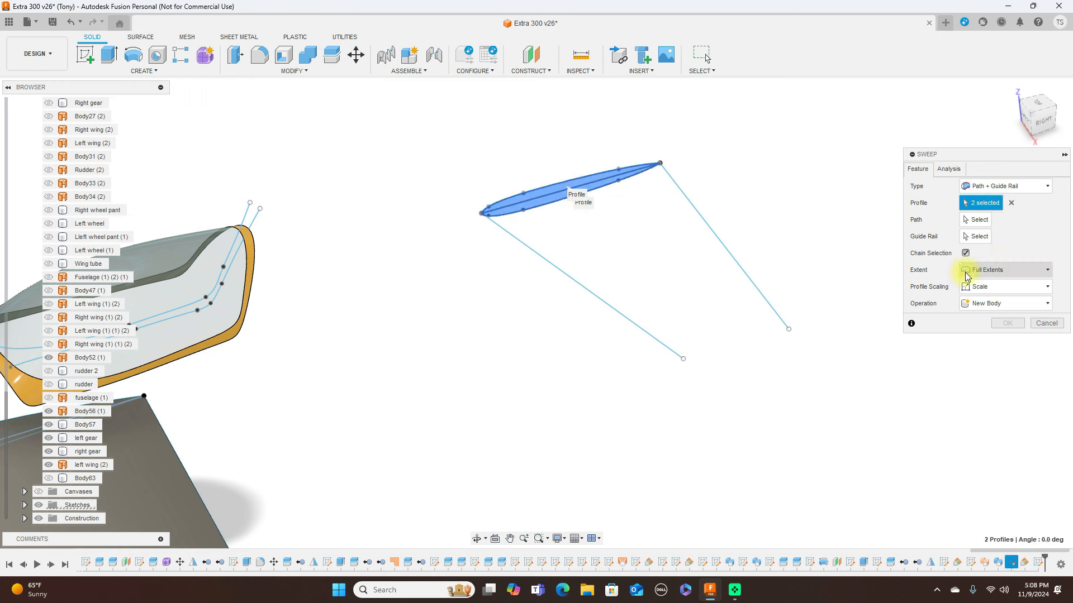
{"action": "left_click", "coordinate": [976, 221]}
{"action": "left_click", "coordinate": [584, 288]}
{"action": "left_click", "coordinate": [975, 236]}
{"action": "left_click", "coordinate": [727, 246]}
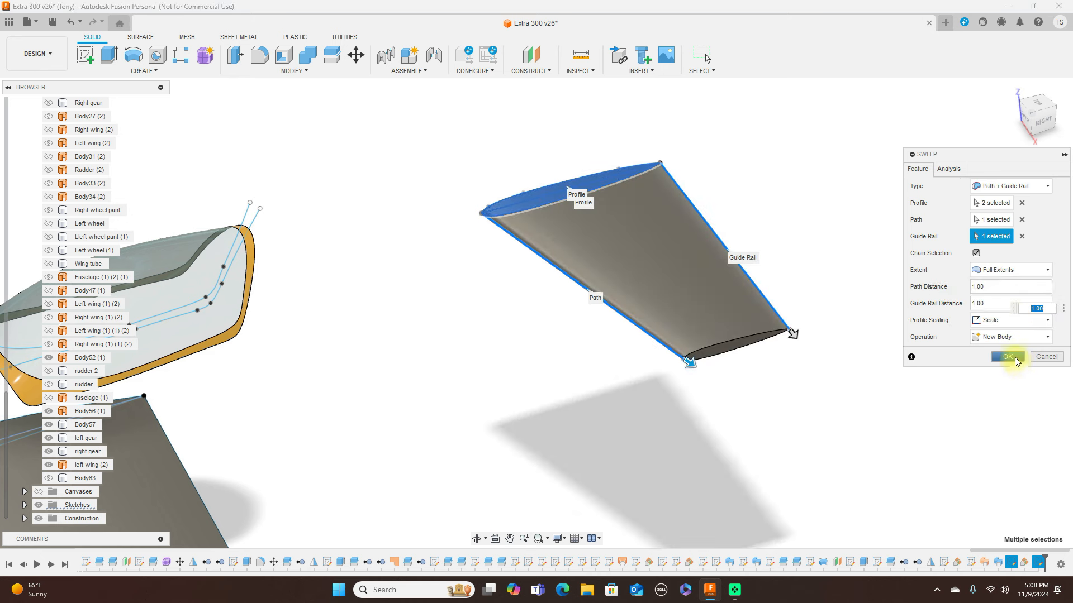
{"action": "left_click", "coordinate": [1008, 356]}
Show the rudder 2, rudder and fuselage (1) bodies and hide the sketches to view the assembled aircraft.
{"action": "scroll", "coordinate": [943, 352], "scroll_direction": "down", "scroll_amount": 5}
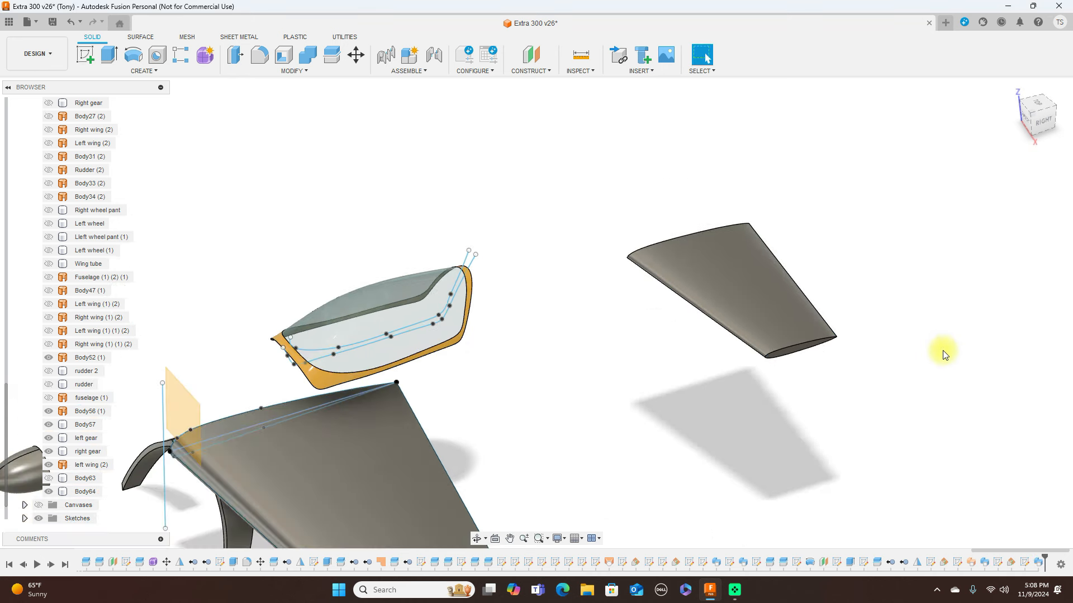
{"action": "left_click", "coordinate": [1044, 124]}
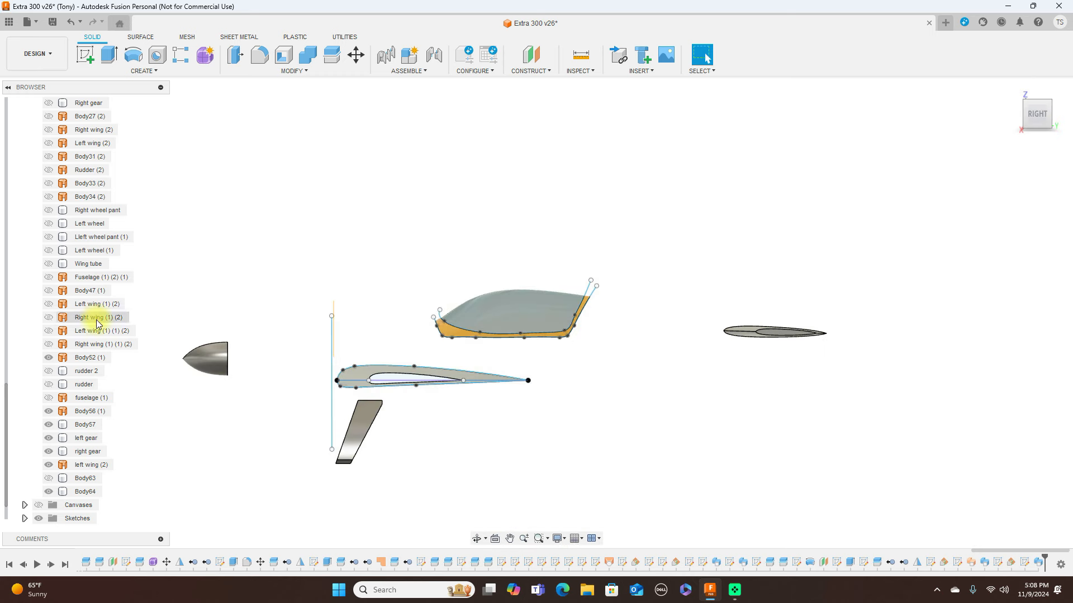
{"action": "left_click", "coordinate": [50, 371]}
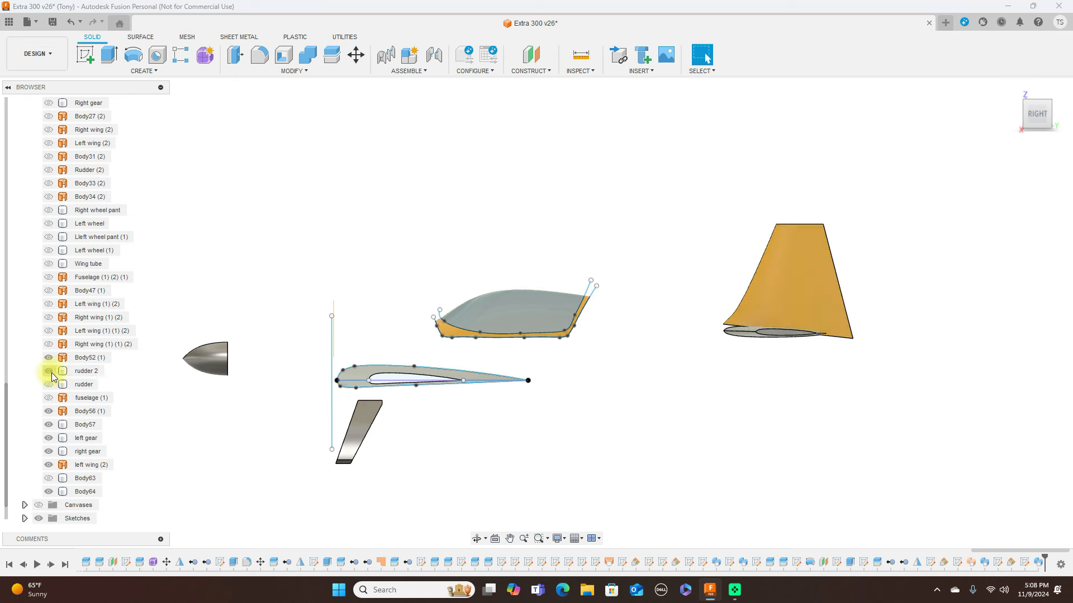
{"action": "left_click", "coordinate": [50, 398]}
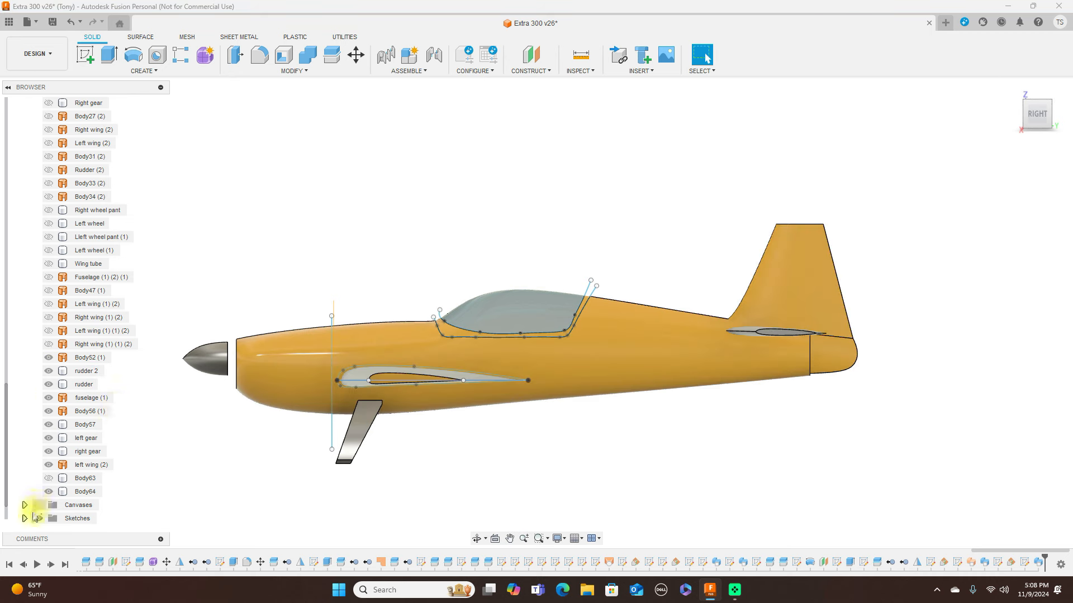
{"action": "left_click", "coordinate": [38, 519]}
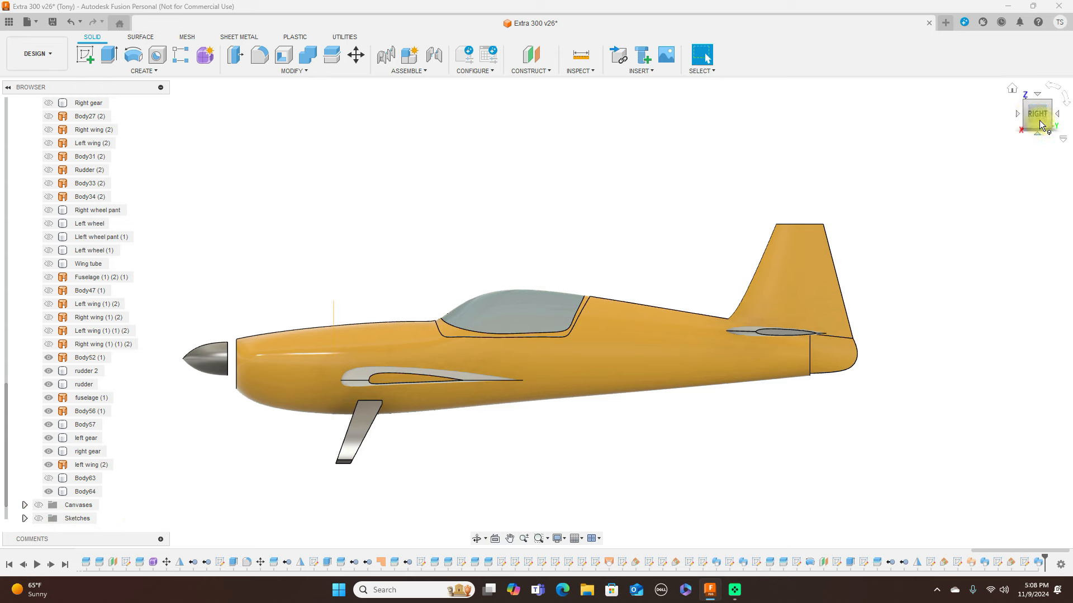
{"action": "left_click", "coordinate": [1027, 116]}
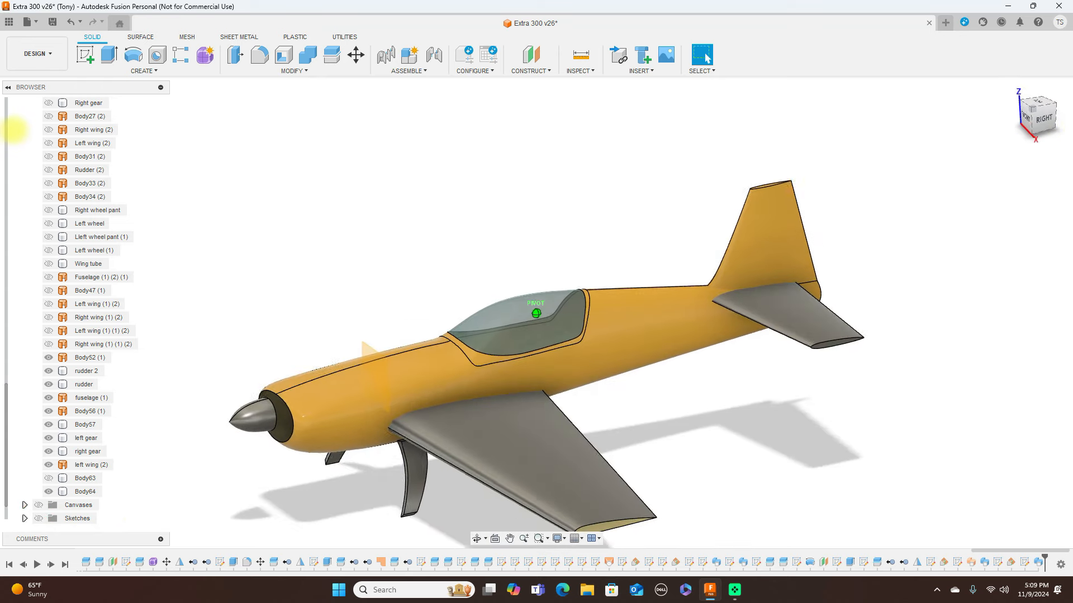
{"action": "left_click_drag", "start_coordinate": [35, 122], "coordinate": [6, 139]}
{"action": "scroll", "coordinate": [869, 243], "scroll_direction": "down", "scroll_amount": 2}
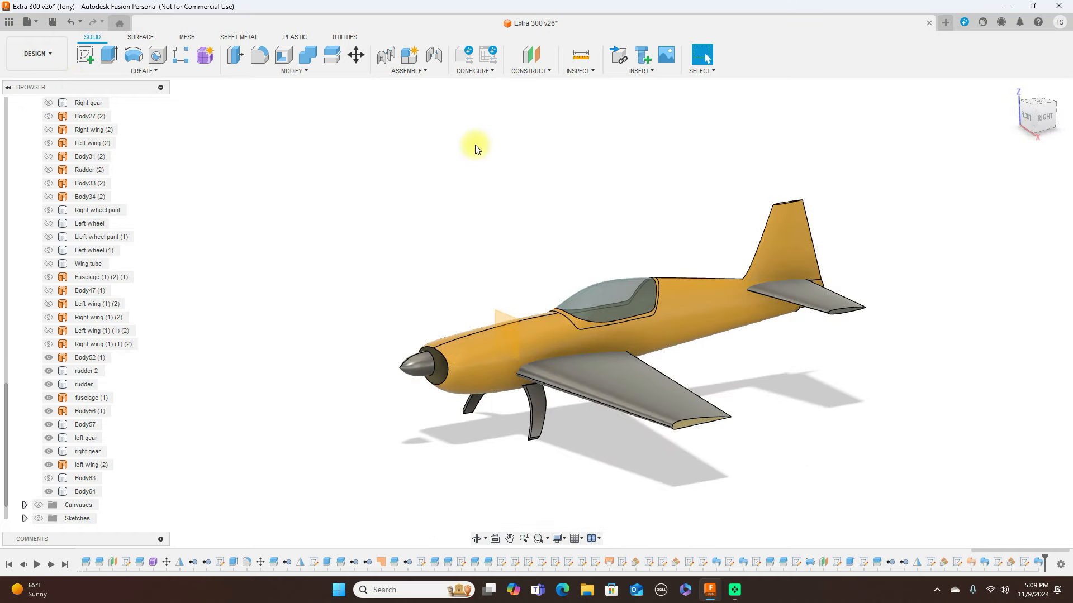
Mirror the left wing and left tailplane bodies across the aircraft's vertical centre plane as new bodies.
{"action": "left_click", "coordinate": [168, 72]}
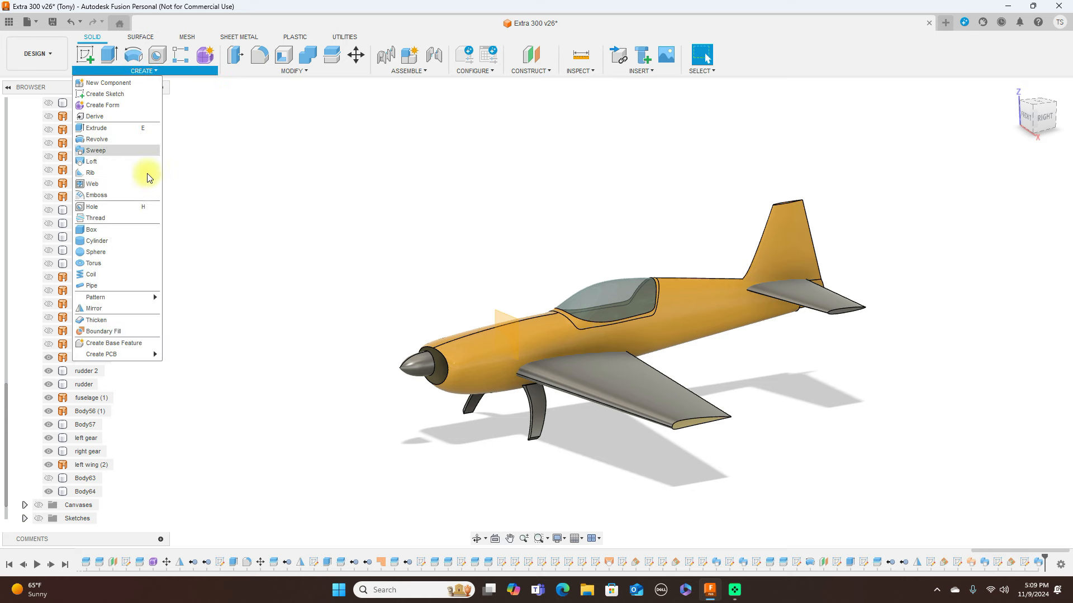
{"action": "left_click", "coordinate": [96, 308]}
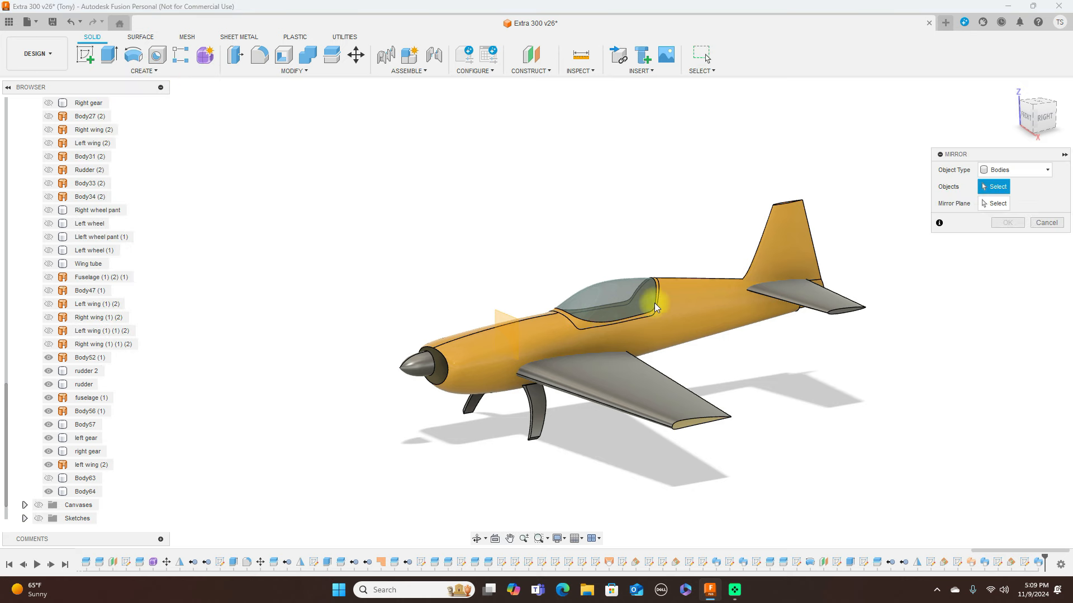
{"action": "left_click", "coordinate": [631, 378]}
{"action": "left_click", "coordinate": [829, 302]}
{"action": "left_click", "coordinate": [995, 204]}
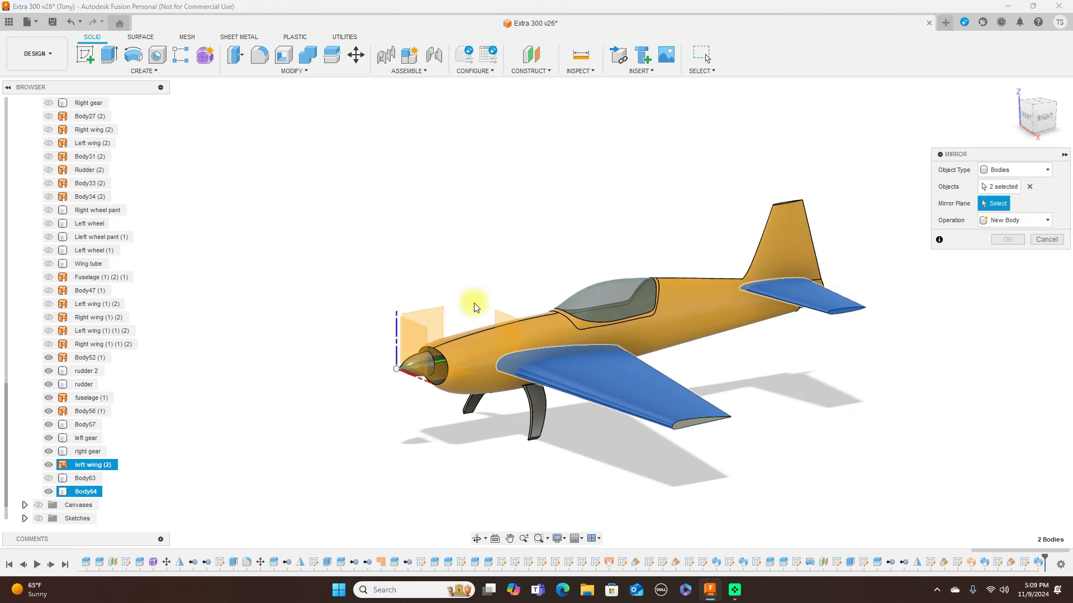
{"action": "left_click", "coordinate": [439, 318]}
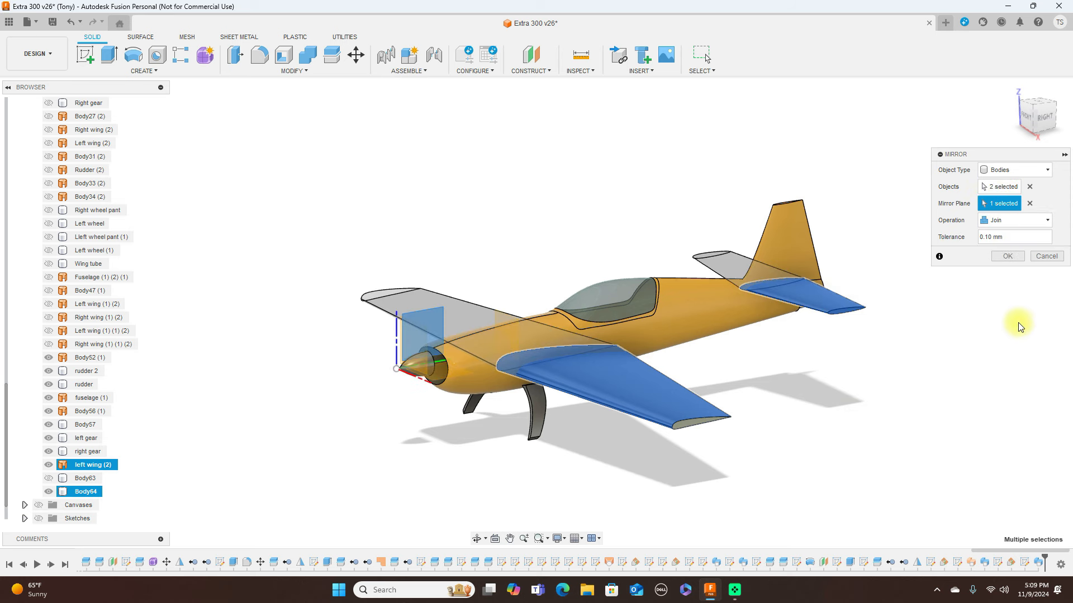
{"action": "left_click", "coordinate": [1039, 224]}
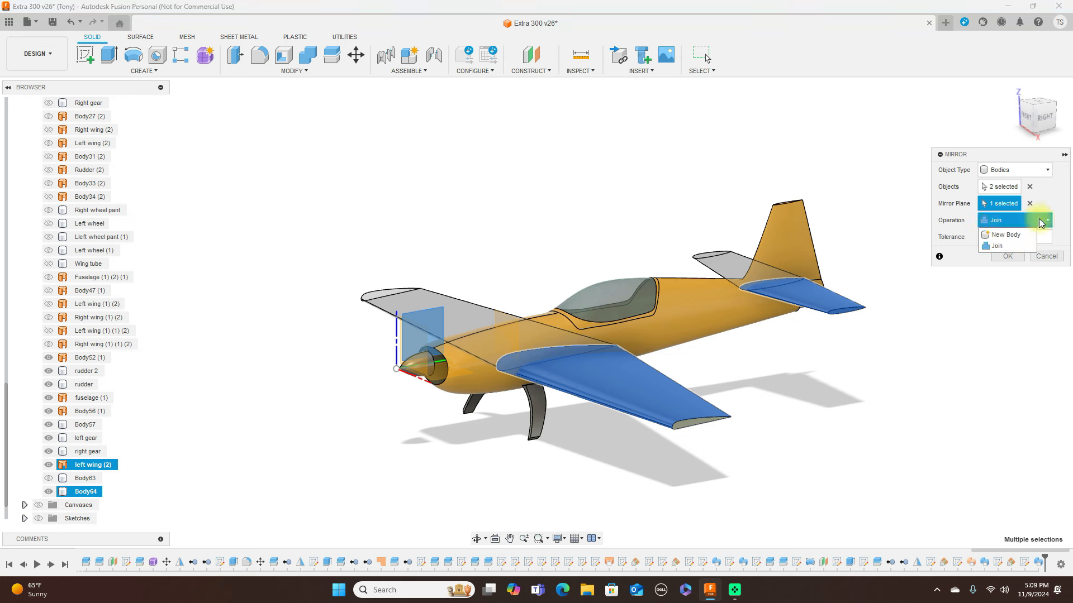
{"action": "left_click", "coordinate": [1017, 238]}
{"action": "left_click", "coordinate": [1013, 241]}
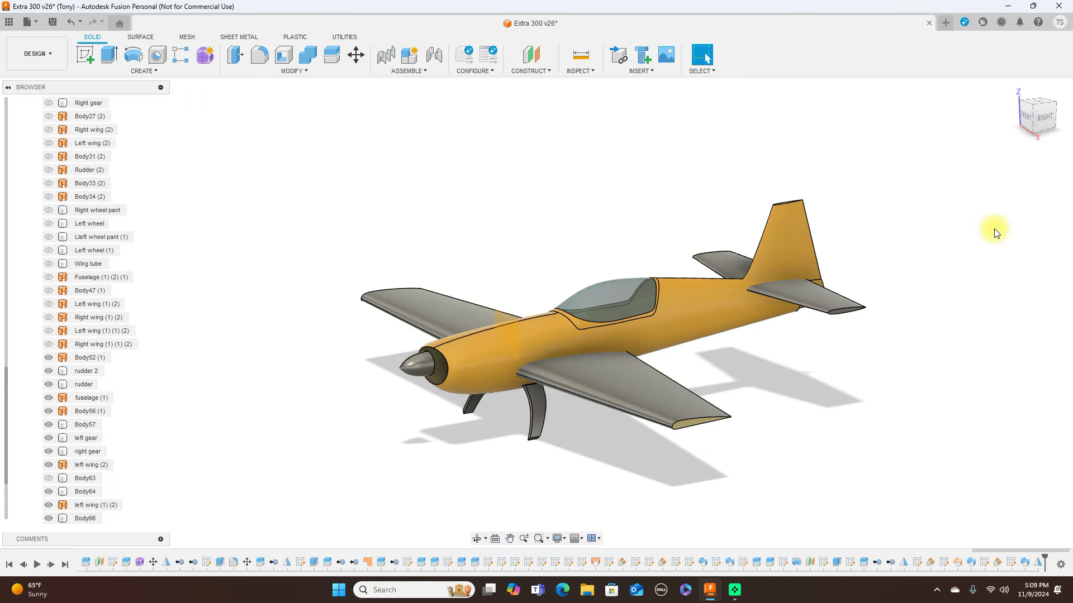
Inspect the aircraft with its mirrored wing and tailplane from the front and both sides, ending in the right side view.
{"action": "left_click", "coordinate": [1027, 121]}
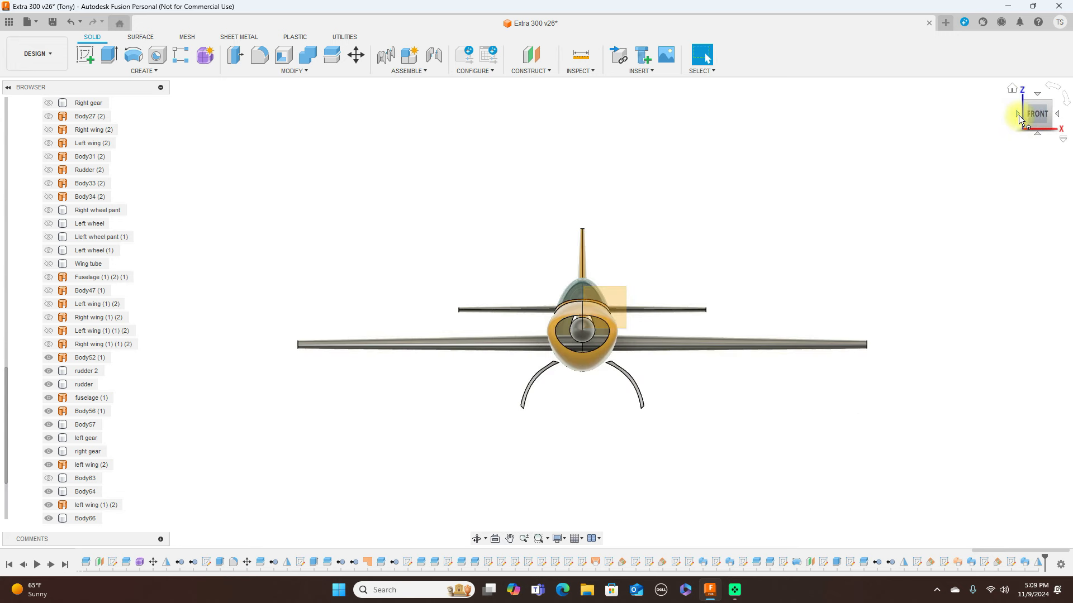
{"action": "left_click", "coordinate": [1018, 115]}
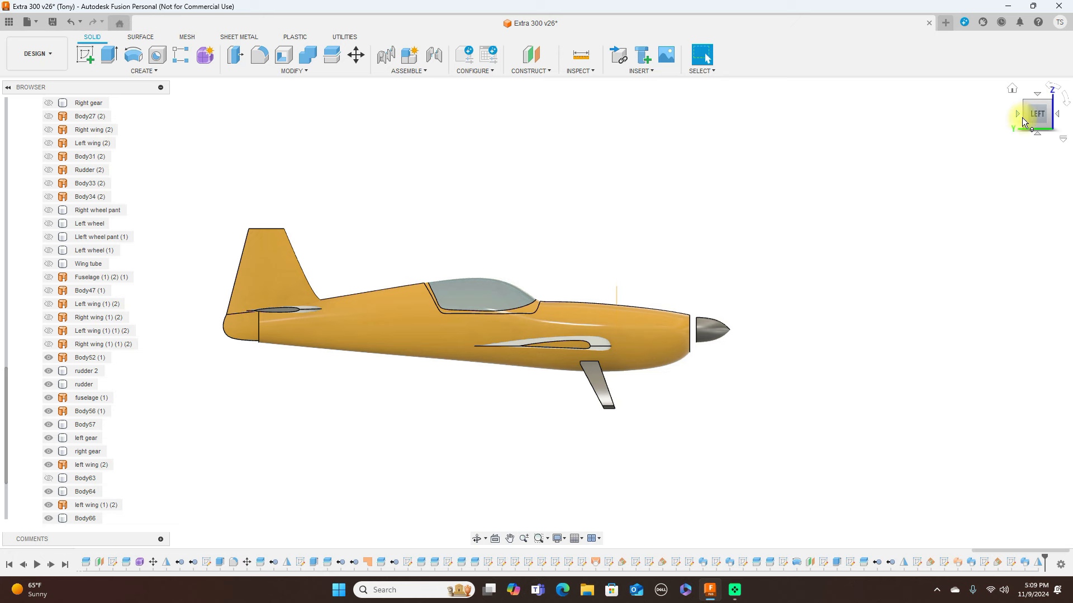
{"action": "left_click", "coordinate": [1060, 118]}
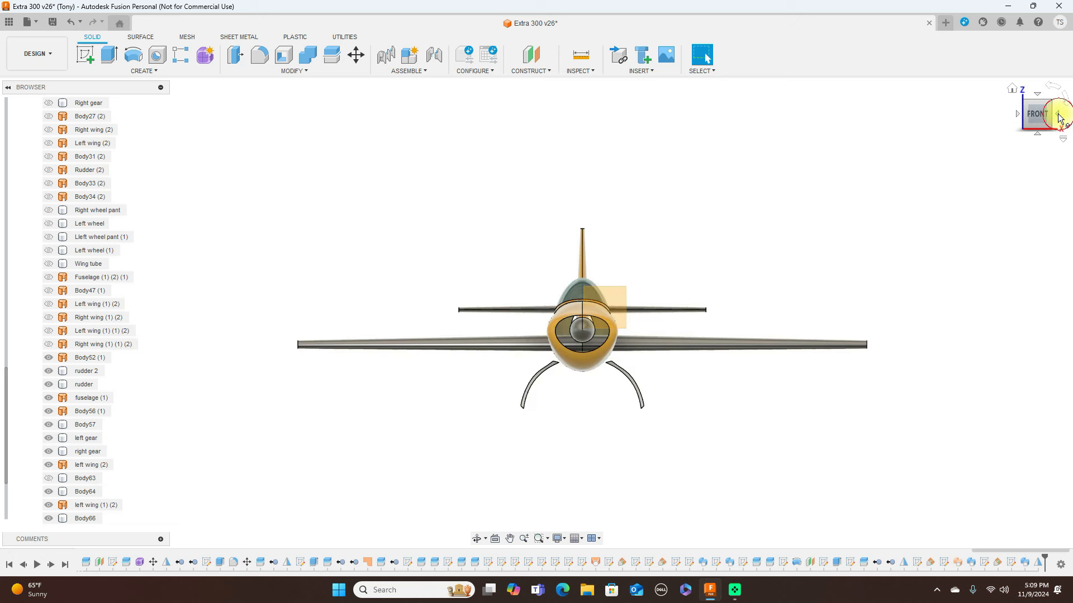
{"action": "left_click", "coordinate": [1060, 118]}
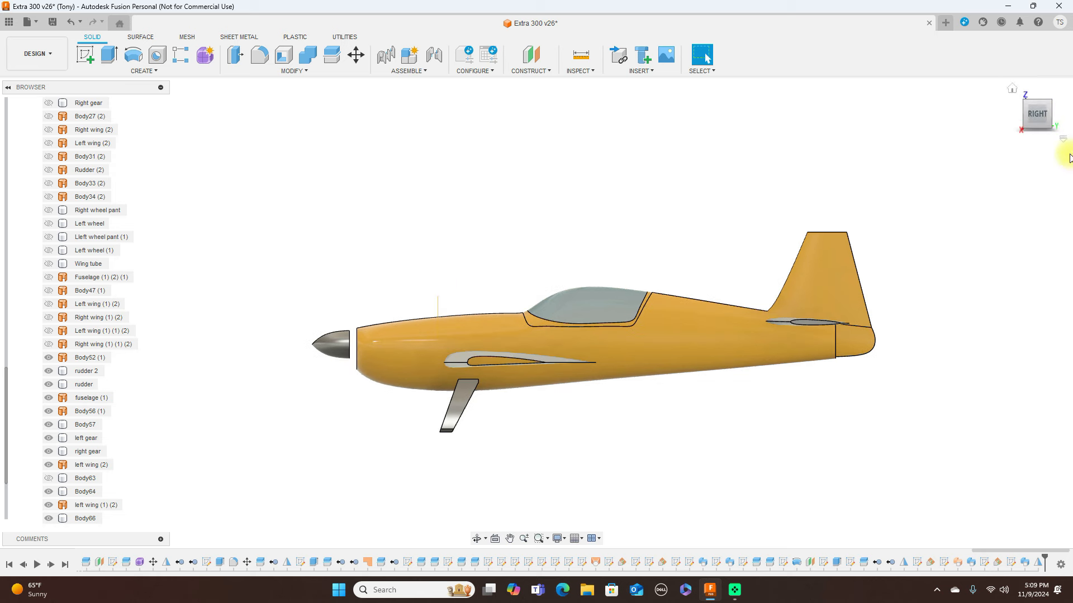
{"action": "left_click_drag", "start_coordinate": [1023, 106], "coordinate": [1053, 113]}
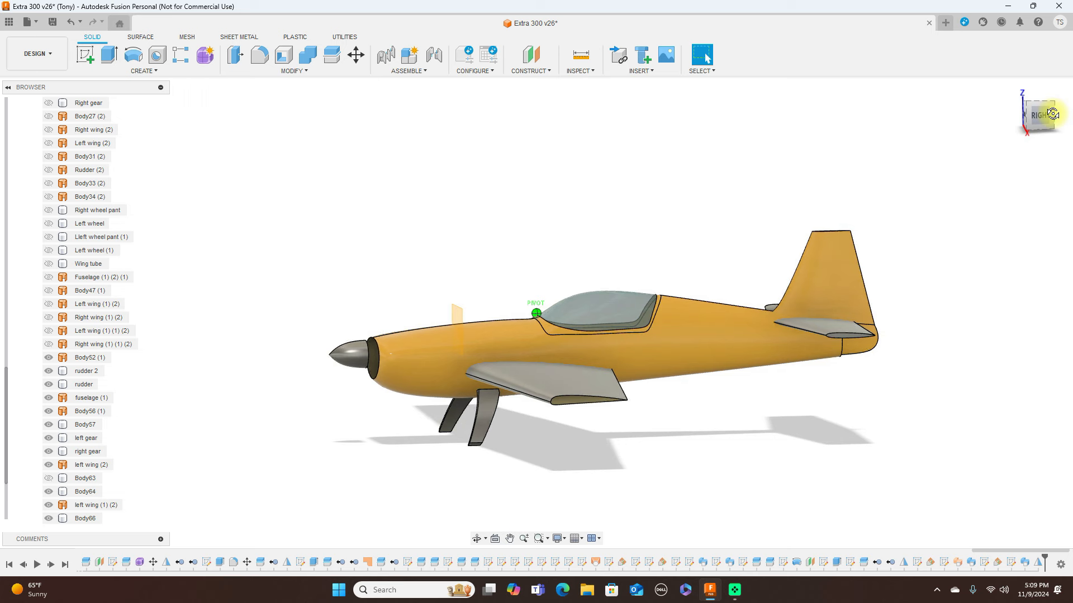
{"action": "left_click", "coordinate": [1039, 114]}
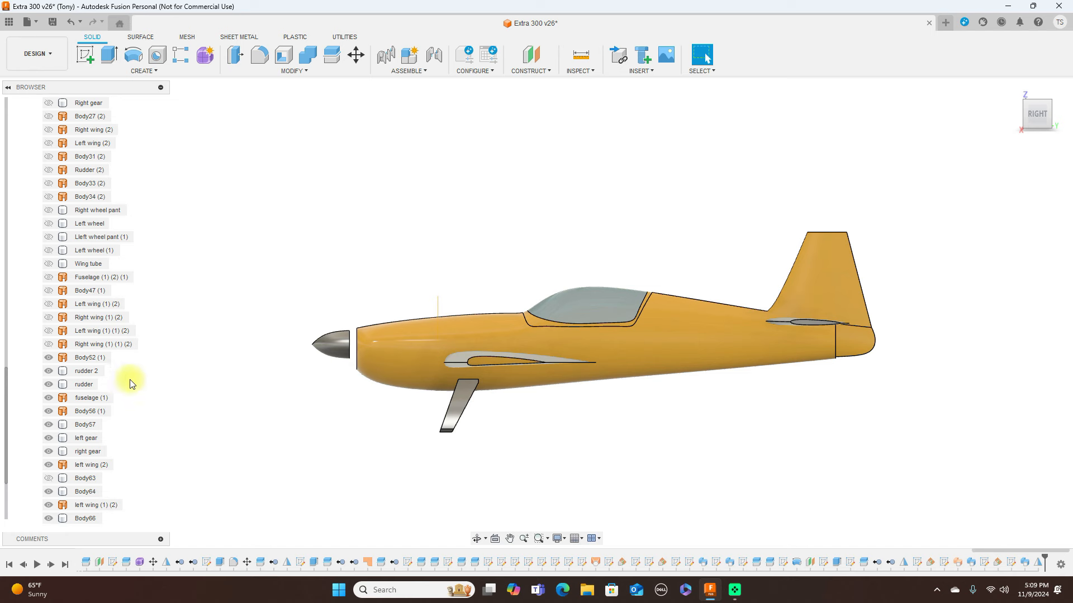
Collapse the list of bodies, show the canvases and compare the nose and cowl with the side-view drawing.
{"action": "scroll", "coordinate": [74, 436], "scroll_direction": "up", "scroll_amount": 10}
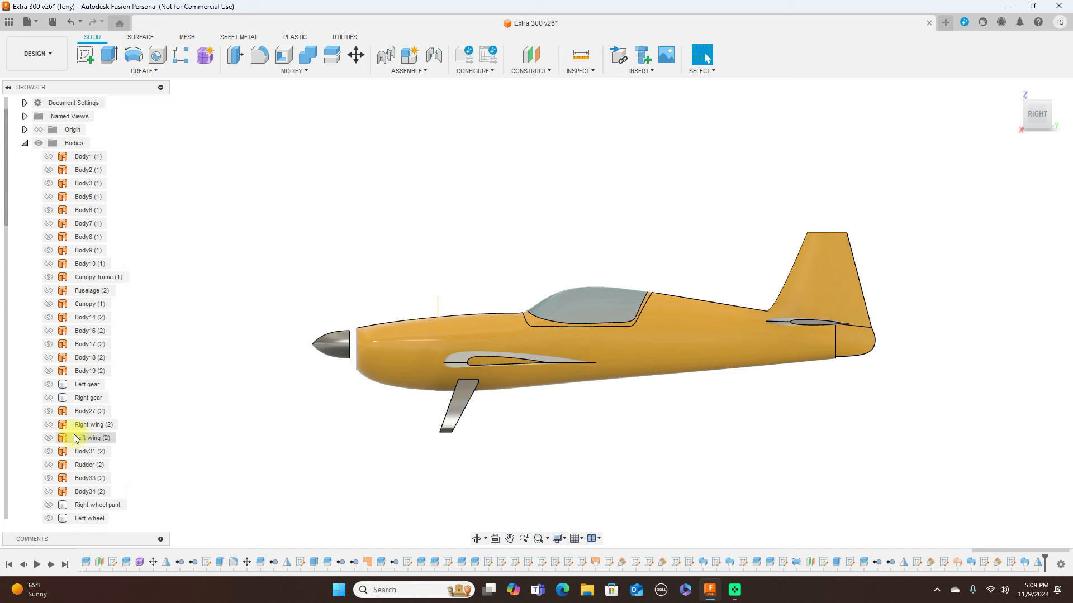
{"action": "left_click", "coordinate": [26, 157]}
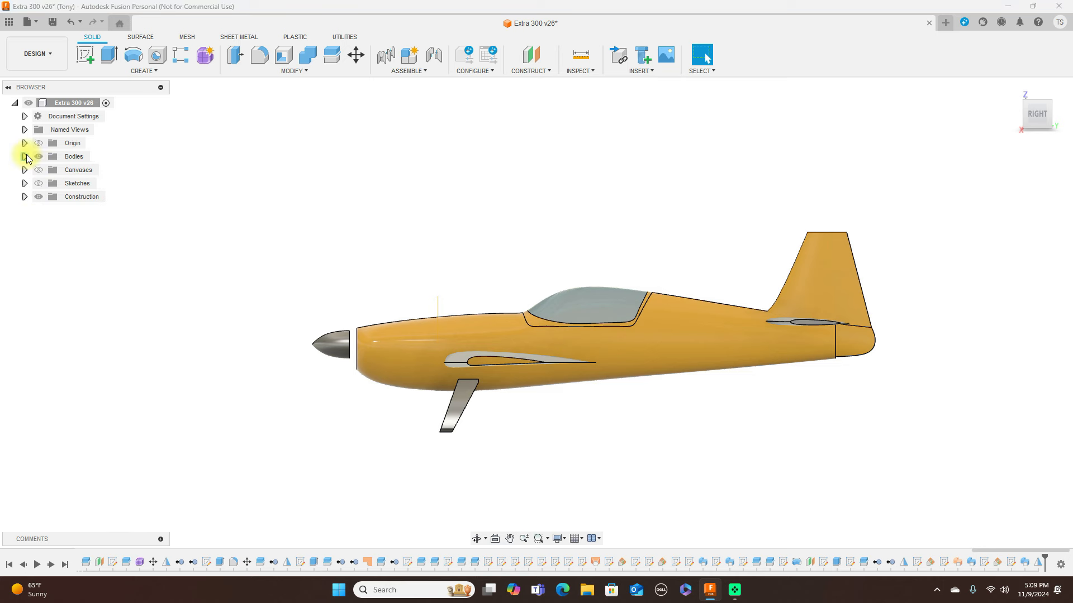
{"action": "left_click", "coordinate": [38, 171]}
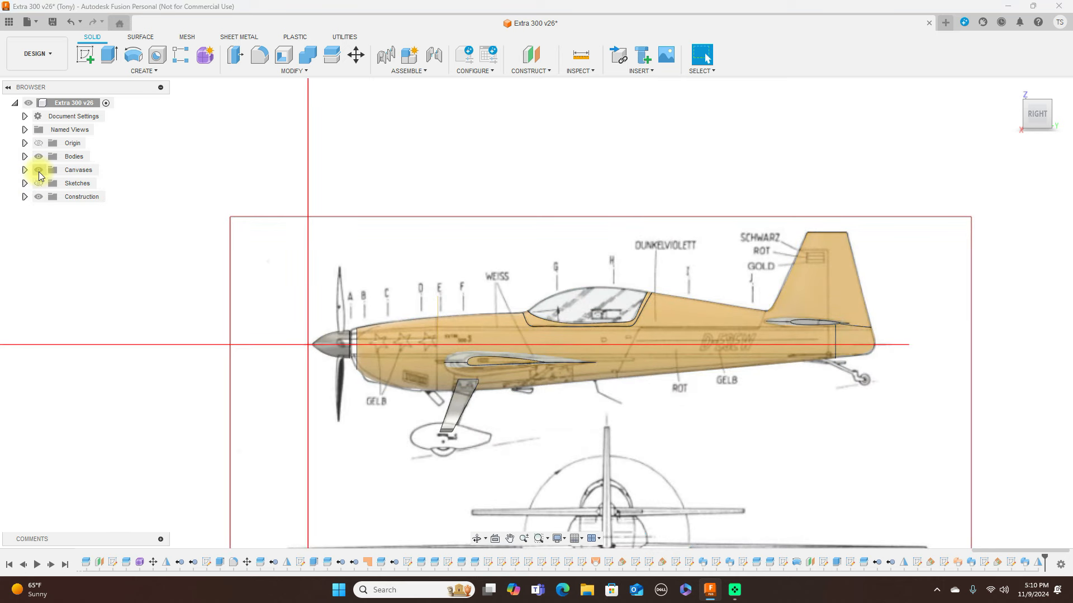
{"action": "scroll", "coordinate": [354, 235], "scroll_direction": "up", "scroll_amount": 4}
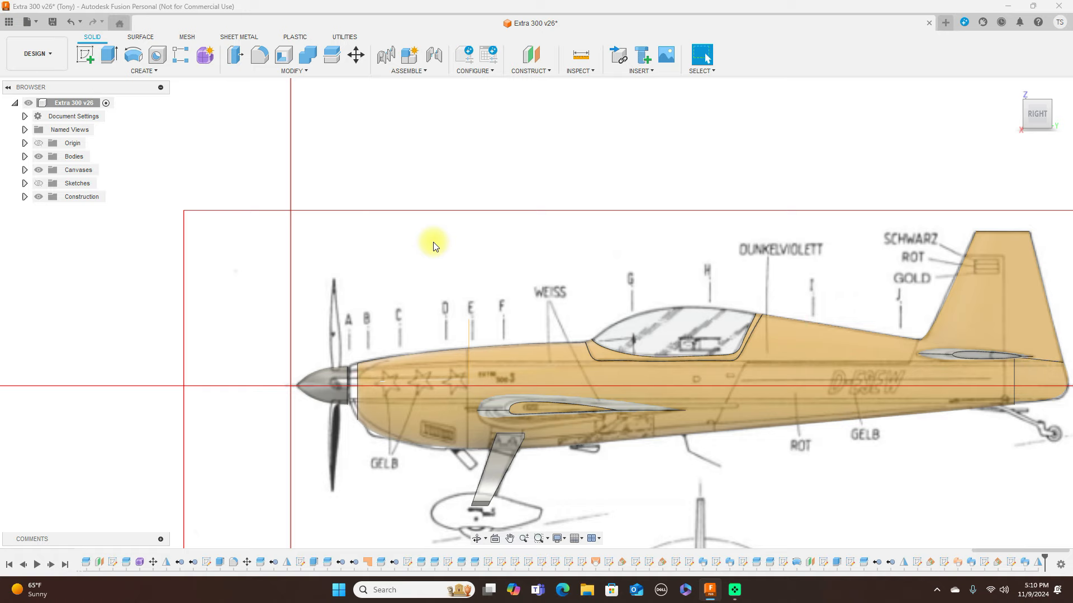
{"action": "scroll", "coordinate": [435, 247], "scroll_direction": "up", "scroll_amount": 5}
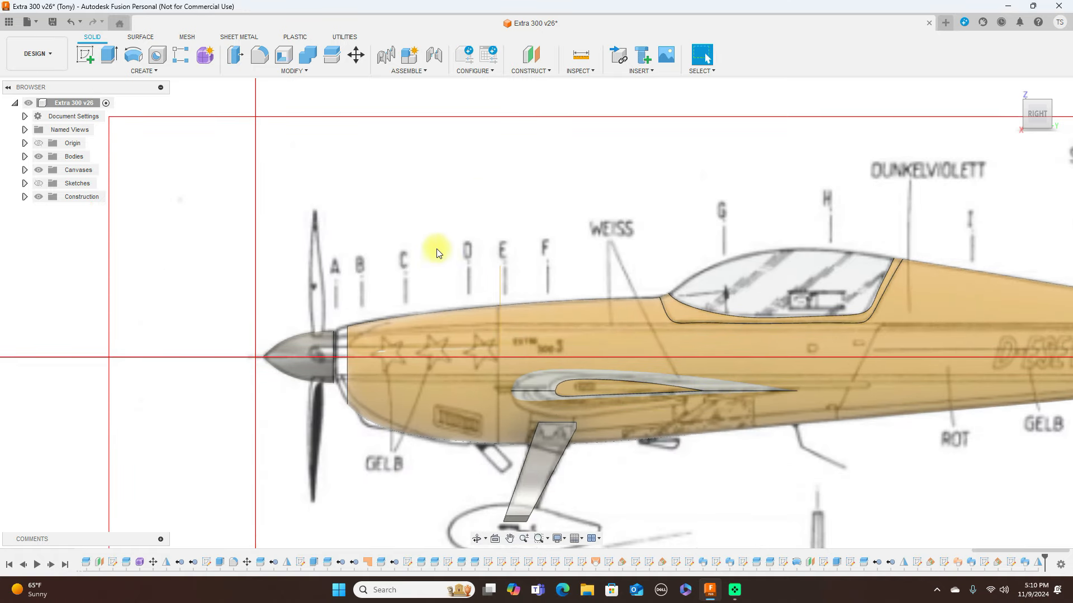
{"action": "scroll", "coordinate": [427, 277], "scroll_direction": "up", "scroll_amount": 2}
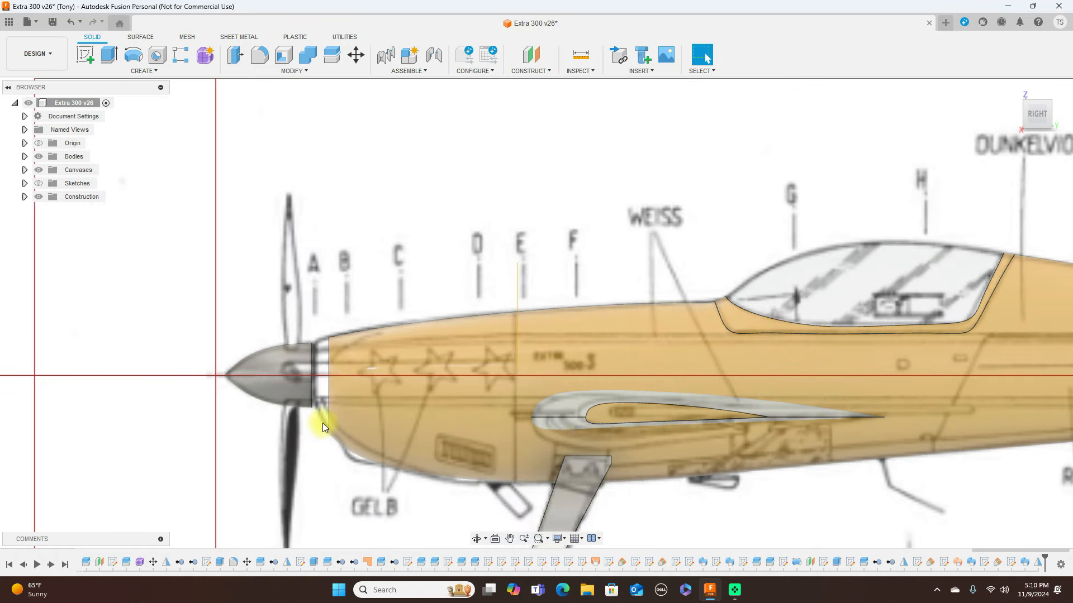
{"action": "scroll", "coordinate": [319, 415], "scroll_direction": "up", "scroll_amount": 2}
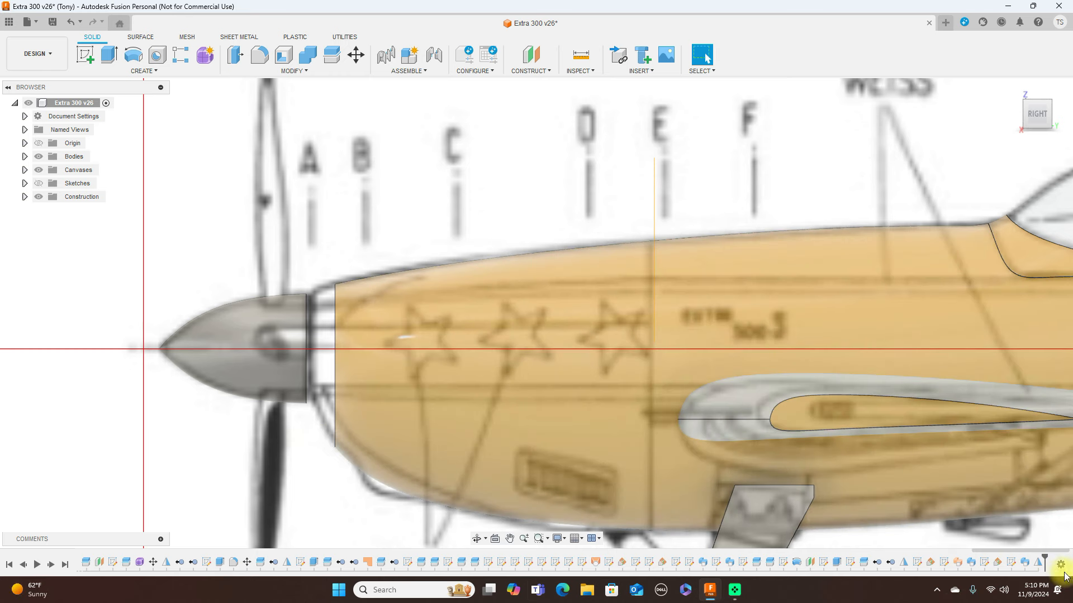
Go back to the earliest timeline features, turn on the sketches and toggle Sketch5 and Sketch4 to find the nose profile.
{"action": "left_click_drag", "start_coordinate": [1019, 552], "coordinate": [771, 552]}
{"action": "left_click_drag", "start_coordinate": [531, 535], "coordinate": [158, 544]}
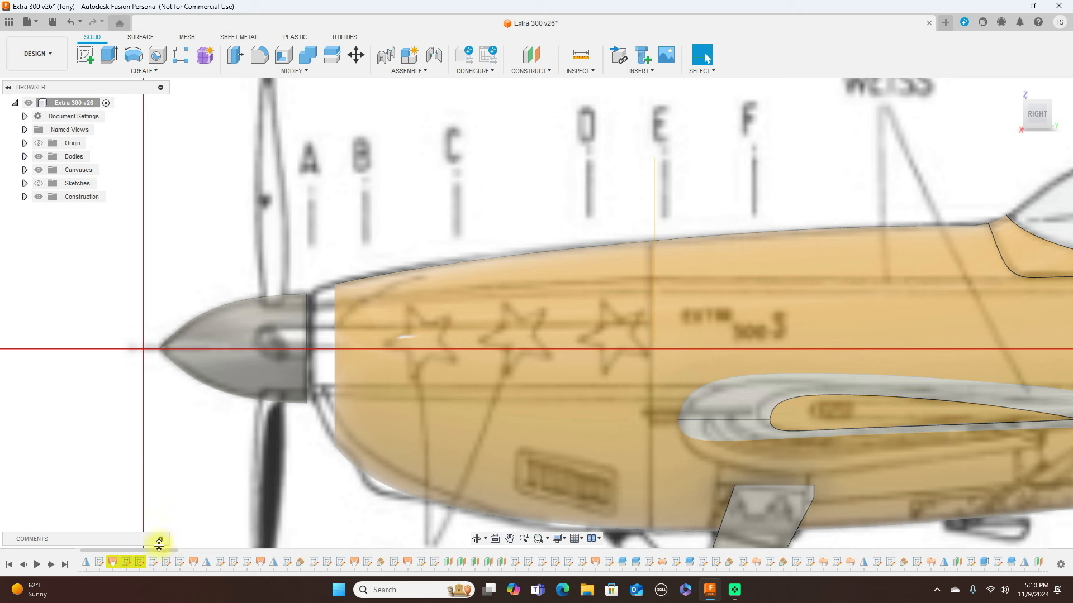
{"action": "left_click_drag", "start_coordinate": [134, 553], "coordinate": [24, 548]}
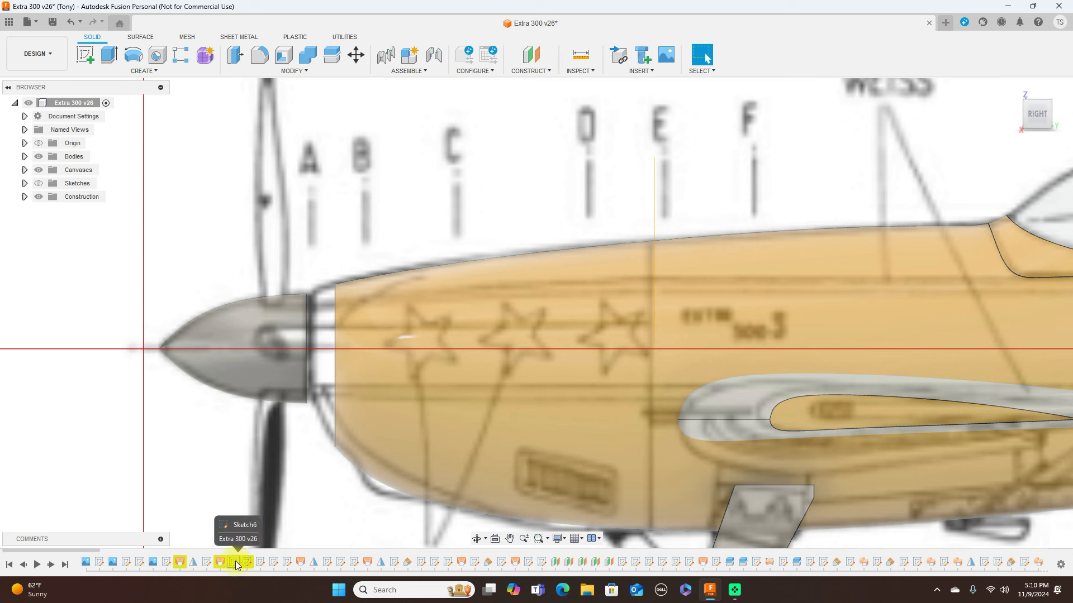
{"action": "left_click", "coordinate": [39, 183]}
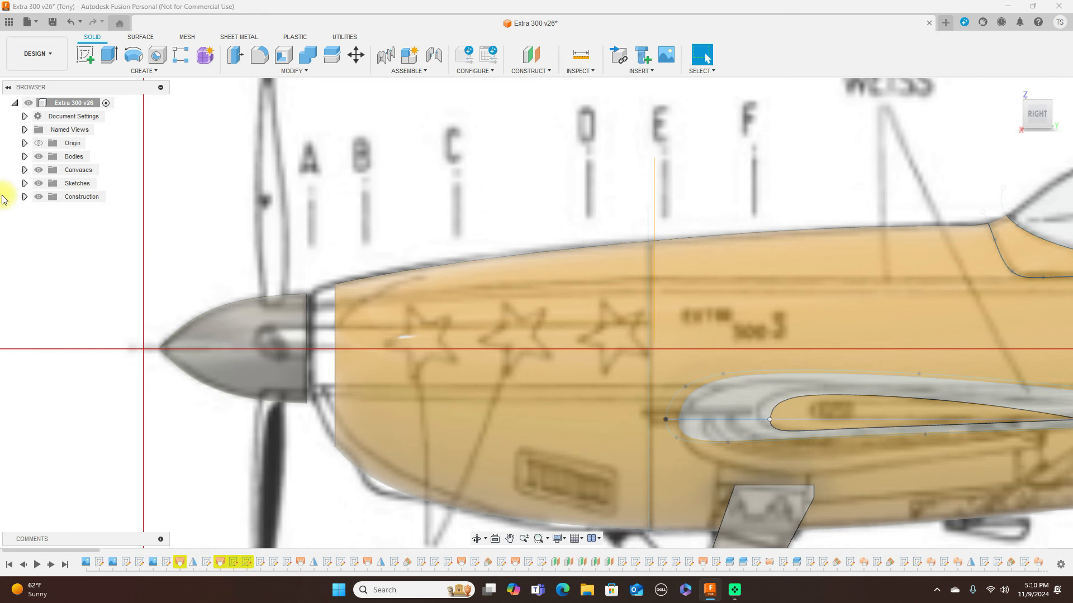
{"action": "left_click", "coordinate": [24, 184]}
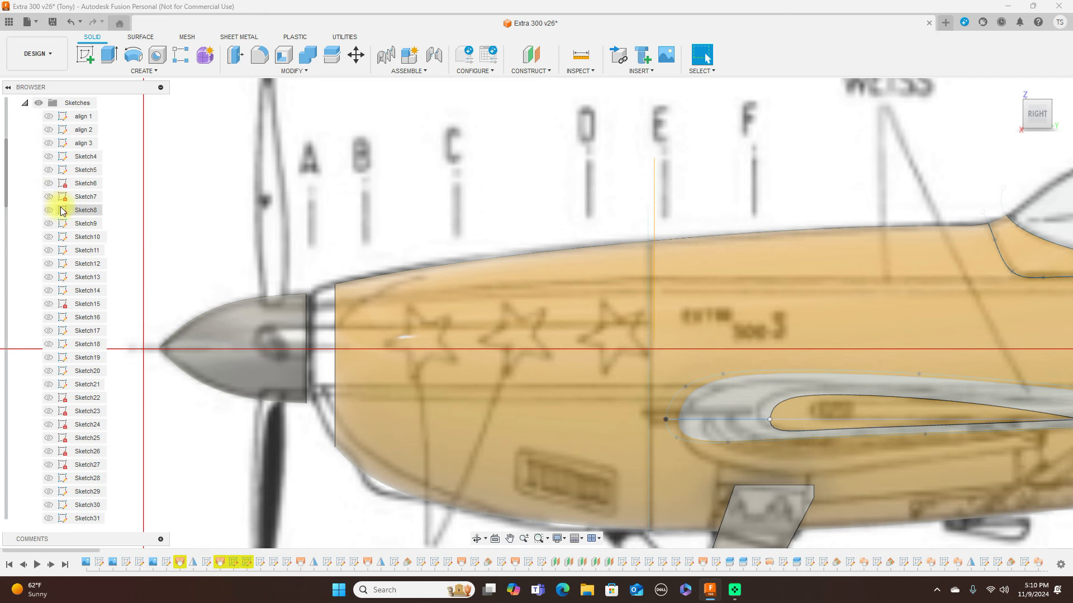
{"action": "left_click", "coordinate": [57, 170]}
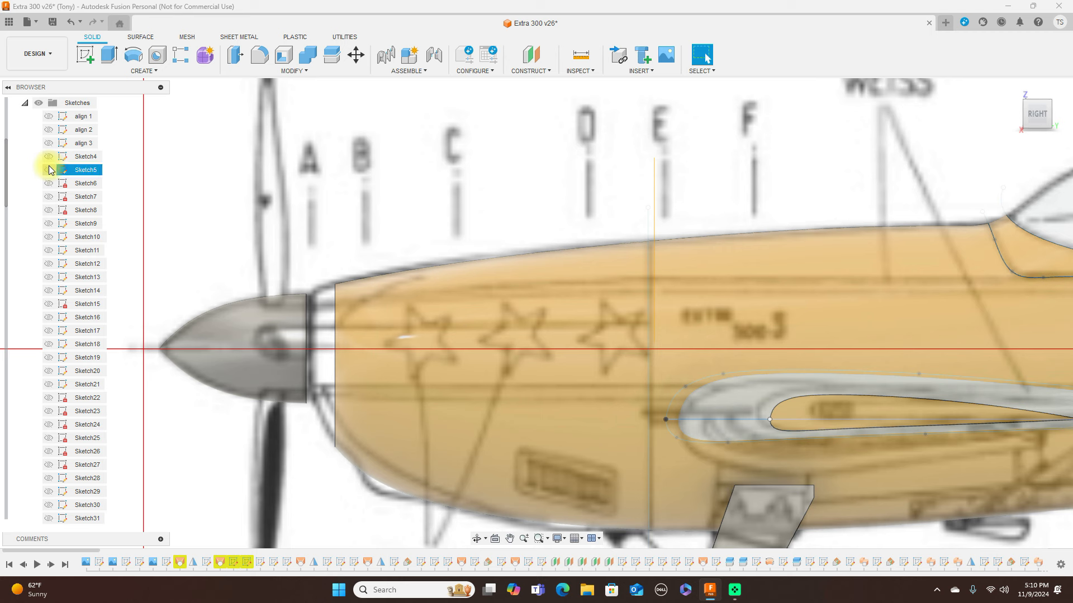
{"action": "left_click", "coordinate": [49, 172]}
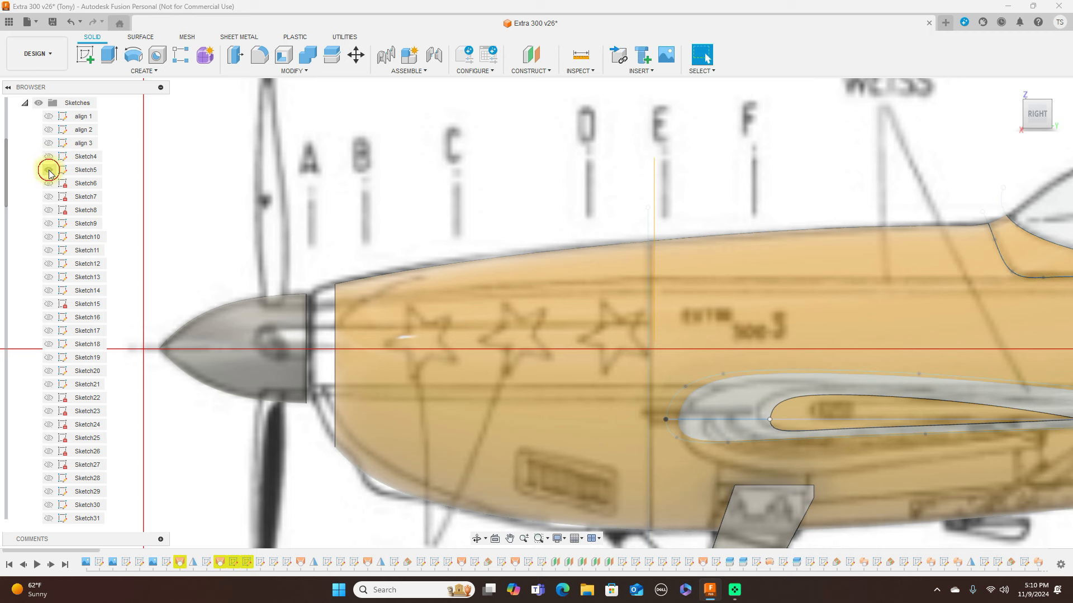
{"action": "left_click", "coordinate": [50, 158]}
{"action": "left_click", "coordinate": [50, 157]}
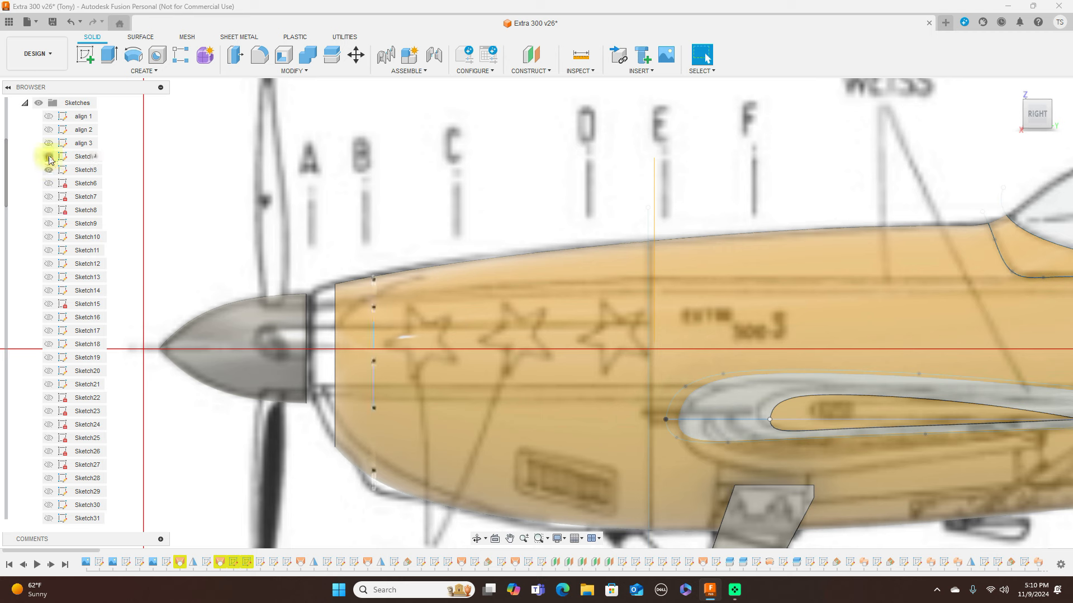
Check the align 3, Sketch4 and Sketch5 sketches against the side-view canvas, leaving all three hidden.
{"action": "left_click", "coordinate": [49, 147]}
{"action": "mouse_move", "coordinate": [1026, 120]}
{"action": "left_mouse_down"}
{"action": "mouse_move", "coordinate": [1072, 115]}
{"action": "mouse_move", "coordinate": [7, 112]}
{"action": "mouse_move", "coordinate": [1037, 111]}
{"action": "mouse_move", "coordinate": [1029, 116]}
{"action": "left_mouse_up"}
{"action": "left_click", "coordinate": [1030, 116]}
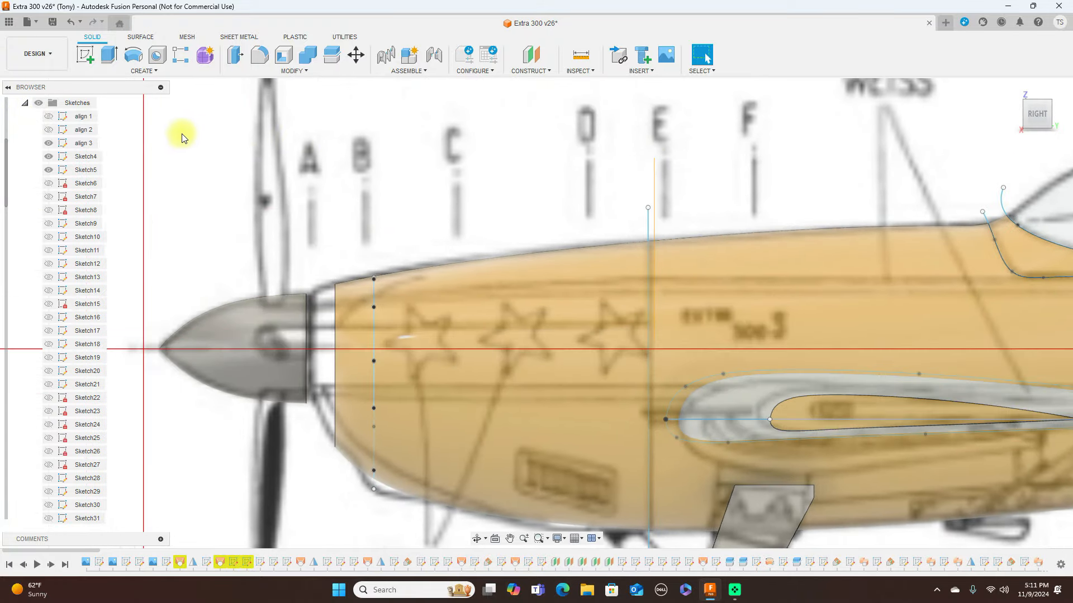
{"action": "left_click", "coordinate": [49, 169]}
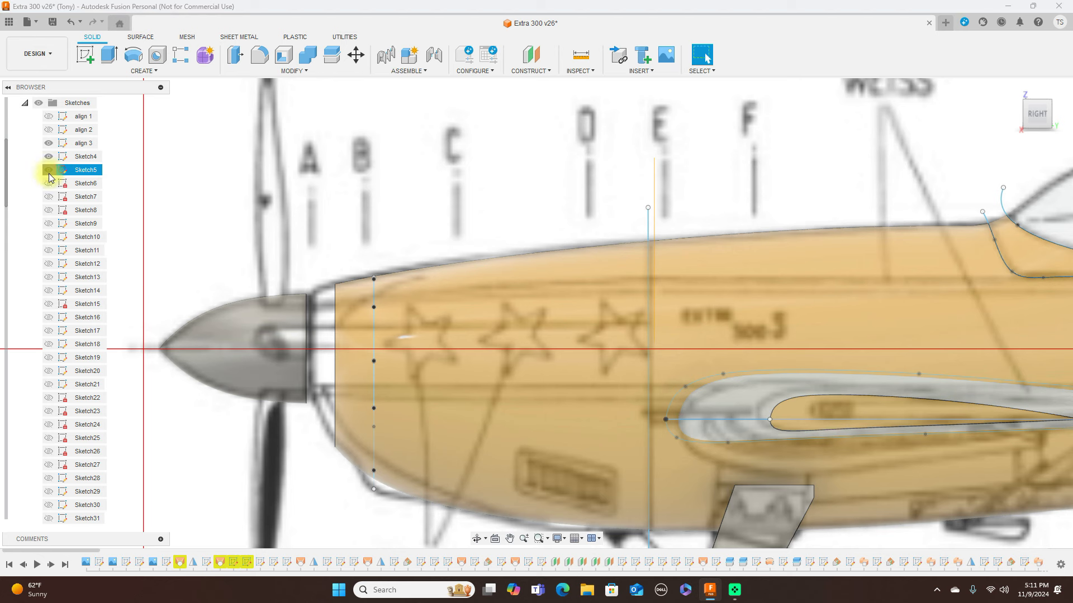
{"action": "left_click", "coordinate": [49, 143]}
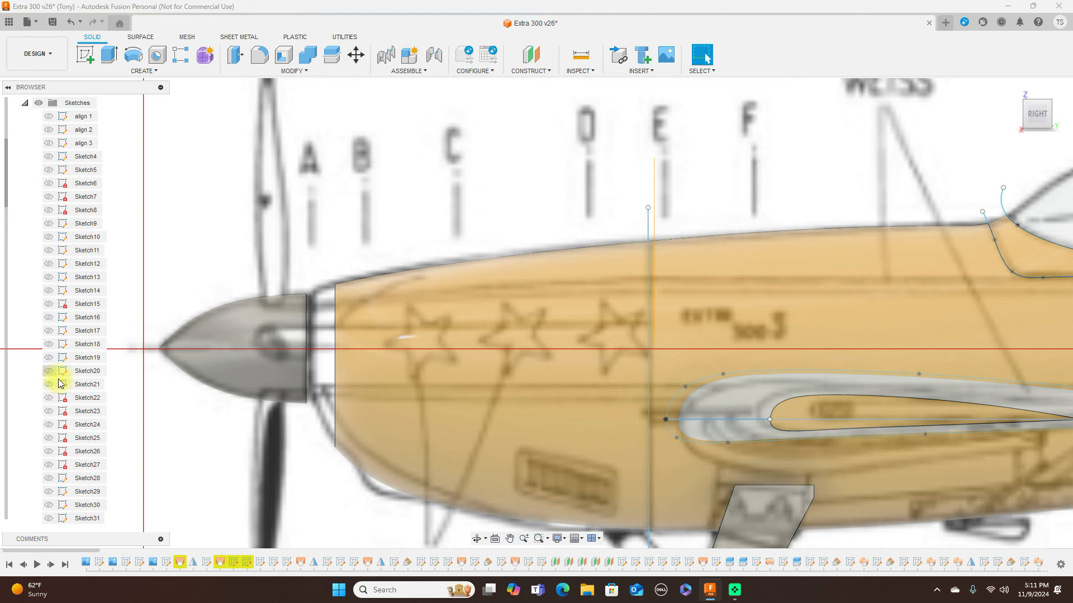
Show Sketch22 at the front of the fuselage and examine the nose opening profile at a slight angle.
{"action": "left_click", "coordinate": [62, 402]}
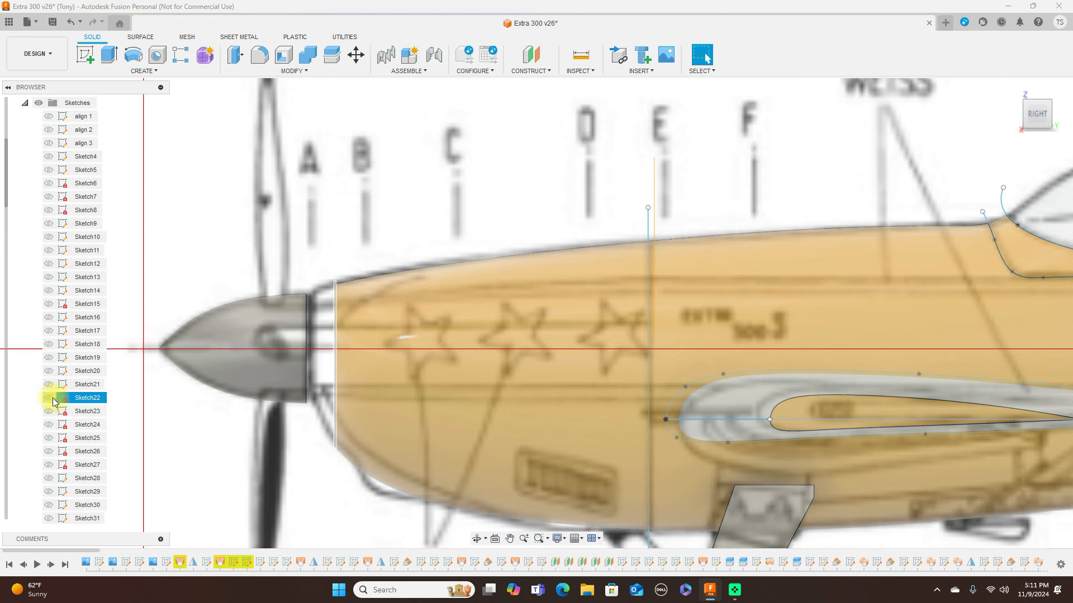
{"action": "left_click", "coordinate": [49, 398]}
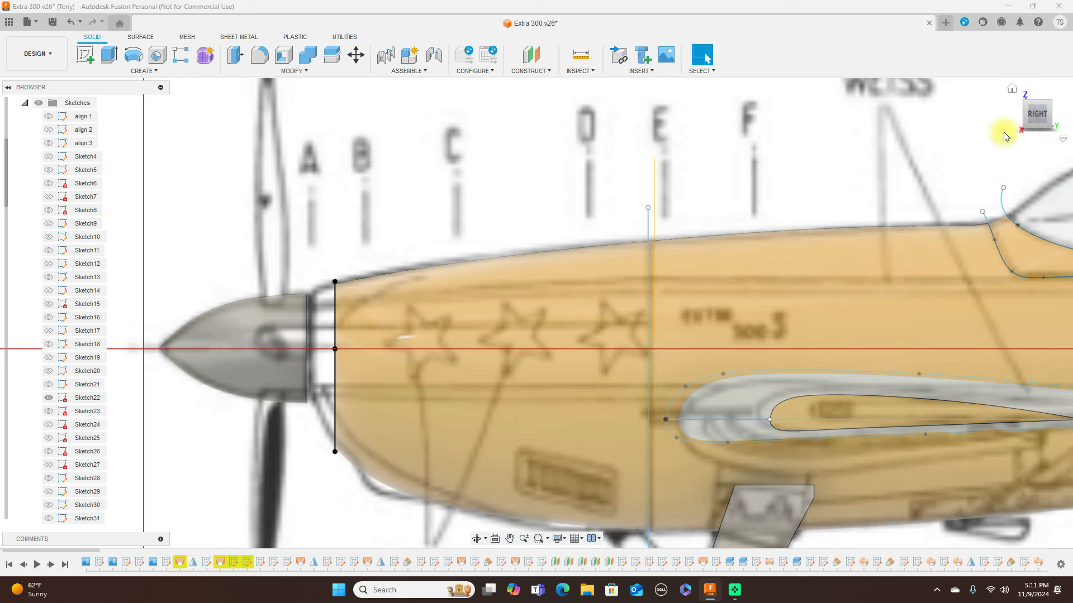
{"action": "left_click_drag", "start_coordinate": [1031, 113], "coordinate": [1043, 113]}
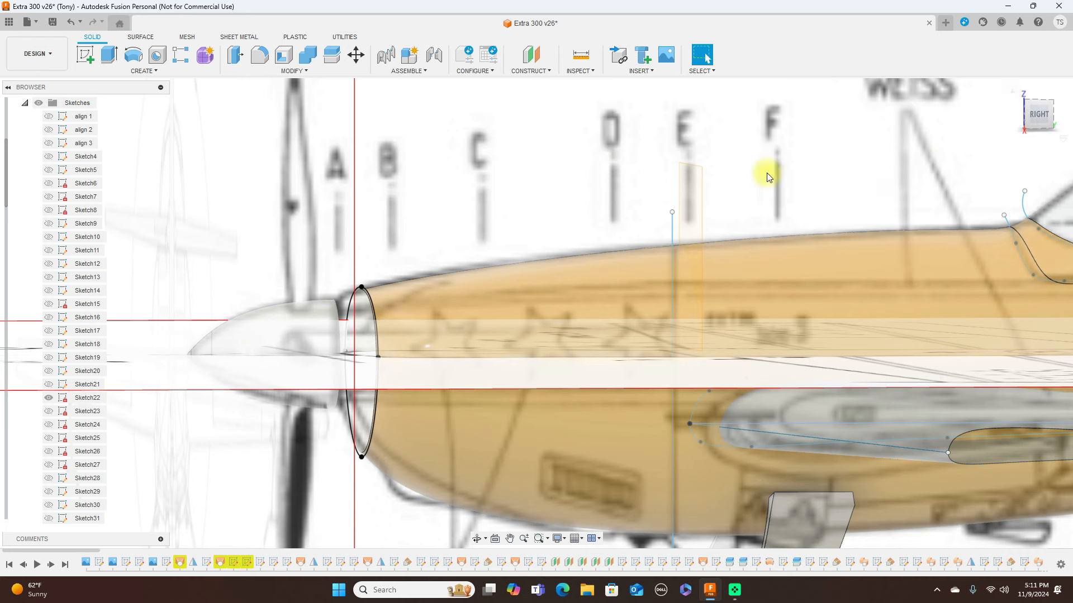
Hide all reference canvases and get a closer view of the spinner and the fuselage nose.
{"action": "scroll", "coordinate": [82, 300], "scroll_direction": "down", "scroll_amount": 3}
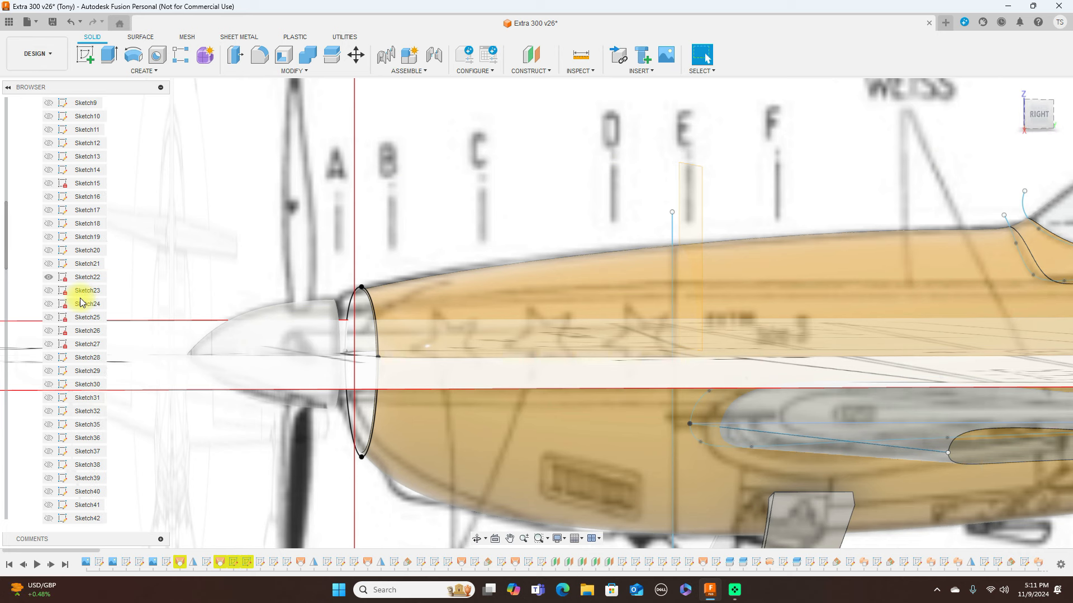
{"action": "scroll", "coordinate": [80, 301], "scroll_direction": "down", "scroll_amount": 3}
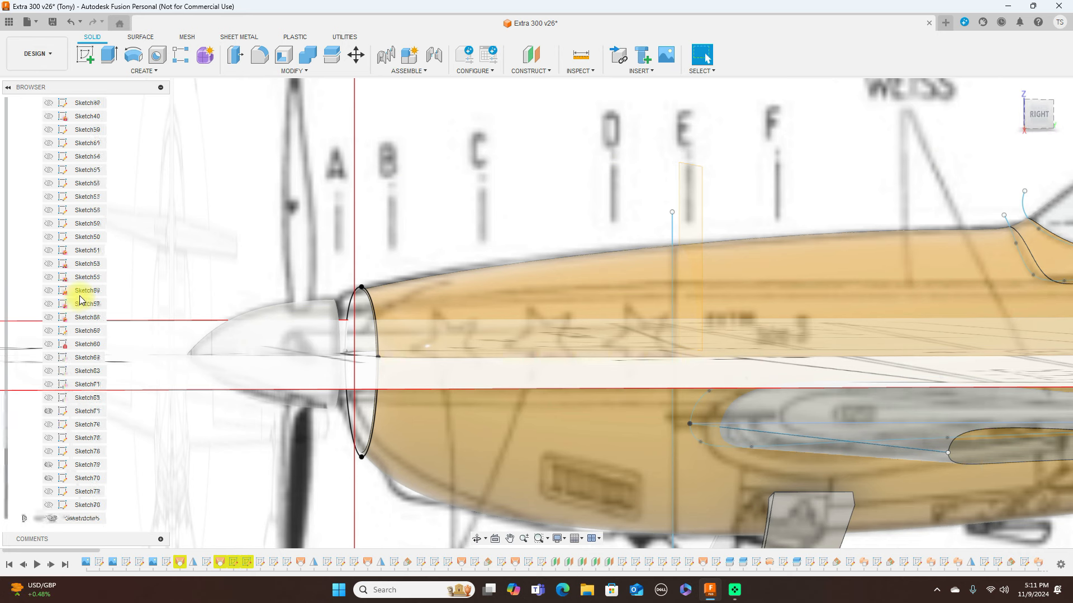
{"action": "scroll", "coordinate": [81, 301], "scroll_direction": "up", "scroll_amount": 10}
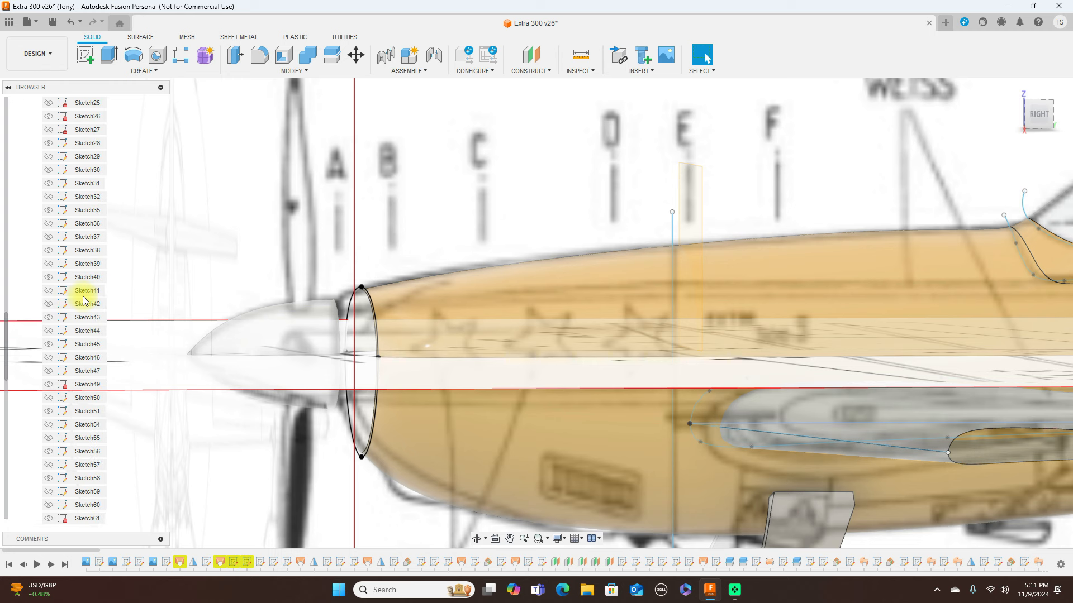
{"action": "scroll", "coordinate": [83, 302], "scroll_direction": "up", "scroll_amount": 5}
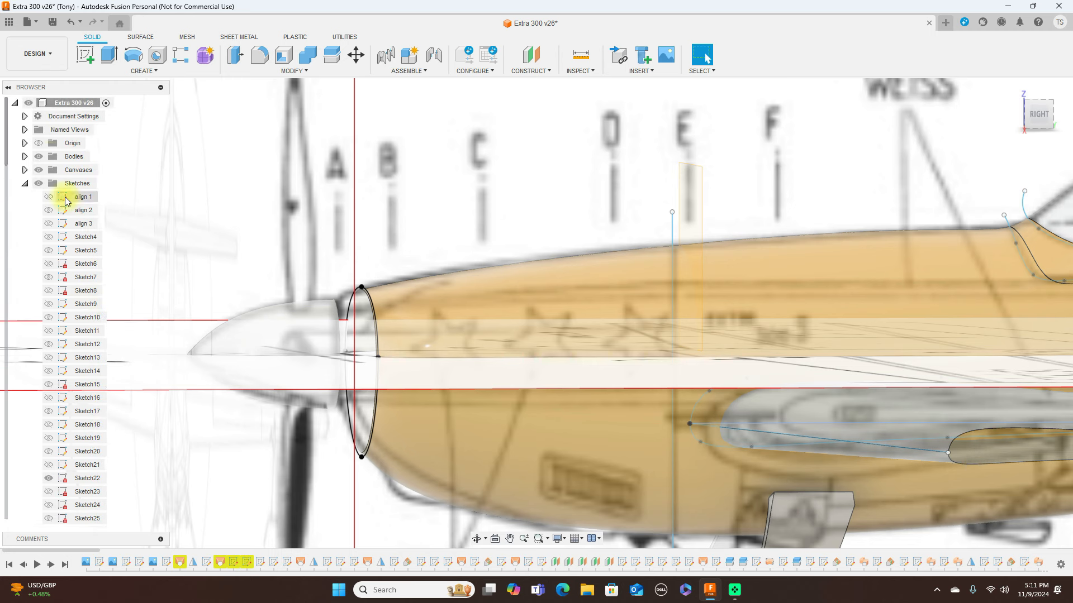
{"action": "left_click", "coordinate": [38, 170]}
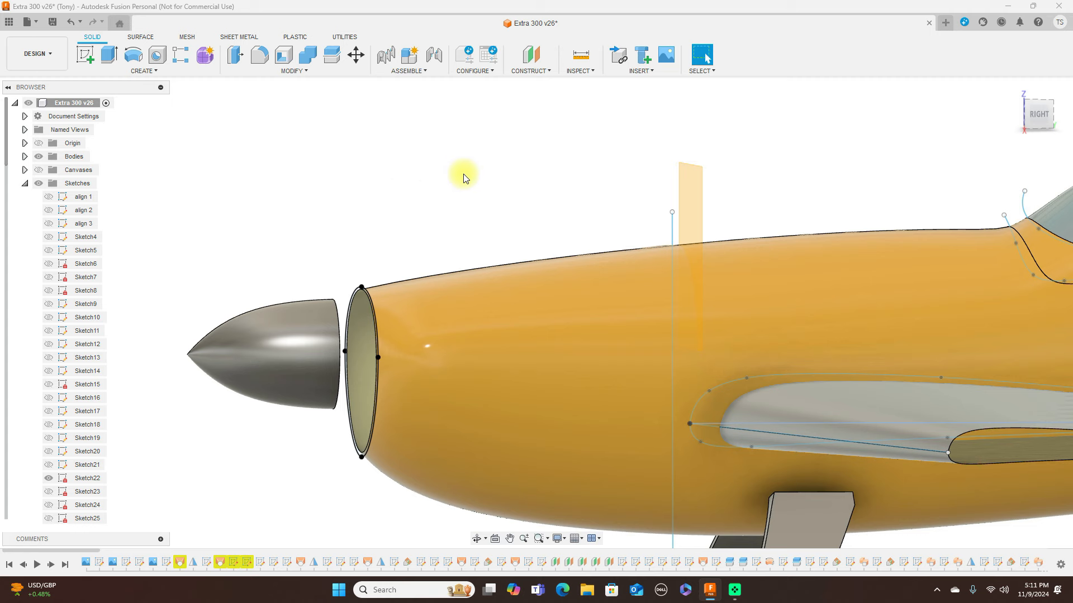
{"action": "scroll", "coordinate": [442, 224], "scroll_direction": "up", "scroll_amount": 4}
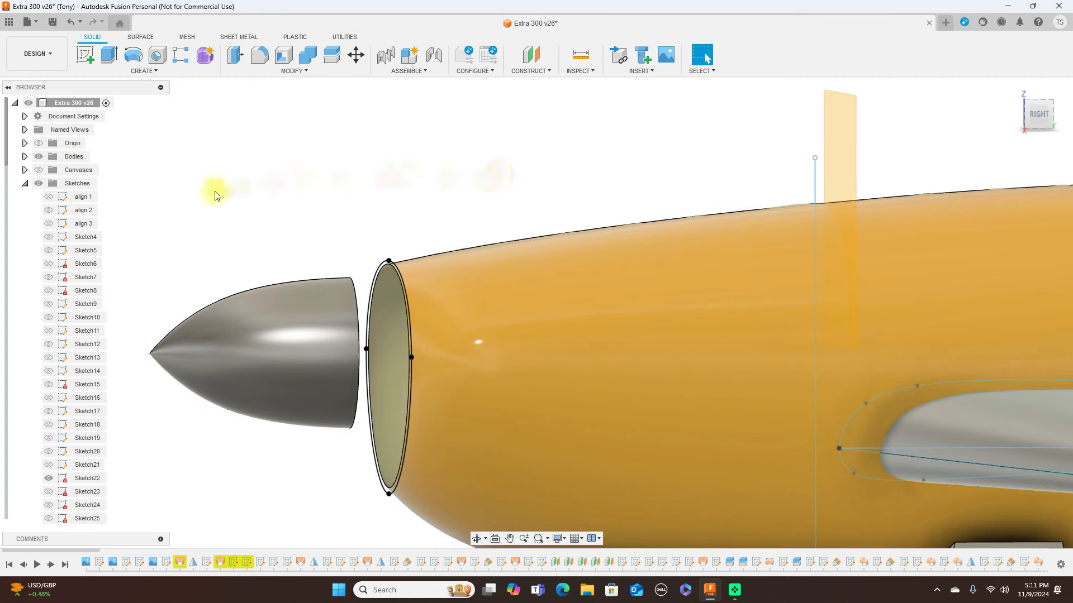
Preview the align 1 sketch, leaving it hidden, and show the align 2 and Sketch5 sketches.
{"action": "left_click", "coordinate": [50, 197]}
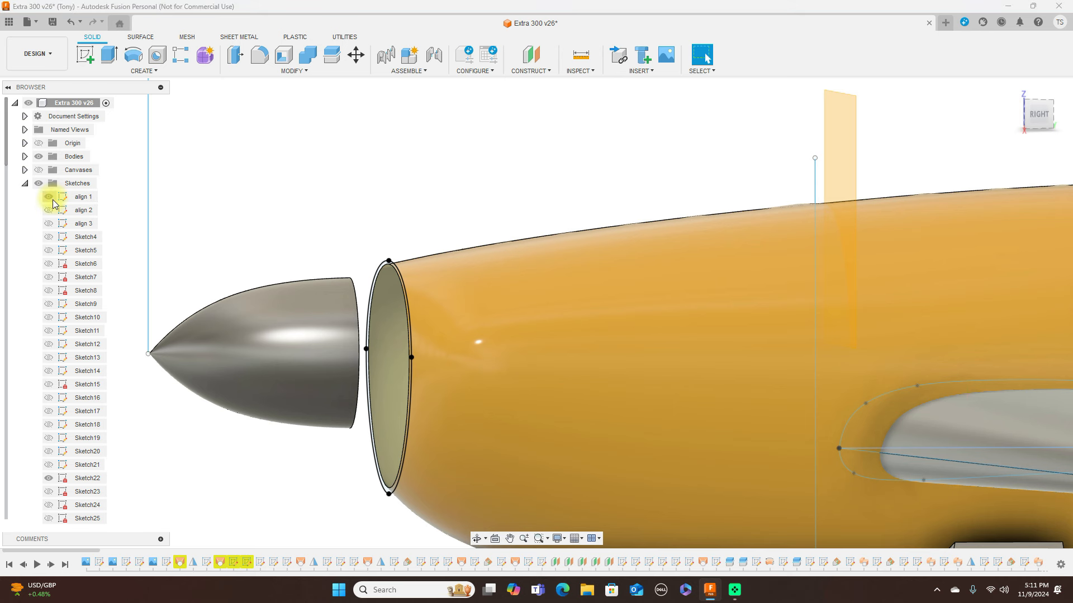
{"action": "left_click", "coordinate": [49, 198]}
{"action": "left_click", "coordinate": [48, 211]}
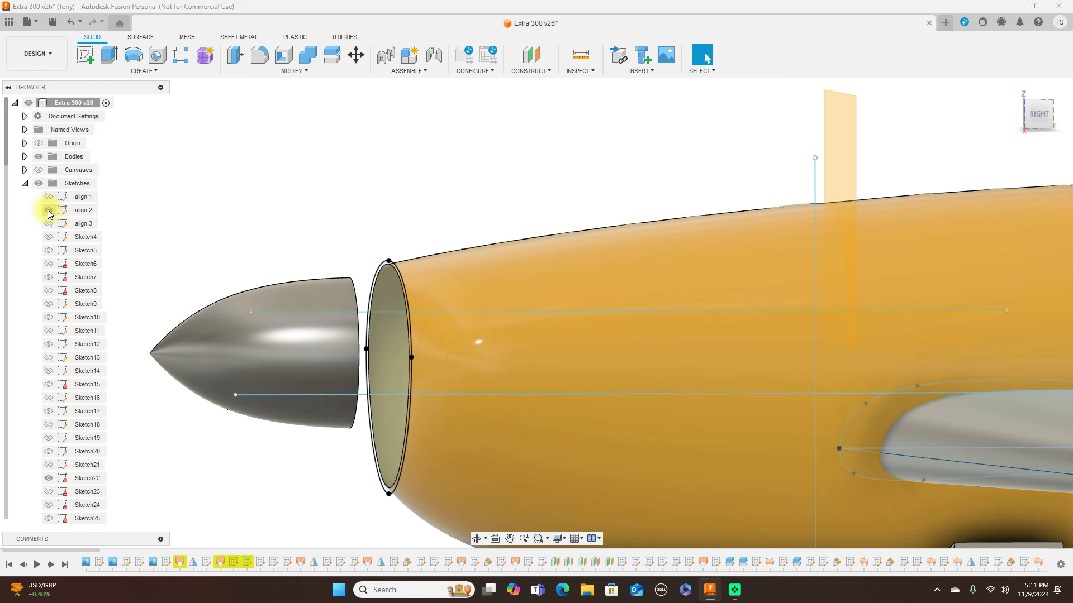
{"action": "left_click", "coordinate": [50, 224]}
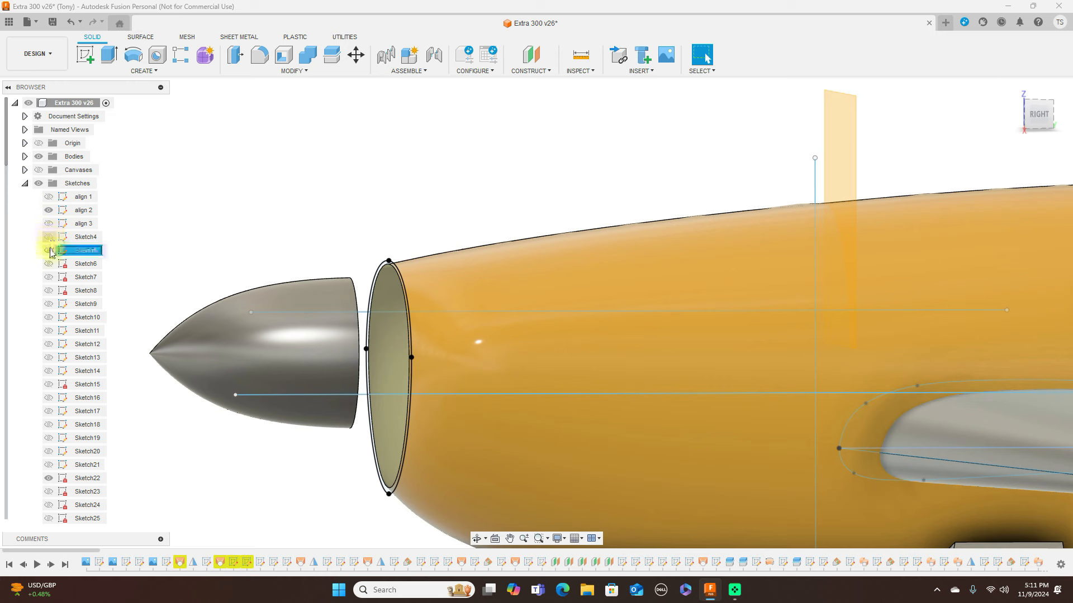
{"action": "left_click", "coordinate": [49, 251]}
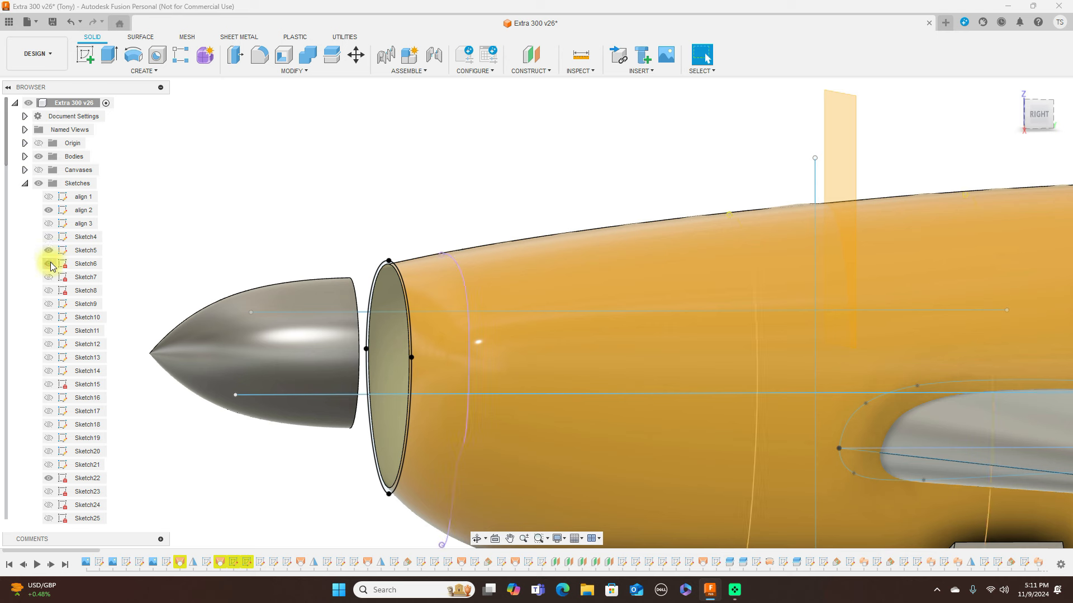
Preview Sketch7 and Sketch8, leaving them hidden, and show the fuselage outline curves of Sketch9.
{"action": "left_click", "coordinate": [50, 278]}
{"action": "left_click", "coordinate": [51, 276]}
{"action": "left_click", "coordinate": [50, 290]}
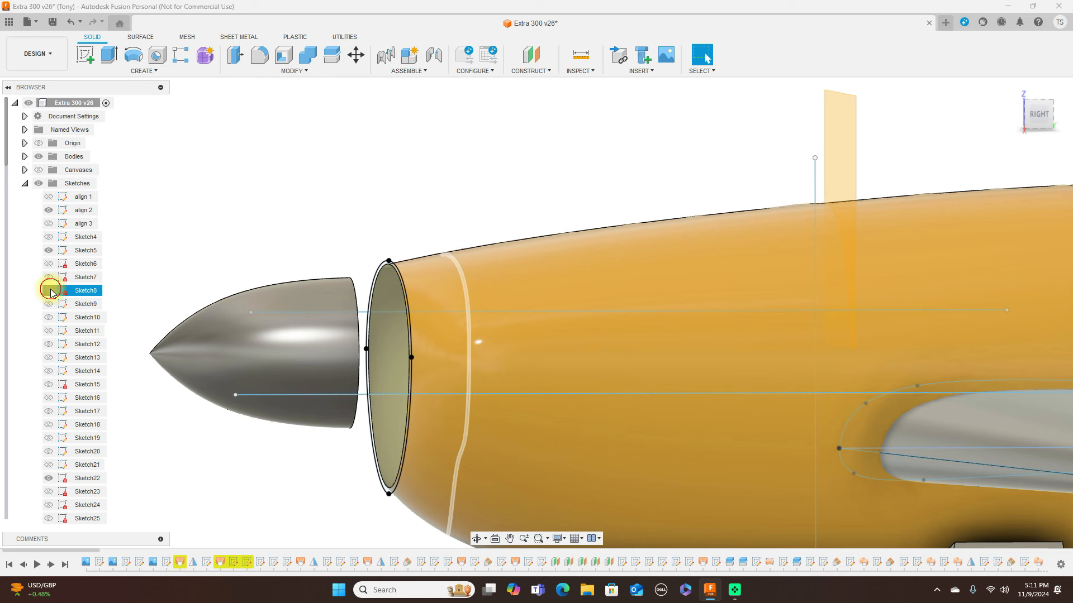
{"action": "left_click", "coordinate": [50, 291]}
{"action": "left_click", "coordinate": [49, 305]}
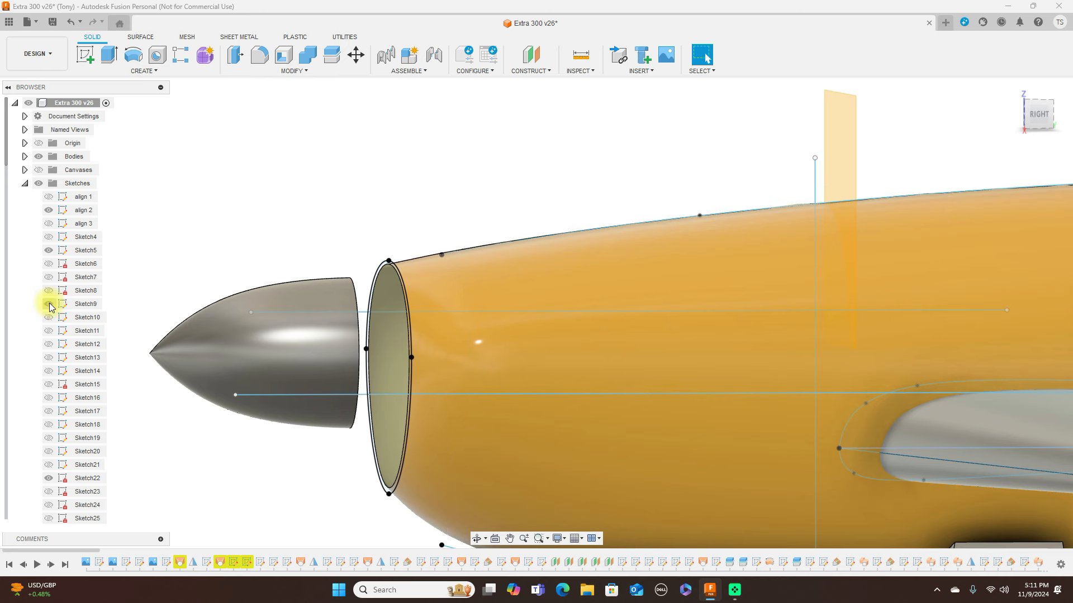
Compare the shown sketches with the fuselage in the right side view, and hide the whole Sketches folder.
{"action": "left_click", "coordinate": [1038, 114]}
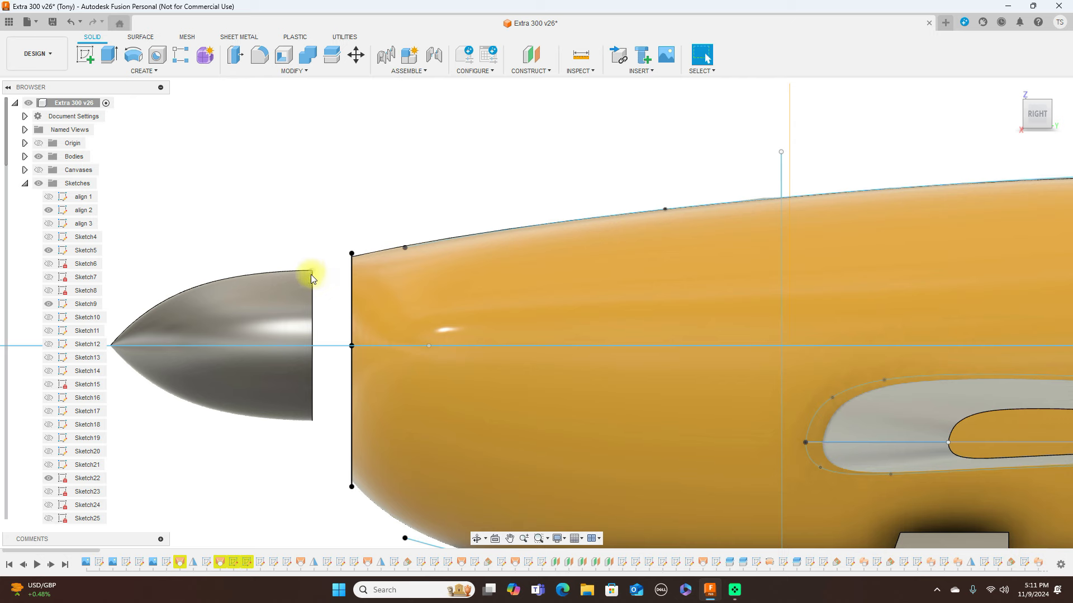
{"action": "scroll", "coordinate": [579, 219], "scroll_direction": "down", "scroll_amount": 3}
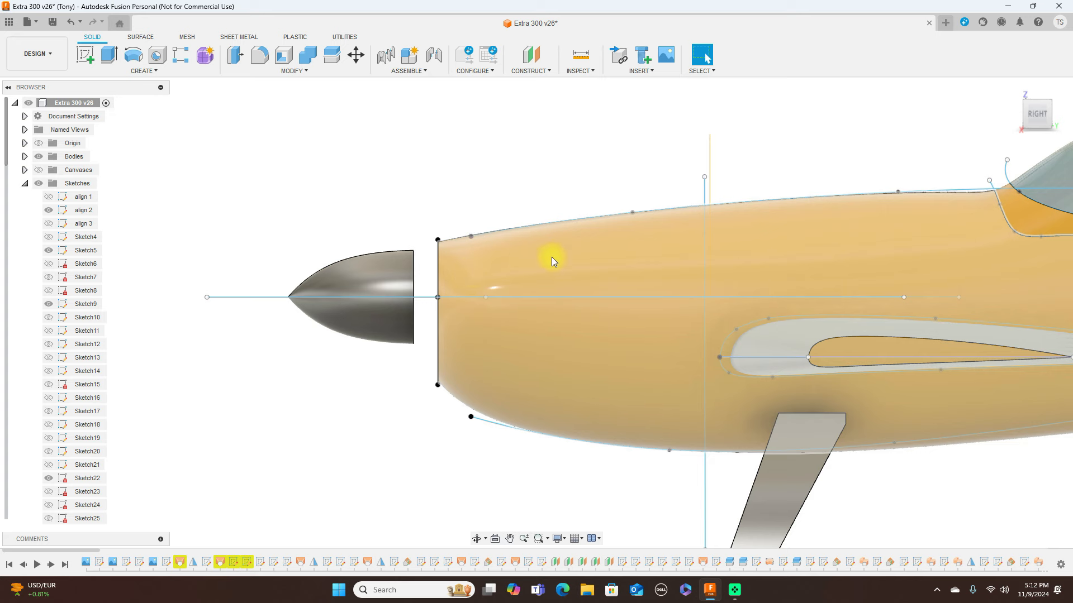
{"action": "scroll", "coordinate": [441, 290], "scroll_direction": "down", "scroll_amount": 3}
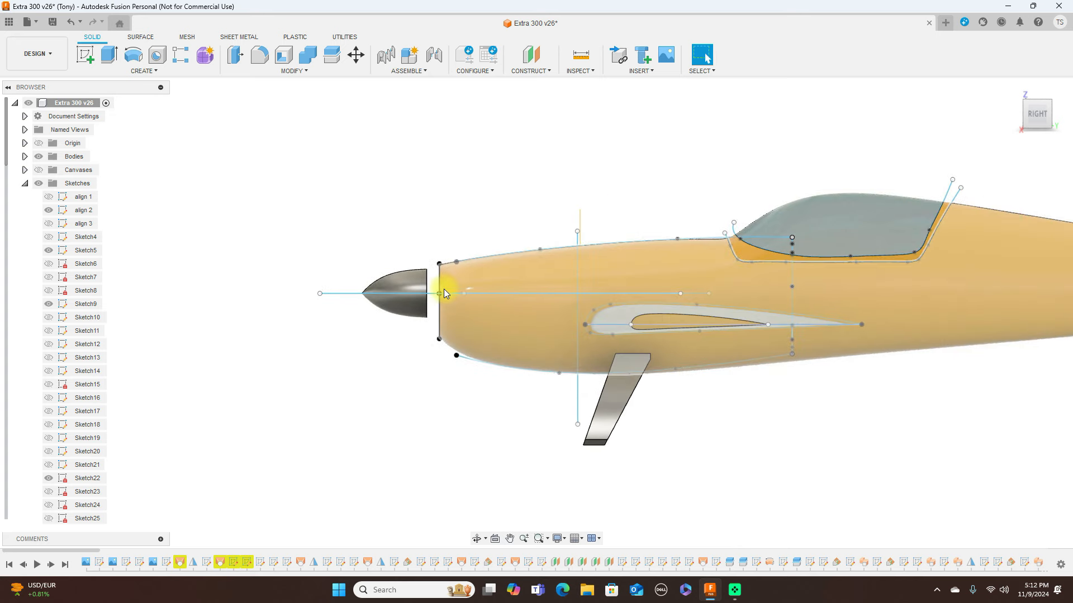
{"action": "scroll", "coordinate": [620, 185], "scroll_direction": "down", "scroll_amount": 2}
{"action": "middle_click_drag", "start_coordinate": [638, 171], "coordinate": [549, 189]}
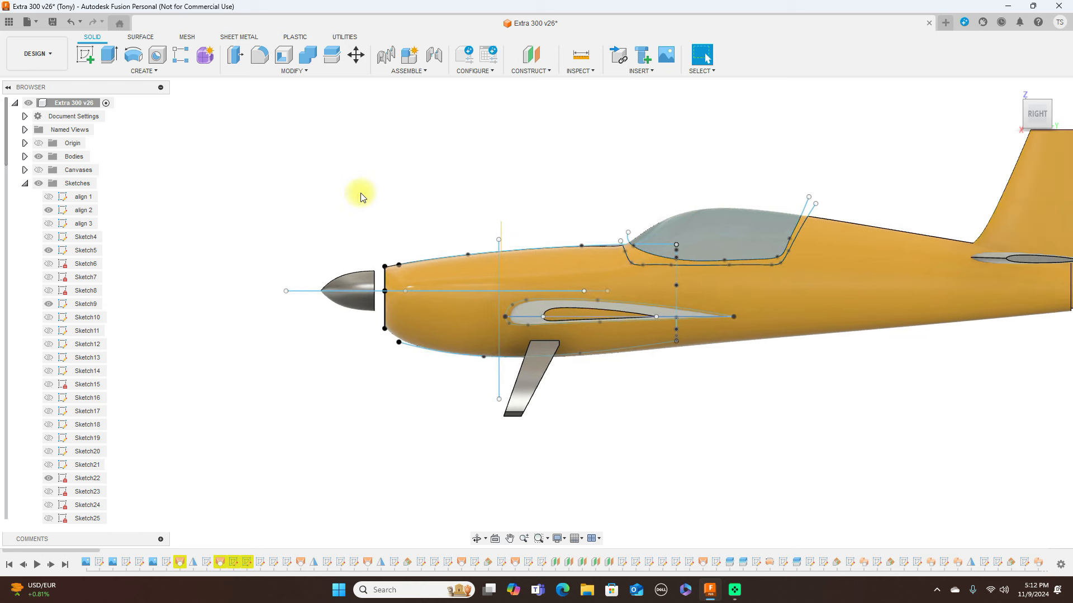
{"action": "left_click", "coordinate": [38, 184]}
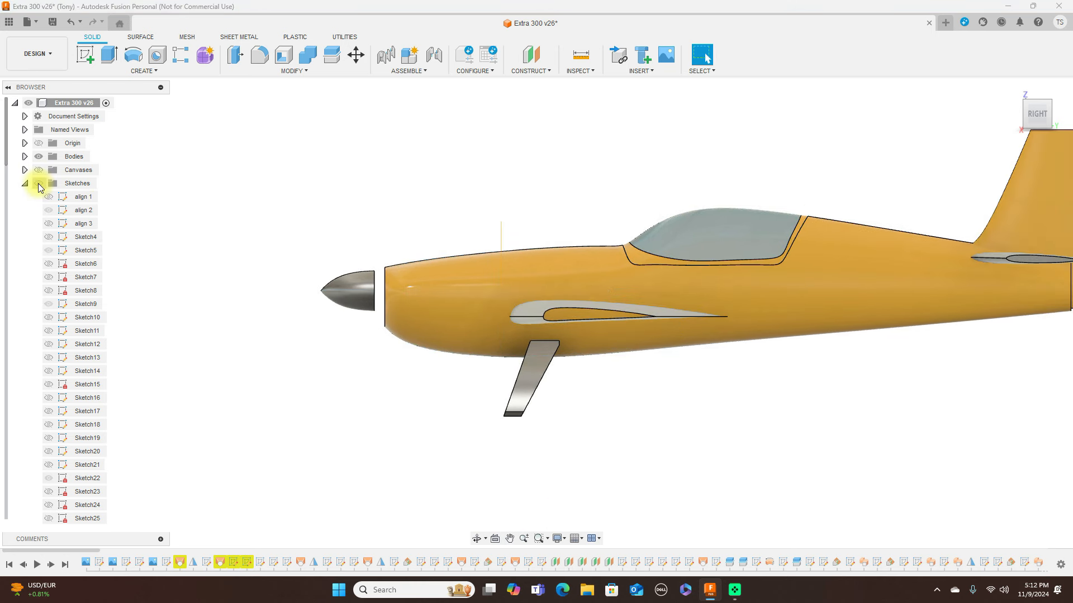
Examine the complete airplane model from the front and from the right side.
{"action": "scroll", "coordinate": [614, 193], "scroll_direction": "down", "scroll_amount": 1}
{"action": "middle_click_drag", "start_coordinate": [639, 179], "coordinate": [540, 192]}
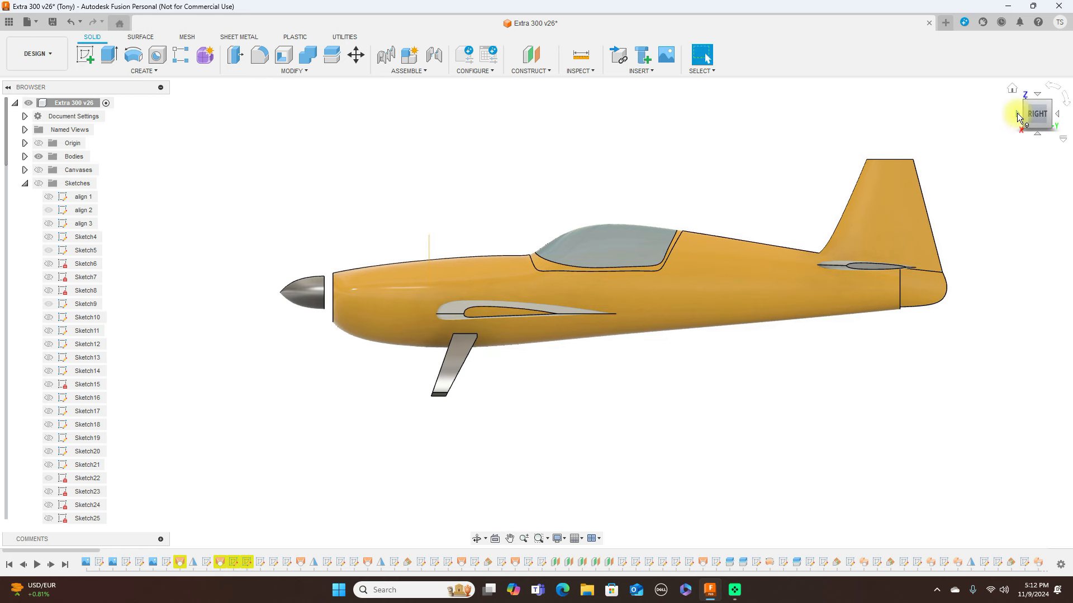
{"action": "left_click", "coordinate": [1018, 117]}
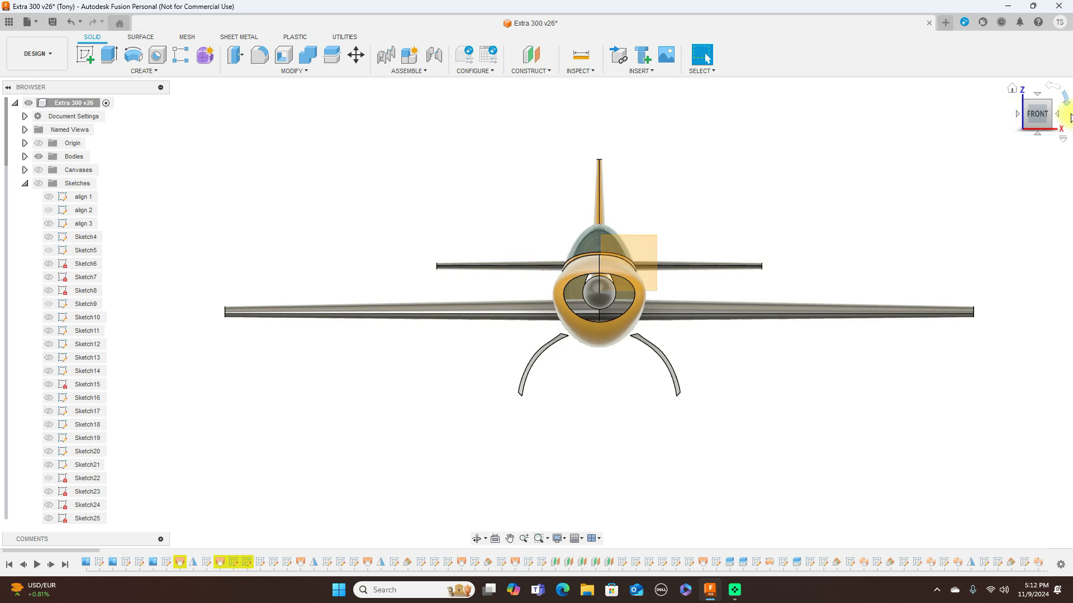
{"action": "left_click", "coordinate": [1060, 116]}
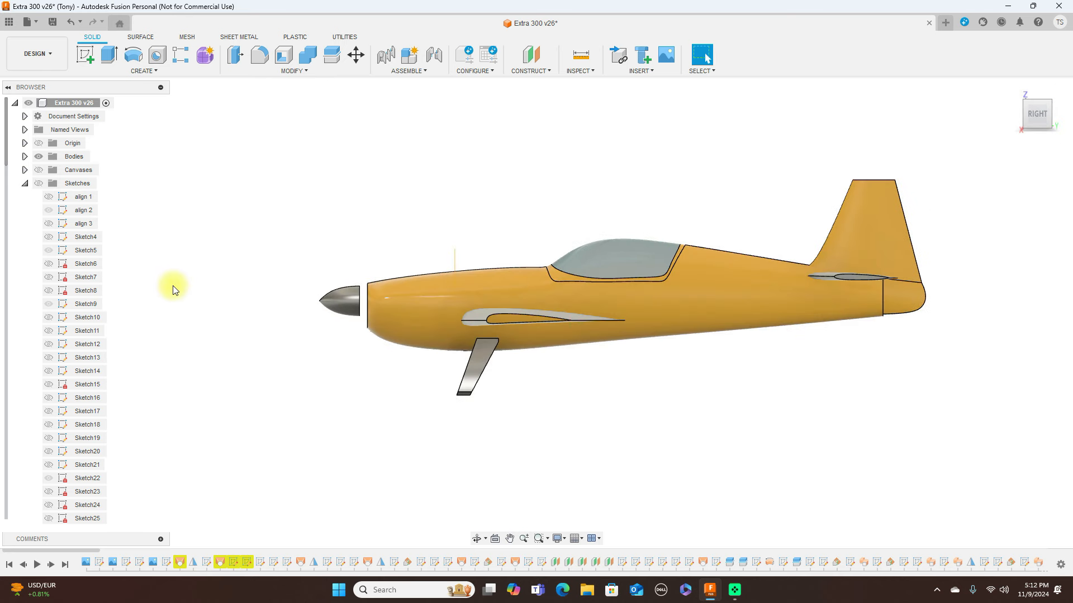
Look through the sketch list, collapse the Sketches folder and show the reference canvases behind the model.
{"action": "scroll", "coordinate": [64, 322], "scroll_direction": "down", "scroll_amount": 3}
{"action": "scroll", "coordinate": [64, 321], "scroll_direction": "down", "scroll_amount": 12}
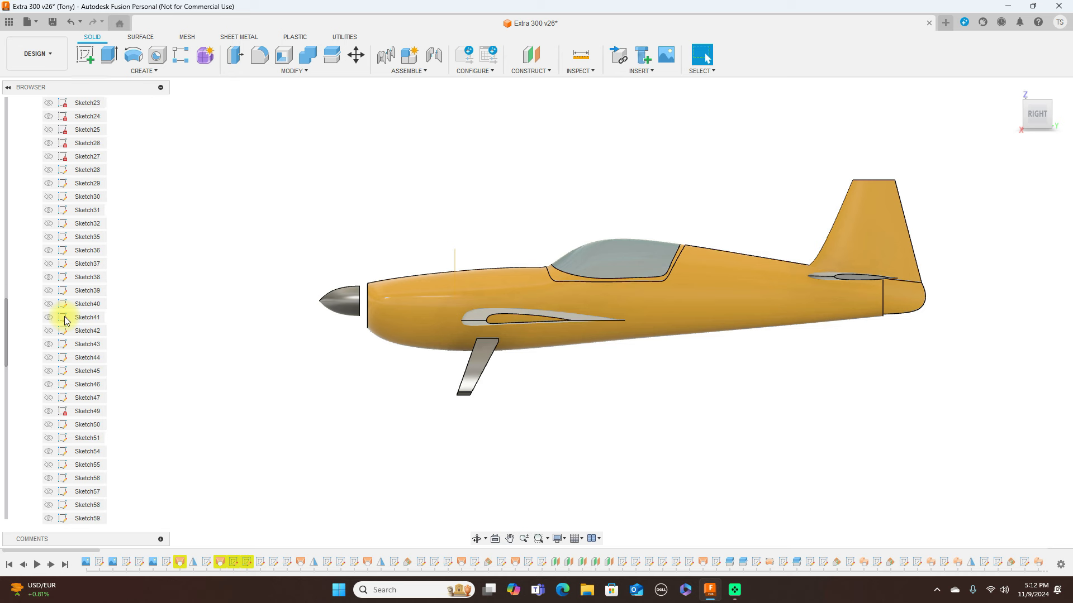
{"action": "scroll", "coordinate": [66, 318], "scroll_direction": "down", "scroll_amount": 2}
{"action": "scroll", "coordinate": [67, 317], "scroll_direction": "up", "scroll_amount": 4}
{"action": "scroll", "coordinate": [71, 313], "scroll_direction": "up", "scroll_amount": 9}
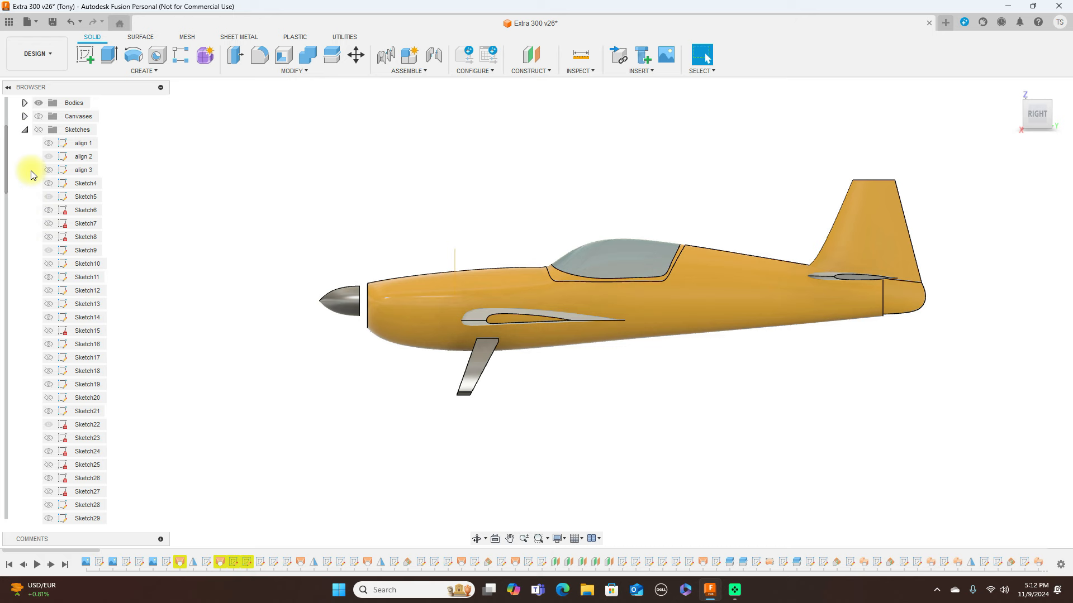
{"action": "left_click", "coordinate": [25, 130]}
{"action": "left_click", "coordinate": [38, 170]}
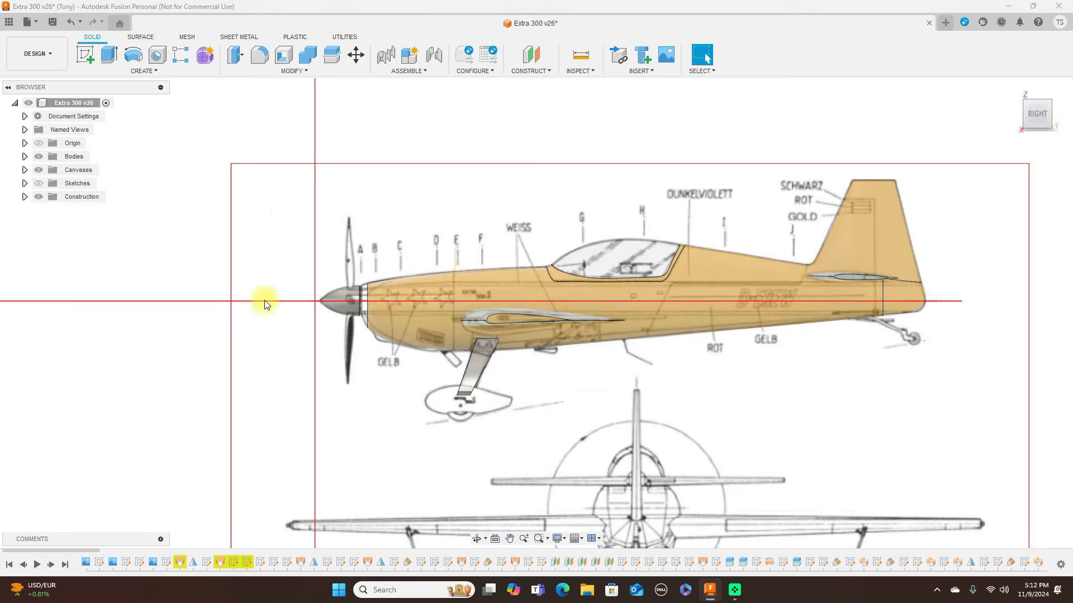
Hide the left gear and right gear bodies to expose the landing gear and wheel pant in the side-view canvas.
{"action": "scroll", "coordinate": [531, 427], "scroll_direction": "up", "scroll_amount": 4}
{"action": "scroll", "coordinate": [531, 427], "scroll_direction": "up", "scroll_amount": 2}
{"action": "middle_click_drag", "start_coordinate": [545, 424], "coordinate": [676, 364]}
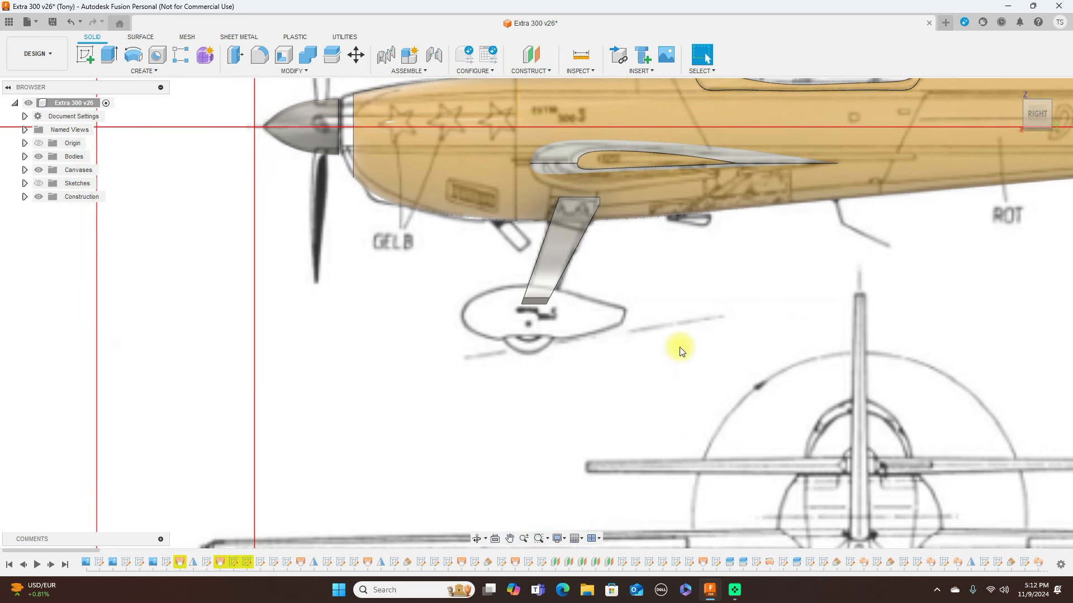
{"action": "scroll", "coordinate": [684, 344], "scroll_direction": "up", "scroll_amount": 1}
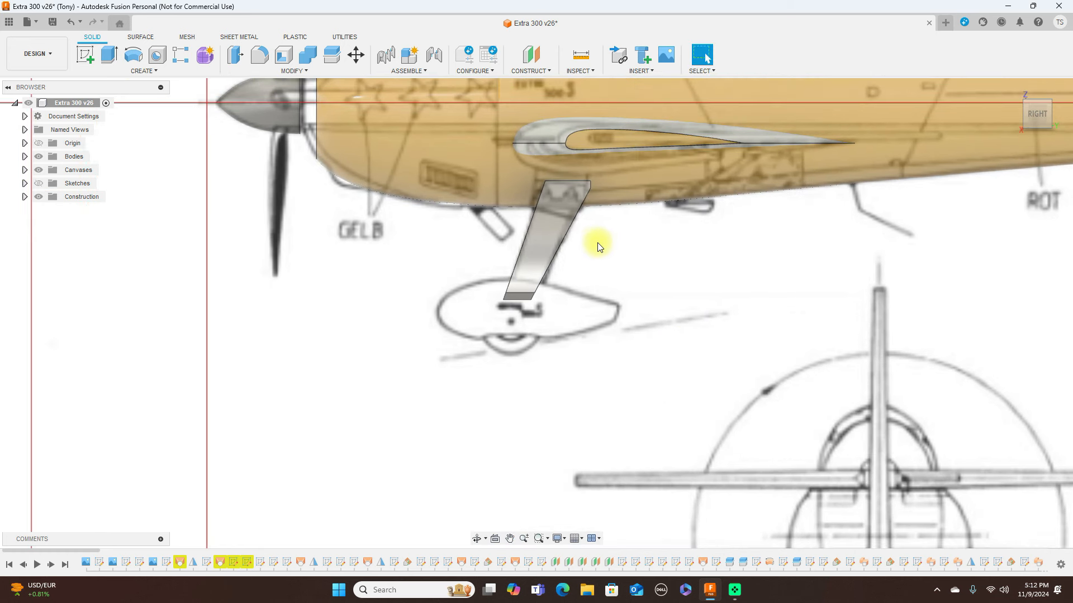
{"action": "left_click", "coordinate": [25, 157]}
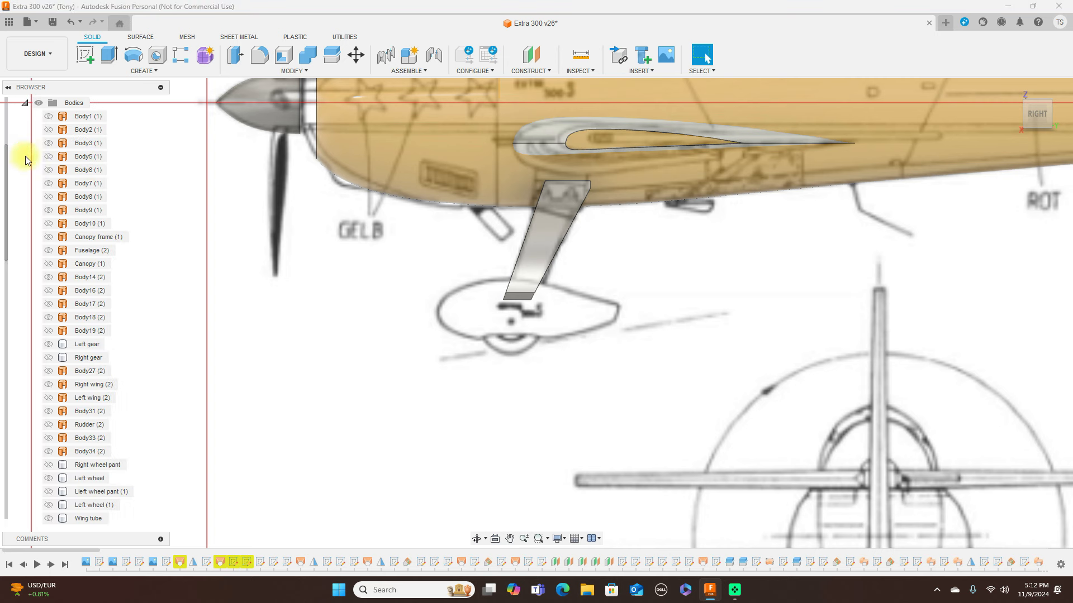
{"action": "scroll", "coordinate": [84, 360], "scroll_direction": "down", "scroll_amount": 10}
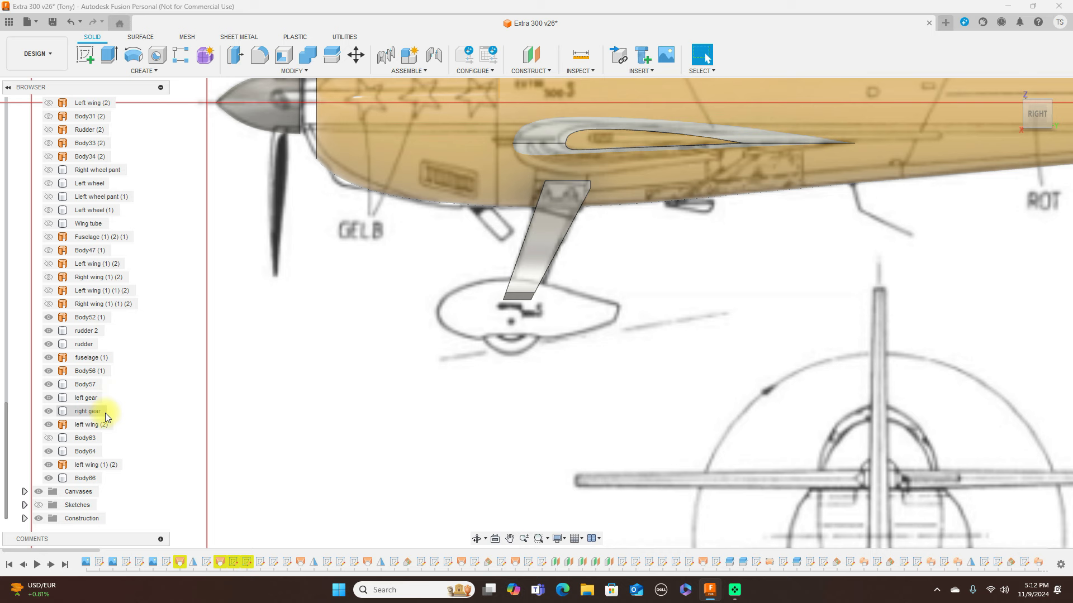
{"action": "left_click", "coordinate": [49, 398]}
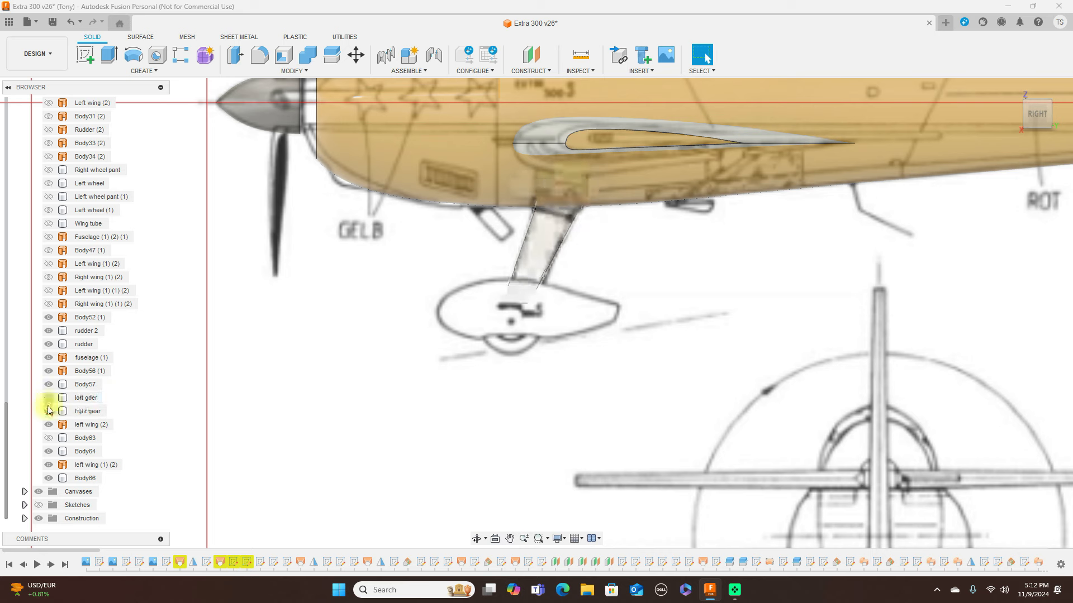
{"action": "scroll", "coordinate": [583, 395], "scroll_direction": "up", "scroll_amount": 3}
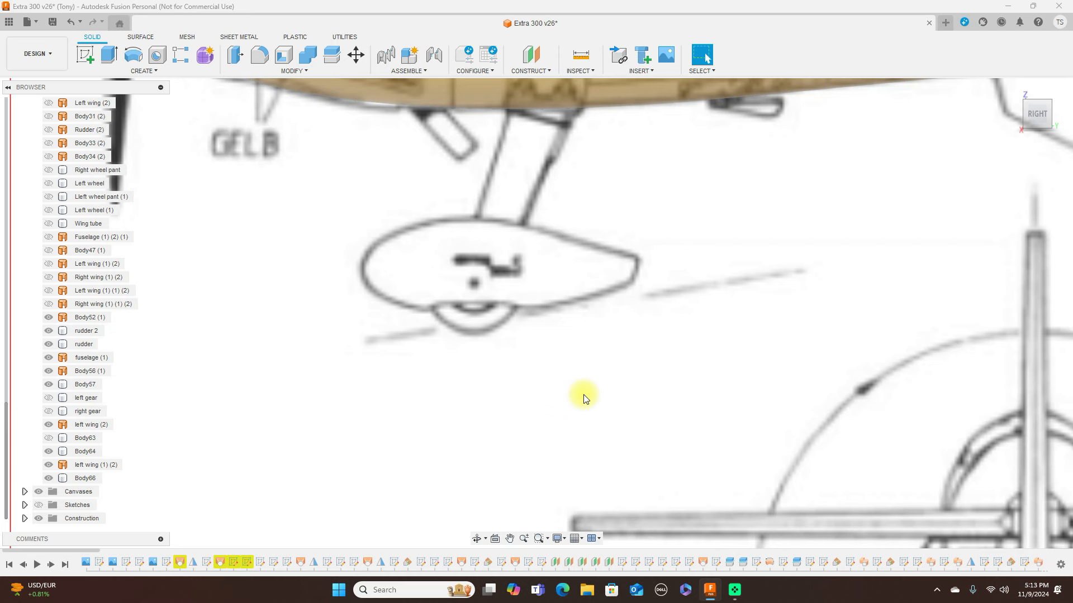
In the front view, create a construction plane offset 18 mm from the YZ plane, level with the wheel pant in the canvas.
{"action": "scroll", "coordinate": [583, 398], "scroll_direction": "down", "scroll_amount": 3}
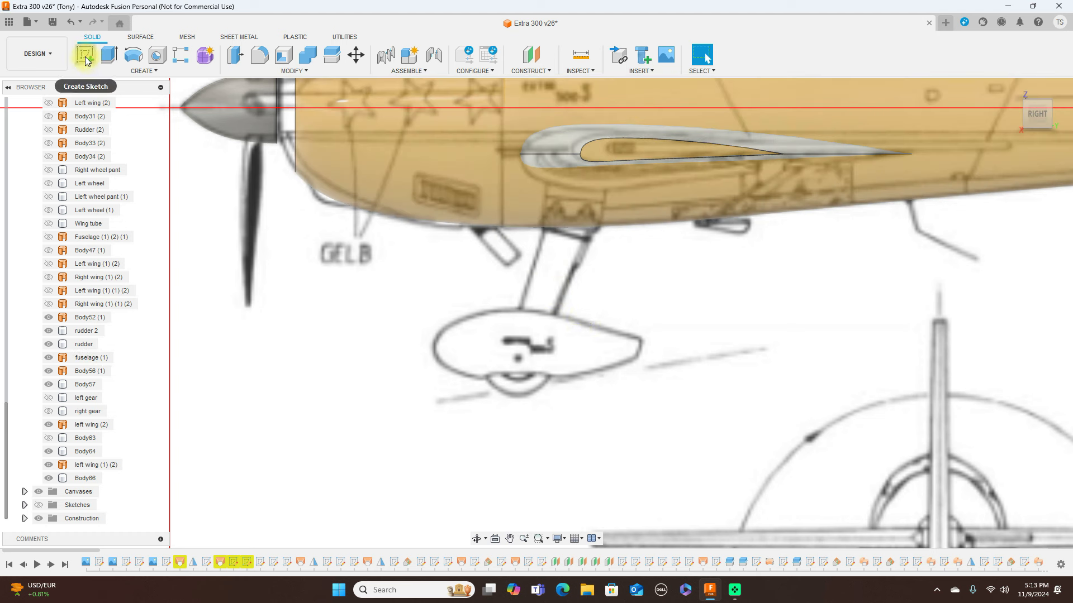
{"action": "left_click", "coordinate": [948, 97]}
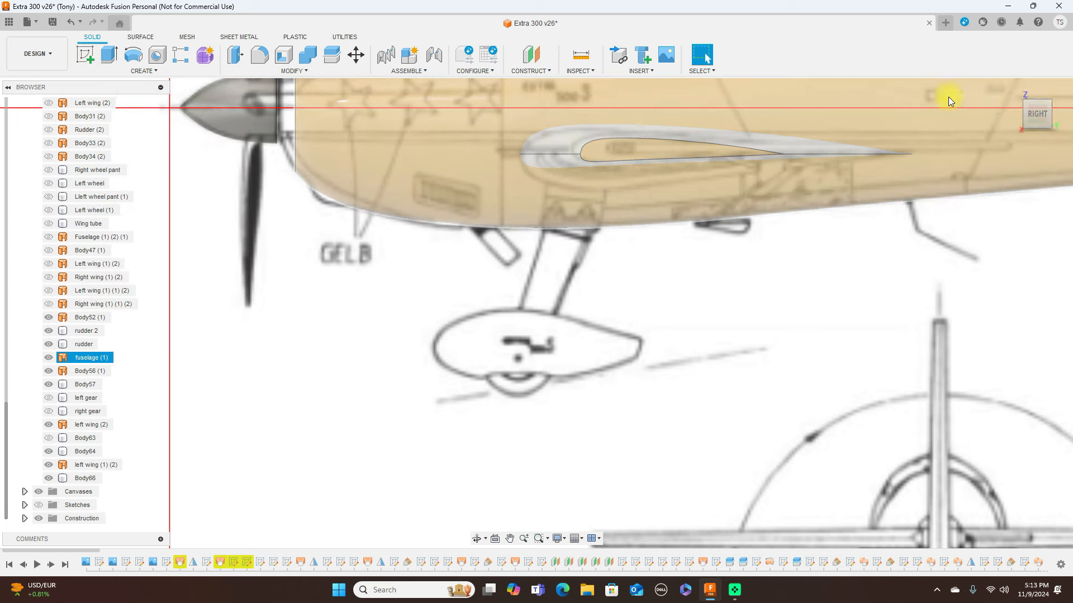
{"action": "left_click", "coordinate": [1017, 114]}
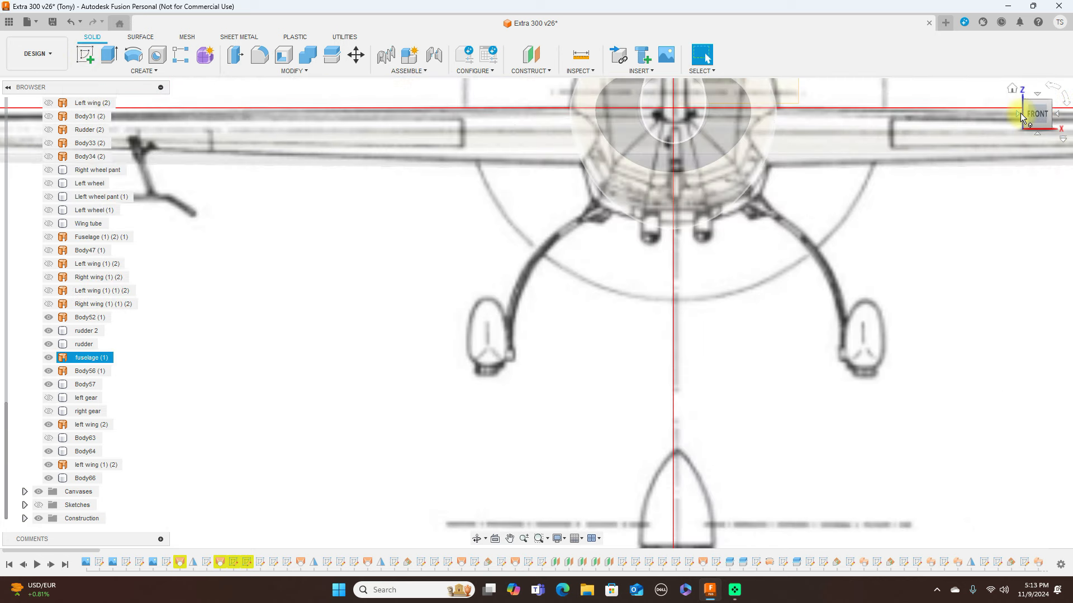
{"action": "scroll", "coordinate": [898, 335], "scroll_direction": "up", "scroll_amount": 1}
{"action": "middle_click_drag", "start_coordinate": [898, 337], "coordinate": [648, 325]}
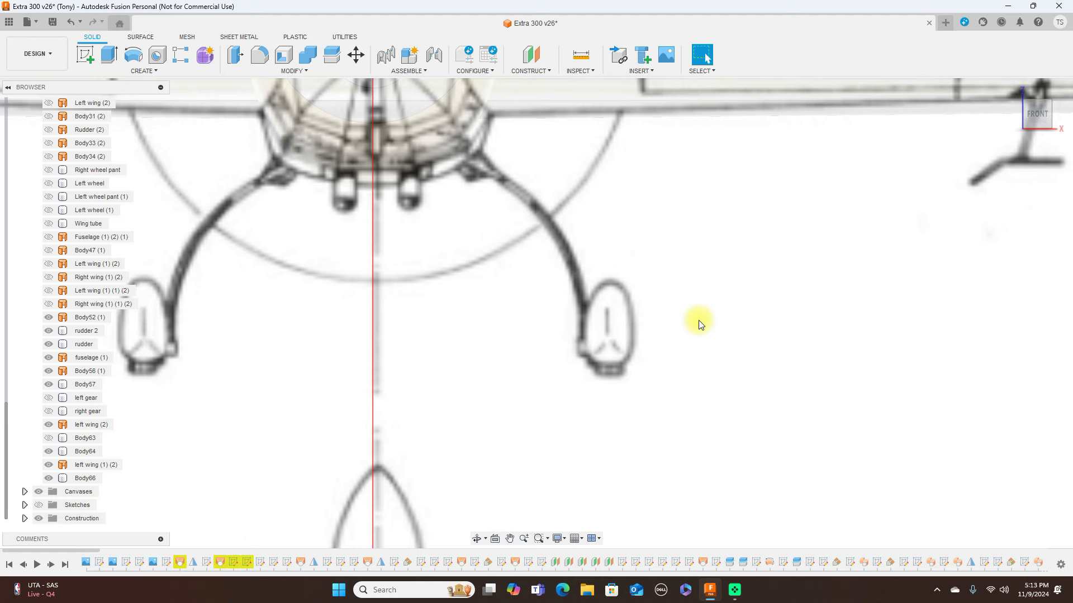
{"action": "scroll", "coordinate": [698, 319], "scroll_direction": "down", "scroll_amount": 1}
{"action": "left_click", "coordinate": [538, 72]}
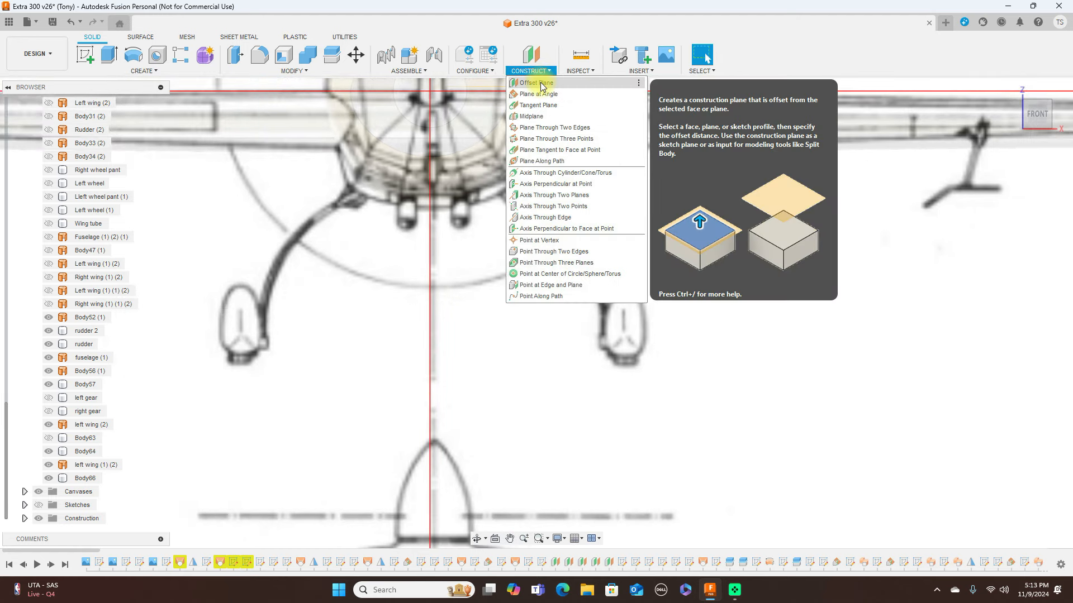
{"action": "left_click", "coordinate": [536, 83]}
{"action": "scroll", "coordinate": [630, 215], "scroll_direction": "down", "scroll_amount": 2}
{"action": "middle_click_drag", "start_coordinate": [630, 216], "coordinate": [634, 288]}
{"action": "left_click", "coordinate": [478, 160]}
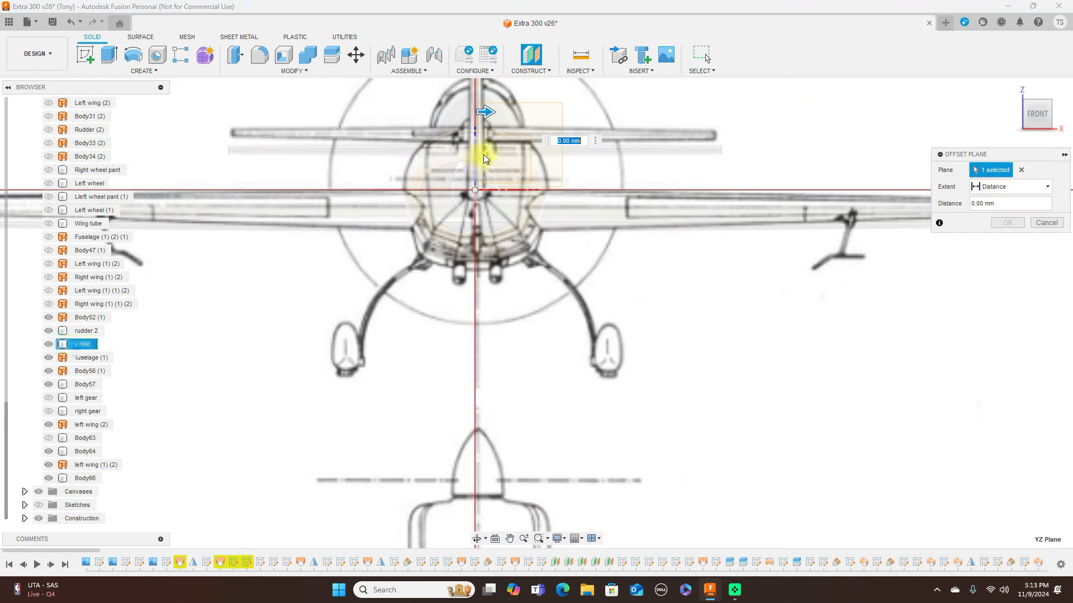
{"action": "left_click_drag", "start_coordinate": [500, 110], "coordinate": [613, 113]}
{"action": "left_click", "coordinate": [609, 366]}
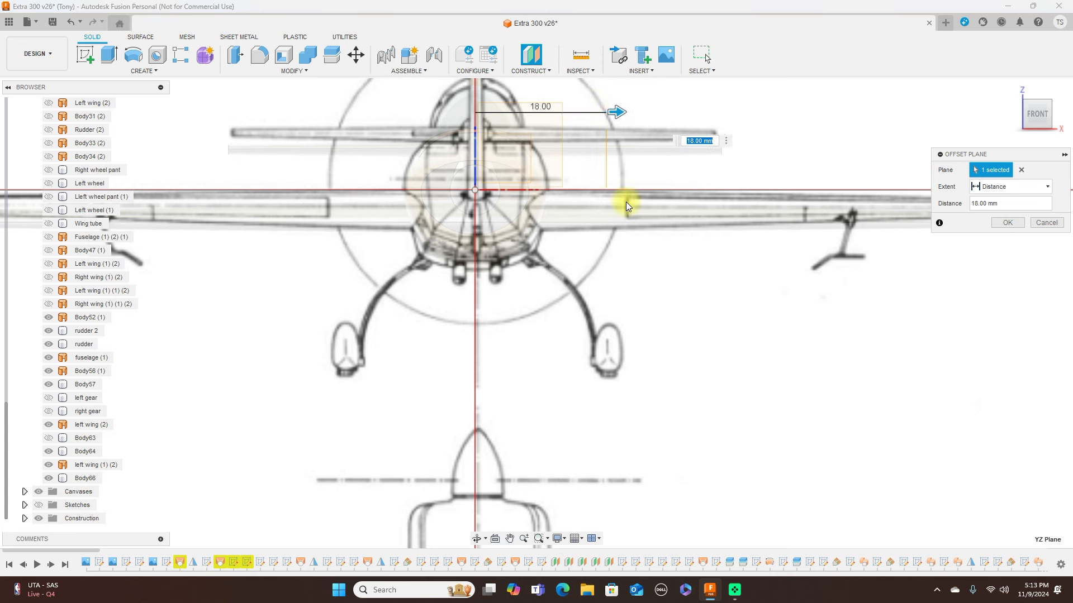
{"action": "left_click", "coordinate": [1009, 222]}
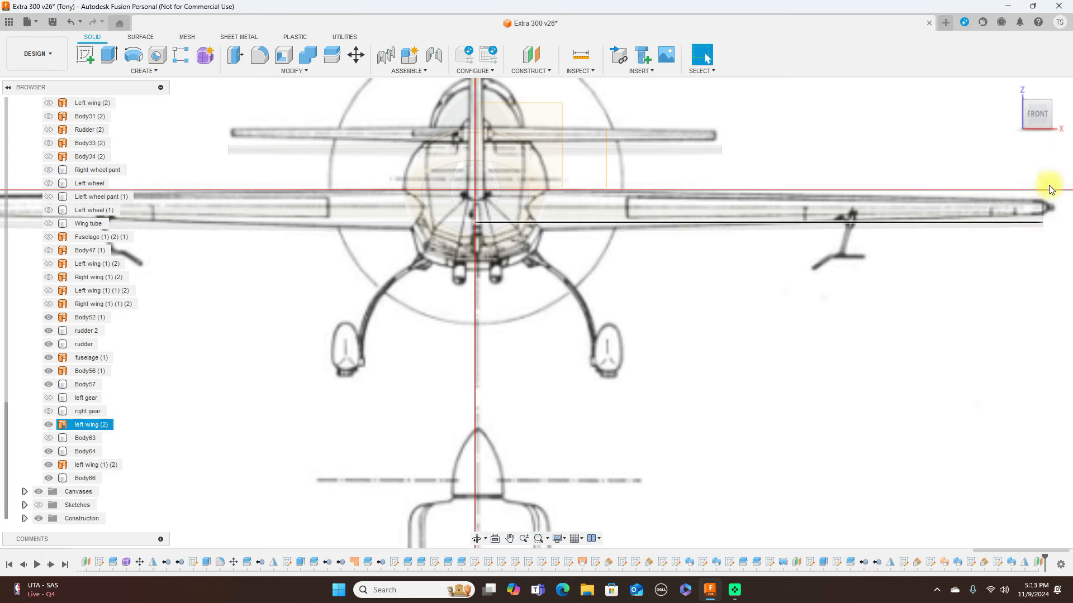
Start a sketch on the new 18 mm offset plane, with the side-view wheel pant in sight.
{"action": "left_click_drag", "start_coordinate": [1047, 110], "coordinate": [1010, 112]}
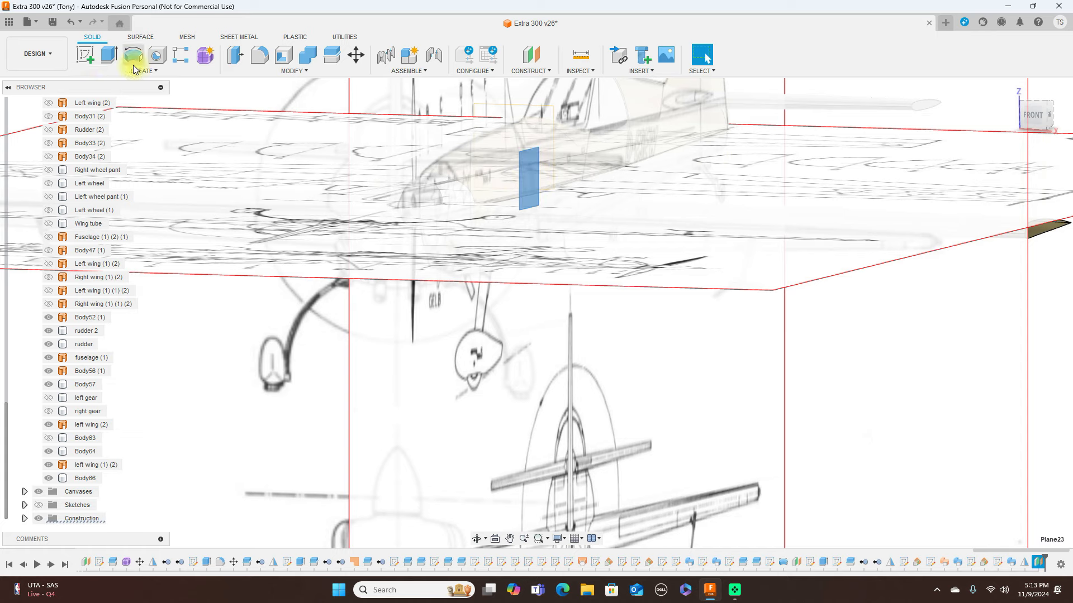
{"action": "left_click", "coordinate": [87, 56]}
{"action": "scroll", "coordinate": [486, 308], "scroll_direction": "down", "scroll_amount": 3}
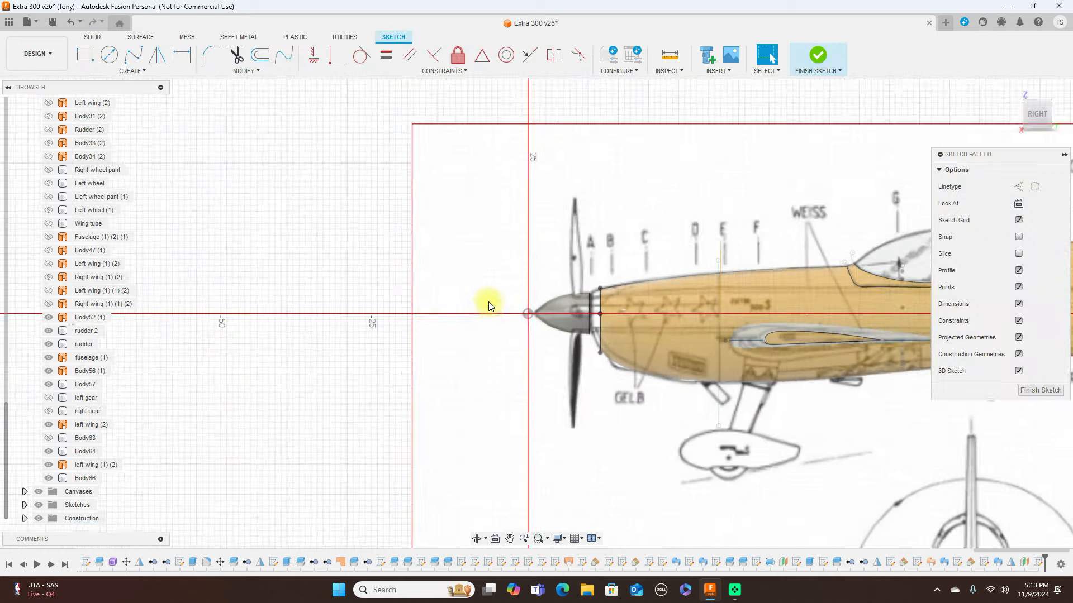
{"action": "scroll", "coordinate": [743, 433], "scroll_direction": "down", "scroll_amount": 1}
{"action": "mouse_move", "coordinate": [716, 369]}
{"action": "middle_mouse_down"}
{"action": "mouse_move", "coordinate": [613, 258]}
{"action": "mouse_move", "coordinate": [673, 273]}
{"action": "middle_mouse_up"}
{"action": "scroll", "coordinate": [613, 258], "scroll_direction": "up", "scroll_amount": 4}
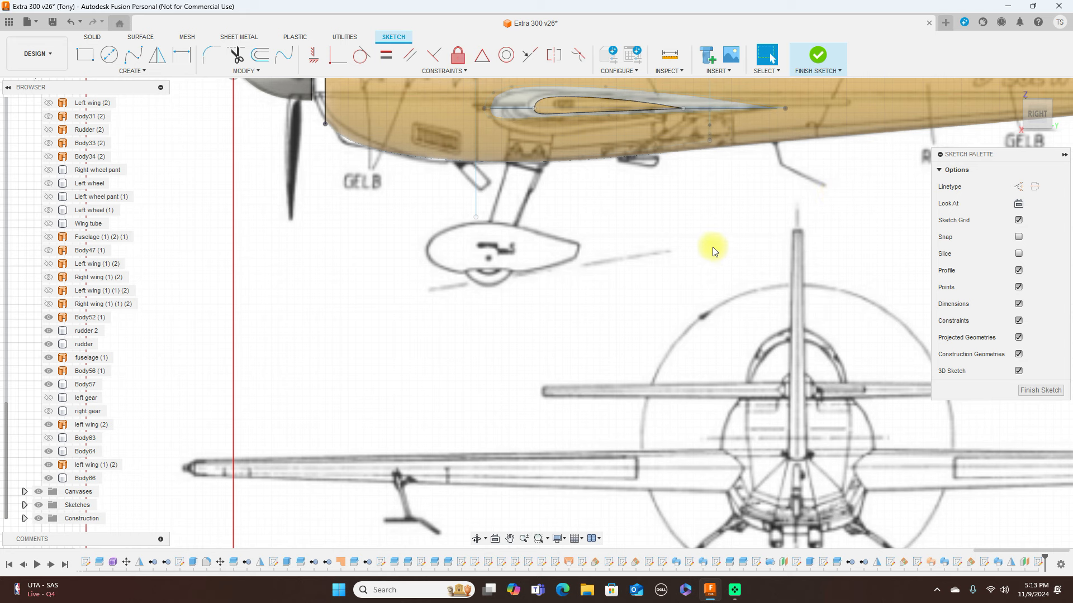
Trace the wheel pant's upper outline with a five-point fit point spline from the nose to just past the tail.
{"action": "left_click", "coordinate": [134, 56]}
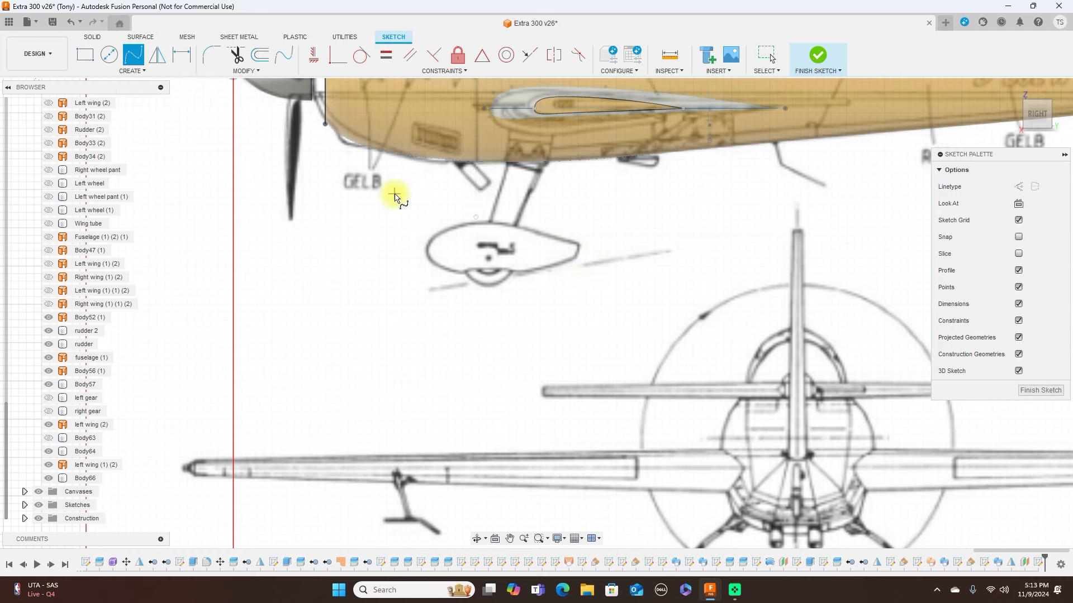
{"action": "scroll", "coordinate": [407, 192], "scroll_direction": "up", "scroll_amount": 4}
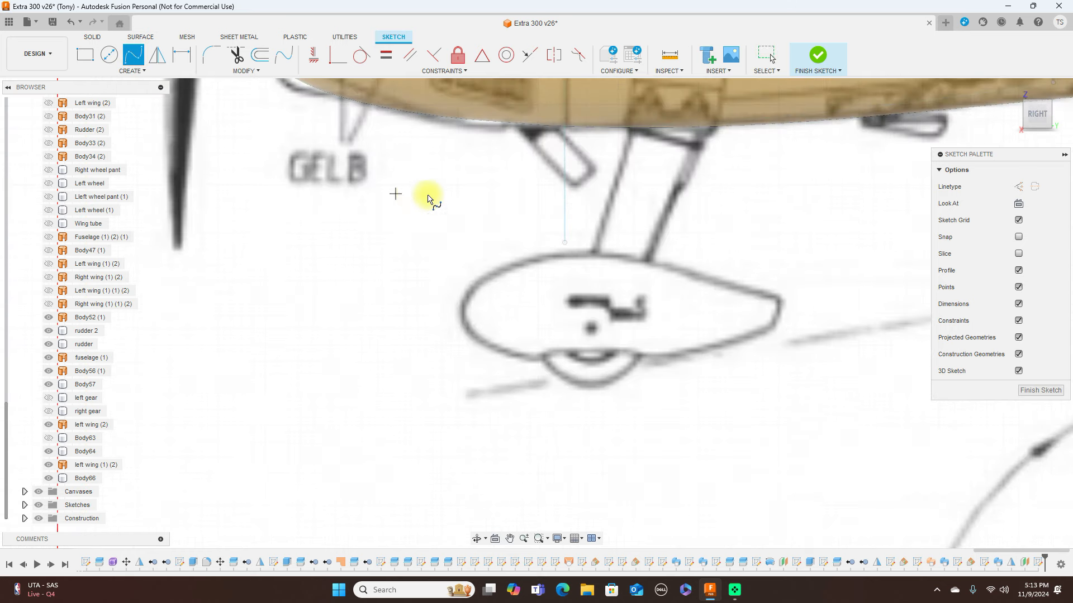
{"action": "left_click", "coordinate": [462, 302]}
{"action": "left_click", "coordinate": [501, 269]}
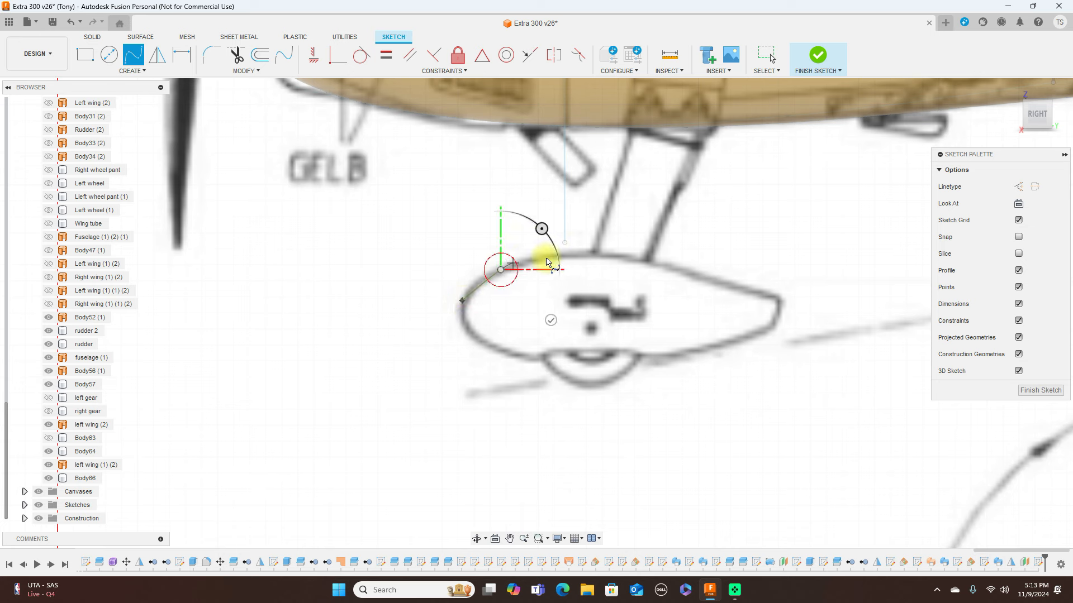
{"action": "left_click", "coordinate": [577, 256]}
{"action": "left_click", "coordinate": [688, 273]}
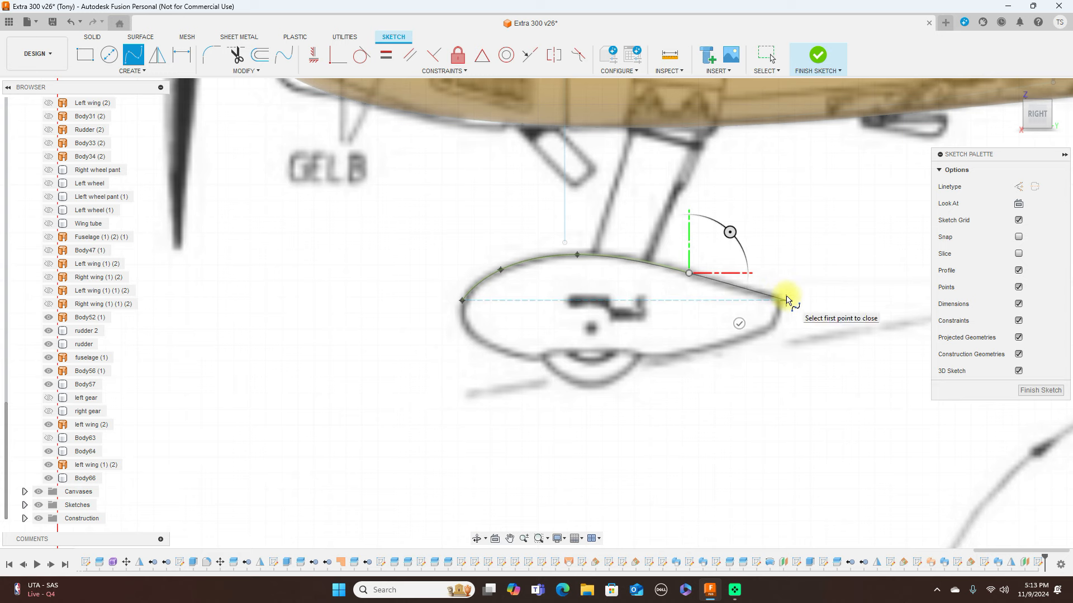
{"action": "scroll", "coordinate": [786, 296], "scroll_direction": "up", "scroll_amount": 2}
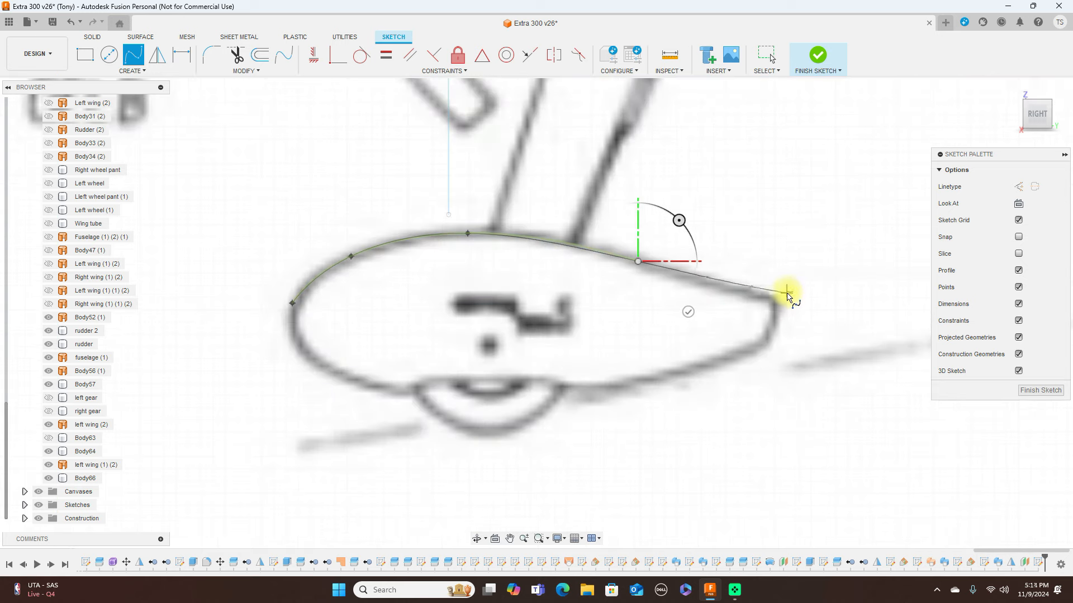
{"action": "scroll", "coordinate": [786, 295], "scroll_direction": "up", "scroll_amount": 2}
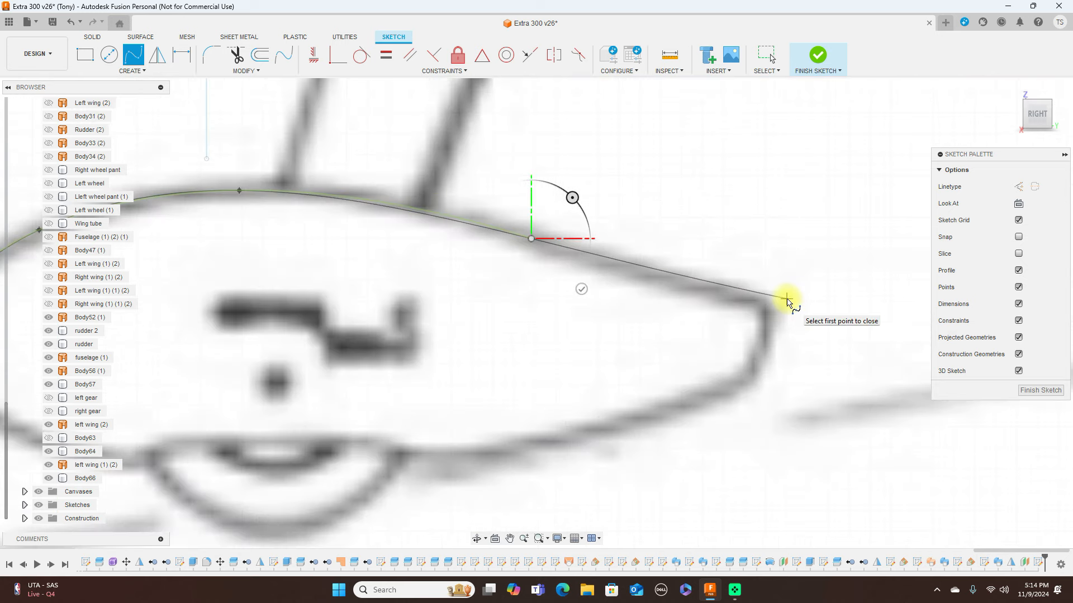
{"action": "left_click", "coordinate": [787, 297]}
{"action": "right_click", "coordinate": [790, 294]}
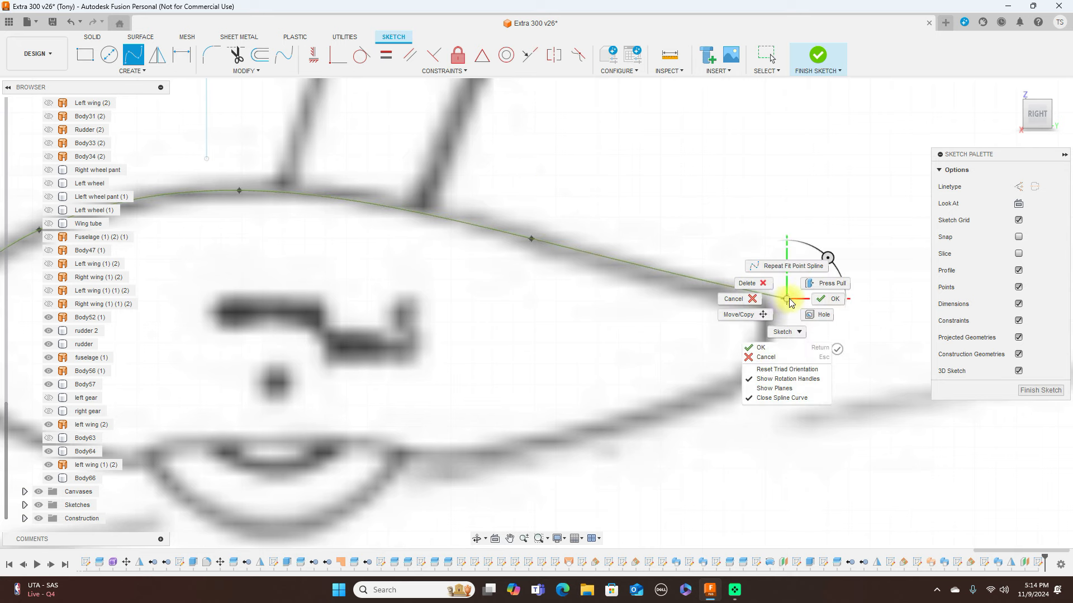
{"action": "left_click", "coordinate": [822, 296]}
Trace the wheel pant's lower outline with a six-point fit point spline, from just below the upper curve's front end past the tail.
{"action": "scroll", "coordinate": [821, 296], "scroll_direction": "down", "scroll_amount": 4}
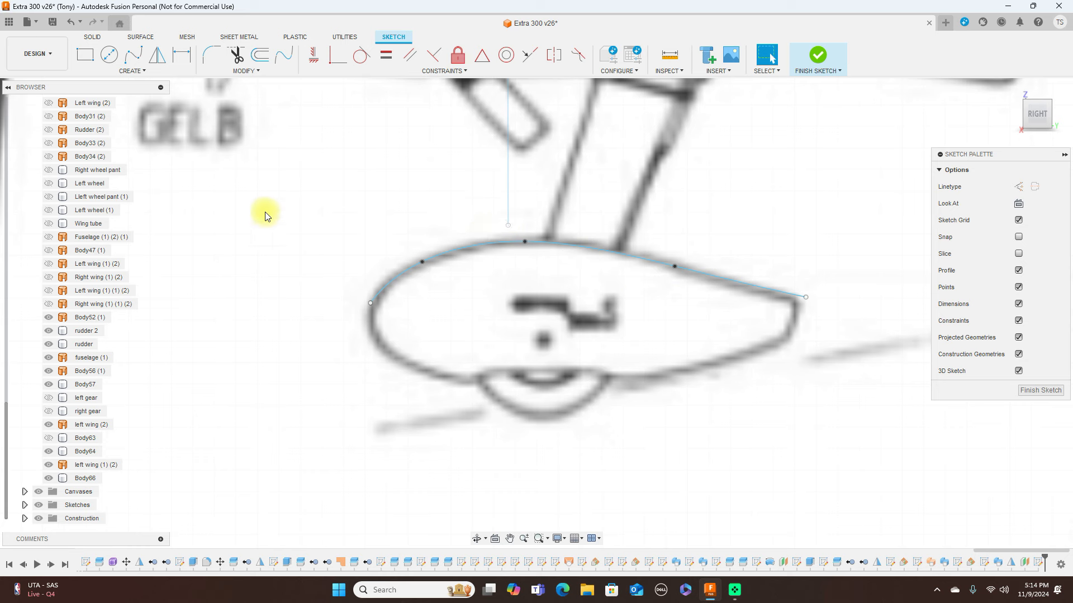
{"action": "left_click", "coordinate": [138, 58]}
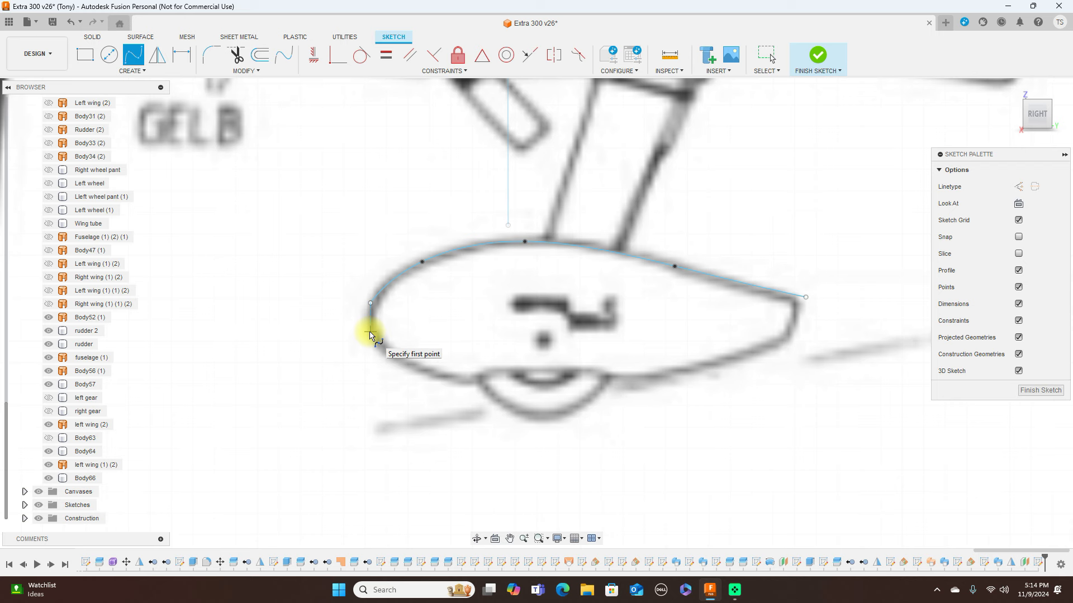
{"action": "left_click", "coordinate": [370, 333]}
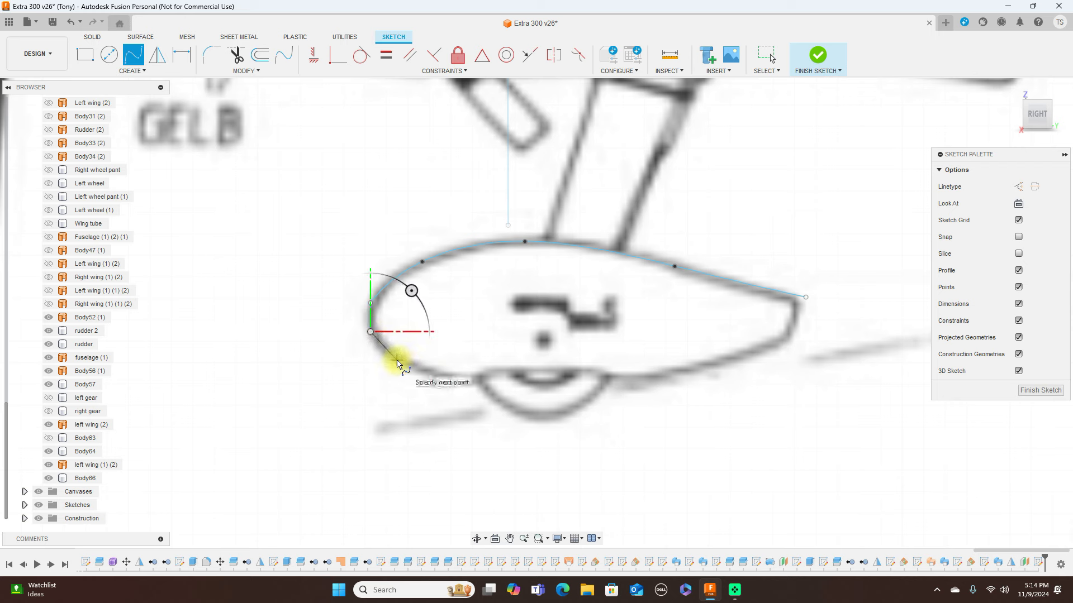
{"action": "left_click", "coordinate": [396, 361]}
{"action": "left_click", "coordinate": [462, 383]}
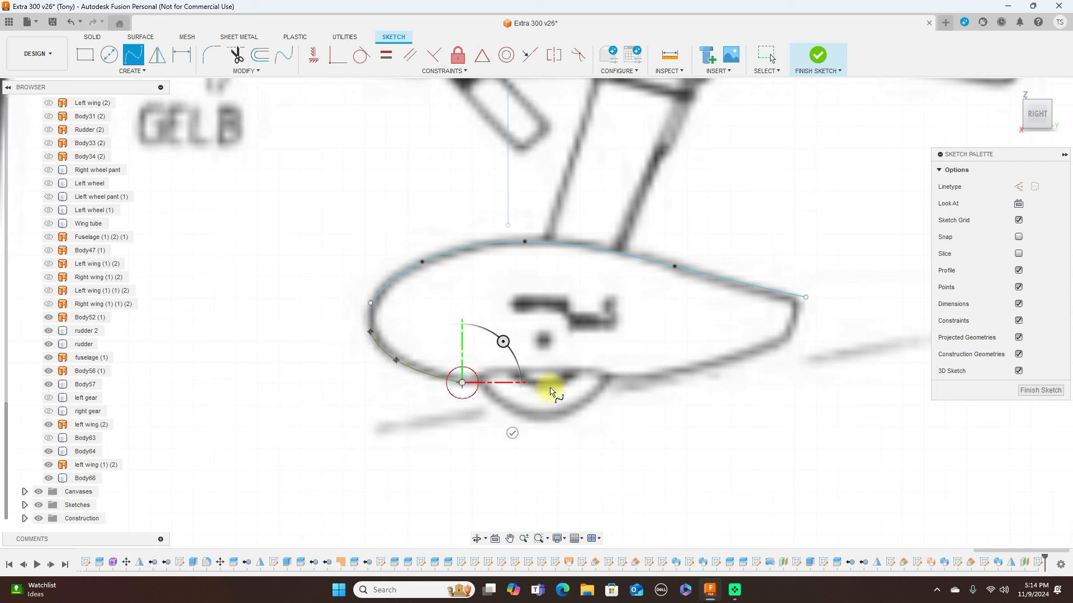
{"action": "left_click", "coordinate": [657, 382]}
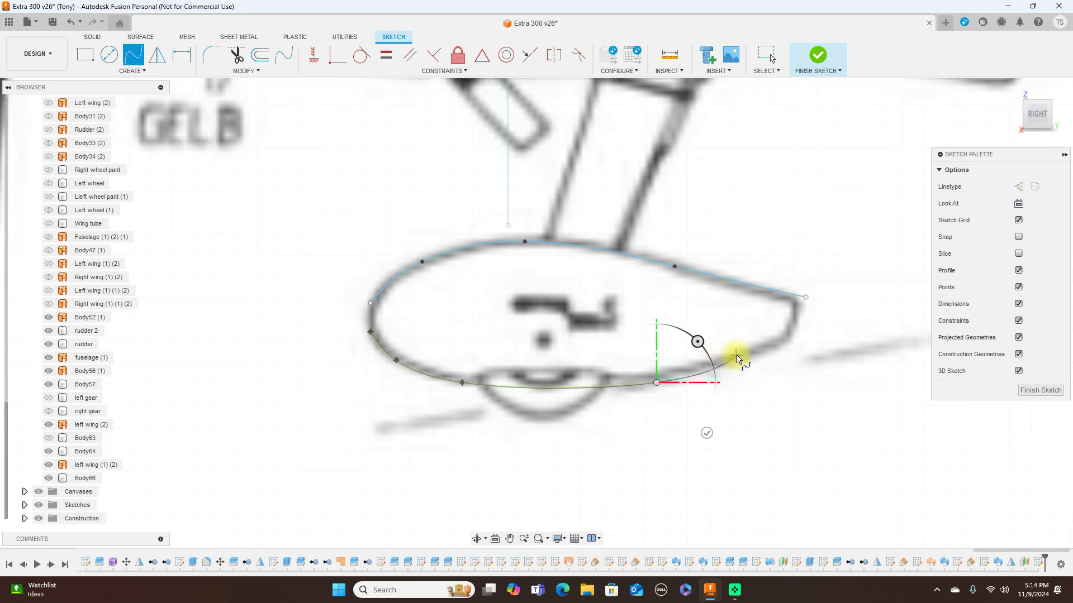
{"action": "left_click", "coordinate": [725, 362]}
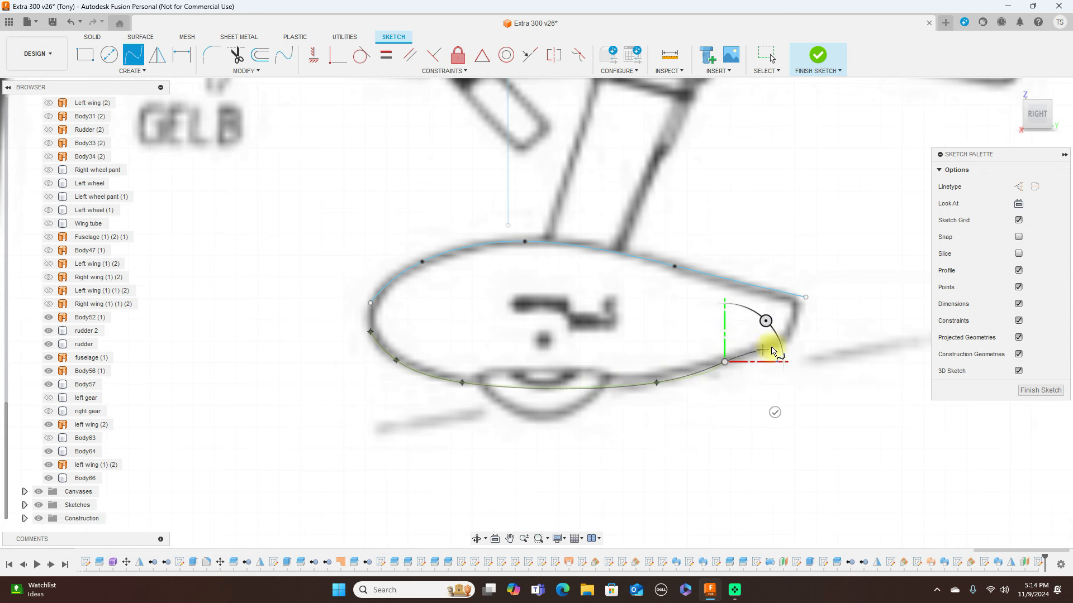
{"action": "left_click", "coordinate": [819, 326]}
{"action": "right_click", "coordinate": [819, 327]}
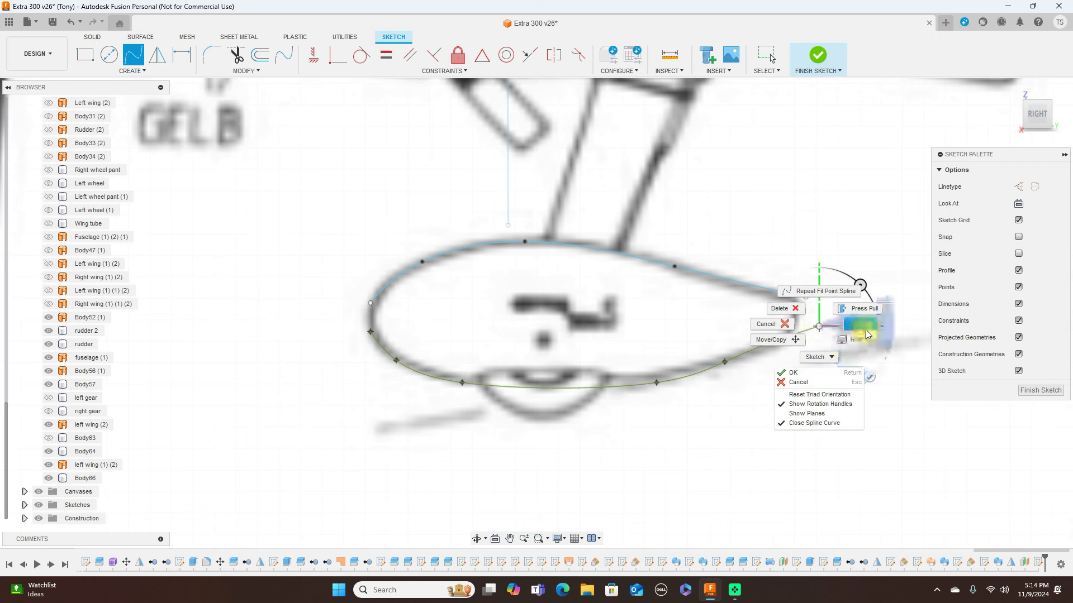
{"action": "left_click", "coordinate": [886, 319]}
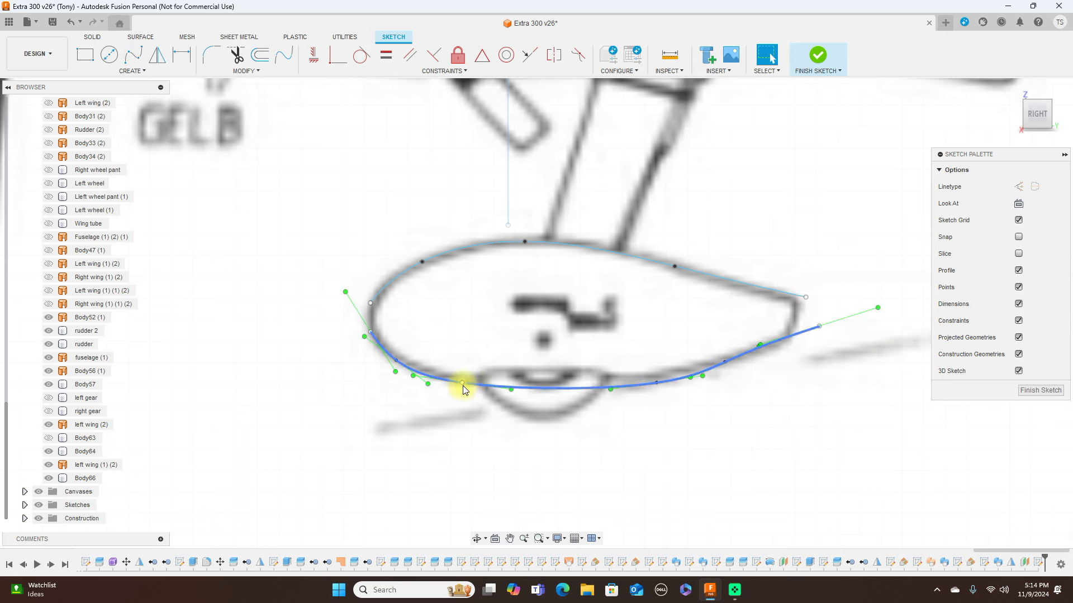
Raise the lower spline's fit points before and behind the wheel so the curve follows the canvas outline.
{"action": "left_click_drag", "start_coordinate": [462, 385], "coordinate": [463, 377]}
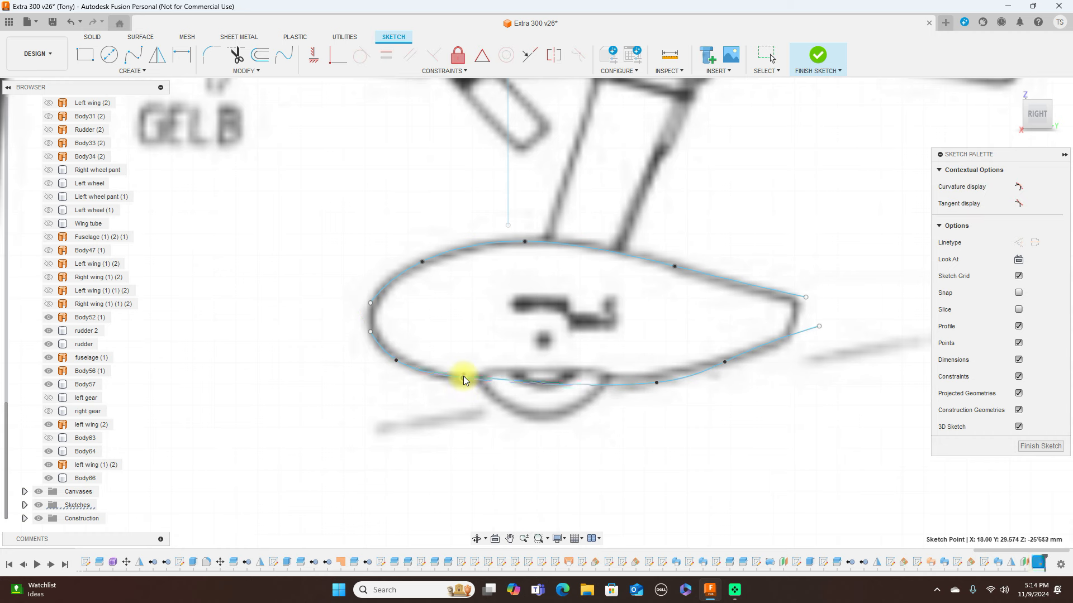
{"action": "left_click", "coordinate": [657, 386]}
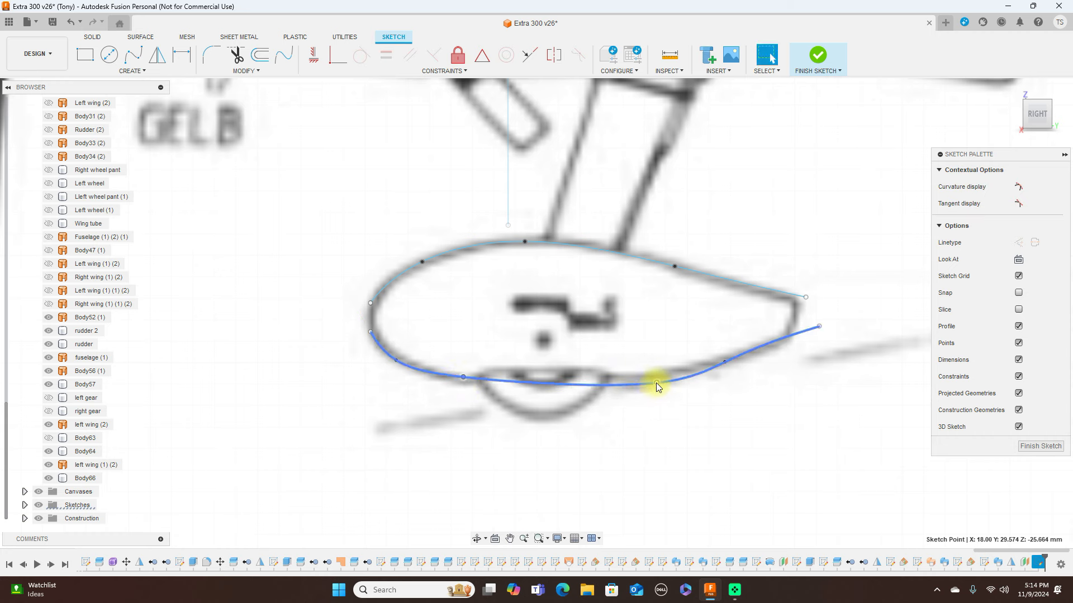
{"action": "left_click_drag", "start_coordinate": [657, 386], "coordinate": [656, 382]}
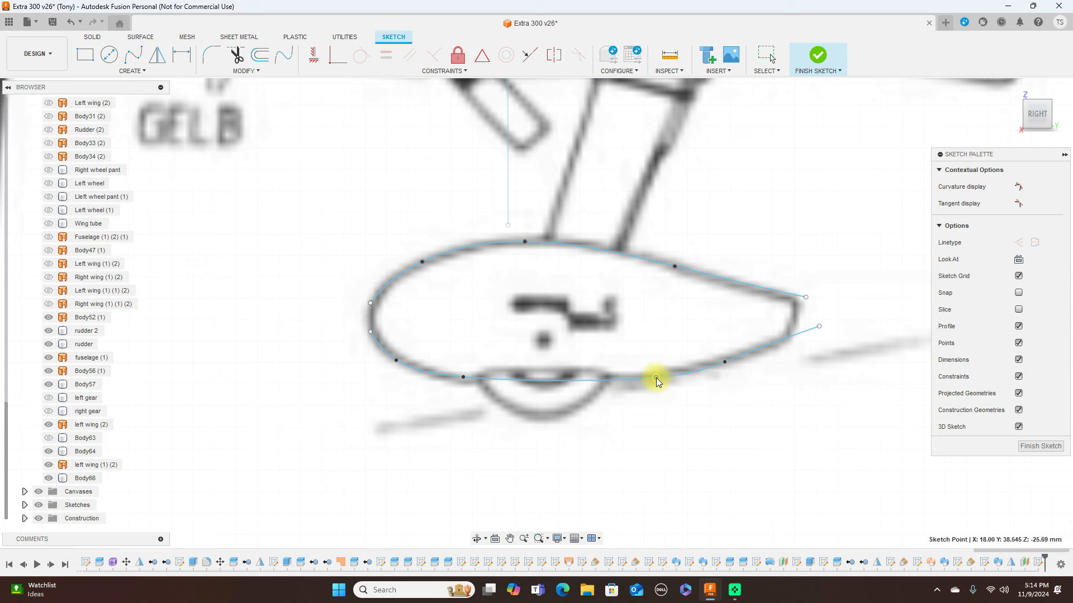
{"action": "left_click", "coordinate": [656, 379]}
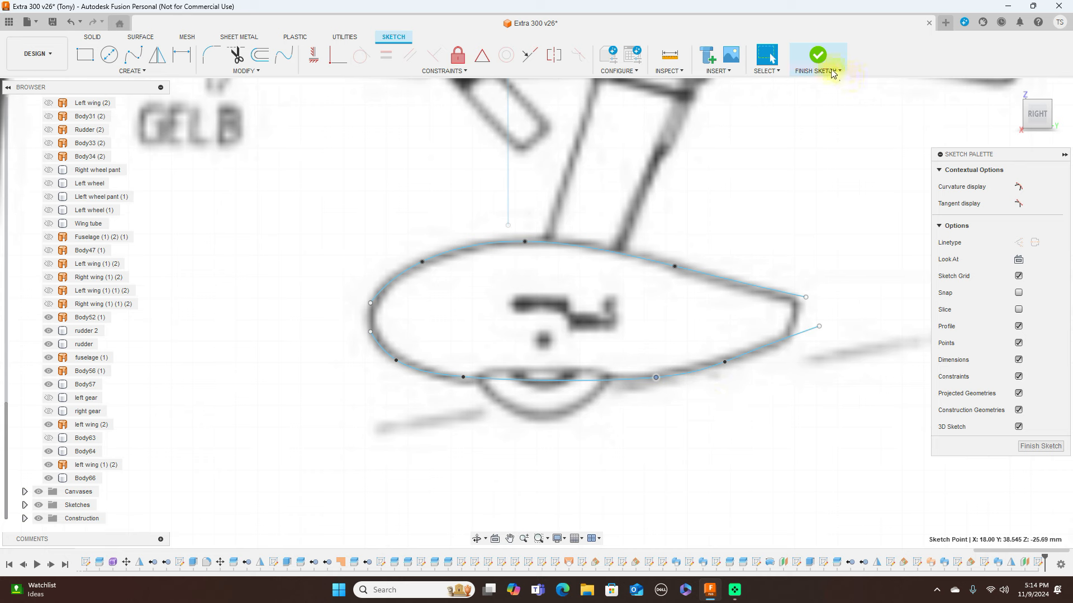
Finish the wheel pant sketch and show the Sketches folder.
{"action": "left_click", "coordinate": [819, 58]}
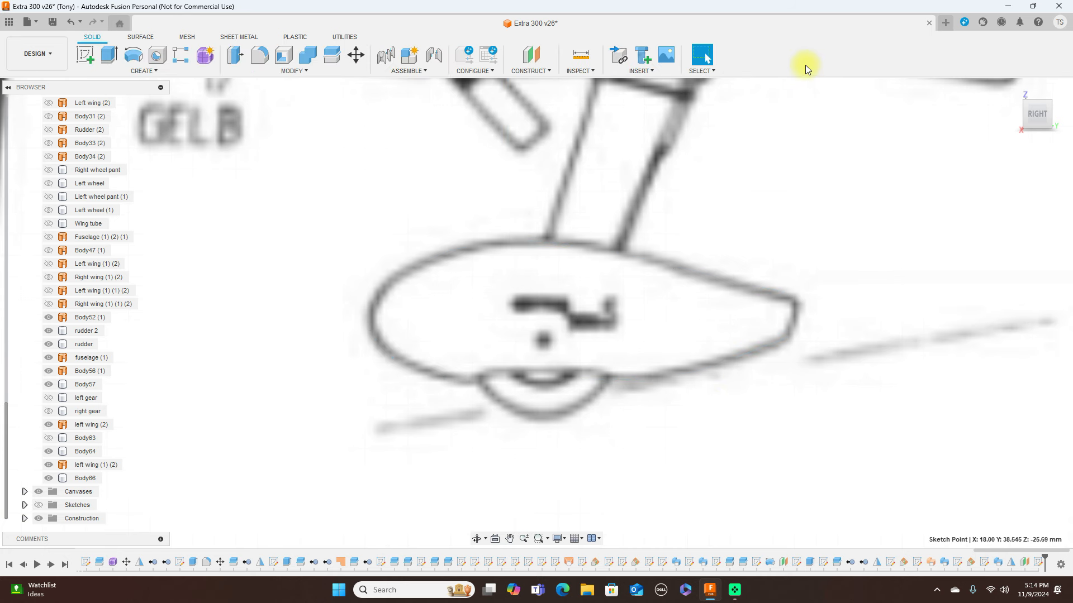
{"action": "left_click", "coordinate": [38, 505]}
{"action": "scroll", "coordinate": [549, 448], "scroll_direction": "up", "scroll_amount": 2}
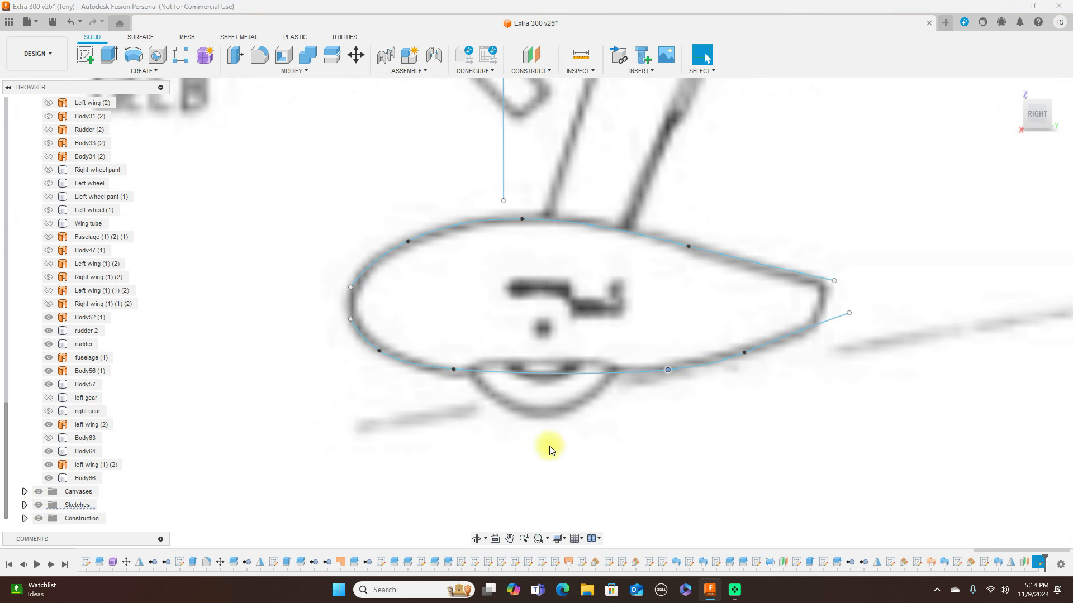
{"action": "scroll", "coordinate": [549, 448], "scroll_direction": "down", "scroll_amount": 2}
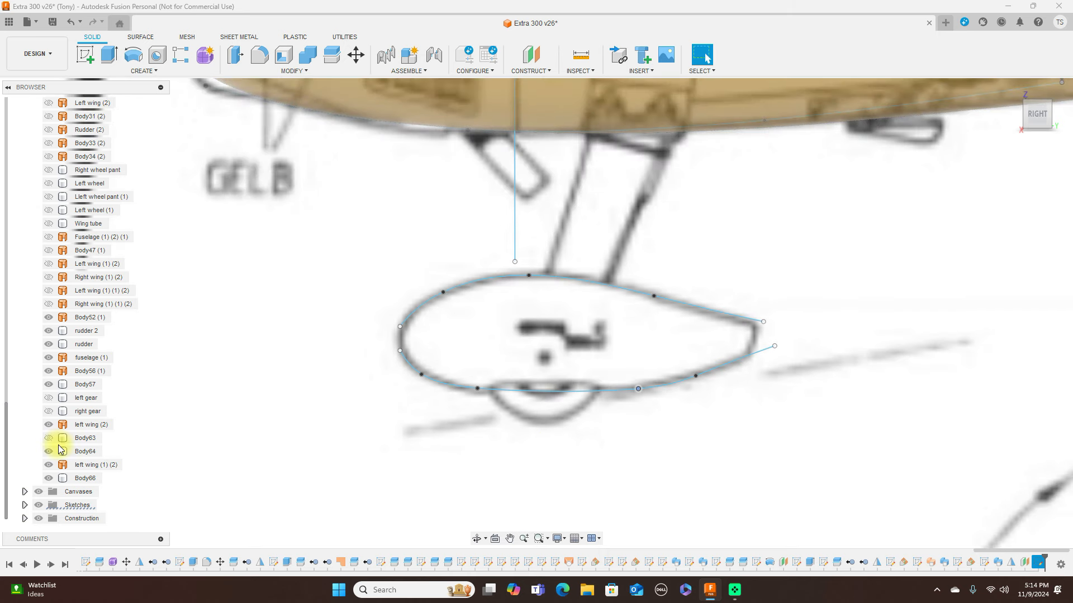
Expand the Construction folder and make the wheel pant's offset plane, Plane23, visible.
{"action": "left_click", "coordinate": [24, 518]}
{"action": "scroll", "coordinate": [79, 477], "scroll_direction": "down", "scroll_amount": 5}
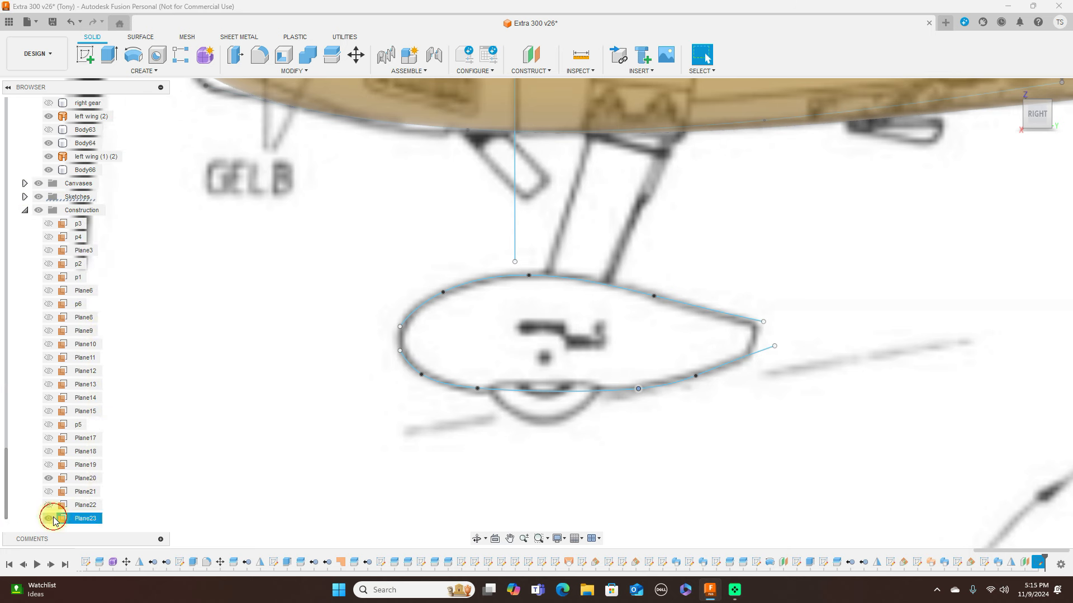
{"action": "left_click", "coordinate": [49, 518]}
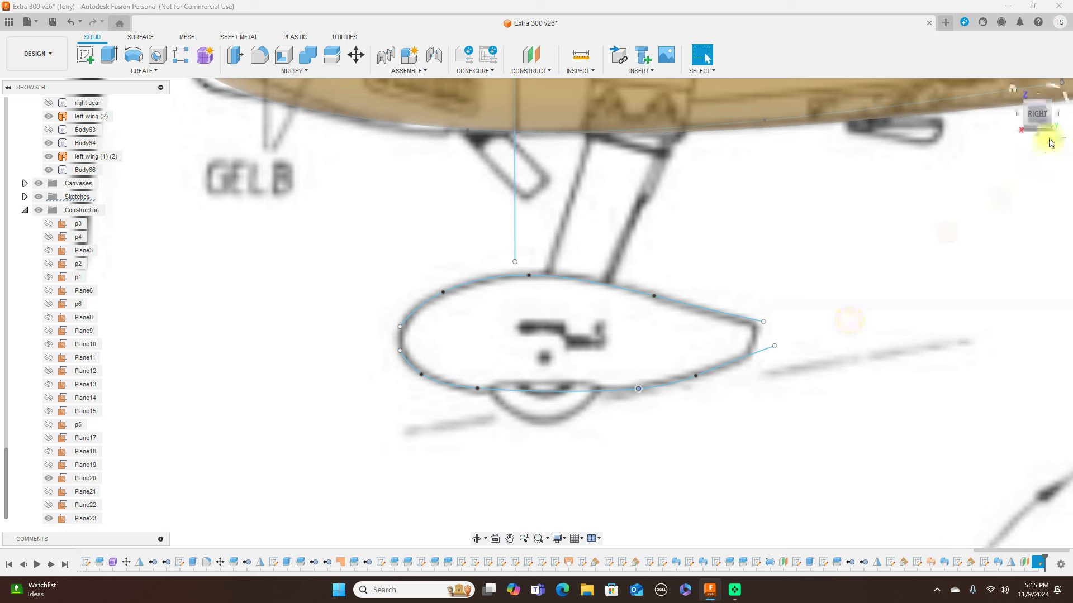
Start a new sketch on the wheel pant's offset plane, Plane23.
{"action": "mouse_move", "coordinate": [1027, 116]}
{"action": "left_mouse_down"}
{"action": "mouse_move", "coordinate": [1070, 112]}
{"action": "mouse_move", "coordinate": [2, 121]}
{"action": "mouse_move", "coordinate": [1029, 113]}
{"action": "mouse_move", "coordinate": [941, 108]}
{"action": "mouse_move", "coordinate": [905, 117]}
{"action": "mouse_move", "coordinate": [970, 109]}
{"action": "mouse_move", "coordinate": [1028, 119]}
{"action": "left_mouse_up"}
{"action": "left_click", "coordinate": [1027, 116]}
{"action": "scroll", "coordinate": [338, 348], "scroll_direction": "down", "scroll_amount": 3}
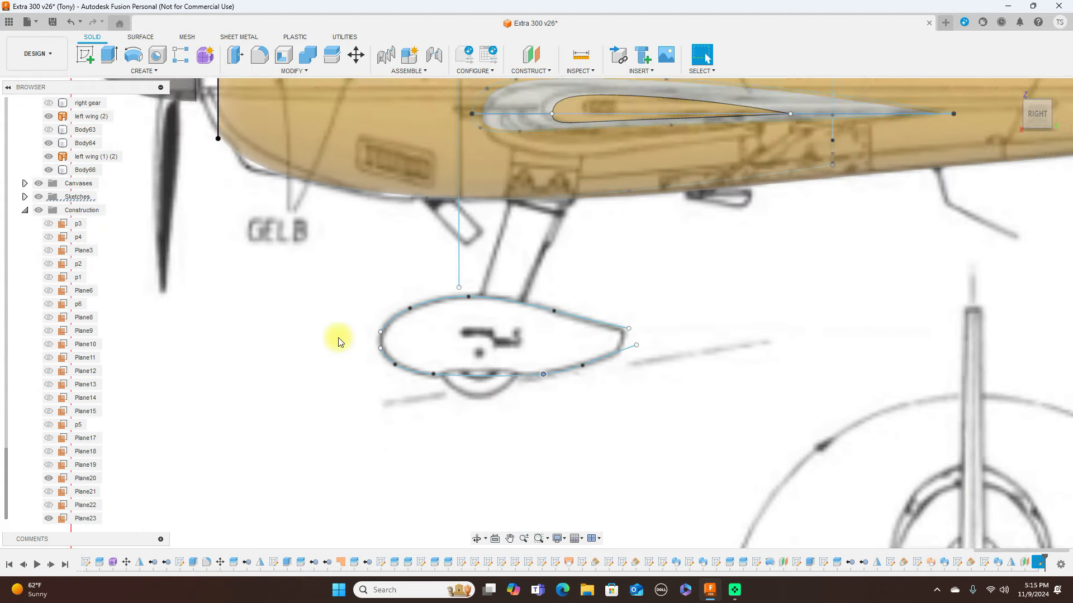
{"action": "left_click", "coordinate": [85, 55]}
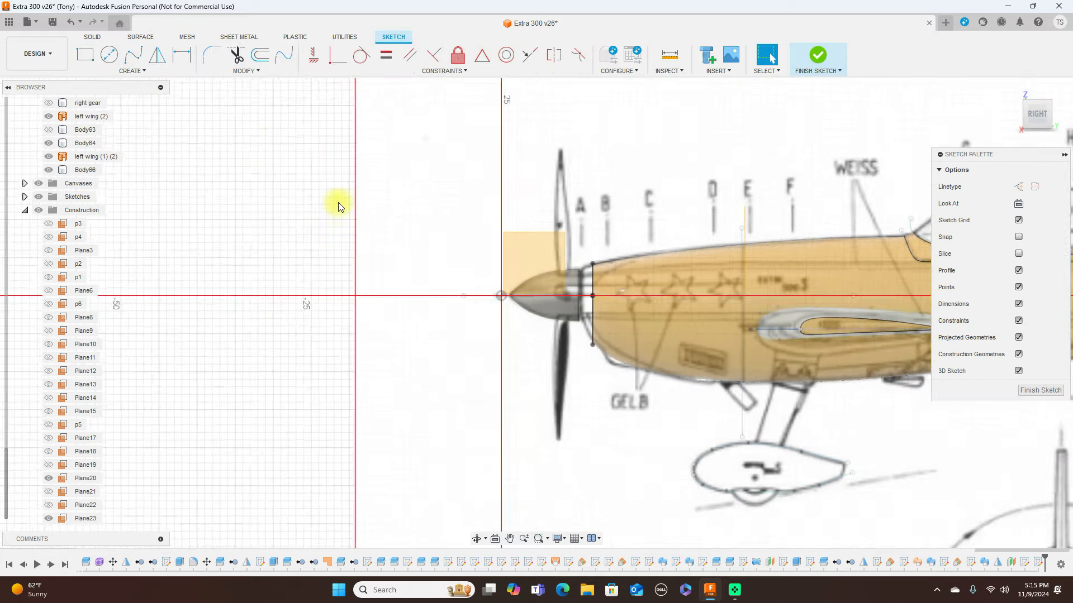
{"action": "scroll", "coordinate": [338, 207], "scroll_direction": "down", "scroll_amount": 2}
{"action": "middle_click_drag", "start_coordinate": [795, 414], "coordinate": [668, 327]}
{"action": "scroll", "coordinate": [667, 327], "scroll_direction": "up", "scroll_amount": 5}
{"action": "scroll", "coordinate": [657, 413], "scroll_direction": "up", "scroll_amount": 3}
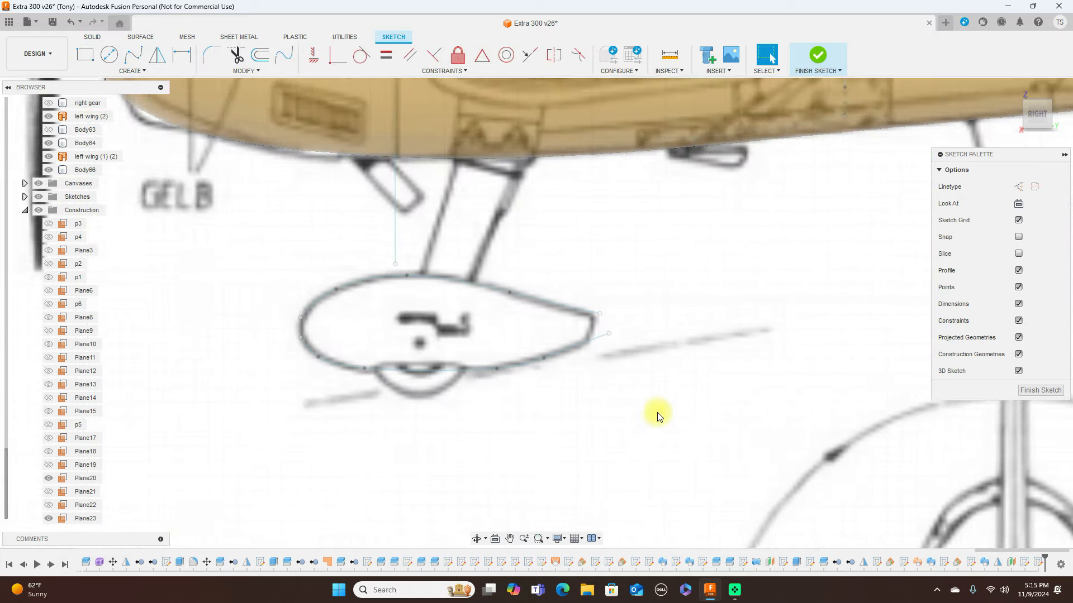
Draw a horizontal line about 12.3 mm long inside the wheel pant outline, starting near its nose, and finish the sketch.
{"action": "key", "text": "l"}
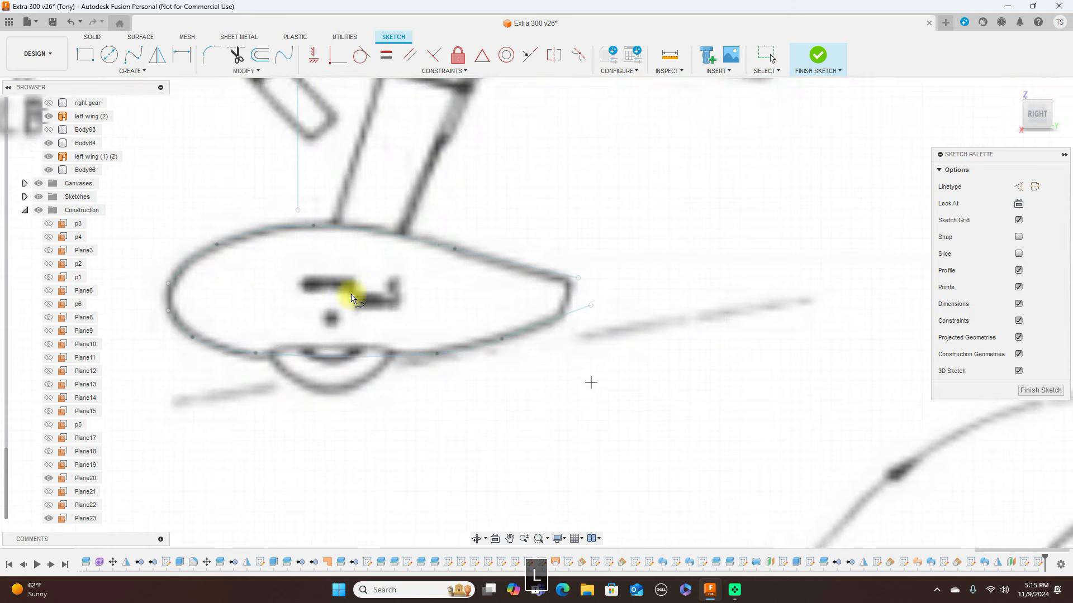
{"action": "left_click", "coordinate": [191, 297]}
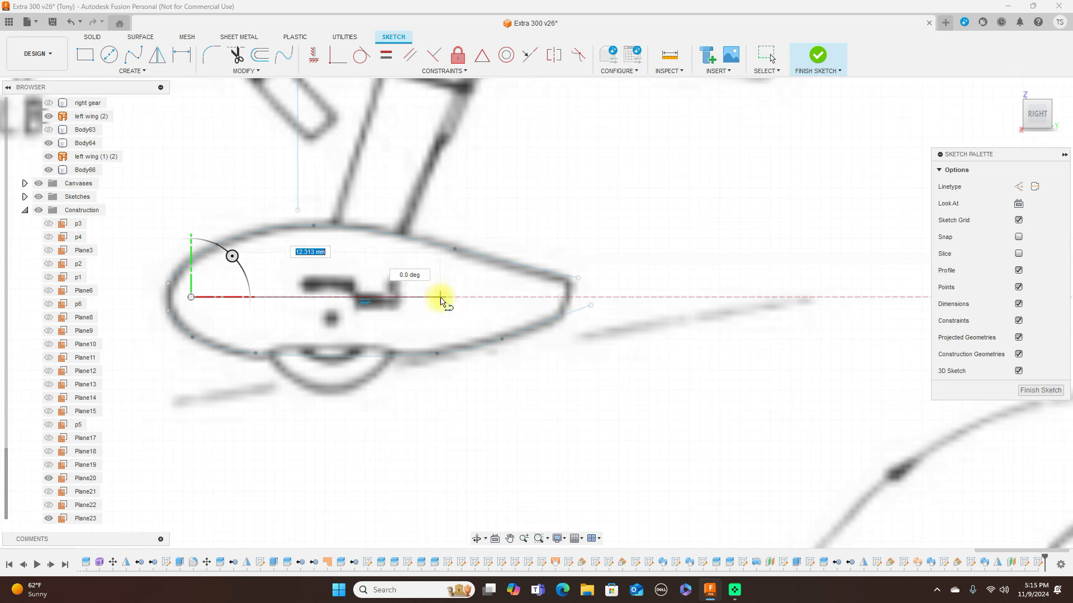
{"action": "left_click", "coordinate": [439, 297]}
{"action": "right_click", "coordinate": [440, 298]}
{"action": "left_click", "coordinate": [470, 302]}
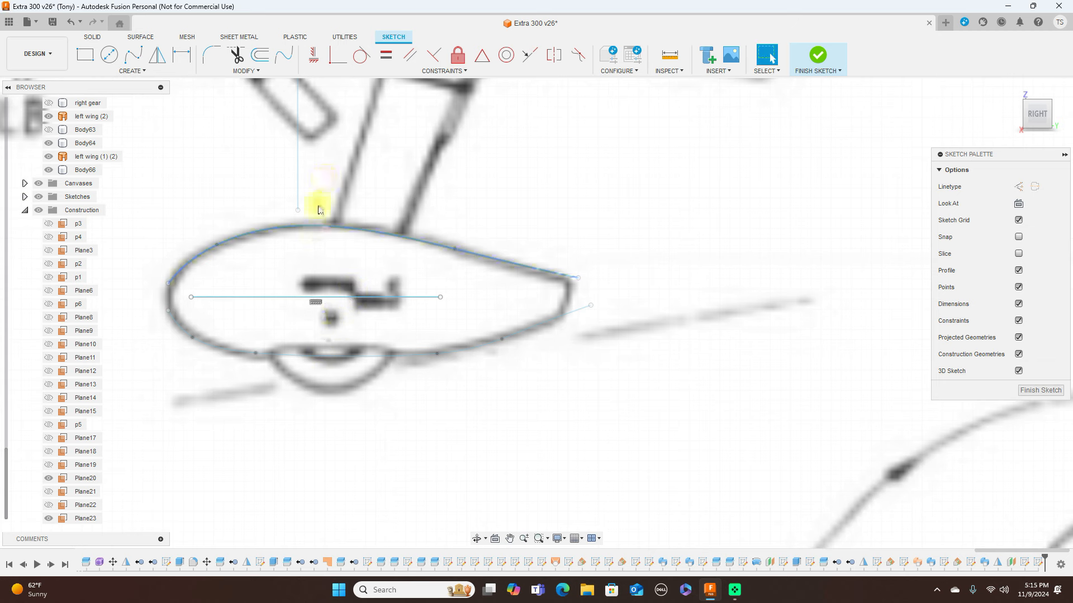
{"action": "left_click", "coordinate": [826, 58]}
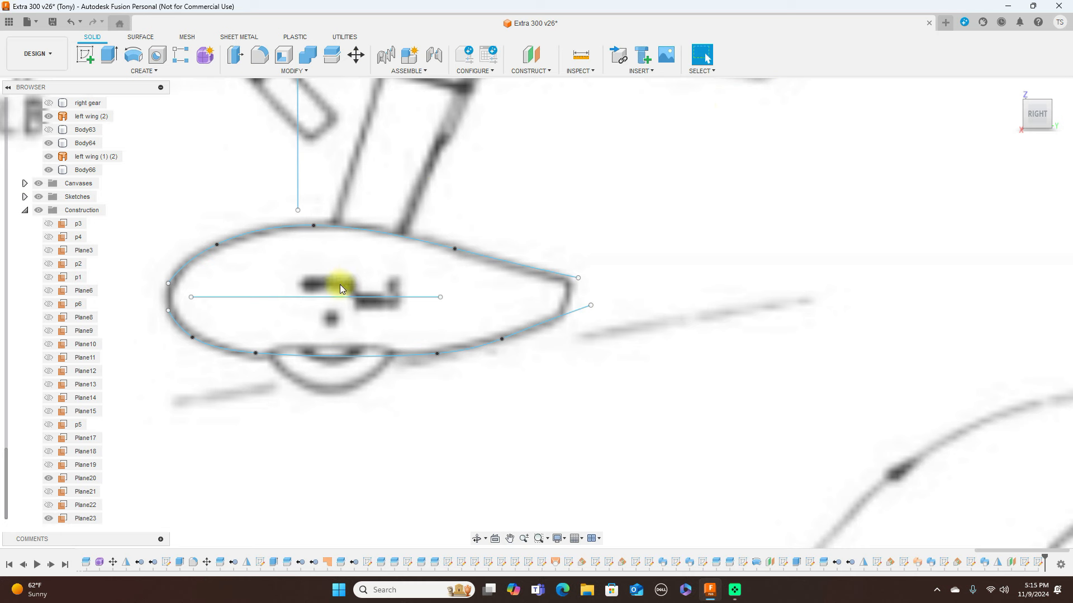
Create a construction plane at an angle of 0 deg through the horizontal line inside the wheel pant.
{"action": "left_click", "coordinate": [547, 72]}
{"action": "left_click", "coordinate": [541, 96]}
{"action": "left_click", "coordinate": [338, 297]}
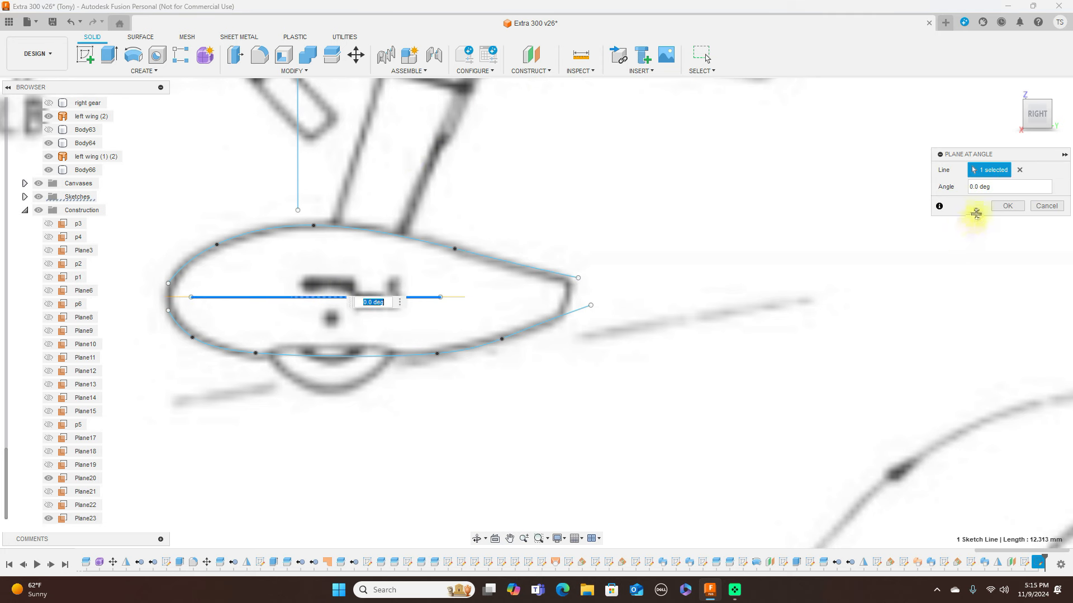
{"action": "left_click", "coordinate": [1001, 206]}
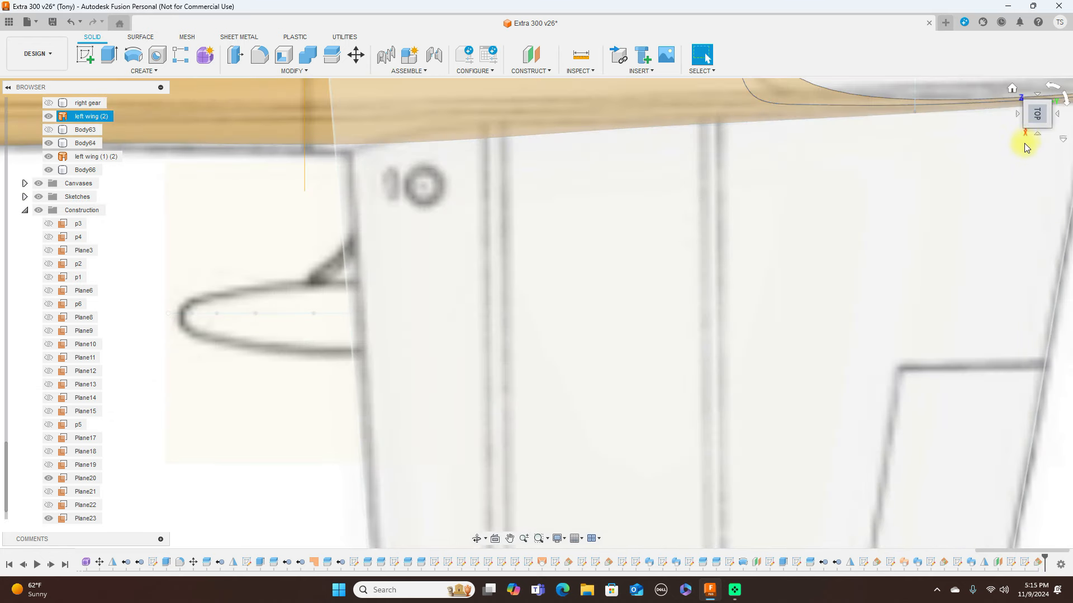
Start a sketch on the new horizontal plane through the wheel pant, with the blueprint's top view of the pant in sight.
{"action": "left_click", "coordinate": [1038, 135]}
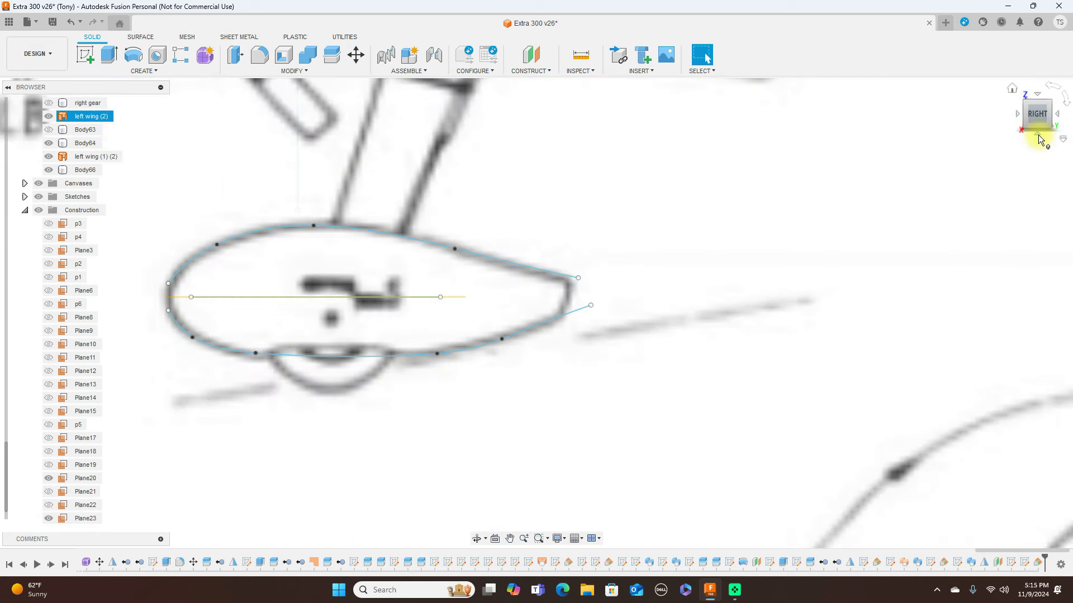
{"action": "left_click", "coordinate": [1041, 97]}
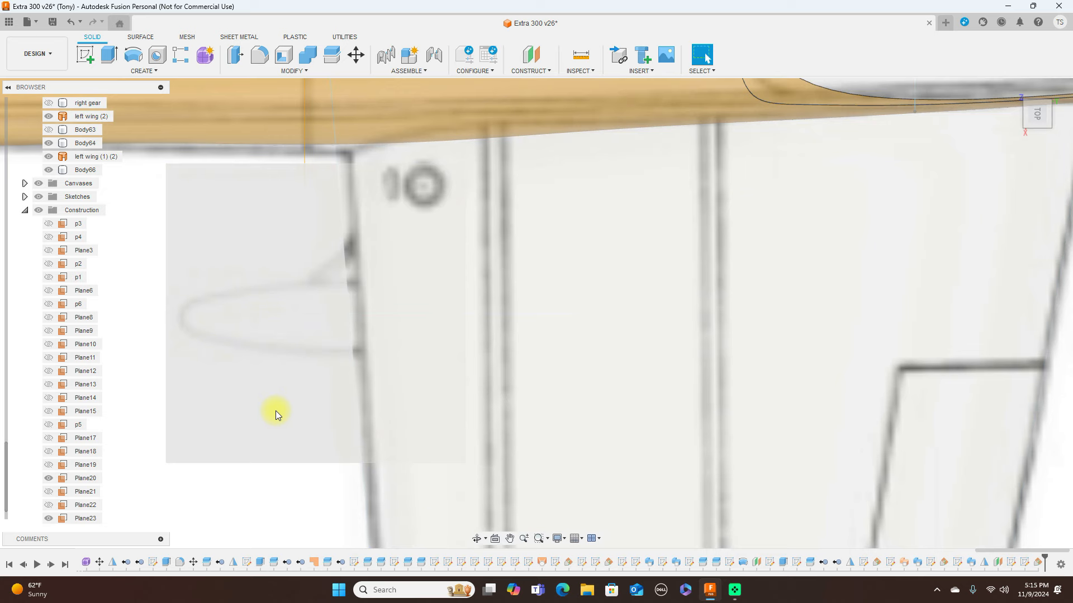
{"action": "left_click", "coordinate": [276, 415]}
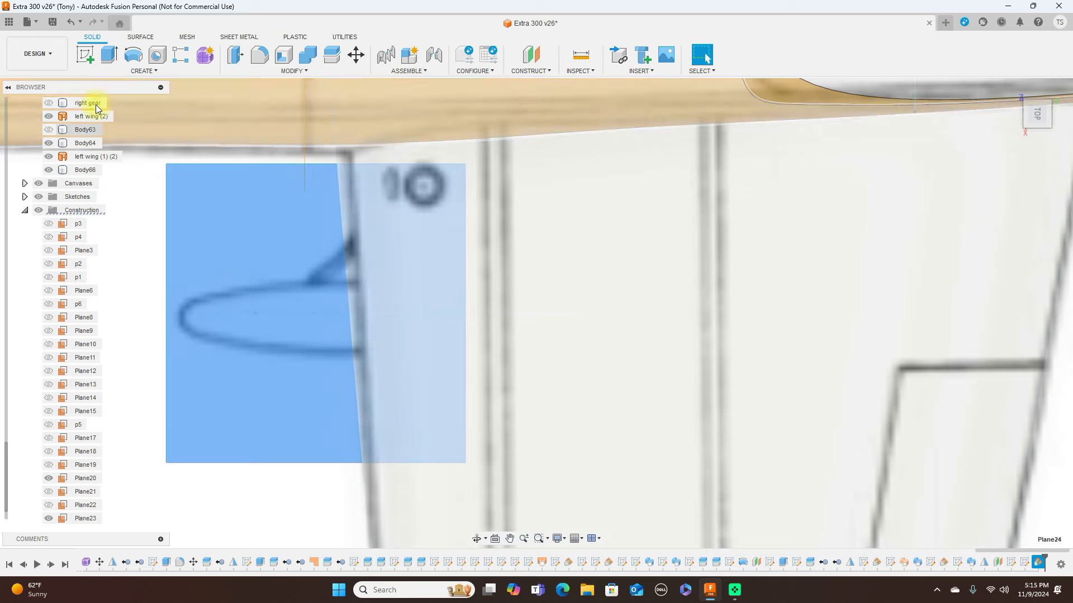
{"action": "left_click", "coordinate": [87, 59]}
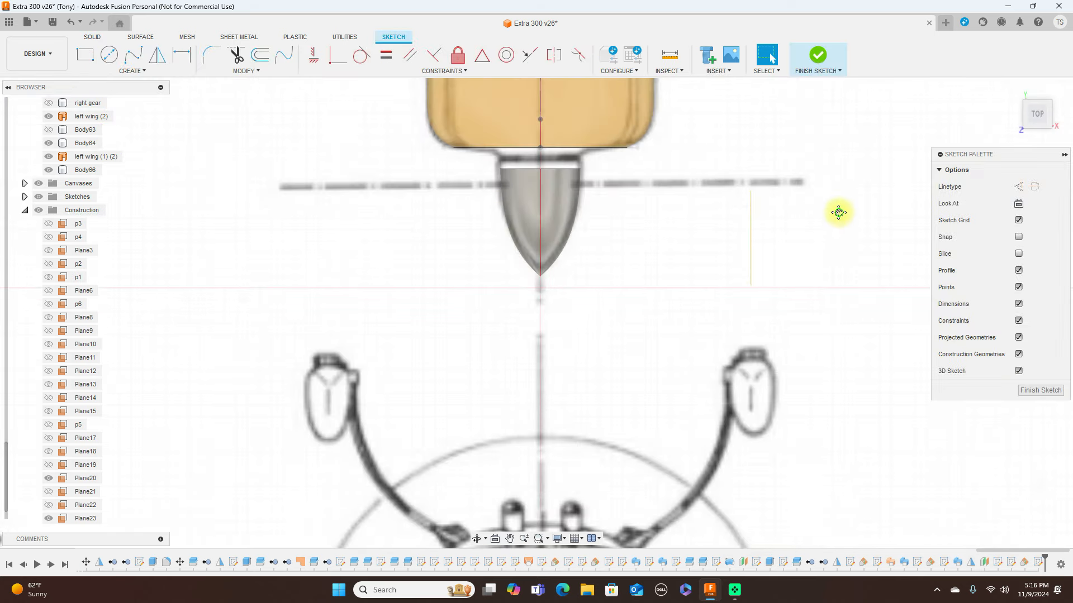
{"action": "scroll", "coordinate": [526, 414], "scroll_direction": "down", "scroll_amount": 2}
{"action": "middle_click_drag", "start_coordinate": [531, 314], "coordinate": [655, 421]}
{"action": "scroll", "coordinate": [655, 394], "scroll_direction": "up", "scroll_amount": 3}
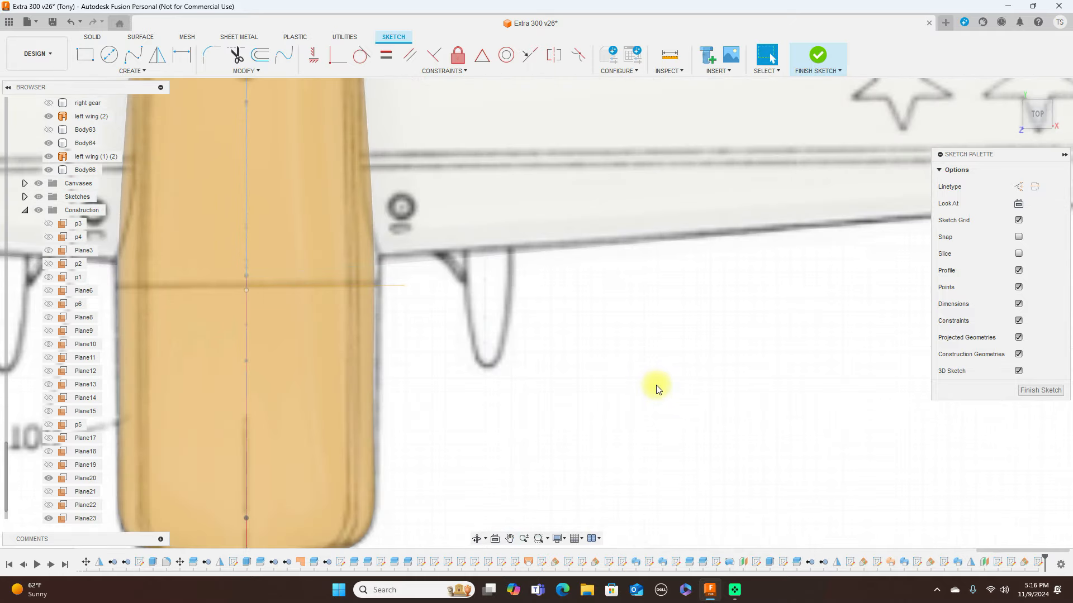
{"action": "scroll", "coordinate": [656, 386], "scroll_direction": "down", "scroll_amount": 1}
{"action": "middle_click_drag", "start_coordinate": [661, 378], "coordinate": [647, 441]}
{"action": "scroll", "coordinate": [650, 428], "scroll_direction": "up", "scroll_amount": 1}
{"action": "scroll", "coordinate": [642, 428], "scroll_direction": "up", "scroll_amount": 1}
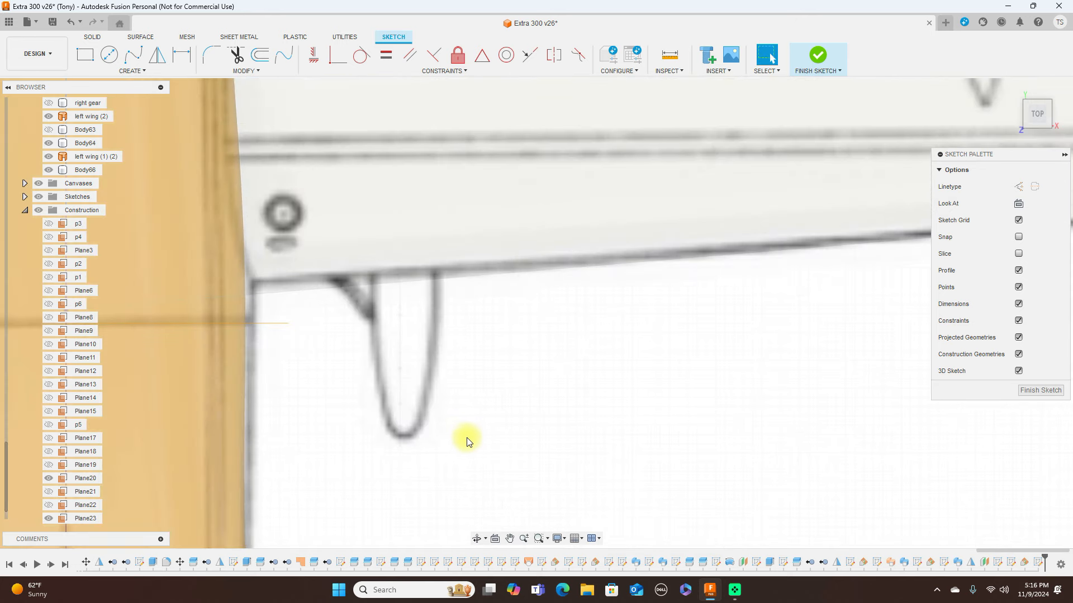
{"action": "scroll", "coordinate": [506, 438], "scroll_direction": "up", "scroll_amount": 2}
Project the wheel pant's side profile spline into the sketch with Projection Link on.
{"action": "key", "text": "p"}
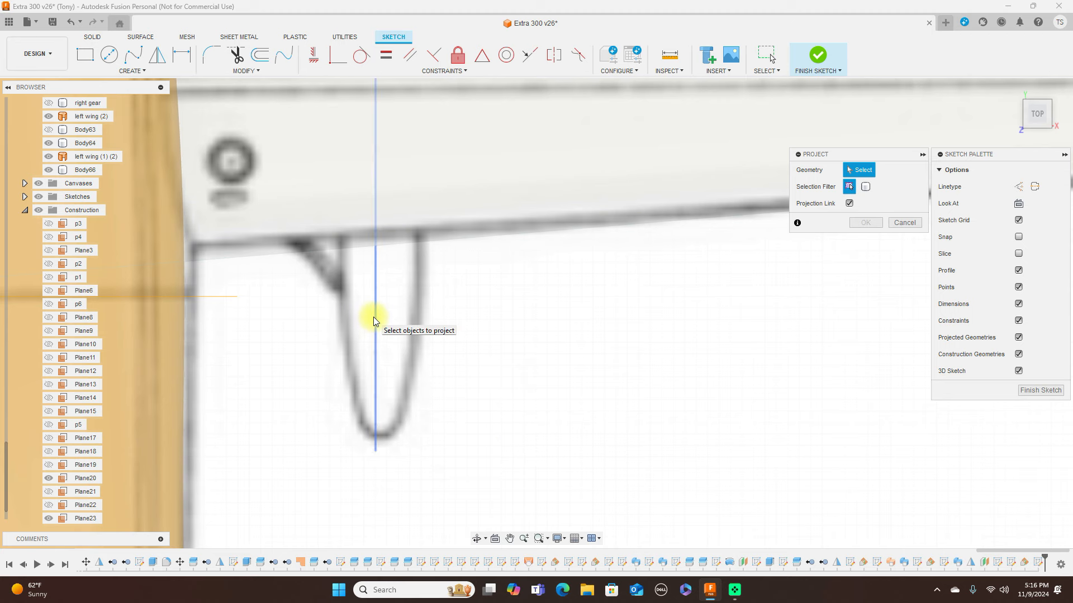
{"action": "scroll", "coordinate": [376, 317], "scroll_direction": "down", "scroll_amount": 2}
{"action": "middle_click_drag", "start_coordinate": [515, 393], "coordinate": [539, 512]}
{"action": "scroll", "coordinate": [418, 435], "scroll_direction": "down", "scroll_amount": 1}
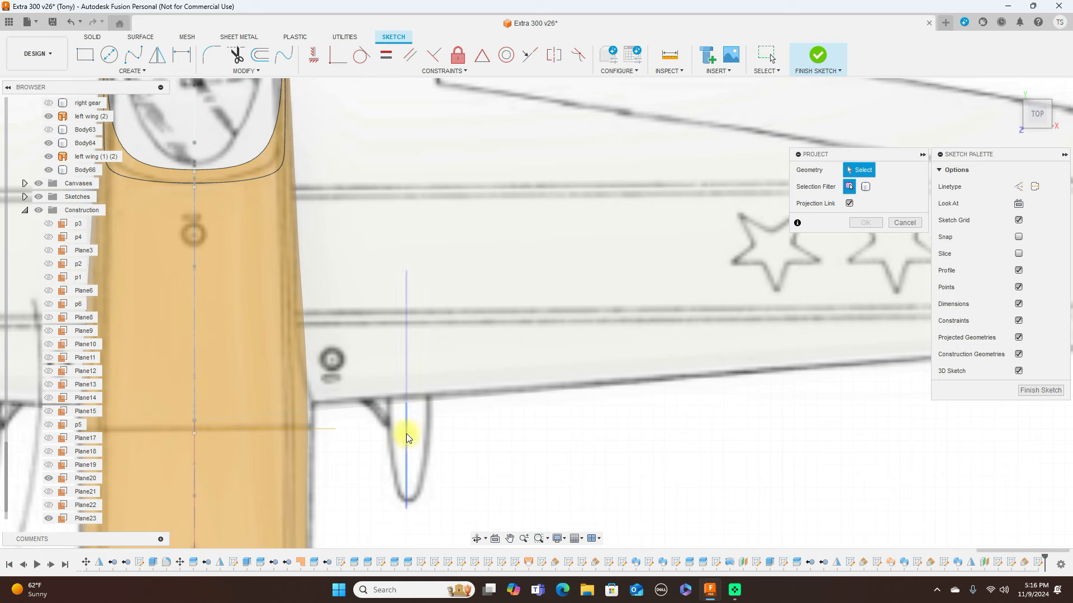
{"action": "left_click", "coordinate": [407, 433]}
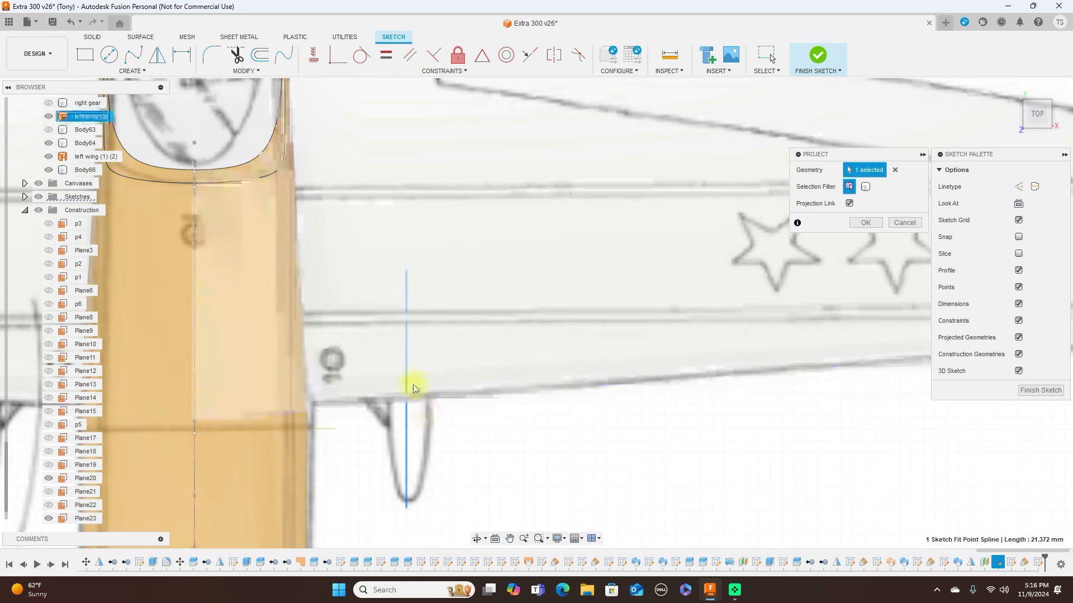
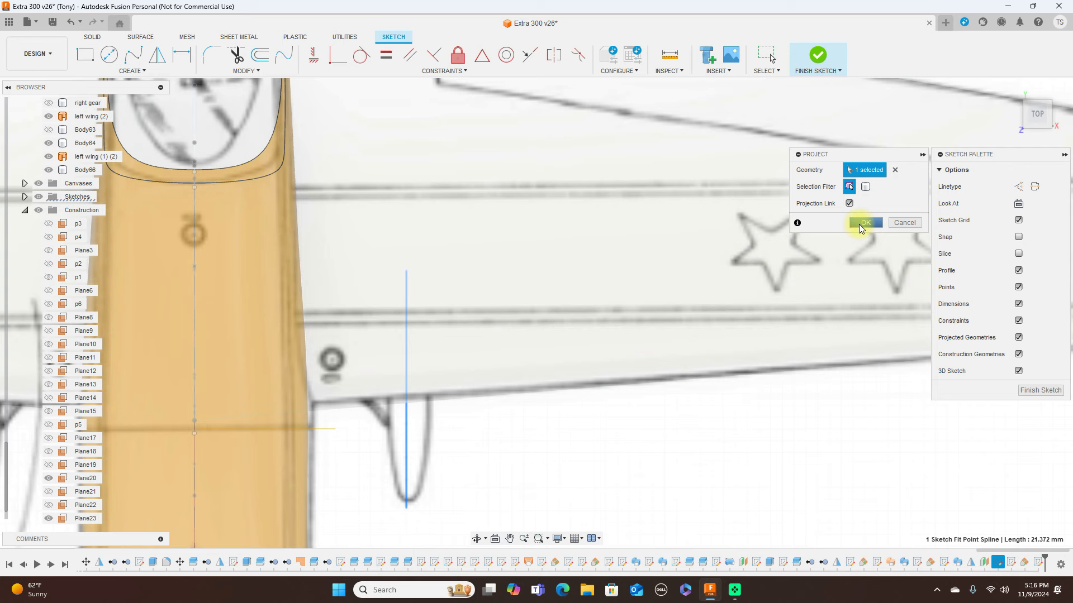
{"action": "left_click", "coordinate": [860, 223]}
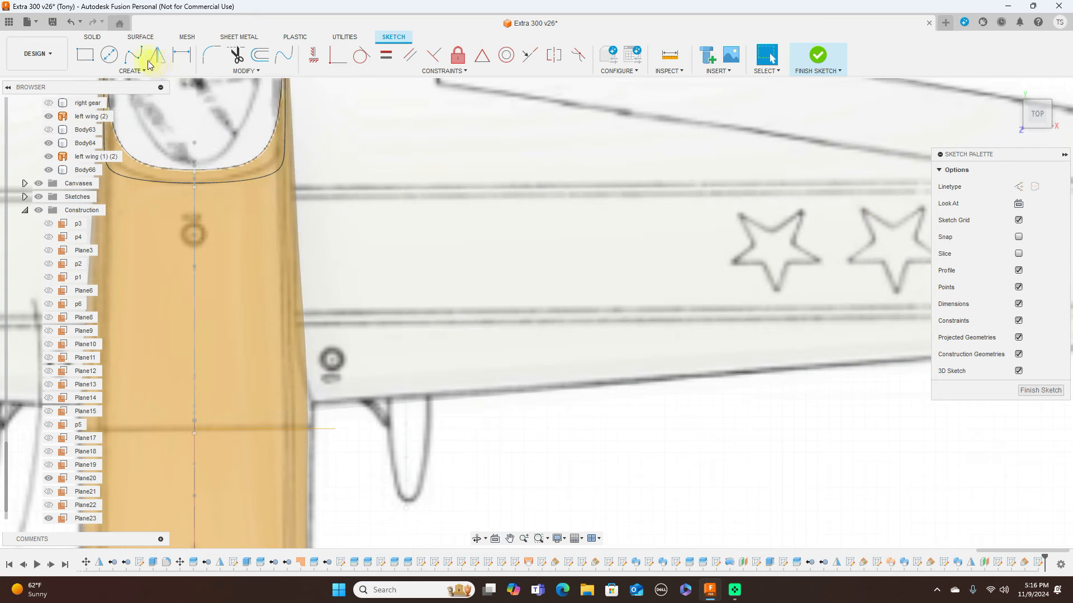
{"action": "left_click", "coordinate": [133, 54]}
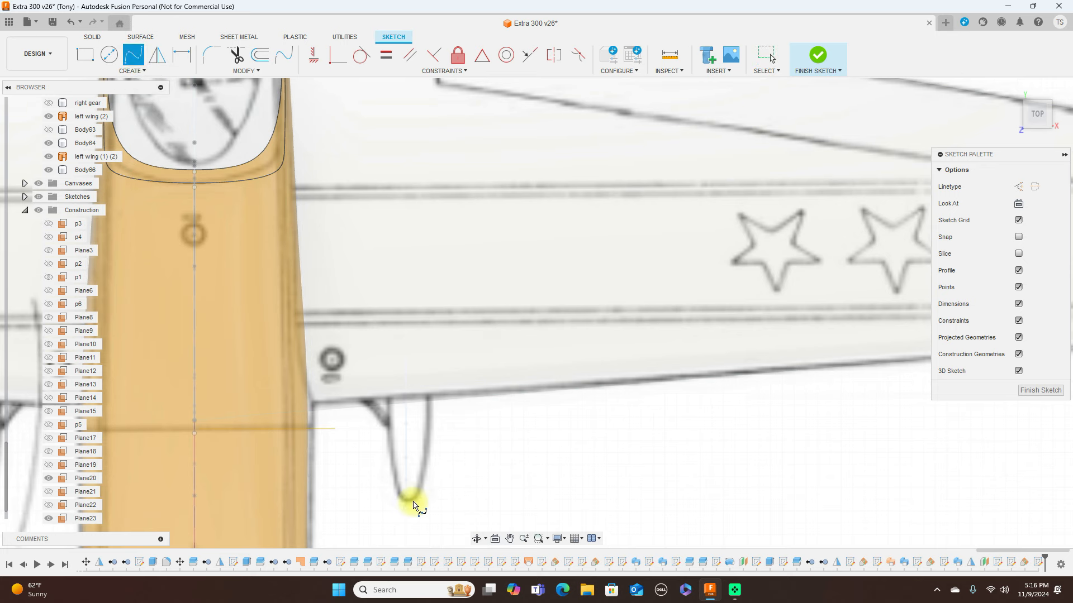
{"action": "left_click", "coordinate": [407, 513]}
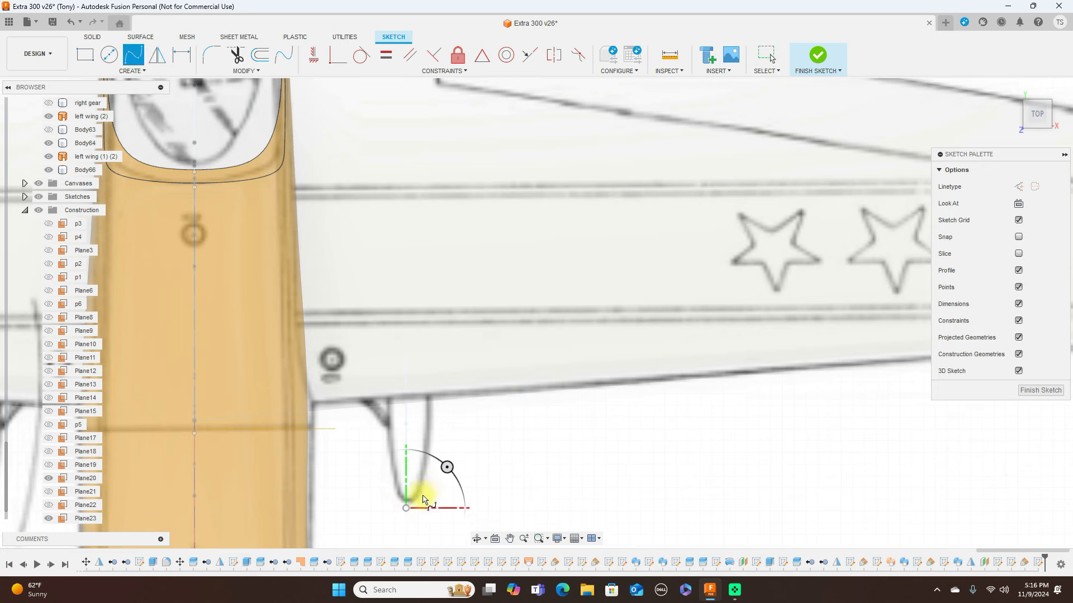
{"action": "scroll", "coordinate": [408, 510], "scroll_direction": "up", "scroll_amount": 3}
{"action": "left_click", "coordinate": [400, 512]}
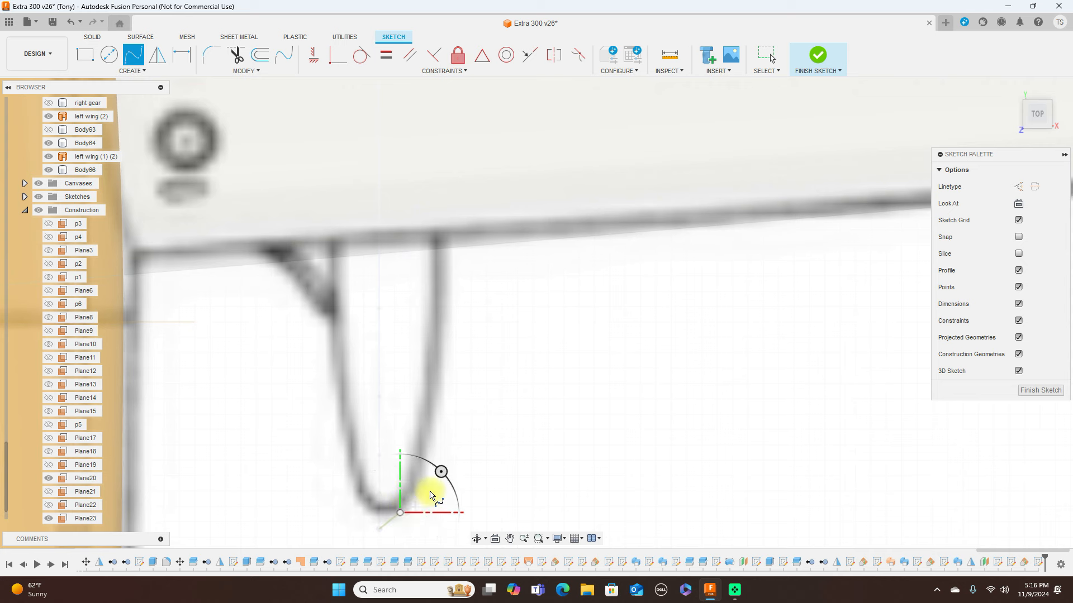
{"action": "left_click", "coordinate": [444, 335]}
{"action": "scroll", "coordinate": [464, 346], "scroll_direction": "down", "scroll_amount": 2}
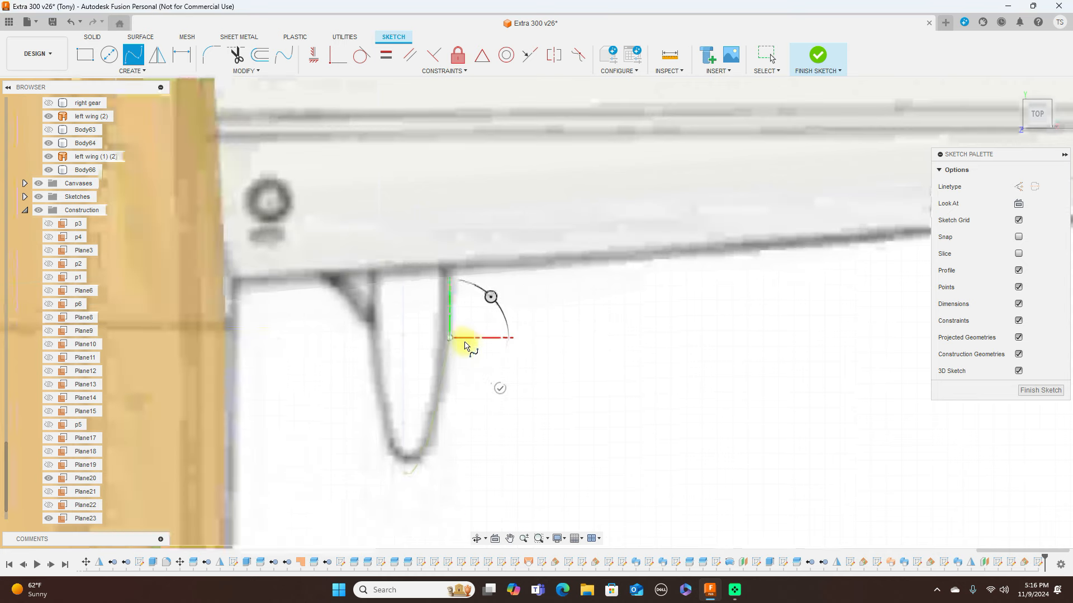
{"action": "scroll", "coordinate": [464, 346], "scroll_direction": "down", "scroll_amount": 2}
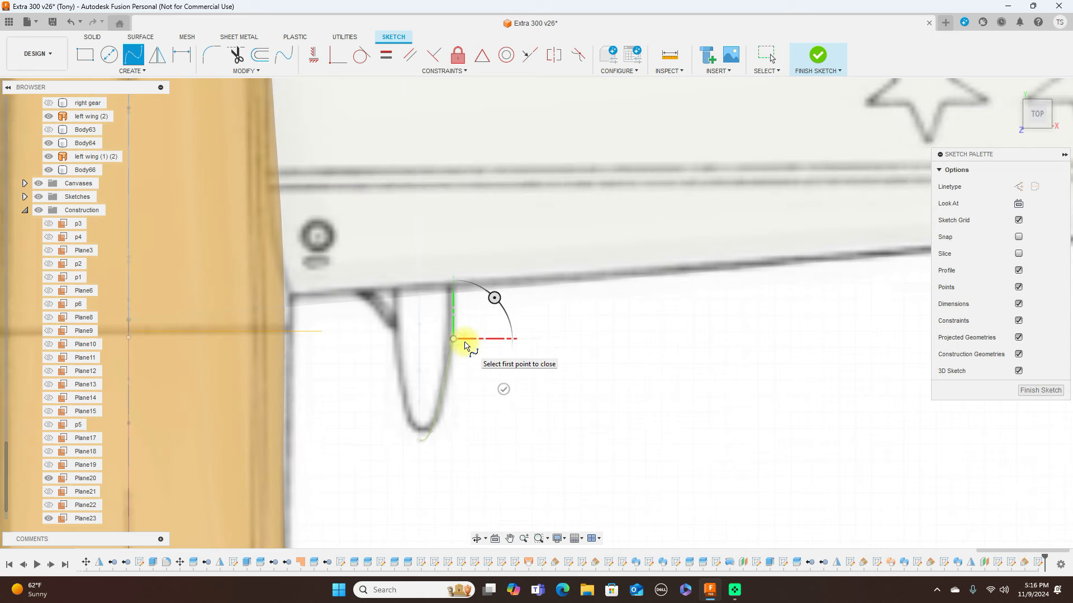
{"action": "left_click", "coordinate": [38, 184]}
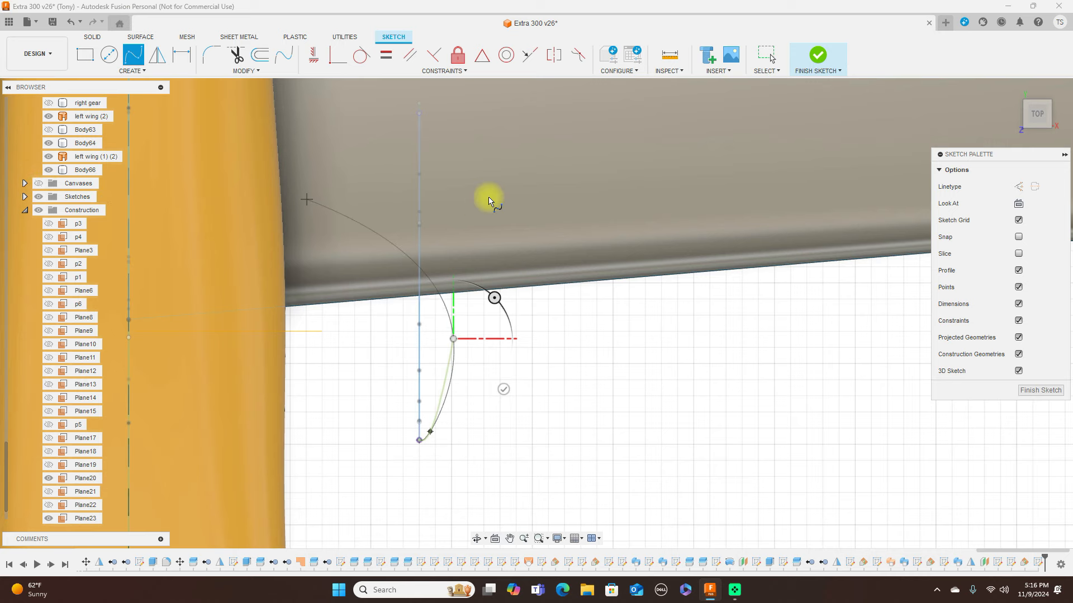
{"action": "scroll", "coordinate": [520, 200], "scroll_direction": "down", "scroll_amount": 3}
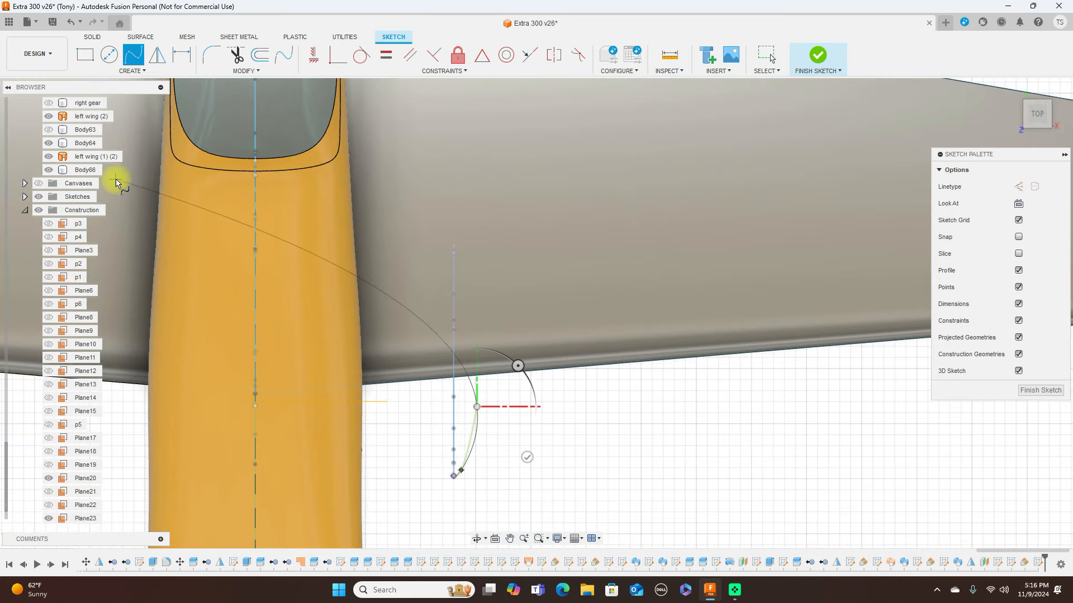
{"action": "scroll", "coordinate": [118, 183], "scroll_direction": "up", "scroll_amount": 1}
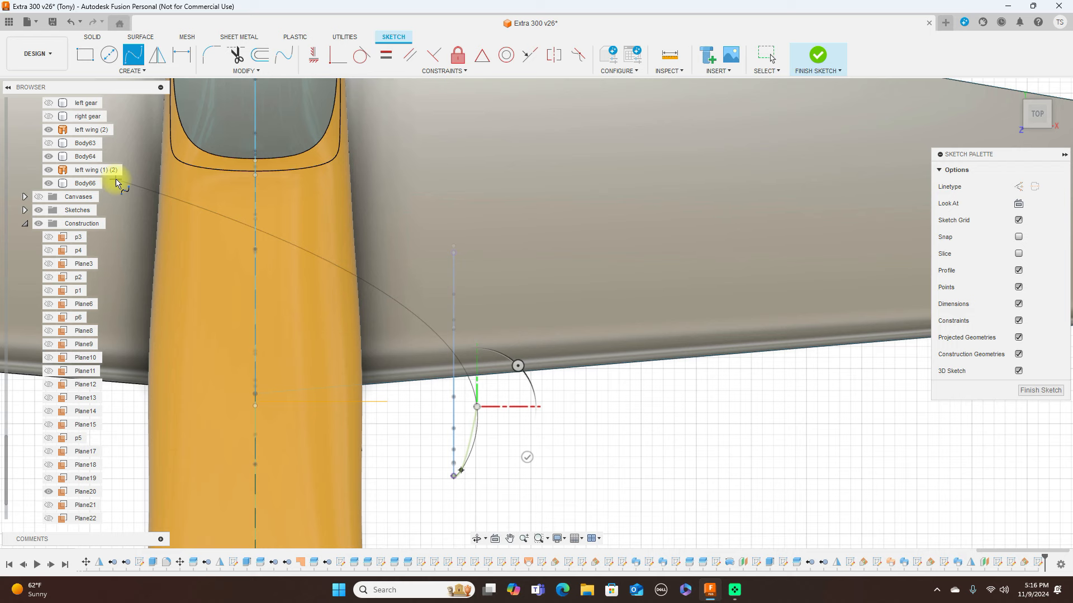
{"action": "left_click", "coordinate": [49, 129]}
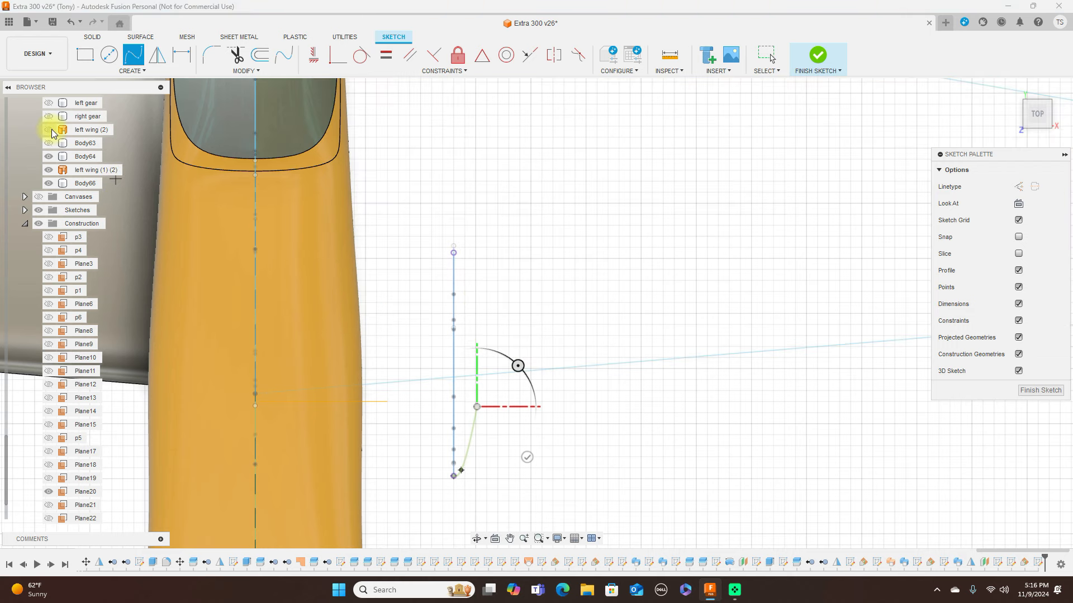
{"action": "left_click", "coordinate": [479, 338]}
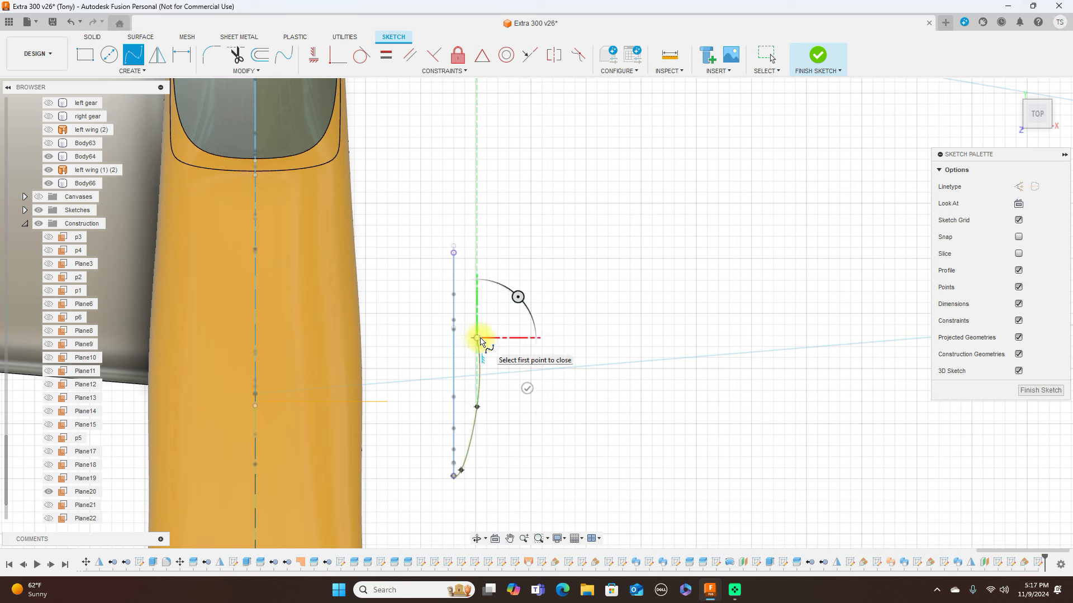
{"action": "right_click", "coordinate": [480, 341]}
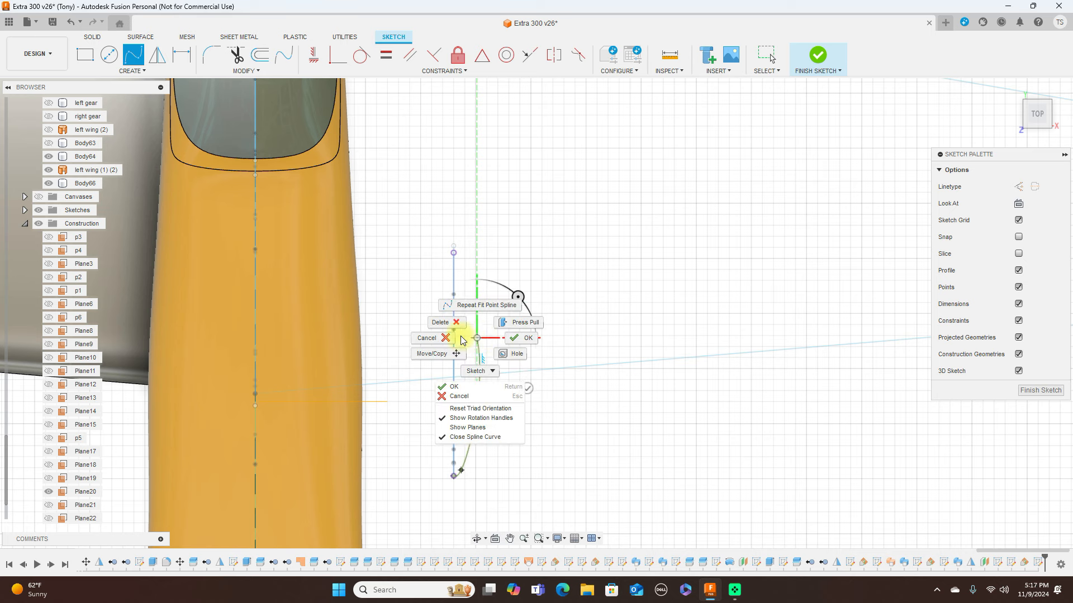
{"action": "left_click", "coordinate": [444, 338]}
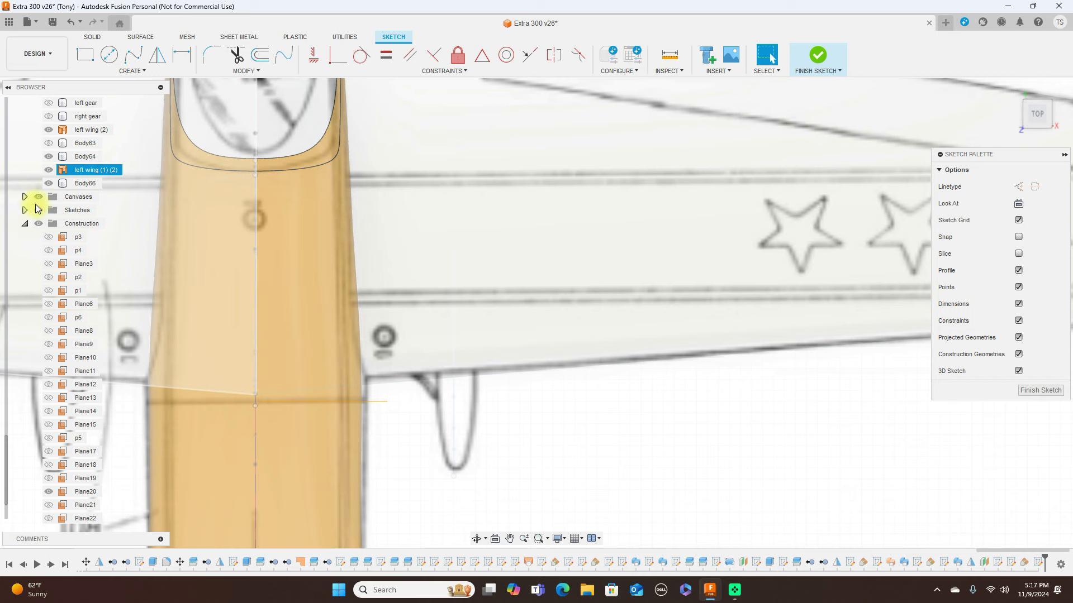
Hide the left wing (2) body so the top-view canvas around the wheel pant is unobstructed.
{"action": "left_click", "coordinate": [51, 133]}
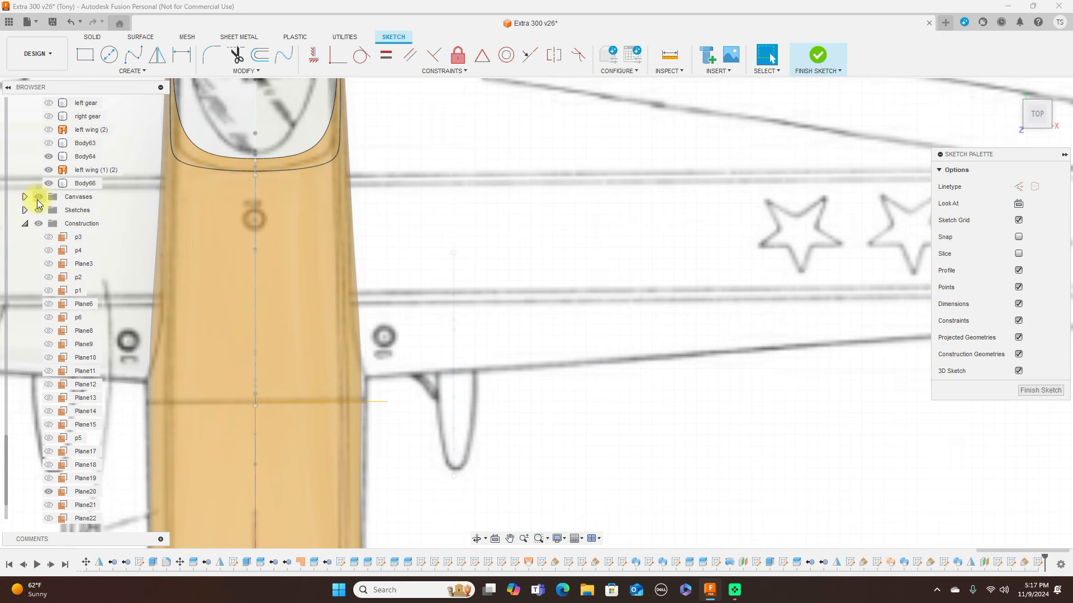
{"action": "middle_click_drag", "start_coordinate": [551, 245], "coordinate": [556, 289]}
{"action": "middle_click_drag", "start_coordinate": [688, 365], "coordinate": [699, 286]}
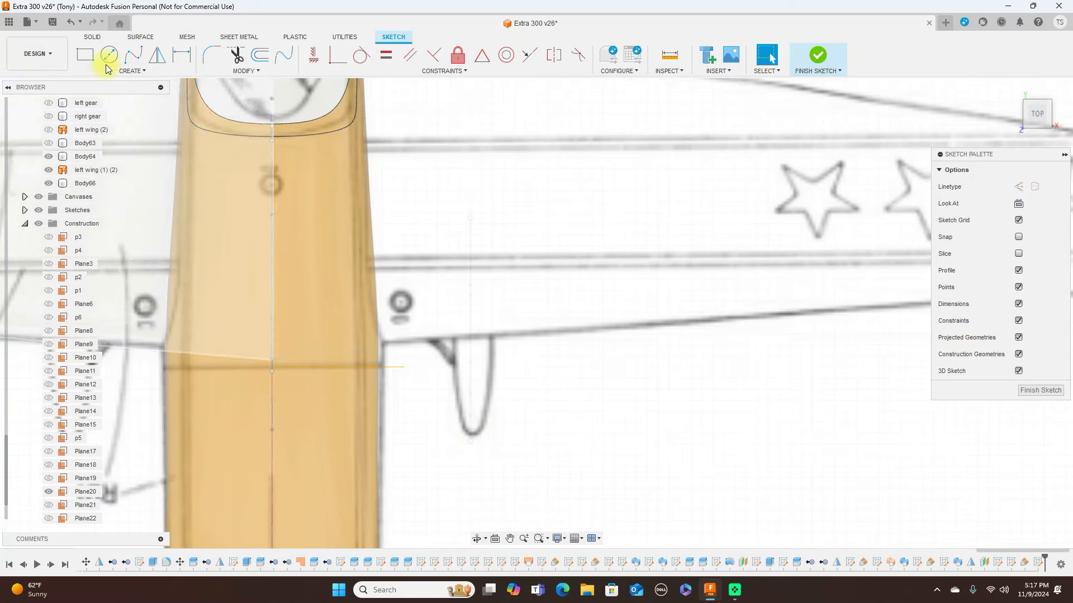
Draw a four-point fit point spline along the wheel pant's outboard edge in the top-view blueprint, from nose to tail.
{"action": "left_click", "coordinate": [133, 54]}
{"action": "scroll", "coordinate": [546, 396], "scroll_direction": "up", "scroll_amount": 3}
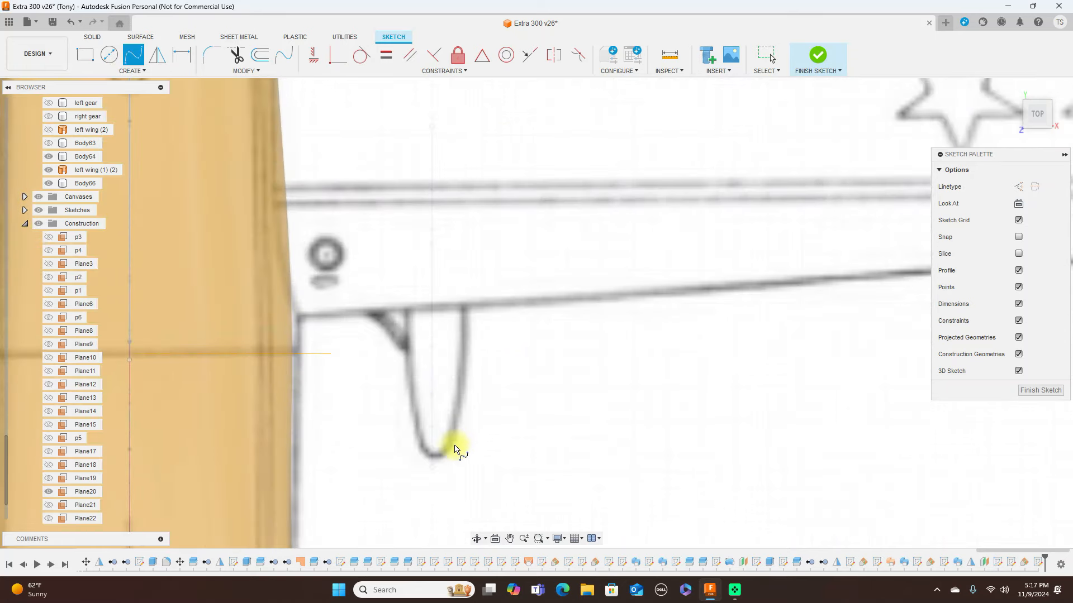
{"action": "left_click", "coordinate": [446, 454]}
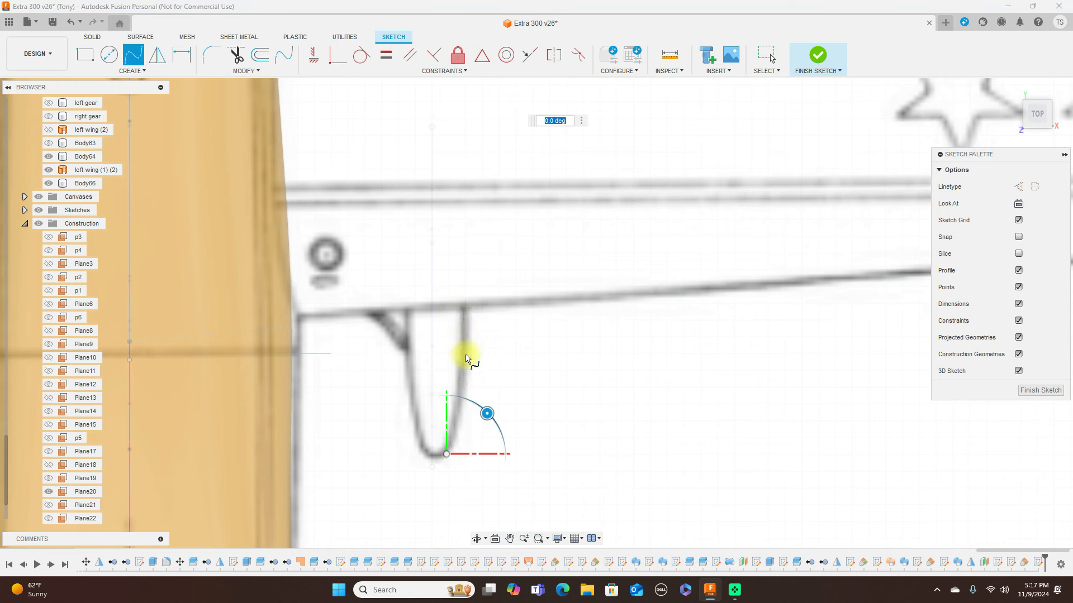
{"action": "left_click", "coordinate": [467, 380]}
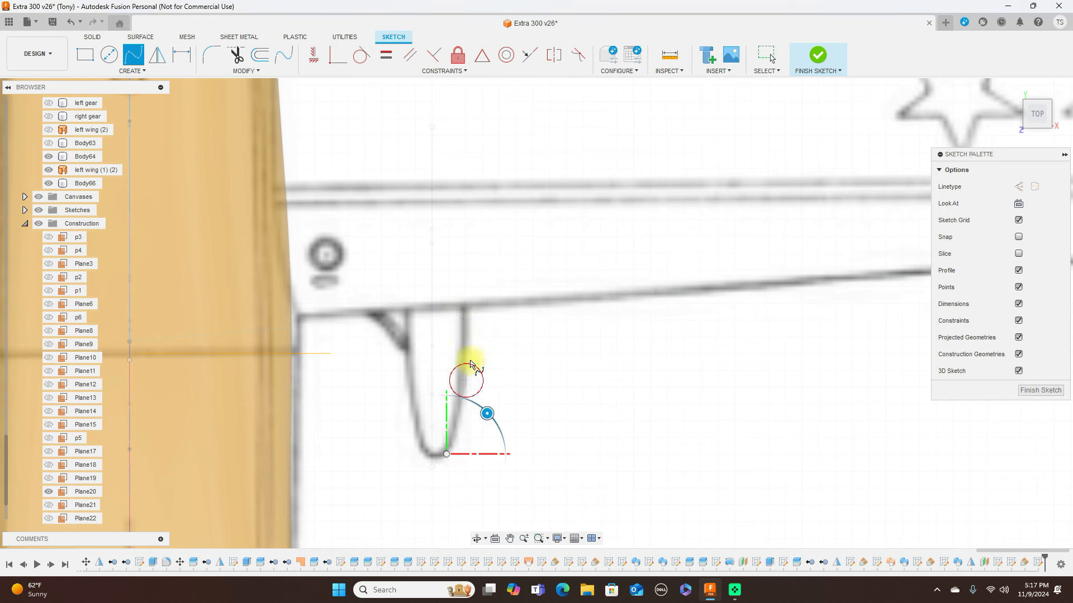
{"action": "left_click", "coordinate": [465, 282]}
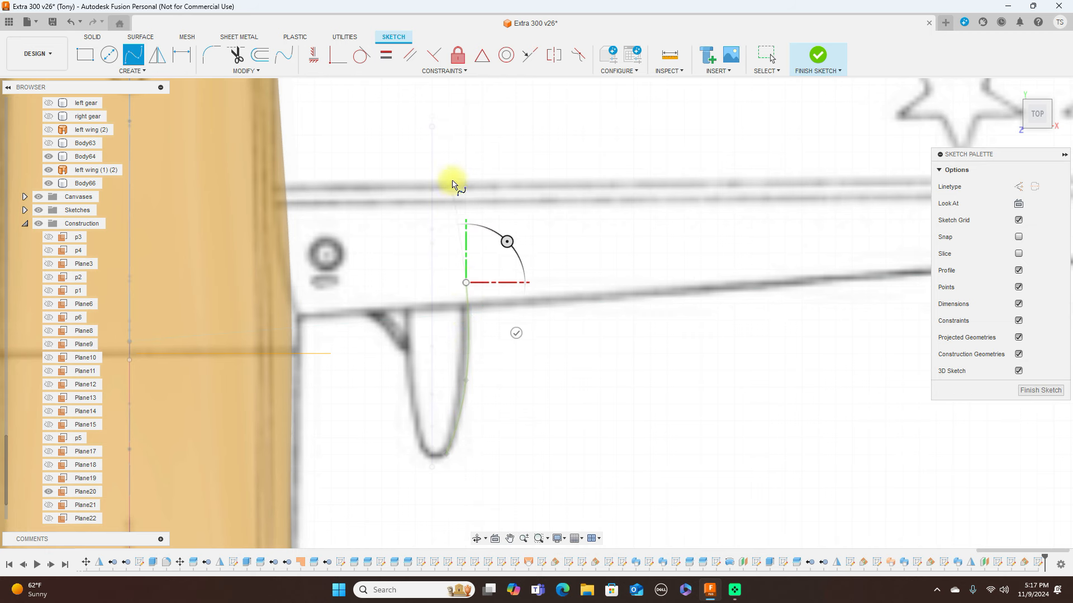
{"action": "left_click", "coordinate": [447, 153]}
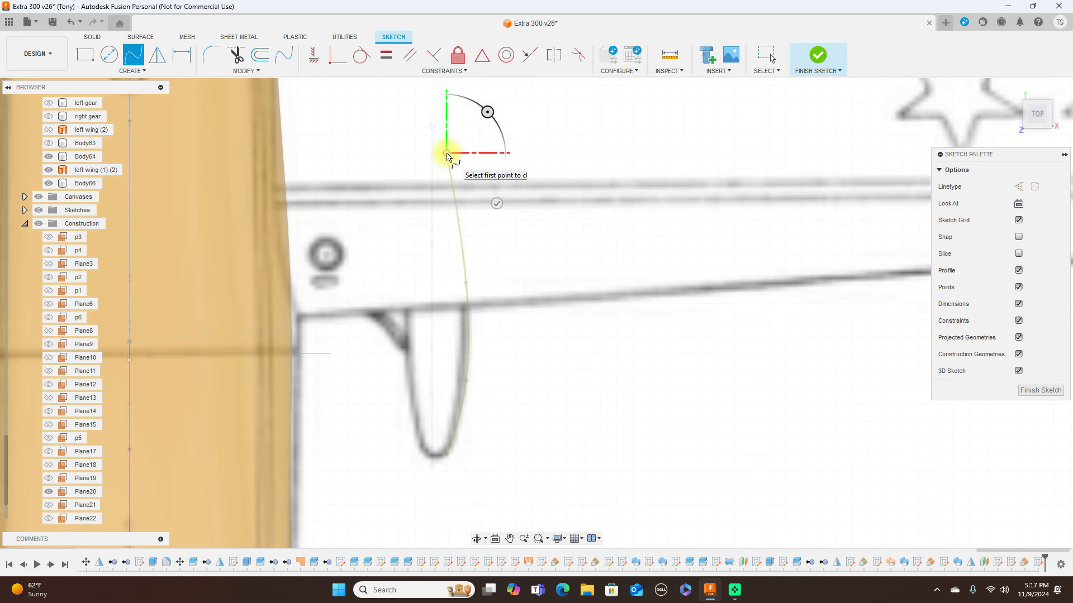
{"action": "right_click", "coordinate": [447, 154]}
{"action": "left_click", "coordinate": [481, 152]}
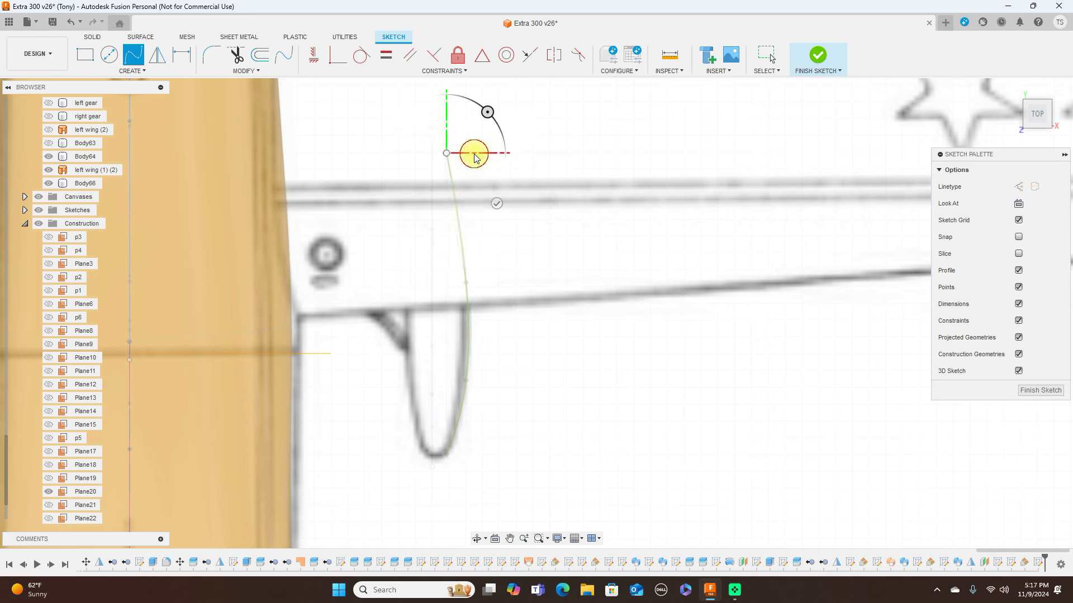
Move the spline's tail end to about Y 46 mm and its two inner fit points to about Y 30.4 and 36.3 mm, following the blueprint outline.
{"action": "scroll", "coordinate": [453, 140], "scroll_direction": "up", "scroll_amount": 3}
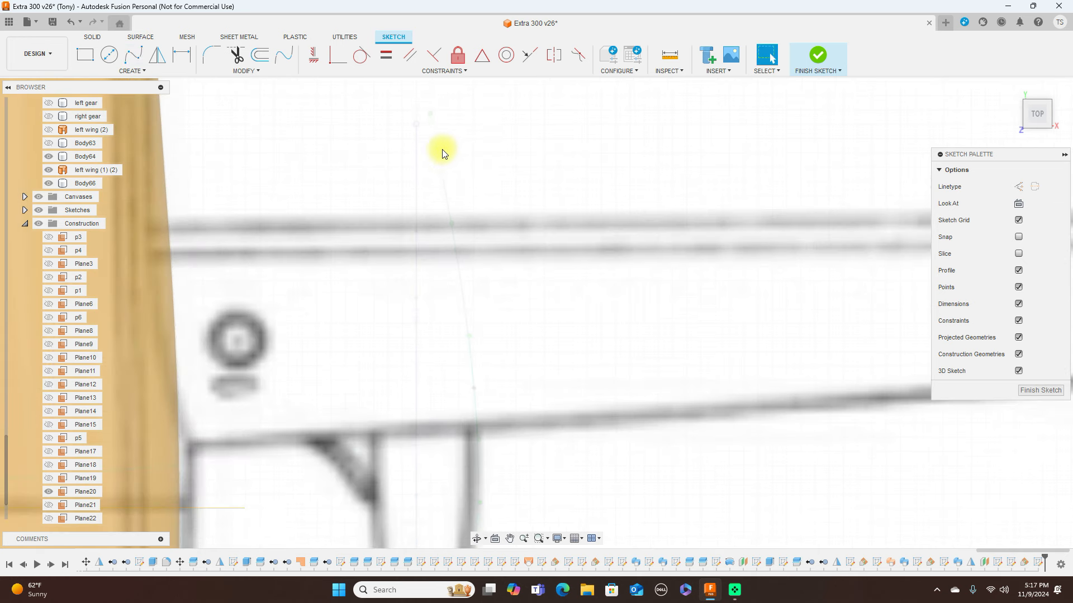
{"action": "left_click", "coordinate": [441, 166]}
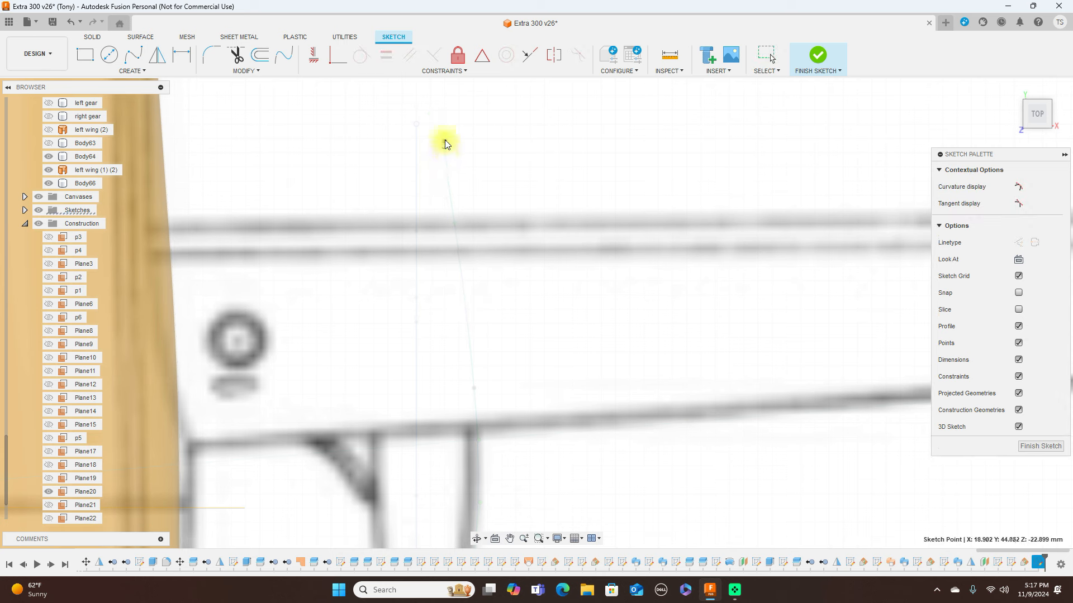
{"action": "left_click_drag", "start_coordinate": [433, 111], "coordinate": [429, 111]}
{"action": "scroll", "coordinate": [506, 208], "scroll_direction": "down", "scroll_amount": 3}
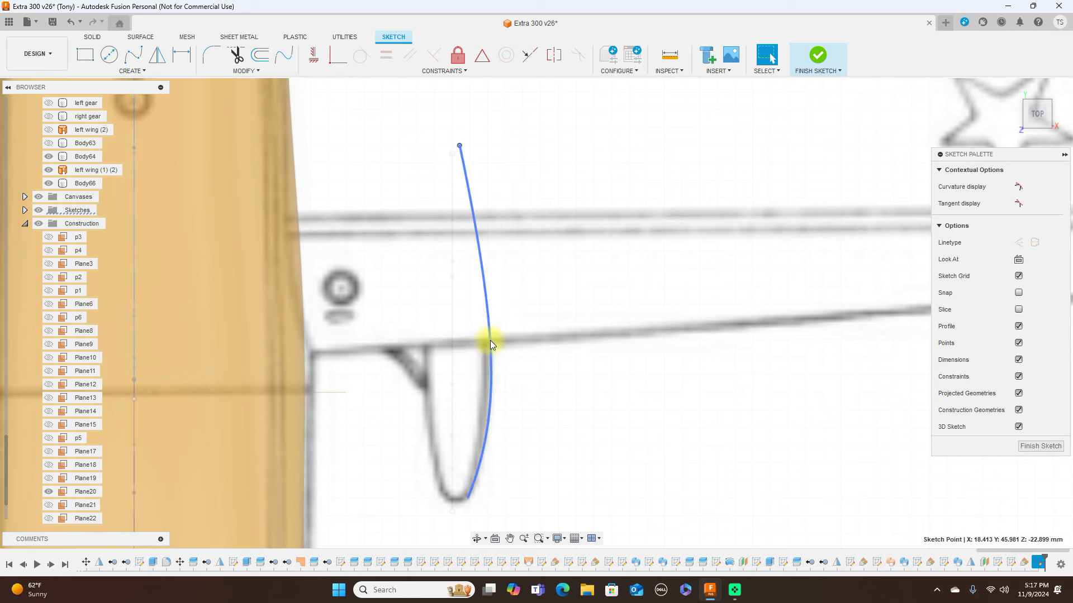
{"action": "left_click_drag", "start_coordinate": [490, 342], "coordinate": [483, 421]}
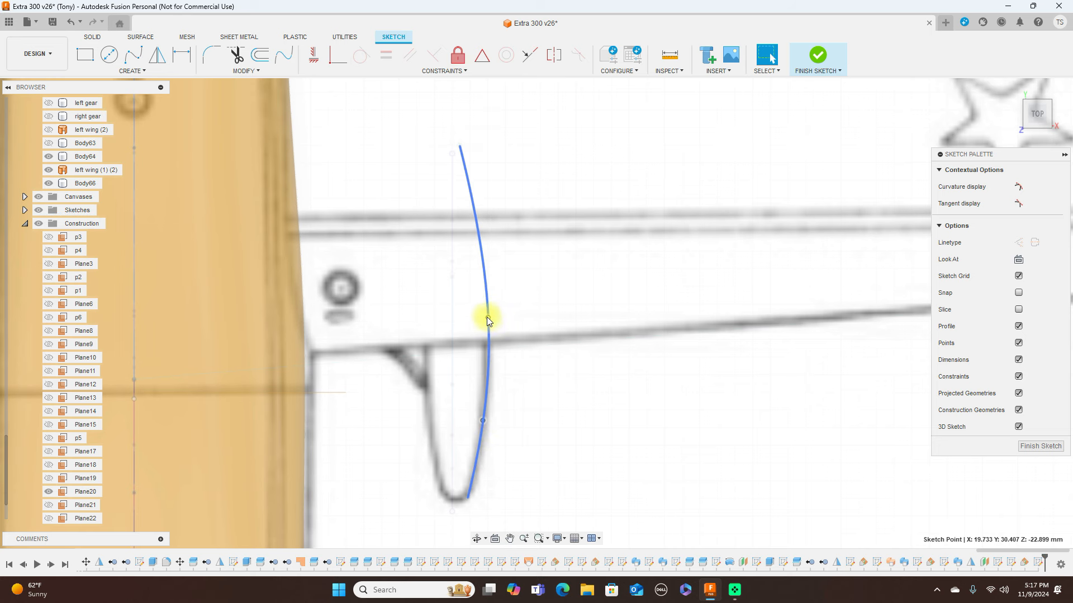
{"action": "left_click", "coordinate": [487, 318]}
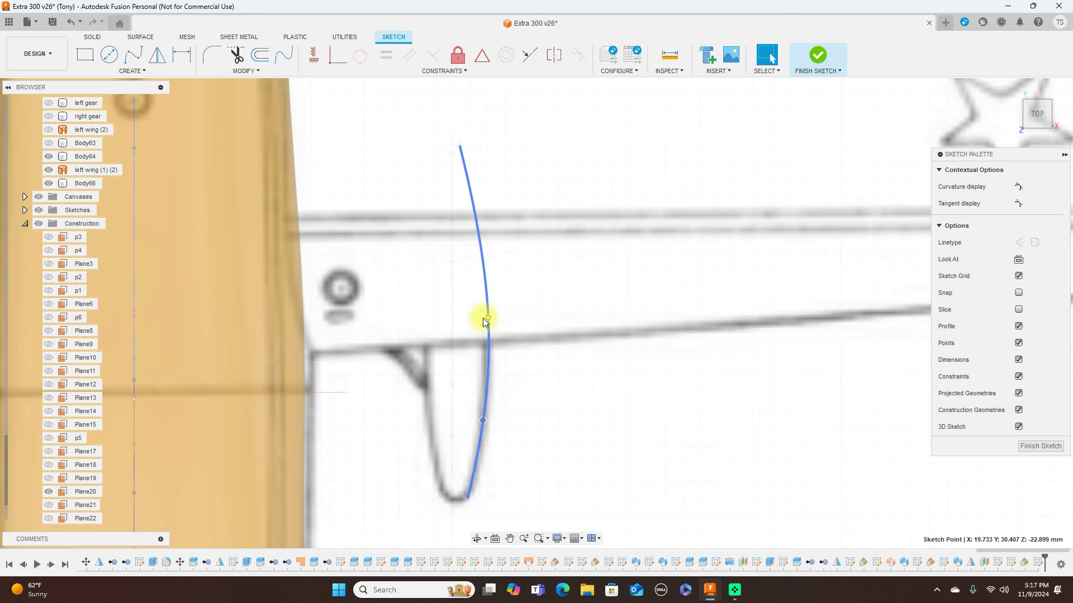
{"action": "left_click", "coordinate": [521, 381]}
{"action": "left_click_drag", "start_coordinate": [487, 317], "coordinate": [481, 317]}
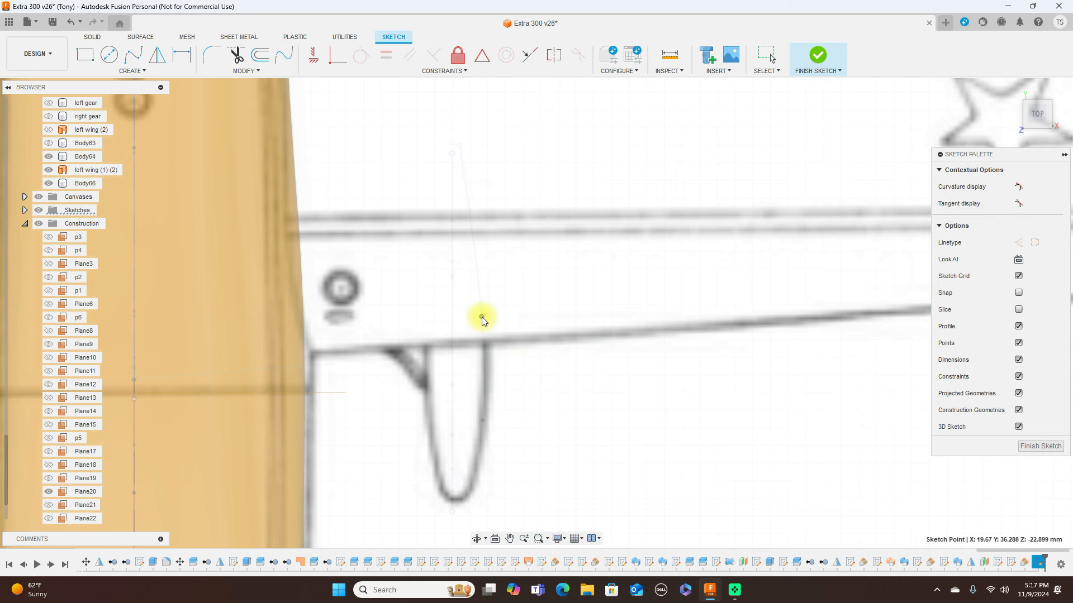
{"action": "left_click", "coordinate": [483, 385]}
{"action": "key", "text": "Escape"}
Mirror the outboard spline and its fit point across the wheel pant's center line, and finish the sketch.
{"action": "left_click", "coordinate": [155, 54]}
{"action": "left_click", "coordinate": [475, 248]}
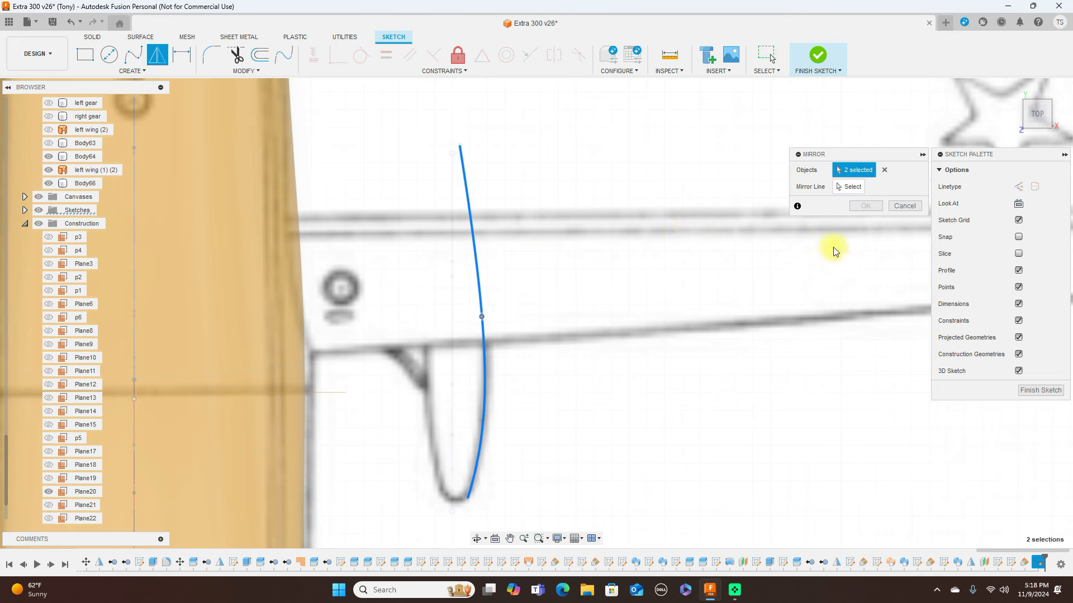
{"action": "left_click", "coordinate": [851, 189]}
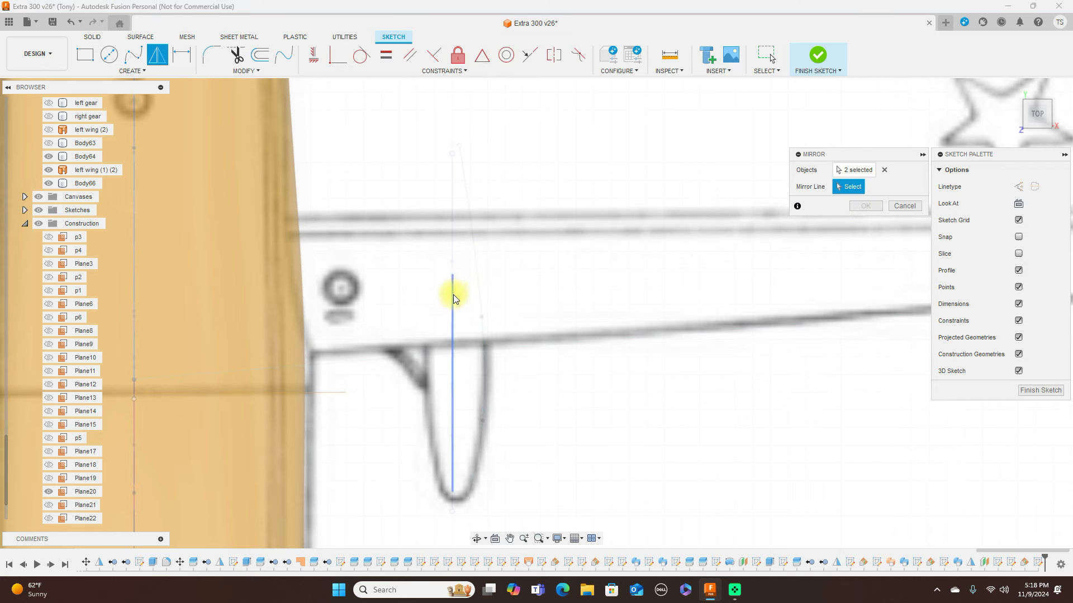
{"action": "left_click", "coordinate": [453, 294]}
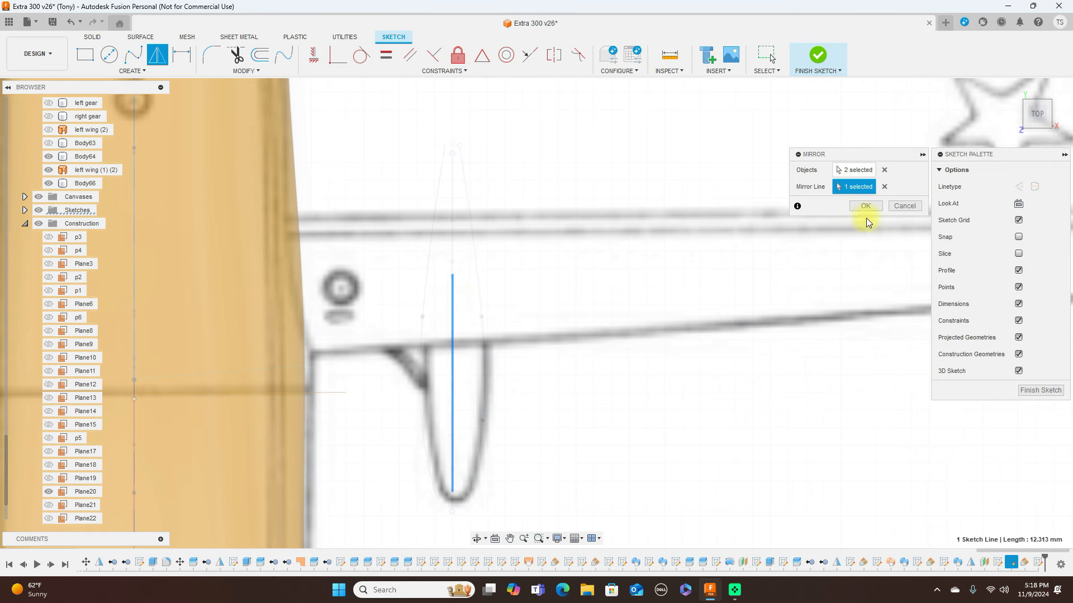
{"action": "left_click", "coordinate": [865, 206]}
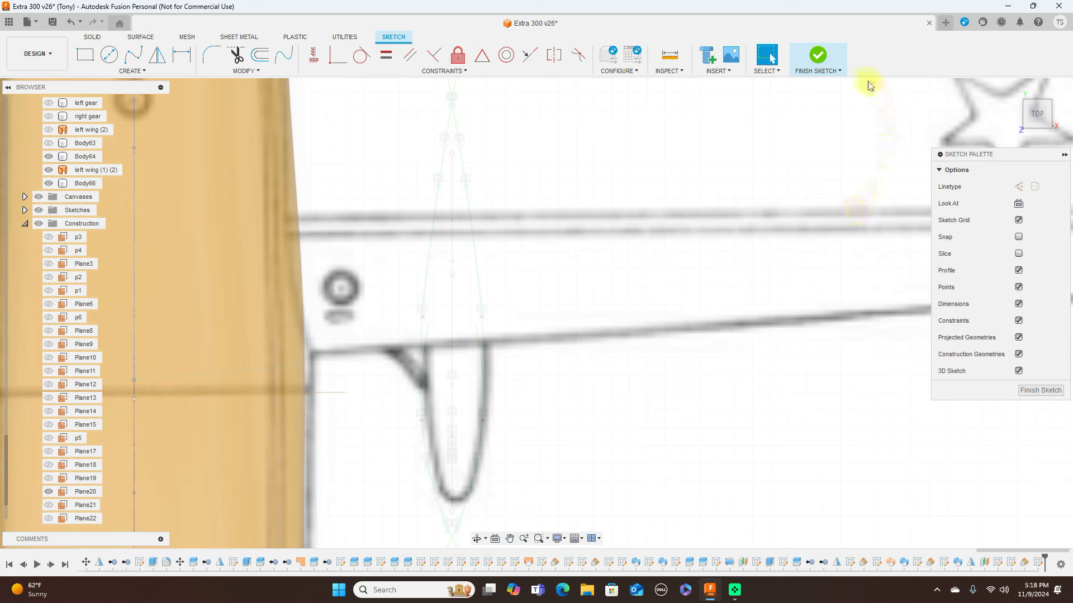
{"action": "left_click", "coordinate": [820, 56]}
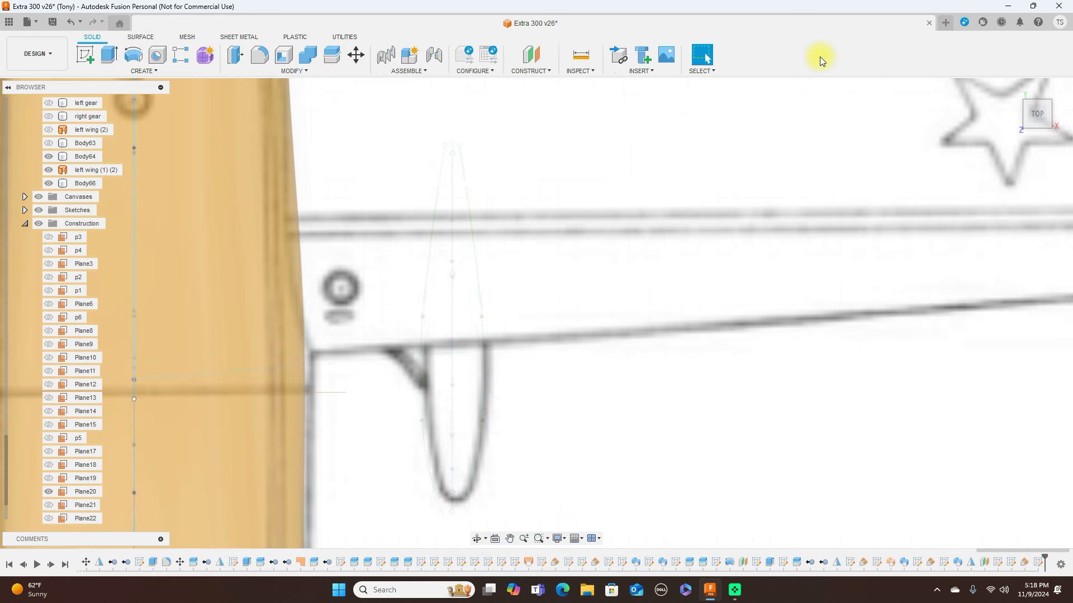
Show the model from the right side and hide all canvases and bodies so only the sketches and planes remain.
{"action": "left_click", "coordinate": [1038, 135]}
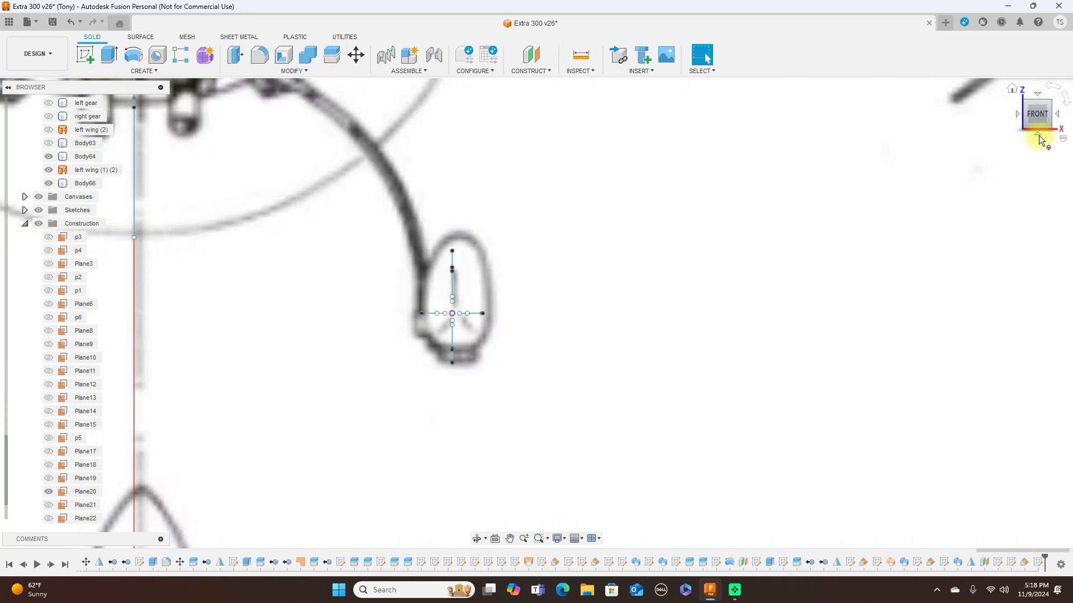
{"action": "left_click", "coordinate": [1058, 117]}
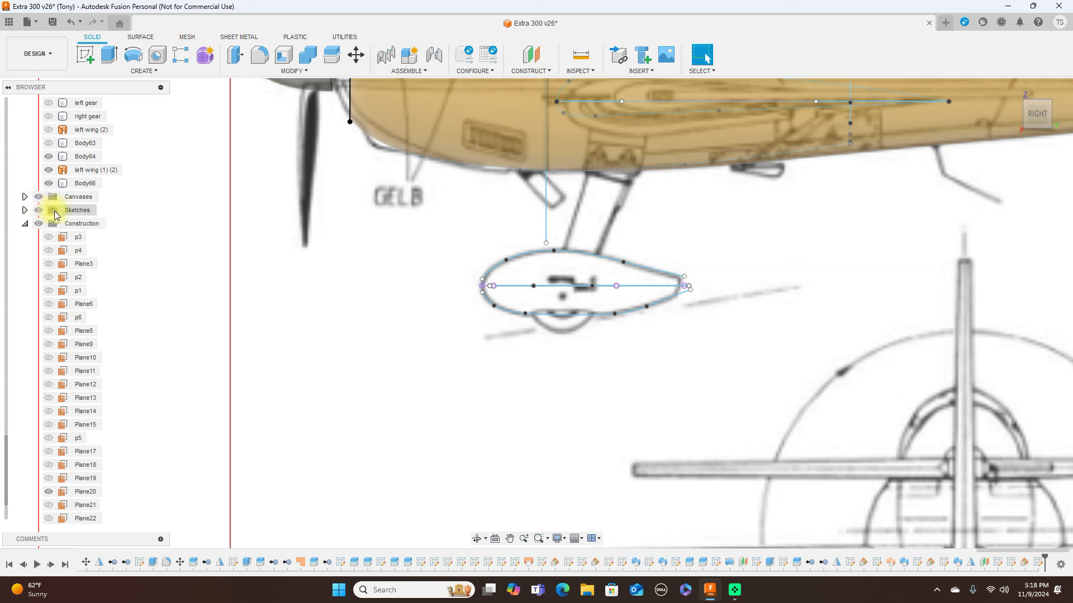
{"action": "left_click", "coordinate": [38, 197]}
{"action": "scroll", "coordinate": [71, 223], "scroll_direction": "up", "scroll_amount": 3}
{"action": "scroll", "coordinate": [71, 223], "scroll_direction": "up", "scroll_amount": 10}
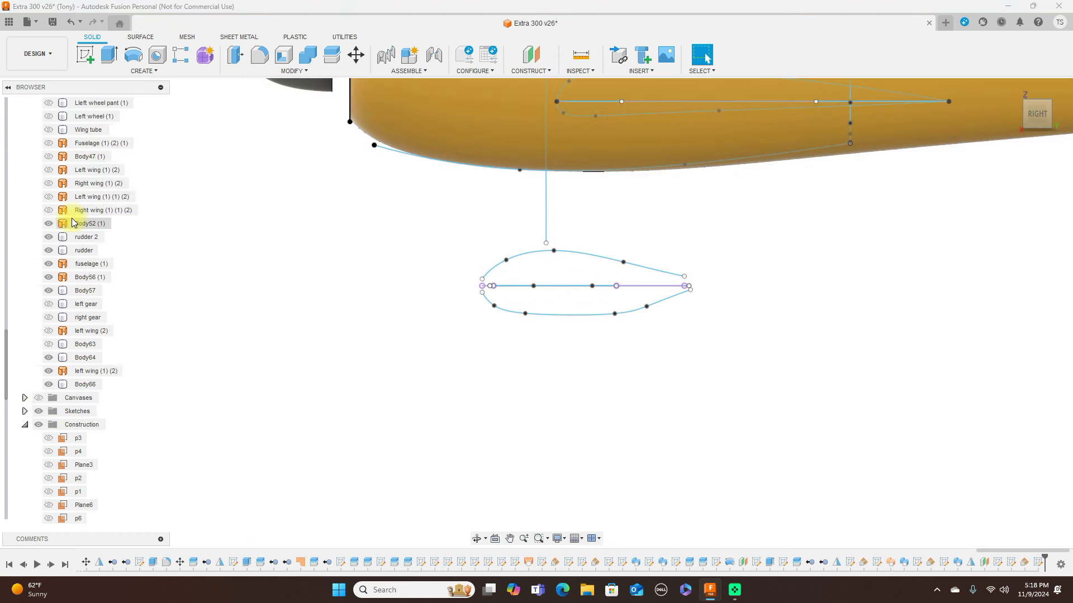
{"action": "scroll", "coordinate": [75, 212], "scroll_direction": "up", "scroll_amount": 5}
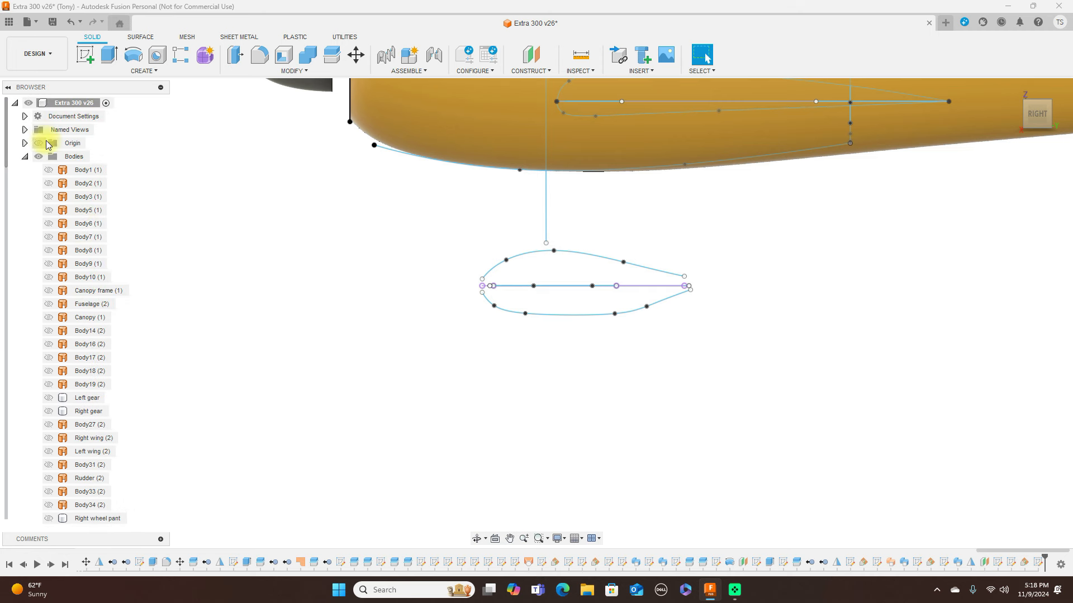
{"action": "left_click", "coordinate": [38, 157]}
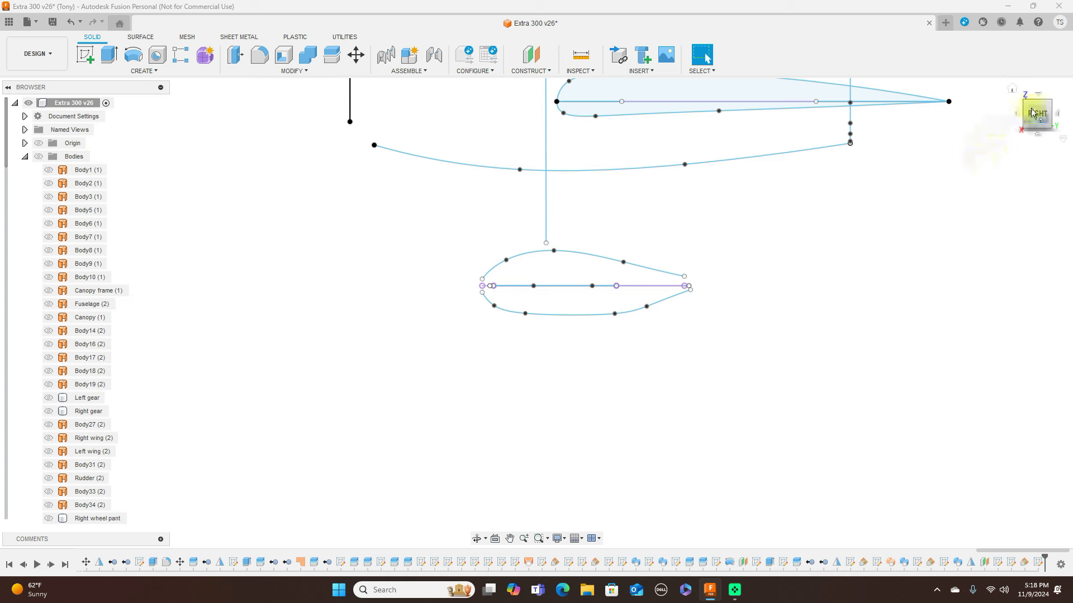
Move the mirrored outline's nose end point level with the center line's front end, and its adjacent fit point forward to about X 19.5, Y 28.1 mm.
{"action": "mouse_move", "coordinate": [1028, 106]}
{"action": "left_mouse_down"}
{"action": "mouse_move", "coordinate": [1030, 204]}
{"action": "mouse_move", "coordinate": [1028, 194]}
{"action": "left_mouse_up"}
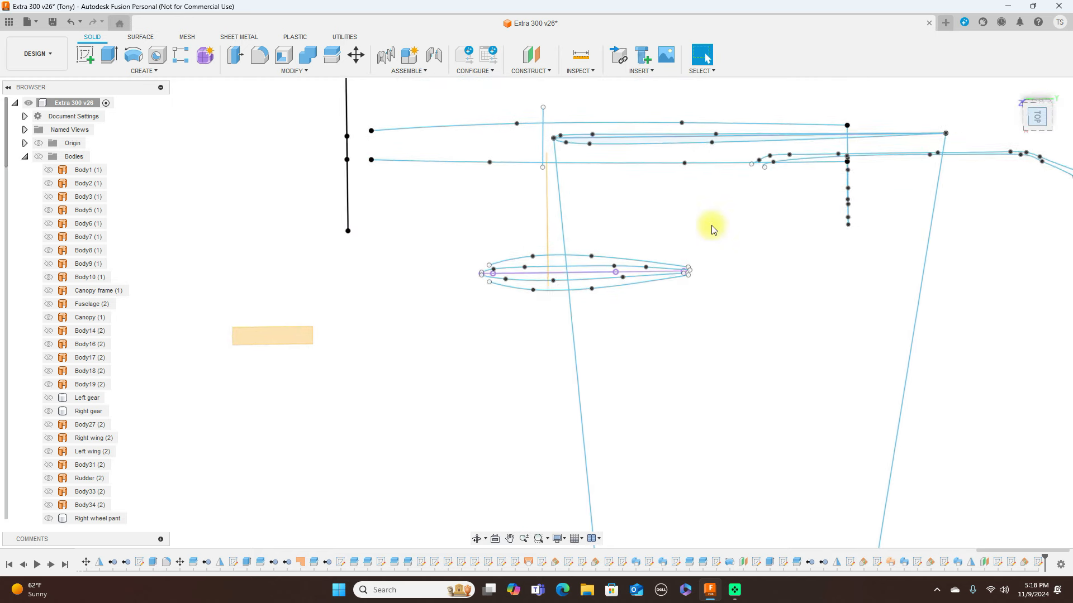
{"action": "scroll", "coordinate": [498, 341], "scroll_direction": "up", "scroll_amount": 5}
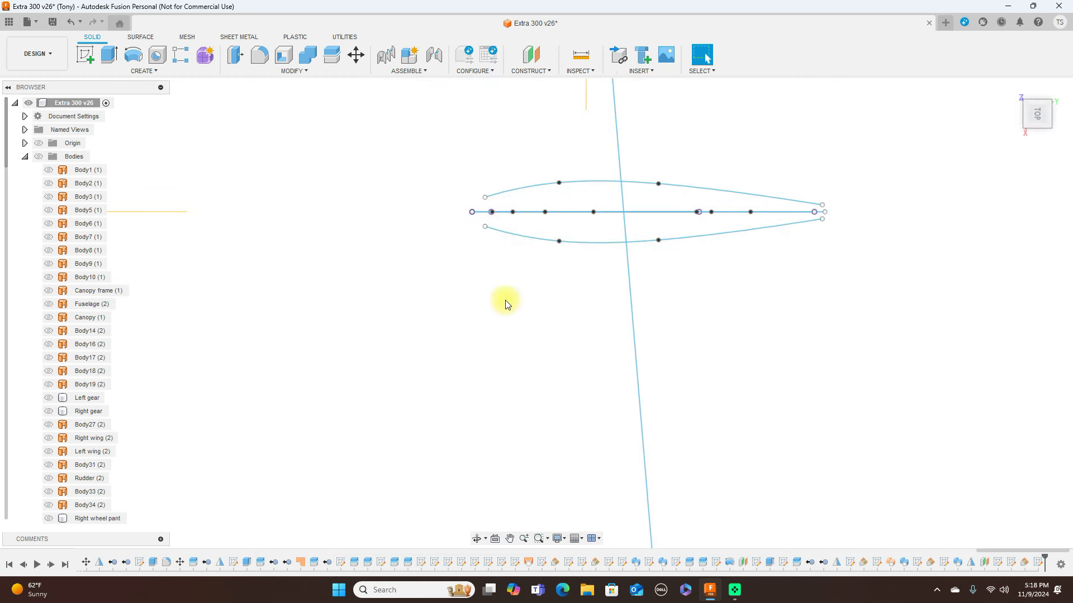
{"action": "left_click", "coordinate": [485, 229]}
{"action": "left_click_drag", "start_coordinate": [484, 228], "coordinate": [468, 221]}
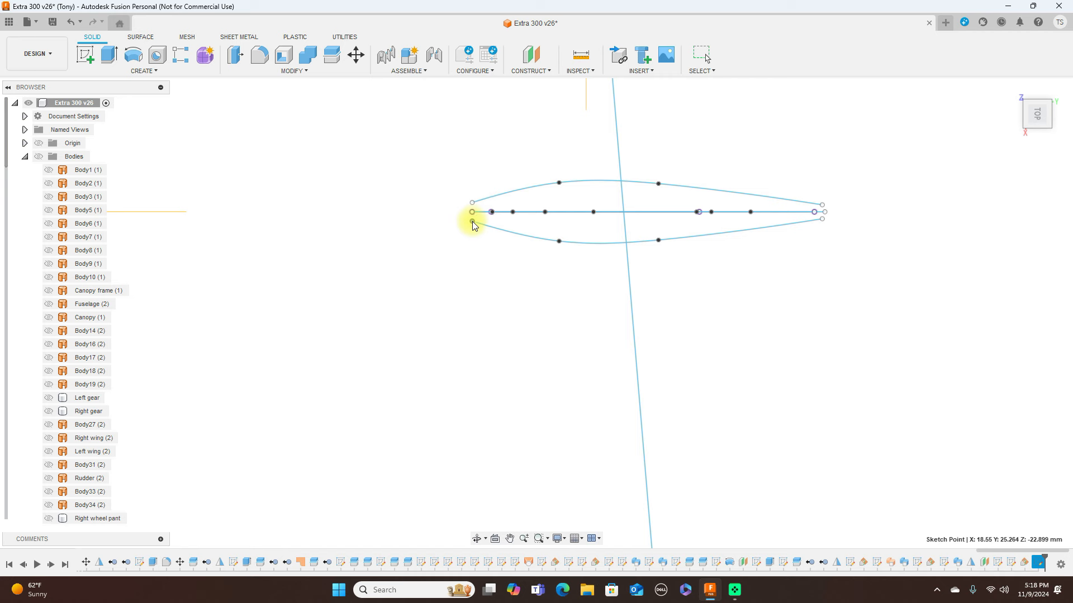
{"action": "left_click_drag", "start_coordinate": [559, 243], "coordinate": [520, 237]}
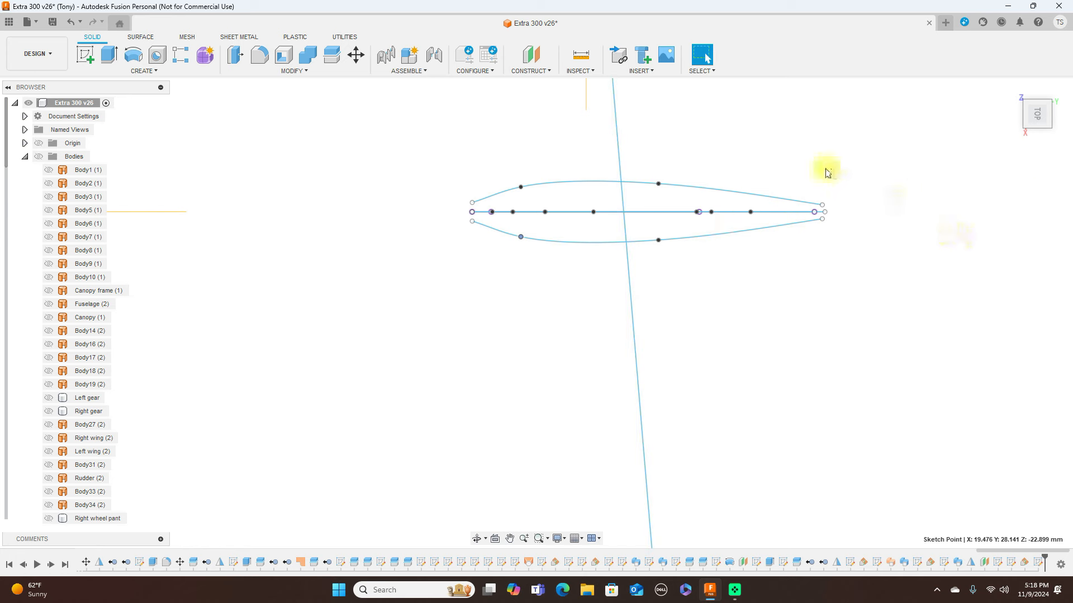
{"action": "left_click", "coordinate": [1038, 137]}
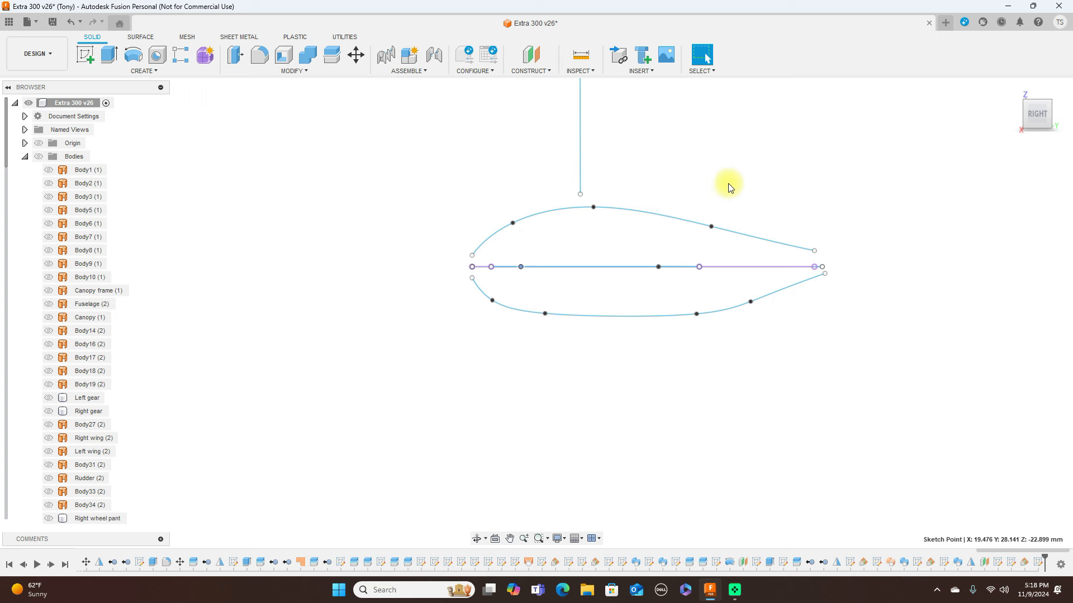
{"action": "left_click", "coordinate": [551, 72]}
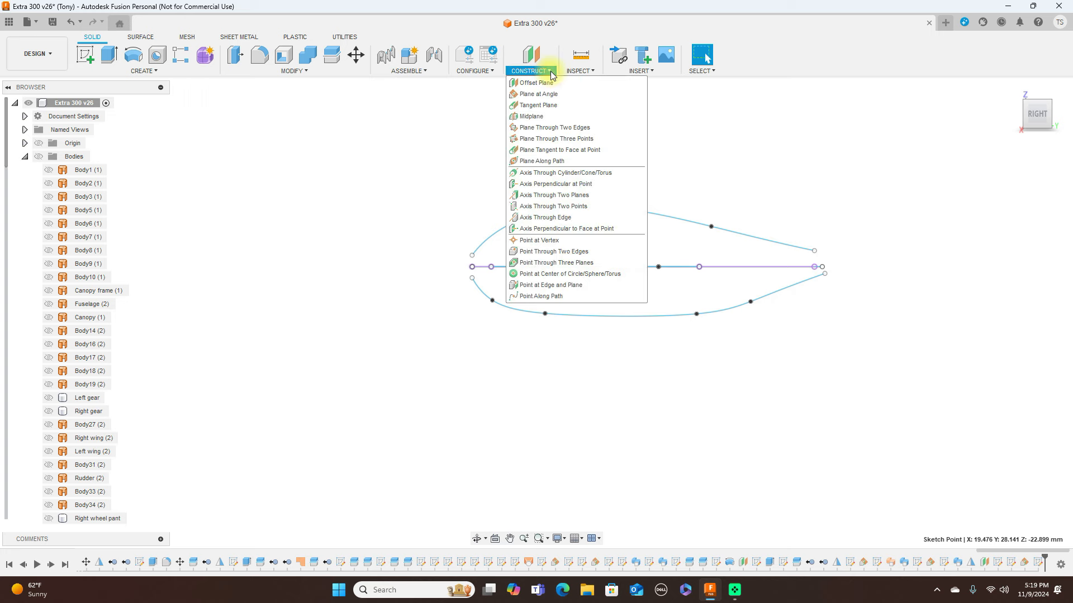
{"action": "left_click", "coordinate": [540, 84]}
{"action": "scroll", "coordinate": [420, 158], "scroll_direction": "down", "scroll_amount": 3}
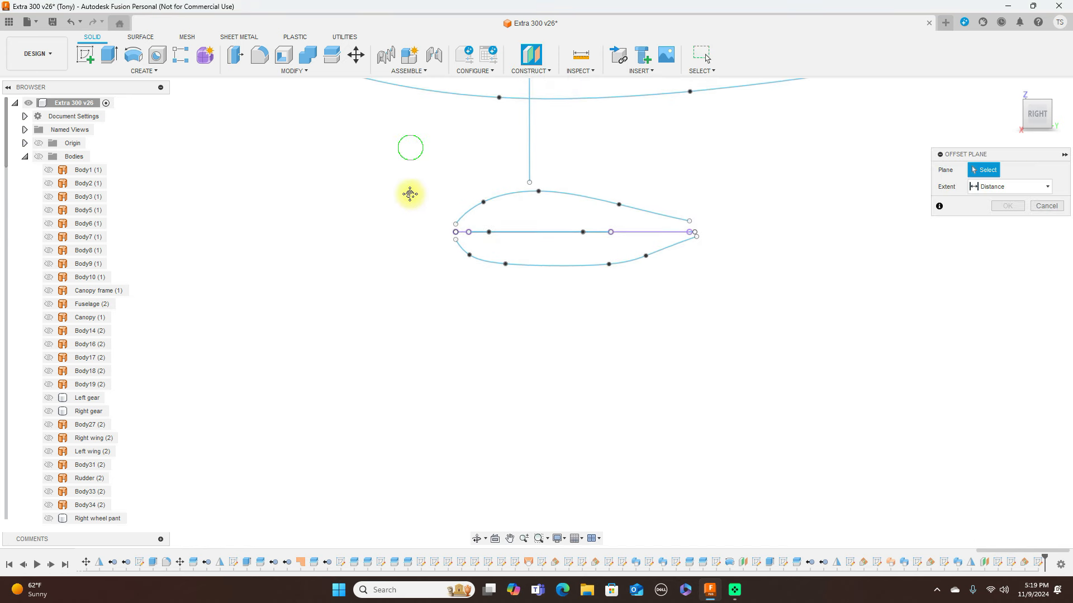
{"action": "middle_click_drag", "start_coordinate": [409, 170], "coordinate": [401, 247]}
{"action": "scroll", "coordinate": [402, 244], "scroll_direction": "down", "scroll_amount": 2}
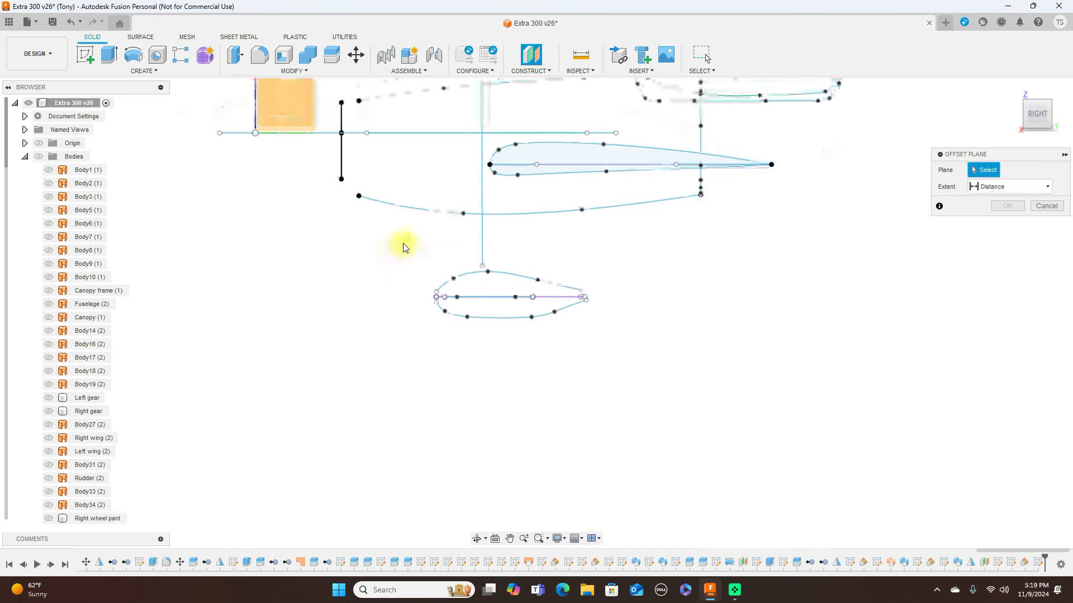
{"action": "left_click", "coordinate": [257, 114]}
{"action": "middle_click_drag", "start_coordinate": [313, 212], "coordinate": [307, 300]}
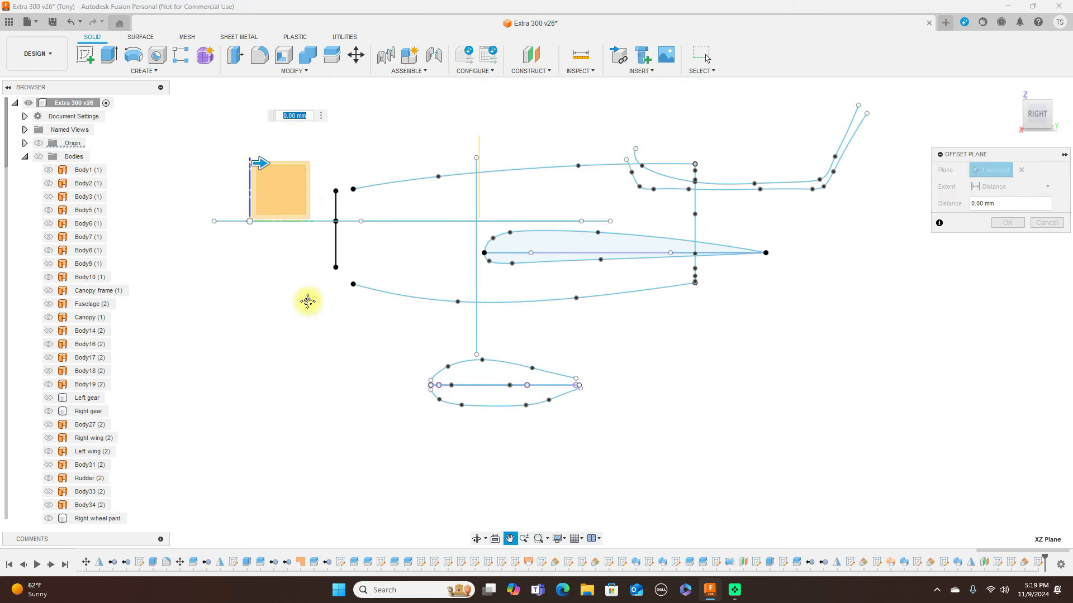
{"action": "mouse_move", "coordinate": [262, 162]}
{"action": "left_mouse_down"}
{"action": "mouse_move", "coordinate": [411, 172]}
{"action": "mouse_move", "coordinate": [439, 162]}
{"action": "left_mouse_up"}
{"action": "scroll", "coordinate": [490, 252], "scroll_direction": "up", "scroll_amount": 2}
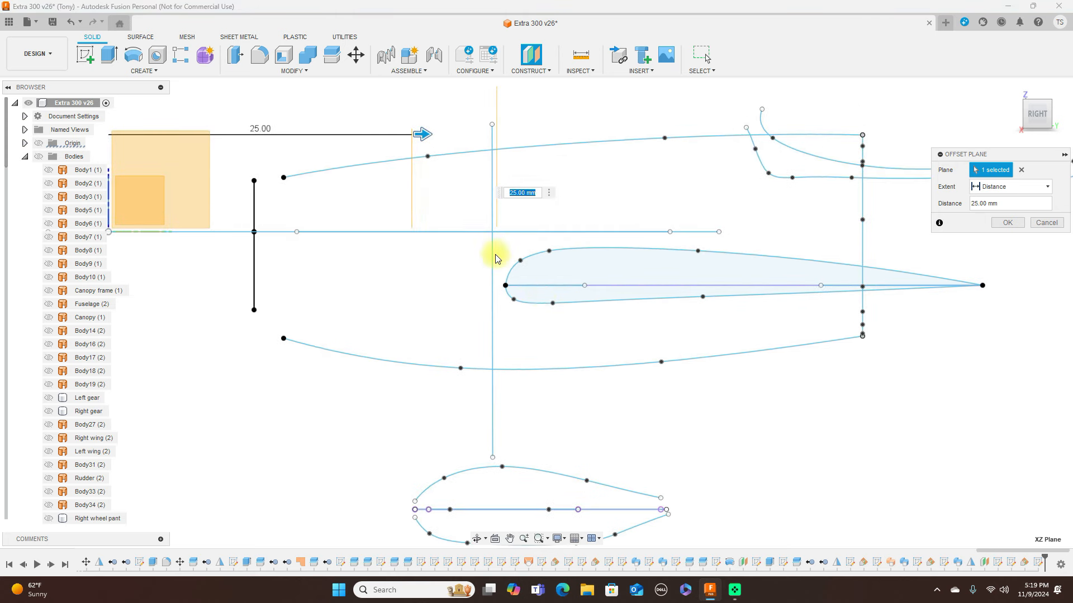
{"action": "middle_click_drag", "start_coordinate": [538, 291], "coordinate": [596, 170]}
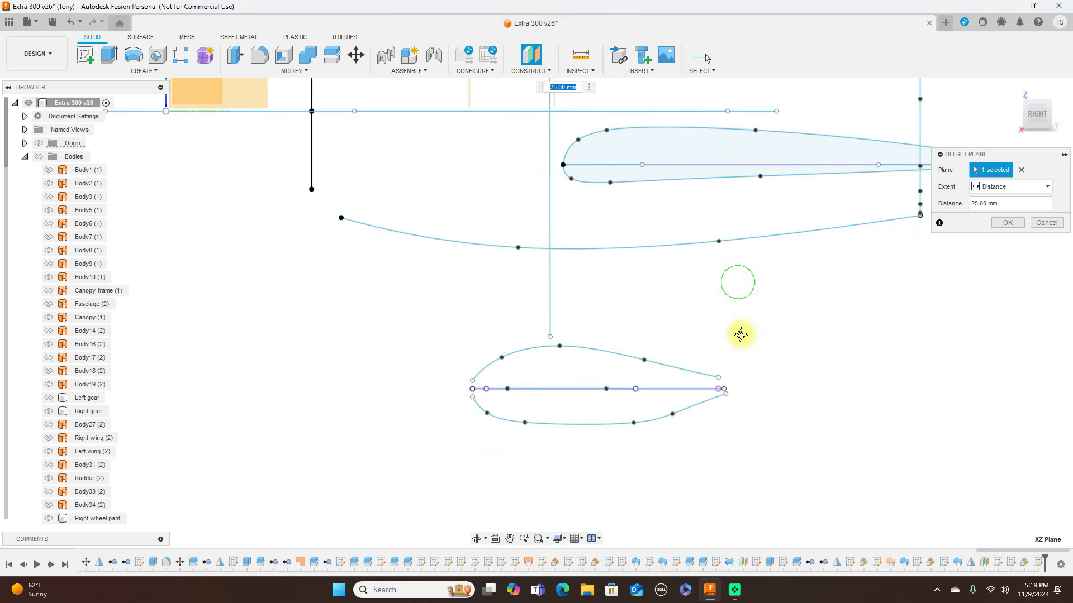
{"action": "middle_click_drag", "start_coordinate": [740, 333], "coordinate": [742, 343]}
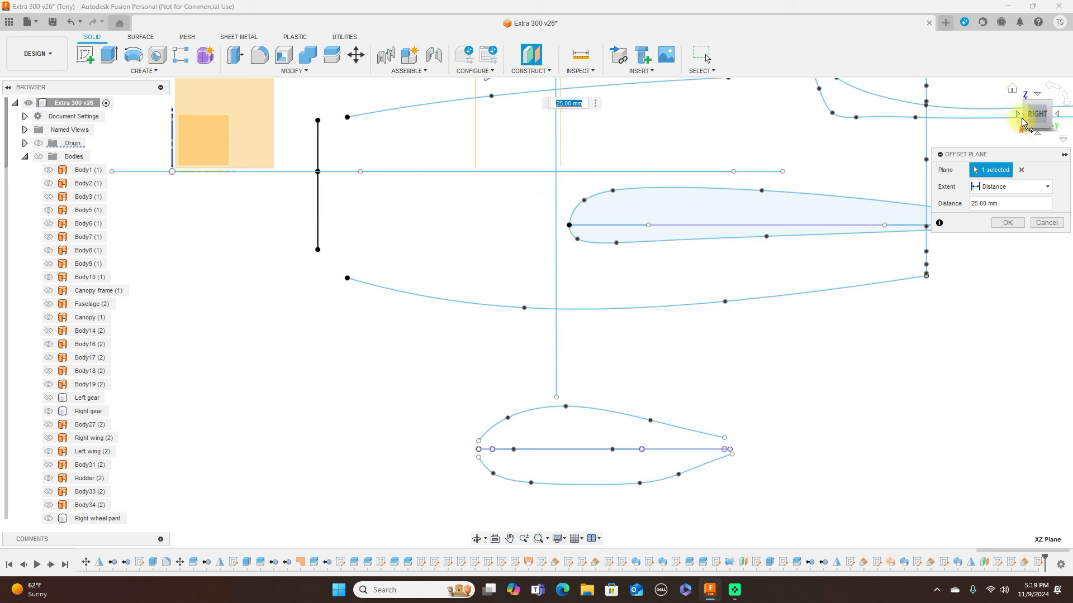
{"action": "left_click", "coordinate": [1054, 225]}
{"action": "scroll", "coordinate": [850, 292], "scroll_direction": "down", "scroll_amount": 4}
{"action": "middle_click_drag", "start_coordinate": [891, 347], "coordinate": [811, 278]}
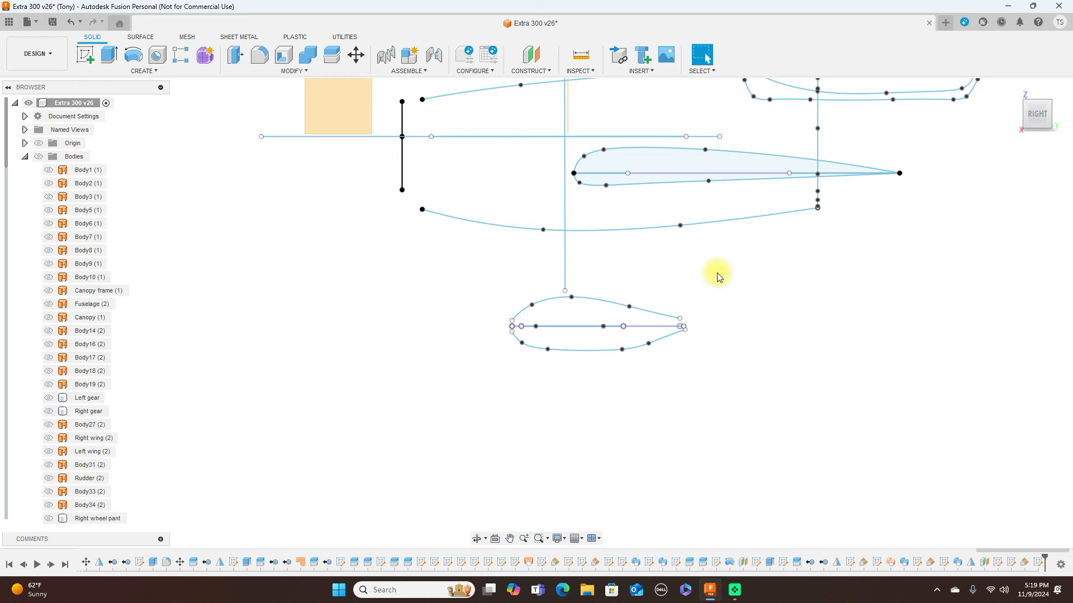
Start a new sketch on the construction plane parallel to the wheel pant's side-view outline.
{"action": "left_click", "coordinate": [332, 119]}
{"action": "left_click", "coordinate": [85, 54]}
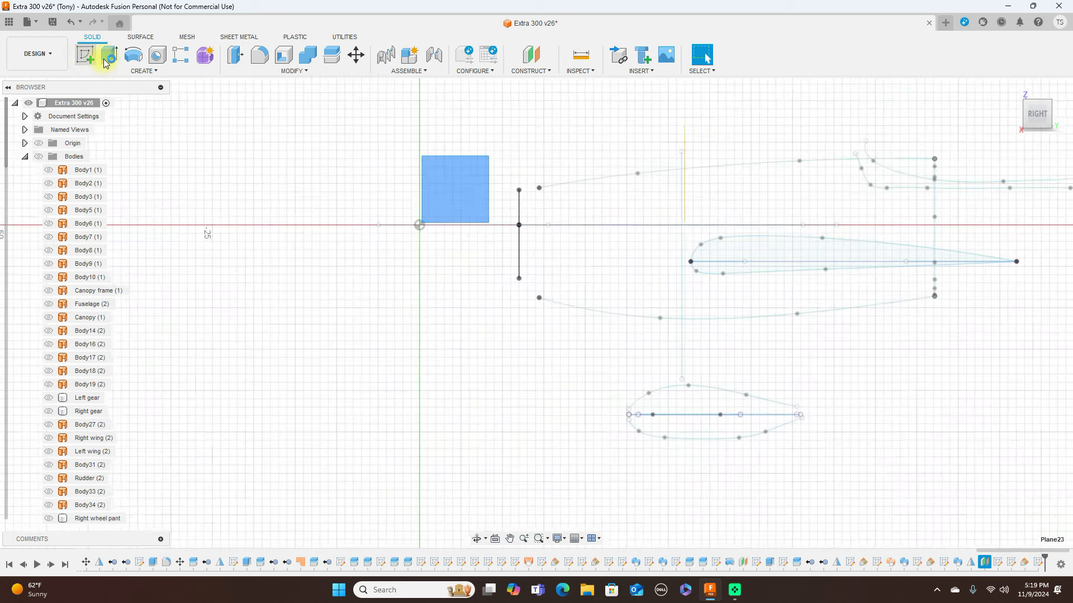
{"action": "middle_click_drag", "start_coordinate": [599, 438], "coordinate": [364, 182]}
{"action": "scroll", "coordinate": [668, 353], "scroll_direction": "up", "scroll_amount": 2}
{"action": "middle_click_drag", "start_coordinate": [669, 344], "coordinate": [704, 413]}
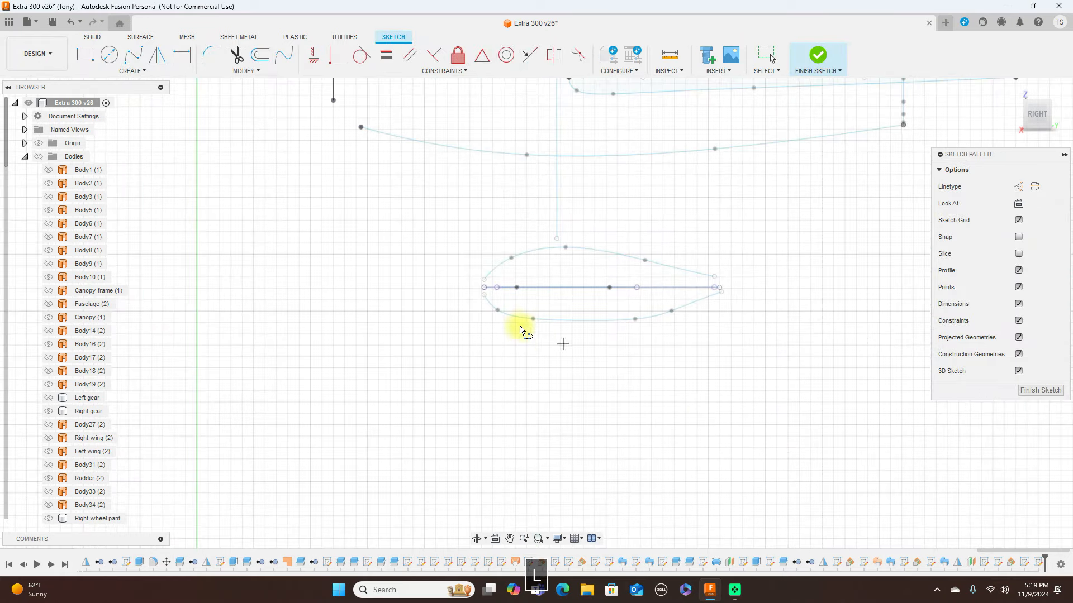
Draw a vertical line about 6.1 mm long just behind the wheel pant's nose, crossing its center line.
{"action": "scroll", "coordinate": [484, 257], "scroll_direction": "up", "scroll_amount": 2}
{"action": "scroll", "coordinate": [484, 257], "scroll_direction": "up", "scroll_amount": 2}
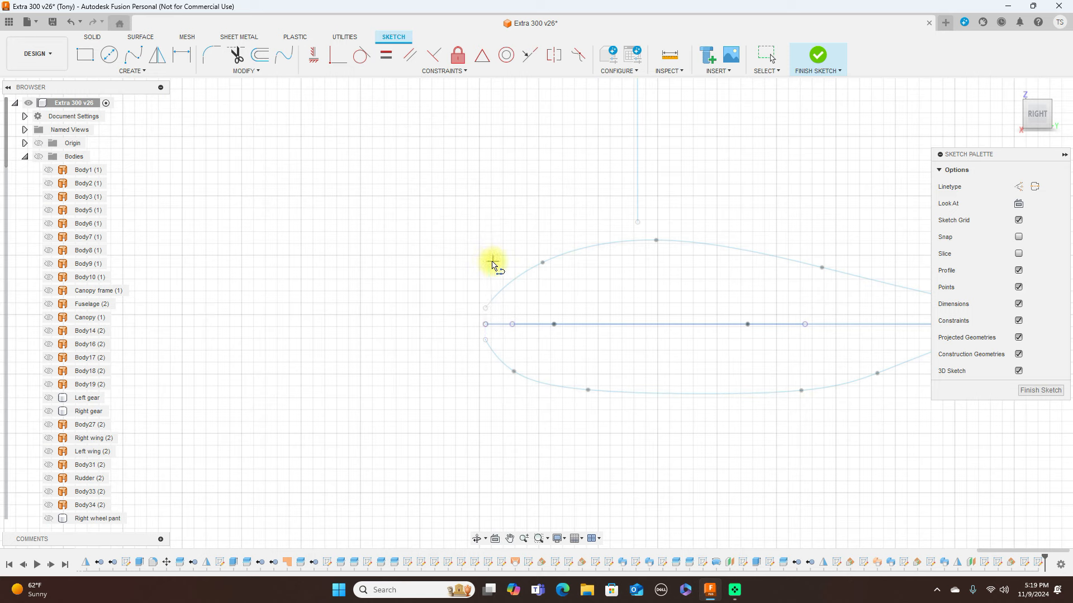
{"action": "left_click", "coordinate": [491, 261]}
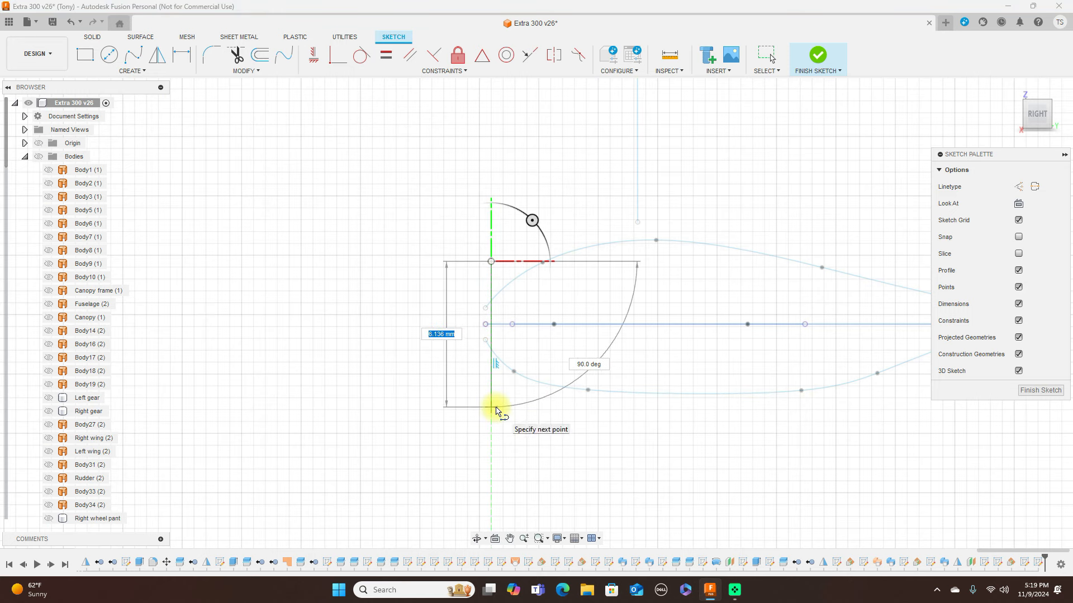
{"action": "left_click", "coordinate": [495, 407]}
{"action": "right_click", "coordinate": [494, 408]}
{"action": "left_click", "coordinate": [514, 410]}
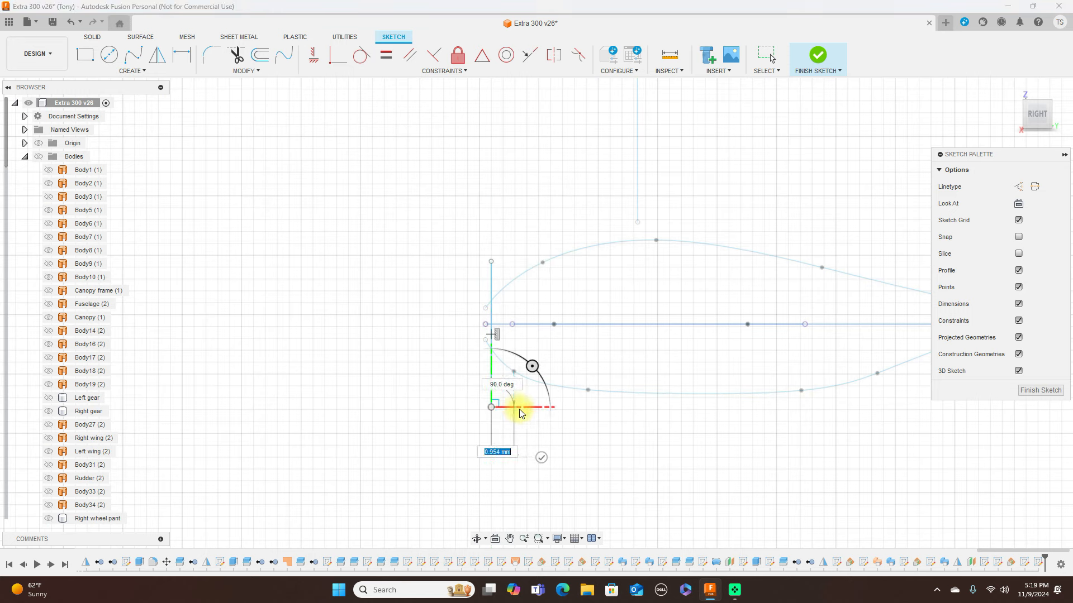
{"action": "scroll", "coordinate": [688, 459], "scroll_direction": "down", "scroll_amount": 1}
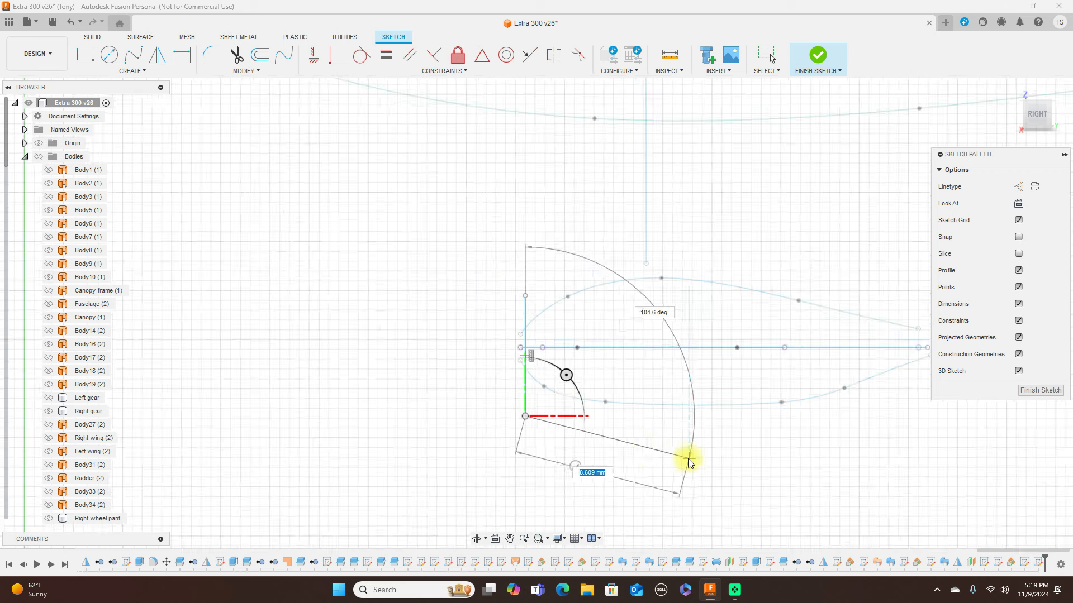
{"action": "right_click", "coordinate": [532, 421]}
{"action": "left_click", "coordinate": [559, 420]}
Draw a second vertical line about 12.1 mm long across the middle of the wheel pant outline.
{"action": "scroll", "coordinate": [689, 457], "scroll_direction": "down", "scroll_amount": 1}
{"action": "middle_click_drag", "start_coordinate": [721, 469], "coordinate": [630, 453]}
{"action": "key", "text": "l"}
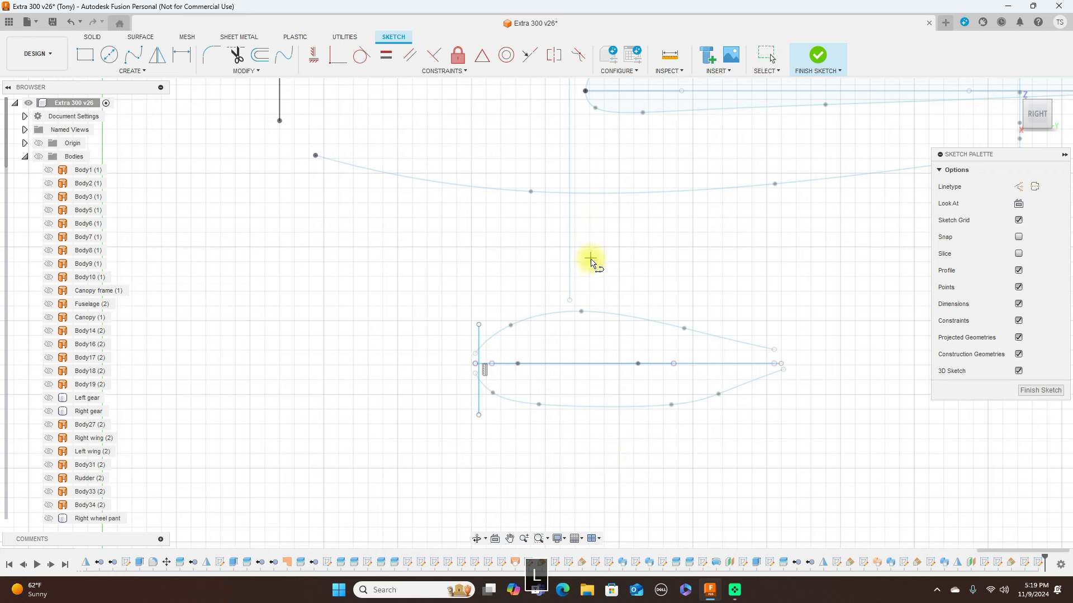
{"action": "left_click", "coordinate": [595, 277]}
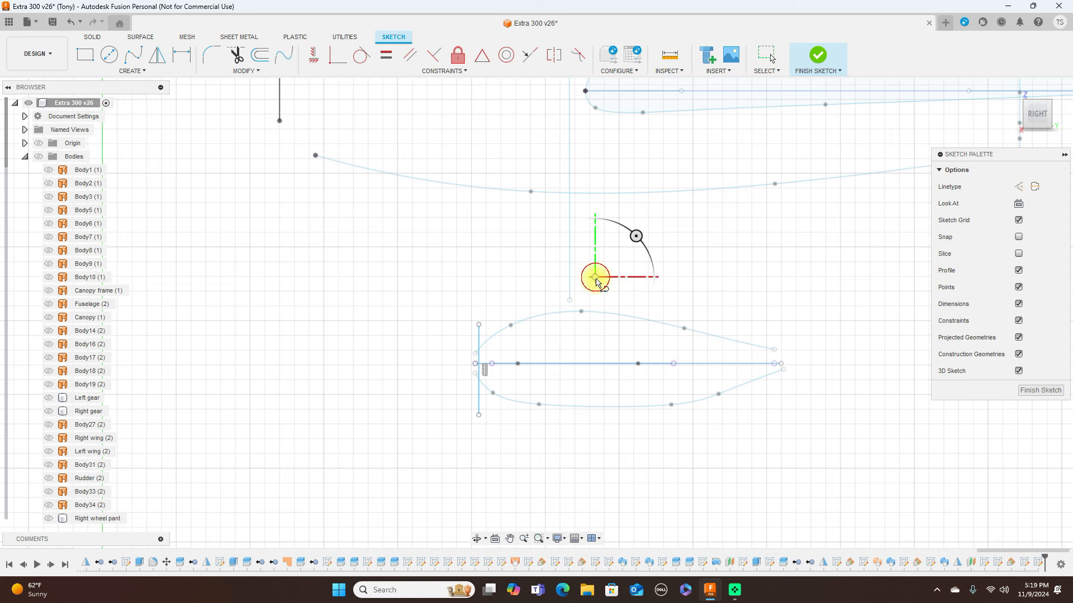
{"action": "left_click", "coordinate": [595, 455]}
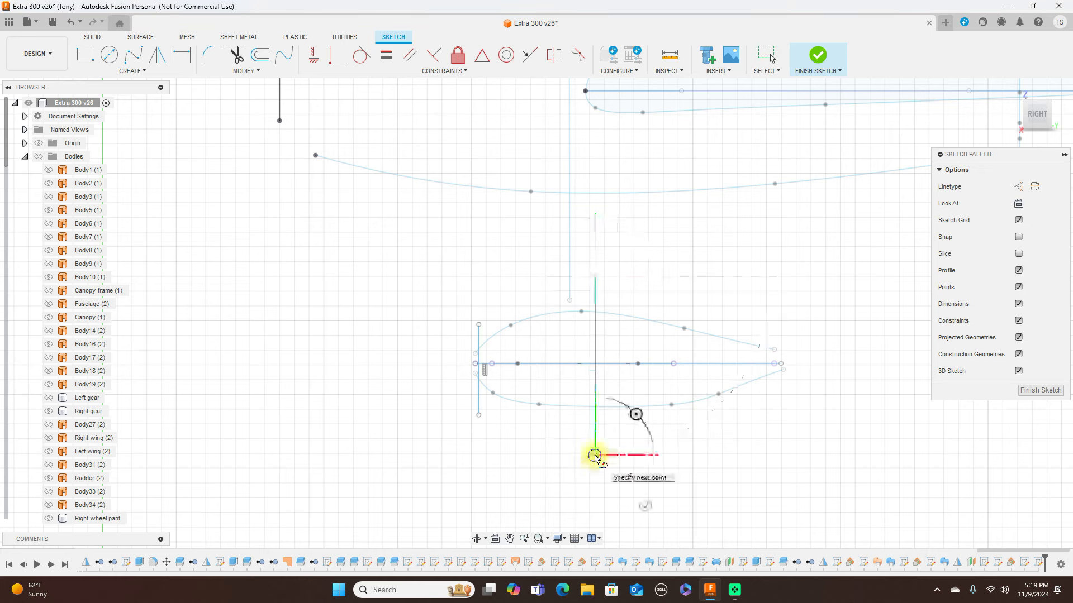
{"action": "right_click", "coordinate": [595, 456]}
{"action": "key", "text": "Escape"}
{"action": "key", "text": "Escape"}
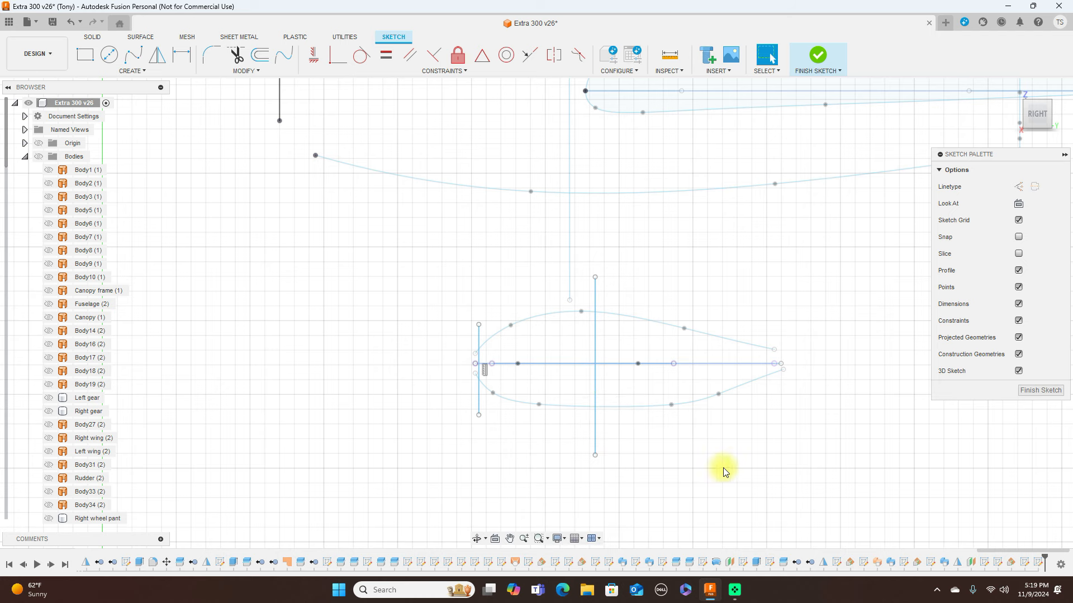
Draw a vertical line about 8.3 mm long near the wheel pant's tail, shift it slightly toward the tail end, and finish the sketch.
{"action": "key", "text": "l"}
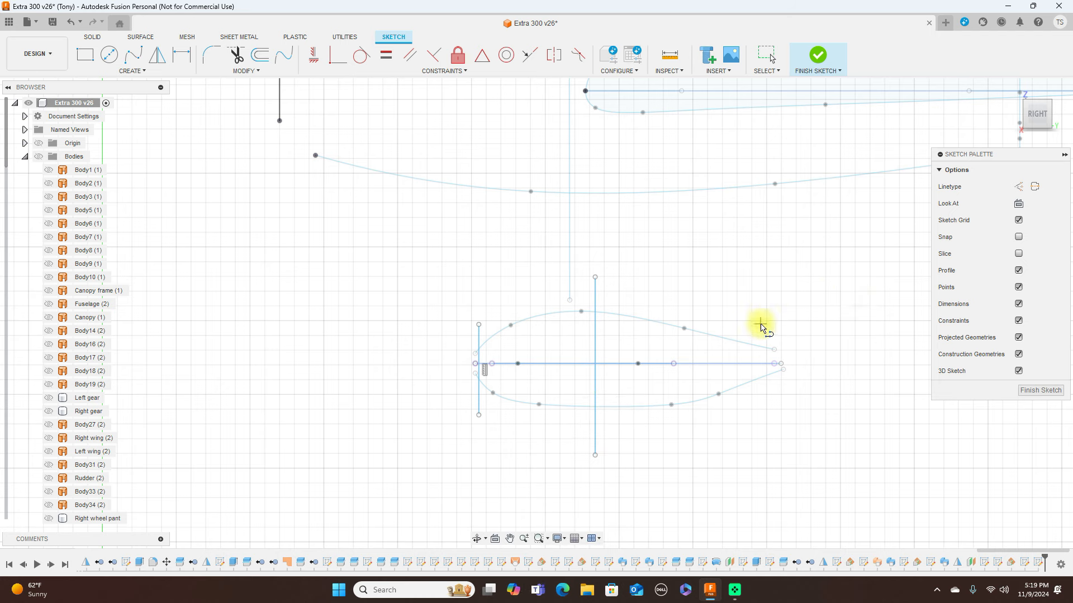
{"action": "left_click", "coordinate": [760, 325]}
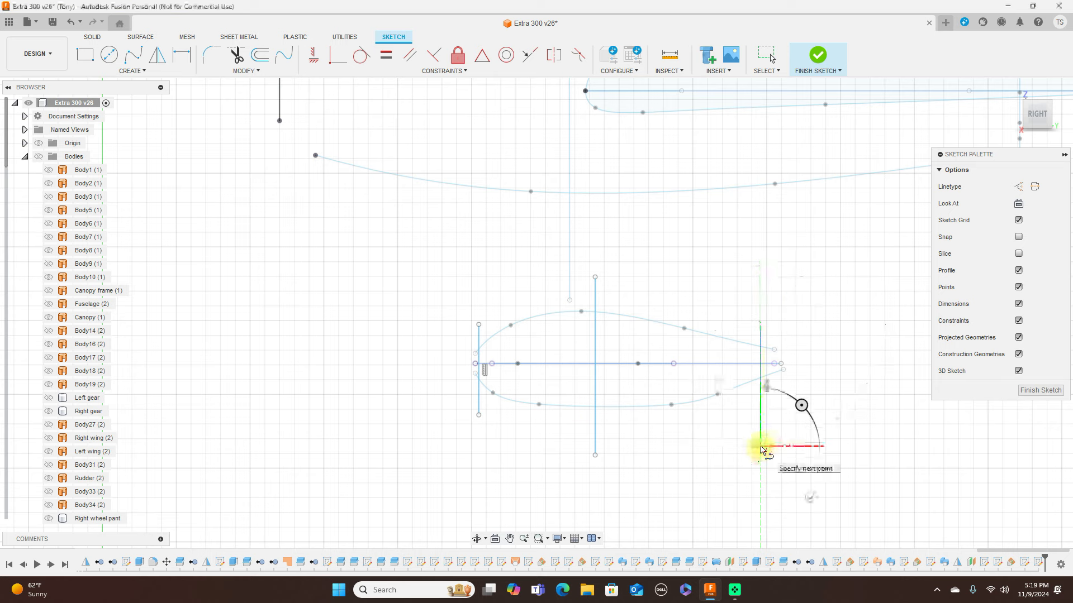
{"action": "right_click", "coordinate": [773, 449]}
{"action": "left_click", "coordinate": [800, 446]}
{"action": "scroll", "coordinate": [822, 411], "scroll_direction": "up", "scroll_amount": 2}
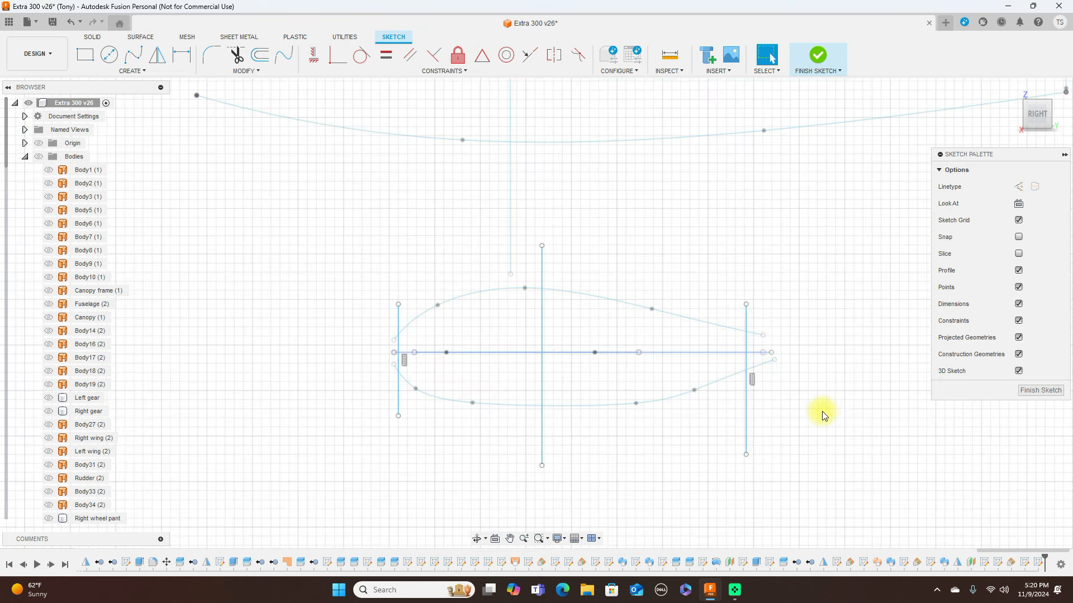
{"action": "left_click_drag", "start_coordinate": [749, 343], "coordinate": [759, 344]}
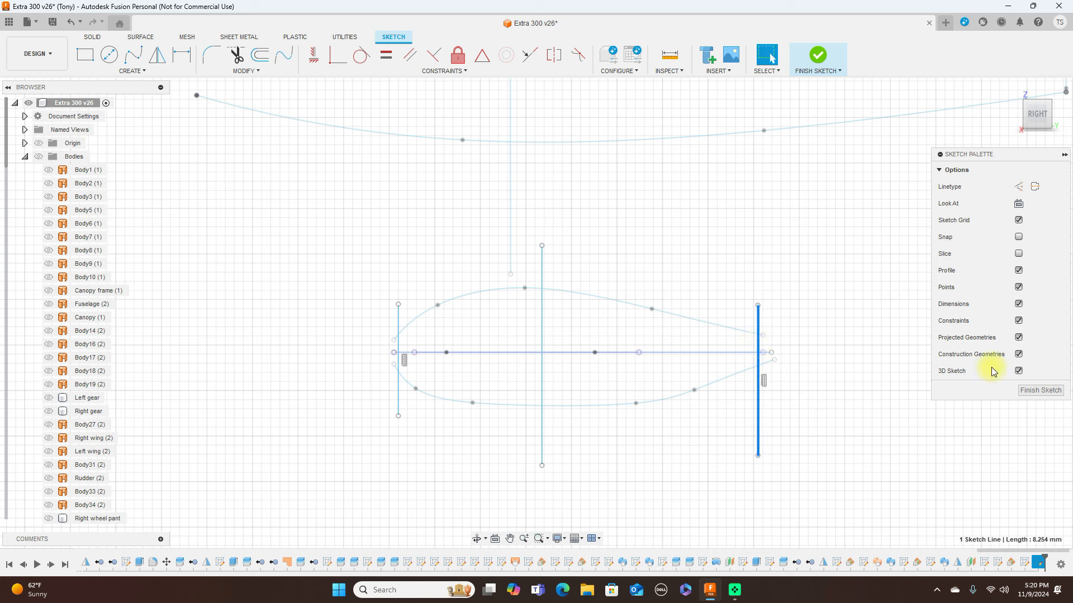
{"action": "left_click", "coordinate": [1040, 390]}
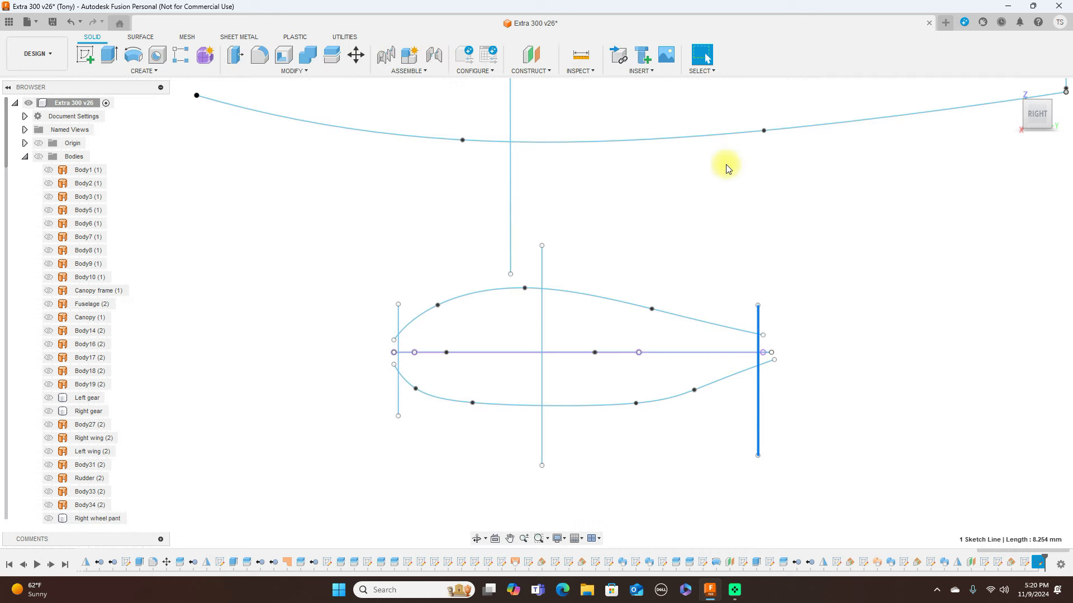
{"action": "left_click", "coordinate": [550, 74]}
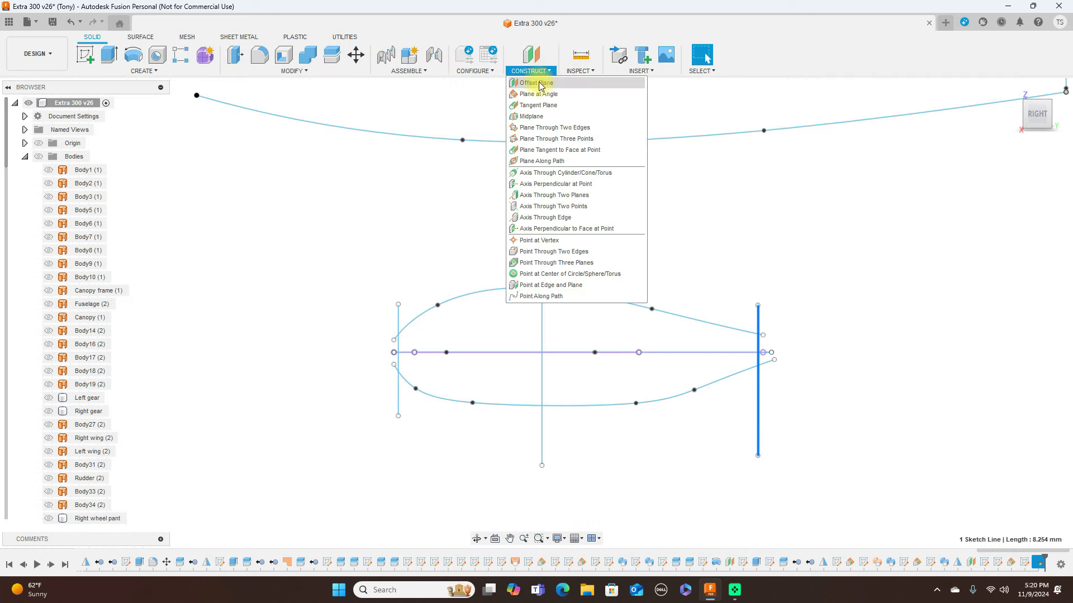
{"action": "left_click", "coordinate": [546, 83]}
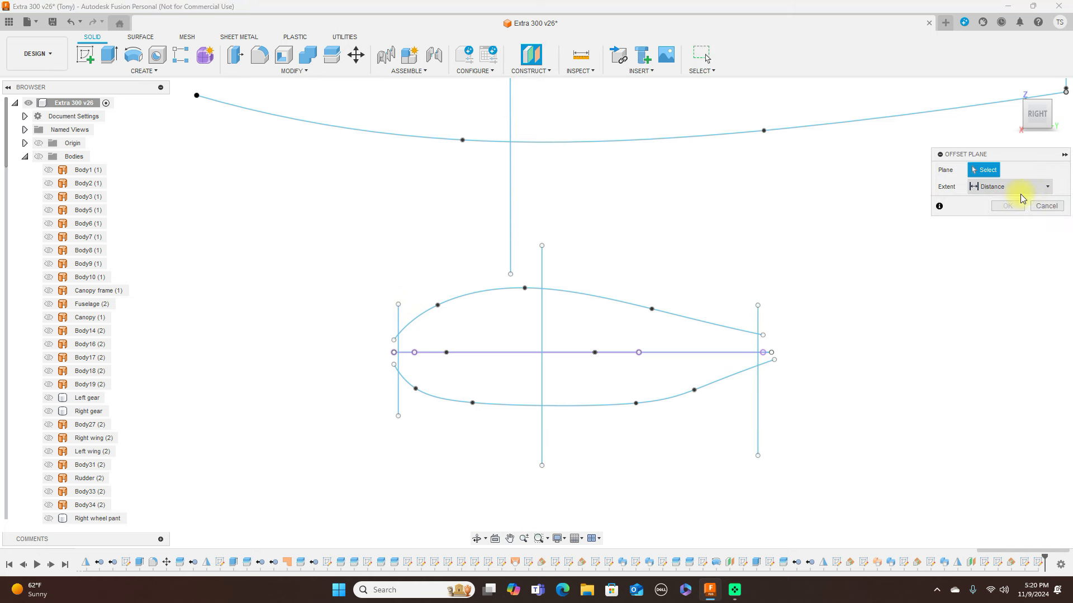
{"action": "left_click", "coordinate": [1038, 206]}
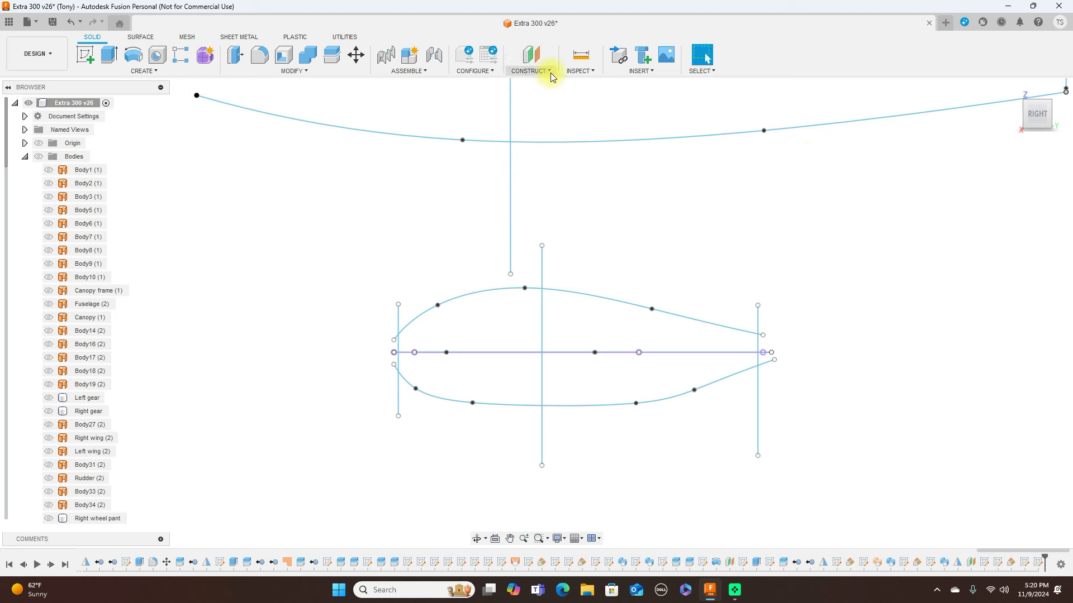
Create a construction plane at an angle of 0° through the vertical line at the wheel pant's nose.
{"action": "left_click", "coordinate": [551, 71]}
{"action": "left_click", "coordinate": [536, 94]}
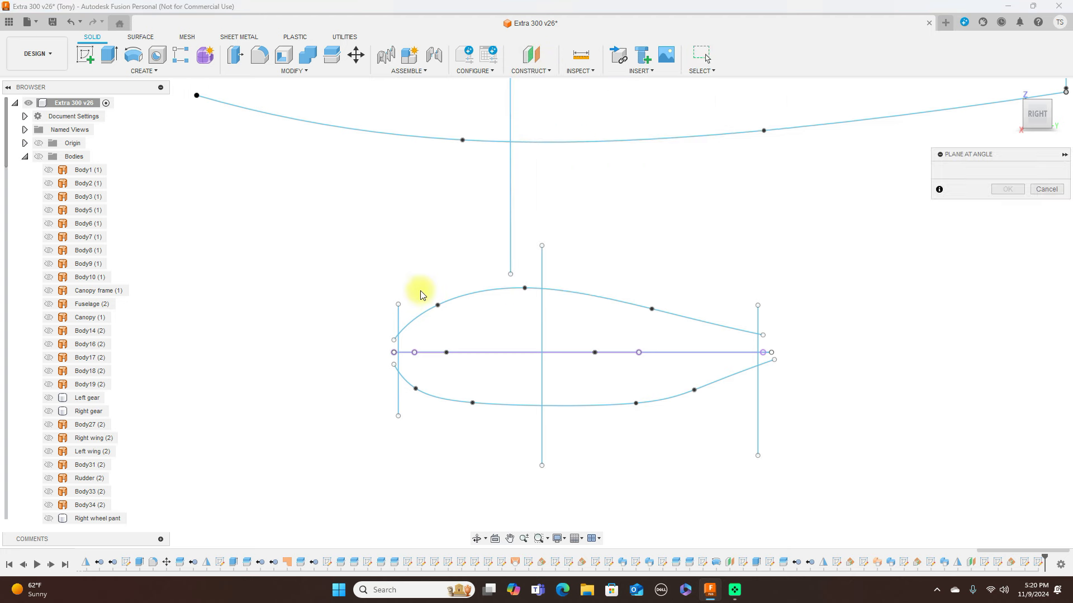
{"action": "left_click", "coordinate": [398, 323]}
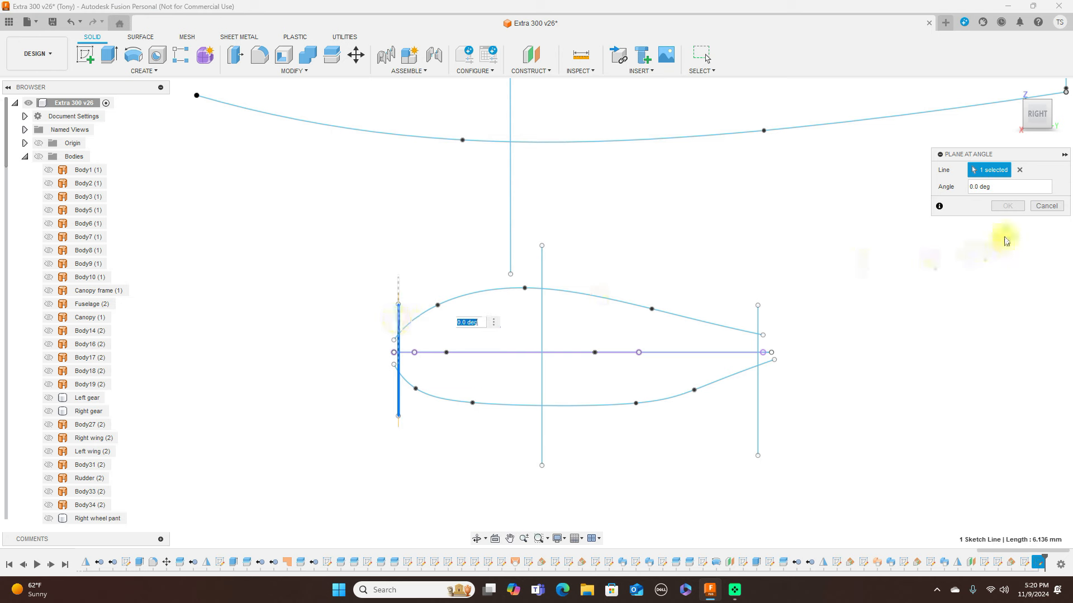
{"action": "scroll", "coordinate": [41, 379], "scroll_direction": "down", "scroll_amount": 10}
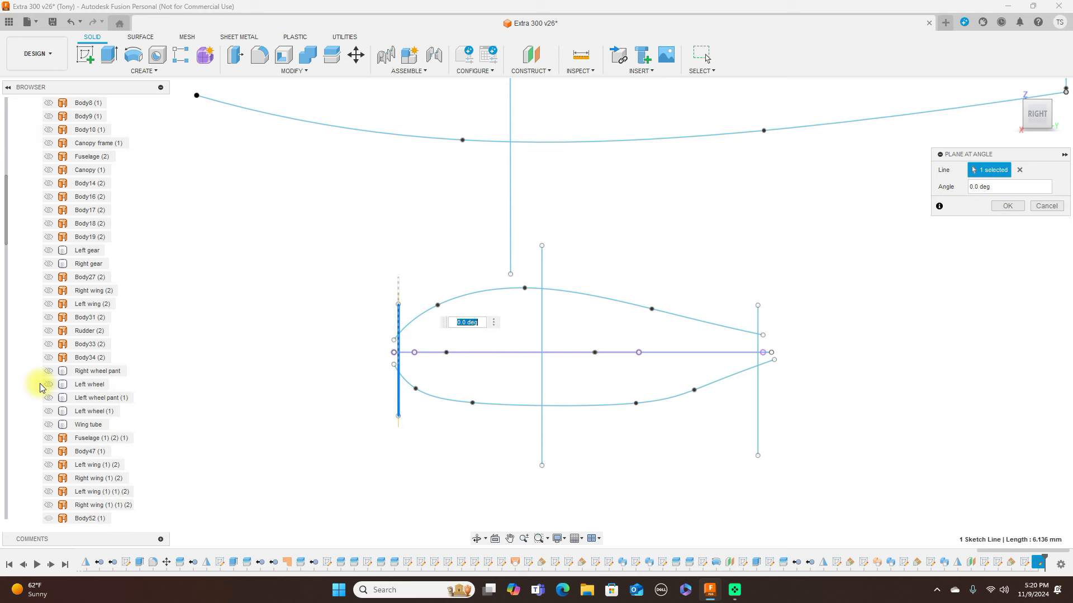
{"action": "scroll", "coordinate": [40, 380], "scroll_direction": "down", "scroll_amount": 8}
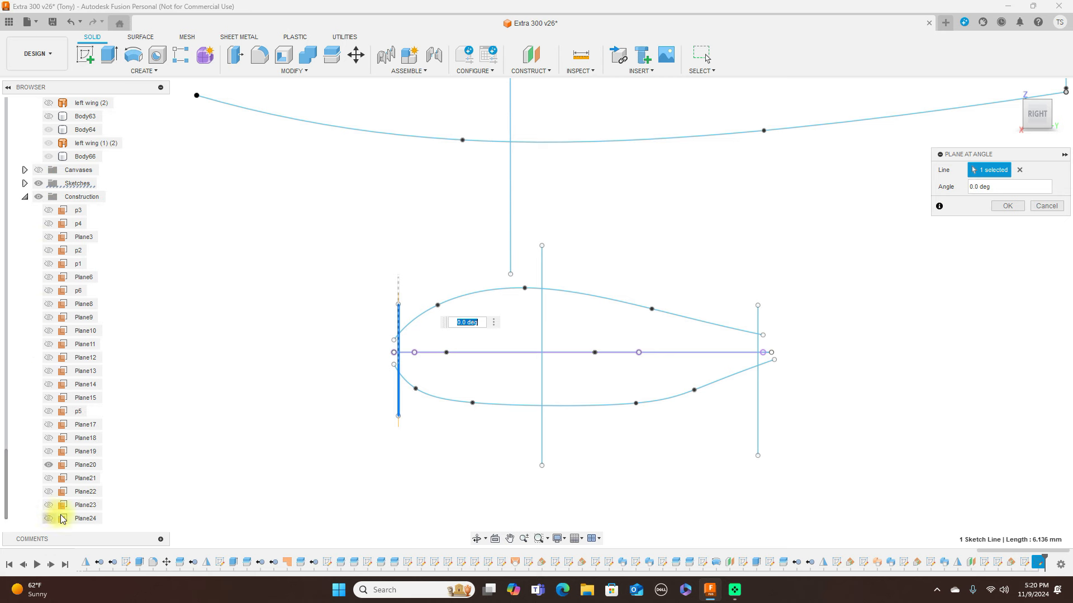
{"action": "left_click", "coordinate": [1004, 207]}
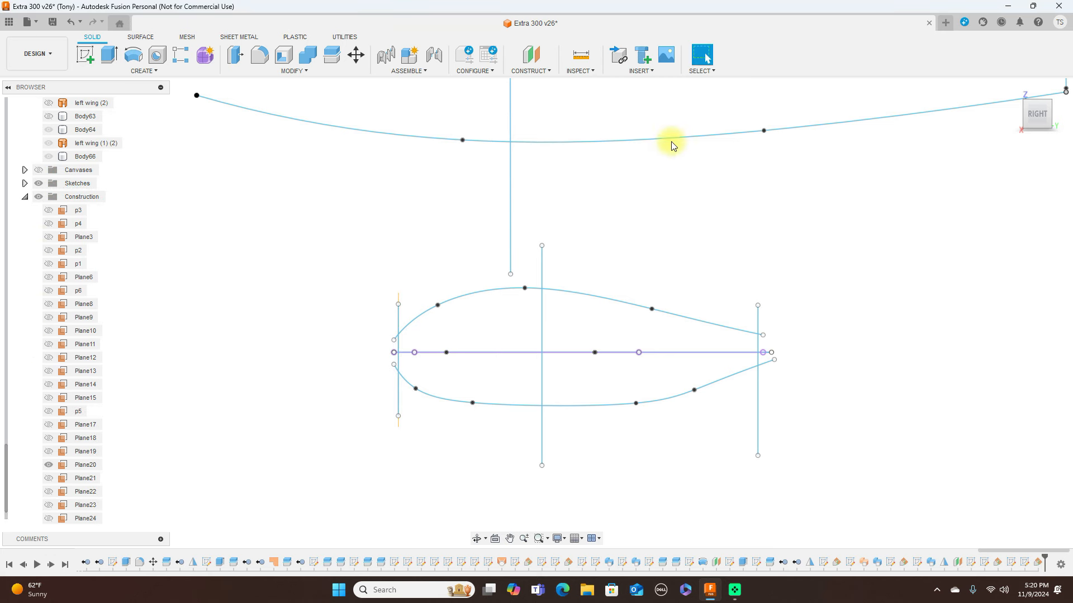
Create another plane at an angle of 0° through the vertical line across the middle of the wheel pant.
{"action": "left_click", "coordinate": [547, 71]}
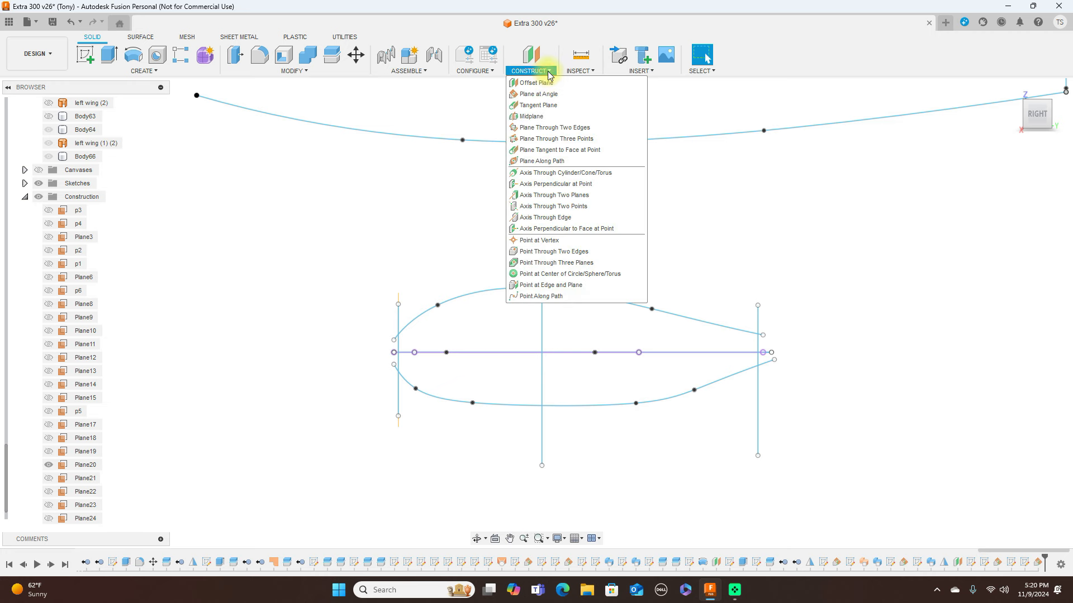
{"action": "left_click", "coordinate": [553, 98]}
{"action": "left_click", "coordinate": [545, 308]}
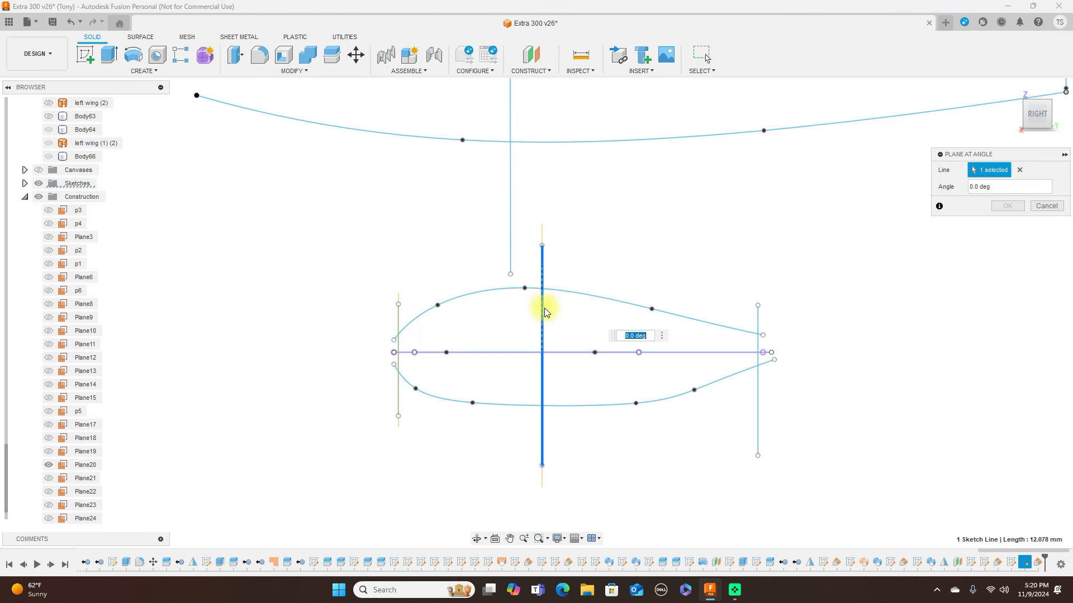
{"action": "left_click", "coordinate": [1008, 206]}
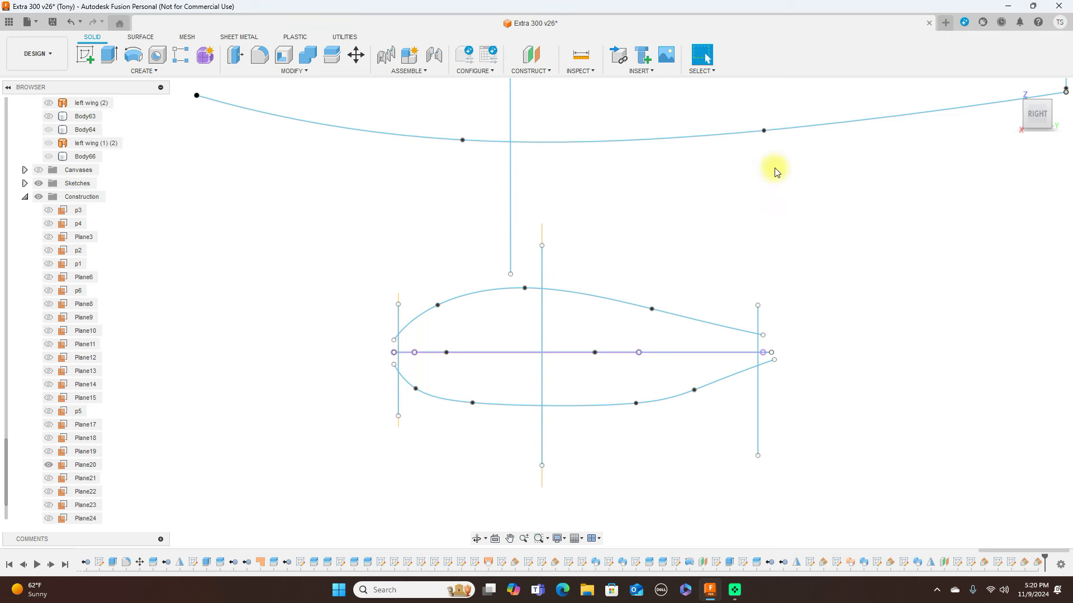
Create a third plane at an angle of 0° through the vertical line near the wheel pant's tail.
{"action": "left_click", "coordinate": [550, 73]}
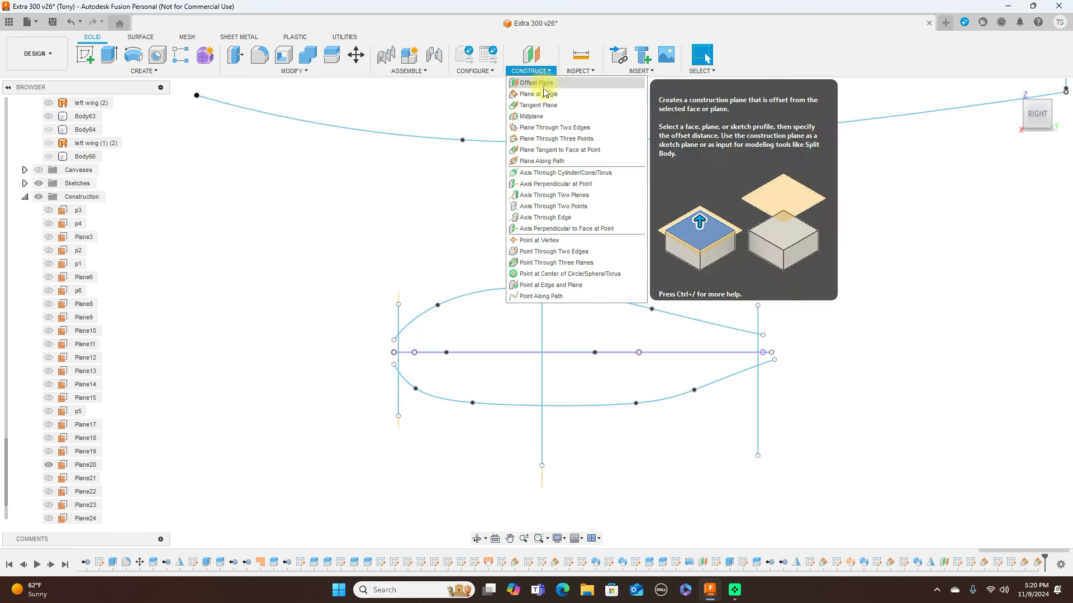
{"action": "left_click", "coordinate": [545, 94]}
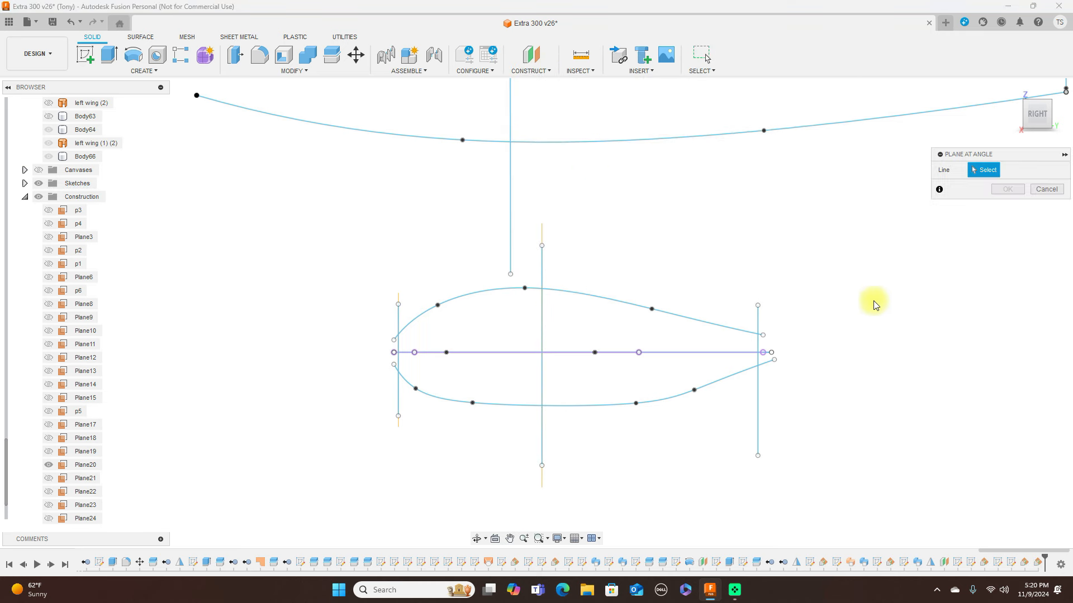
{"action": "left_click", "coordinate": [758, 396]}
{"action": "left_click", "coordinate": [1000, 208]}
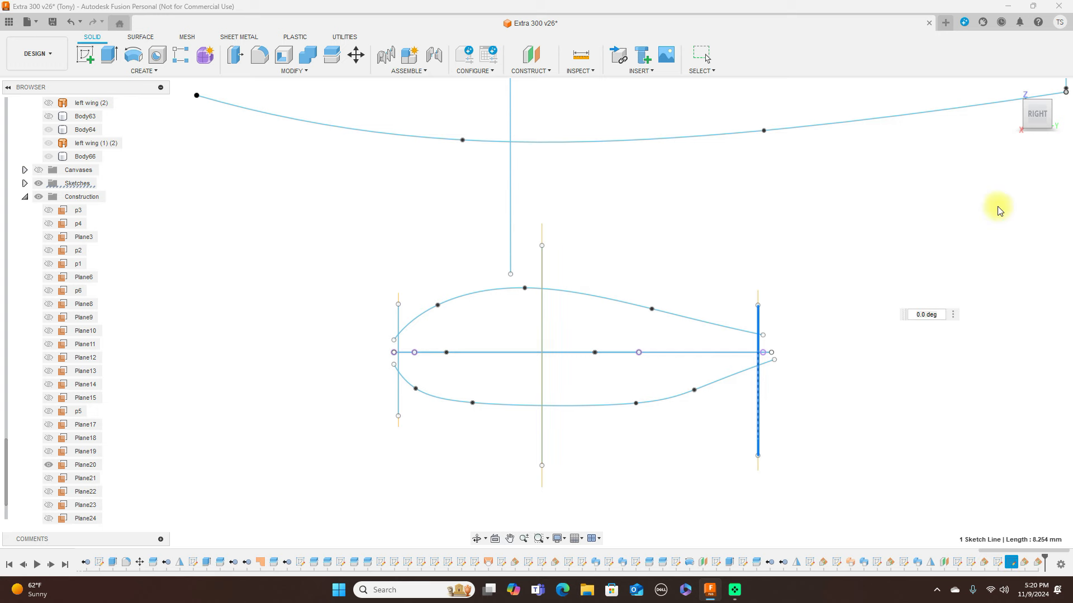
Start a sketch on the nose construction plane and hide the middle and tail planes.
{"action": "mouse_move", "coordinate": [1030, 109]}
{"action": "left_mouse_down"}
{"action": "mouse_move", "coordinate": [1060, 125]}
{"action": "mouse_move", "coordinate": [12, 133]}
{"action": "left_mouse_up"}
{"action": "left_click", "coordinate": [402, 328]}
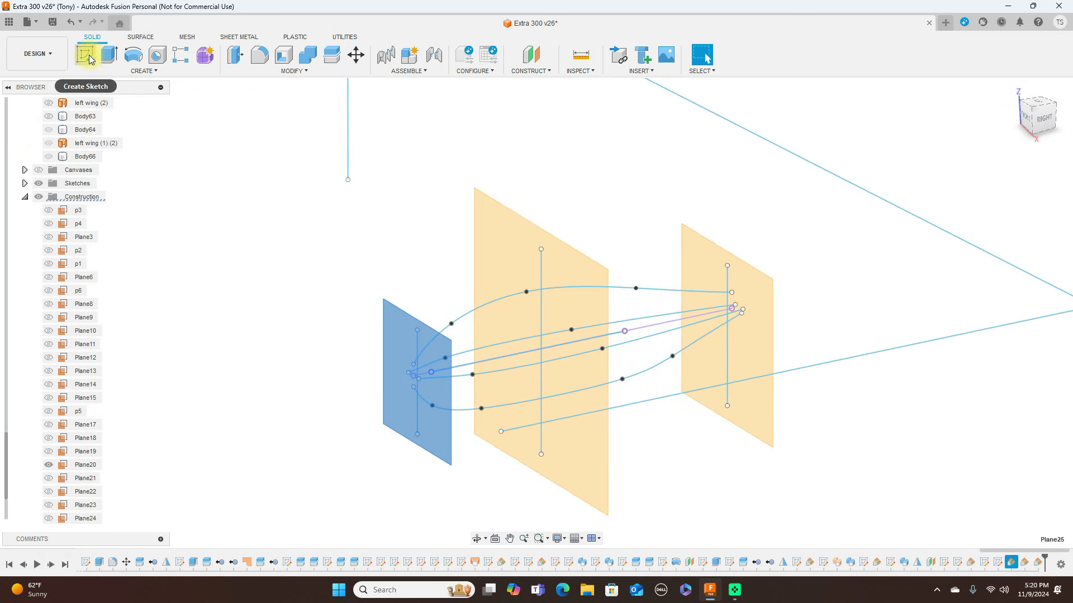
{"action": "left_click", "coordinate": [88, 55]}
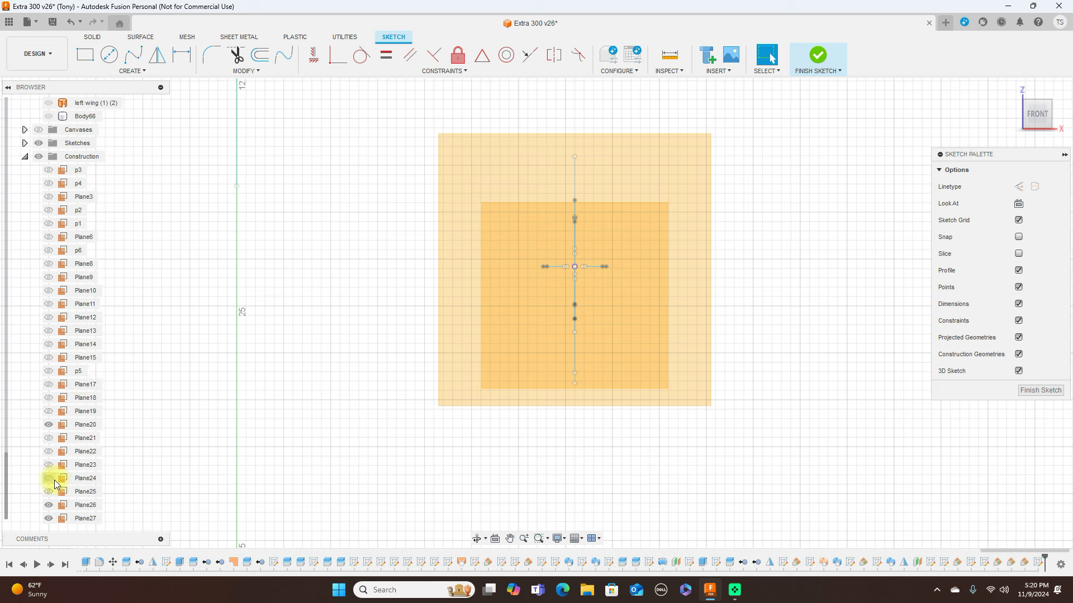
{"action": "left_click", "coordinate": [50, 506]}
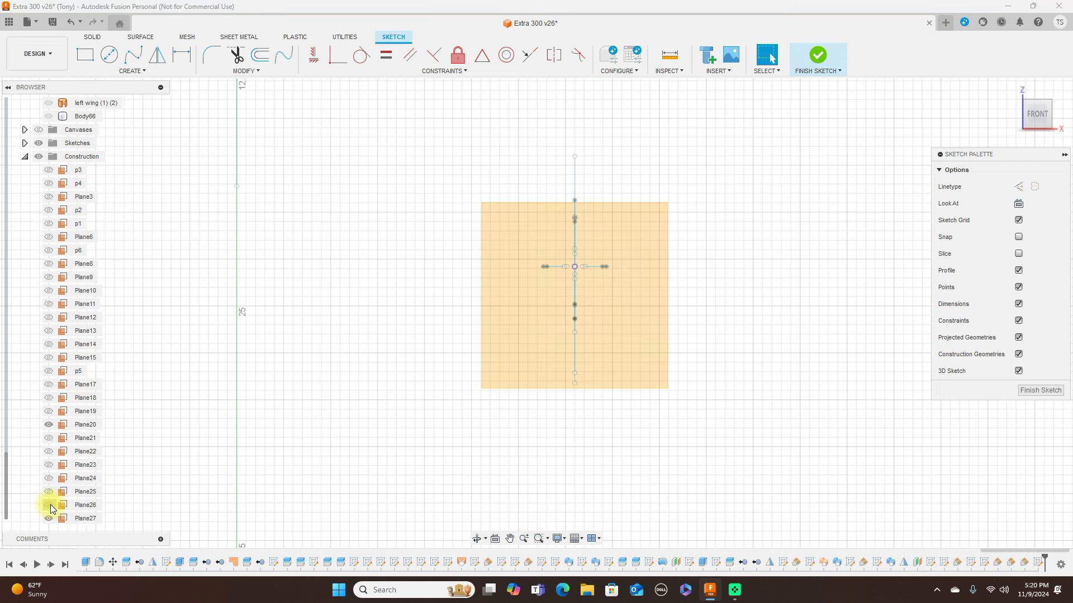
{"action": "left_click", "coordinate": [49, 518]}
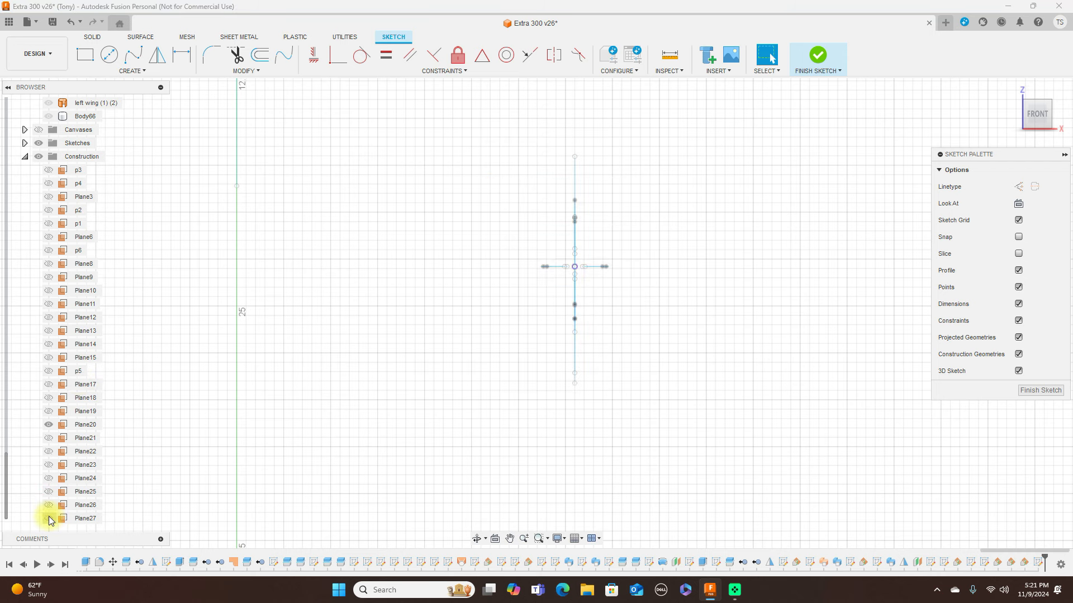
Intersect the wheel pant's four outline splines with the nose sketch plane using the Intersect projection.
{"action": "mouse_move", "coordinate": [1063, 132]}
{"action": "mouse_move", "coordinate": [1049, 107]}
{"action": "left_mouse_down"}
{"action": "mouse_move", "coordinate": [1004, 119]}
{"action": "mouse_move", "coordinate": [892, 107]}
{"action": "left_mouse_up"}
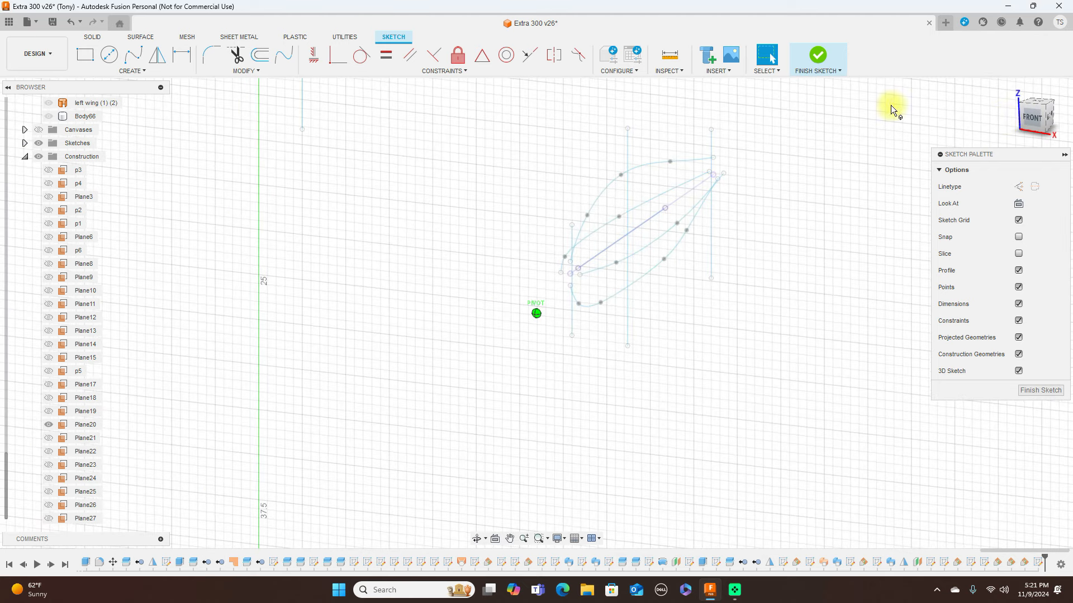
{"action": "left_click", "coordinate": [155, 72]}
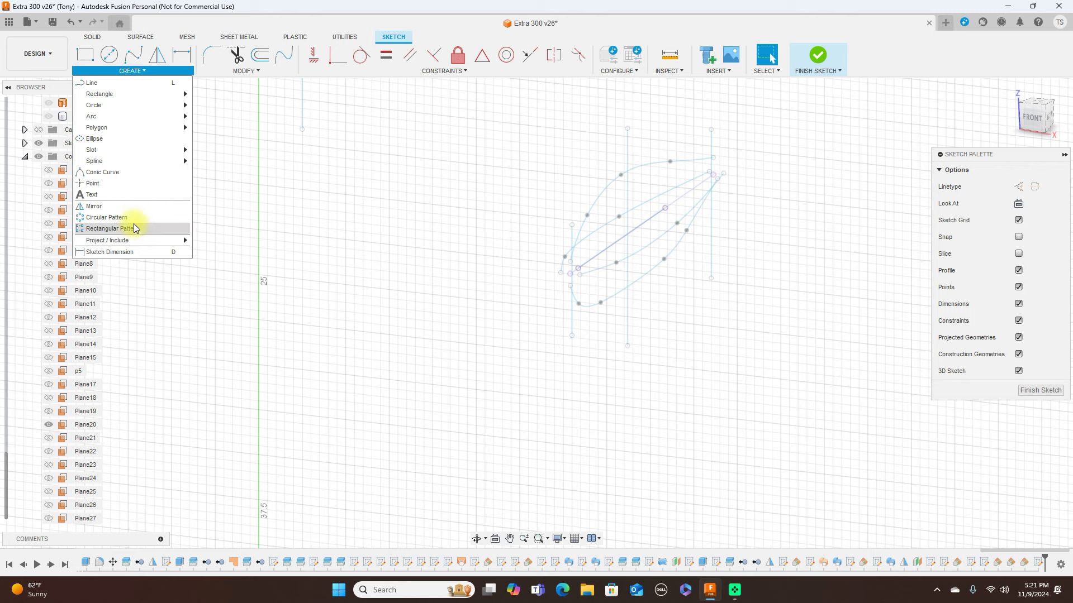
{"action": "mouse_move", "coordinate": [133, 240]}
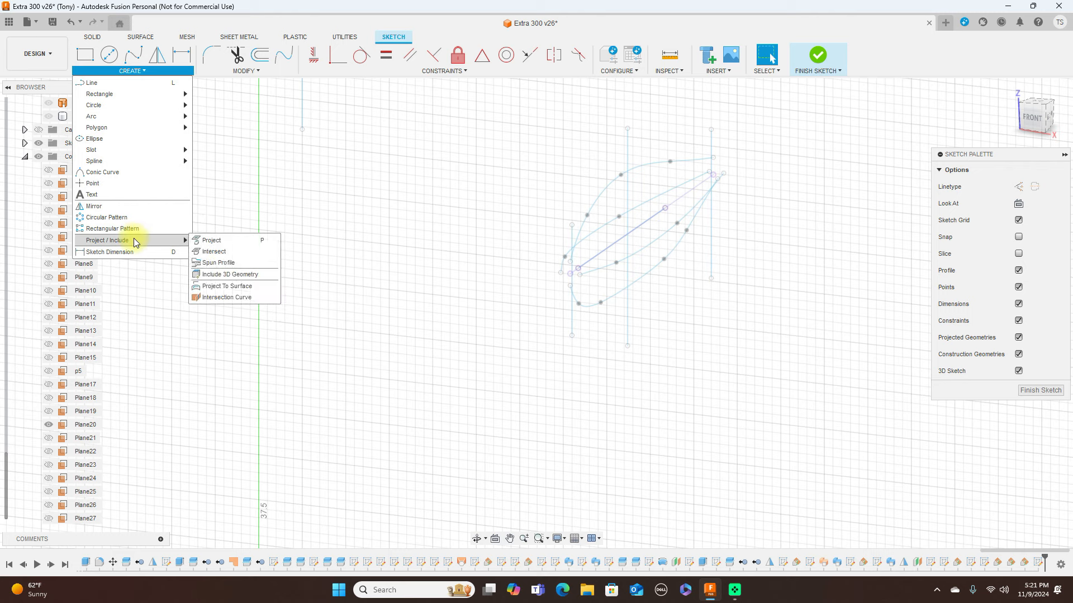
{"action": "left_click", "coordinate": [213, 252]}
{"action": "left_click", "coordinate": [618, 195]}
{"action": "left_click", "coordinate": [638, 248]}
{"action": "left_click", "coordinate": [640, 276]}
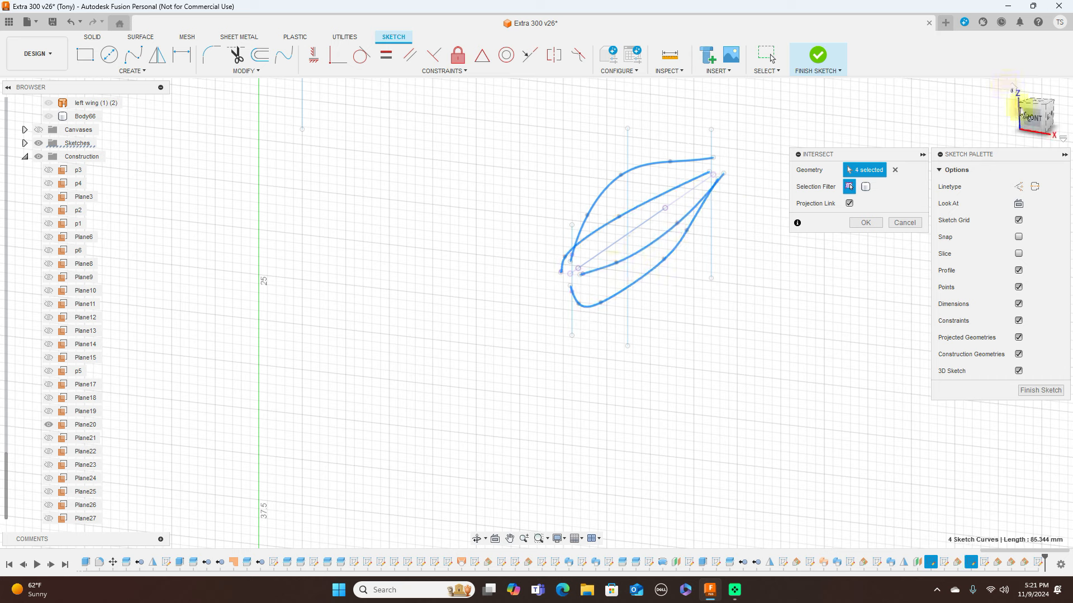
{"action": "left_click", "coordinate": [867, 222]}
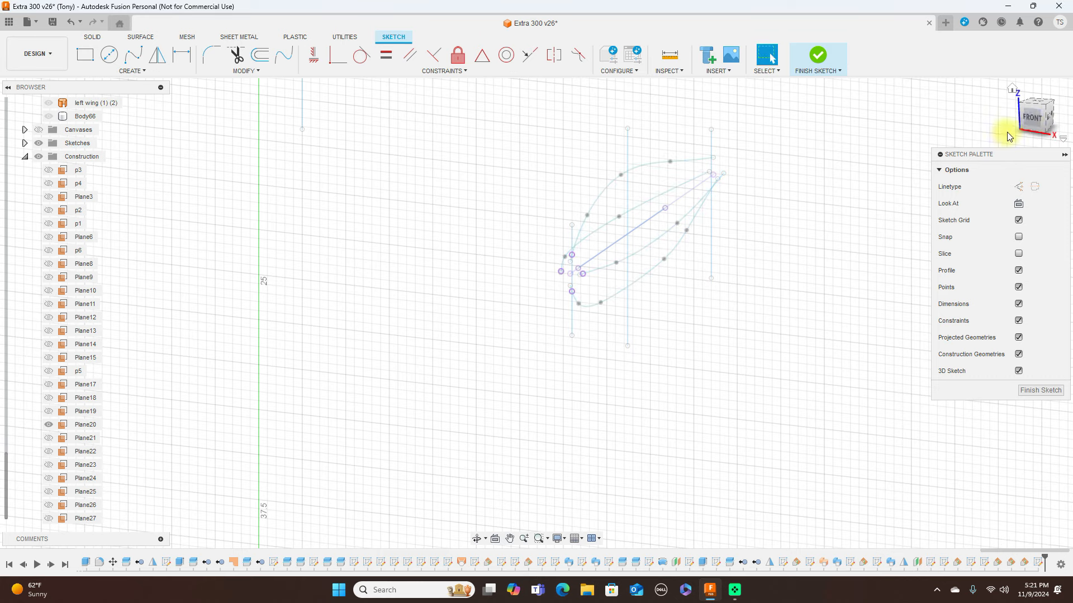
Draw a closed fit point spline through the four intersection points at the nose and finish the sketch.
{"action": "left_click", "coordinate": [1032, 124]}
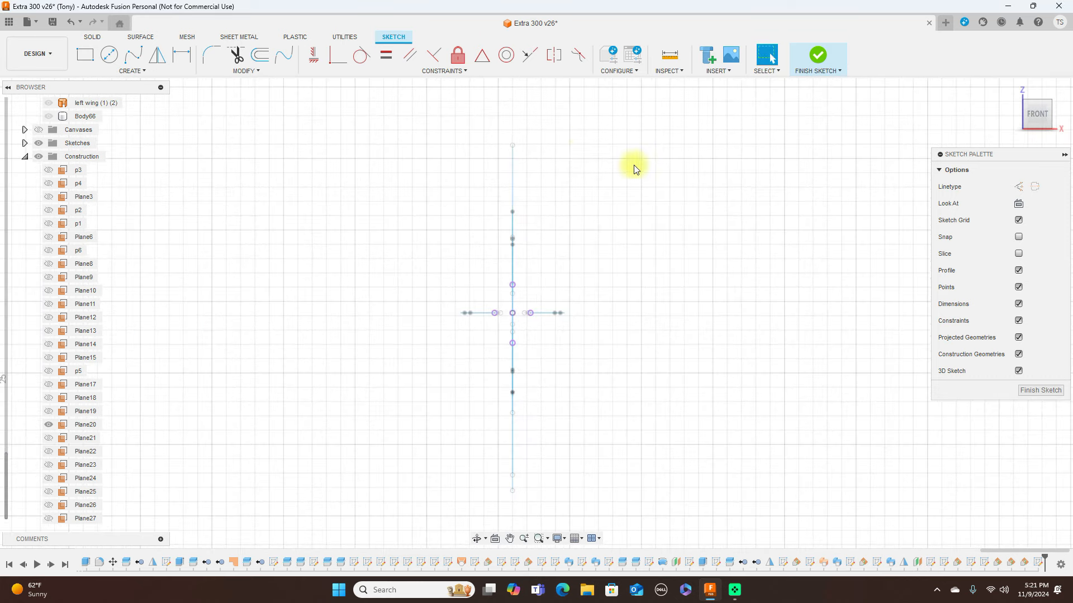
{"action": "left_click", "coordinate": [133, 54]}
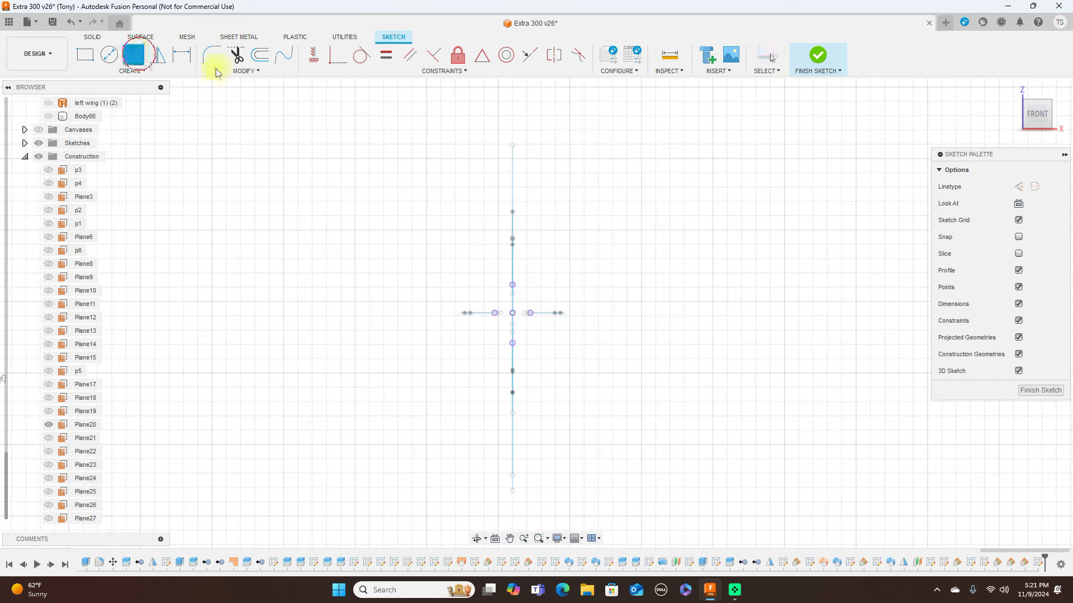
{"action": "left_click", "coordinate": [512, 285]}
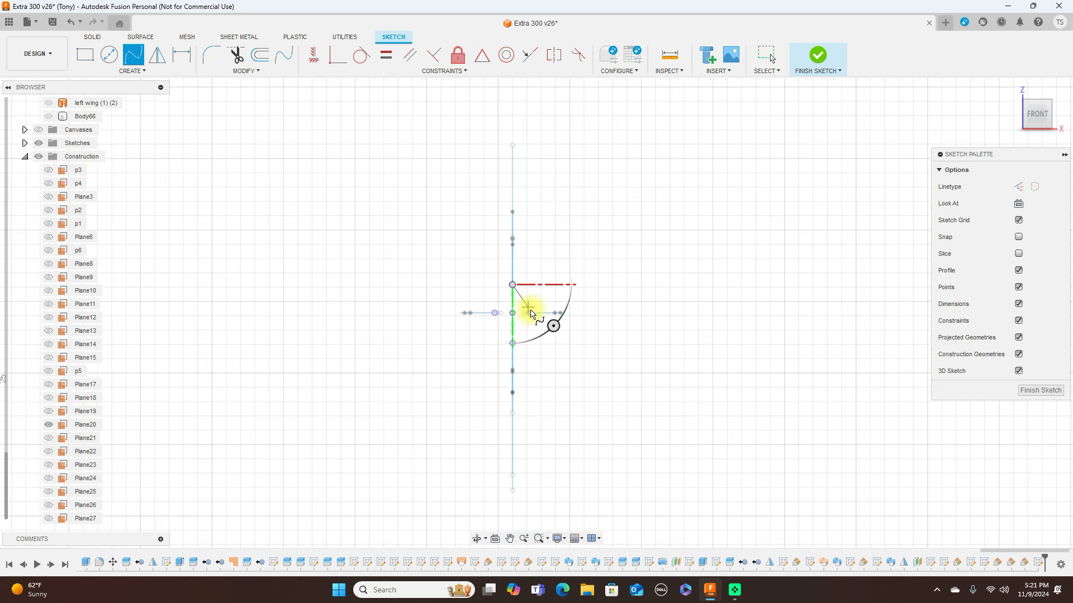
{"action": "left_click", "coordinate": [530, 312]}
{"action": "left_click", "coordinate": [513, 343]}
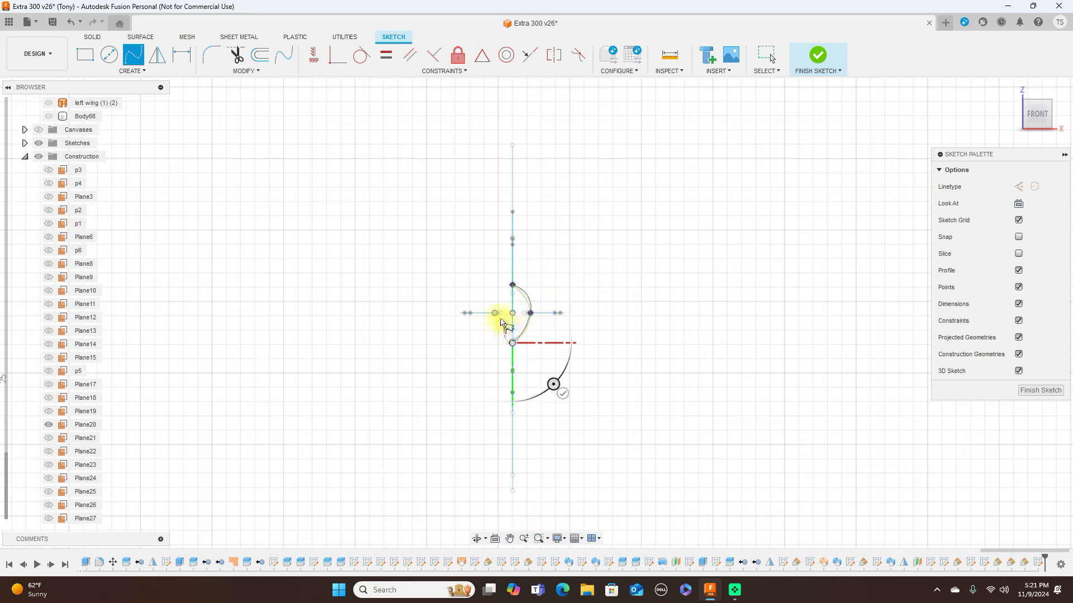
{"action": "left_click", "coordinate": [495, 314]}
{"action": "left_click", "coordinate": [512, 285]}
{"action": "right_click", "coordinate": [511, 283]}
{"action": "left_click", "coordinate": [539, 282]}
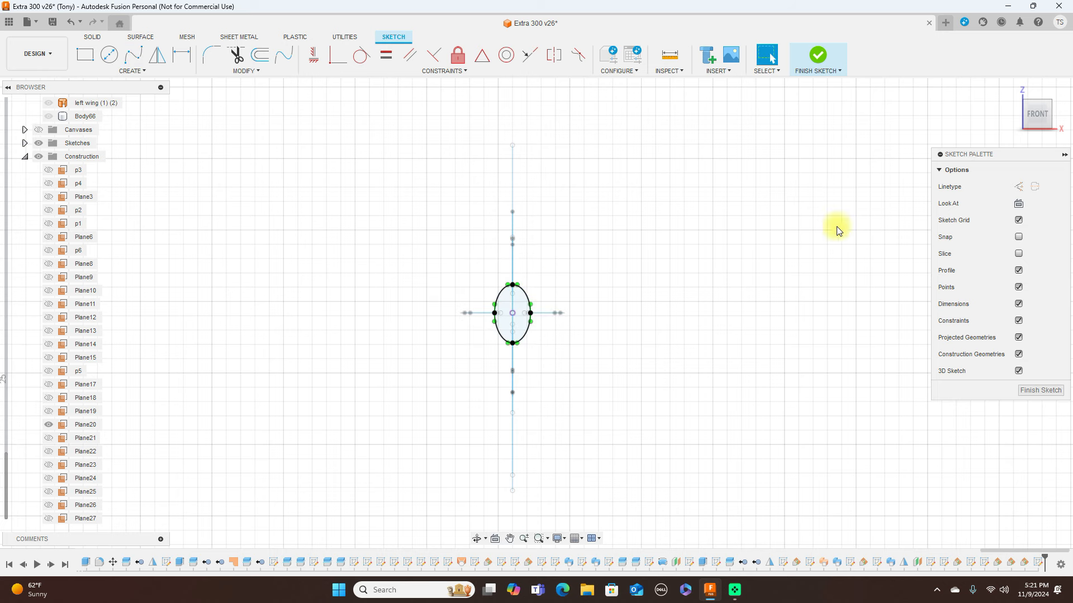
{"action": "left_click", "coordinate": [819, 58]}
Show only the middle wheel pant plane out of the three section planes and start a sketch on it.
{"action": "left_click", "coordinate": [1058, 117]}
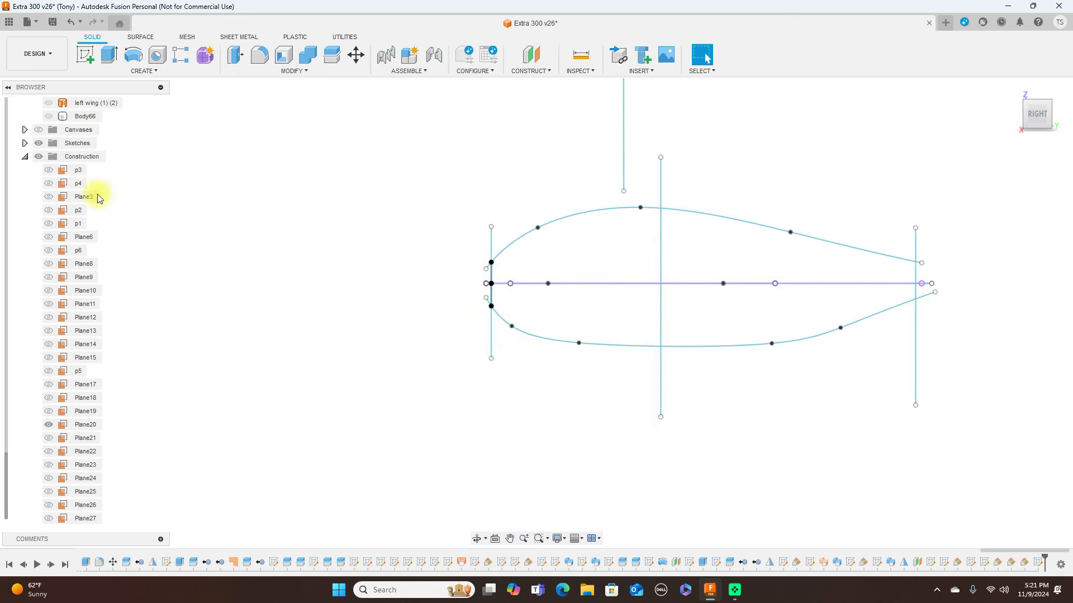
{"action": "left_click", "coordinate": [50, 520]}
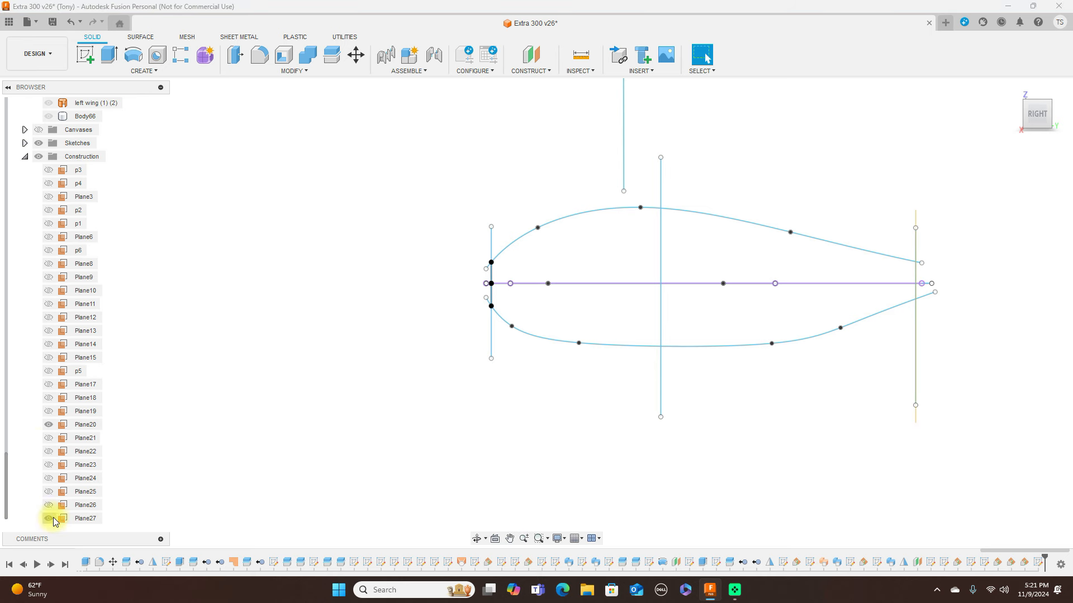
{"action": "left_click", "coordinate": [49, 506]}
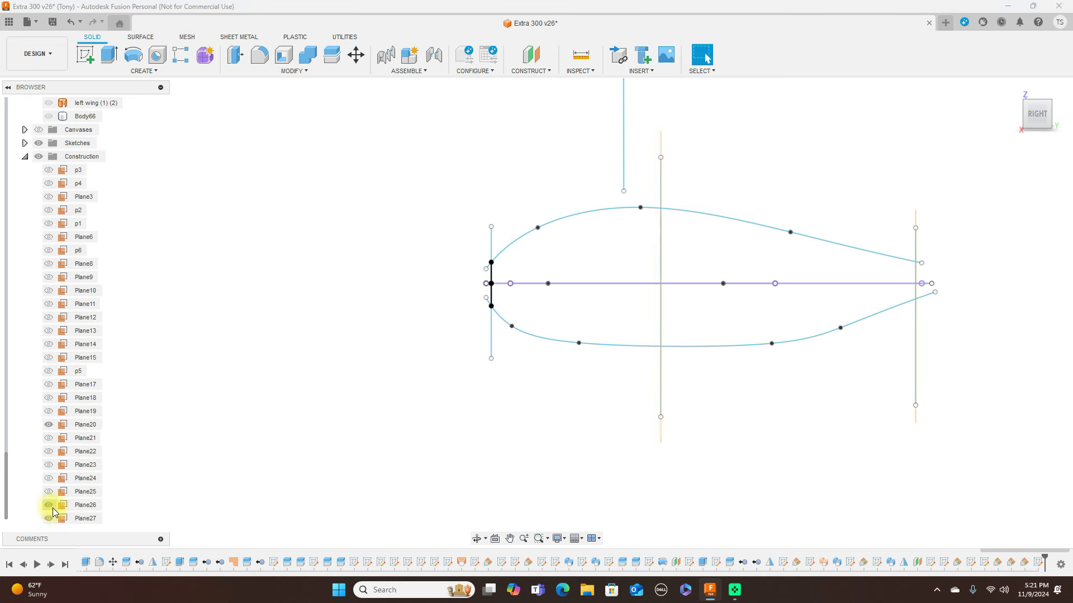
{"action": "left_click", "coordinate": [50, 493]}
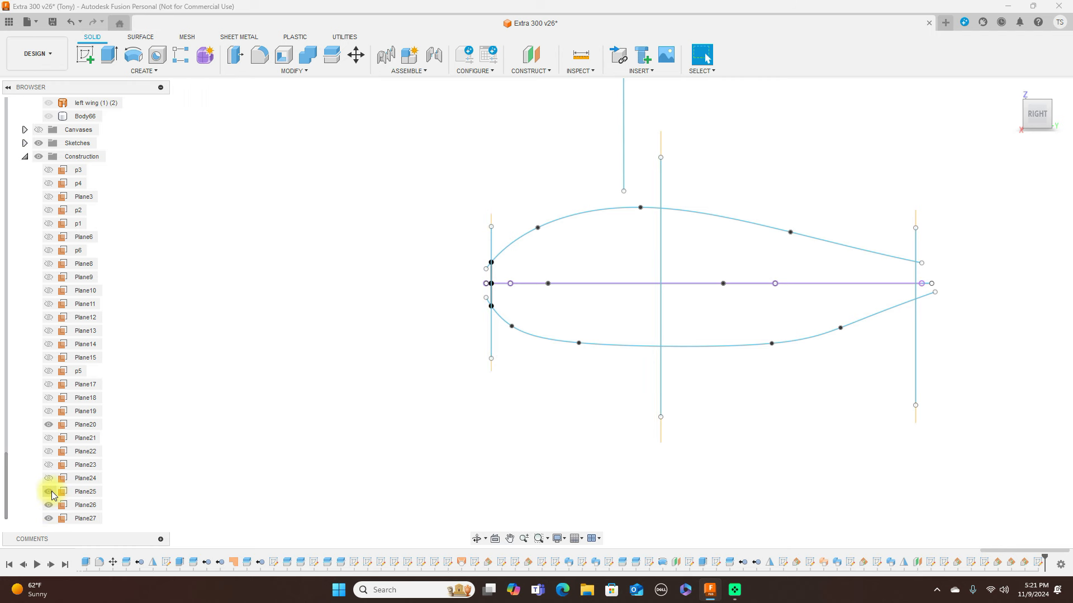
{"action": "left_click", "coordinate": [48, 519]}
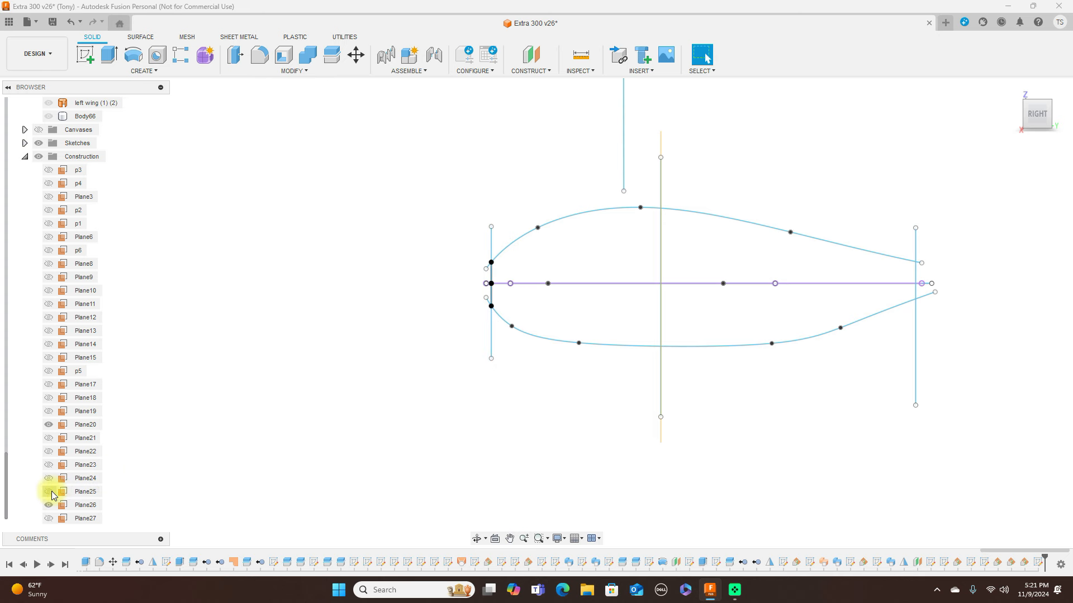
{"action": "left_click_drag", "start_coordinate": [1025, 114], "coordinate": [1072, 134]}
{"action": "left_click", "coordinate": [687, 163]}
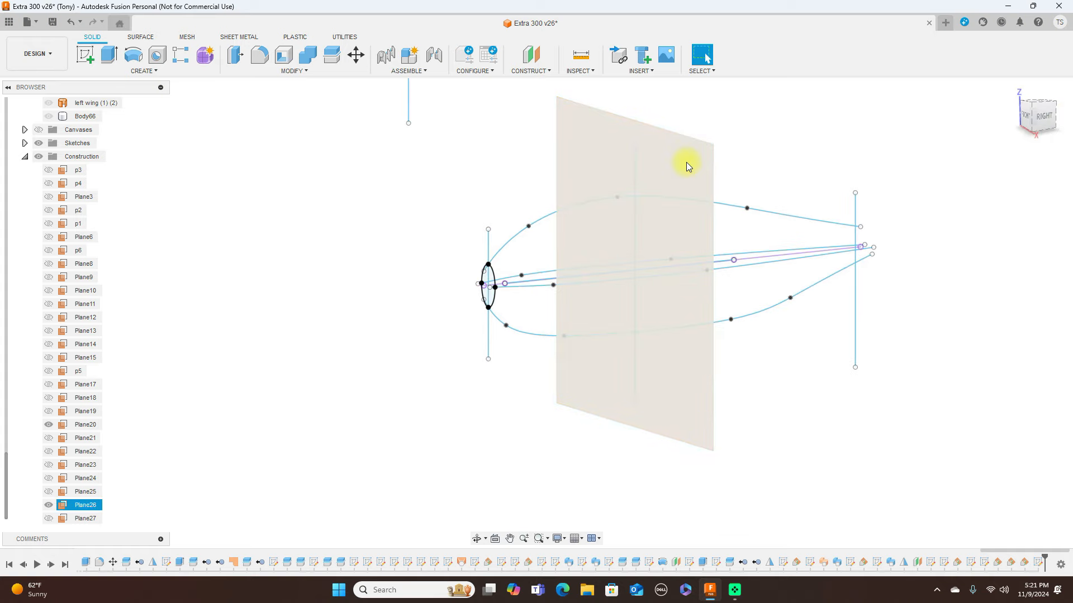
{"action": "left_click", "coordinate": [86, 56]}
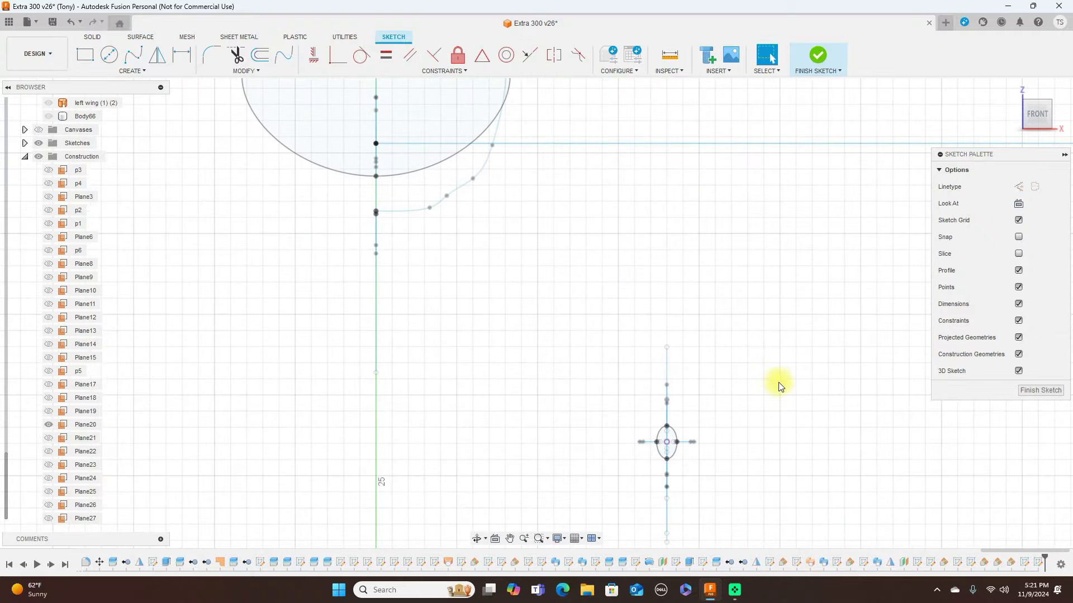
Intersect the wheel pant's lower outline spline and its two width splines with the middle sketch plane.
{"action": "middle_click_drag", "start_coordinate": [792, 412], "coordinate": [771, 230]}
{"action": "mouse_move", "coordinate": [821, 355]}
{"action": "middle_mouse_down"}
{"action": "mouse_move", "coordinate": [808, 303]}
{"action": "mouse_move", "coordinate": [807, 329]}
{"action": "middle_mouse_up"}
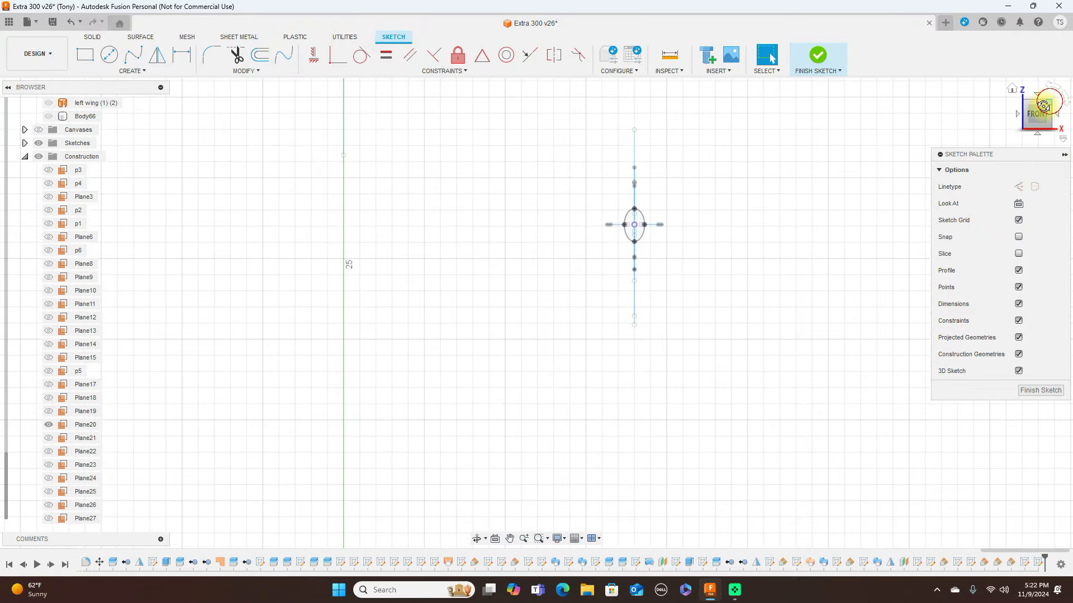
{"action": "left_click_drag", "start_coordinate": [1049, 105], "coordinate": [1035, 112]}
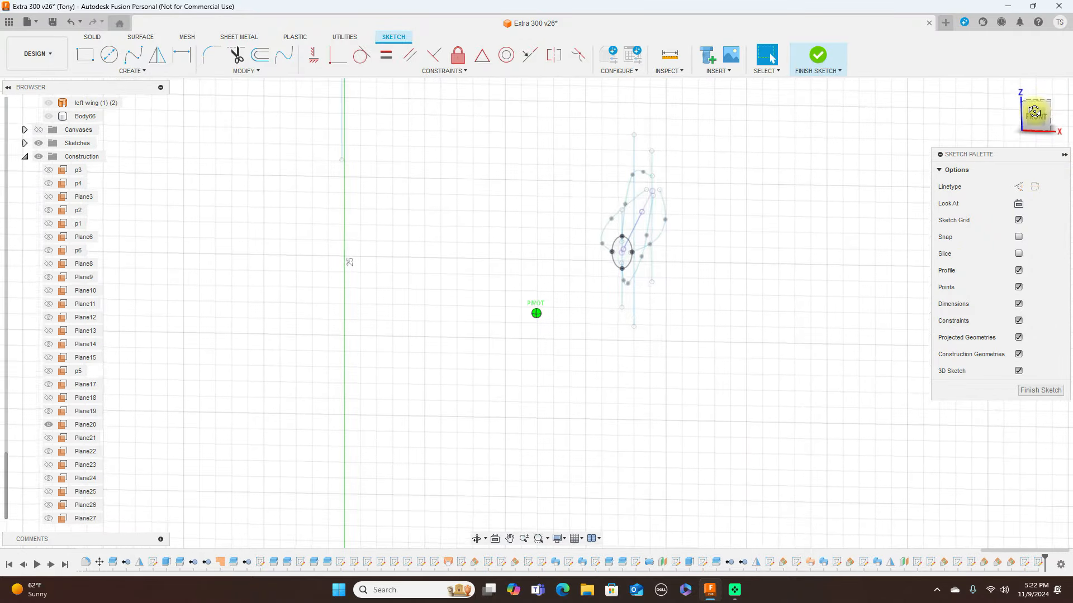
{"action": "left_click", "coordinate": [146, 72]}
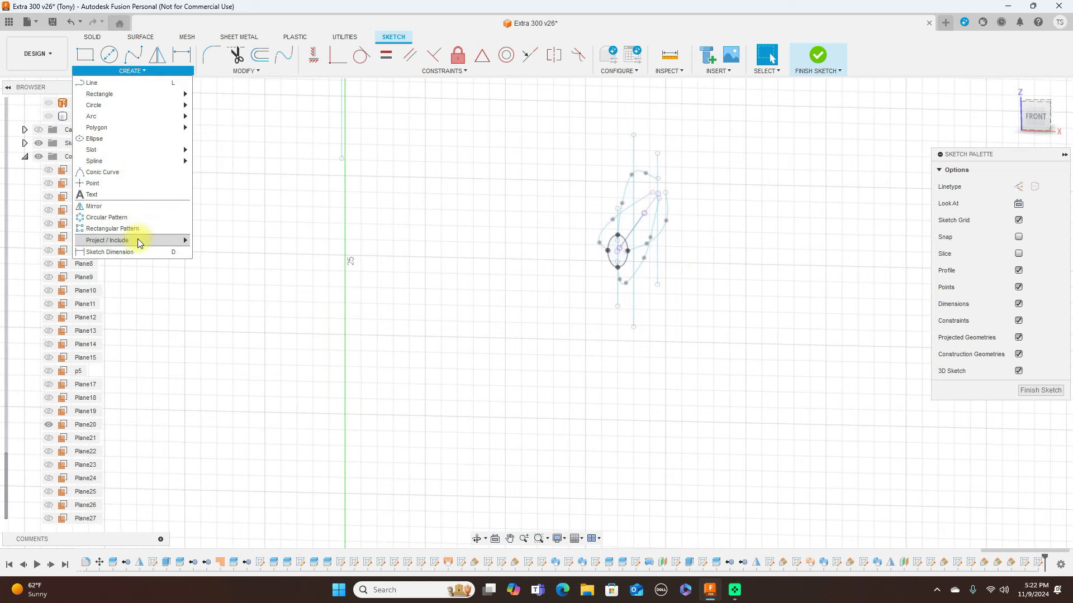
{"action": "mouse_move", "coordinate": [137, 239]}
{"action": "left_click", "coordinate": [208, 251]}
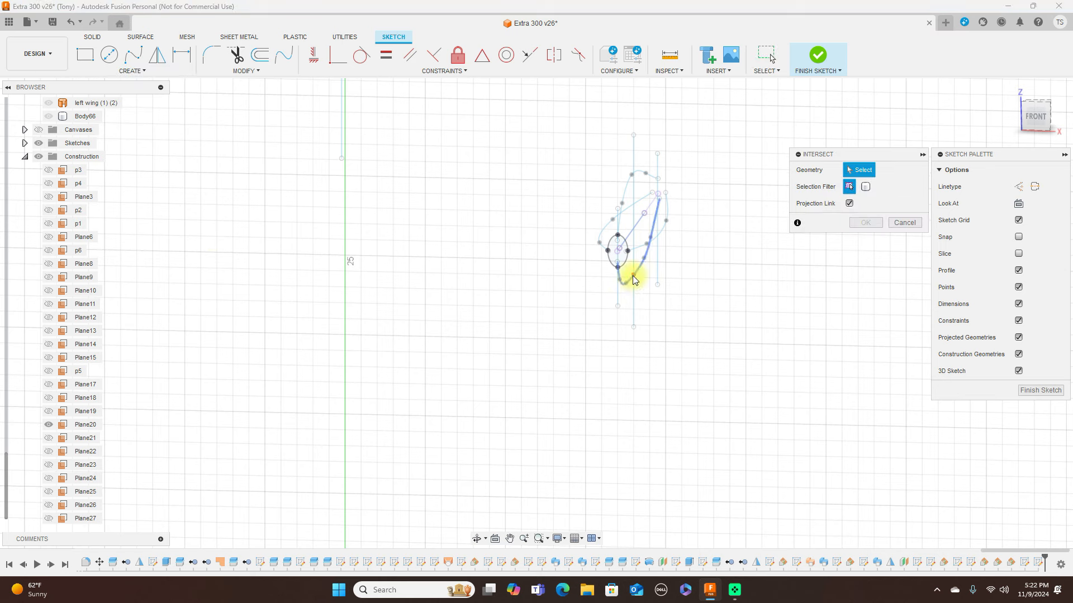
{"action": "left_click", "coordinate": [632, 177]}
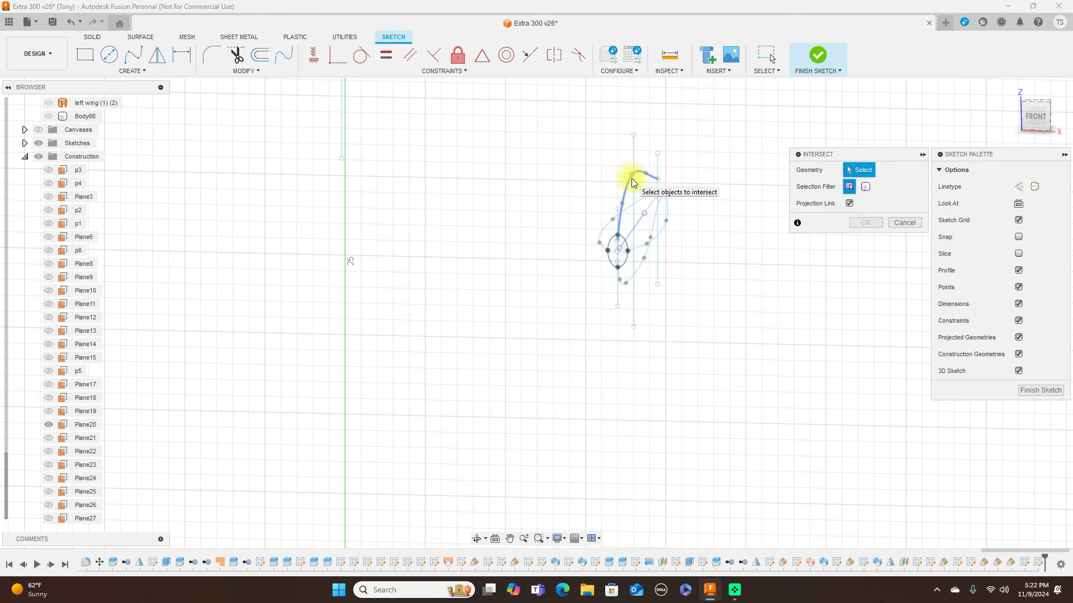
{"action": "left_click", "coordinate": [660, 233]}
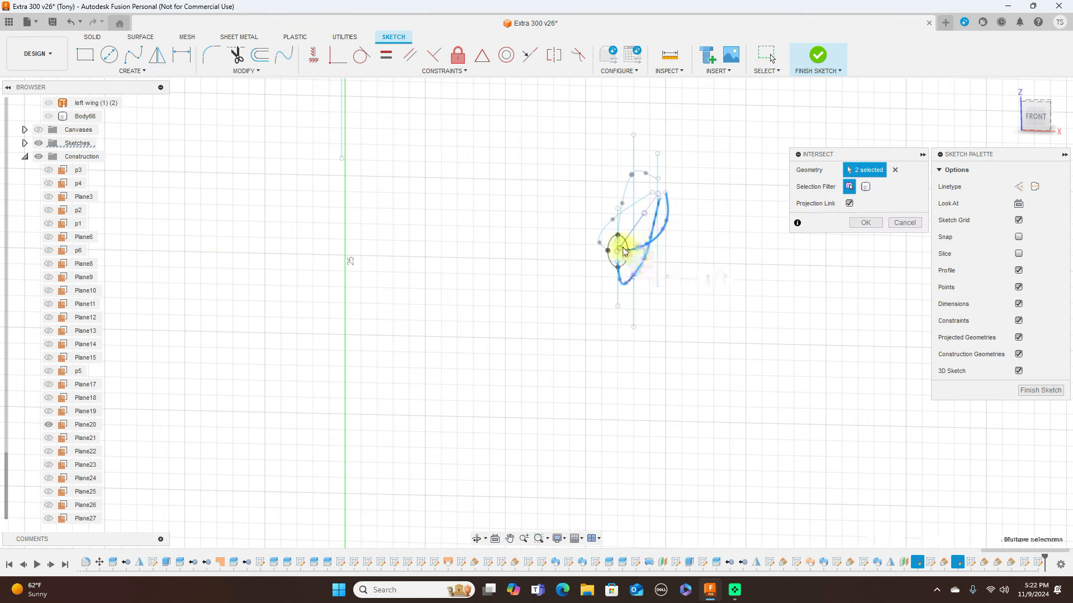
{"action": "left_click", "coordinate": [608, 223]}
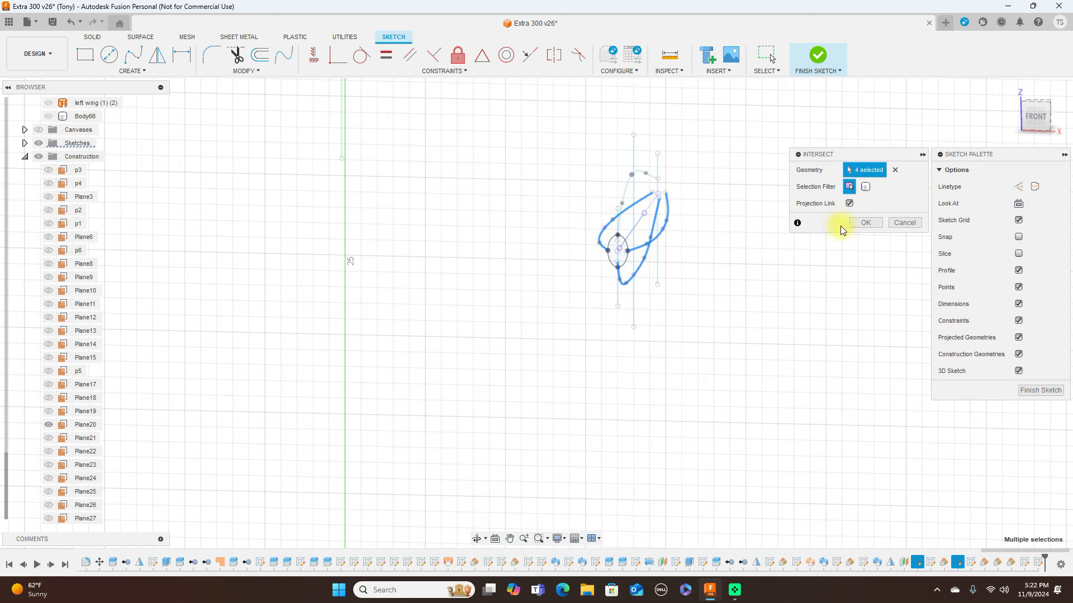
{"action": "left_click", "coordinate": [863, 223]}
Try to start a fit point spline at the wheel pant's upper outline in the front view.
{"action": "left_click", "coordinate": [1031, 120]}
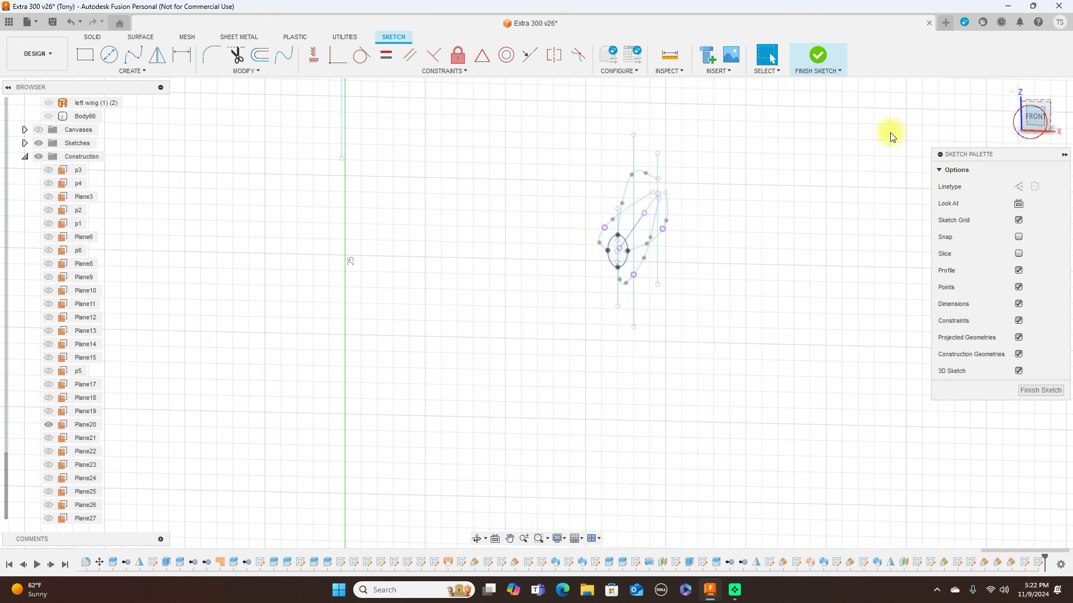
{"action": "scroll", "coordinate": [765, 167], "scroll_direction": "up", "scroll_amount": 3}
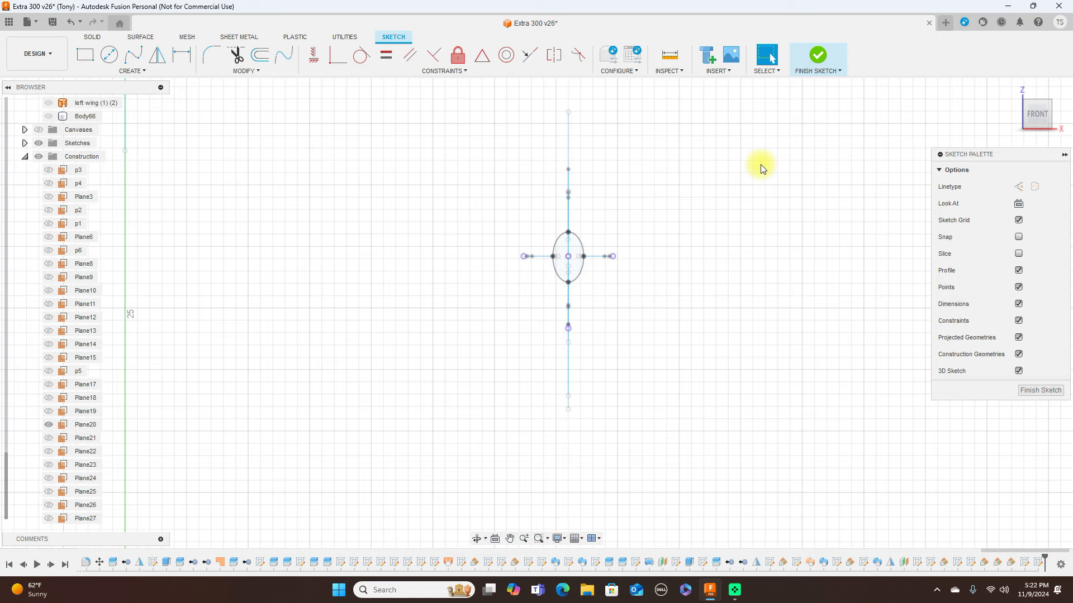
{"action": "scroll", "coordinate": [761, 168], "scroll_direction": "up", "scroll_amount": 2}
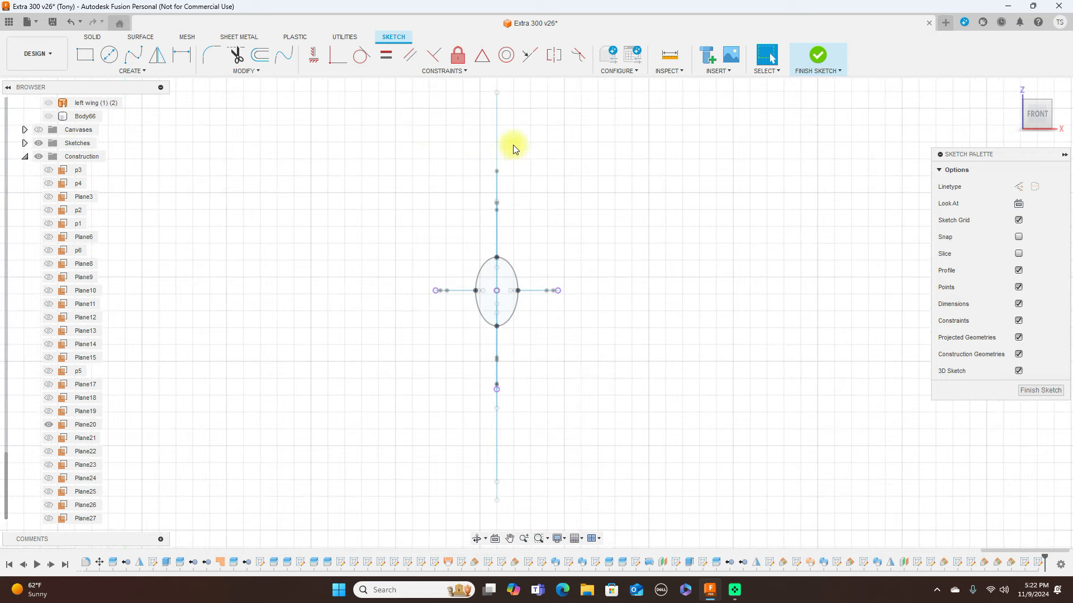
{"action": "left_click", "coordinate": [134, 55]}
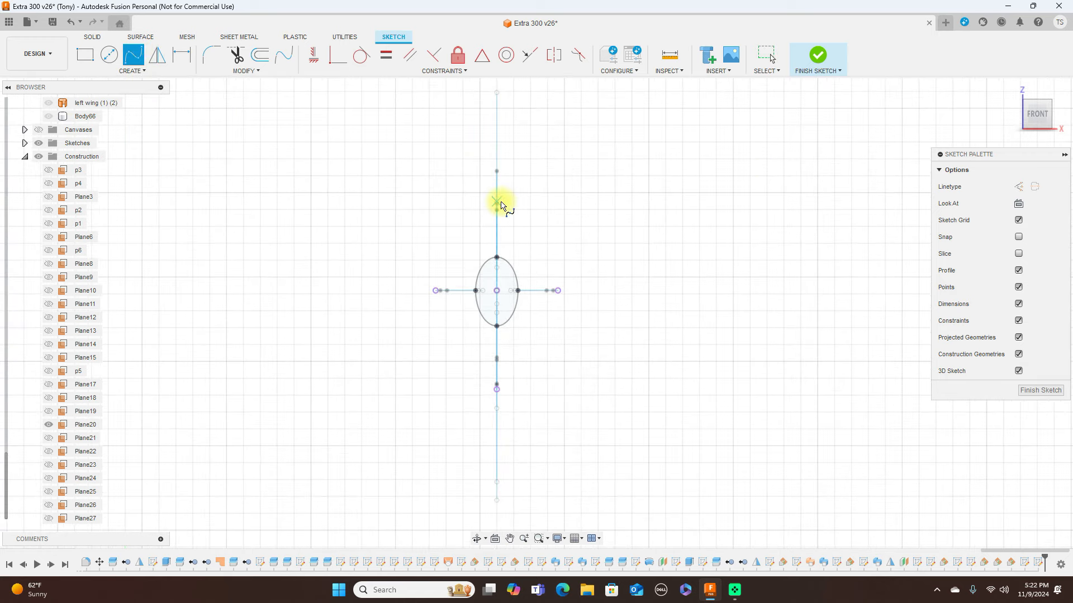
{"action": "scroll", "coordinate": [500, 207], "scroll_direction": "up", "scroll_amount": 3}
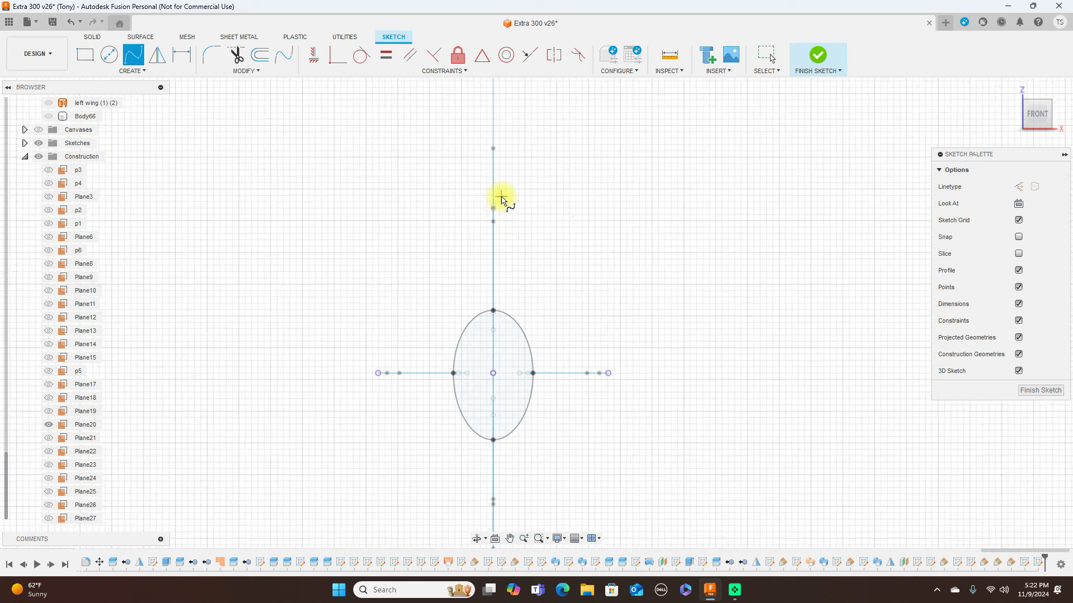
{"action": "scroll", "coordinate": [499, 207], "scroll_direction": "up", "scroll_amount": 4}
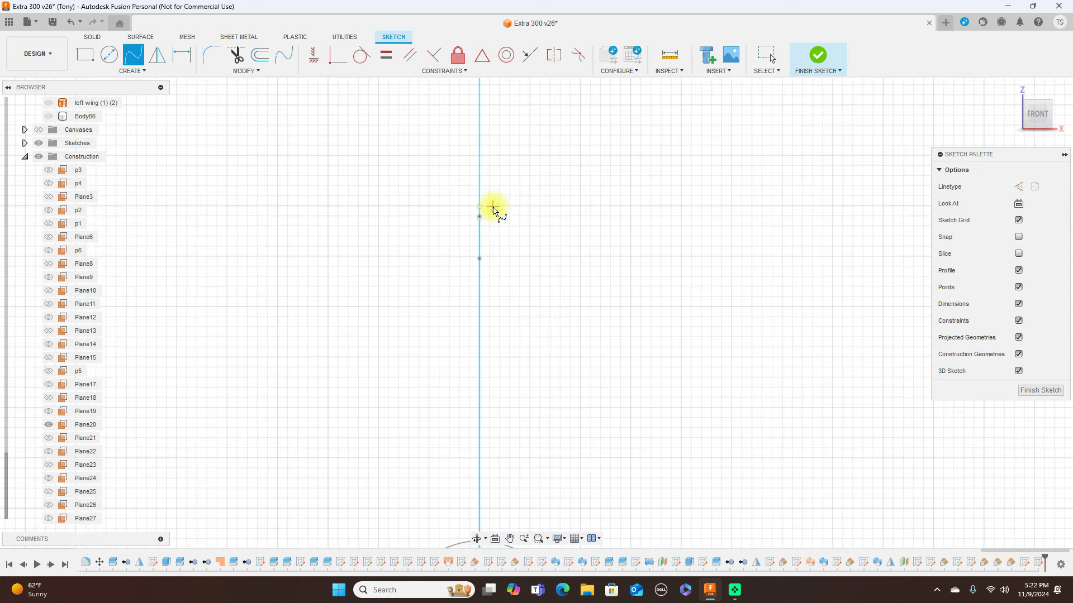
{"action": "scroll", "coordinate": [485, 219], "scroll_direction": "up", "scroll_amount": 5}
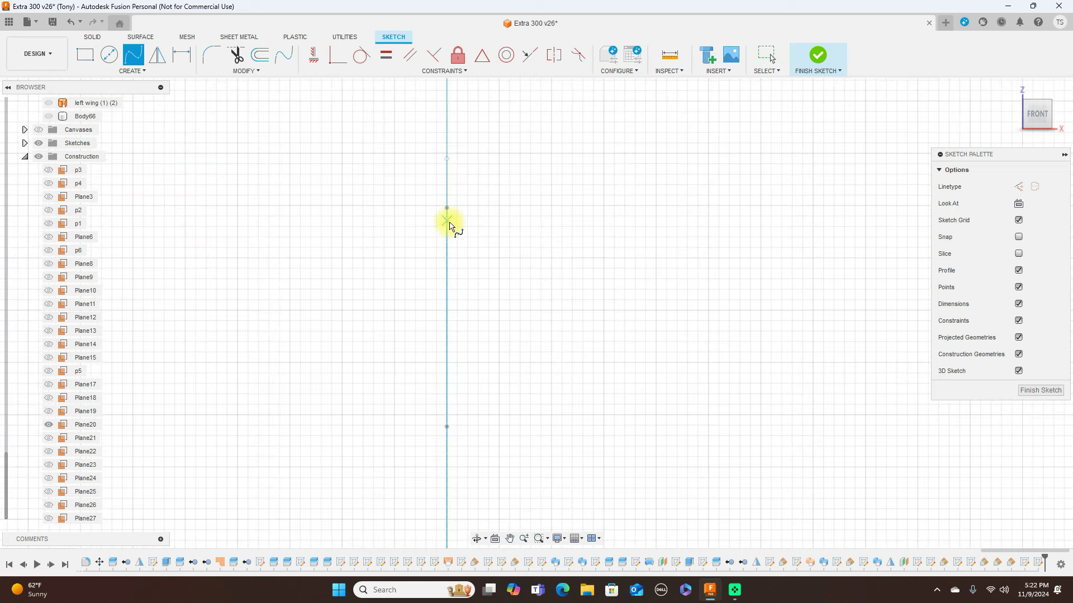
{"action": "left_click", "coordinate": [447, 221]}
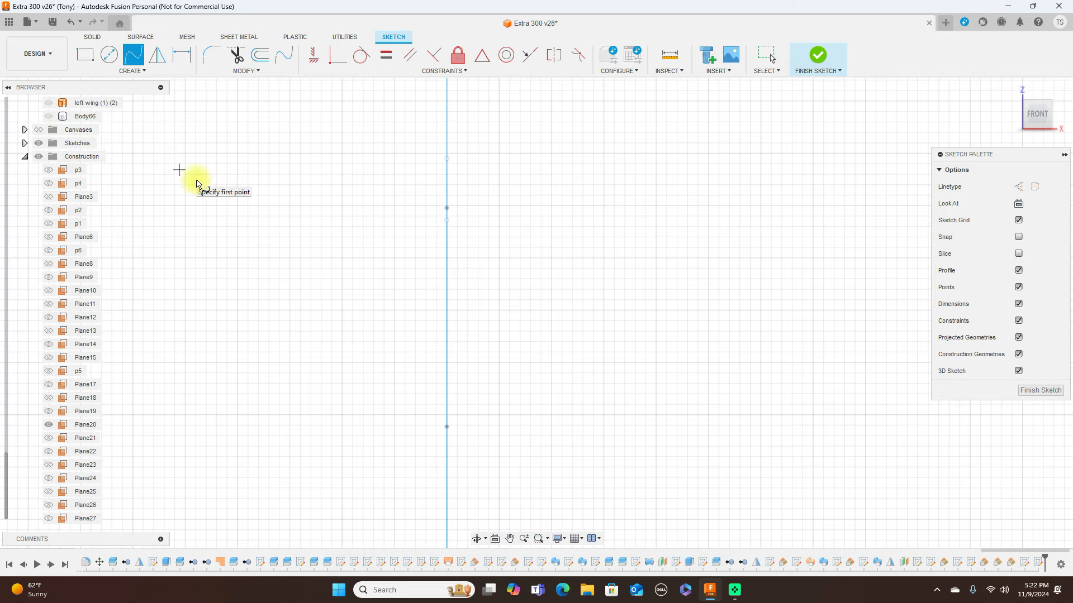
Examine the wheel pant outlines from the front and at an angle to locate the middle section's points.
{"action": "scroll", "coordinate": [271, 222], "scroll_direction": "down", "scroll_amount": 3}
{"action": "middle_click_drag", "start_coordinate": [409, 258], "coordinate": [587, 214]}
{"action": "scroll", "coordinate": [607, 237], "scroll_direction": "down", "scroll_amount": 4}
{"action": "scroll", "coordinate": [648, 262], "scroll_direction": "down", "scroll_amount": 5}
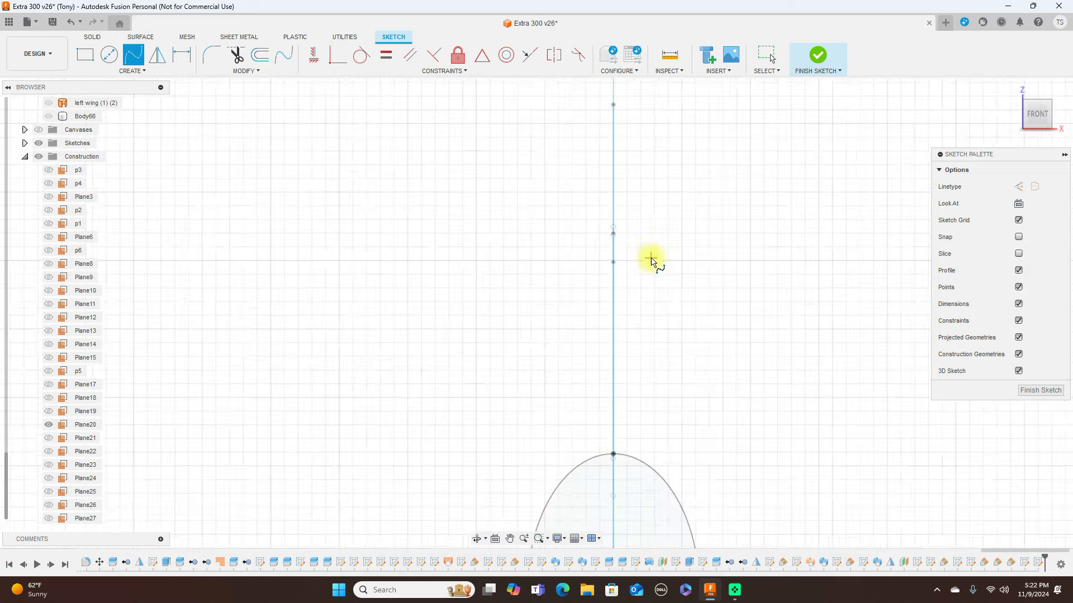
{"action": "middle_click_drag", "start_coordinate": [701, 296], "coordinate": [680, 206]}
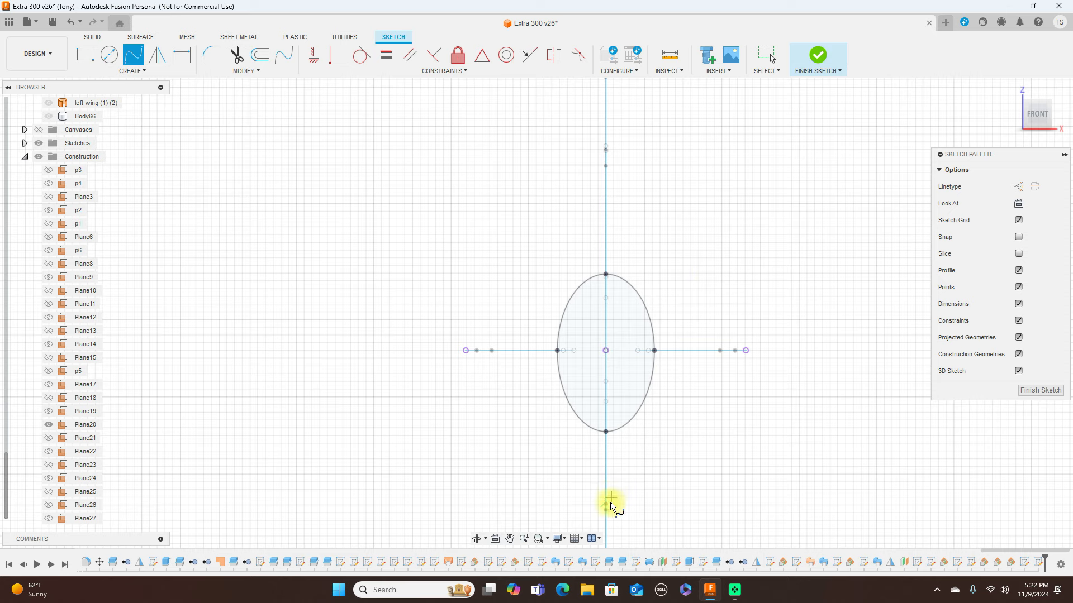
{"action": "scroll", "coordinate": [608, 510], "scroll_direction": "up", "scroll_amount": 5}
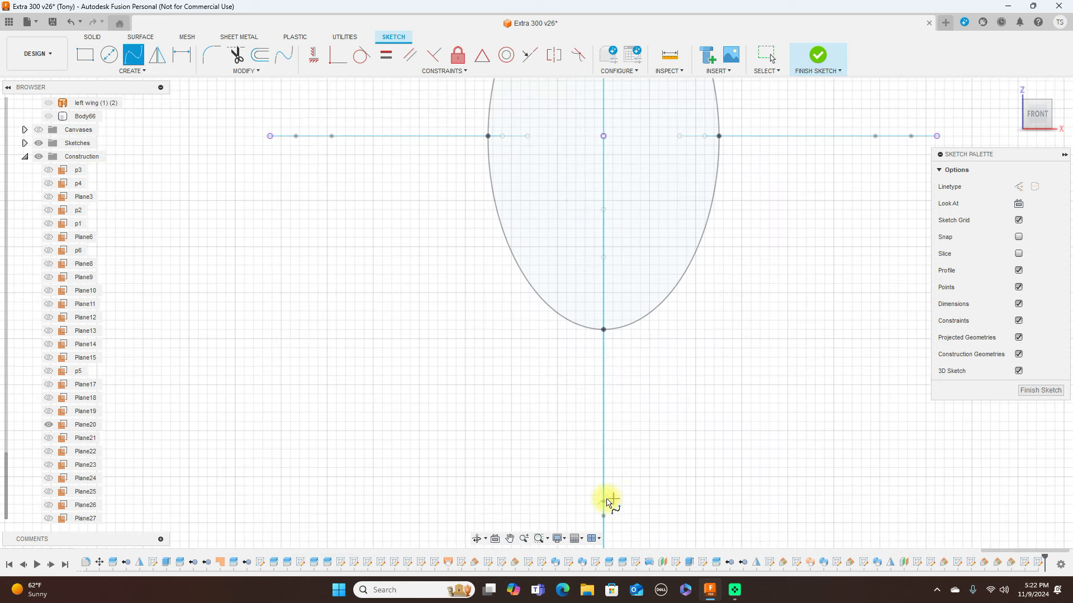
{"action": "scroll", "coordinate": [682, 475], "scroll_direction": "down", "scroll_amount": 5}
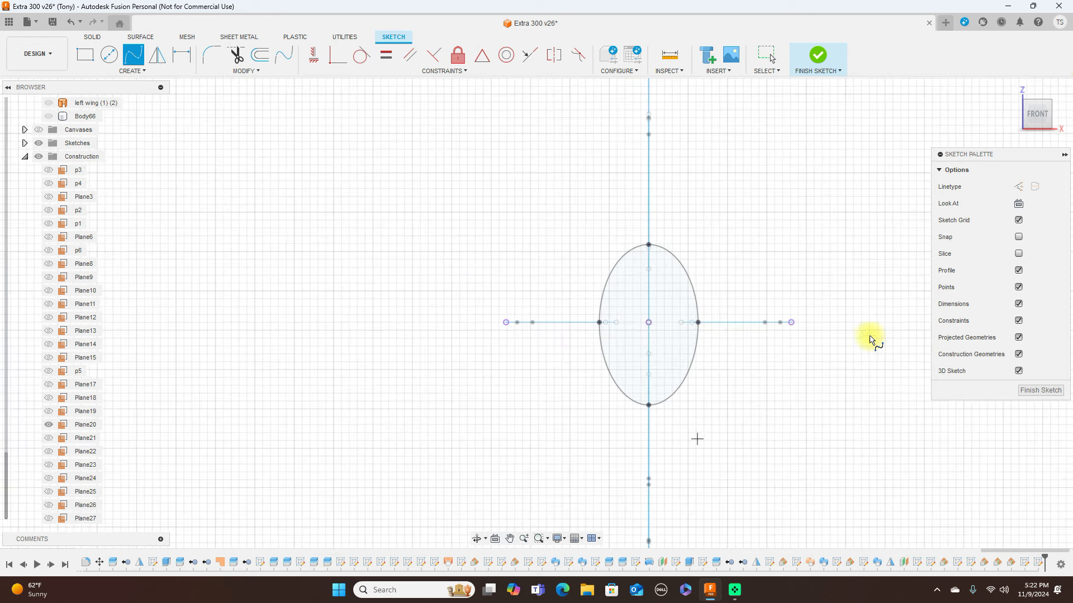
{"action": "left_click_drag", "start_coordinate": [1041, 117], "coordinate": [1020, 115]}
{"action": "scroll", "coordinate": [736, 249], "scroll_direction": "down", "scroll_amount": 2}
{"action": "scroll", "coordinate": [736, 239], "scroll_direction": "down", "scroll_amount": 2}
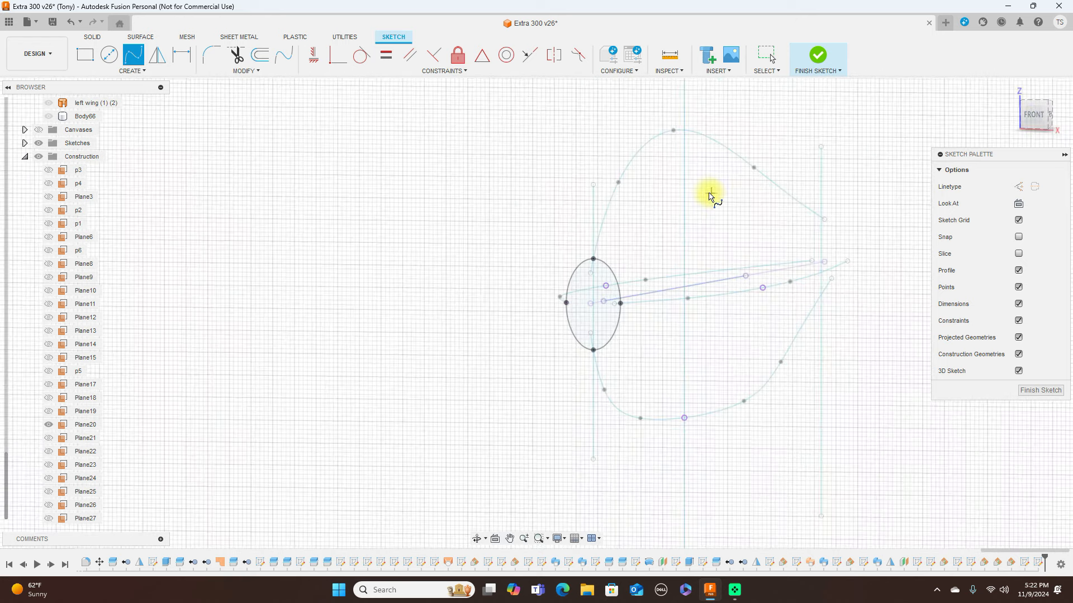
{"action": "scroll", "coordinate": [708, 192], "scroll_direction": "up", "scroll_amount": 1}
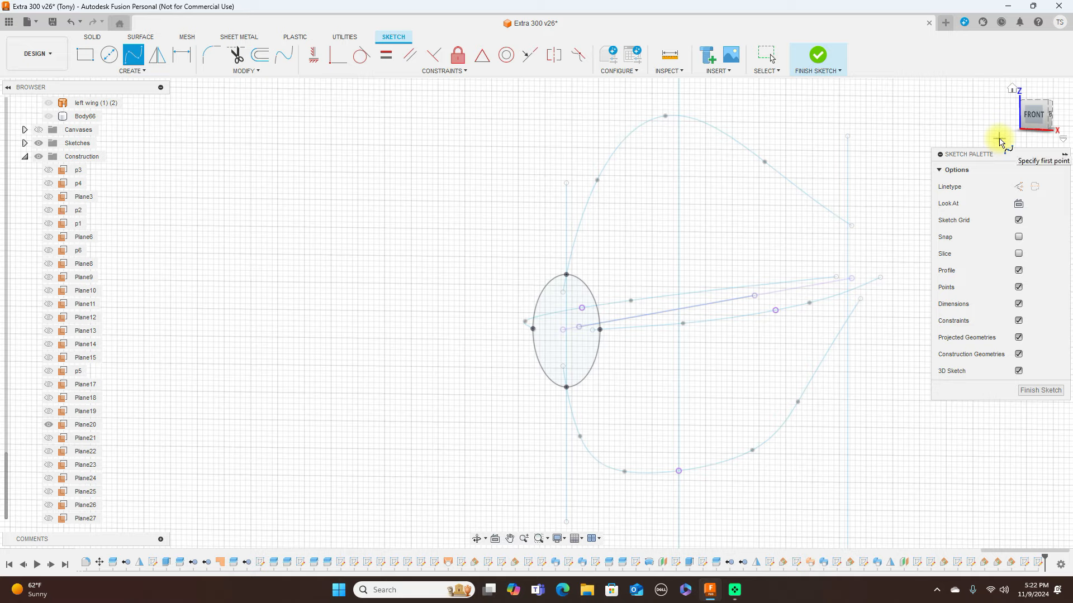
{"action": "mouse_move", "coordinate": [1048, 119]}
{"action": "left_mouse_down"}
{"action": "mouse_move", "coordinate": [959, 117]}
{"action": "mouse_move", "coordinate": [994, 116]}
{"action": "mouse_move", "coordinate": [991, 125]}
{"action": "left_mouse_up"}
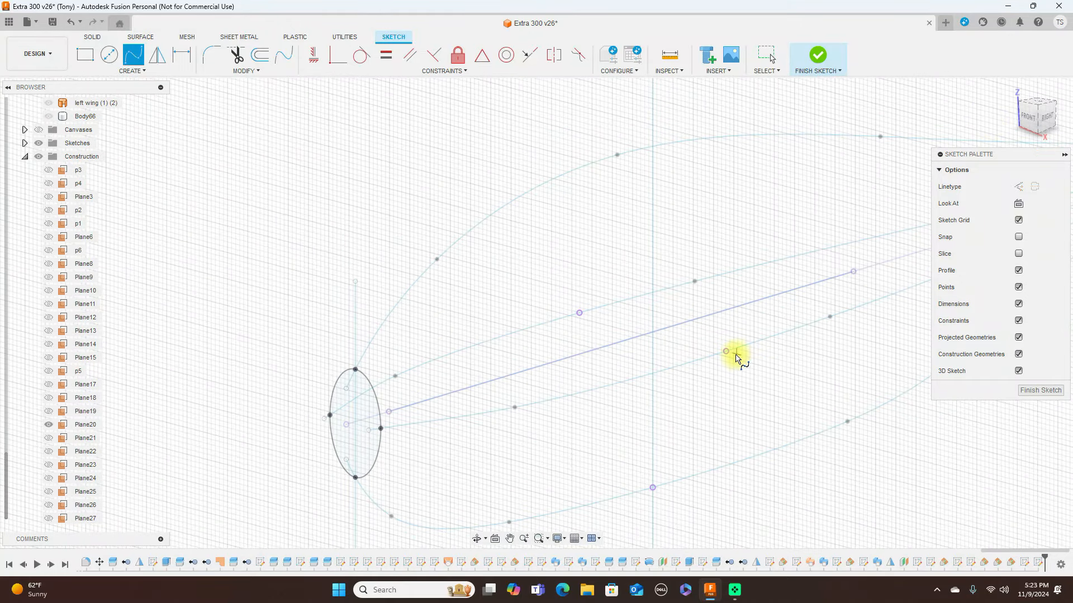
Try to draw a closed fit point spline through the upper outline's existing fit point and the three middle intersection points.
{"action": "left_click", "coordinate": [653, 489]}
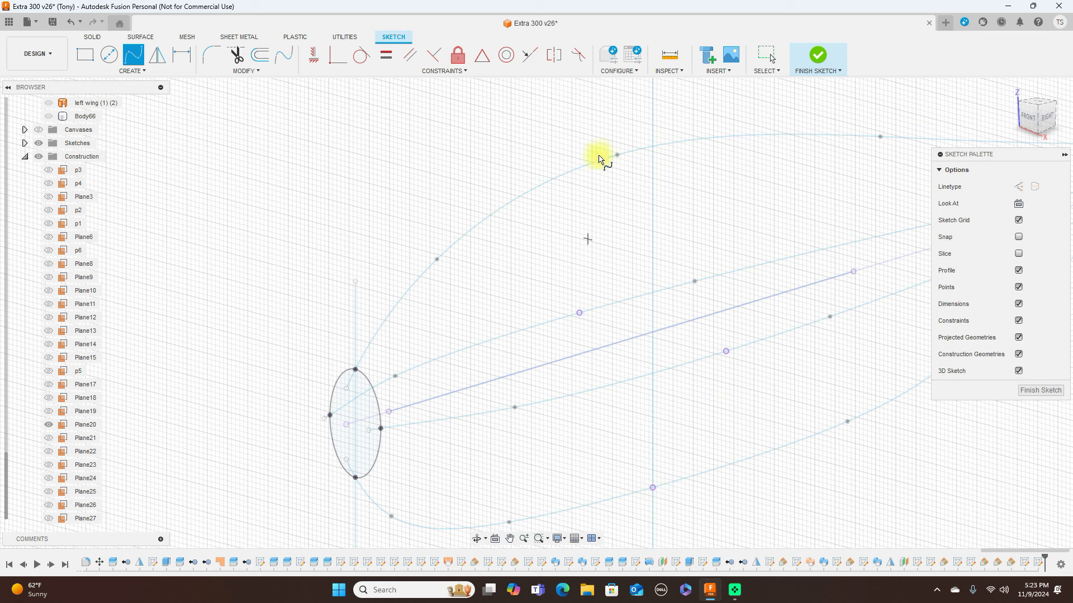
{"action": "left_click", "coordinate": [617, 156]}
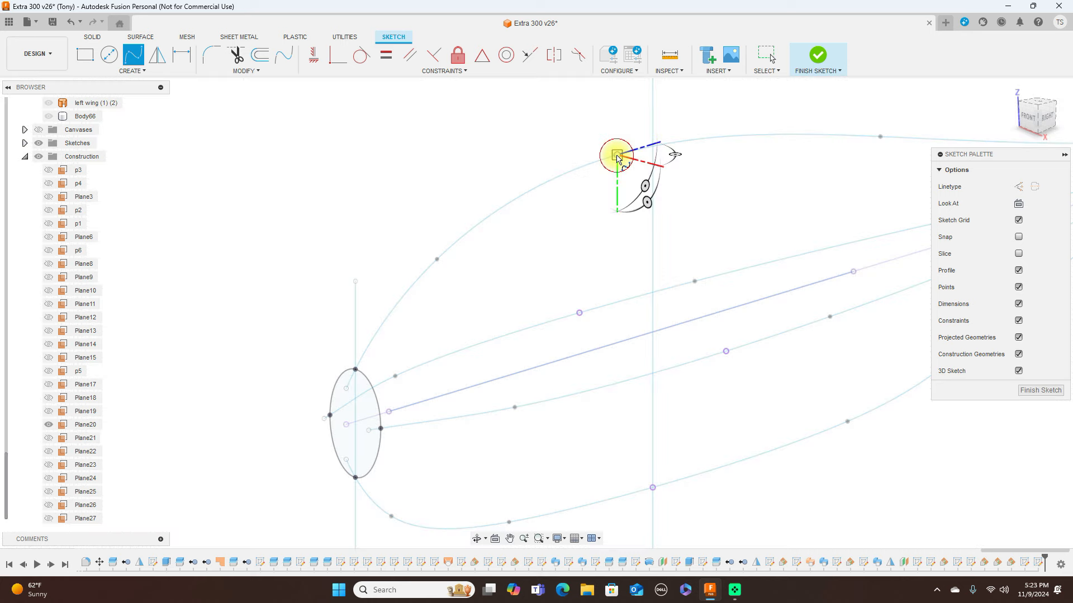
{"action": "left_click", "coordinate": [726, 350]}
{"action": "left_click", "coordinate": [652, 487]}
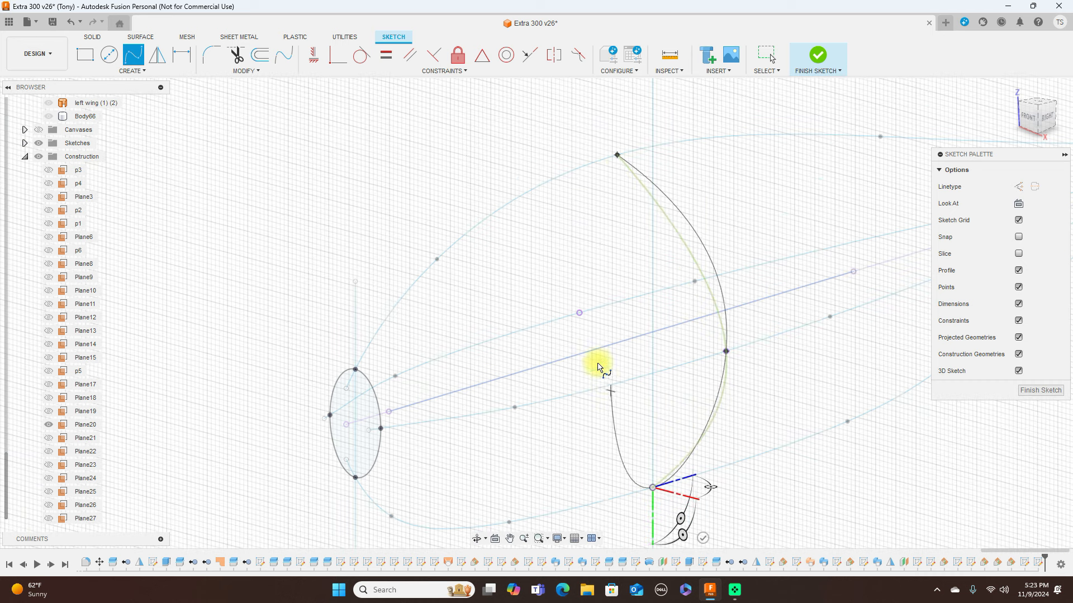
{"action": "left_click", "coordinate": [581, 313]}
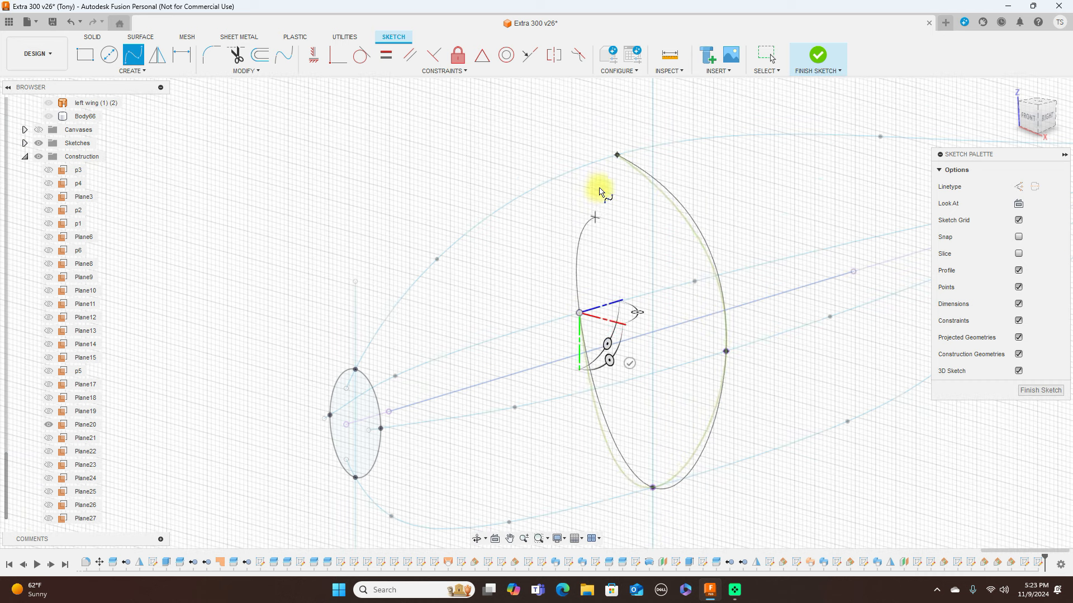
{"action": "left_click", "coordinate": [618, 156]}
{"action": "right_click", "coordinate": [618, 156]}
{"action": "left_click", "coordinate": [672, 158]}
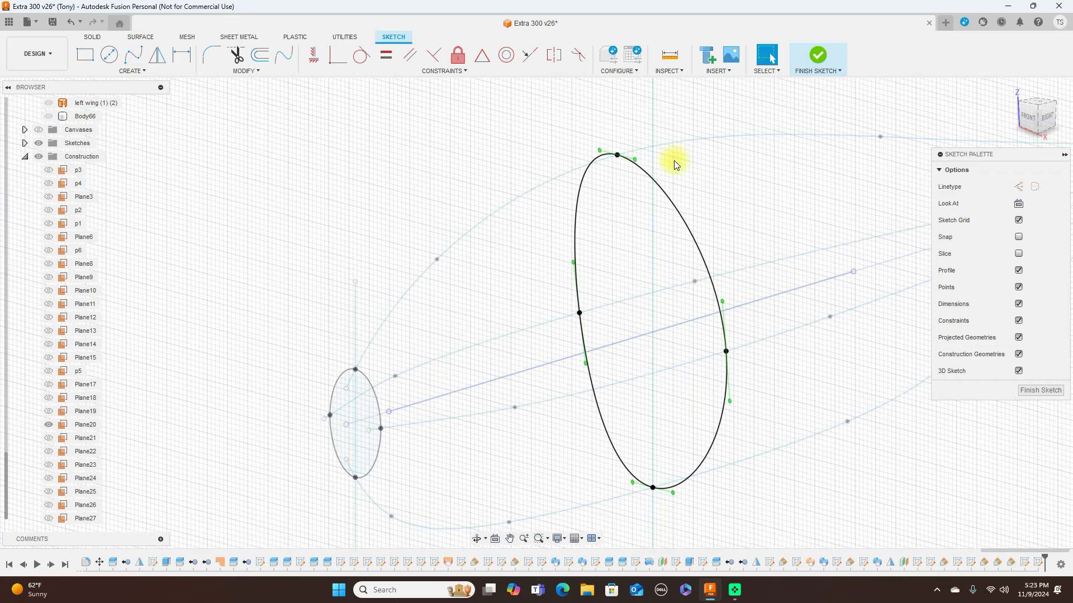
Check the middle closed spline from the side and delete it.
{"action": "scroll", "coordinate": [675, 161], "scroll_direction": "down", "scroll_amount": 2}
{"action": "left_click", "coordinate": [1045, 119]}
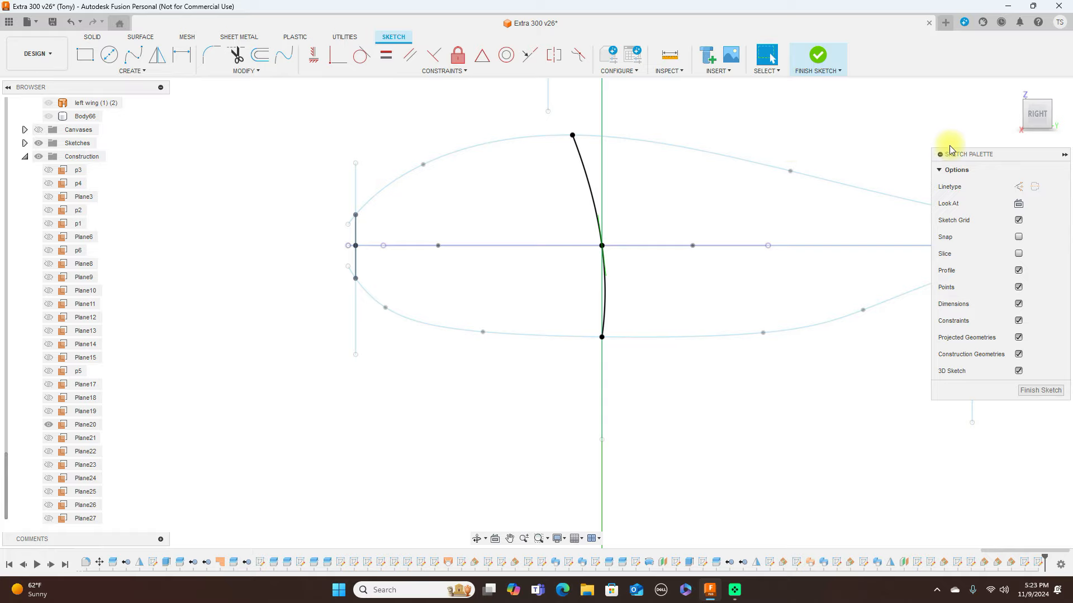
{"action": "mouse_move", "coordinate": [1026, 114]}
{"action": "left_mouse_down"}
{"action": "mouse_move", "coordinate": [1066, 120]}
{"action": "mouse_move", "coordinate": [1023, 110]}
{"action": "left_mouse_up"}
{"action": "left_click", "coordinate": [658, 216]}
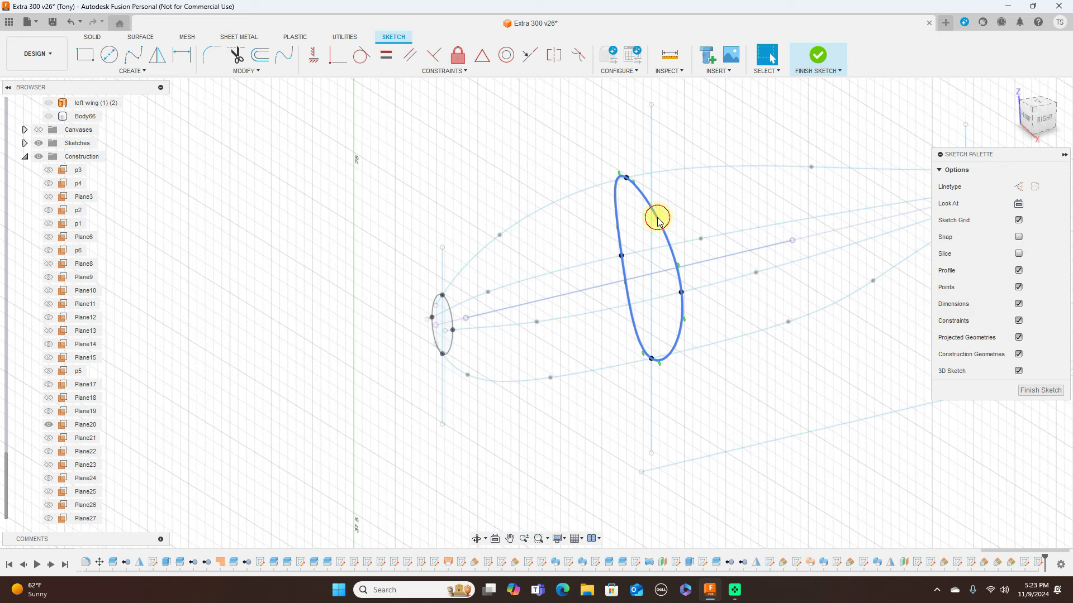
{"action": "key", "text": "Delete"}
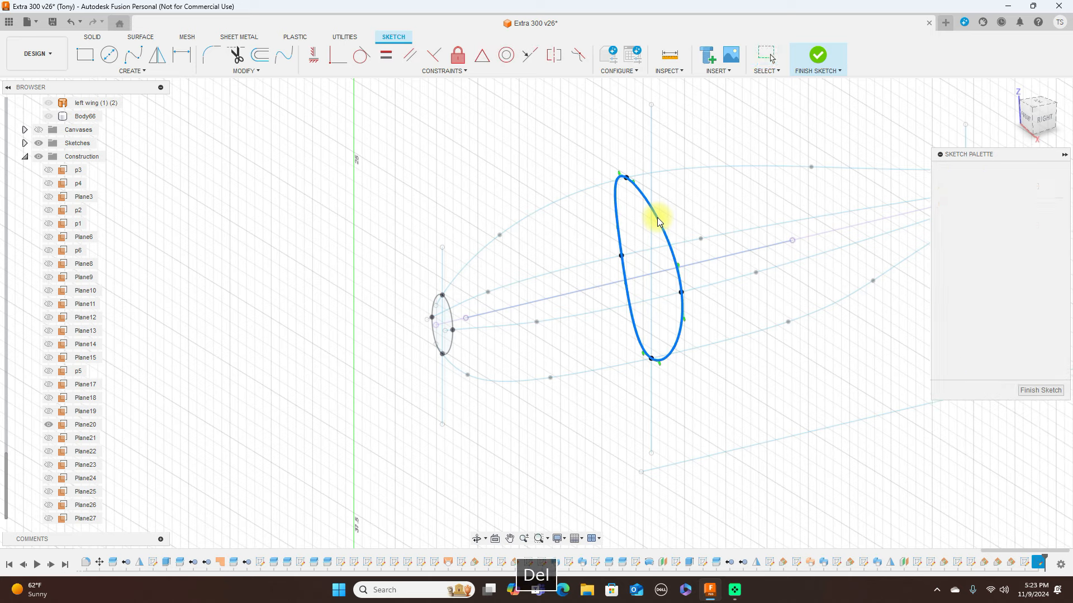
Intersect the wheel pant's upper outline spline with the middle sketch plane.
{"action": "left_click", "coordinate": [1042, 121]}
{"action": "left_click_drag", "start_coordinate": [1026, 118], "coordinate": [820, 155]}
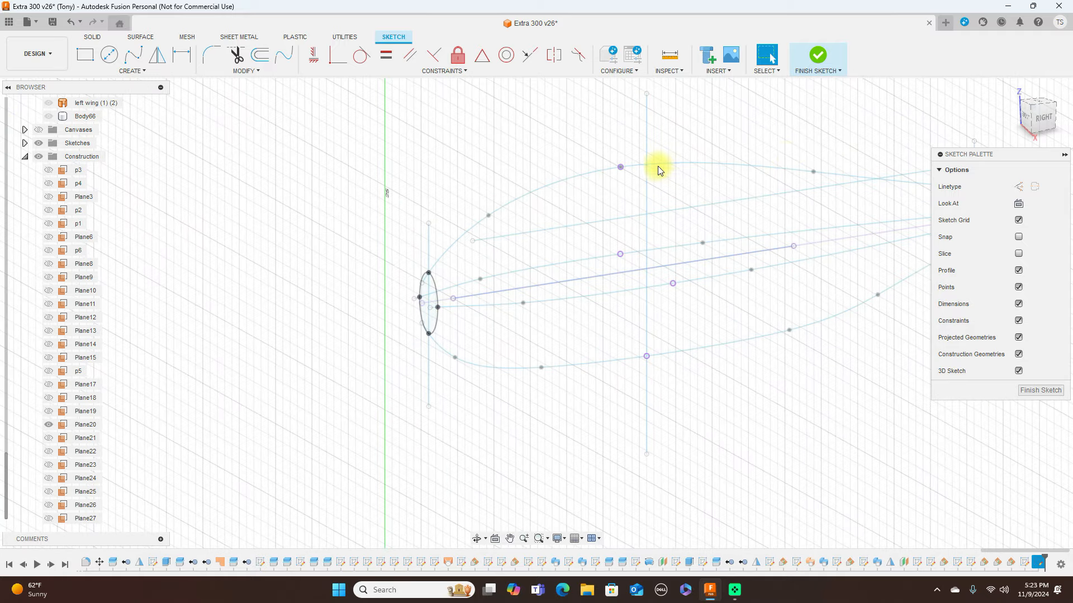
{"action": "left_click", "coordinate": [149, 72]}
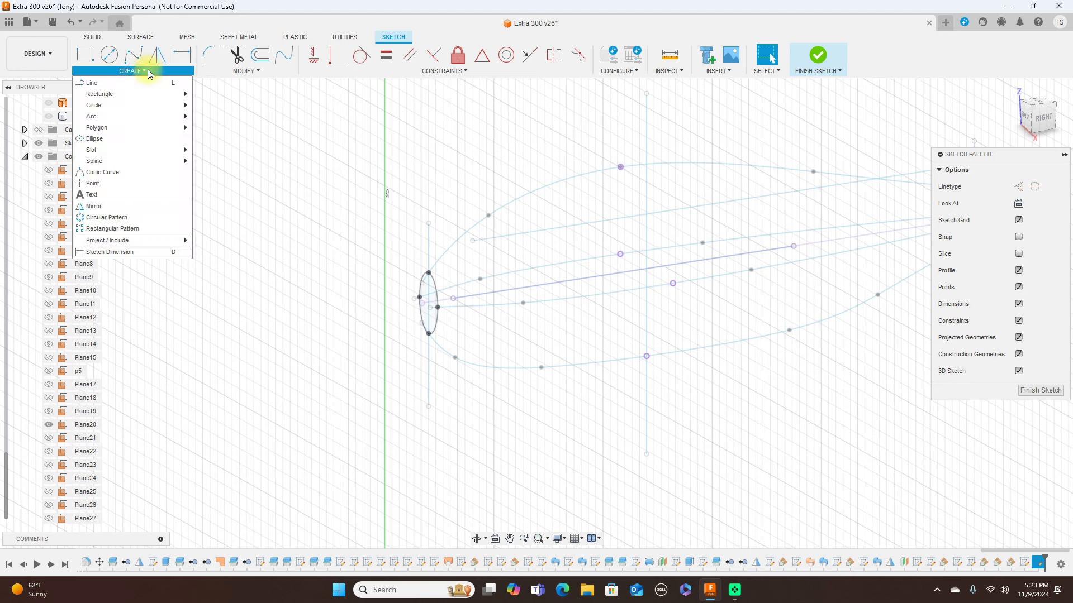
{"action": "mouse_move", "coordinate": [142, 240]}
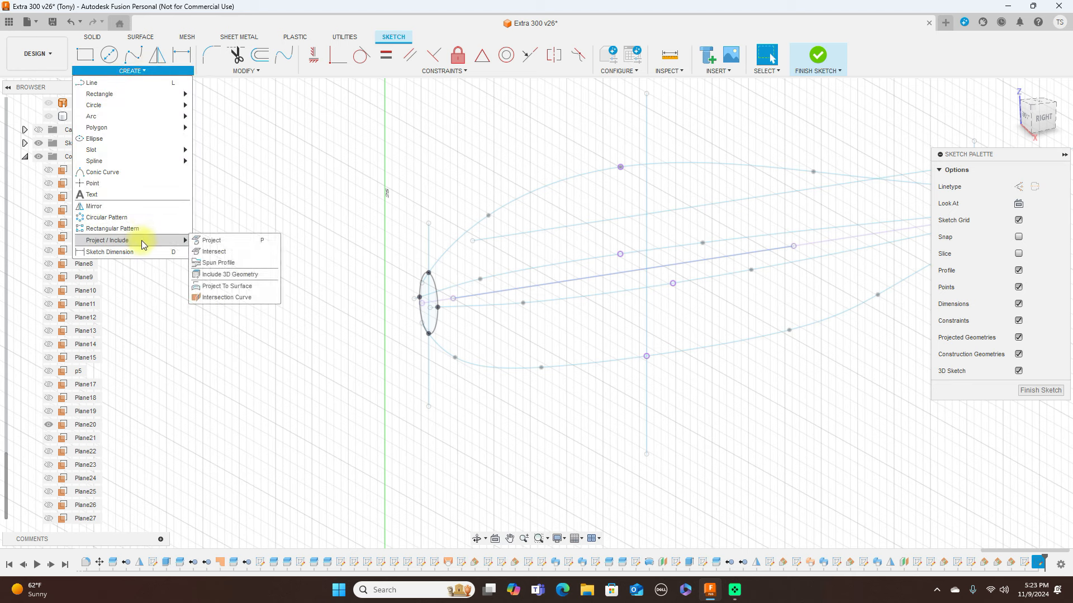
{"action": "left_click", "coordinate": [205, 255]}
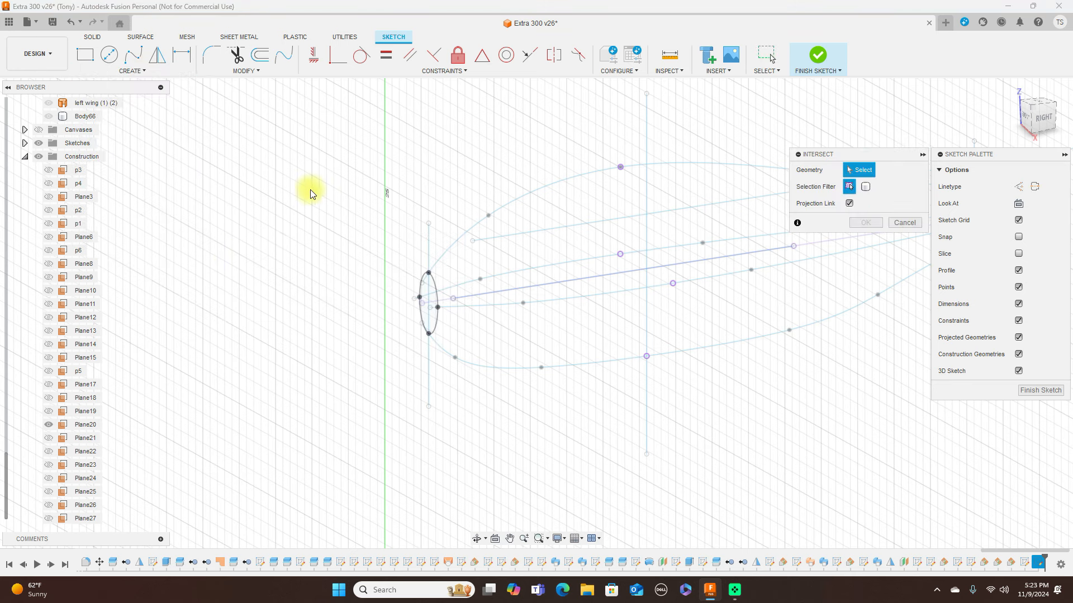
{"action": "left_click", "coordinate": [695, 171]}
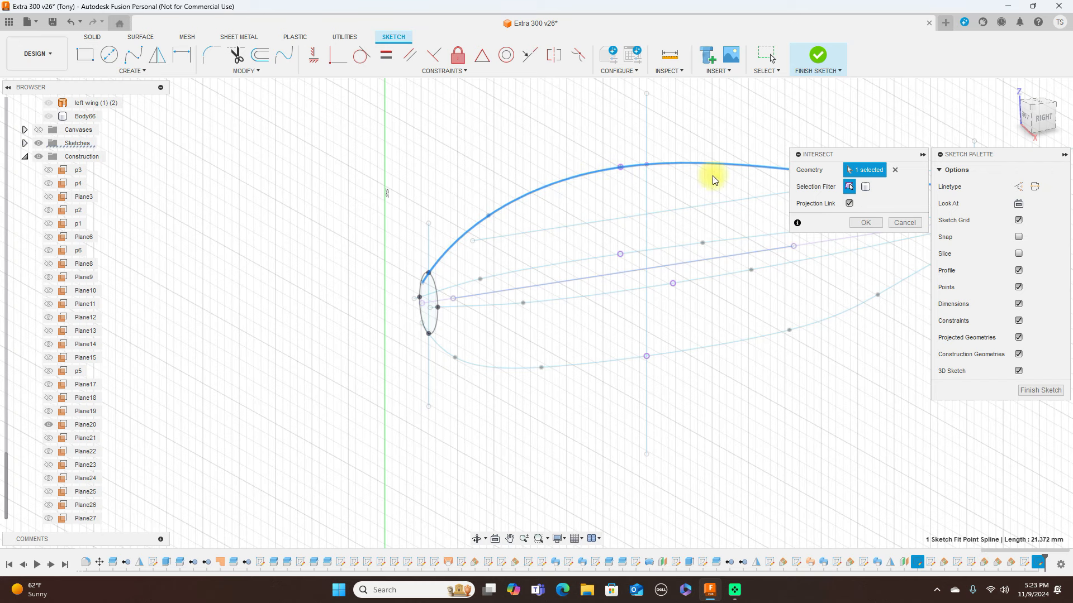
{"action": "left_click", "coordinate": [876, 222]}
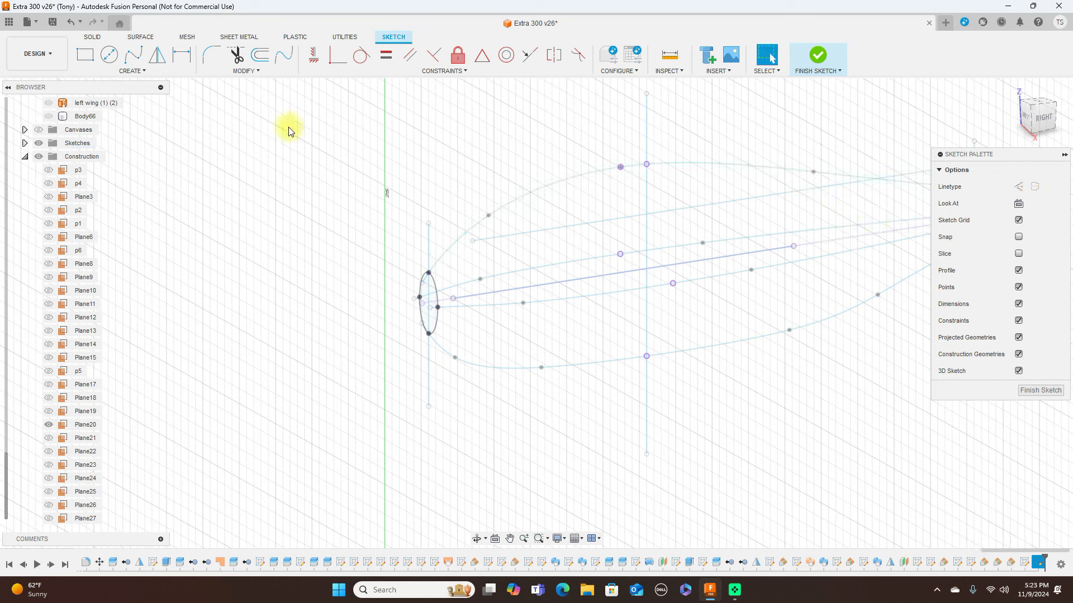
Draw a closed fit point spline through the four intersection points on the middle plane and finish the sketch.
{"action": "left_click", "coordinate": [134, 56]}
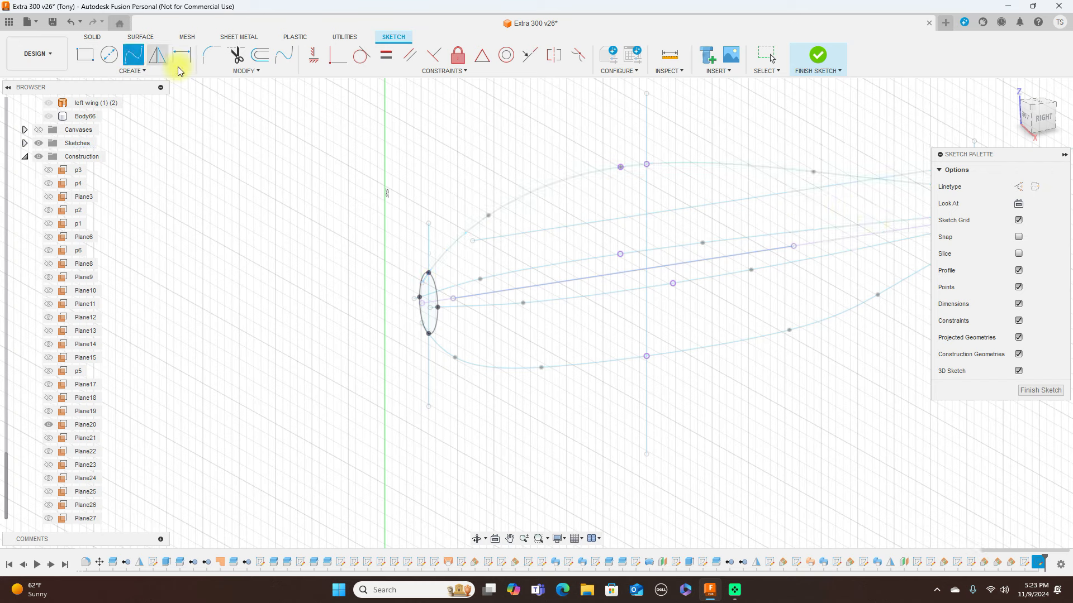
{"action": "left_click", "coordinate": [646, 166]}
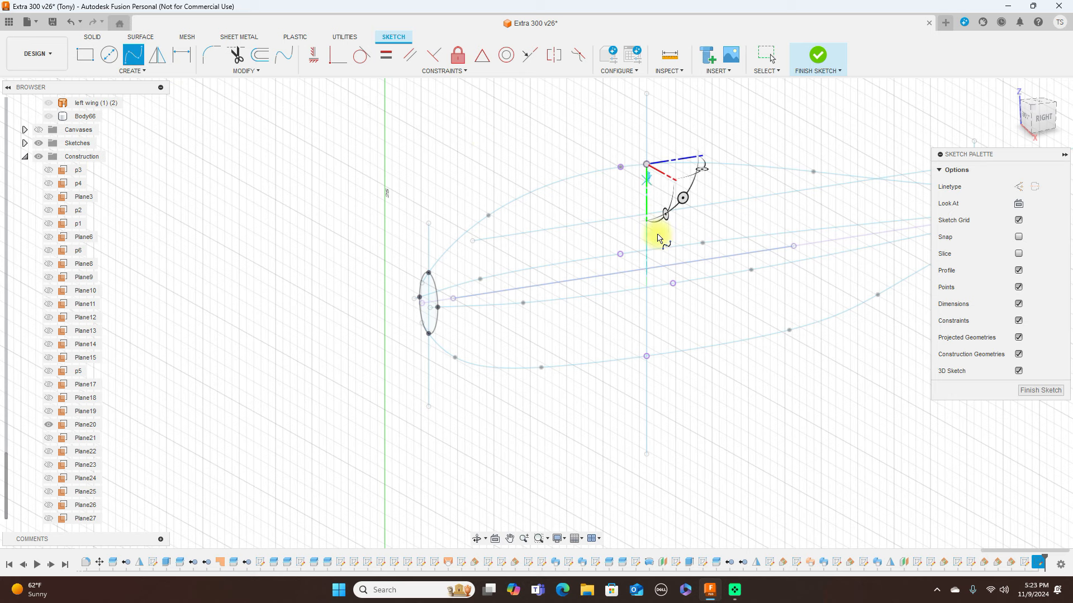
{"action": "left_click", "coordinate": [673, 284]}
{"action": "left_click", "coordinate": [646, 356]}
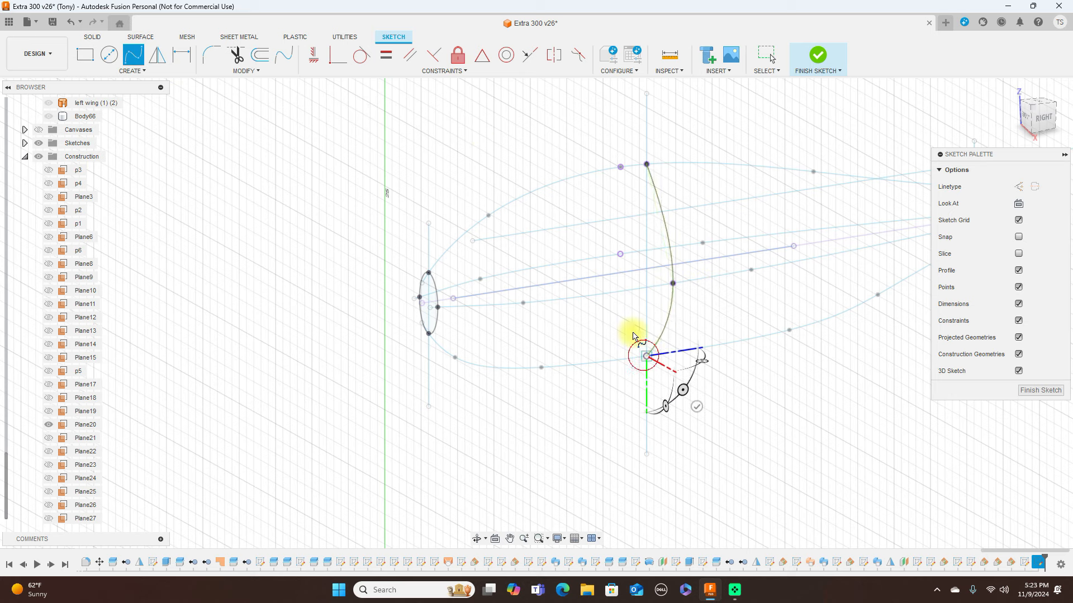
{"action": "left_click", "coordinate": [619, 256]}
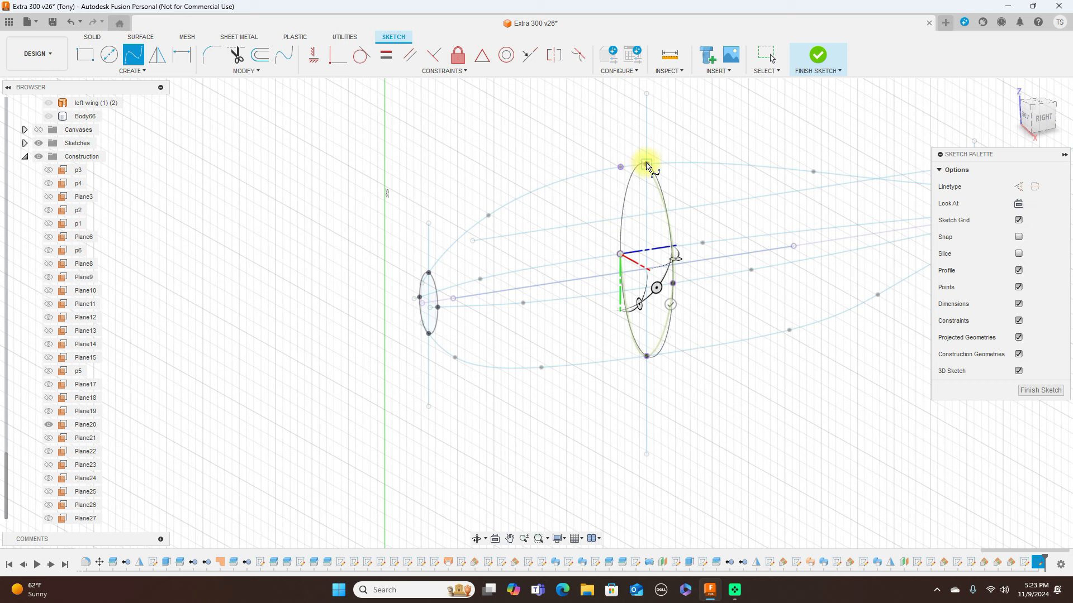
{"action": "left_click", "coordinate": [647, 164]}
{"action": "right_click", "coordinate": [647, 164]}
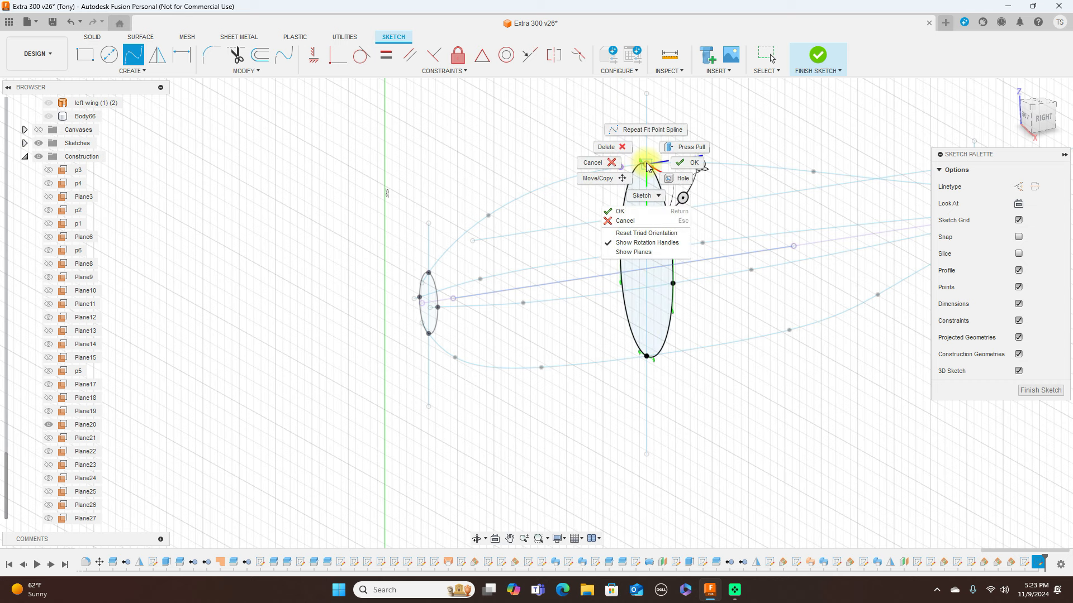
{"action": "left_click", "coordinate": [678, 165]}
{"action": "left_click", "coordinate": [828, 56]}
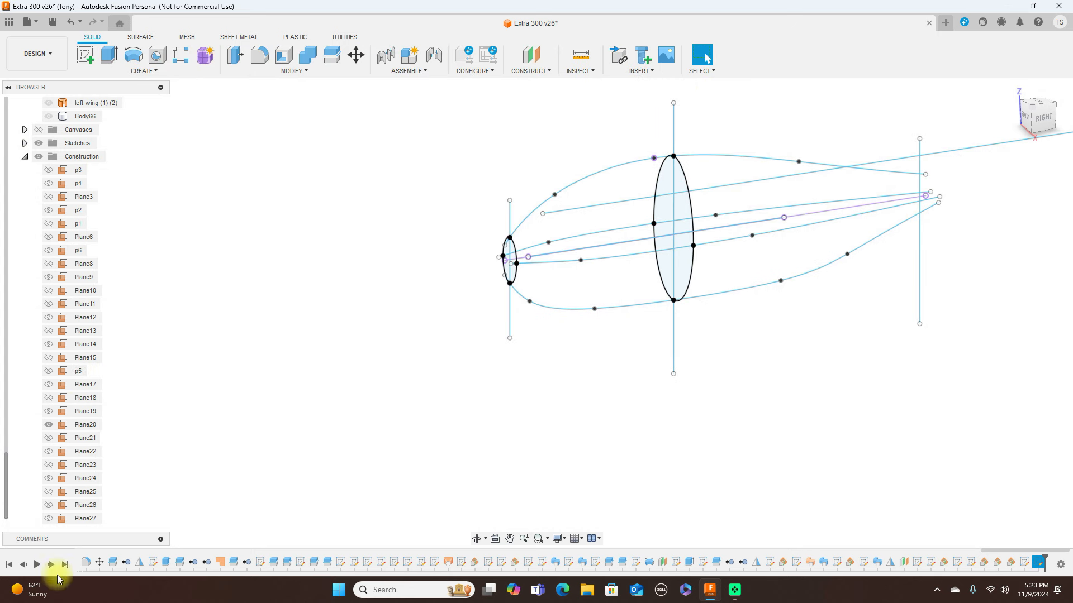
Show Plane27 at the wheel pant's tail and start a sketch on it.
{"action": "left_click", "coordinate": [49, 519]}
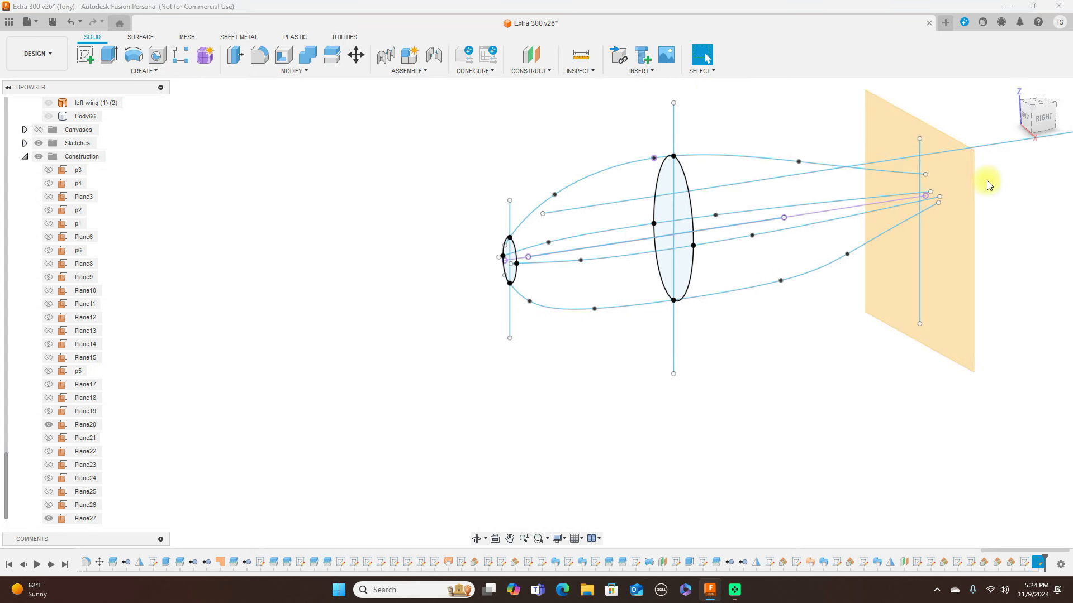
{"action": "left_click", "coordinate": [1031, 123]}
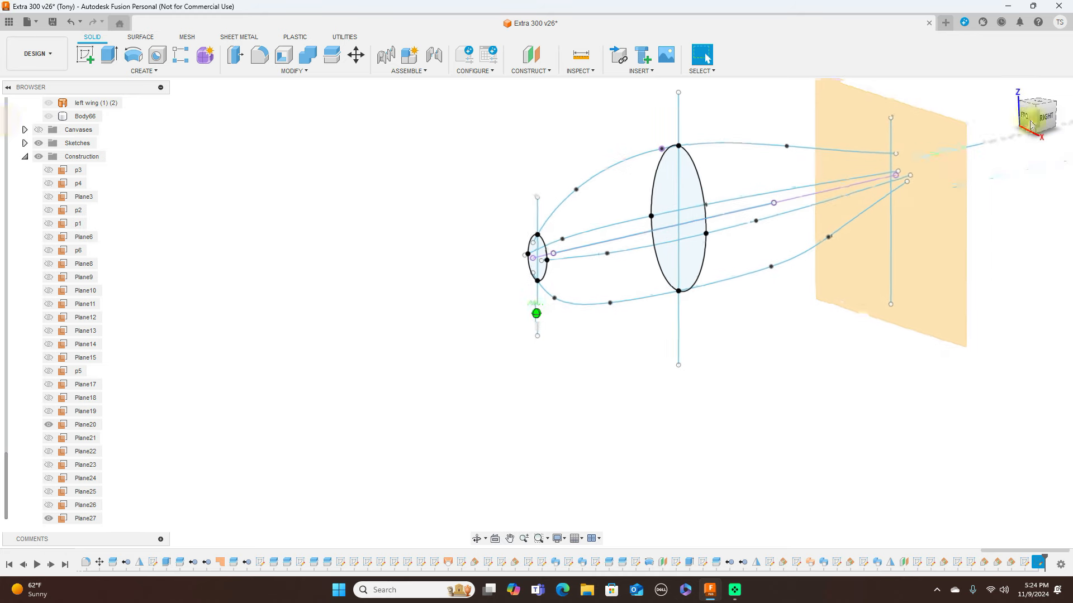
{"action": "left_click", "coordinate": [926, 139]}
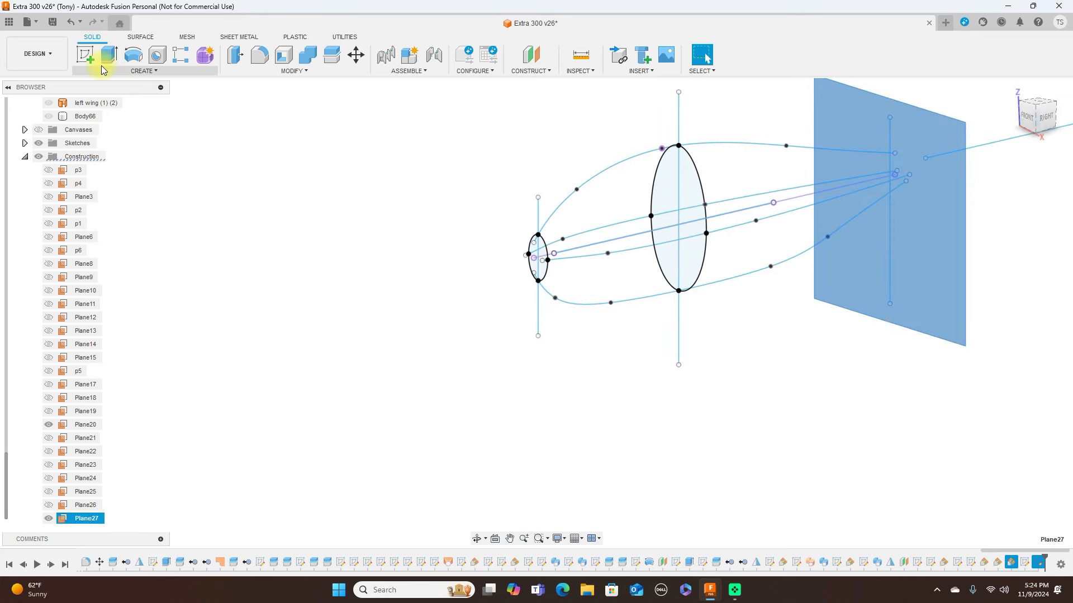
{"action": "left_click", "coordinate": [83, 56]}
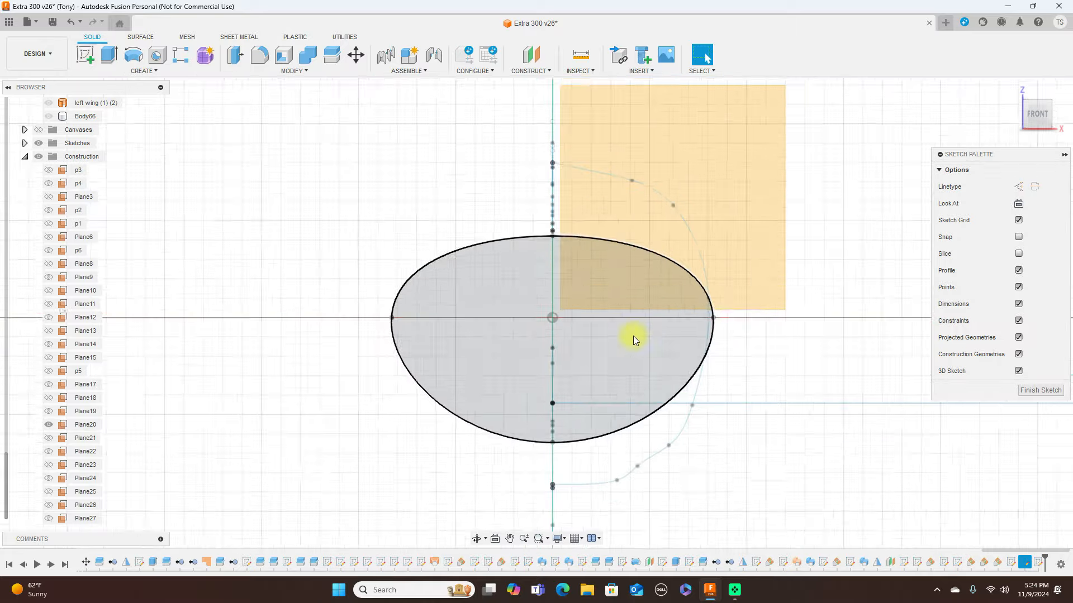
Intersect the wheel pant's four outline splines with the tail sketch plane.
{"action": "scroll", "coordinate": [632, 337], "scroll_direction": "down", "scroll_amount": 3}
{"action": "middle_click_drag", "start_coordinate": [845, 414], "coordinate": [553, 132]}
{"action": "scroll", "coordinate": [559, 240], "scroll_direction": "up", "scroll_amount": 2}
{"action": "middle_click_drag", "start_coordinate": [558, 240], "coordinate": [689, 234]}
{"action": "scroll", "coordinate": [689, 235], "scroll_direction": "up", "scroll_amount": 3}
{"action": "scroll", "coordinate": [690, 236], "scroll_direction": "up", "scroll_amount": 1}
{"action": "left_click", "coordinate": [143, 73]}
{"action": "mouse_move", "coordinate": [142, 242]}
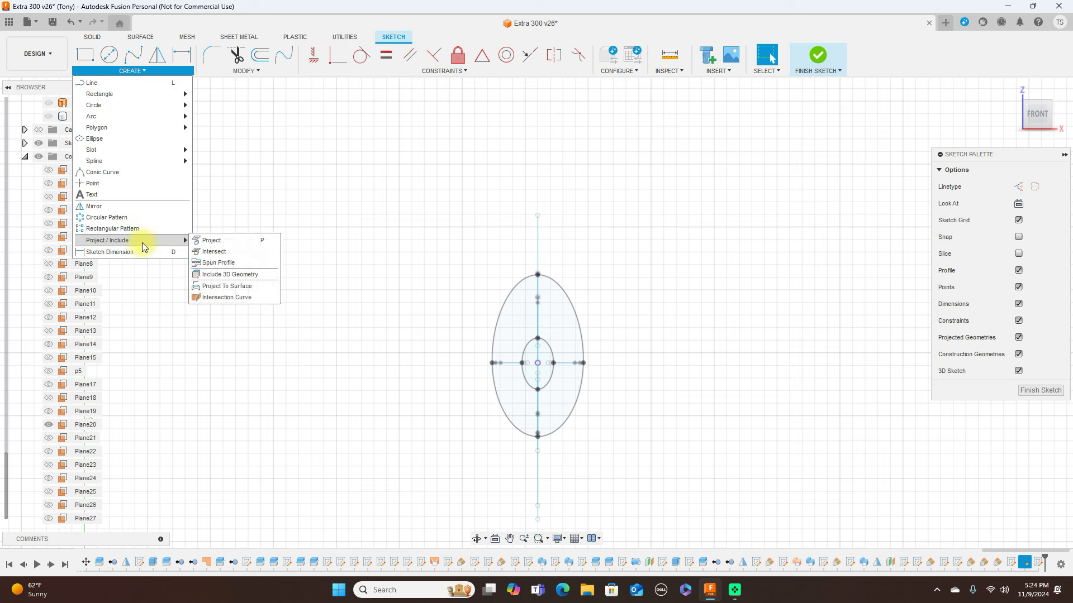
{"action": "left_click", "coordinate": [212, 254]}
{"action": "left_click_drag", "start_coordinate": [1046, 113], "coordinate": [713, 228]}
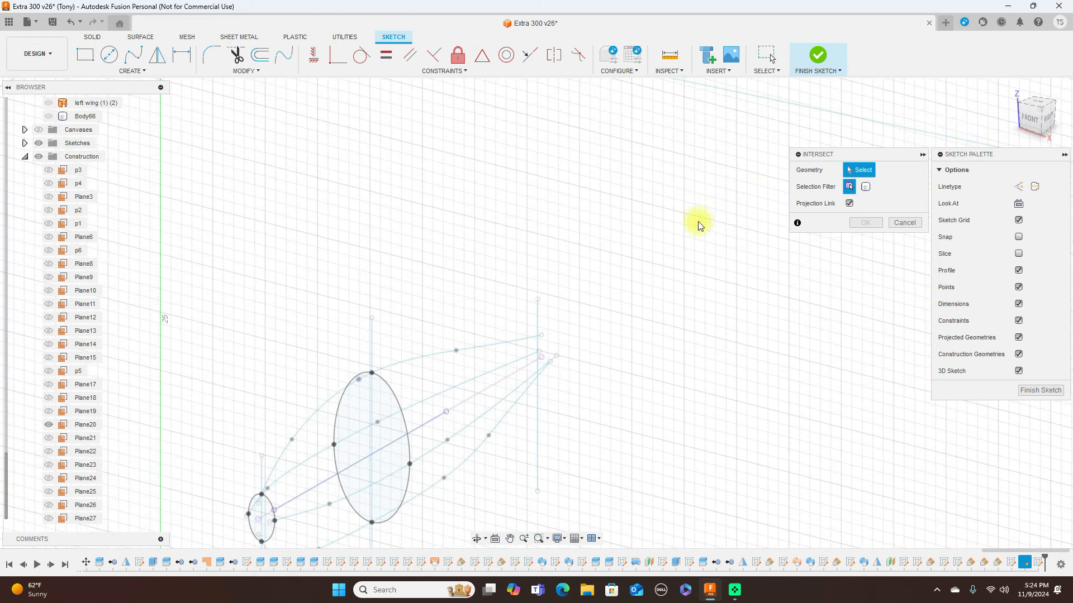
{"action": "left_click", "coordinate": [479, 346]}
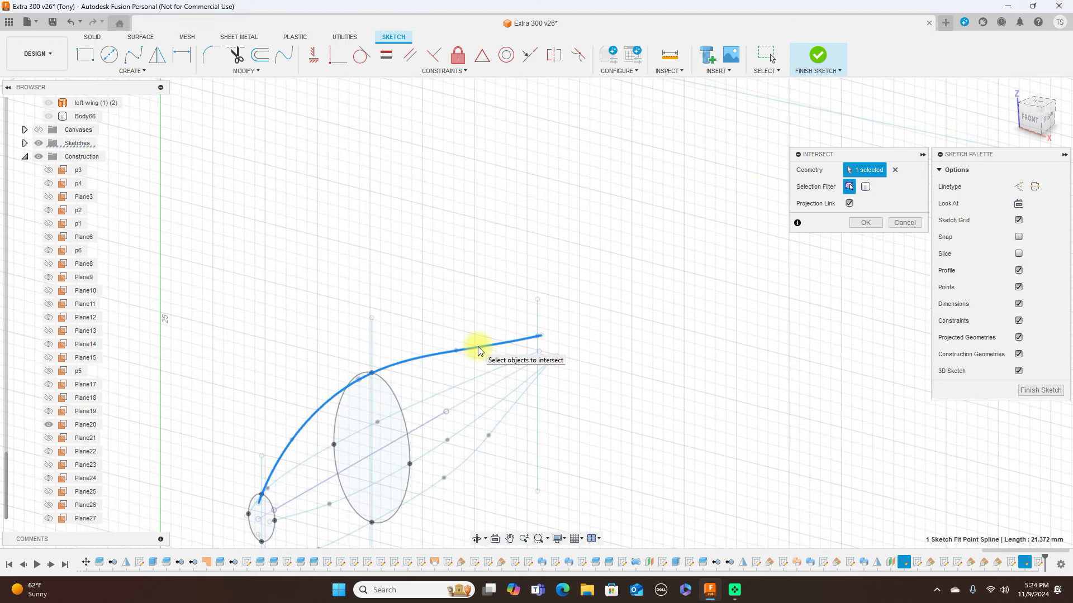
{"action": "left_click", "coordinate": [501, 396]}
{"action": "left_click", "coordinate": [505, 414]}
{"action": "left_click", "coordinate": [478, 380]}
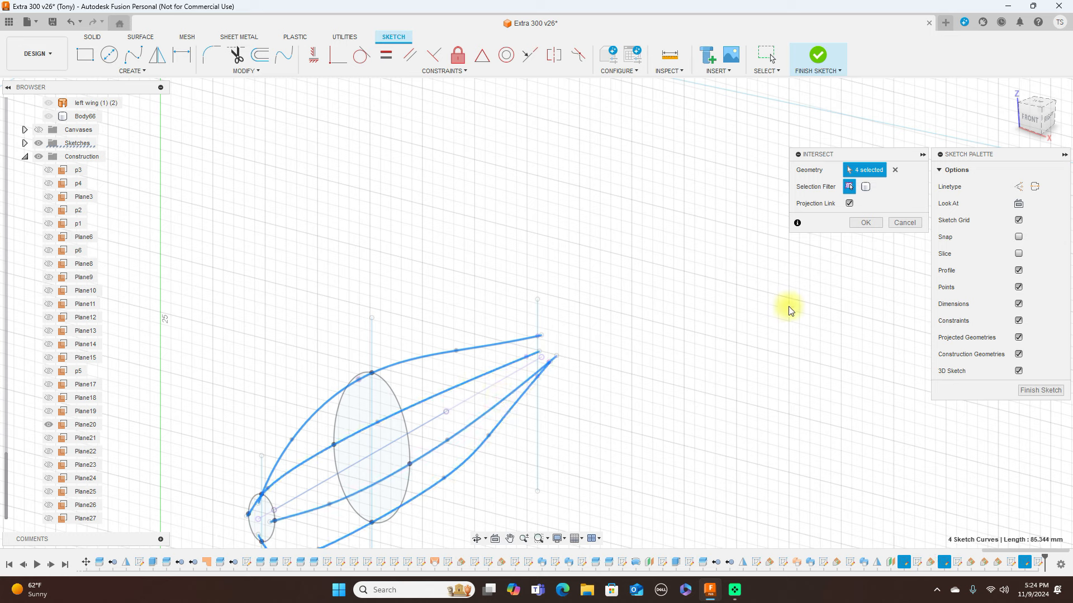
{"action": "left_click", "coordinate": [872, 222]}
Draw a closed fit point spline through the four intersection points on the tail plane and finish the sketch.
{"action": "scroll", "coordinate": [638, 270], "scroll_direction": "up", "scroll_amount": 2}
{"action": "middle_click_drag", "start_coordinate": [644, 305], "coordinate": [703, 167]}
{"action": "left_click", "coordinate": [133, 54]}
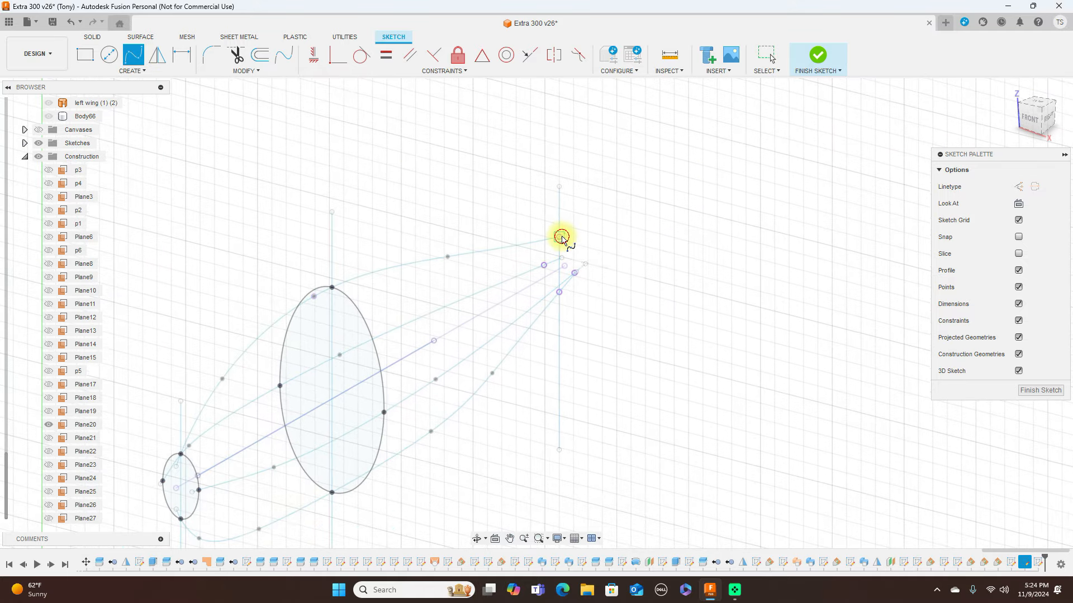
{"action": "left_click", "coordinate": [560, 236]}
{"action": "left_click", "coordinate": [574, 273]}
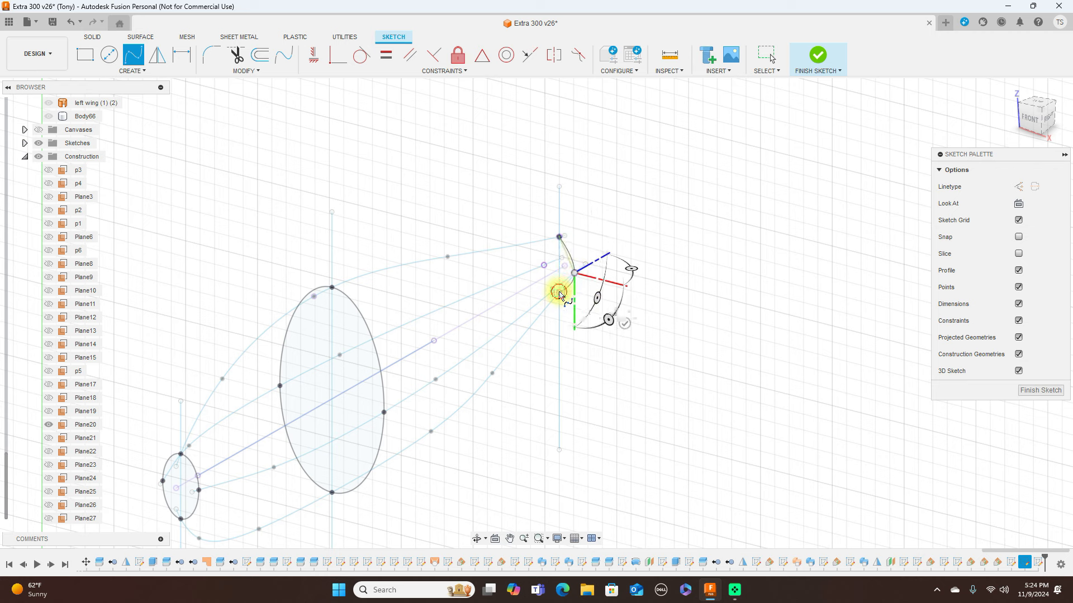
{"action": "left_click", "coordinate": [559, 292]}
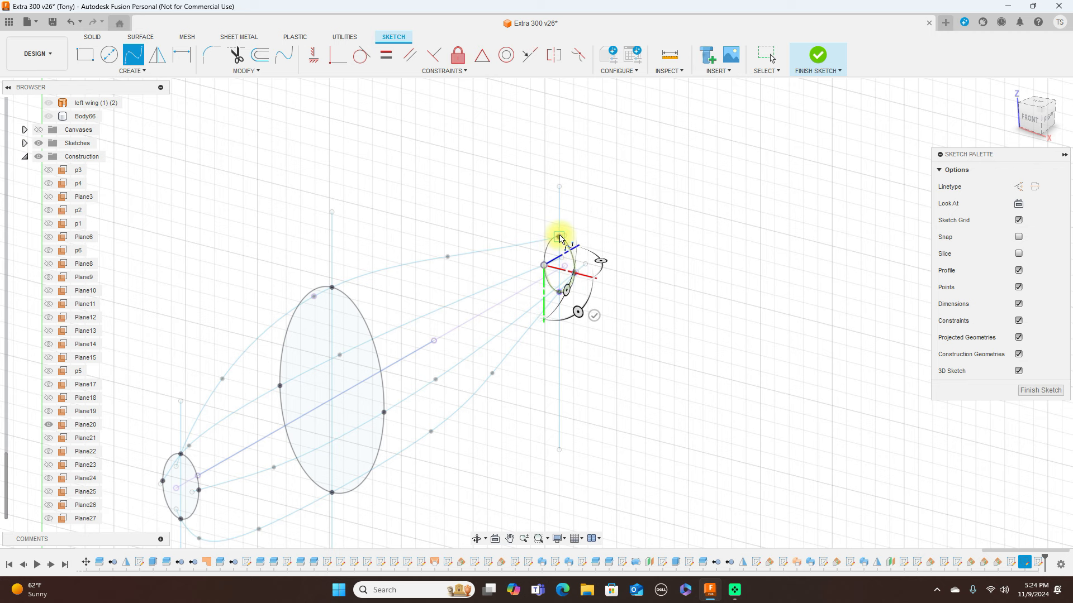
{"action": "left_click", "coordinate": [558, 236]}
{"action": "right_click", "coordinate": [558, 238]}
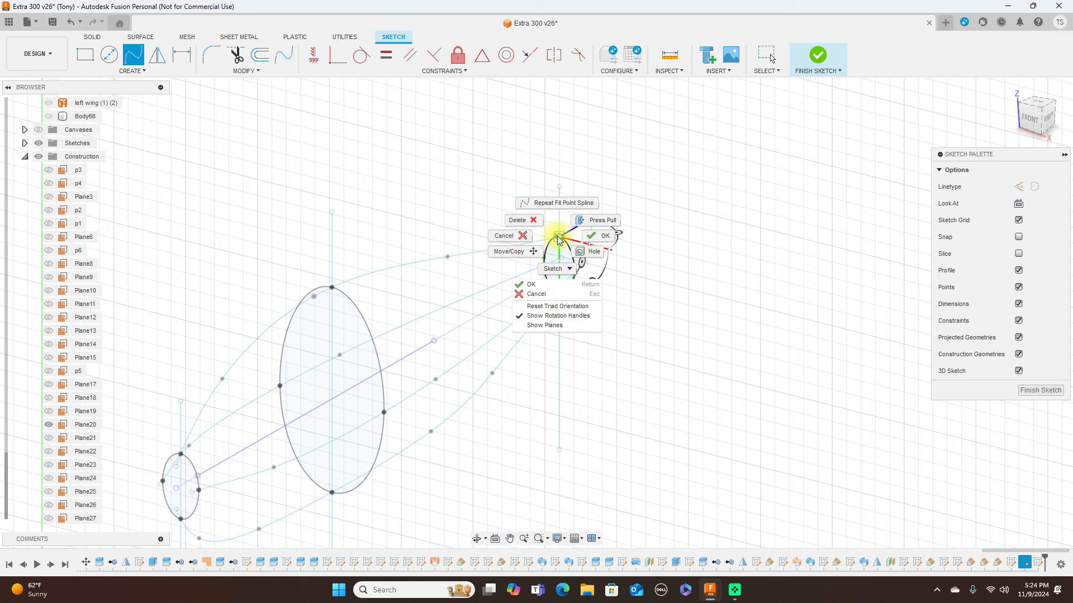
{"action": "left_click", "coordinate": [596, 239]}
{"action": "scroll", "coordinate": [669, 251], "scroll_direction": "down", "scroll_amount": 2}
{"action": "left_click", "coordinate": [823, 56]}
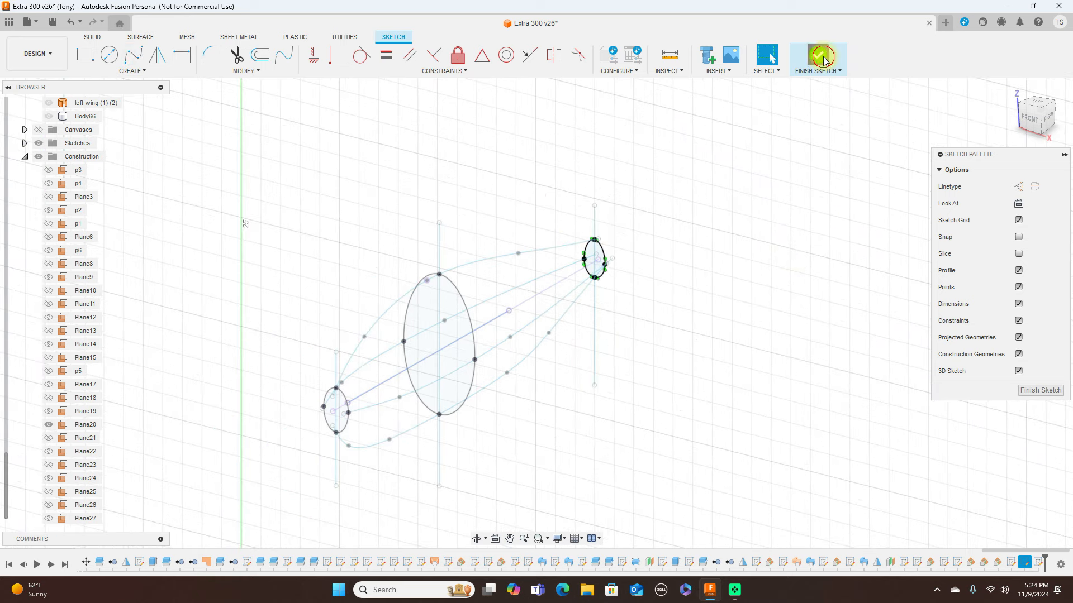
Start a Loft and select the wheel pant's nose, middle and tail closed splines as its profiles, in that order.
{"action": "left_click", "coordinate": [1049, 120]}
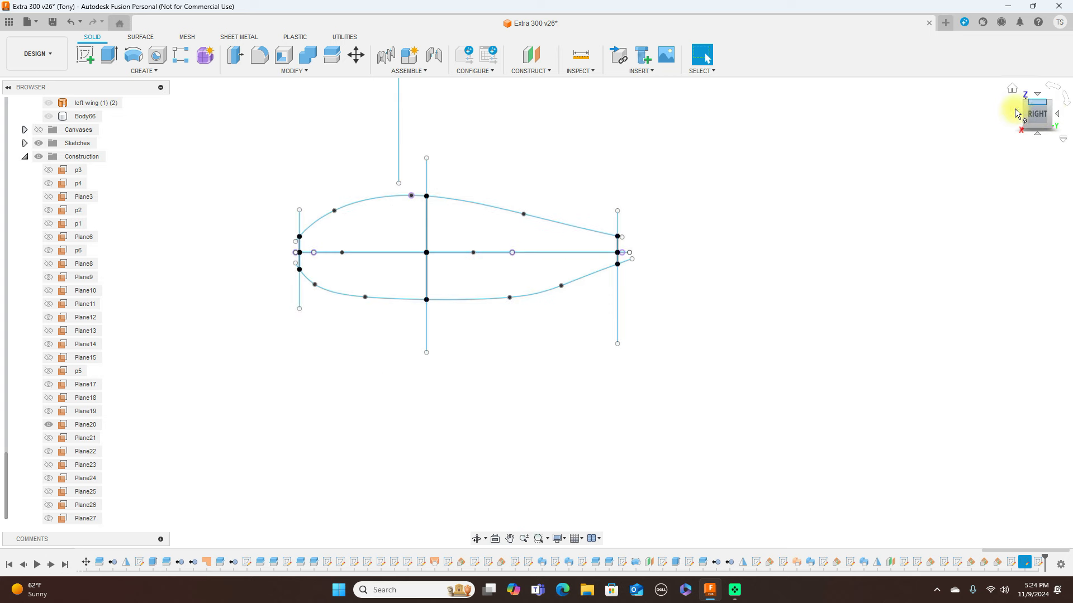
{"action": "mouse_move", "coordinate": [1028, 115]}
{"action": "left_mouse_down"}
{"action": "mouse_move", "coordinate": [1068, 126]}
{"action": "mouse_move", "coordinate": [19, 126]}
{"action": "mouse_move", "coordinate": [549, 119]}
{"action": "left_mouse_up"}
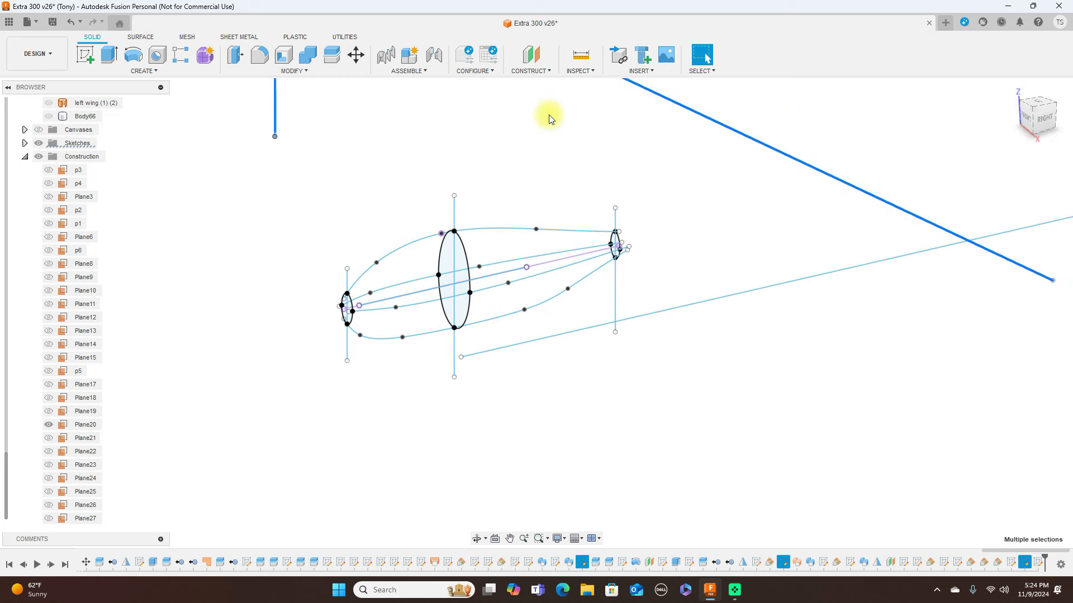
{"action": "left_click", "coordinate": [162, 72]}
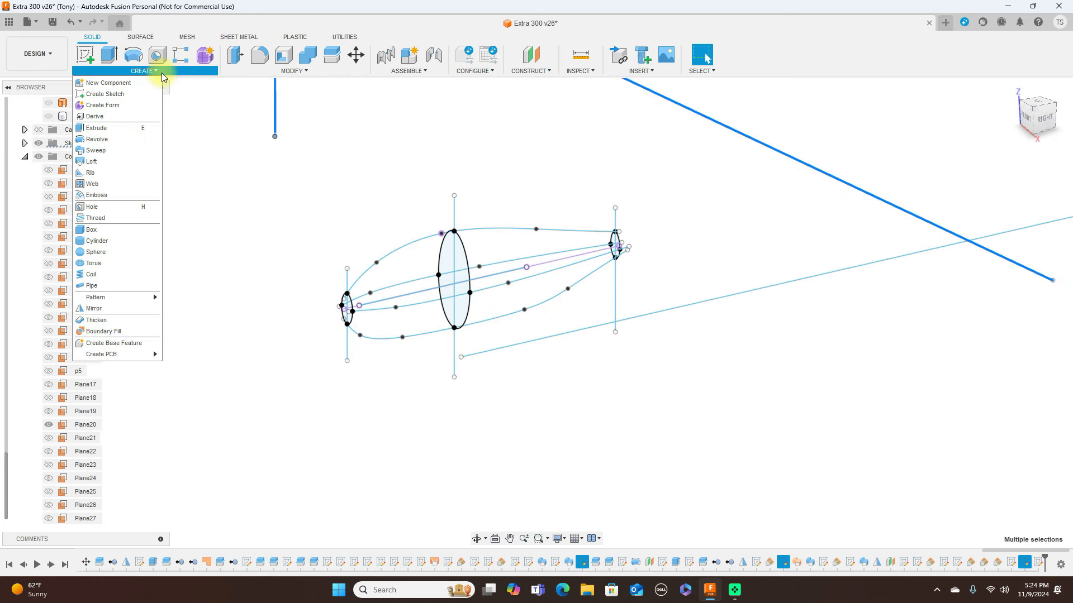
{"action": "left_click", "coordinate": [192, 136]}
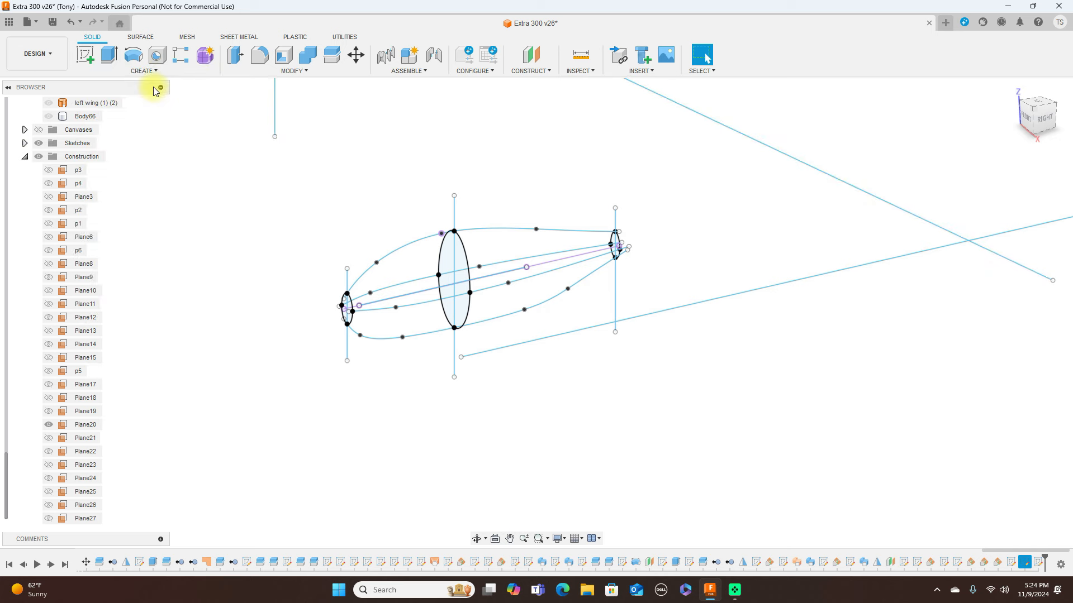
{"action": "left_click", "coordinate": [151, 72]}
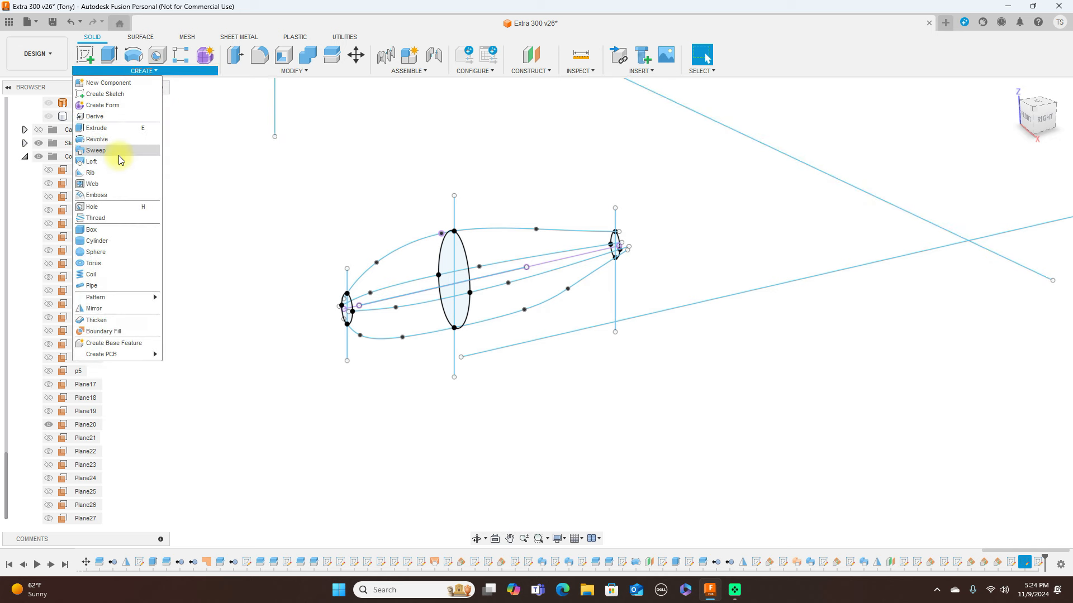
{"action": "left_click", "coordinate": [116, 165]}
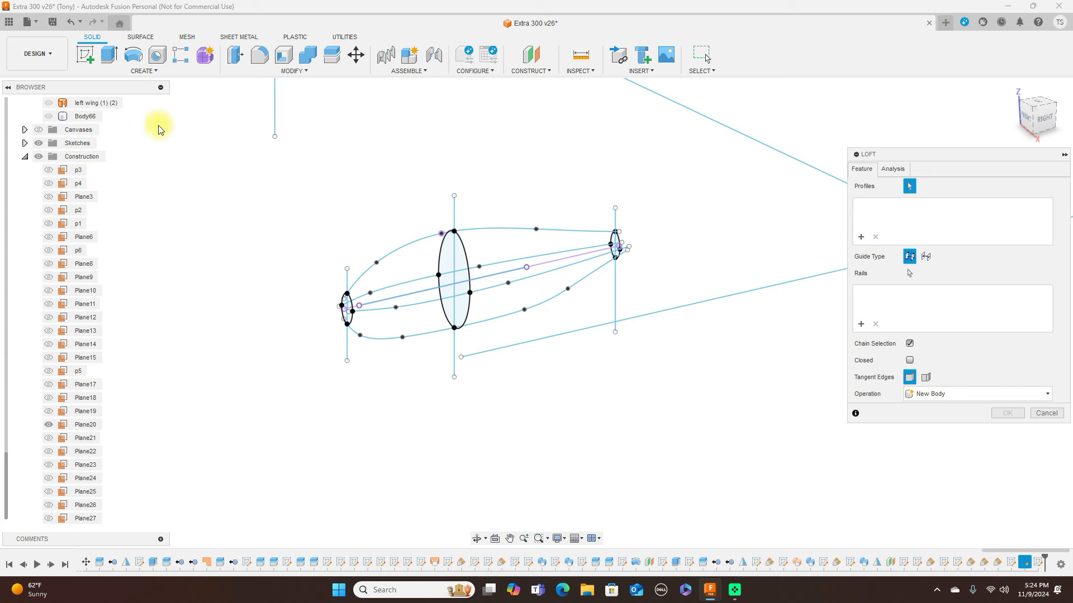
{"action": "scroll", "coordinate": [361, 270], "scroll_direction": "up", "scroll_amount": 3}
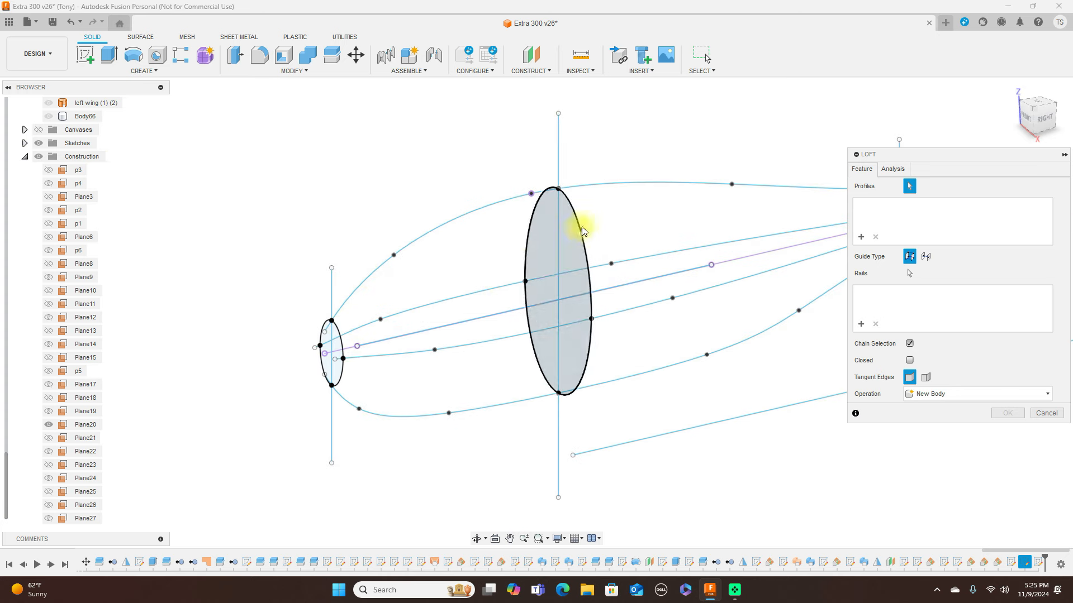
{"action": "left_click", "coordinate": [333, 344]}
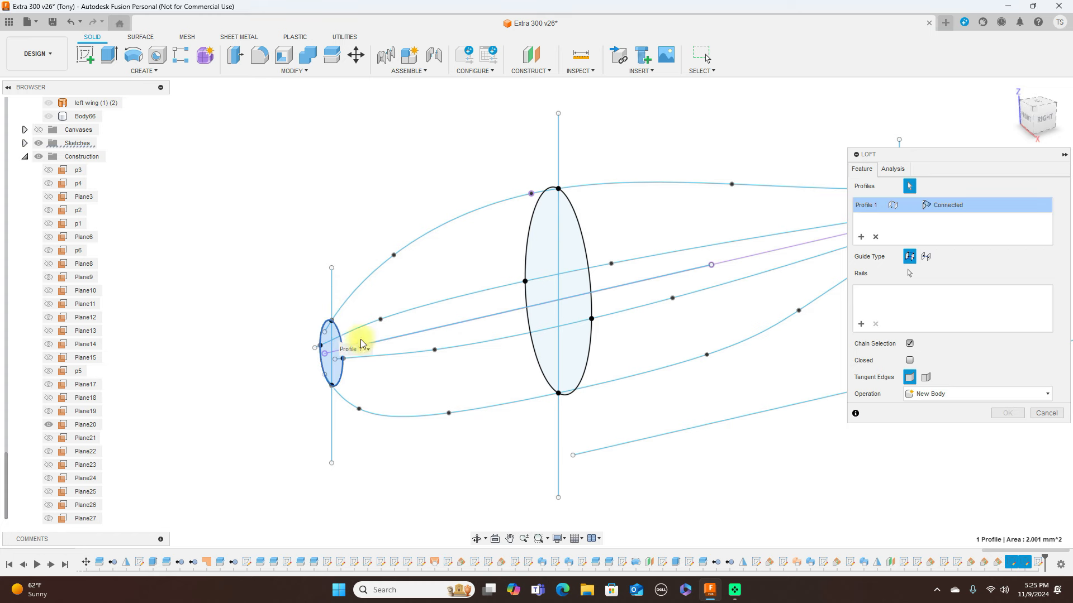
{"action": "left_click", "coordinate": [540, 252]}
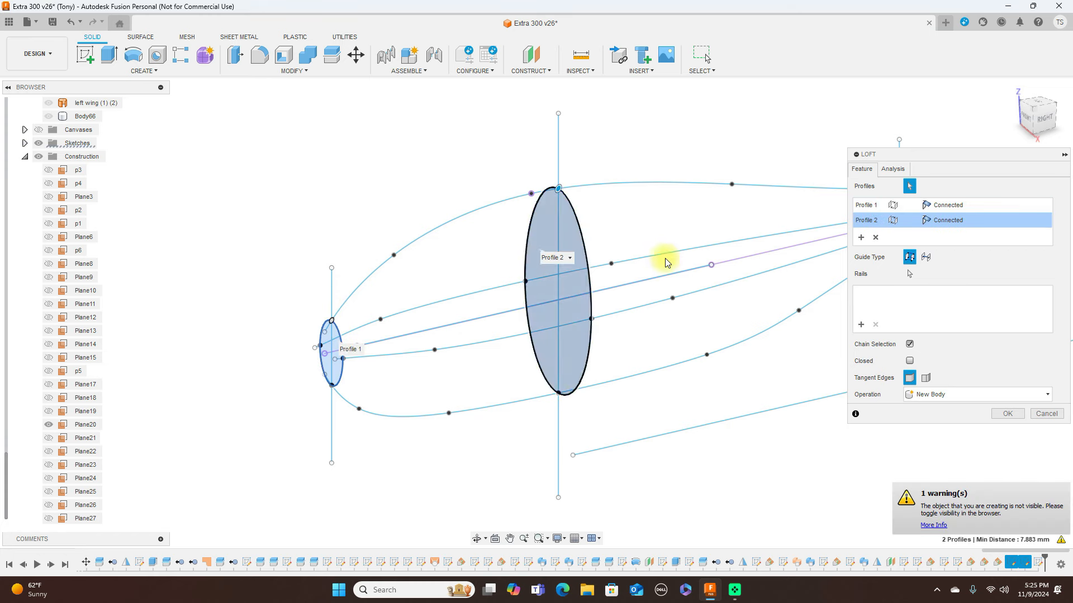
{"action": "middle_click_drag", "start_coordinate": [692, 132], "coordinate": [541, 129]}
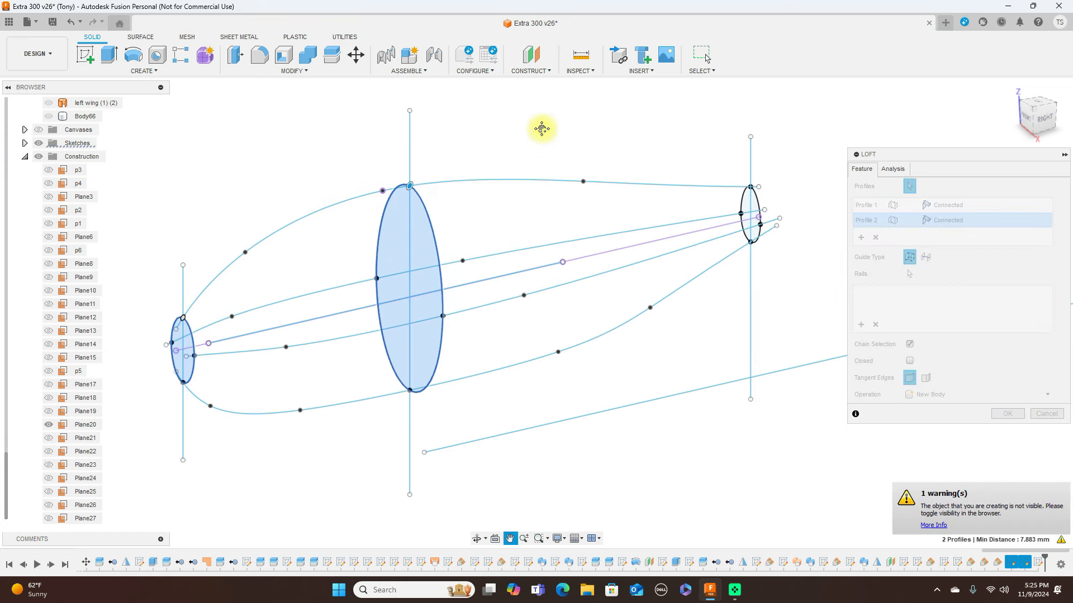
{"action": "left_click", "coordinate": [748, 208]}
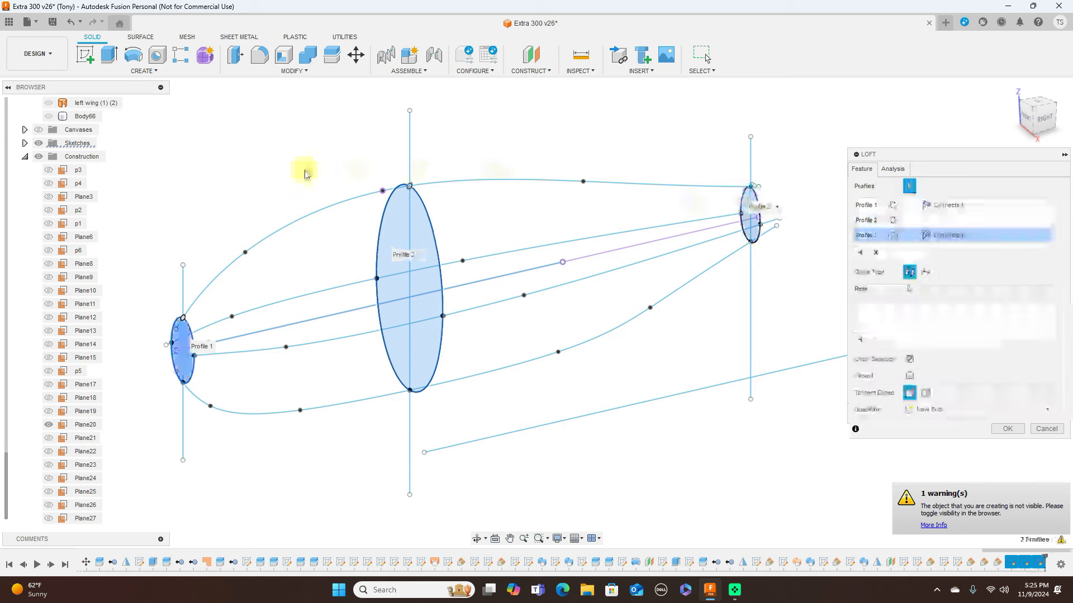
Add the four outline splines as loft rails and create the wheel pant as a new body.
{"action": "left_click", "coordinate": [862, 343]}
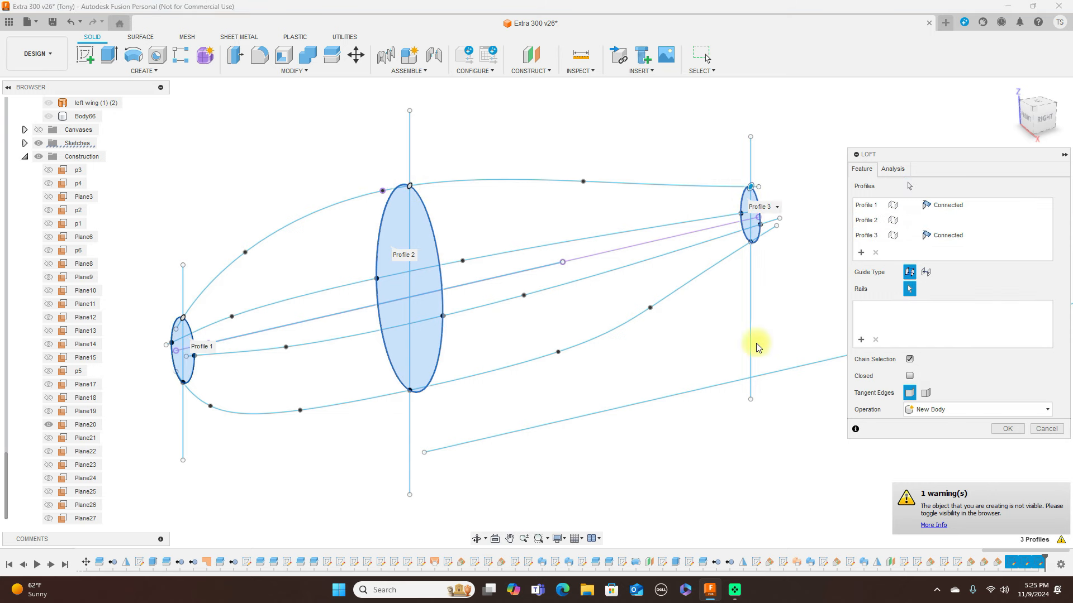
{"action": "left_click", "coordinate": [611, 184]}
{"action": "left_click", "coordinate": [614, 270]}
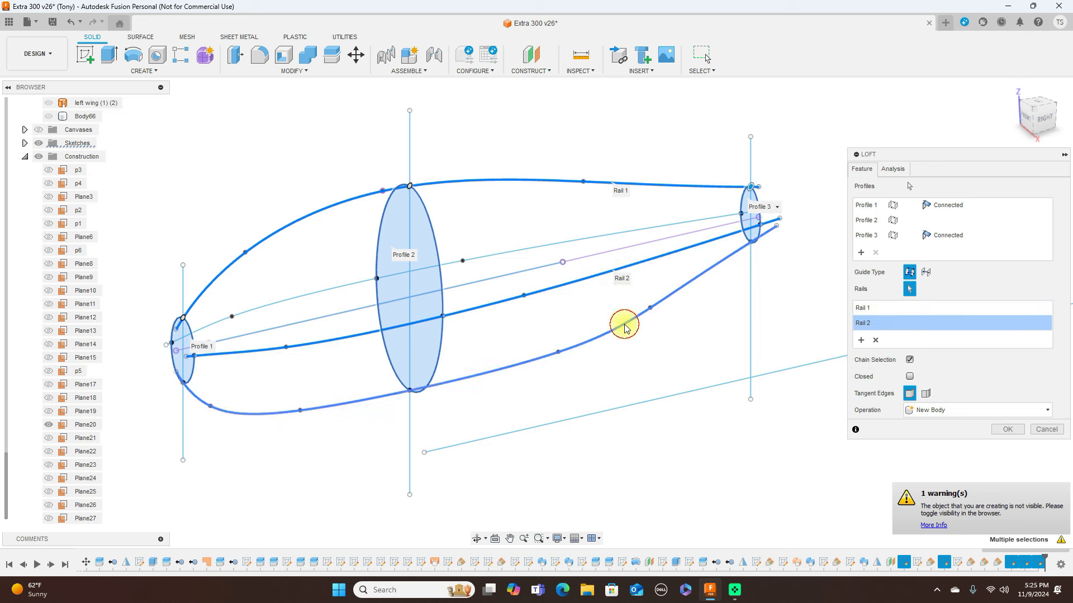
{"action": "left_click", "coordinate": [624, 326]}
{"action": "left_click", "coordinate": [577, 244]}
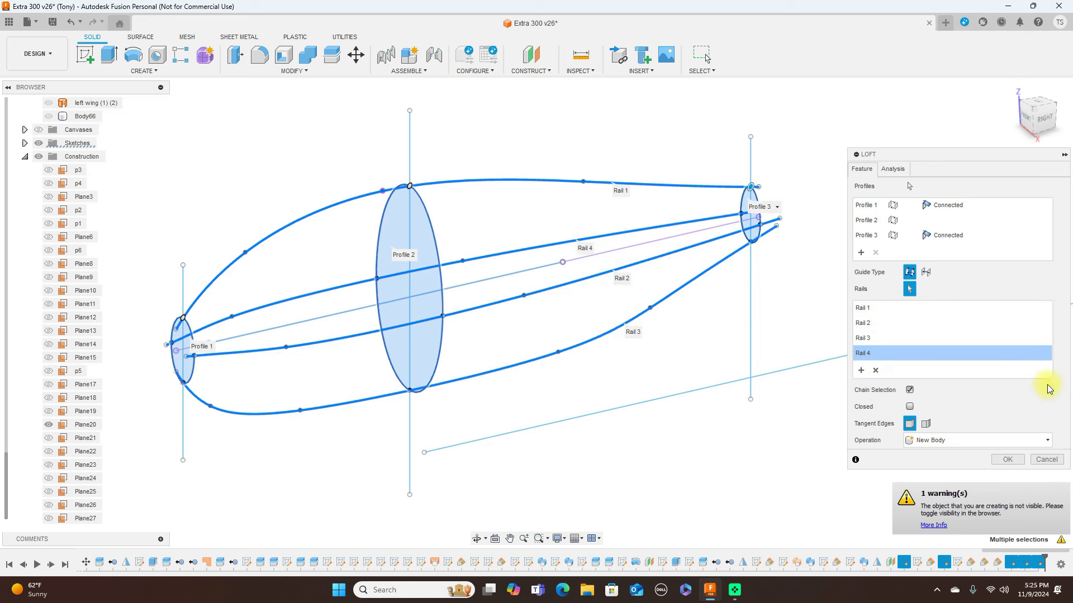
{"action": "left_click", "coordinate": [1017, 460]}
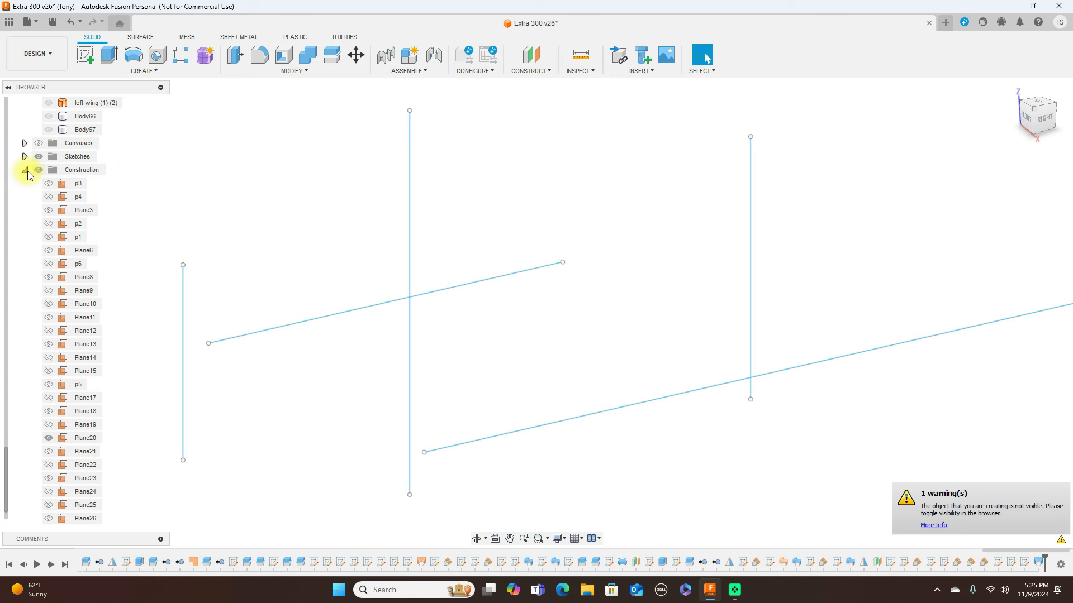
Collapse the Construction folder and make the Bodies folder visible.
{"action": "left_click", "coordinate": [25, 170]}
{"action": "scroll", "coordinate": [66, 190], "scroll_direction": "up", "scroll_amount": 5}
{"action": "scroll", "coordinate": [66, 190], "scroll_direction": "up", "scroll_amount": 4}
{"action": "left_click", "coordinate": [40, 158]}
{"action": "scroll", "coordinate": [485, 213], "scroll_direction": "down", "scroll_amount": 8}
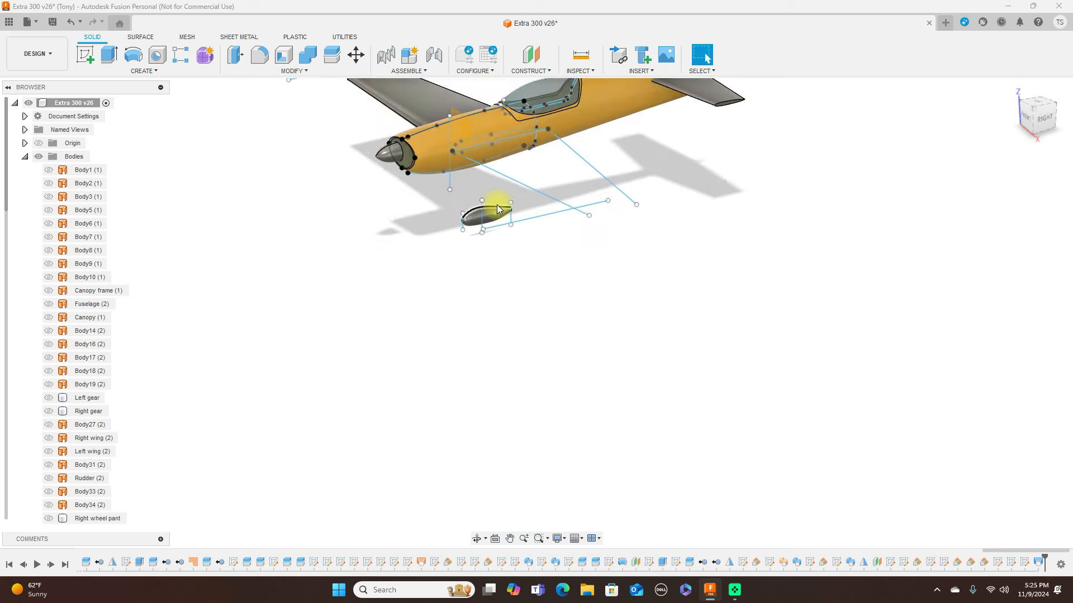
Show the left gear and right gear bodies and hide all sketches.
{"action": "left_click", "coordinate": [1042, 118]}
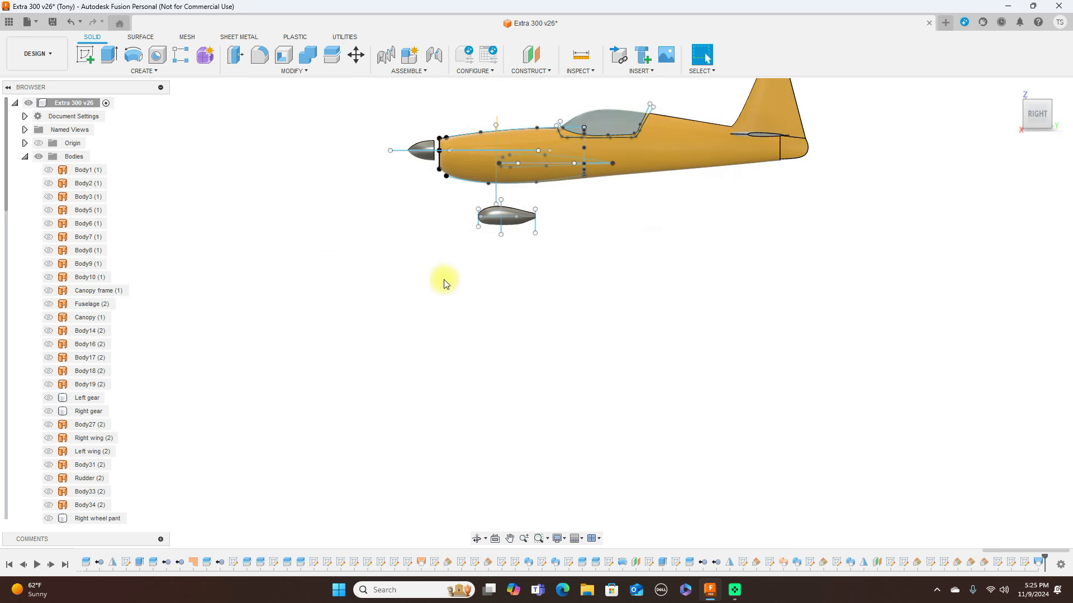
{"action": "scroll", "coordinate": [112, 373], "scroll_direction": "down", "scroll_amount": 9}
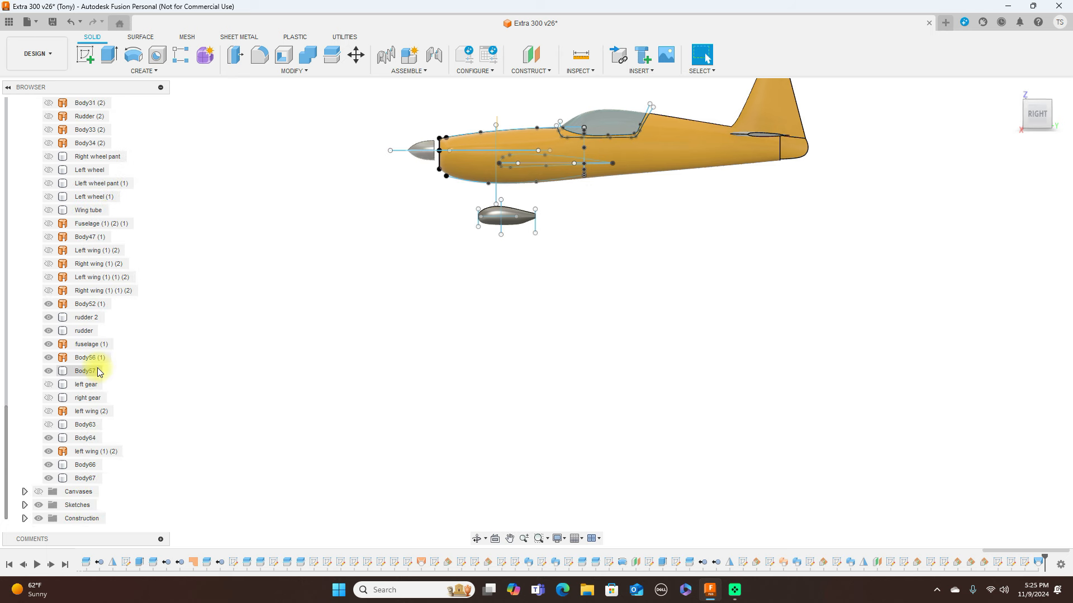
{"action": "left_click", "coordinate": [60, 385]}
{"action": "left_click", "coordinate": [49, 384]}
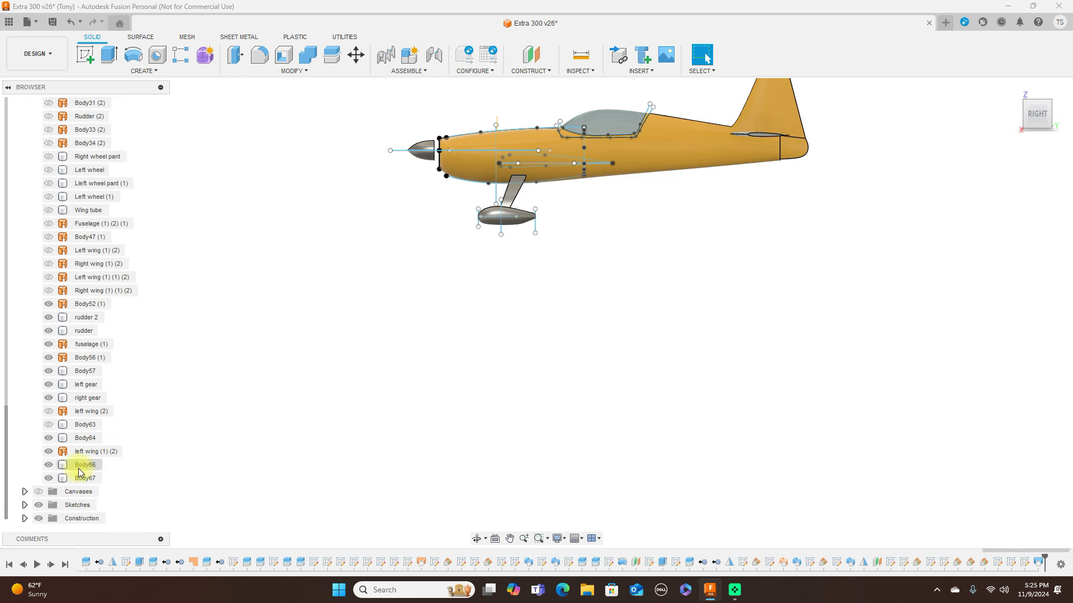
{"action": "left_click", "coordinate": [39, 506]}
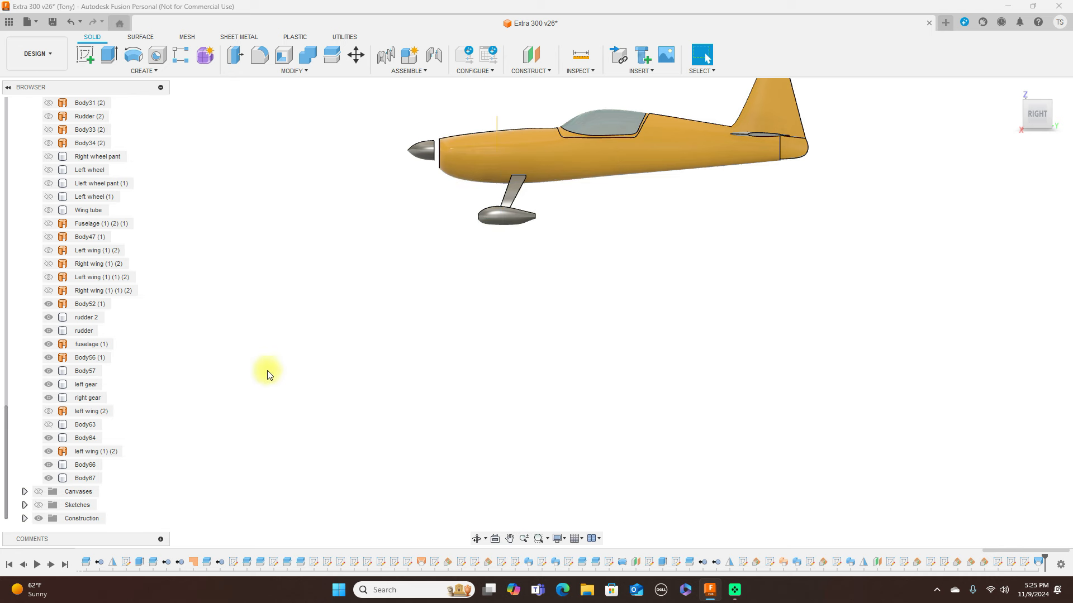
Show the Left wing (1) (2) and Right wing (1) (2) bodies for a check, and hide both again.
{"action": "left_click", "coordinate": [55, 251]}
{"action": "left_click", "coordinate": [51, 250]}
{"action": "left_click", "coordinate": [50, 264]}
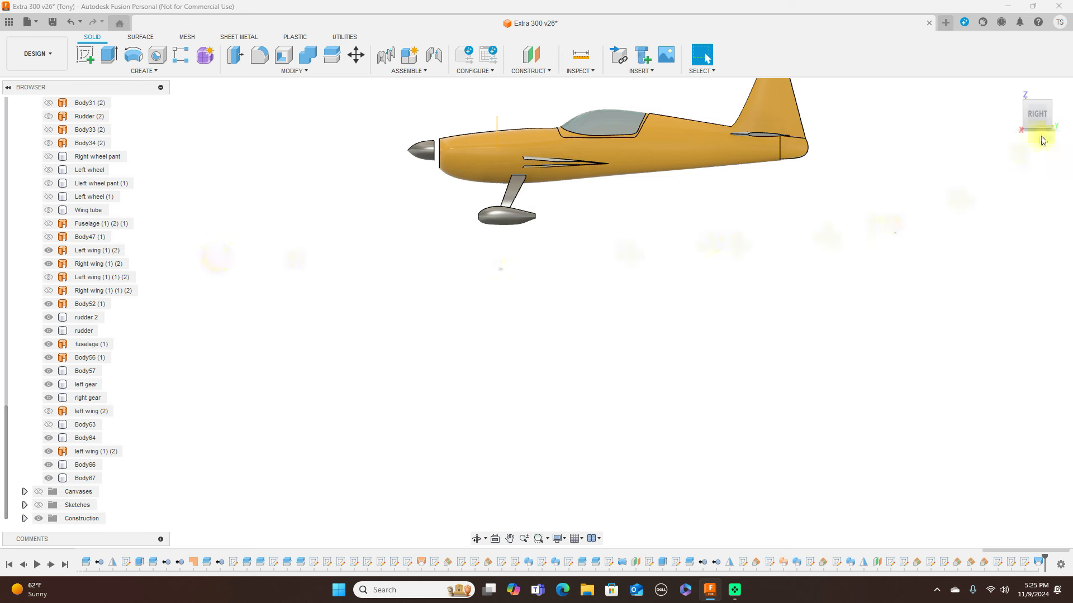
{"action": "left_click", "coordinate": [49, 250]}
{"action": "left_click", "coordinate": [49, 264]}
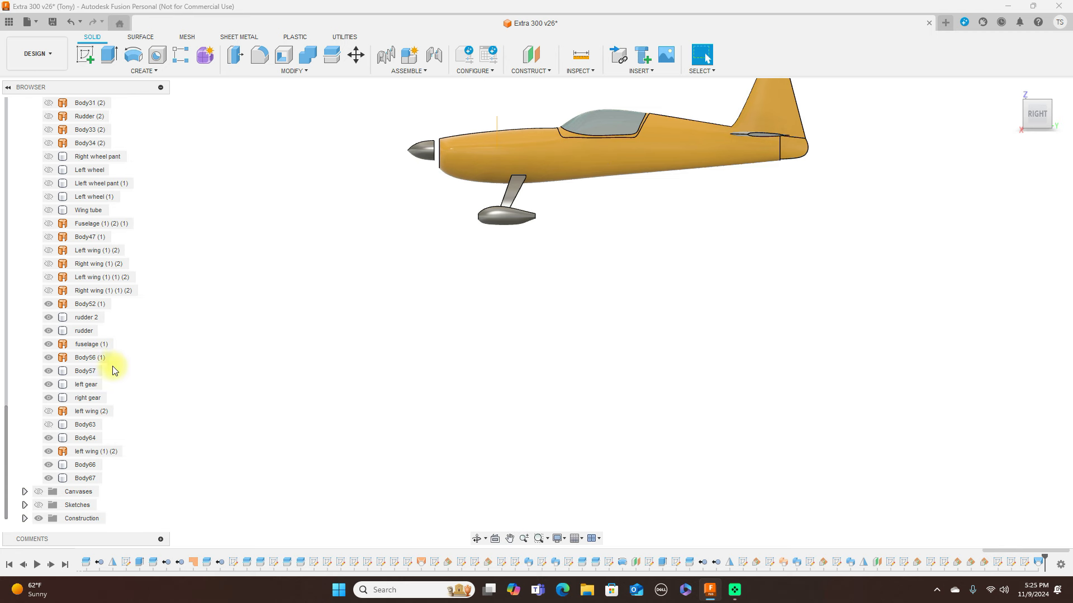
Preview left wing (2), hide it again, and show Body63 so both wings appear on the aircraft.
{"action": "left_click", "coordinate": [50, 412]}
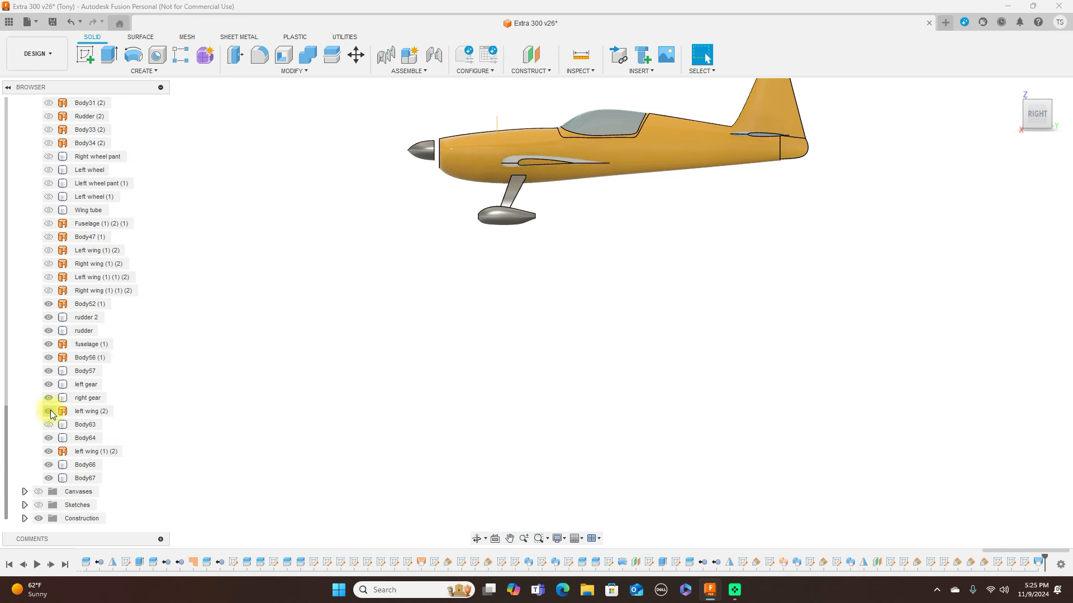
{"action": "left_click", "coordinate": [50, 411]}
{"action": "left_click", "coordinate": [49, 425]}
{"action": "mouse_move", "coordinate": [1030, 104]}
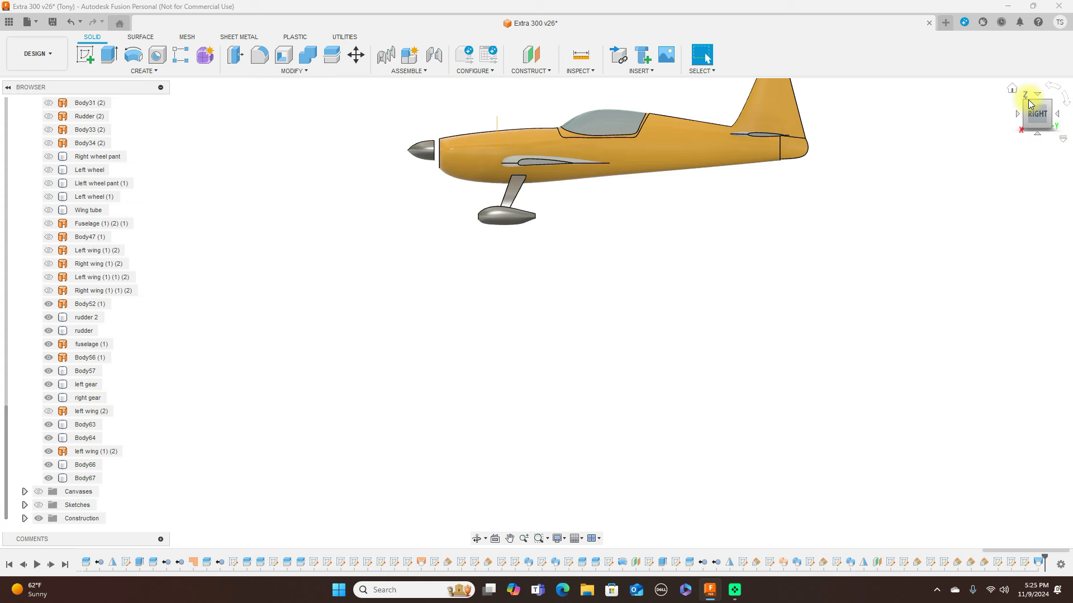
{"action": "mouse_move", "coordinate": [1028, 110]}
{"action": "left_mouse_down"}
{"action": "mouse_move", "coordinate": [1068, 119]}
{"action": "mouse_move", "coordinate": [61, 120]}
{"action": "mouse_move", "coordinate": [87, 130]}
{"action": "left_mouse_up"}
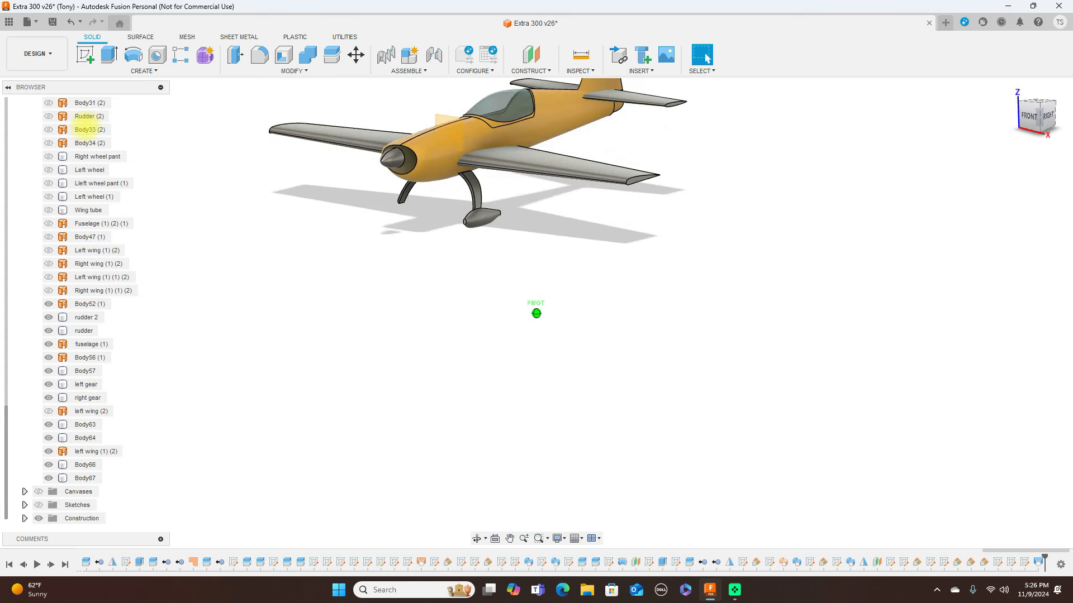
{"action": "middle_click_drag", "start_coordinate": [838, 163], "coordinate": [859, 249]}
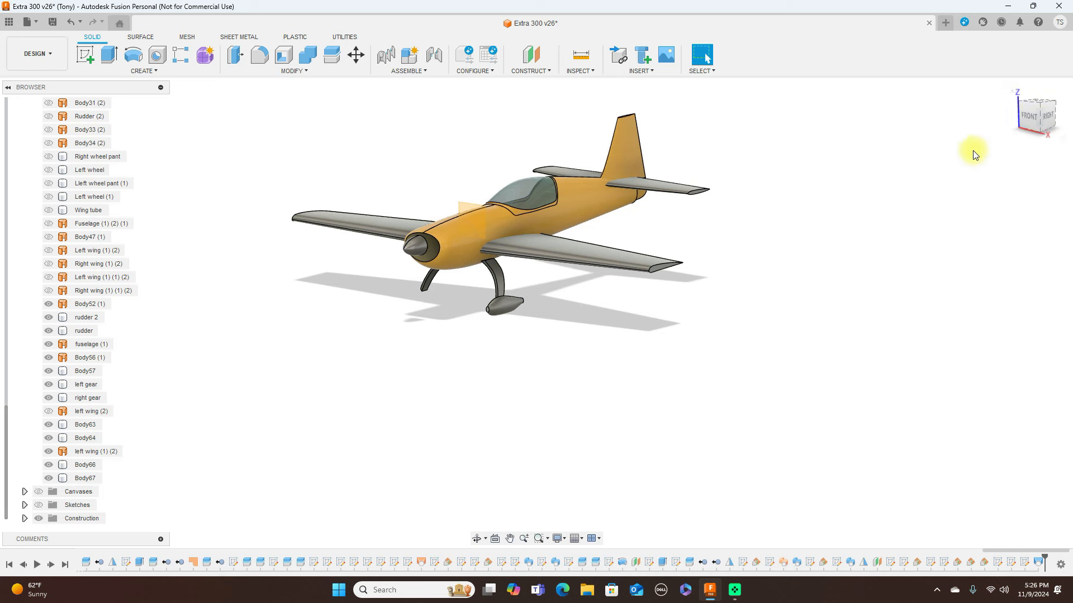
Mirror the wheel pant body across the aircraft's vertical centre plane as a new body.
{"action": "left_click", "coordinate": [1046, 115]}
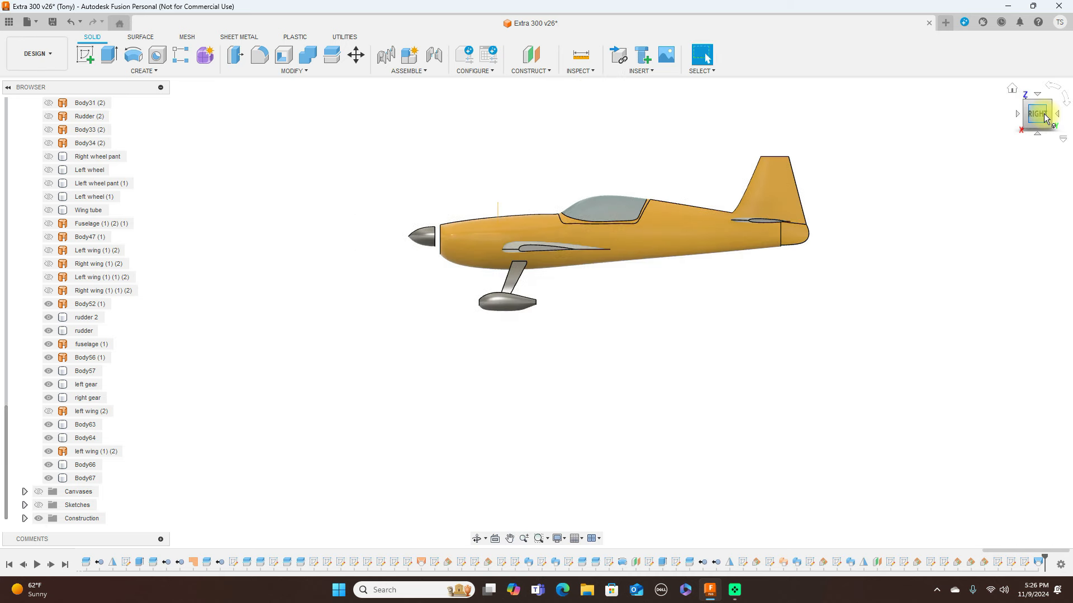
{"action": "left_click_drag", "start_coordinate": [1024, 119], "coordinate": [34, 129]}
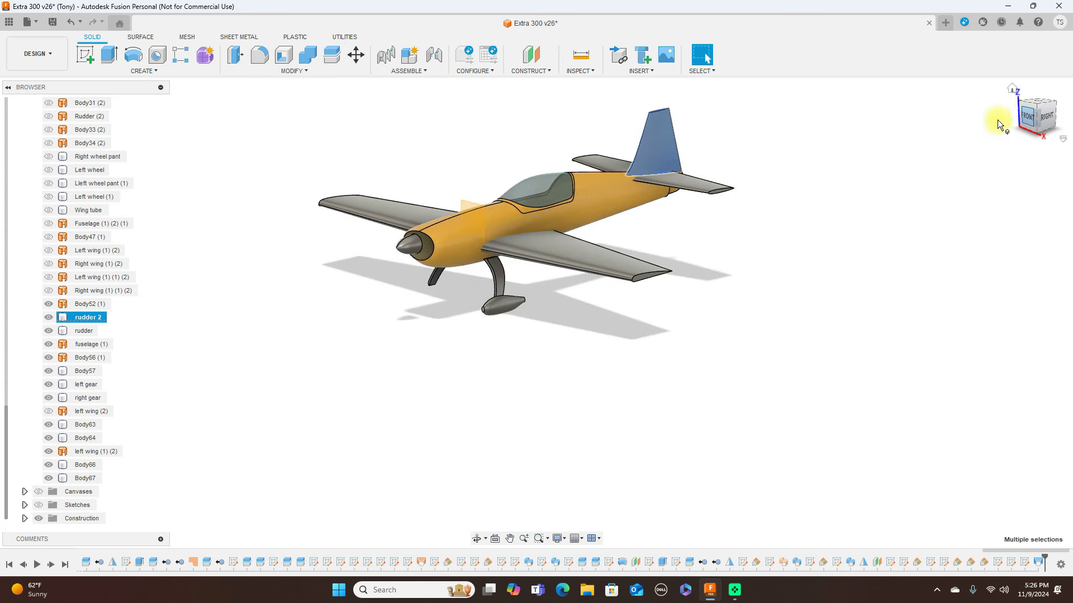
{"action": "scroll", "coordinate": [409, 218], "scroll_direction": "up", "scroll_amount": 1}
{"action": "scroll", "coordinate": [408, 218], "scroll_direction": "up", "scroll_amount": 1}
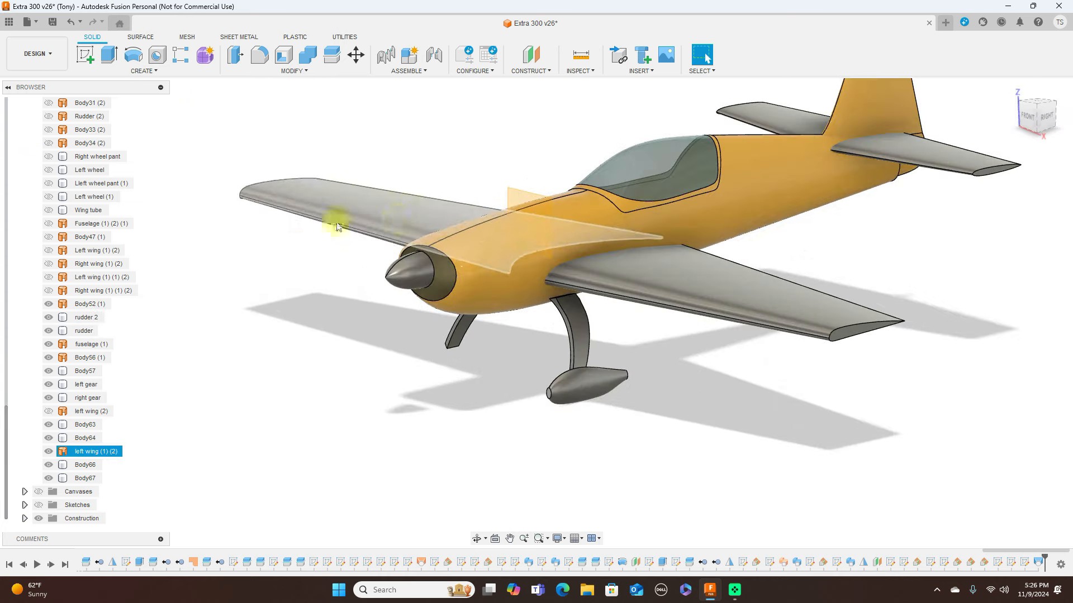
{"action": "left_click", "coordinate": [157, 71]}
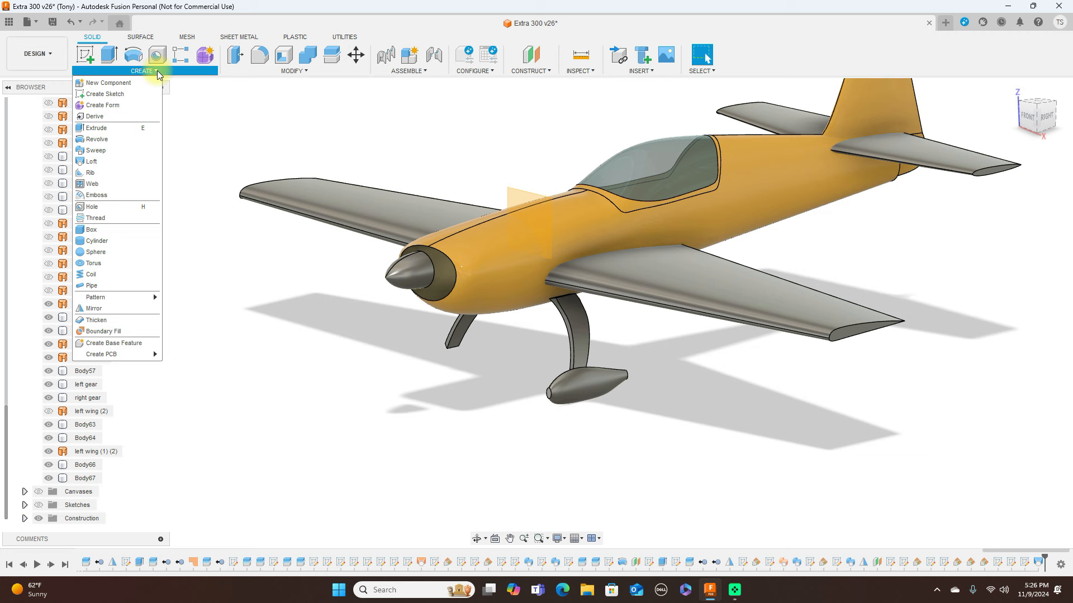
{"action": "left_click", "coordinate": [112, 308]}
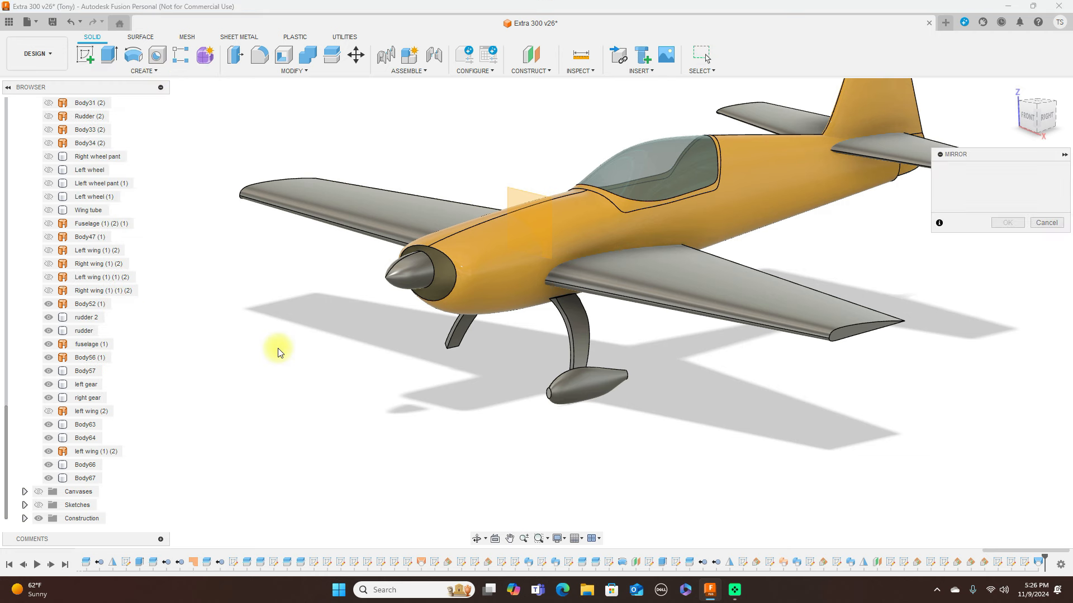
{"action": "left_click", "coordinate": [569, 384]}
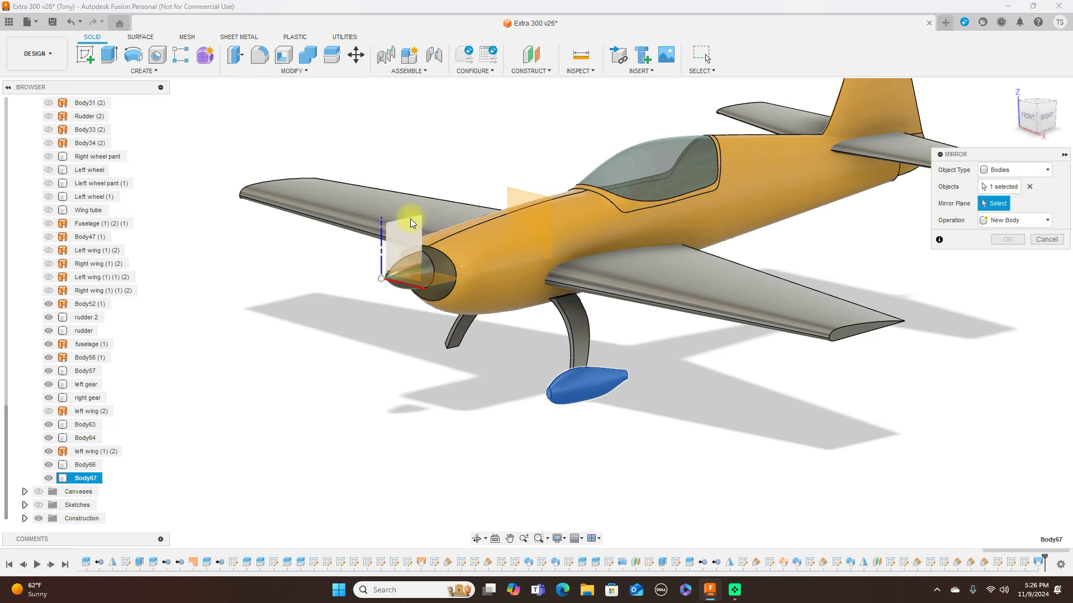
{"action": "left_click", "coordinate": [410, 223]}
{"action": "left_click", "coordinate": [1014, 243]}
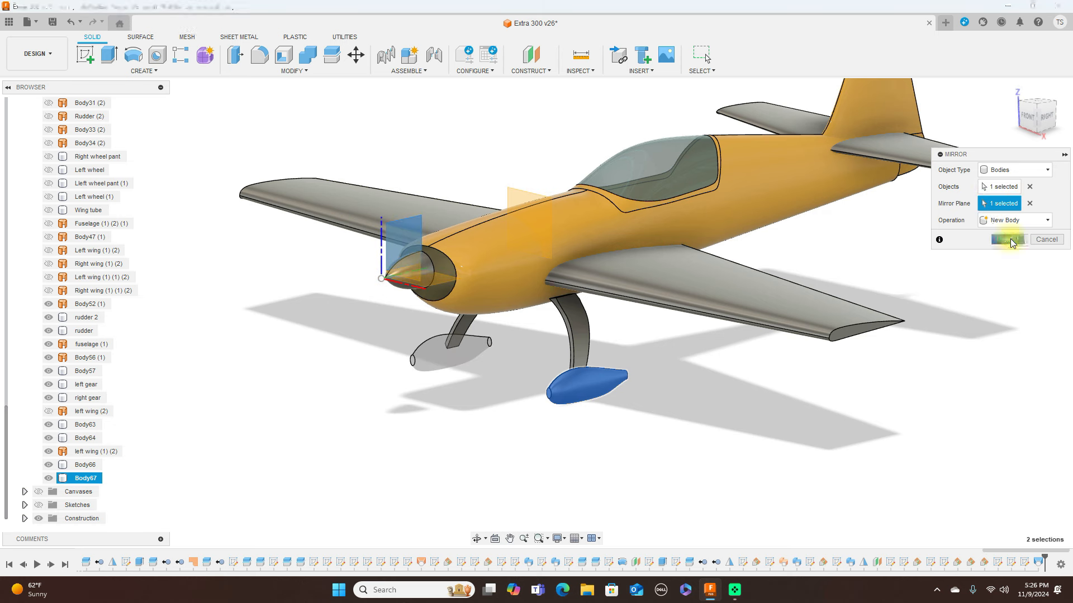
Examine both wheel pants and their alignment with the landing gear from the side and at slight angles.
{"action": "left_click", "coordinate": [1048, 116]}
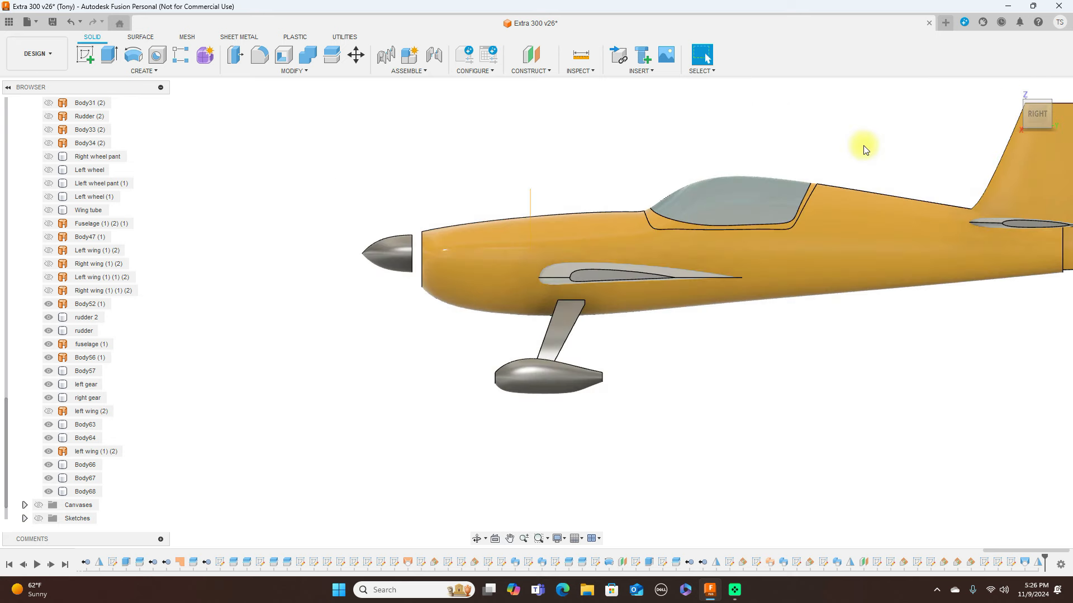
{"action": "scroll", "coordinate": [946, 143], "scroll_direction": "down", "scroll_amount": 2}
{"action": "left_click", "coordinate": [1000, 136]}
{"action": "middle_click_drag", "start_coordinate": [834, 121], "coordinate": [666, 200]}
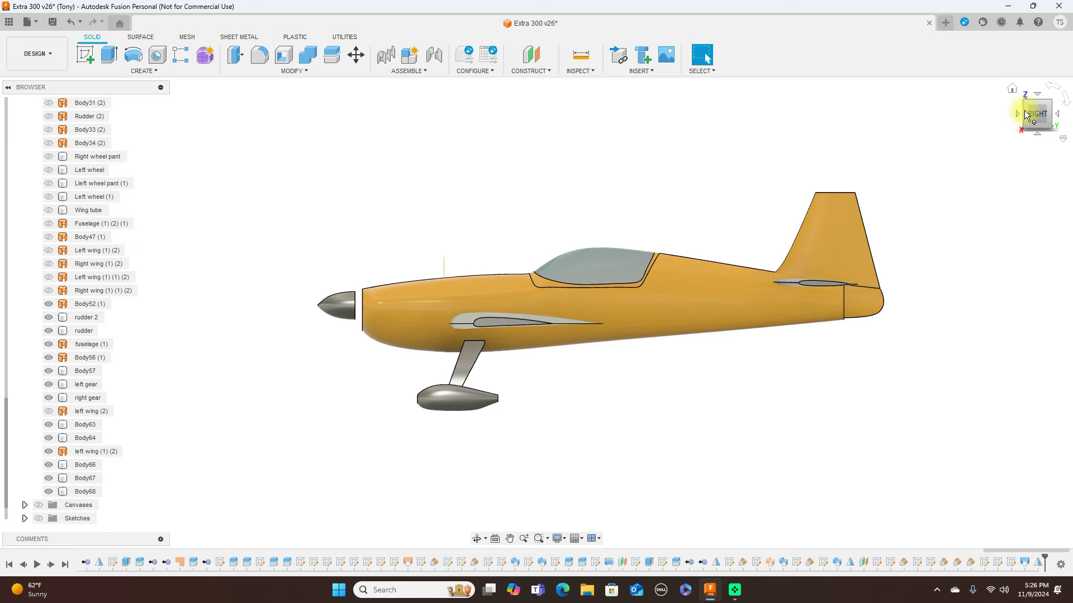
{"action": "left_click", "coordinate": [1043, 111]}
{"action": "left_click_drag", "start_coordinate": [42, 117], "coordinate": [1060, 112]}
{"action": "left_click", "coordinate": [1041, 113]}
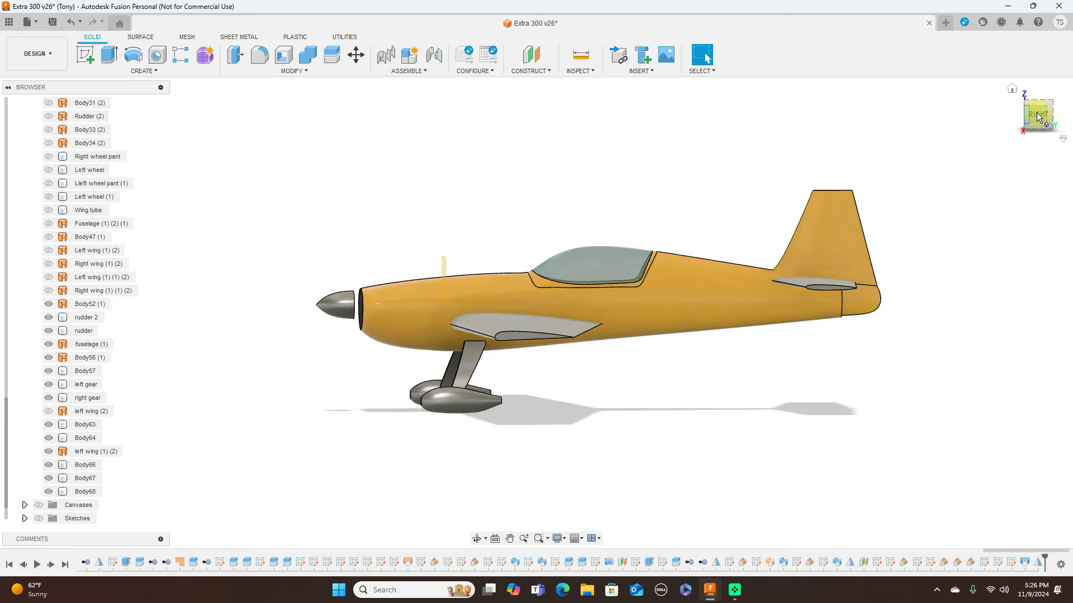
{"action": "scroll", "coordinate": [568, 210], "scroll_direction": "up", "scroll_amount": 2}
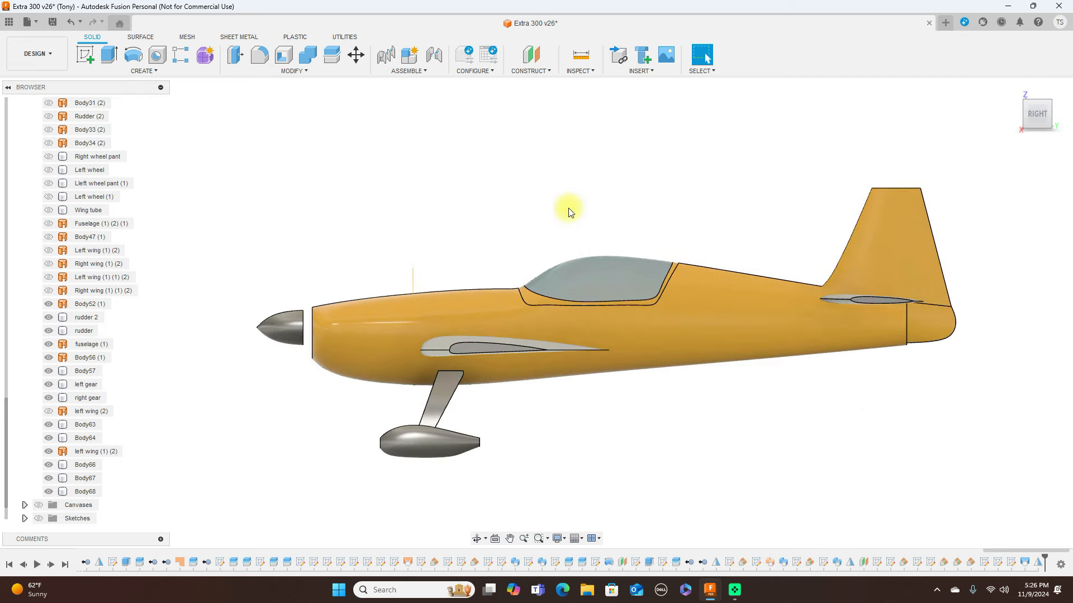
{"action": "middle_click_drag", "start_coordinate": [427, 217], "coordinate": [561, 127]}
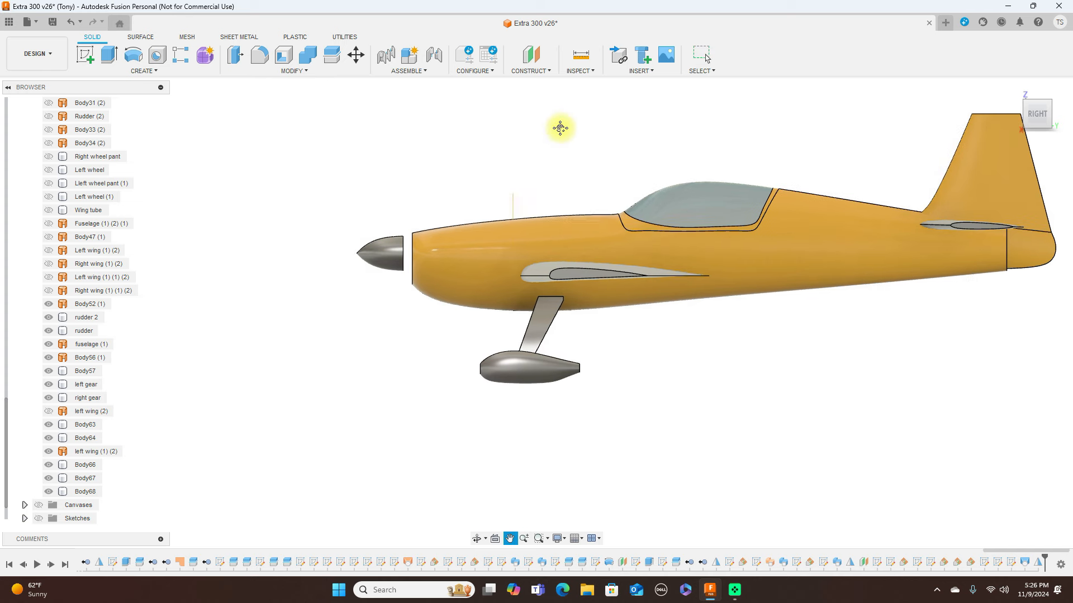
{"action": "scroll", "coordinate": [482, 142], "scroll_direction": "up", "scroll_amount": 2}
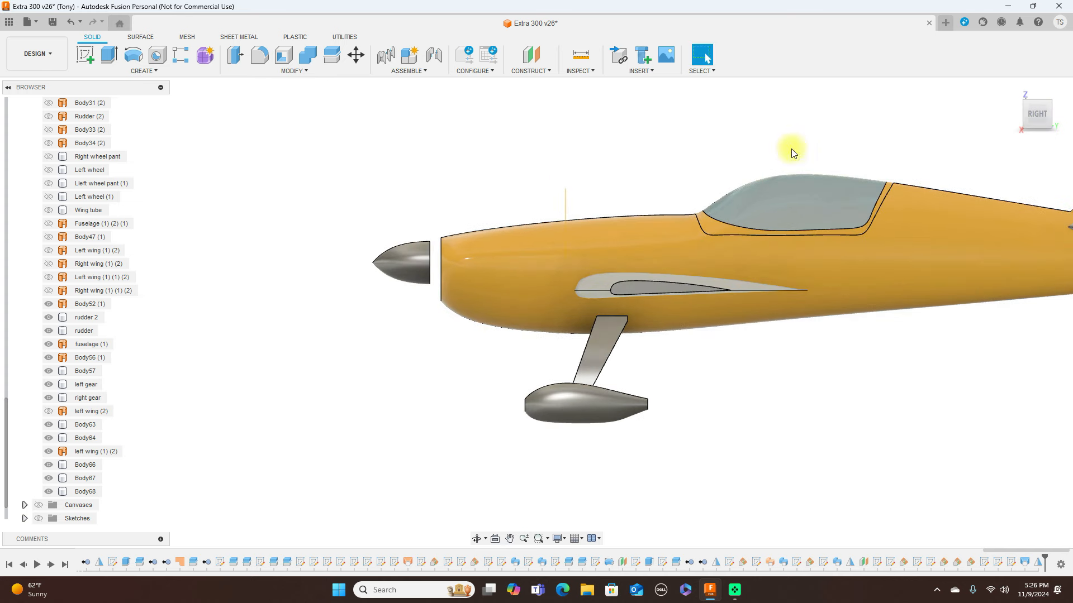
{"action": "scroll", "coordinate": [714, 152], "scroll_direction": "up", "scroll_amount": 1}
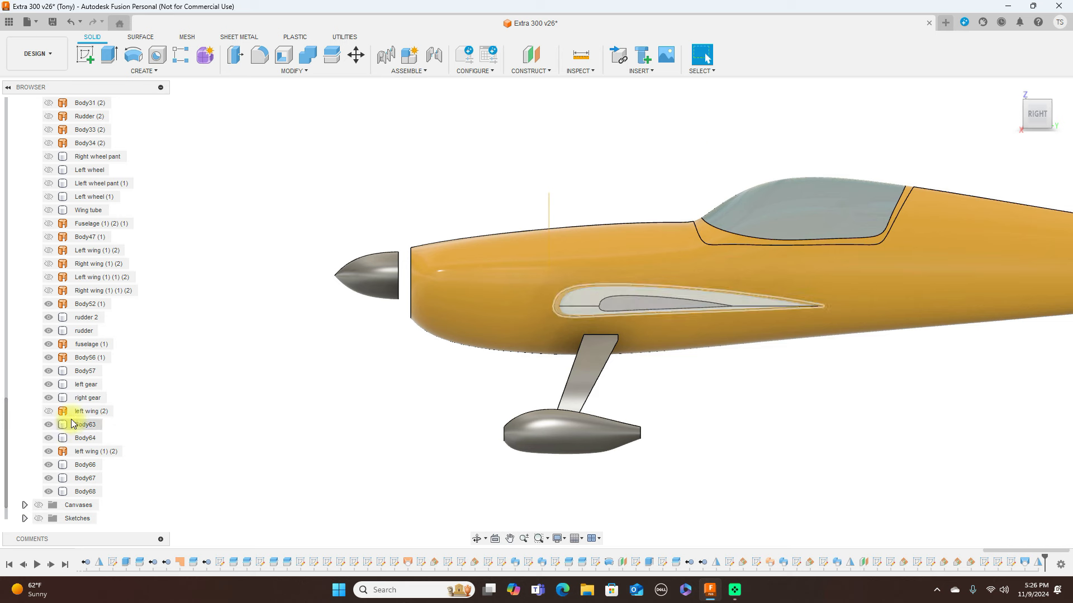
Make the Sketches folder visible, expand it, and hide Sketch84 and Sketch82 at the wheel pant.
{"action": "left_click", "coordinate": [42, 517]}
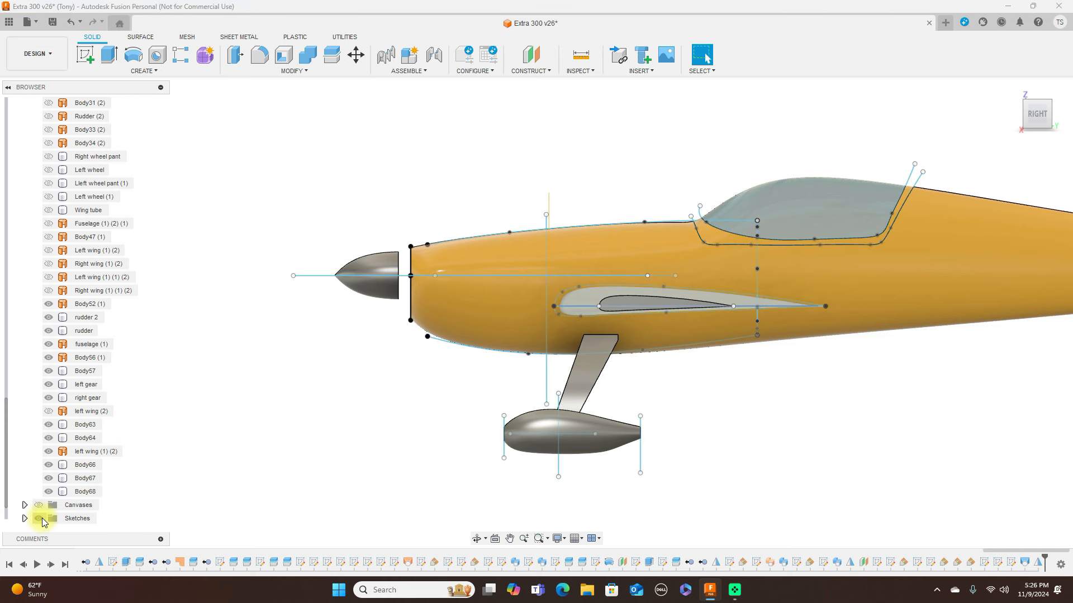
{"action": "left_click", "coordinate": [1017, 115]}
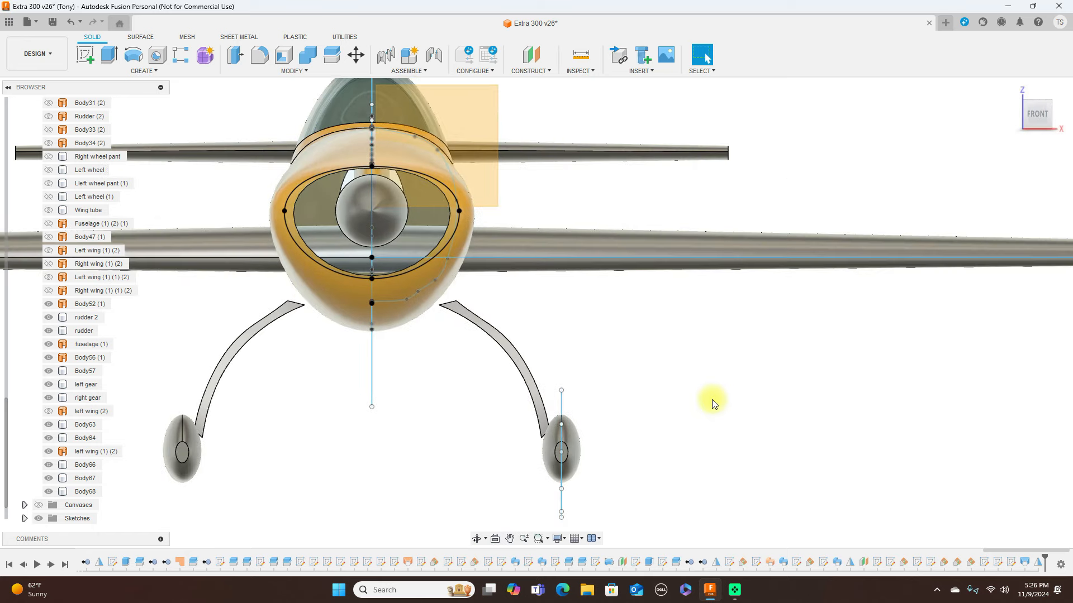
{"action": "scroll", "coordinate": [712, 402], "scroll_direction": "up", "scroll_amount": 3}
{"action": "middle_click_drag", "start_coordinate": [695, 411], "coordinate": [879, 288]}
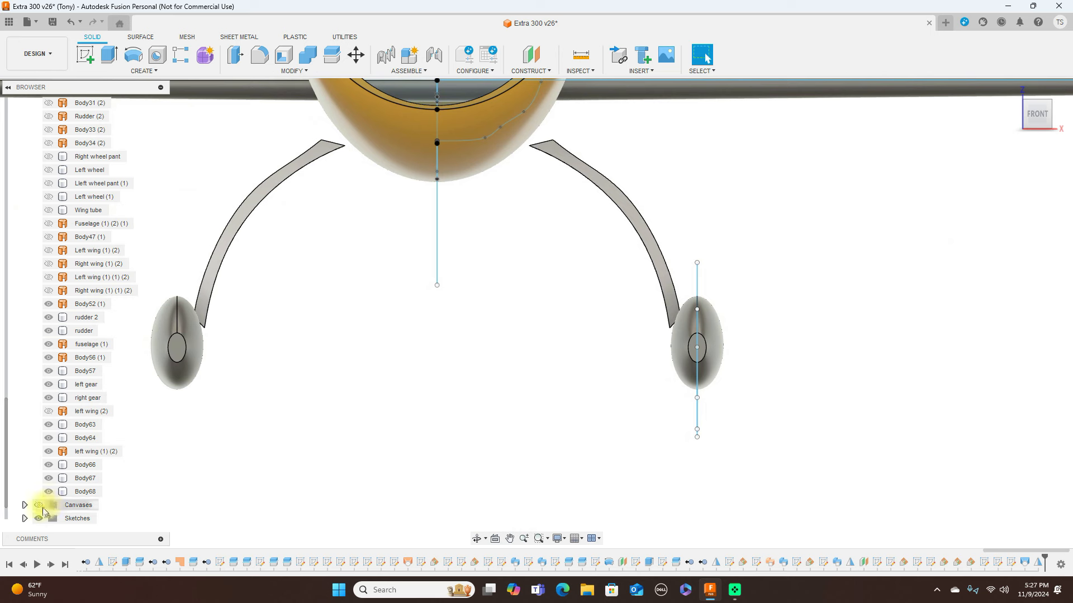
{"action": "left_click", "coordinate": [25, 519]}
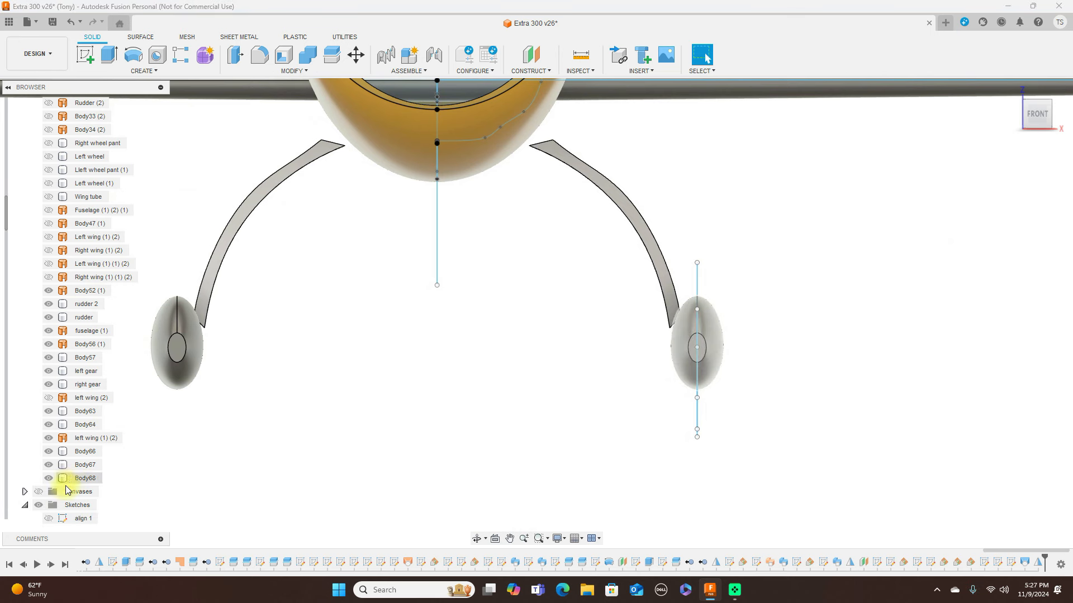
{"action": "scroll", "coordinate": [67, 485], "scroll_direction": "down", "scroll_amount": 10}
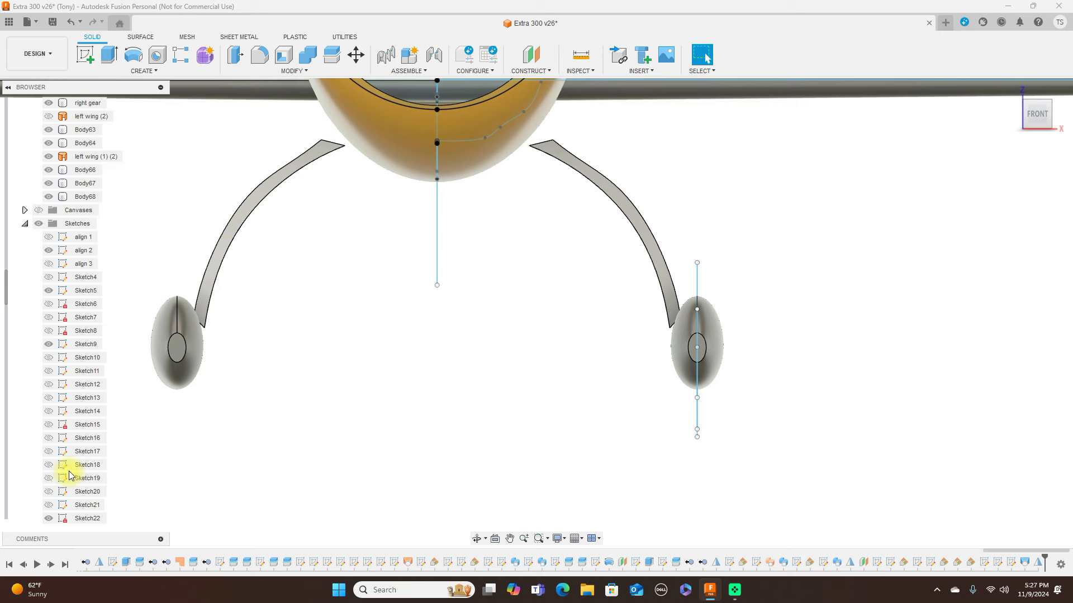
{"action": "scroll", "coordinate": [69, 467], "scroll_direction": "down", "scroll_amount": 12}
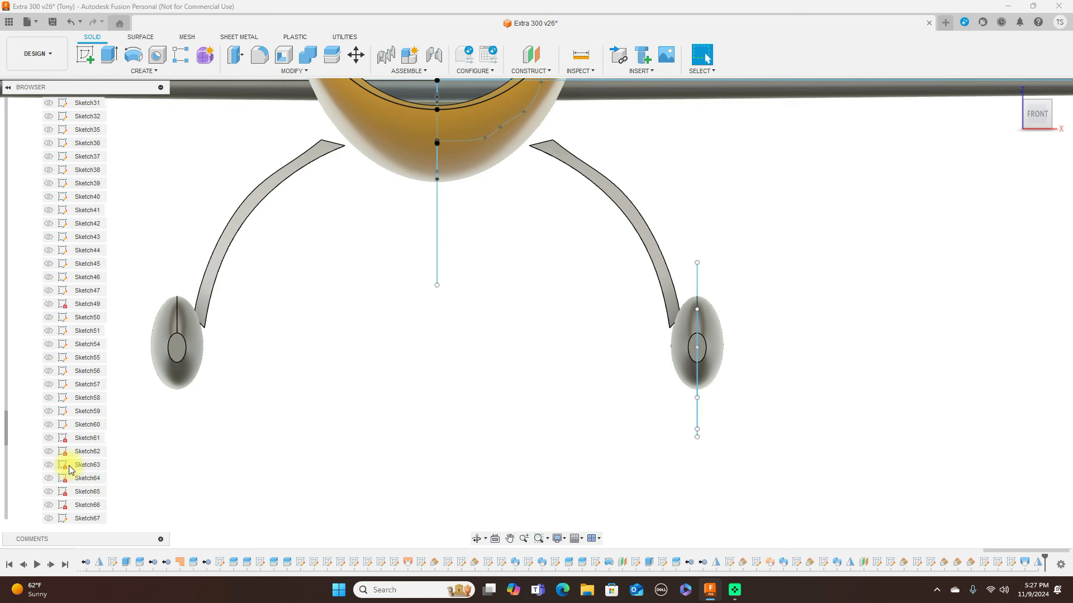
{"action": "scroll", "coordinate": [71, 461], "scroll_direction": "down", "scroll_amount": 5}
{"action": "left_click", "coordinate": [49, 467]}
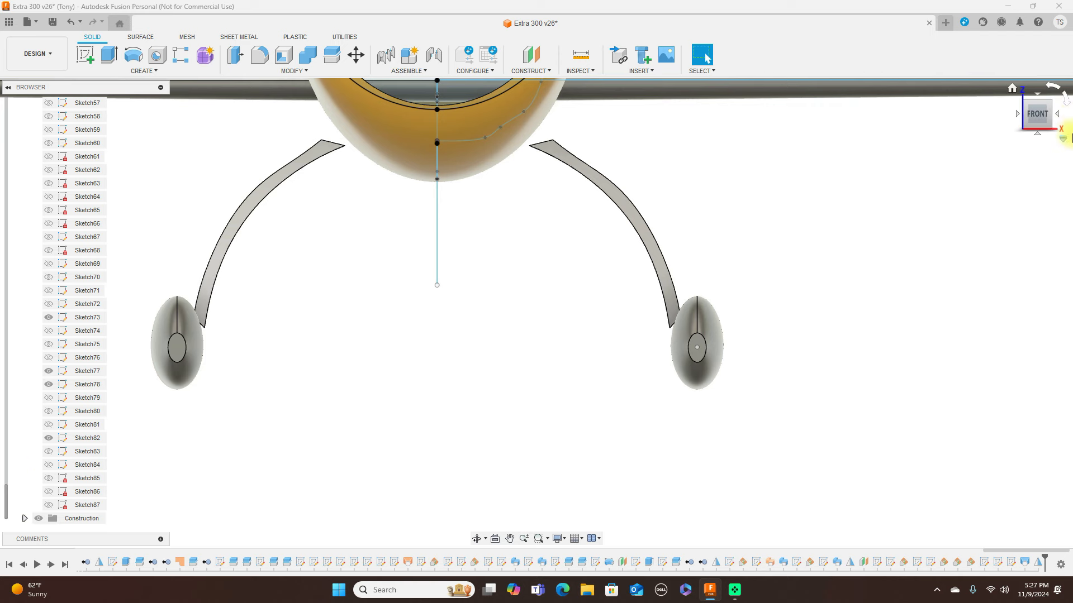
{"action": "left_click", "coordinate": [1060, 113]}
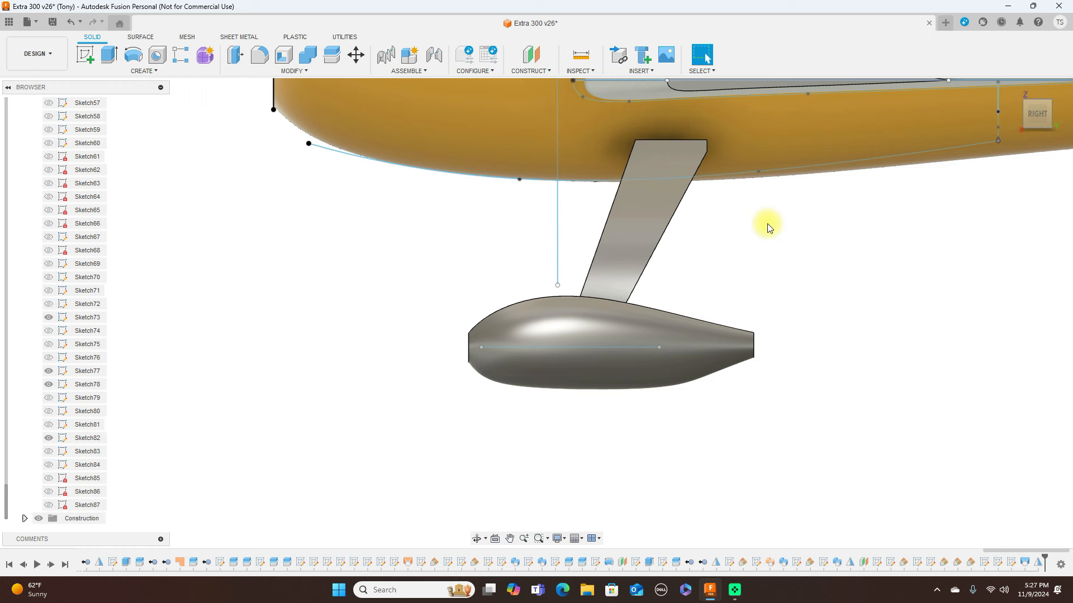
{"action": "left_click", "coordinate": [49, 439]}
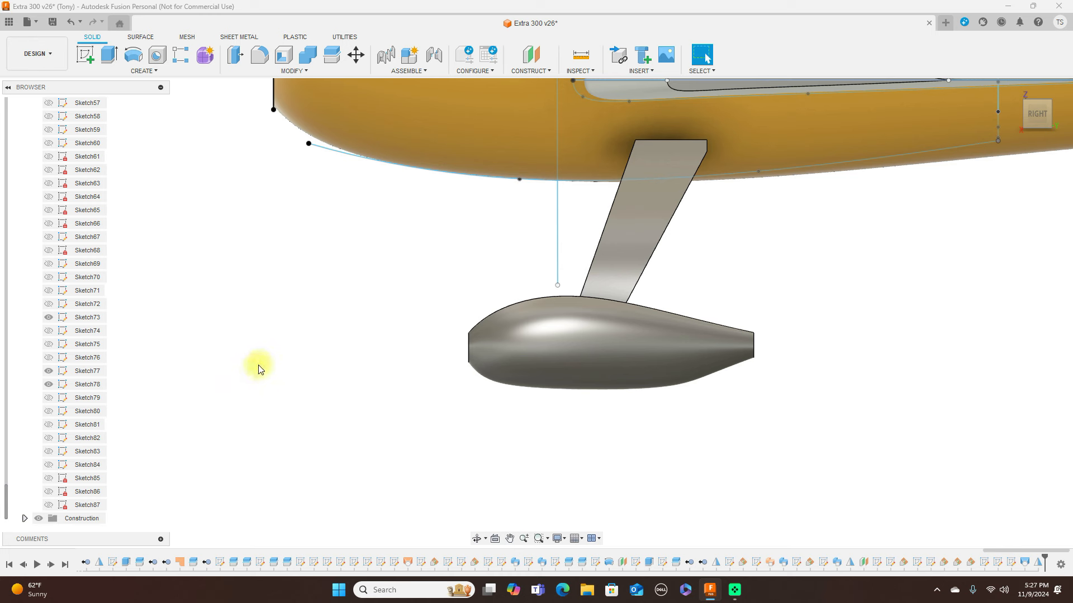
Expand the Construction folder, check Plane27 and Plane26 and hide them, and show Plane25 at the wheel pant's front end.
{"action": "left_click", "coordinate": [25, 519]}
{"action": "scroll", "coordinate": [99, 473], "scroll_direction": "down", "scroll_amount": 8}
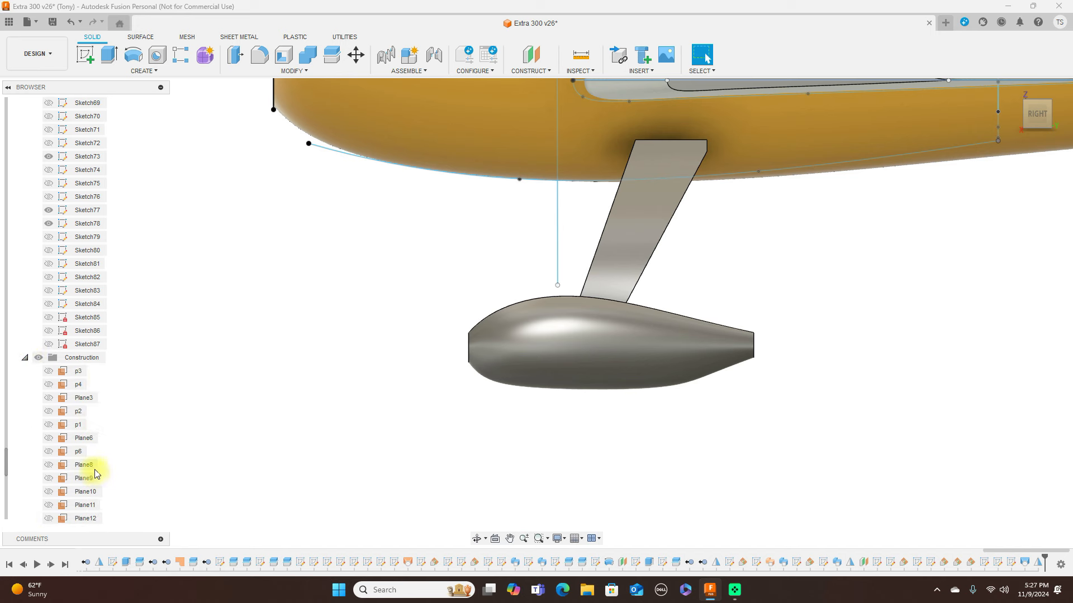
{"action": "scroll", "coordinate": [95, 467], "scroll_direction": "down", "scroll_amount": 2}
{"action": "left_click", "coordinate": [48, 518]}
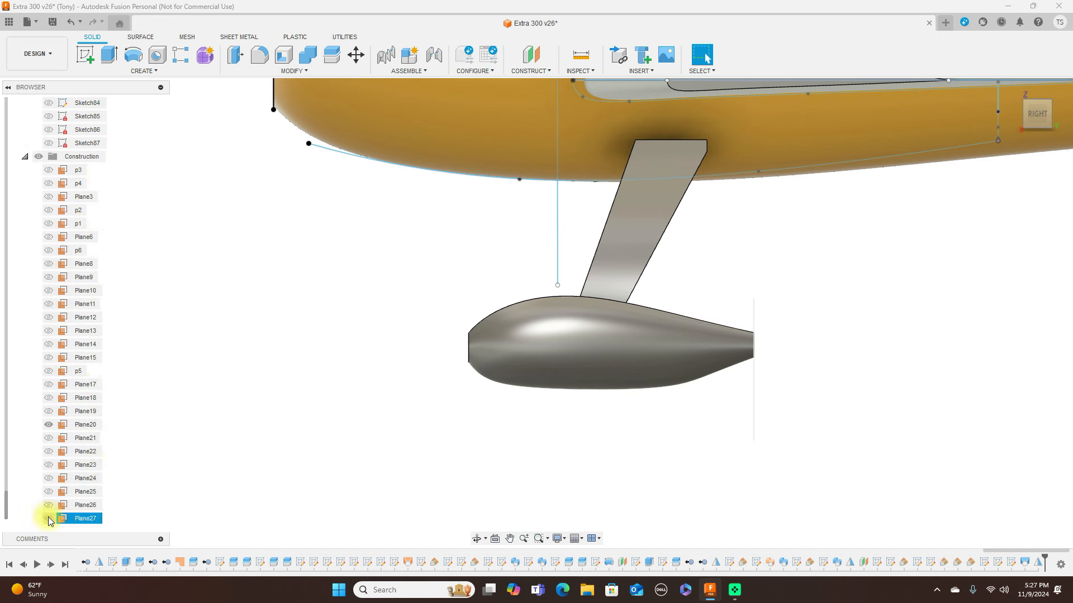
{"action": "scroll", "coordinate": [280, 395], "scroll_direction": "up", "scroll_amount": 1}
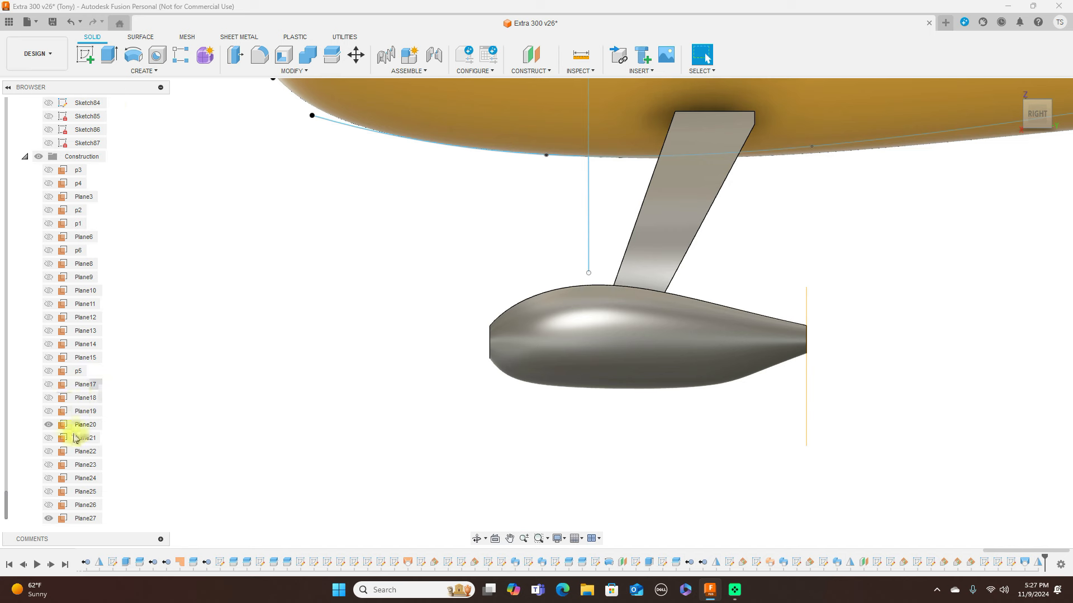
{"action": "left_click", "coordinate": [50, 506]}
{"action": "left_click", "coordinate": [49, 492]}
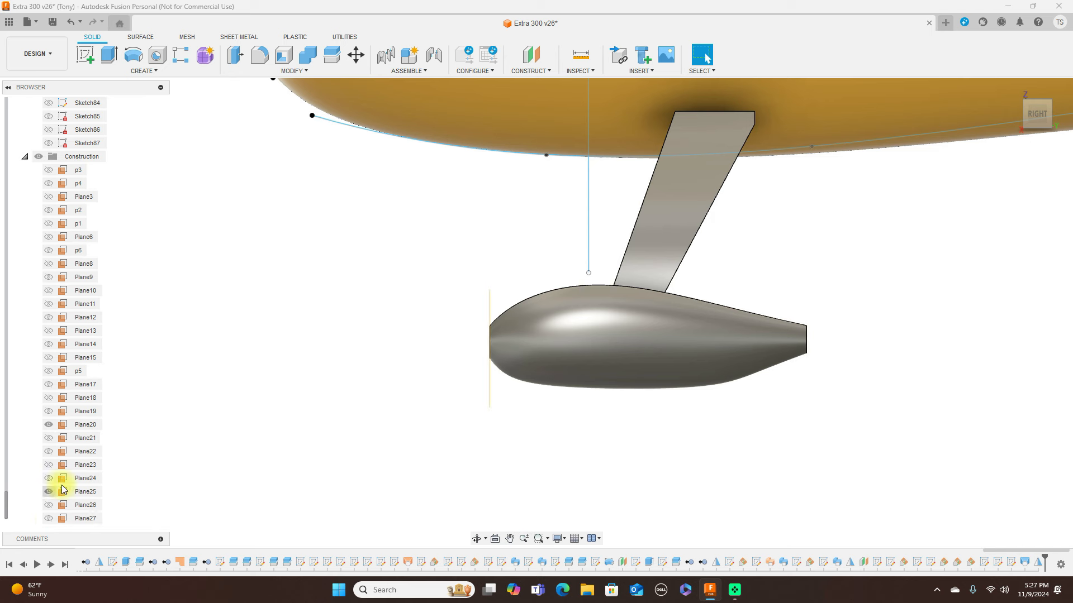
{"action": "left_click_drag", "start_coordinate": [1031, 116], "coordinate": [2, 118]}
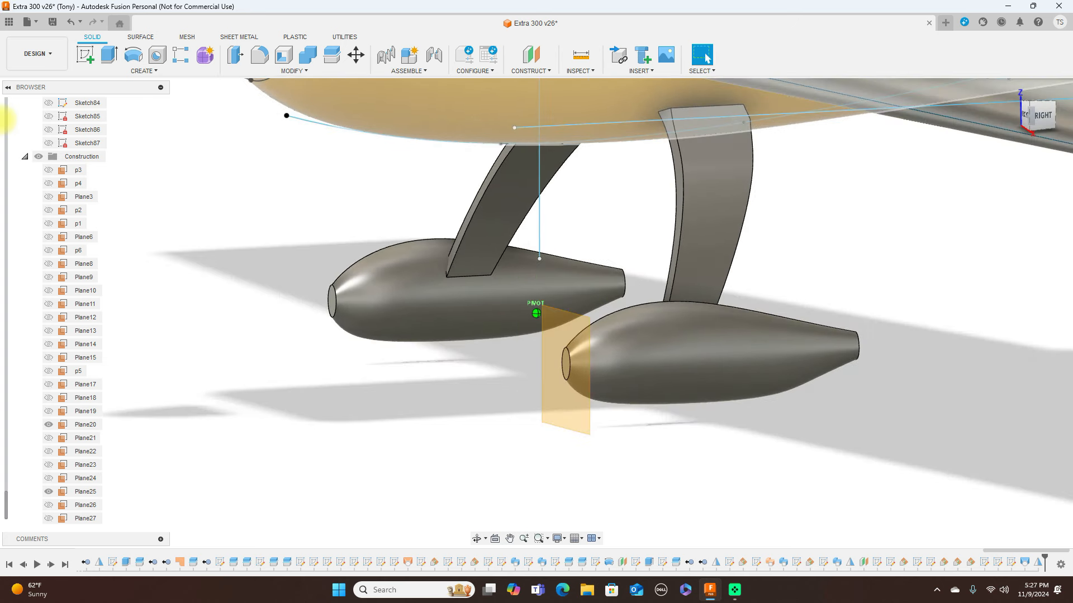
{"action": "left_click_drag", "start_coordinate": [2, 118], "coordinate": [1, 119]}
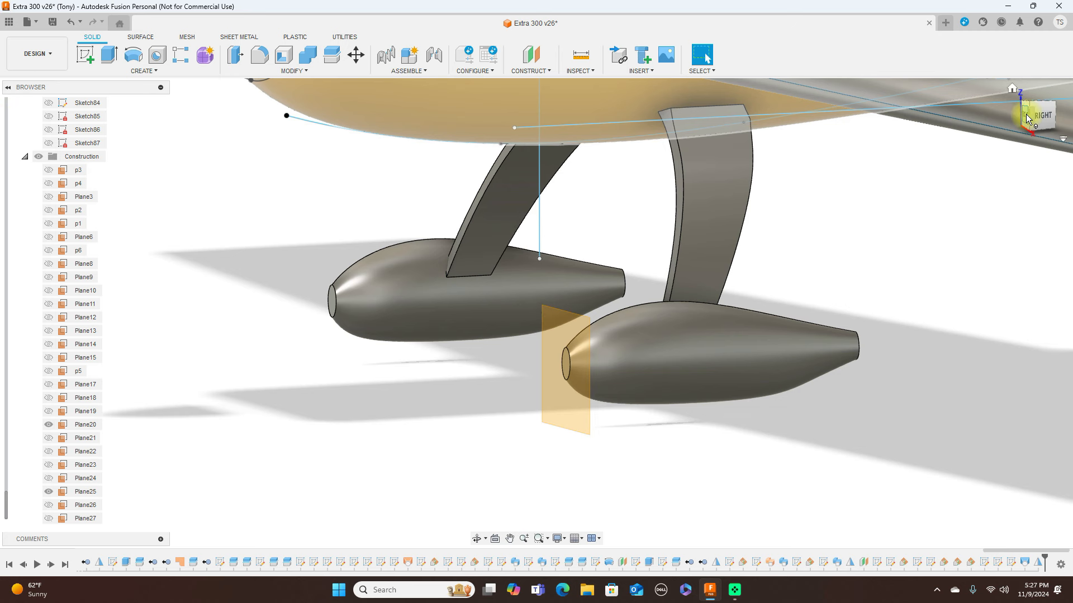
{"action": "left_click", "coordinate": [1030, 117]}
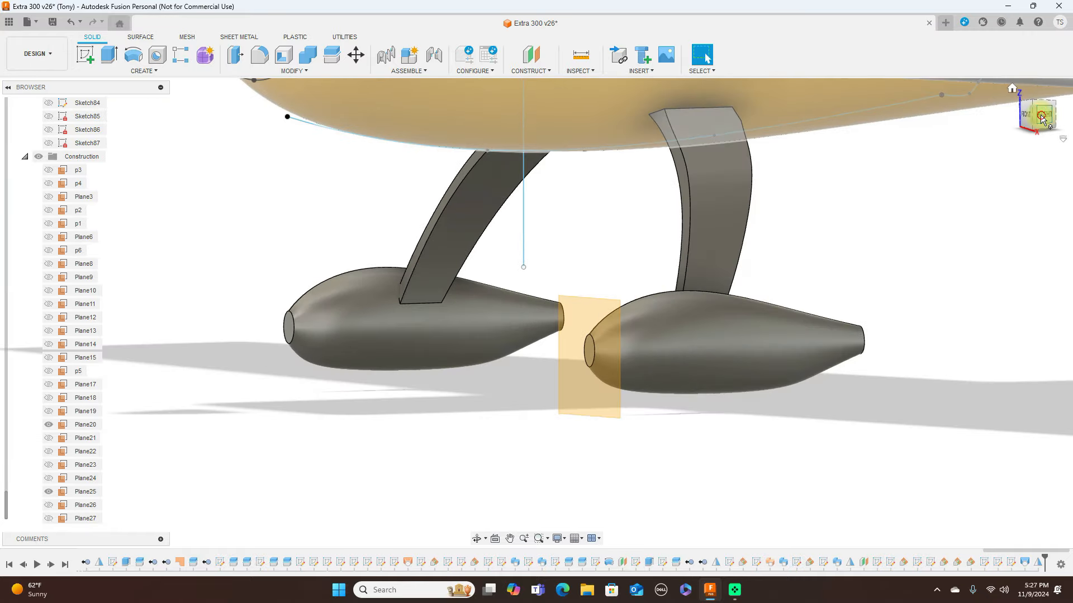
{"action": "left_click", "coordinate": [1042, 116]}
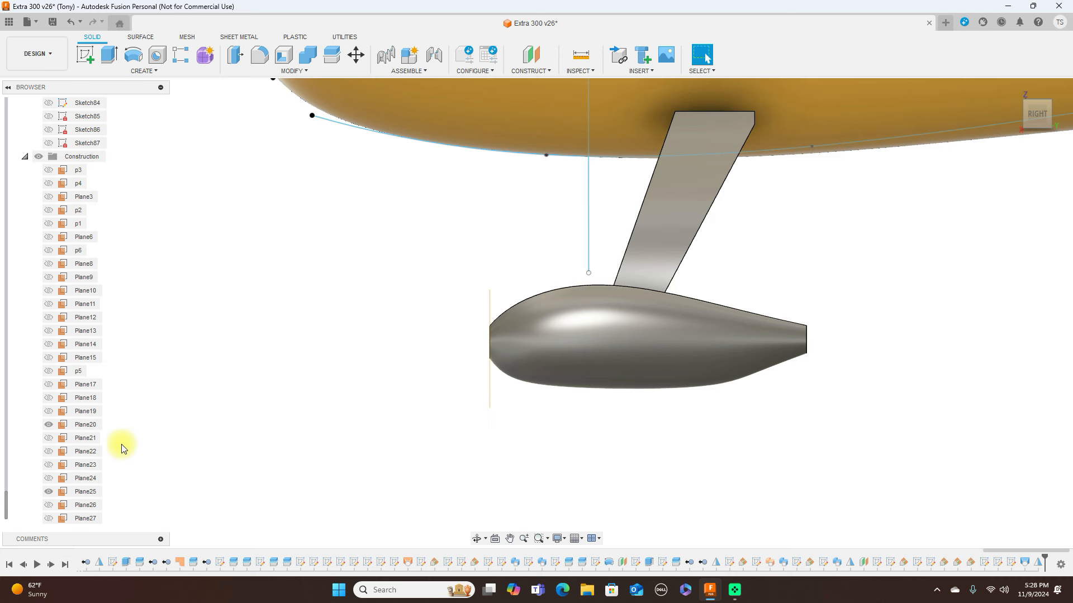
Show Plane24 through the wheel pant's horizontal centre, keeping Plane25 shown at its front end.
{"action": "left_click", "coordinate": [48, 492]}
{"action": "left_click", "coordinate": [48, 478]}
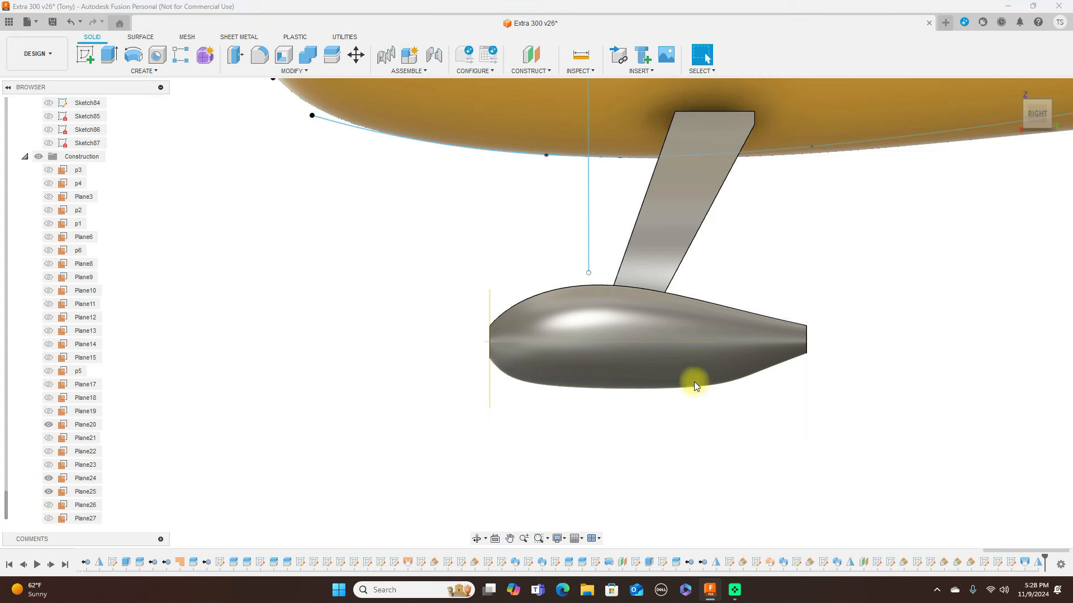
{"action": "mouse_move", "coordinate": [1044, 107]}
{"action": "left_mouse_down"}
{"action": "mouse_move", "coordinate": [1042, 122]}
{"action": "mouse_move", "coordinate": [1043, 106]}
{"action": "mouse_move", "coordinate": [1014, 125]}
{"action": "mouse_move", "coordinate": [50, 119]}
{"action": "mouse_move", "coordinate": [98, 113]}
{"action": "mouse_move", "coordinate": [28, 108]}
{"action": "left_mouse_up"}
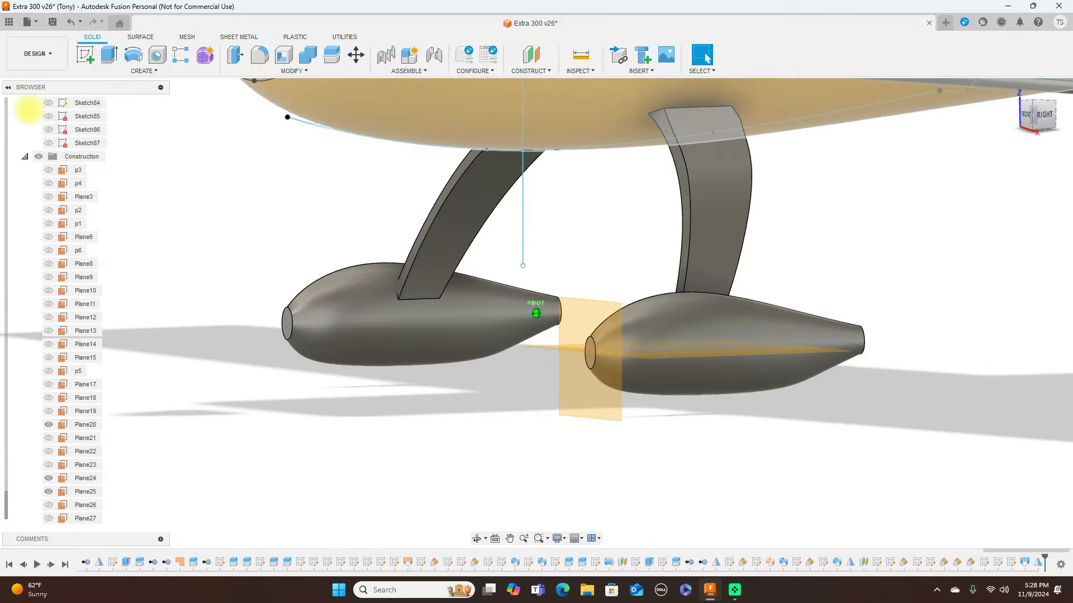
Check Sketch87 back through Sketch83 one by one, leave them hidden, and show Sketch82 with the wheel pant's lengthwise centre line.
{"action": "left_click", "coordinate": [49, 142]}
{"action": "left_click", "coordinate": [49, 142]}
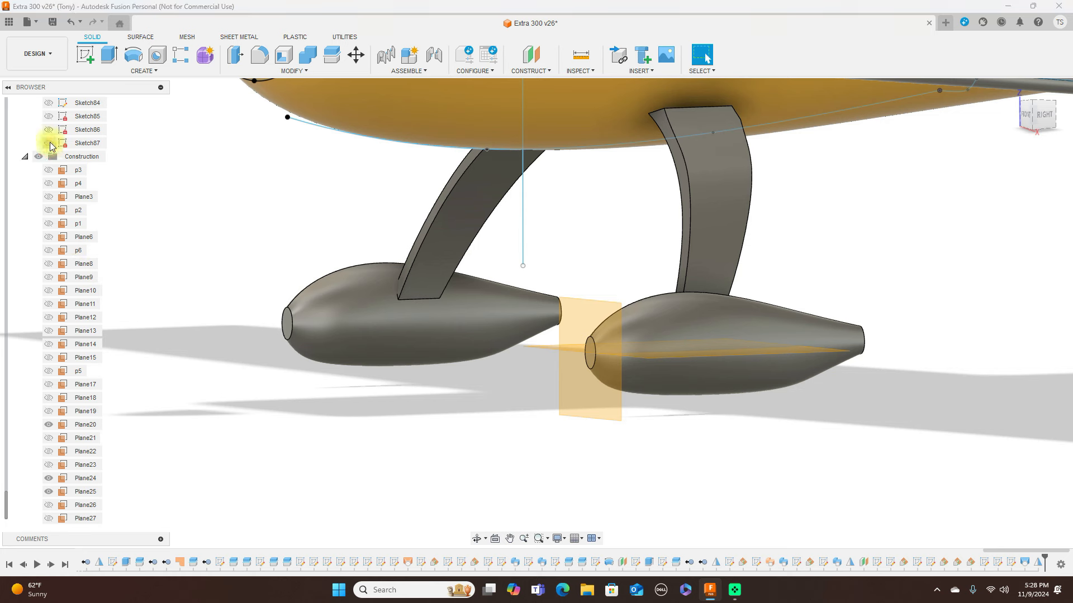
{"action": "left_click", "coordinate": [49, 129]}
{"action": "left_click", "coordinate": [49, 128]}
{"action": "scroll", "coordinate": [55, 132], "scroll_direction": "up", "scroll_amount": 1}
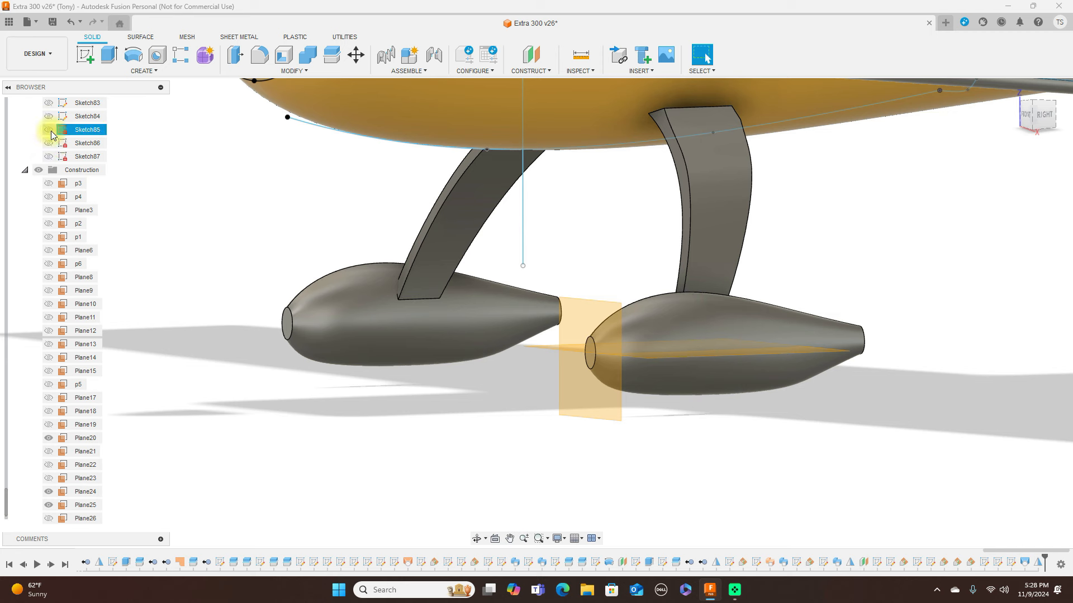
{"action": "left_click", "coordinate": [49, 130]}
{"action": "left_click", "coordinate": [49, 116]}
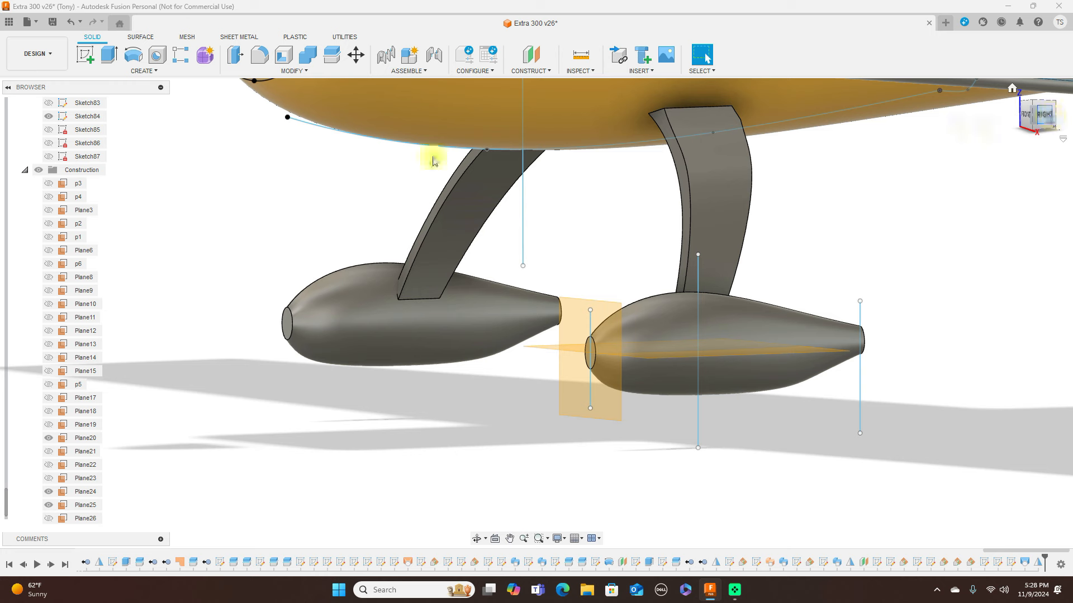
{"action": "left_click", "coordinate": [48, 132]}
{"action": "scroll", "coordinate": [49, 135], "scroll_direction": "up", "scroll_amount": 3}
{"action": "left_click", "coordinate": [49, 143]}
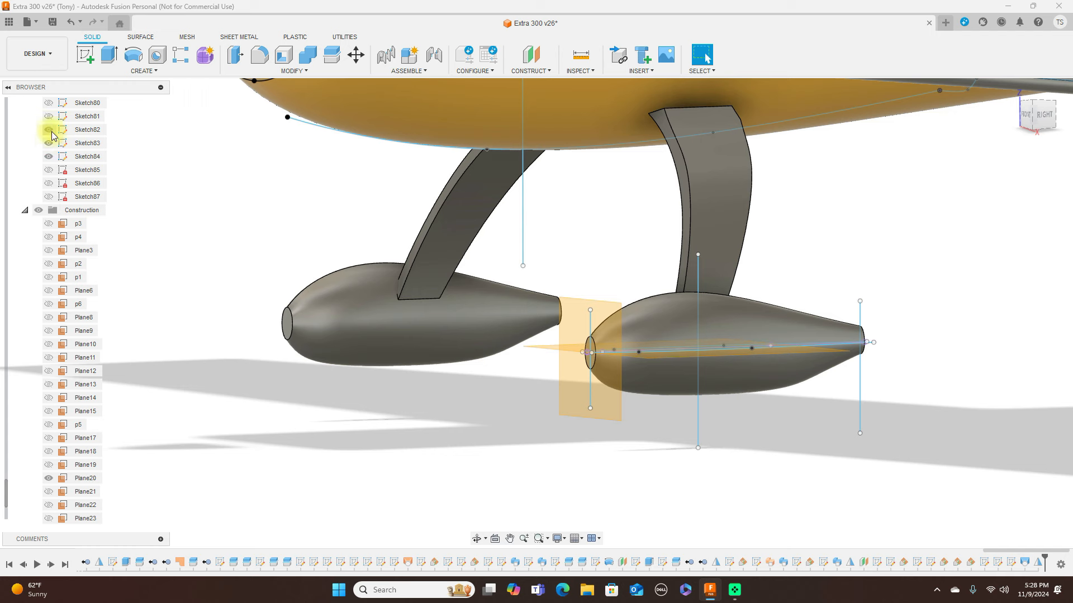
{"action": "left_click", "coordinate": [49, 143]}
{"action": "left_click", "coordinate": [50, 155]}
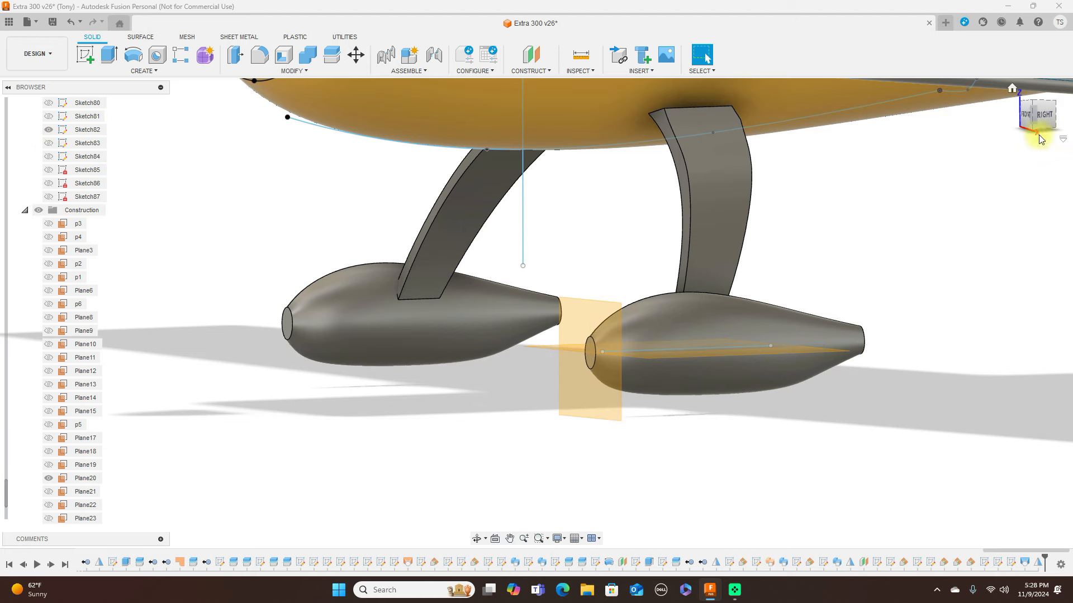
{"action": "mouse_move", "coordinate": [1053, 122]}
{"action": "left_mouse_down"}
{"action": "mouse_move", "coordinate": [1006, 112]}
{"action": "mouse_move", "coordinate": [992, 122]}
{"action": "mouse_move", "coordinate": [1061, 142]}
{"action": "left_mouse_up"}
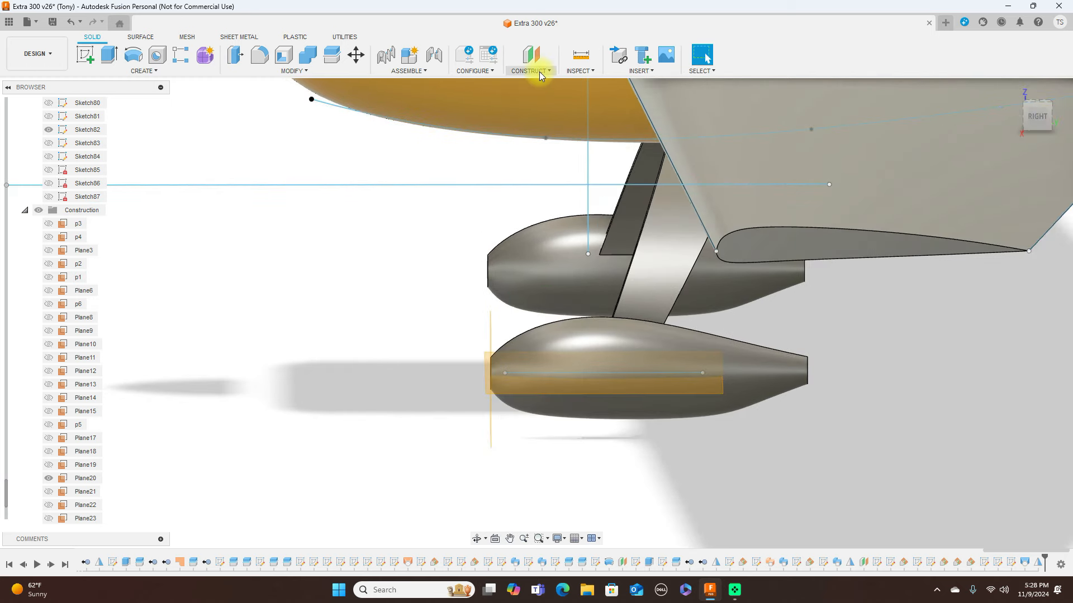
{"action": "left_click", "coordinate": [540, 71]}
{"action": "left_click", "coordinate": [537, 83]}
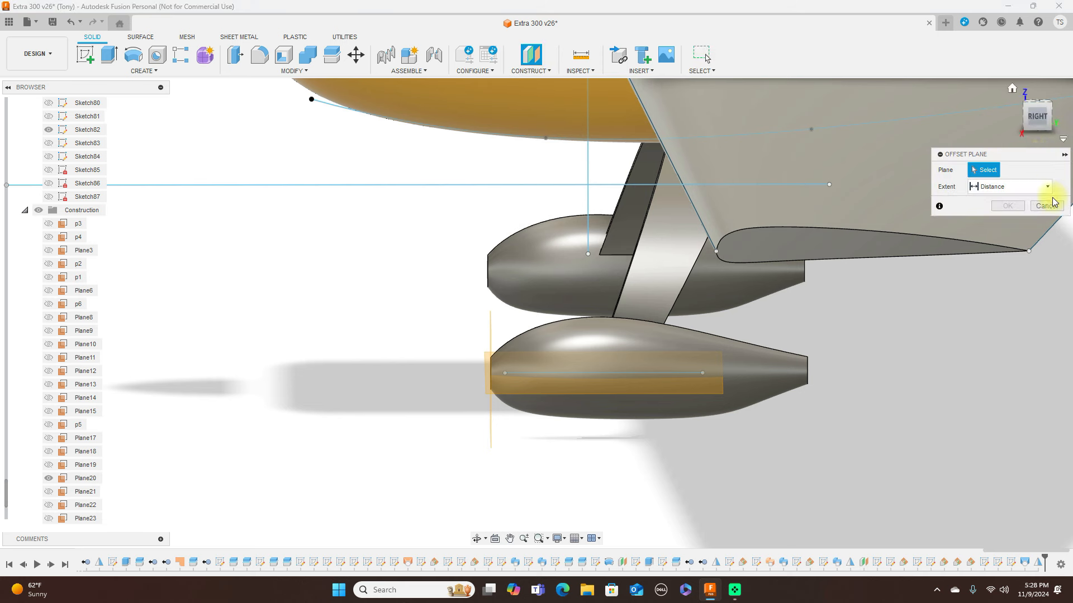
{"action": "left_click", "coordinate": [1047, 207]}
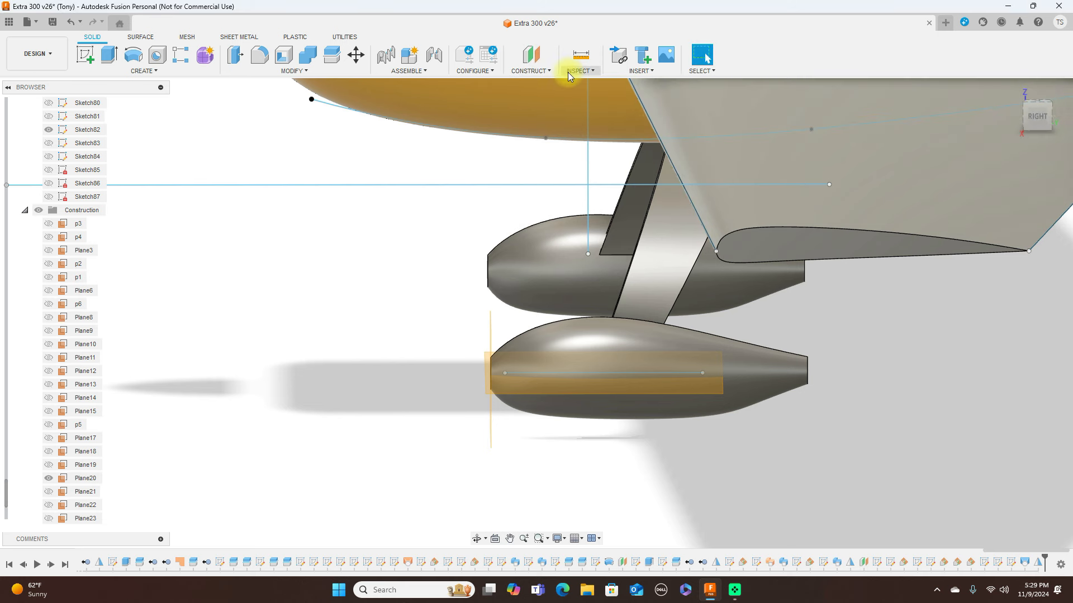
Construct a plane at an angle of 90 degrees about the Sketch82 centre line of the wheel pant.
{"action": "left_click", "coordinate": [552, 72]}
{"action": "left_click", "coordinate": [541, 96]}
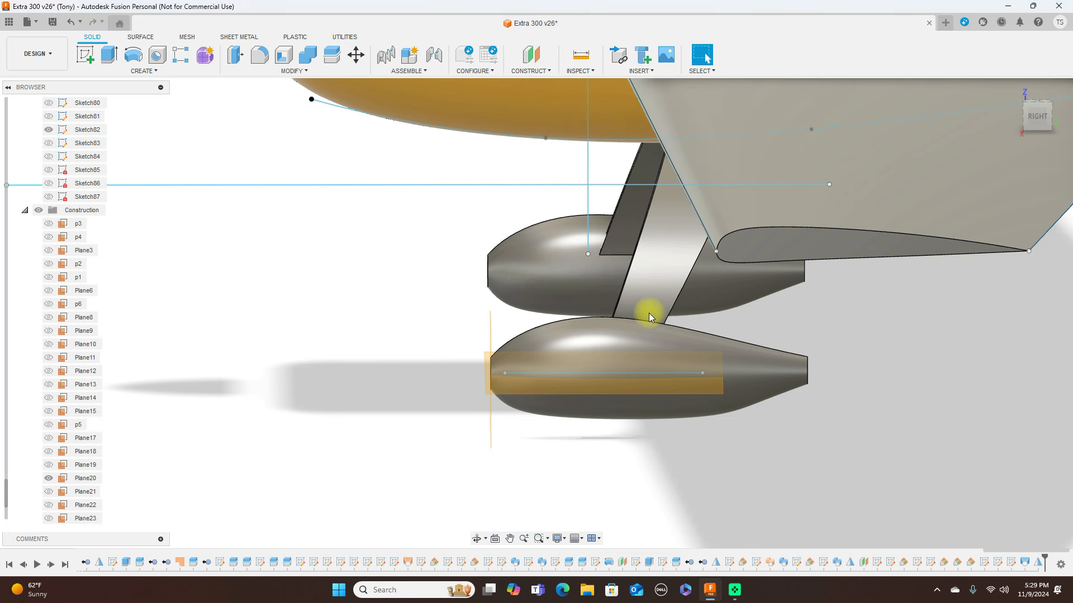
{"action": "left_click", "coordinate": [635, 364]}
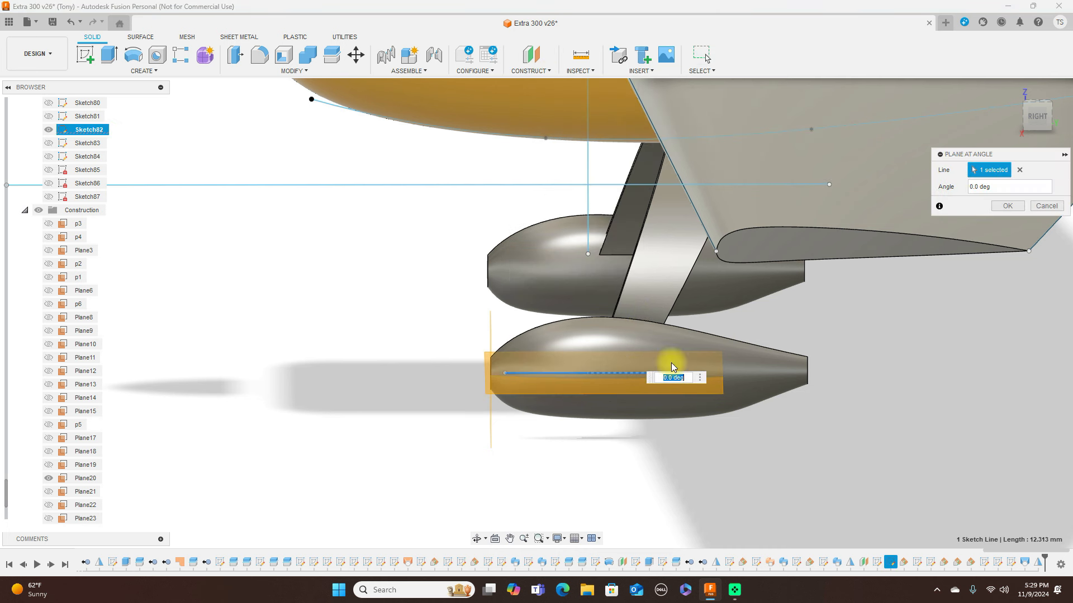
{"action": "left_click", "coordinate": [1032, 117]}
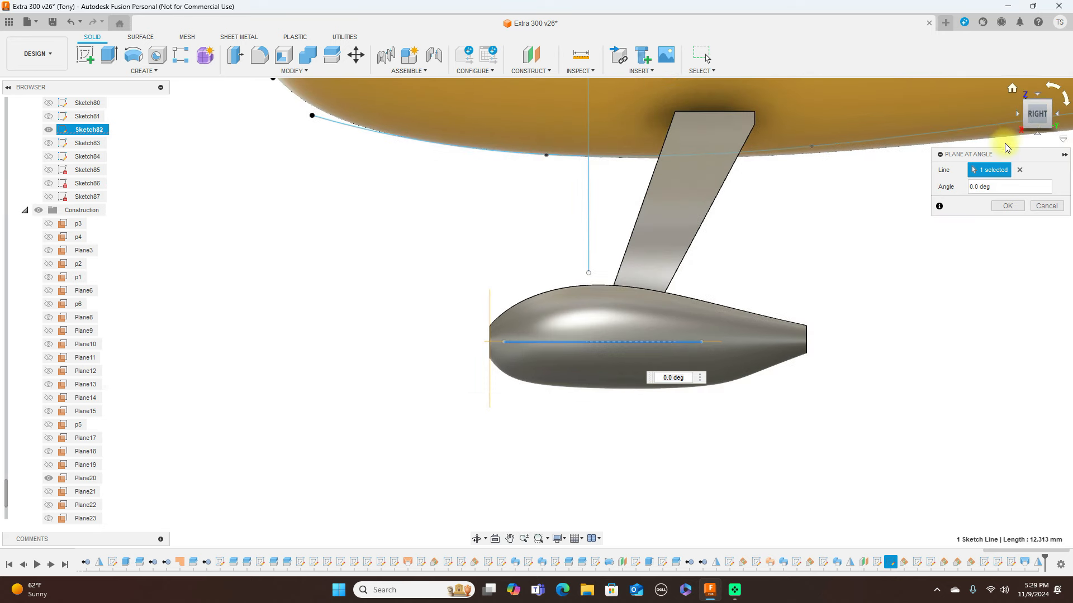
{"action": "left_click", "coordinate": [971, 189]}
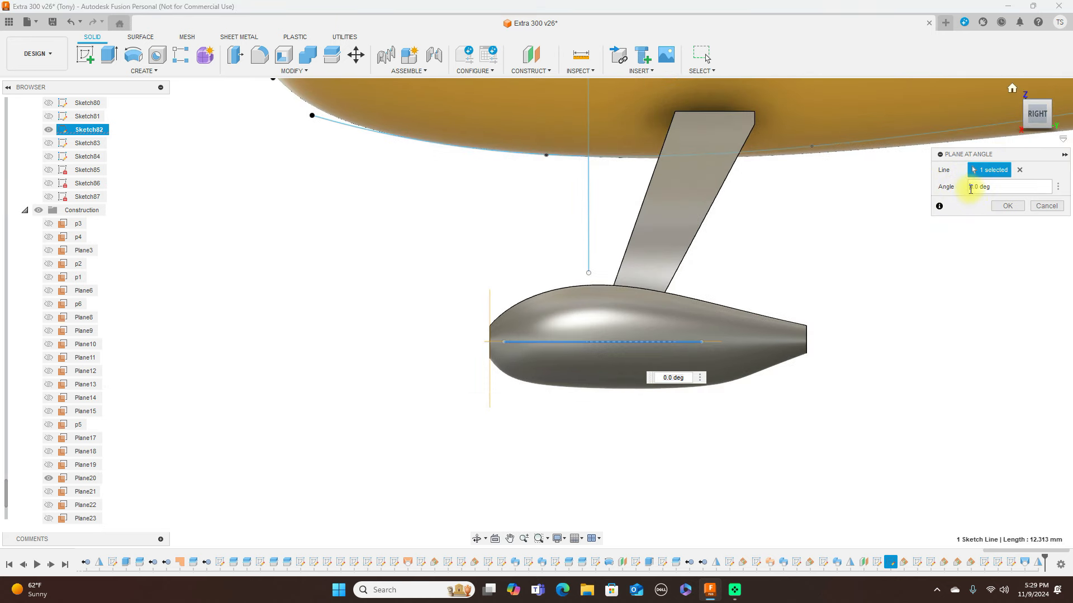
{"action": "type", "text": "9"}
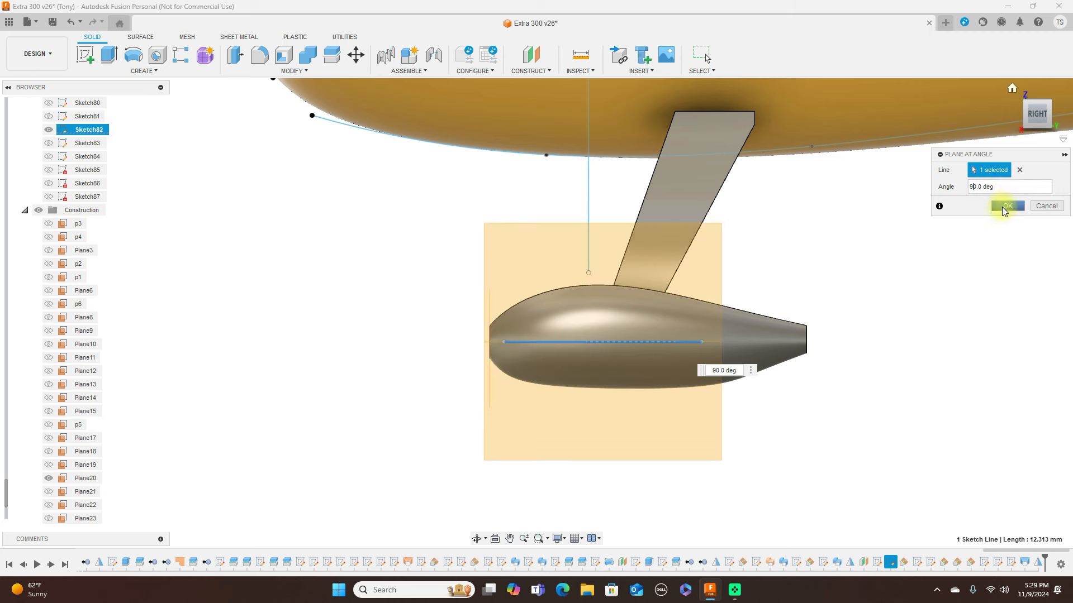
{"action": "left_click", "coordinate": [1005, 206]}
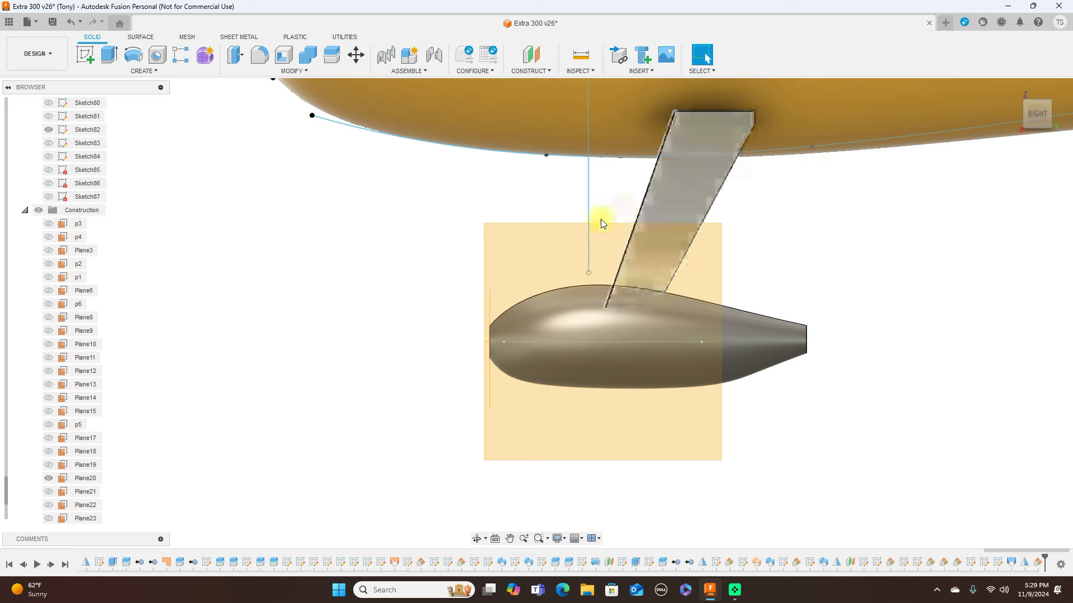
Start a new sketch on the new vertical plane through the wheel pant.
{"action": "left_click", "coordinate": [532, 266]}
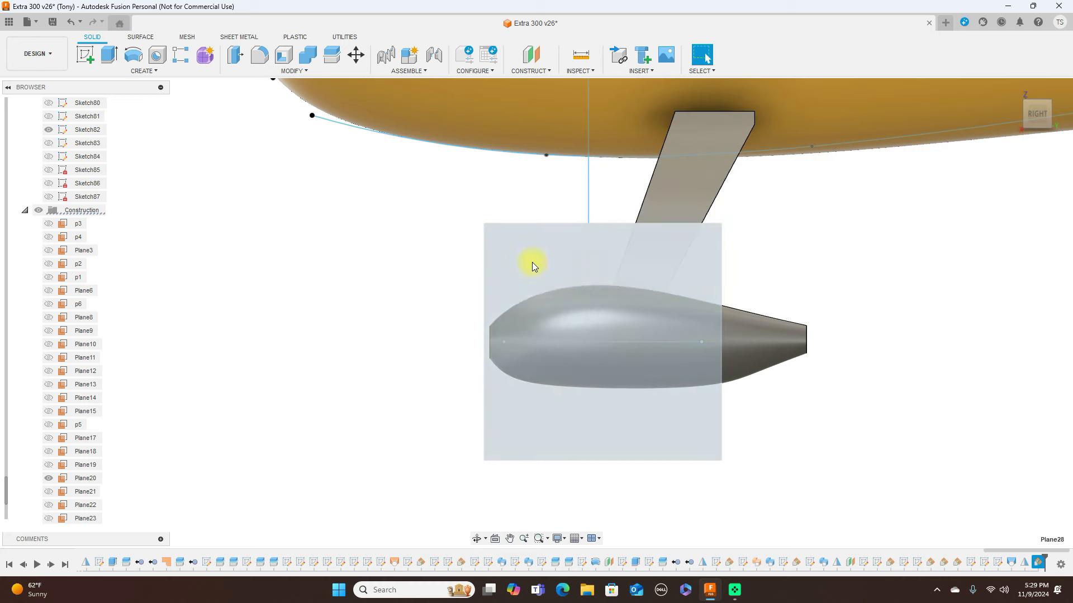
{"action": "left_click", "coordinate": [94, 59]}
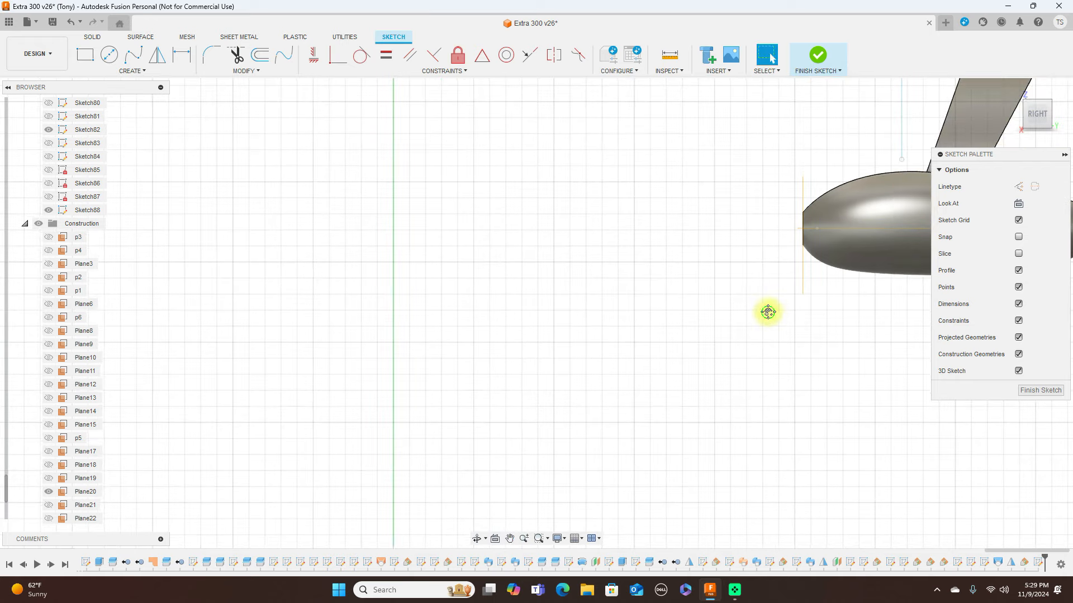
{"action": "middle_click_drag", "start_coordinate": [767, 312], "coordinate": [529, 354]}
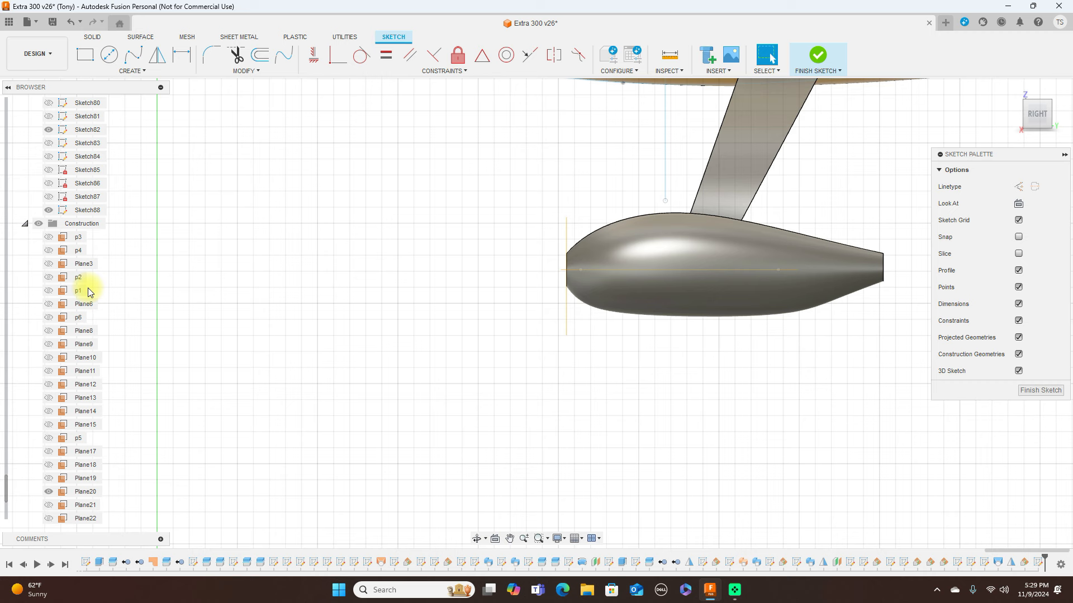
Find the Canvases folder in the browser and make the reference canvases visible at the wheel pant's nose.
{"action": "scroll", "coordinate": [90, 292], "scroll_direction": "down", "scroll_amount": 2}
{"action": "scroll", "coordinate": [93, 285], "scroll_direction": "down", "scroll_amount": 1}
{"action": "scroll", "coordinate": [95, 279], "scroll_direction": "up", "scroll_amount": 15}
{"action": "scroll", "coordinate": [100, 268], "scroll_direction": "down", "scroll_amount": 6}
{"action": "scroll", "coordinate": [101, 264], "scroll_direction": "up", "scroll_amount": 18}
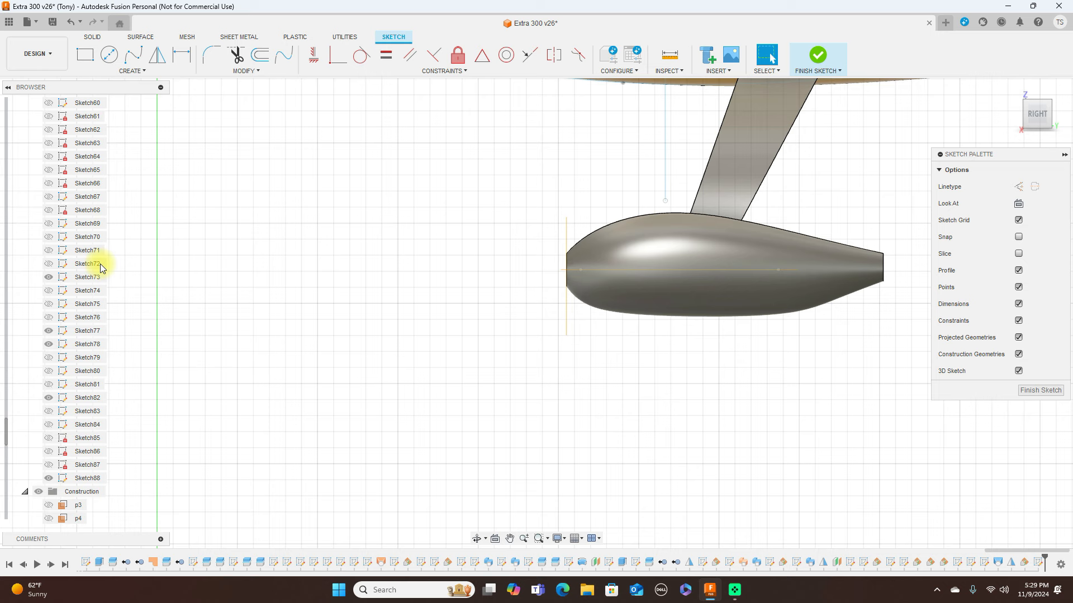
{"action": "scroll", "coordinate": [101, 264], "scroll_direction": "up", "scroll_amount": 15}
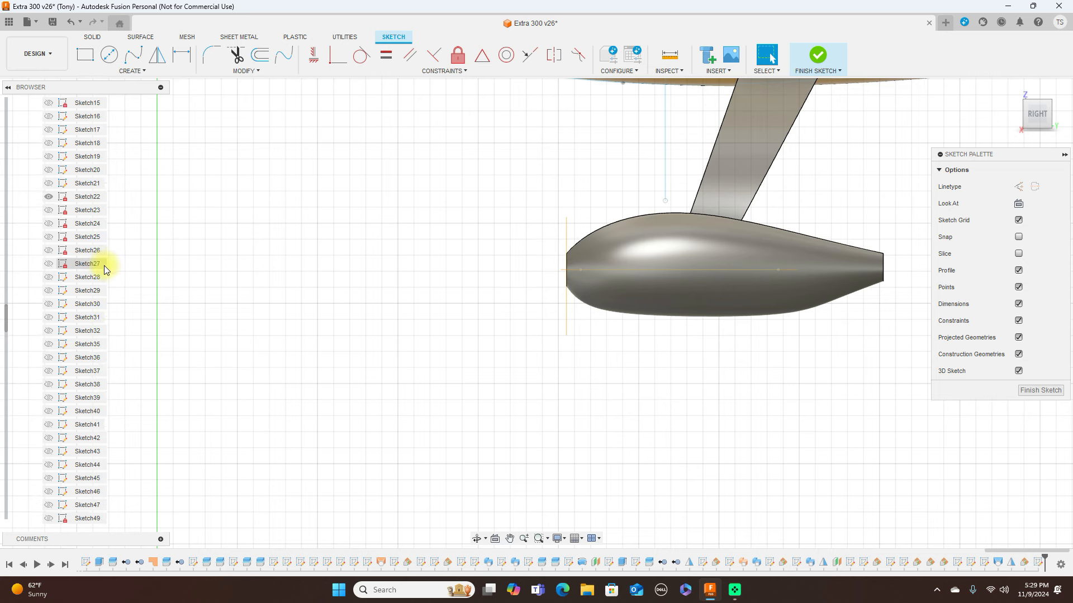
{"action": "left_click", "coordinate": [39, 143]}
{"action": "scroll", "coordinate": [425, 293], "scroll_direction": "up", "scroll_amount": 2}
{"action": "scroll", "coordinate": [430, 285], "scroll_direction": "up", "scroll_amount": 2}
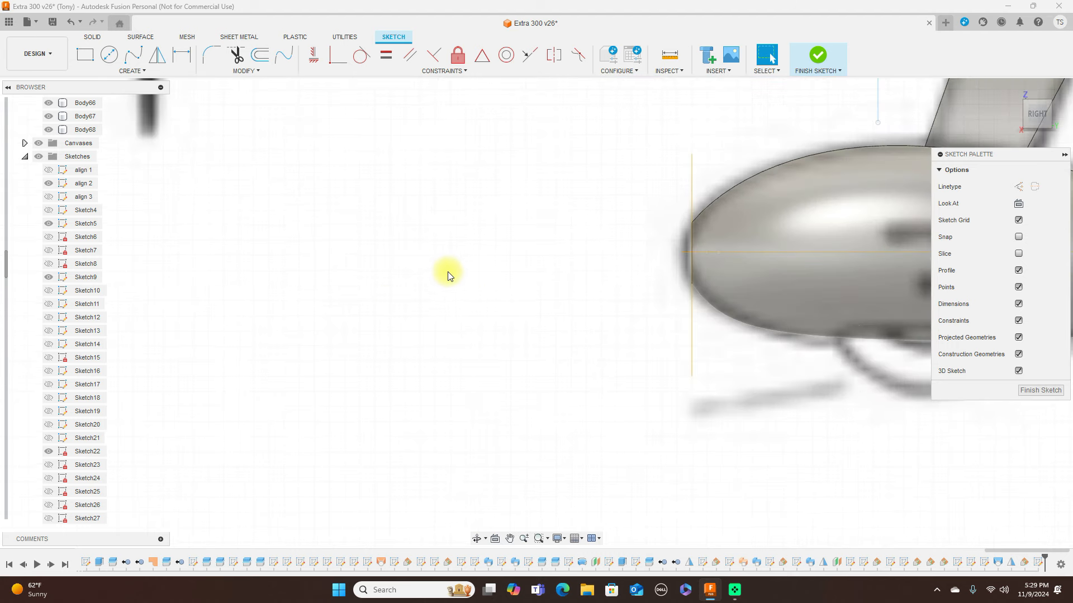
Project the wheel pant's side outline at its front end into the sketch.
{"action": "scroll", "coordinate": [433, 275], "scroll_direction": "down", "scroll_amount": 2}
{"action": "scroll", "coordinate": [426, 245], "scroll_direction": "up", "scroll_amount": 2}
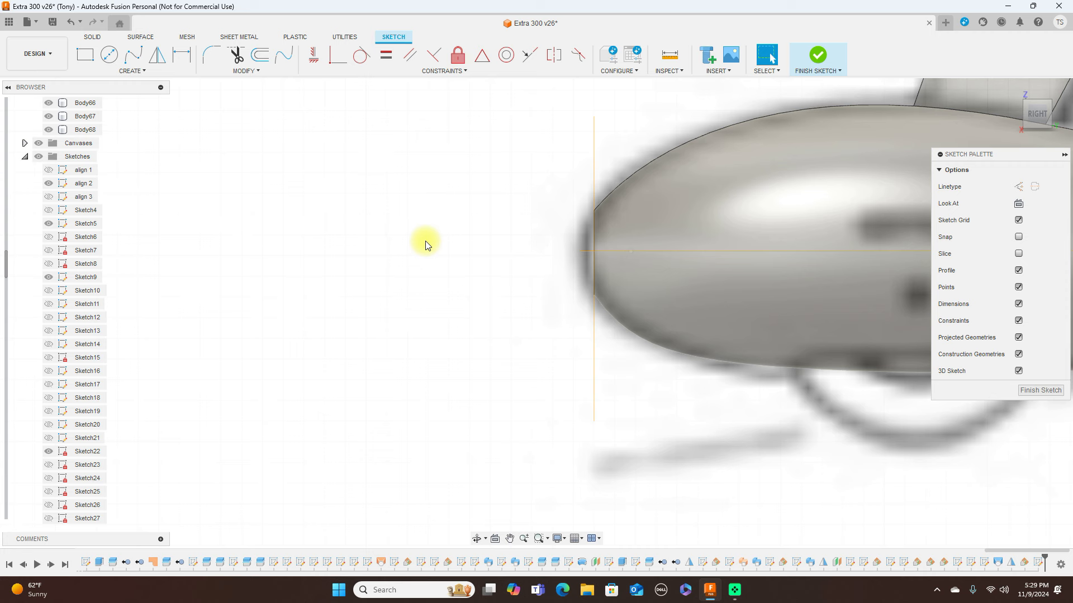
{"action": "key", "text": "p"}
{"action": "left_click", "coordinate": [619, 213]}
{"action": "left_click", "coordinate": [865, 223]}
{"action": "mouse_move", "coordinate": [1027, 115]}
{"action": "left_mouse_down"}
{"action": "mouse_move", "coordinate": [1058, 113]}
{"action": "mouse_move", "coordinate": [1041, 115]}
{"action": "left_mouse_up"}
{"action": "left_click", "coordinate": [1039, 114]}
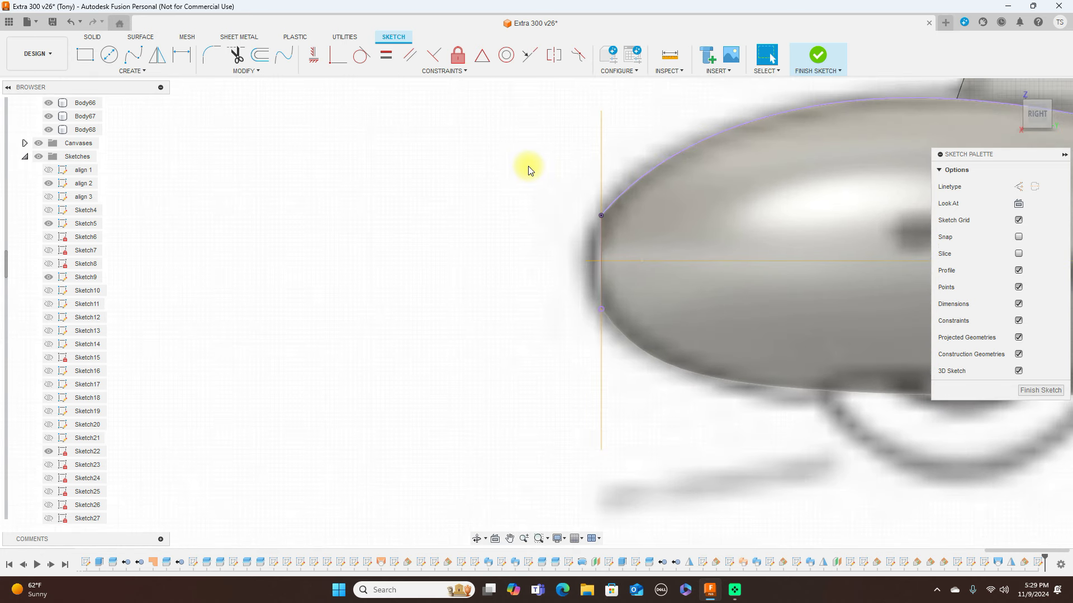
Draw a three-point fit point spline between the upper and lower corners of the pant's flat front, bulging forward along the canvas nose outline.
{"action": "left_click", "coordinate": [134, 56]}
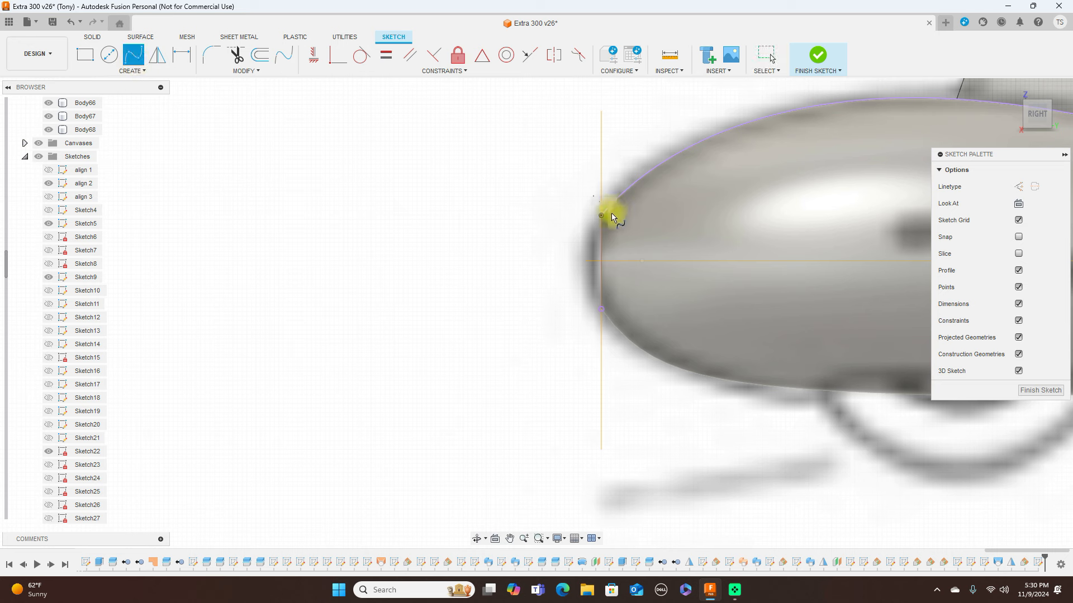
{"action": "left_click", "coordinate": [603, 216]}
{"action": "left_click", "coordinate": [582, 249]}
{"action": "left_click", "coordinate": [602, 310]}
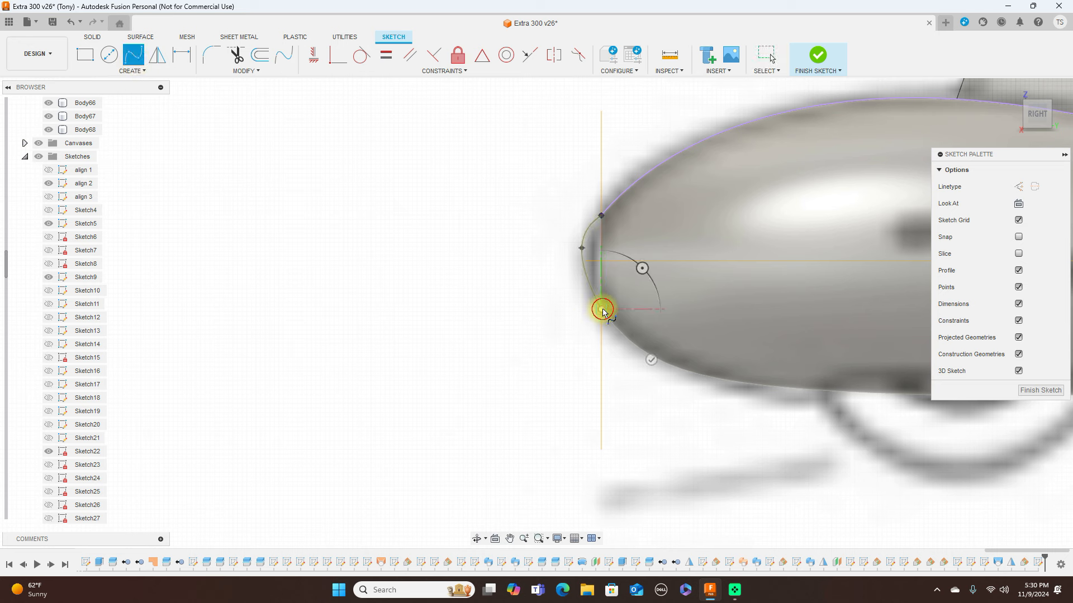
{"action": "right_click", "coordinate": [602, 309]}
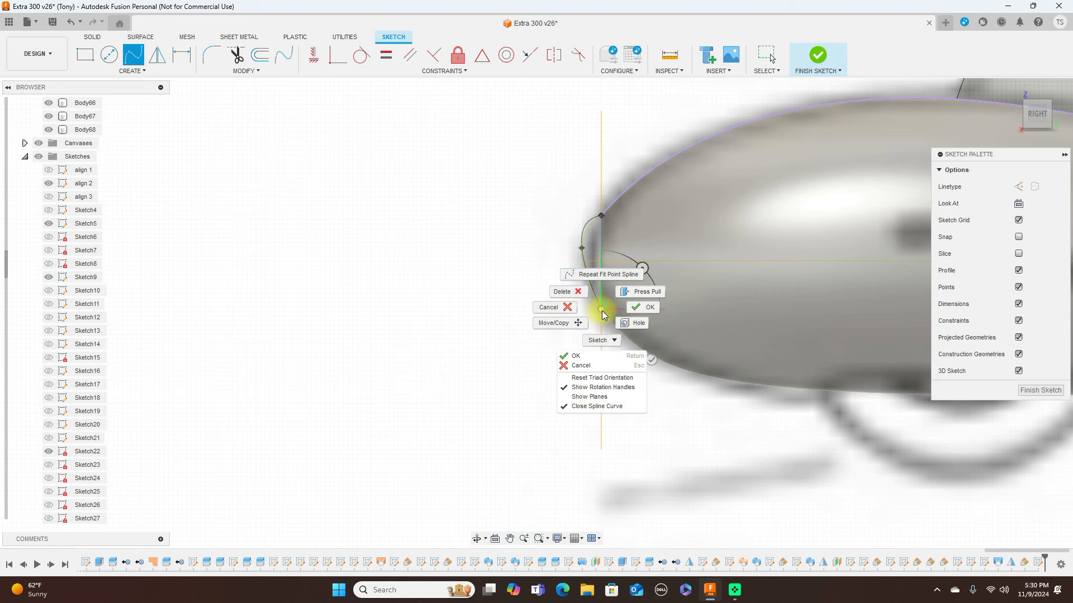
{"action": "left_click", "coordinate": [637, 307]}
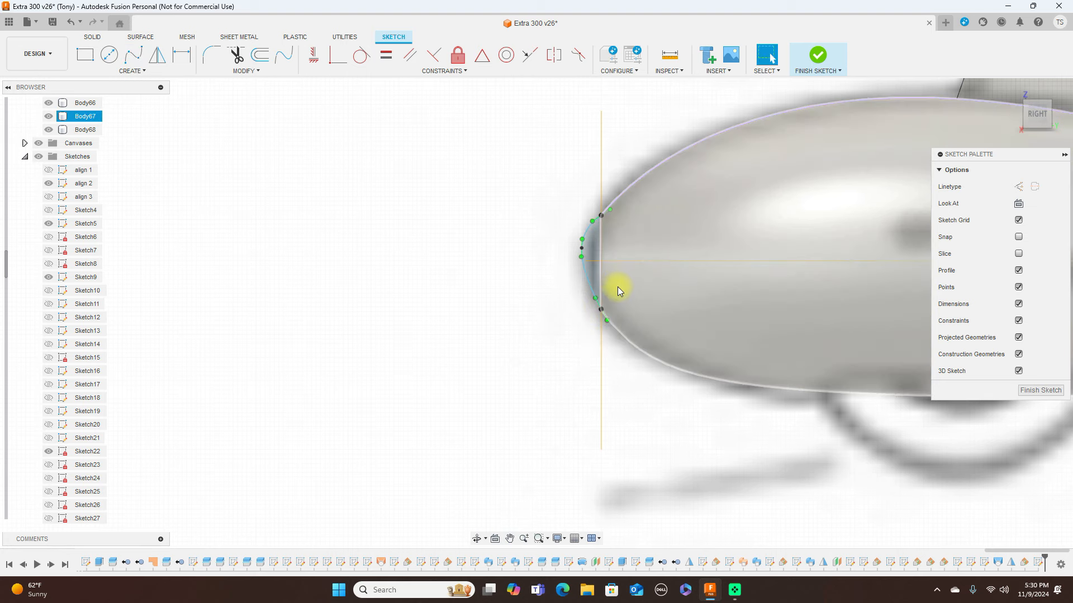
Move the nose spline's middle point down to the pant's horizontal centre plane to even out the curve, and finish the sketch.
{"action": "scroll", "coordinate": [596, 274], "scroll_direction": "up", "scroll_amount": 4}
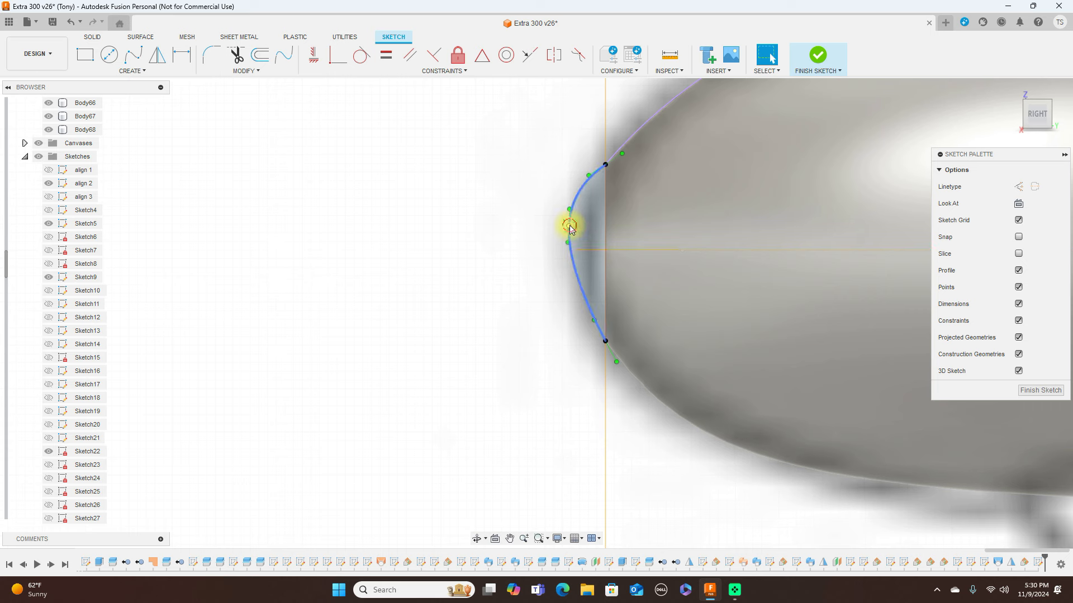
{"action": "left_click", "coordinate": [571, 242]}
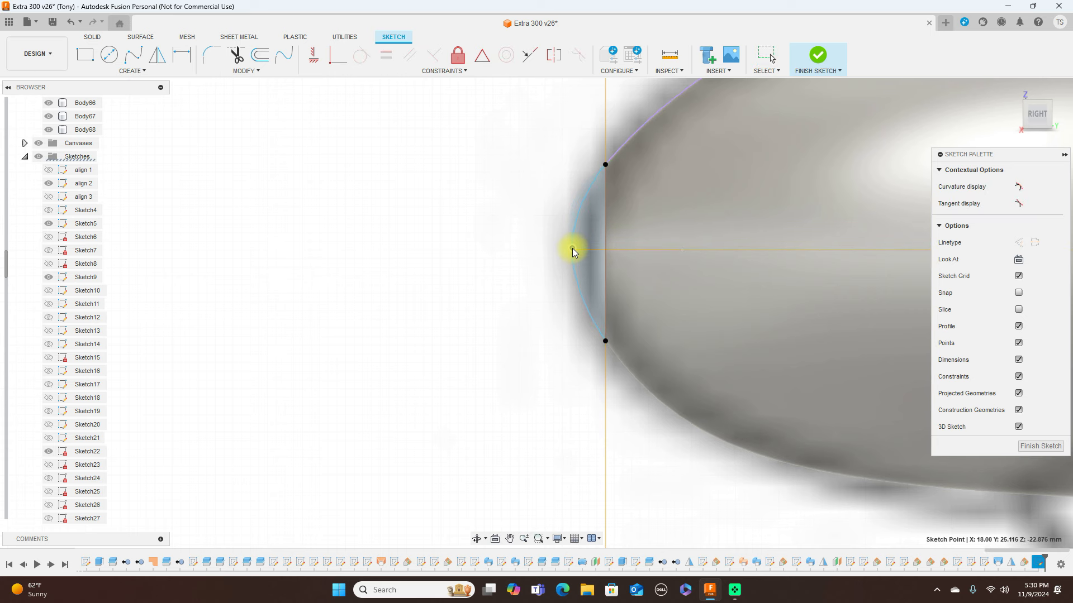
{"action": "key", "text": "Escape"}
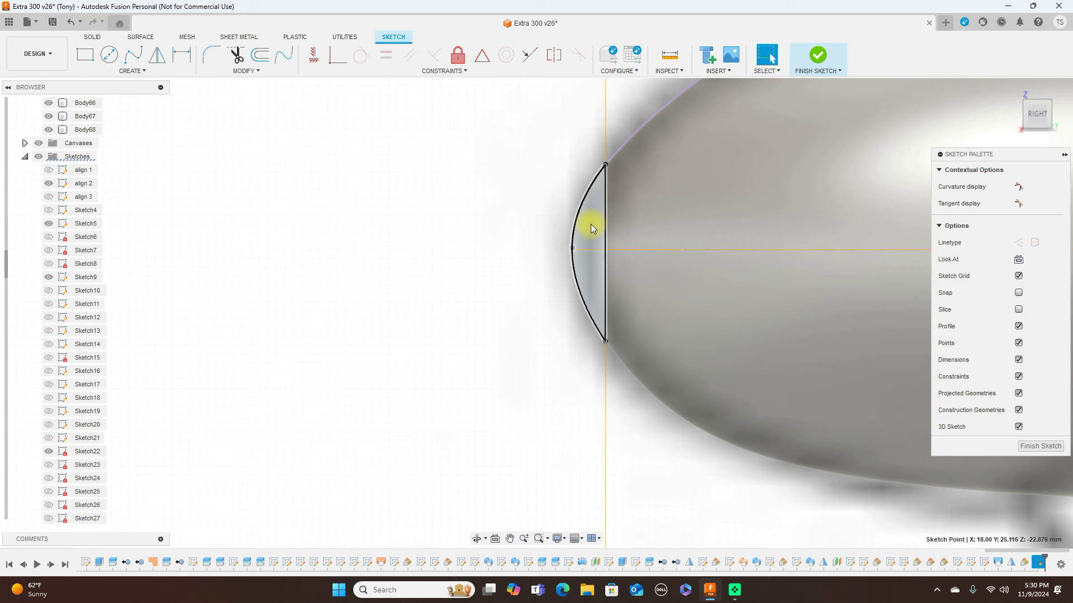
{"action": "left_click", "coordinate": [591, 229]}
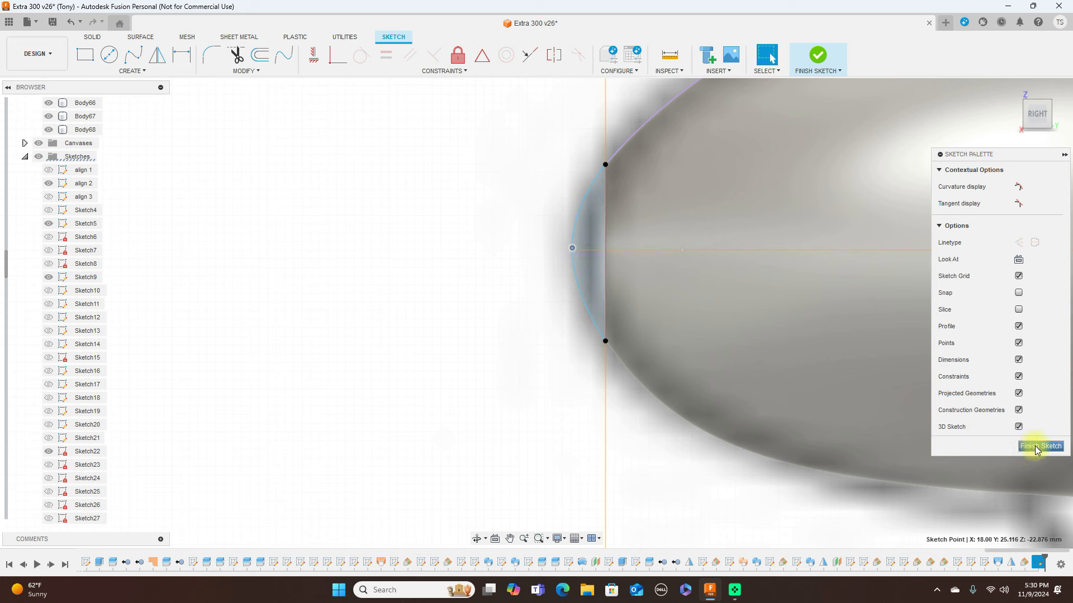
{"action": "left_click", "coordinate": [1036, 447]}
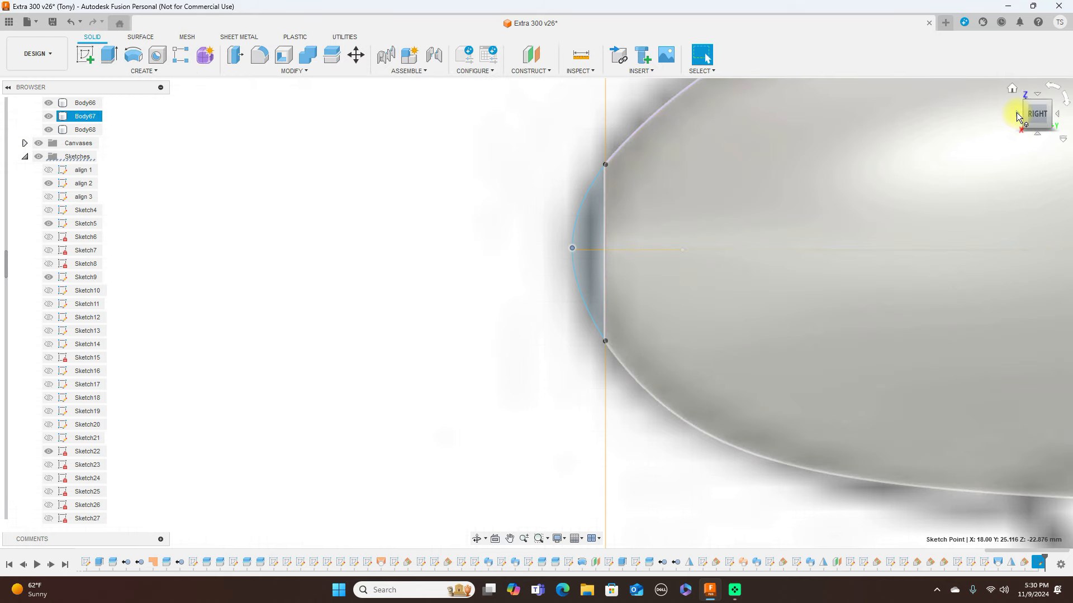
{"action": "left_click", "coordinate": [1016, 115]}
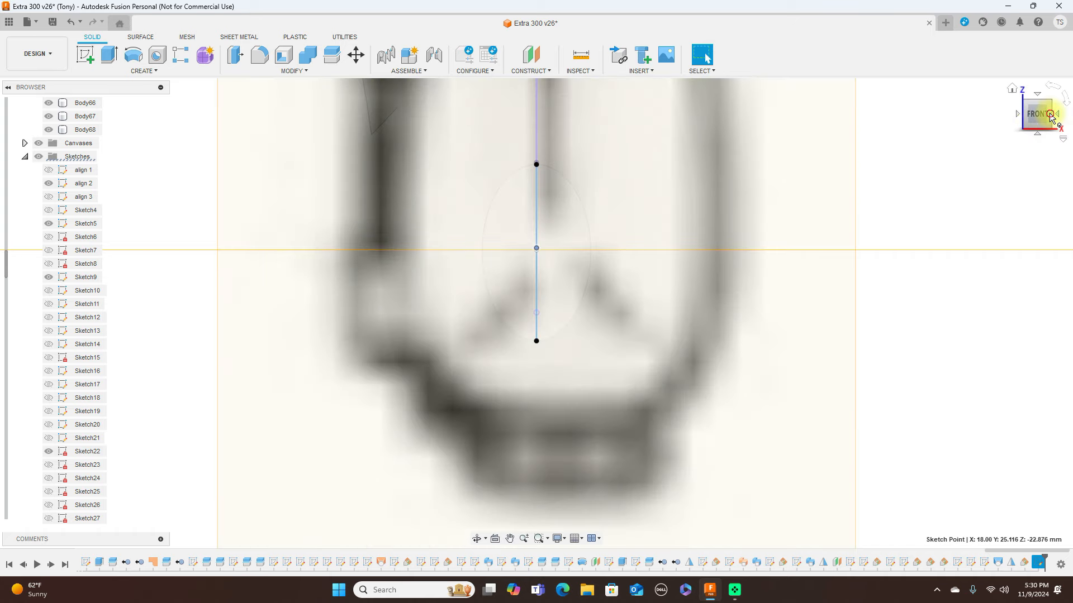
{"action": "left_click", "coordinate": [1051, 116]}
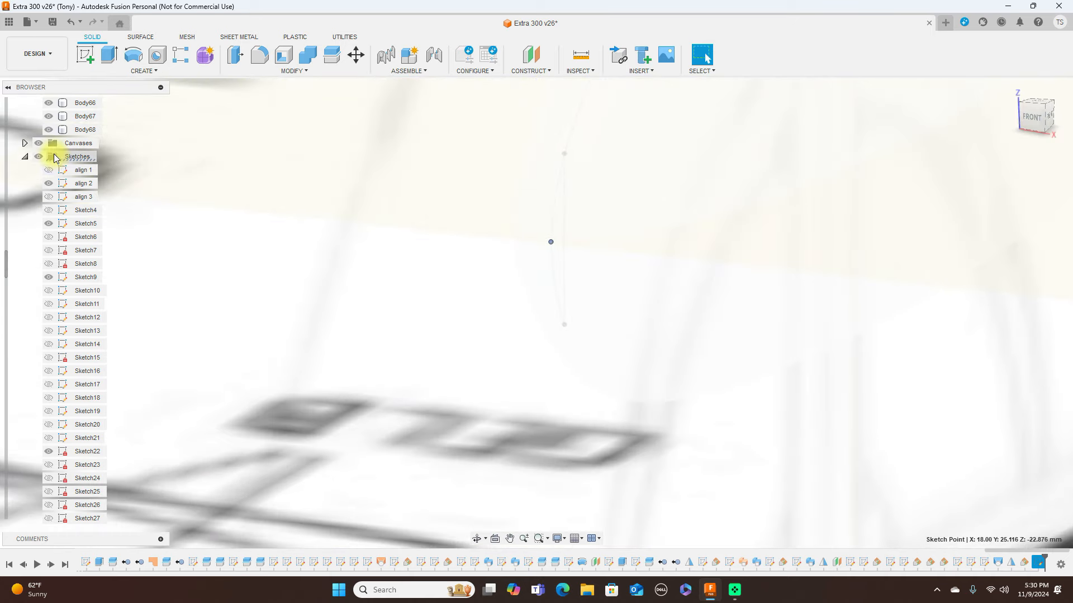
Hide the reference canvases and start a sketch on the vertical construction plane at the wheel pant's flat front end.
{"action": "left_click", "coordinate": [38, 143]}
{"action": "scroll", "coordinate": [989, 474], "scroll_direction": "down", "scroll_amount": 3}
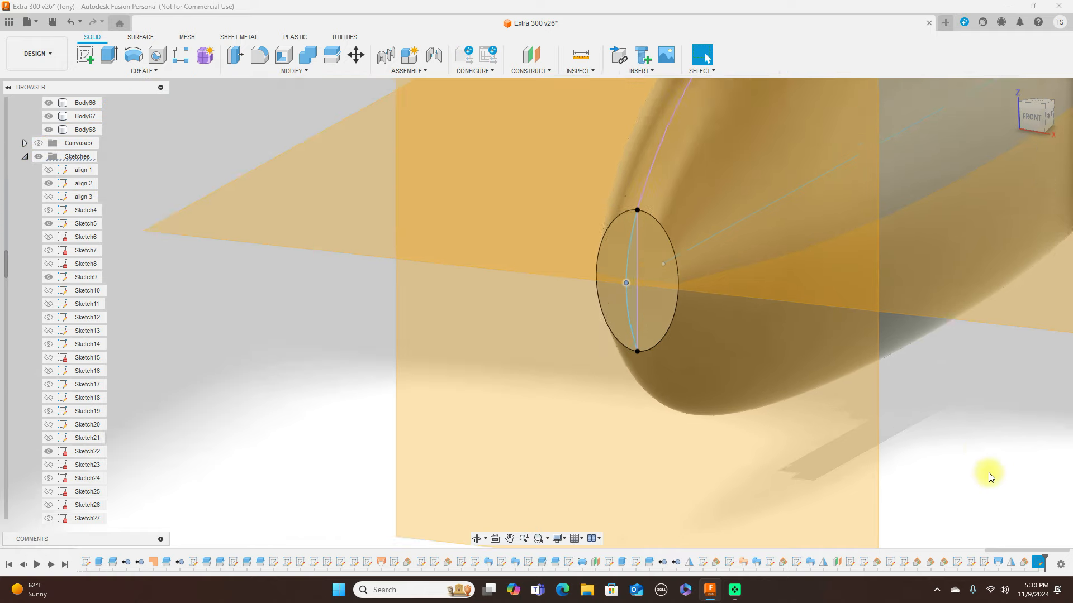
{"action": "left_click_drag", "start_coordinate": [1046, 120], "coordinate": [972, 146]}
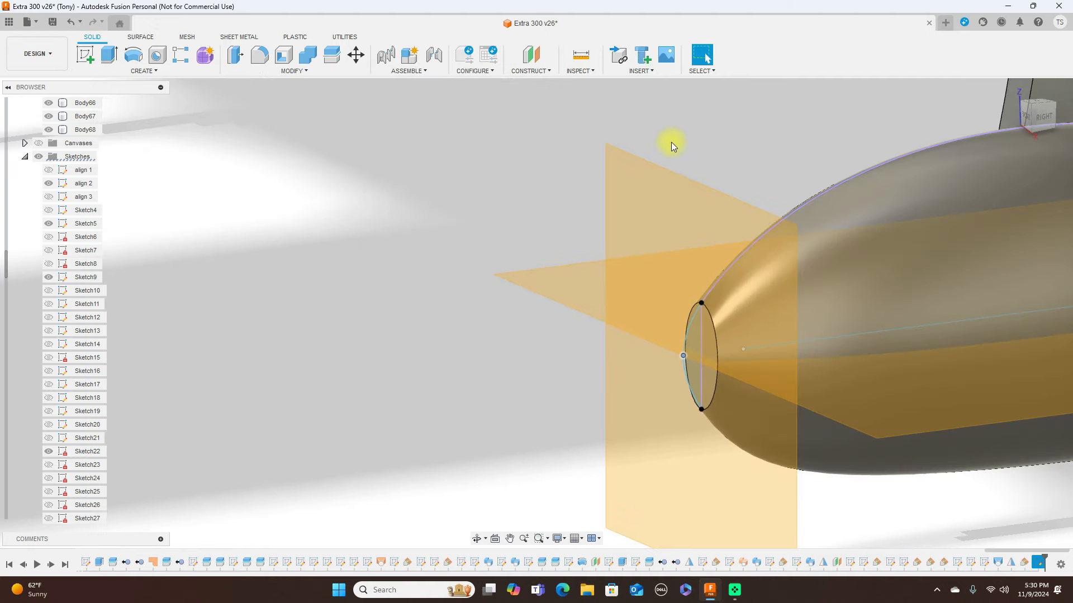
{"action": "left_click", "coordinate": [631, 209]}
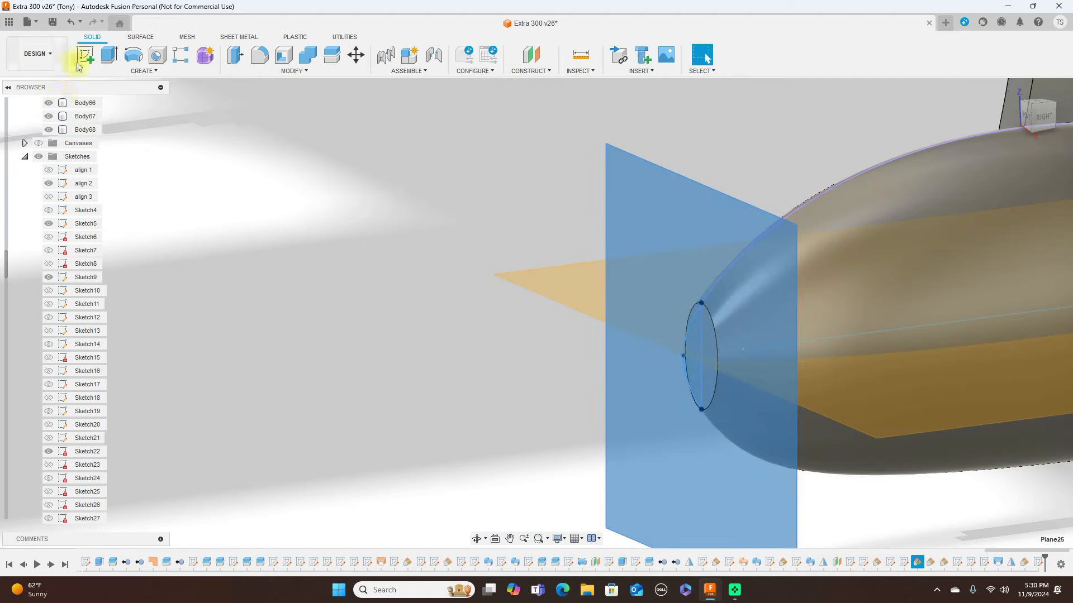
{"action": "left_click", "coordinate": [83, 56]}
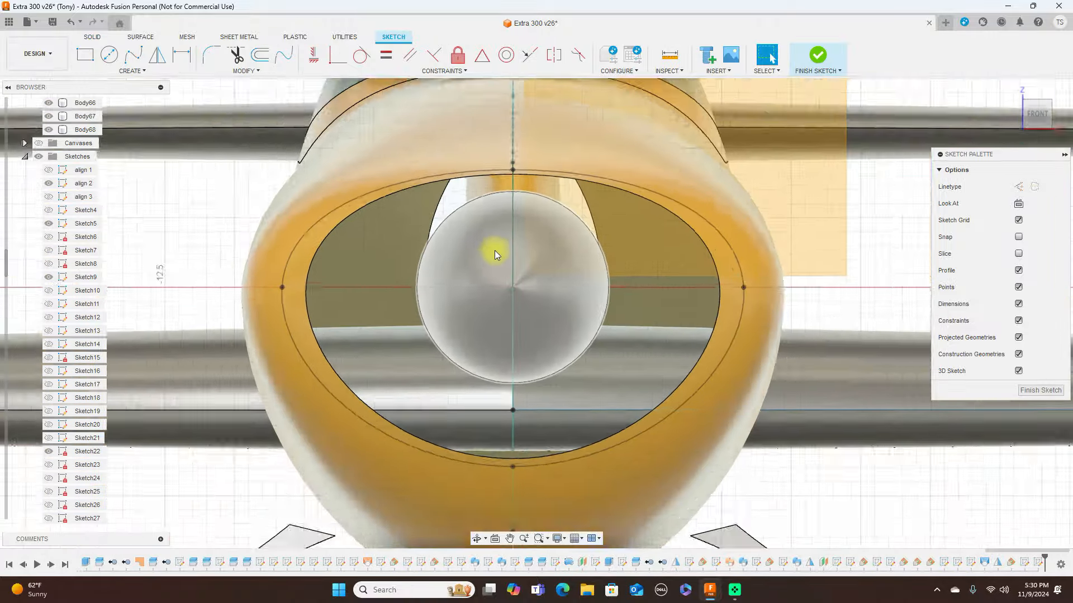
Project the elliptical edge of the wheel pant's flat front into the sketch.
{"action": "scroll", "coordinate": [495, 250], "scroll_direction": "down", "scroll_amount": 5}
{"action": "middle_click_drag", "start_coordinate": [863, 446], "coordinate": [481, 219]}
{"action": "scroll", "coordinate": [798, 398], "scroll_direction": "down", "scroll_amount": 3}
{"action": "mouse_move", "coordinate": [814, 383]}
{"action": "middle_mouse_down"}
{"action": "mouse_move", "coordinate": [610, 275]}
{"action": "mouse_move", "coordinate": [373, 201]}
{"action": "mouse_move", "coordinate": [660, 350]}
{"action": "middle_mouse_up"}
{"action": "scroll", "coordinate": [290, 263], "scroll_direction": "up", "scroll_amount": 6}
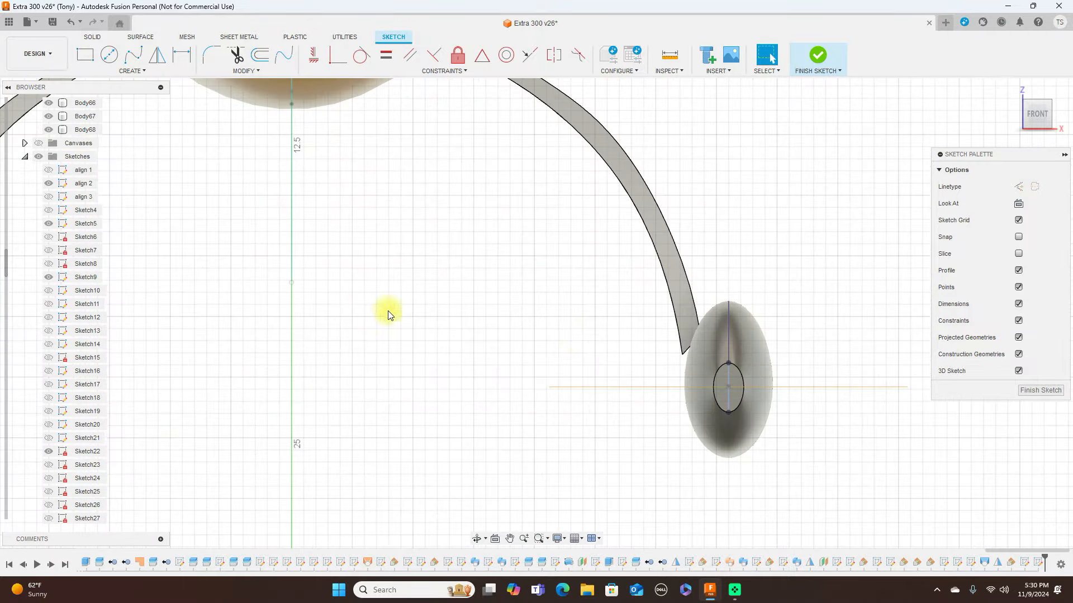
{"action": "scroll", "coordinate": [740, 179], "scroll_direction": "up", "scroll_amount": 3}
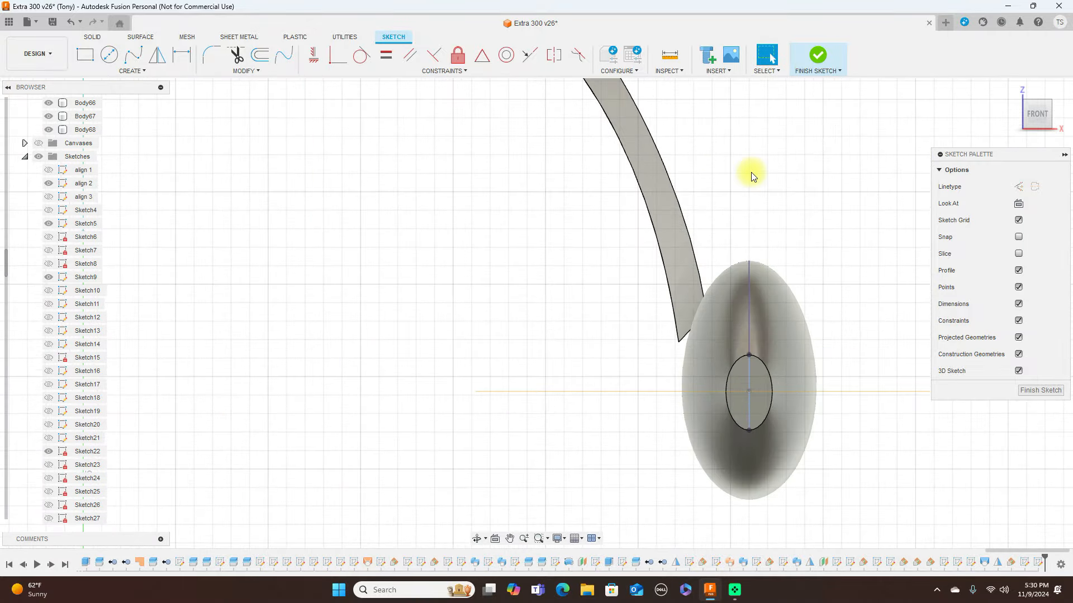
{"action": "key", "text": "p"}
{"action": "scroll", "coordinate": [766, 368], "scroll_direction": "up", "scroll_amount": 3}
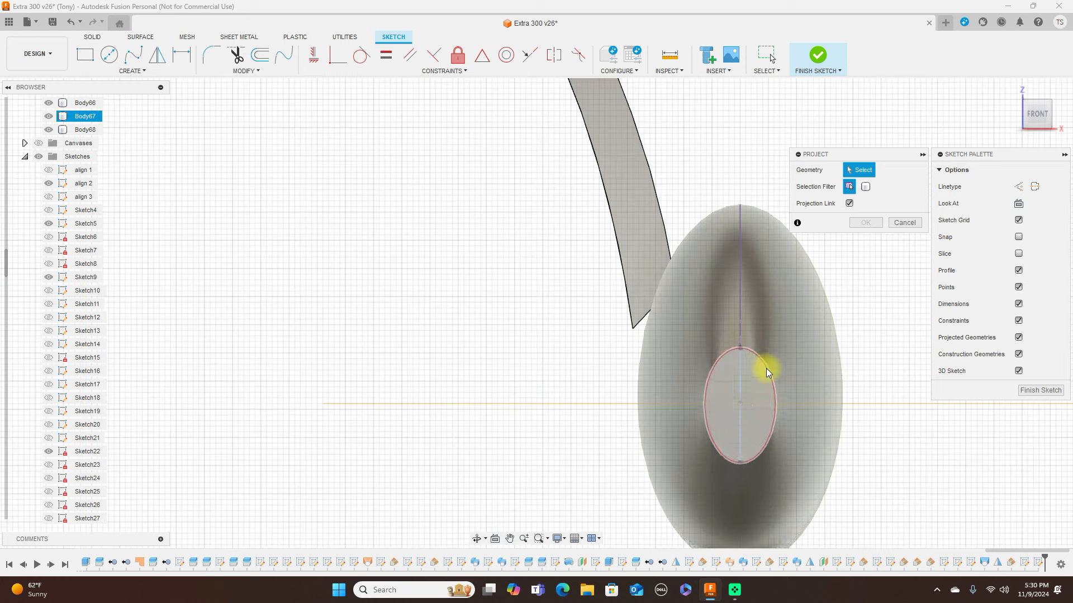
{"action": "left_click", "coordinate": [765, 366]}
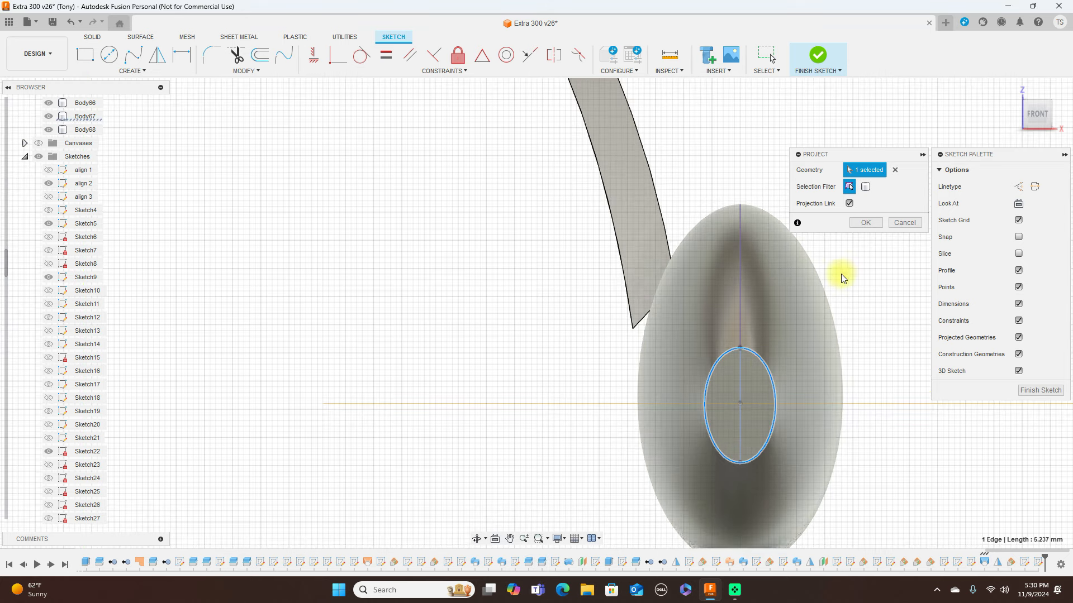
{"action": "left_click", "coordinate": [866, 223]}
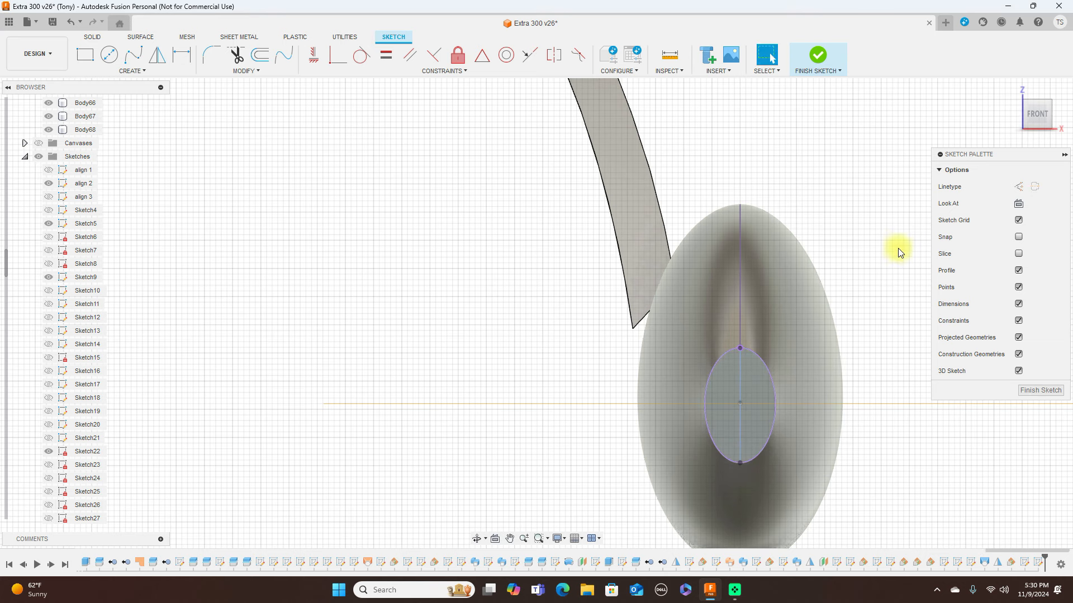
Draw a vertical line splitting the projected ellipse from its uppermost to its lowermost point, and finish the sketch.
{"action": "key", "text": "l"}
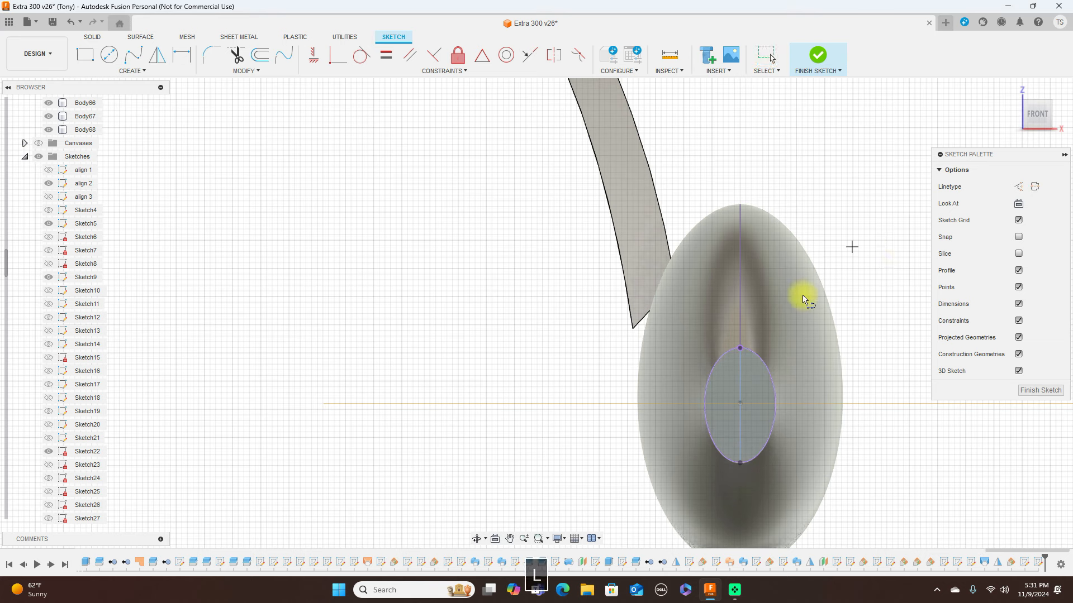
{"action": "left_click", "coordinate": [740, 349]}
{"action": "double_click", "coordinate": [740, 462]}
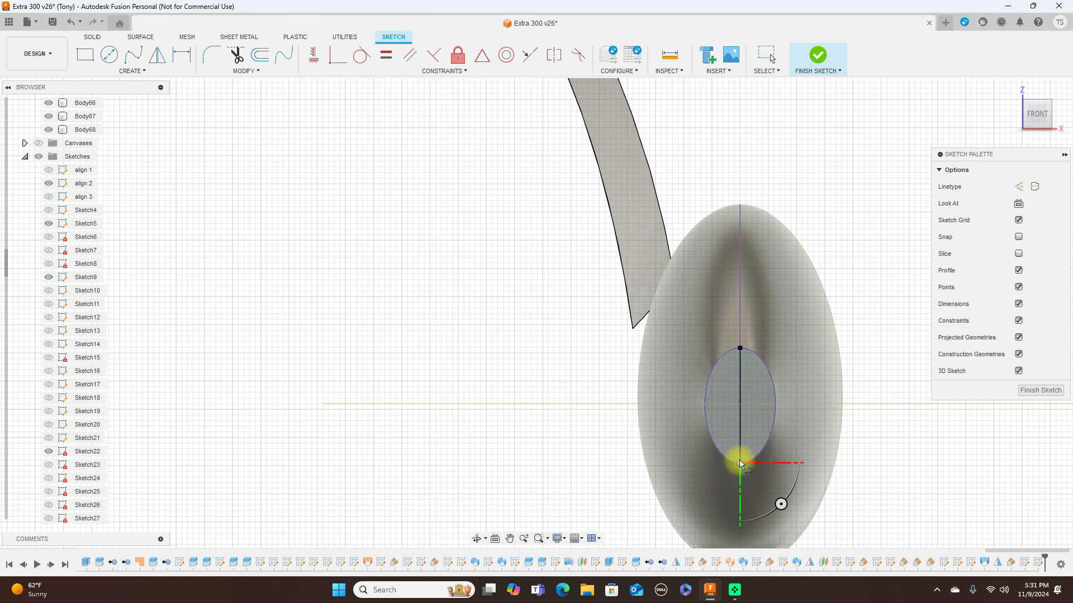
{"action": "right_click", "coordinate": [742, 464]}
{"action": "left_click", "coordinate": [770, 461]}
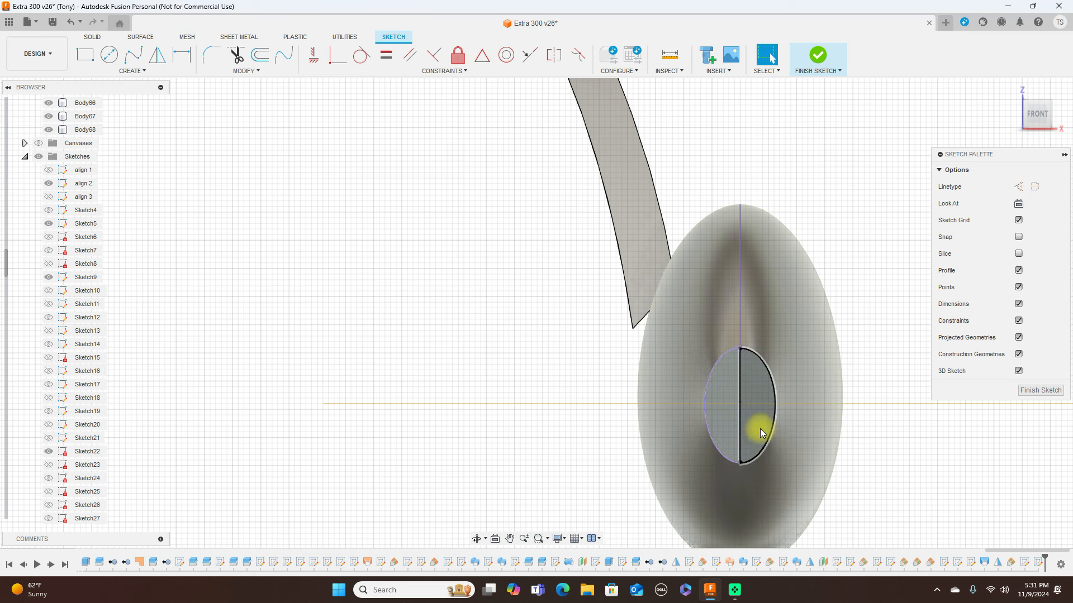
{"action": "left_click", "coordinate": [819, 56]}
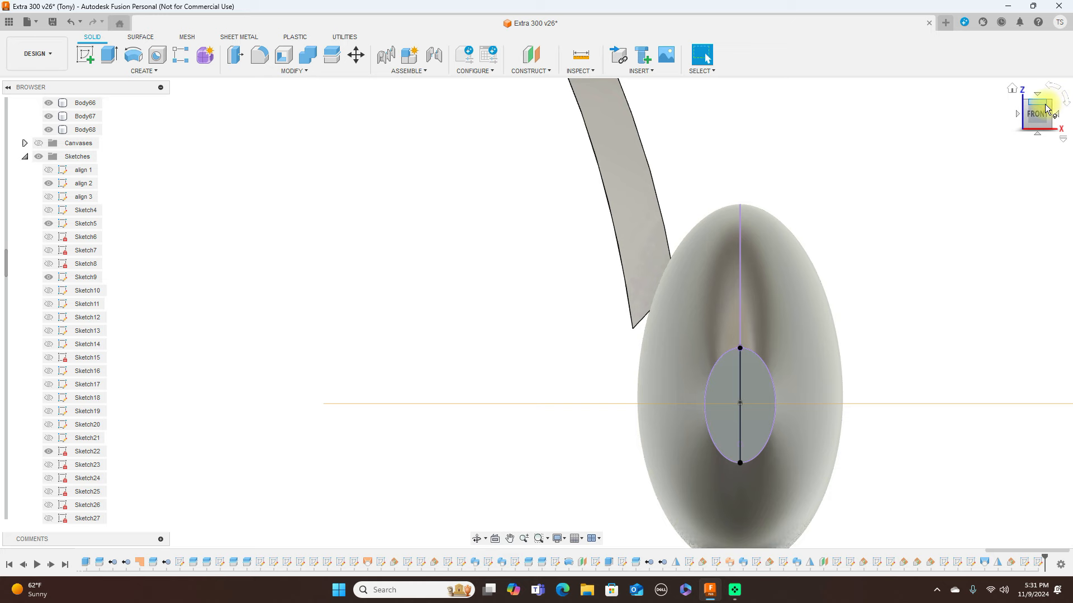
Loft from one half of the ellipse through the nose curve profile to the other half, joining the rounded nose to the wheel pant.
{"action": "left_click_drag", "start_coordinate": [1020, 109], "coordinate": [973, 125]}
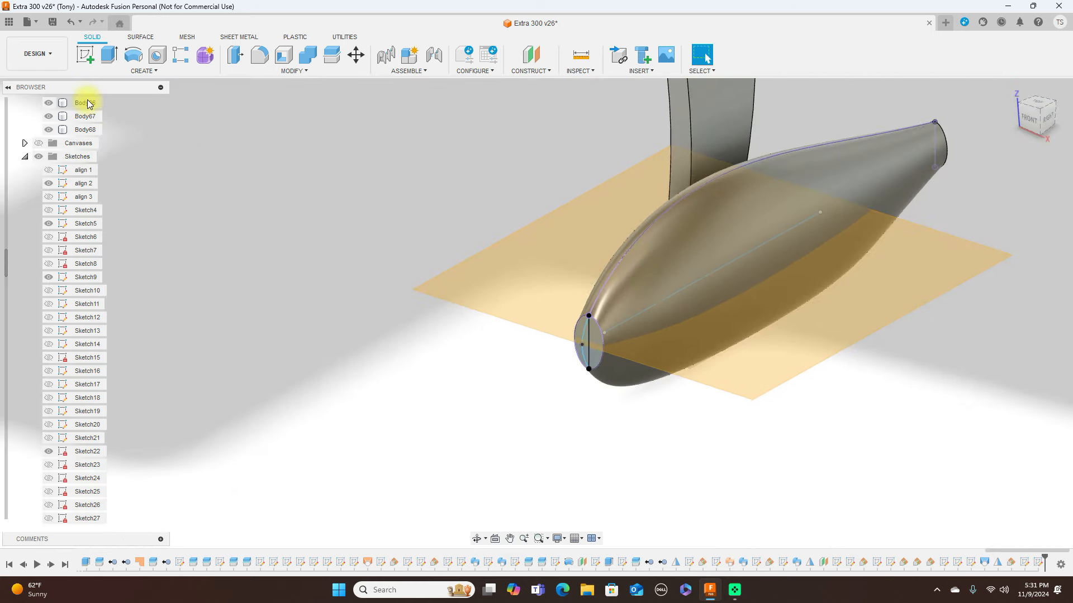
{"action": "left_click", "coordinate": [115, 71]}
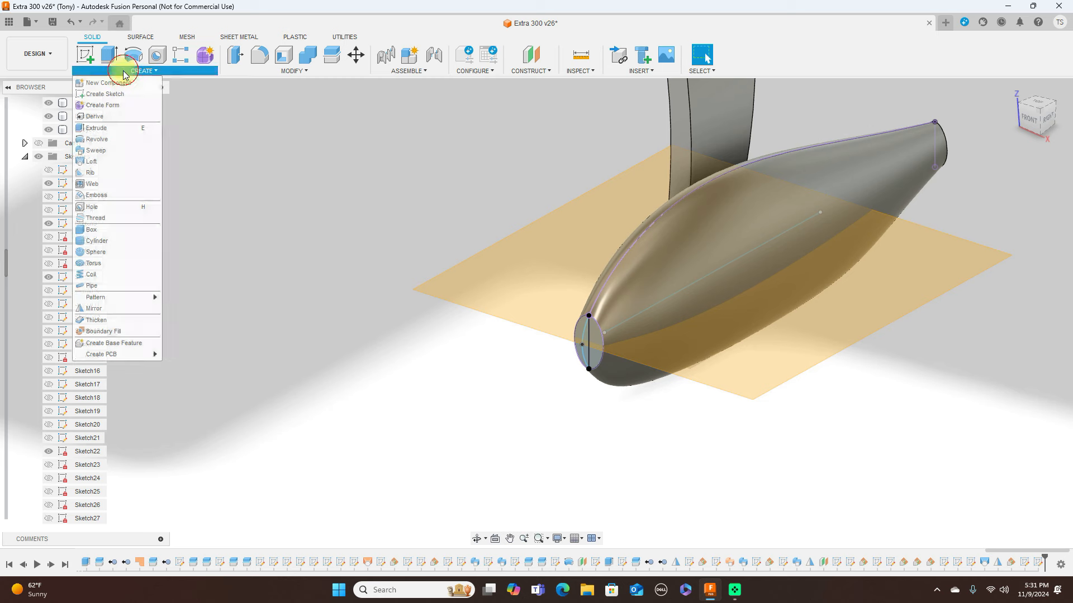
{"action": "left_click", "coordinate": [116, 161]}
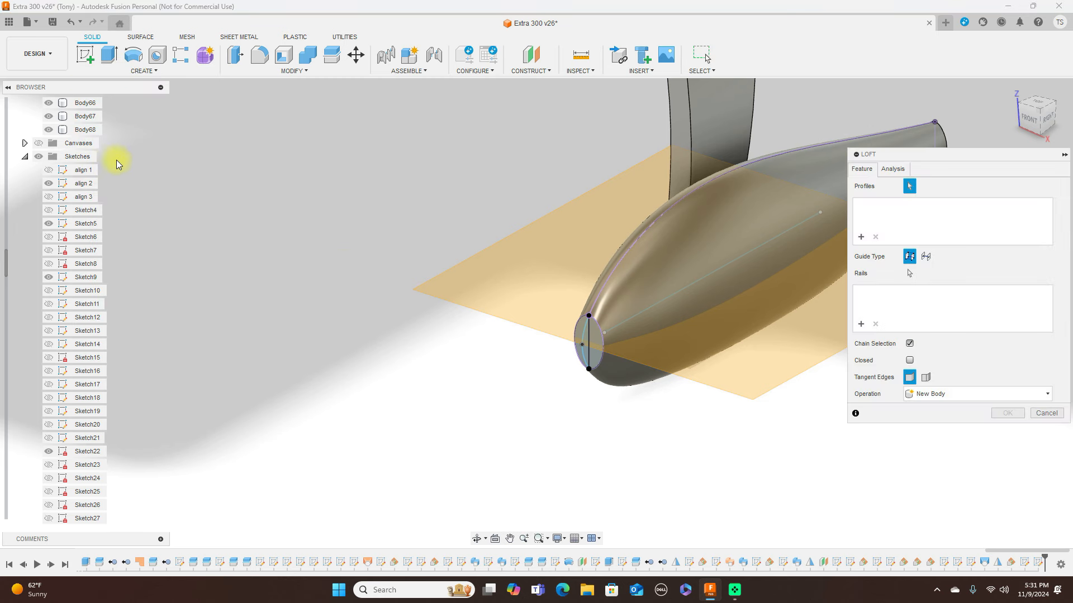
{"action": "left_click", "coordinate": [595, 350]}
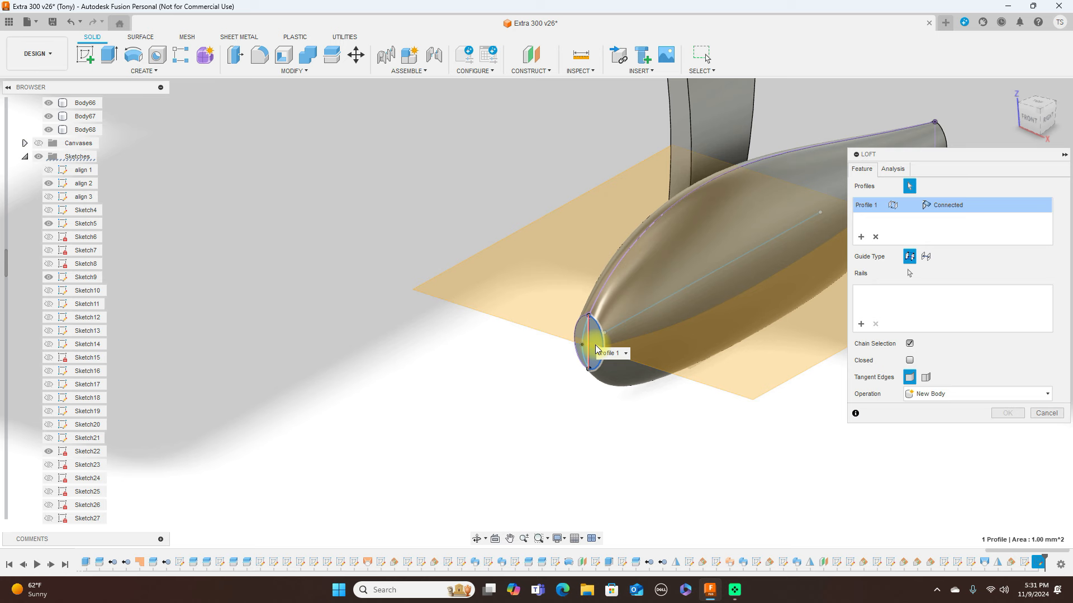
{"action": "scroll", "coordinate": [667, 445], "scroll_direction": "up", "scroll_amount": 4}
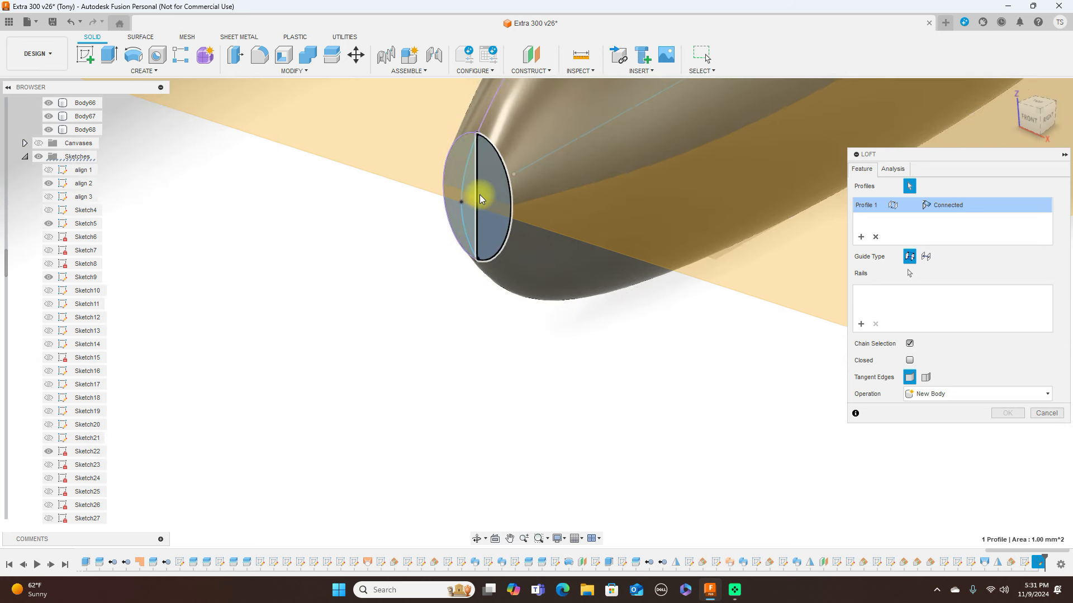
{"action": "left_click", "coordinate": [468, 192]}
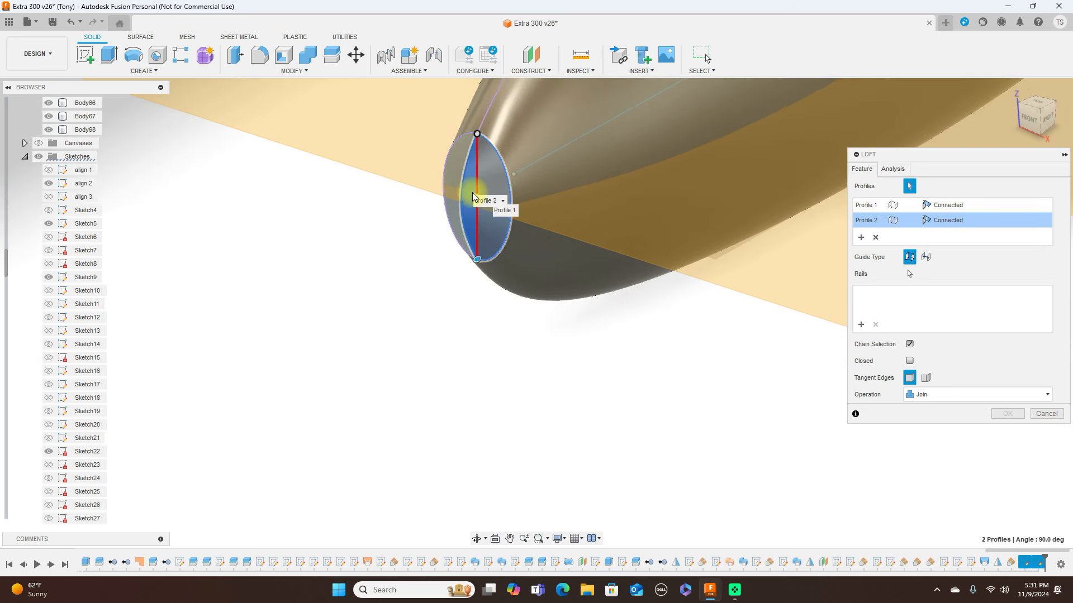
{"action": "left_click", "coordinate": [455, 168]}
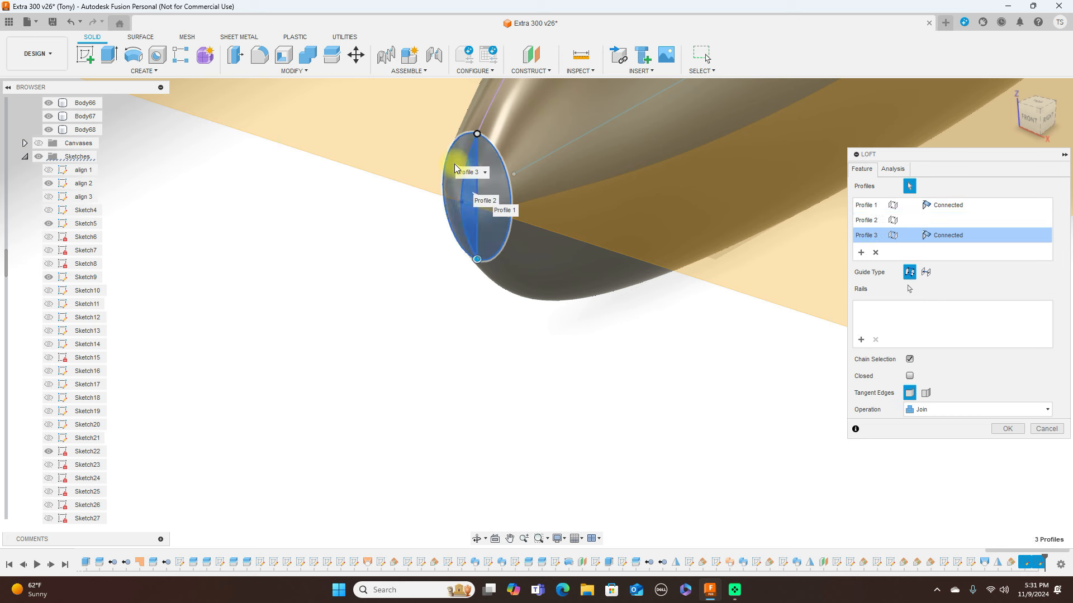
{"action": "left_click", "coordinate": [1008, 429]}
Examine the rounded nose from the side and compare the two wheel pants beneath the airplane.
{"action": "scroll", "coordinate": [979, 416], "scroll_direction": "down", "scroll_amount": 3}
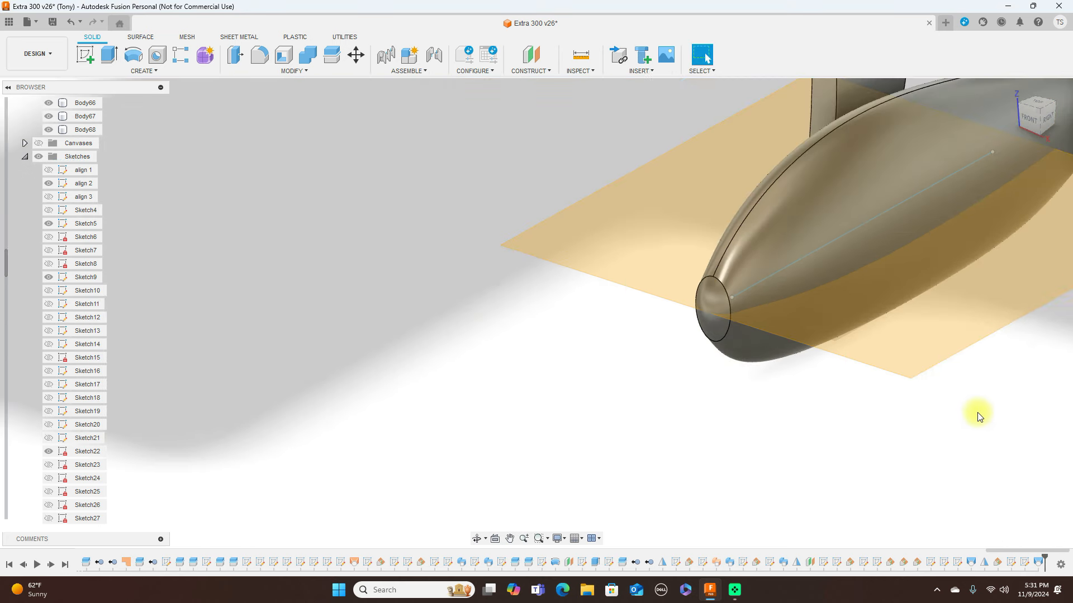
{"action": "left_click", "coordinate": [1047, 117]}
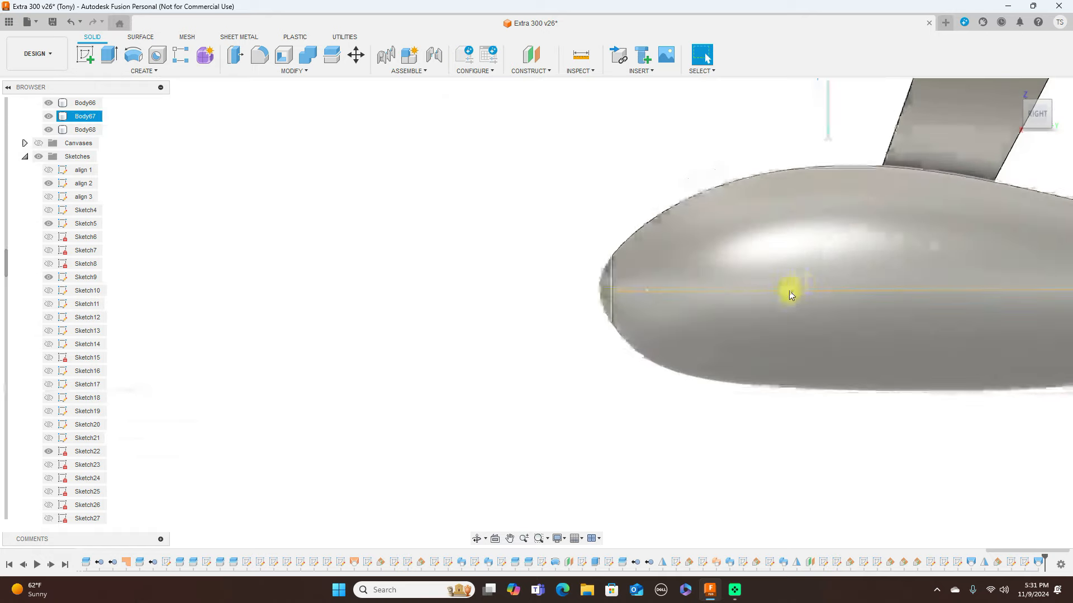
{"action": "scroll", "coordinate": [706, 391], "scroll_direction": "down", "scroll_amount": 5}
{"action": "middle_click_drag", "start_coordinate": [857, 462], "coordinate": [630, 421]}
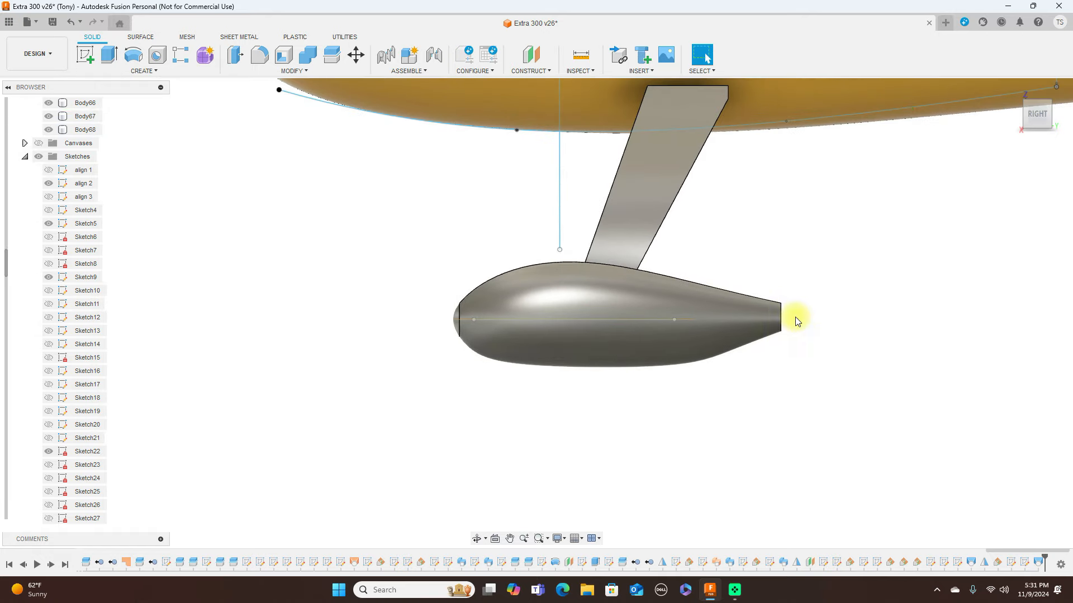
{"action": "mouse_move", "coordinate": [1040, 114]}
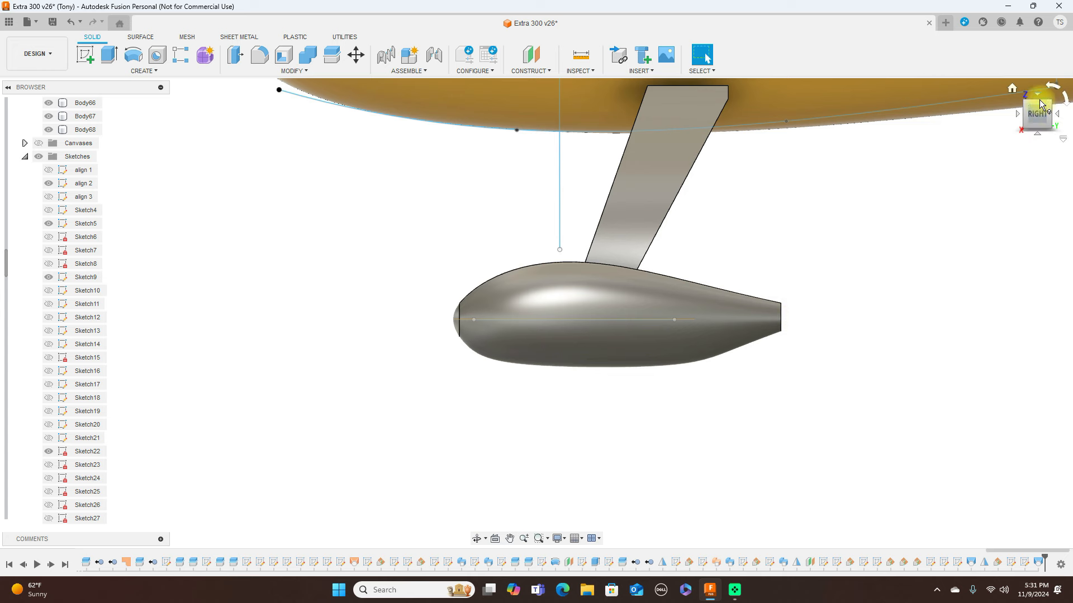
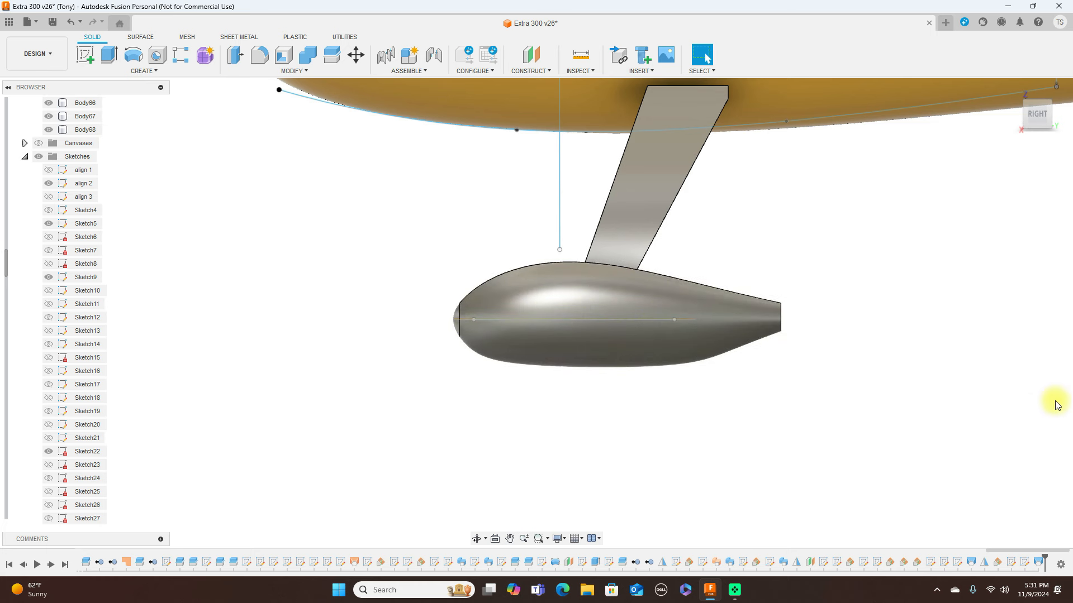
{"action": "scroll", "coordinate": [891, 391], "scroll_direction": "down", "scroll_amount": 5}
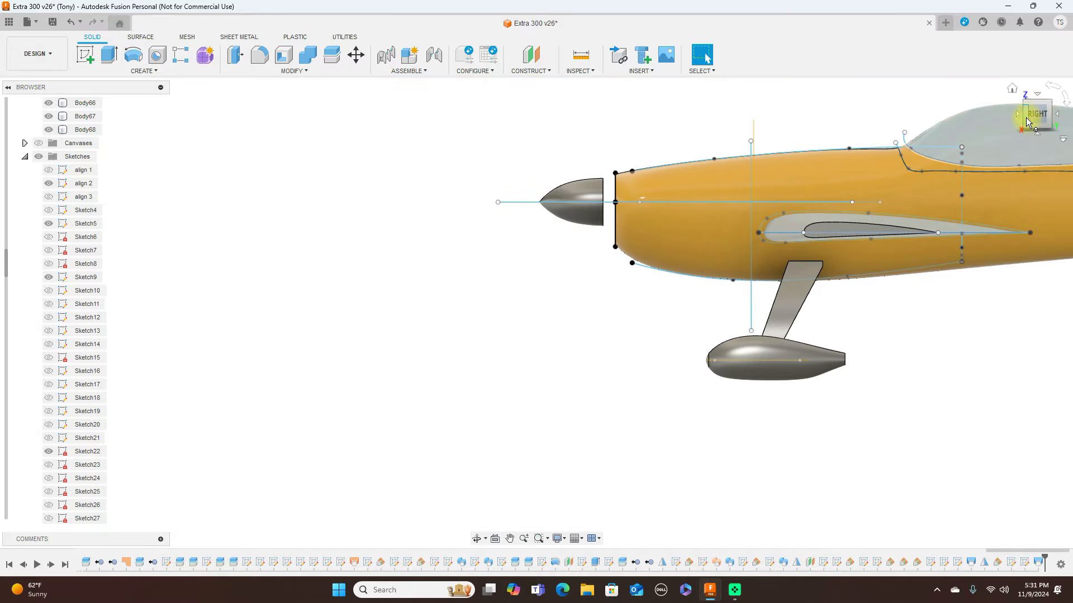
{"action": "left_click_drag", "start_coordinate": [1026, 118], "coordinate": [1057, 120]}
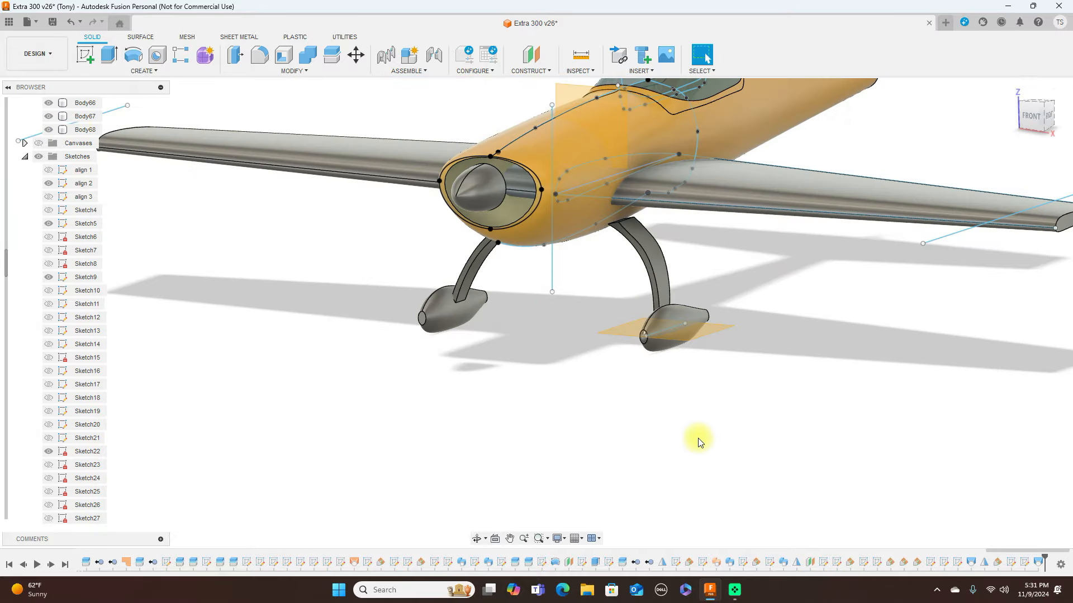
{"action": "scroll", "coordinate": [718, 419], "scroll_direction": "up", "scroll_amount": 5}
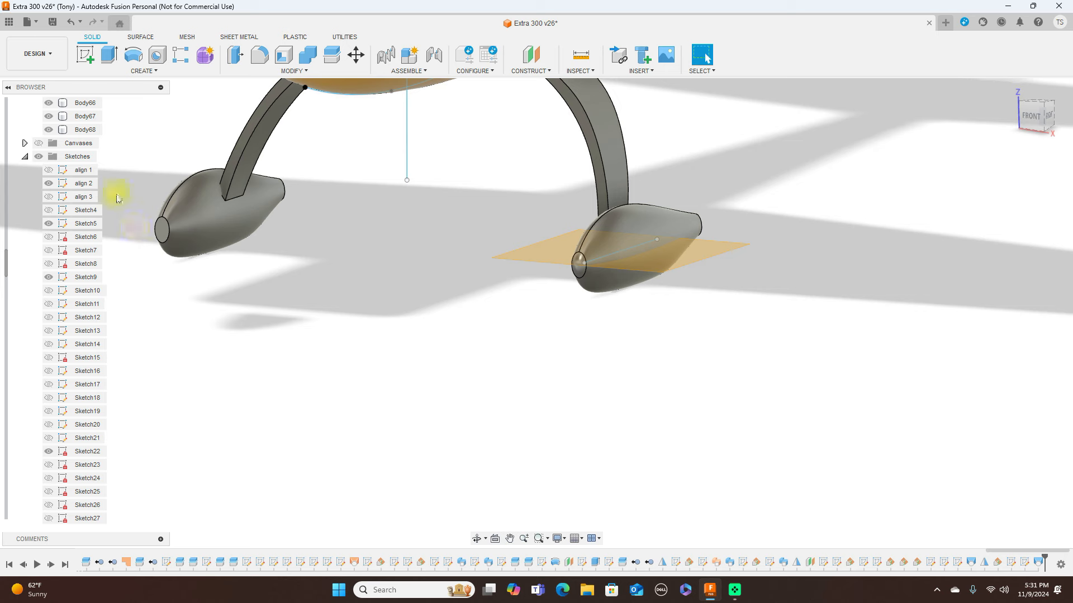
Mirror the wheel pant with the rounded nose across the airplane's vertical centre plane as a new body.
{"action": "left_click", "coordinate": [161, 75]}
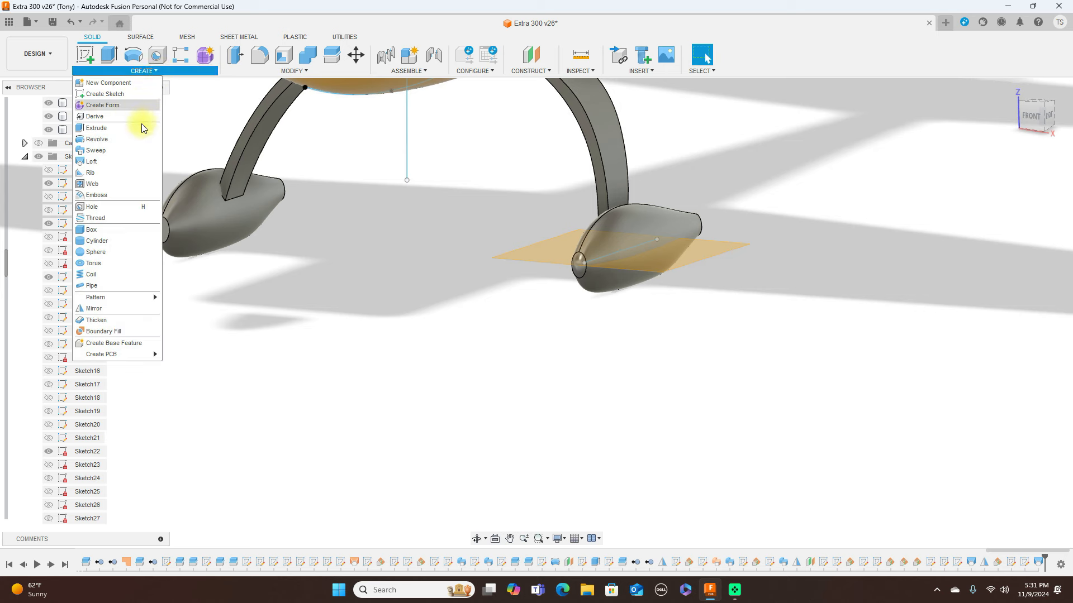
{"action": "left_click", "coordinate": [110, 308]}
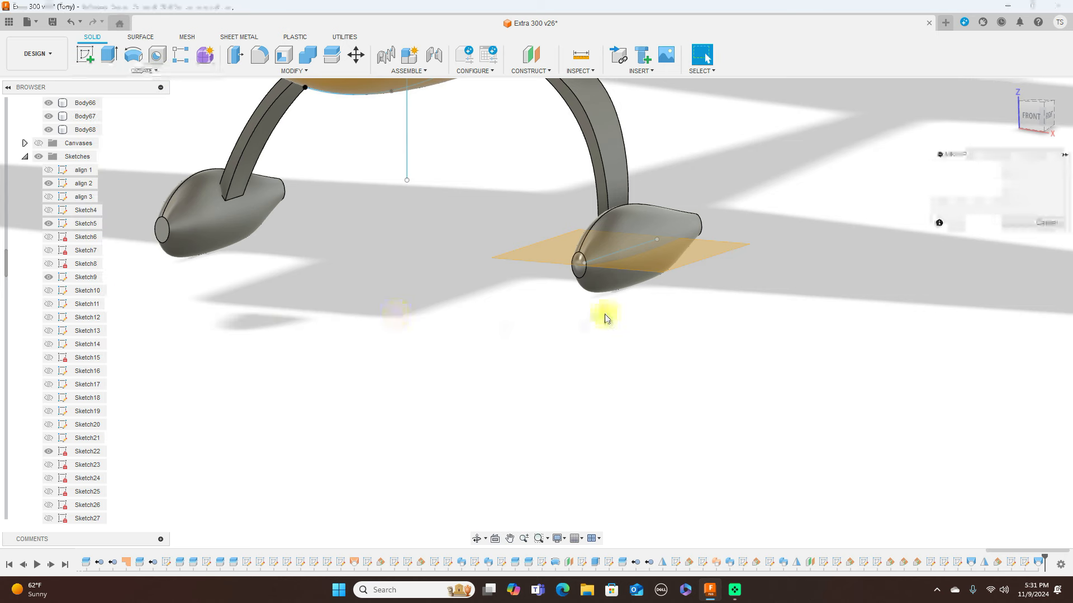
{"action": "left_click", "coordinate": [596, 272]}
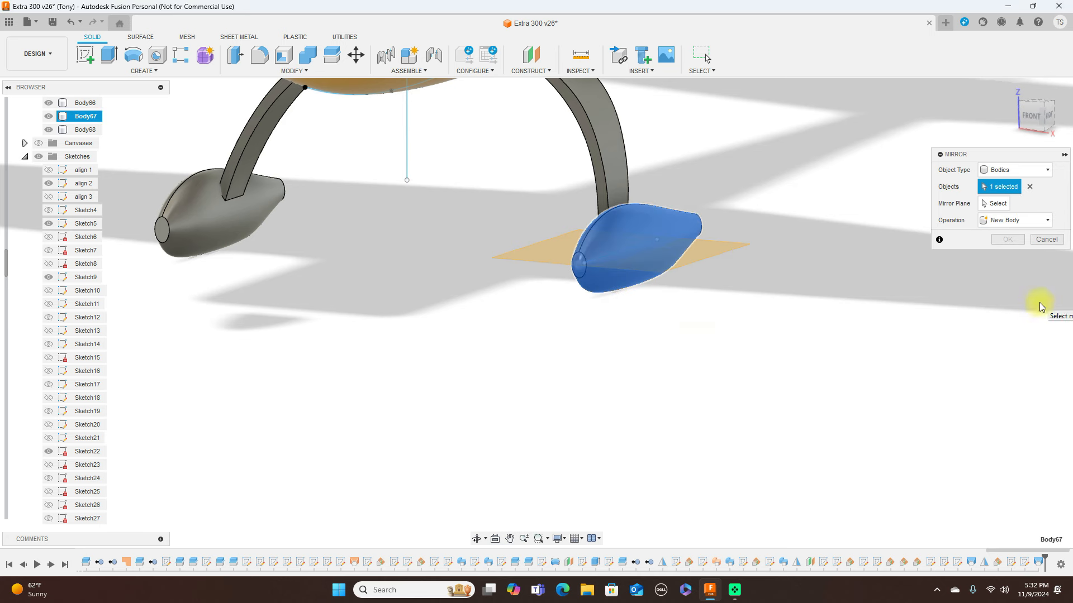
{"action": "left_click", "coordinate": [995, 204]}
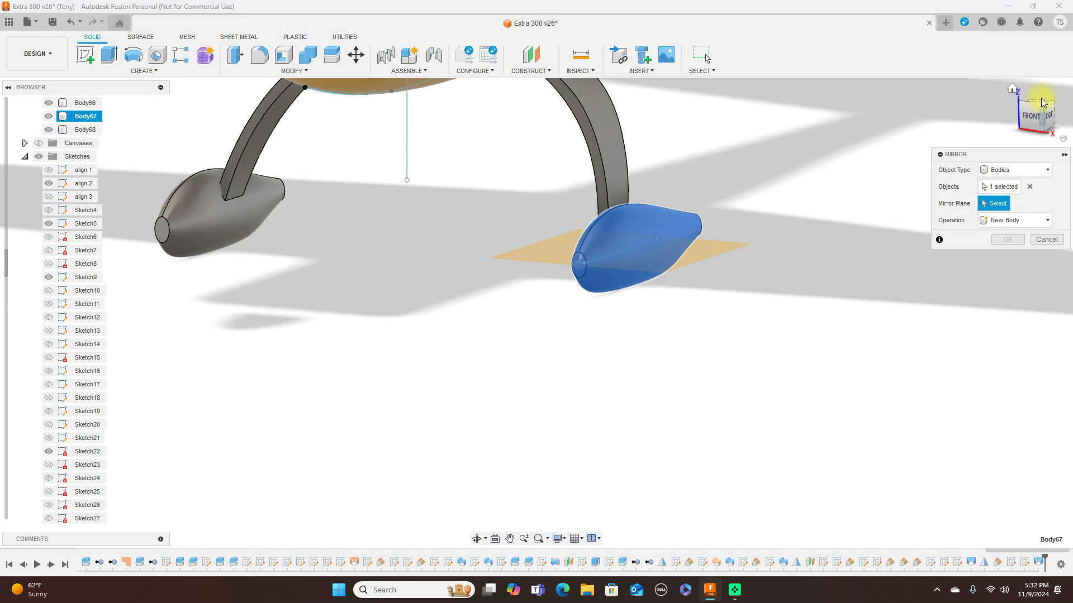
{"action": "left_click", "coordinate": [1048, 116]}
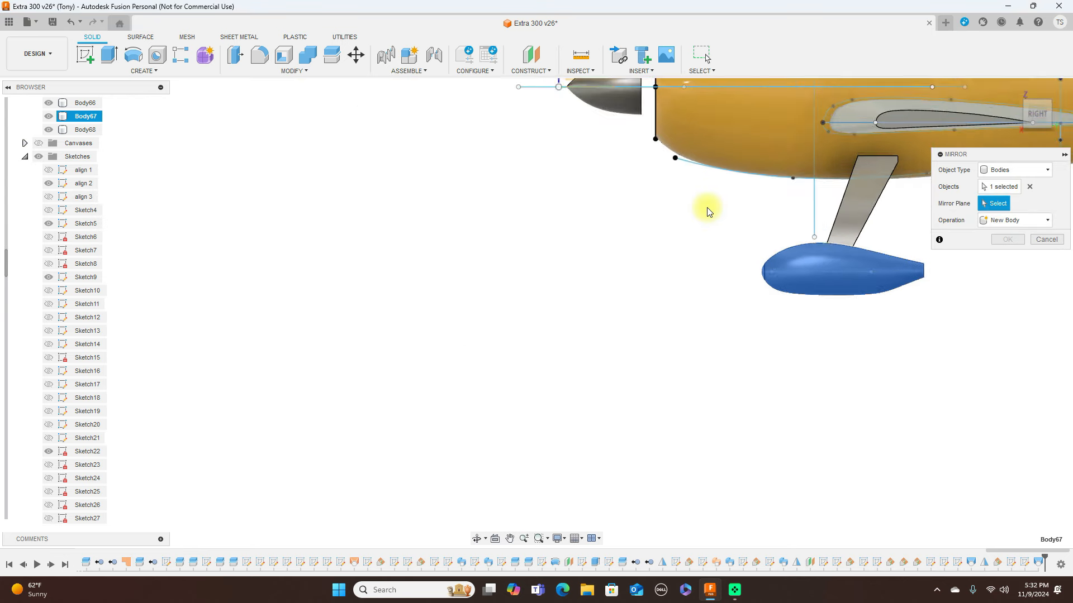
{"action": "left_click", "coordinate": [624, 99]}
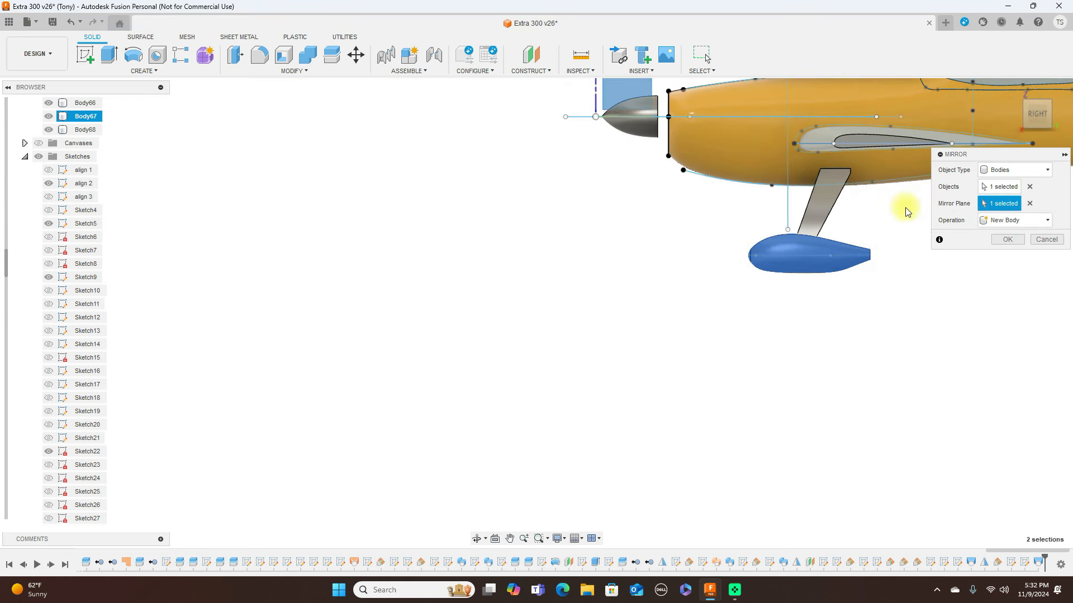
{"action": "left_click", "coordinate": [1006, 240]}
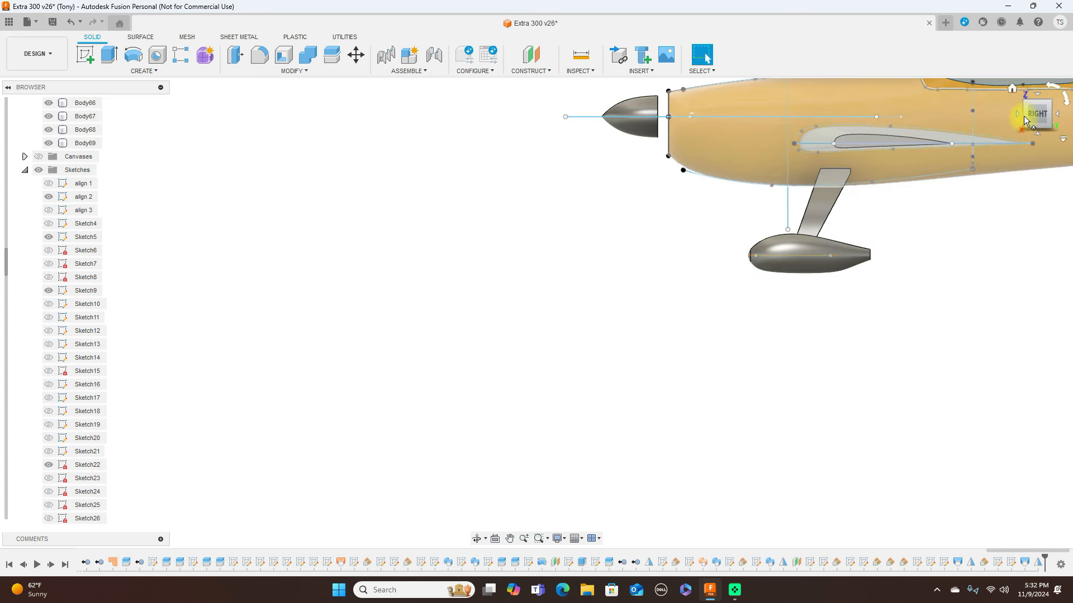
Hide Body66, the wheel pant body without the rounded nose.
{"action": "left_click_drag", "start_coordinate": [1051, 119], "coordinate": [1033, 125]}
{"action": "scroll", "coordinate": [853, 274], "scroll_direction": "down", "scroll_amount": 2}
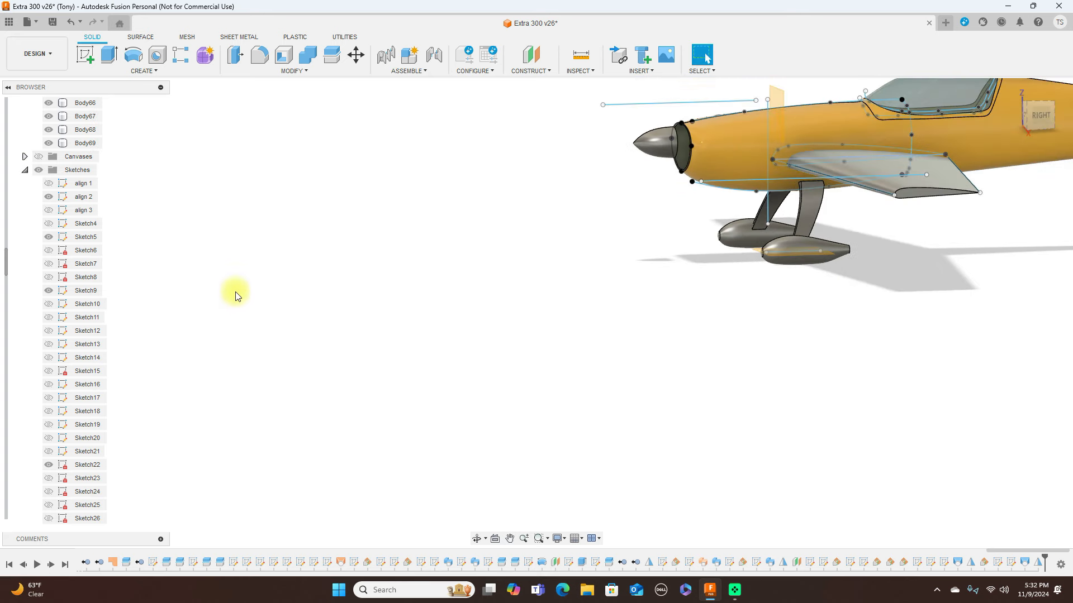
{"action": "scroll", "coordinate": [65, 249], "scroll_direction": "up", "scroll_amount": 2}
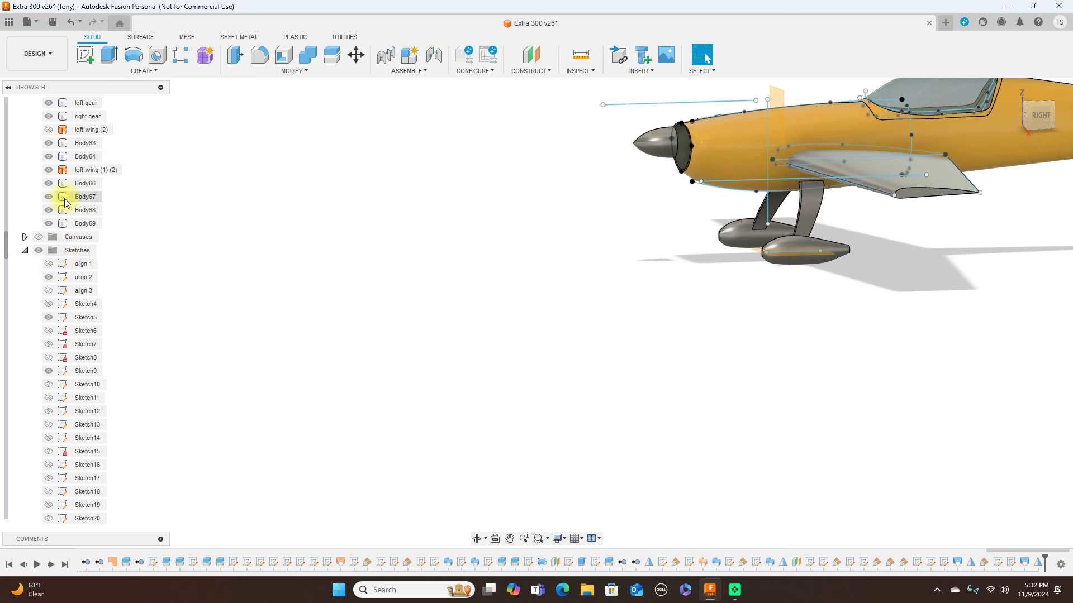
{"action": "left_click", "coordinate": [49, 185]}
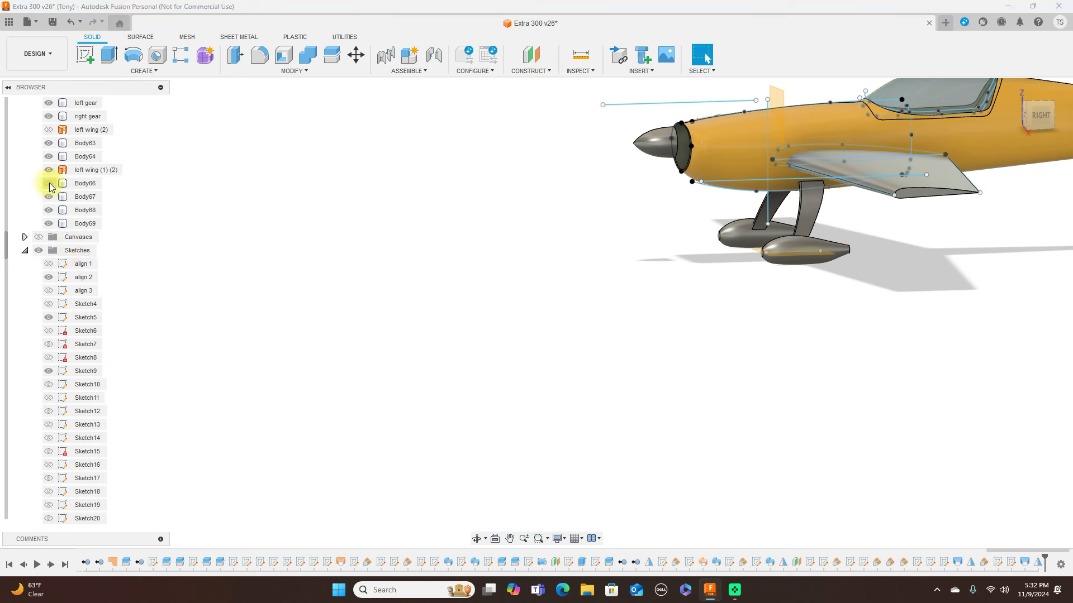
Toggle the visibility of Body67 off and back on to identify which wheel pant it is.
{"action": "scroll", "coordinate": [335, 253], "scroll_direction": "down", "scroll_amount": 2}
{"action": "middle_click_drag", "start_coordinate": [352, 249], "coordinate": [324, 297]}
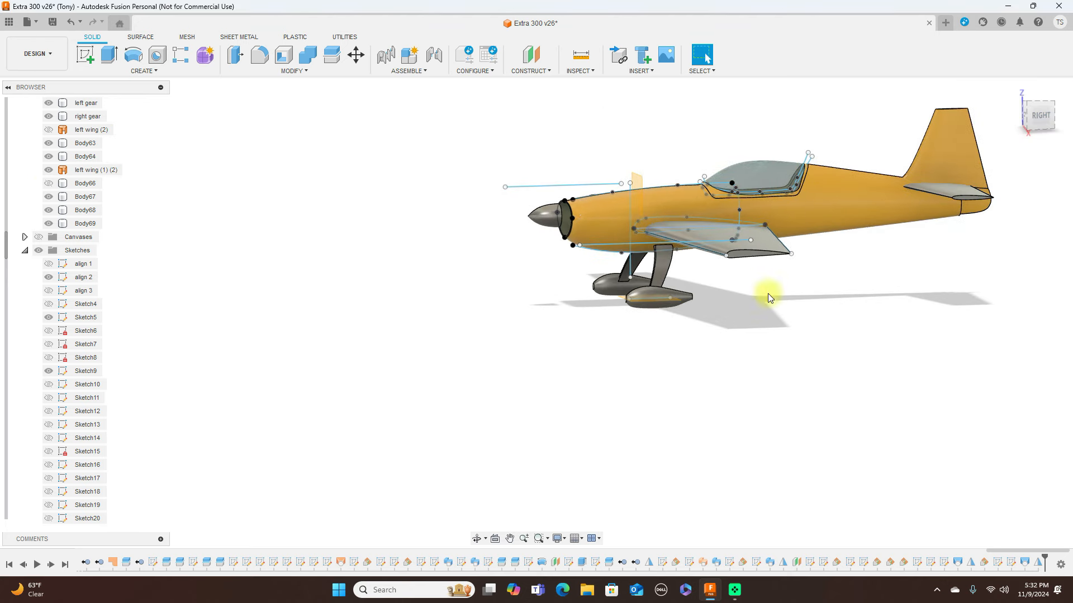
{"action": "left_click", "coordinate": [1026, 104]}
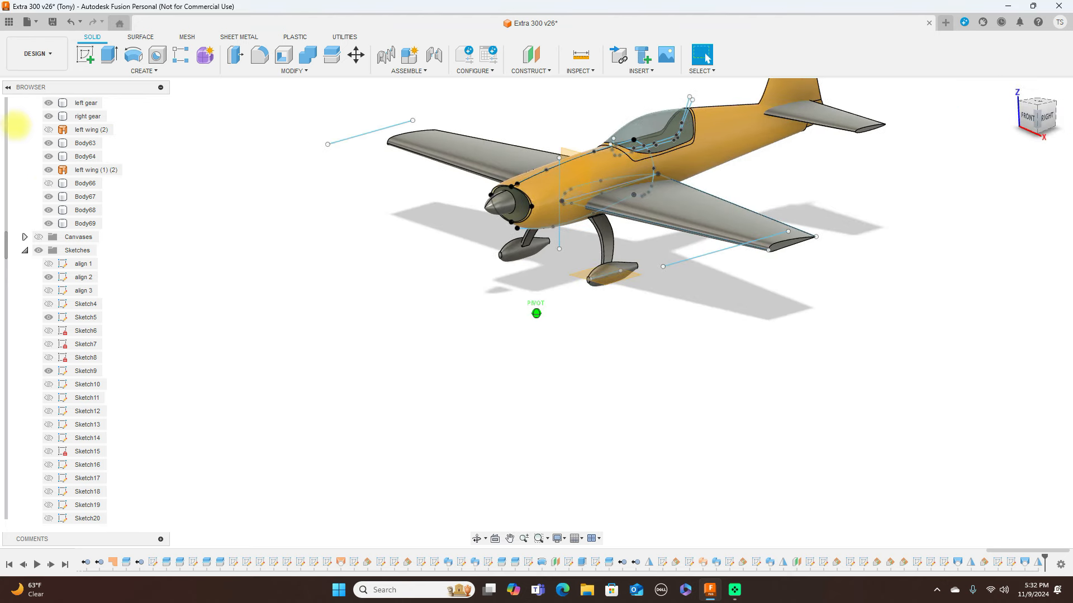
{"action": "left_click", "coordinate": [48, 200]}
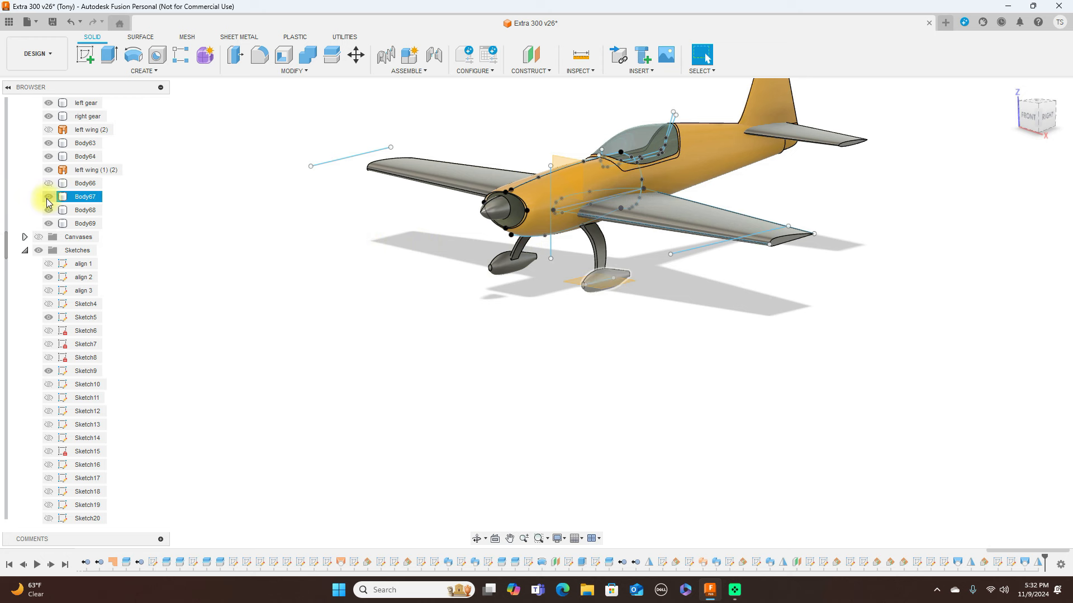
{"action": "left_click", "coordinate": [48, 199]}
{"action": "left_click", "coordinate": [48, 199]}
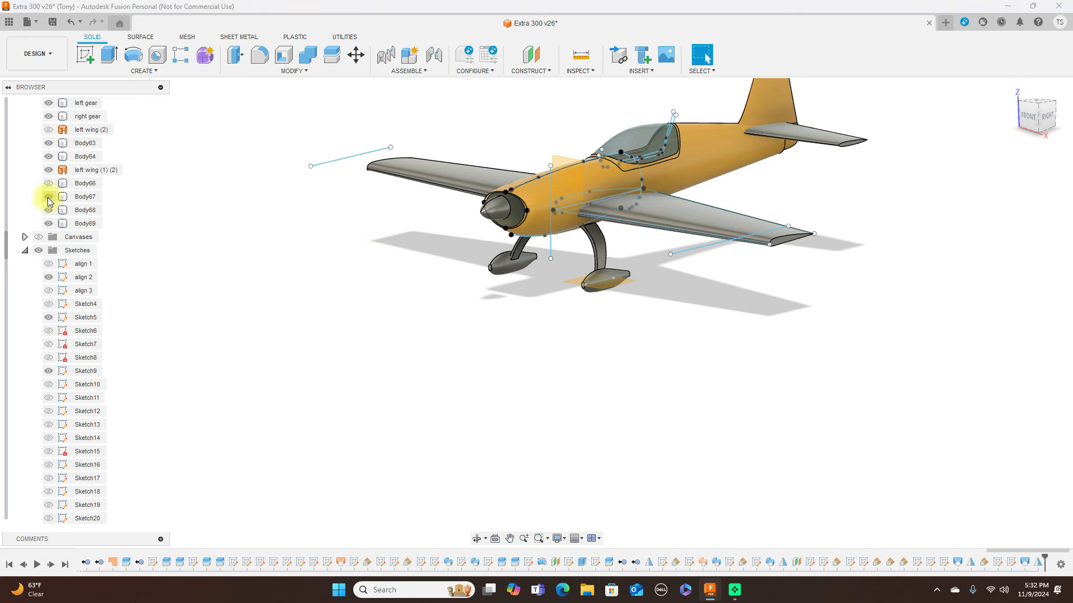
Hide Body69 while leaving Body68 shown, and examine that far-side wheel pant from the side and at an angle.
{"action": "left_click", "coordinate": [51, 213]}
{"action": "left_click", "coordinate": [50, 223]}
{"action": "left_click", "coordinate": [49, 212]}
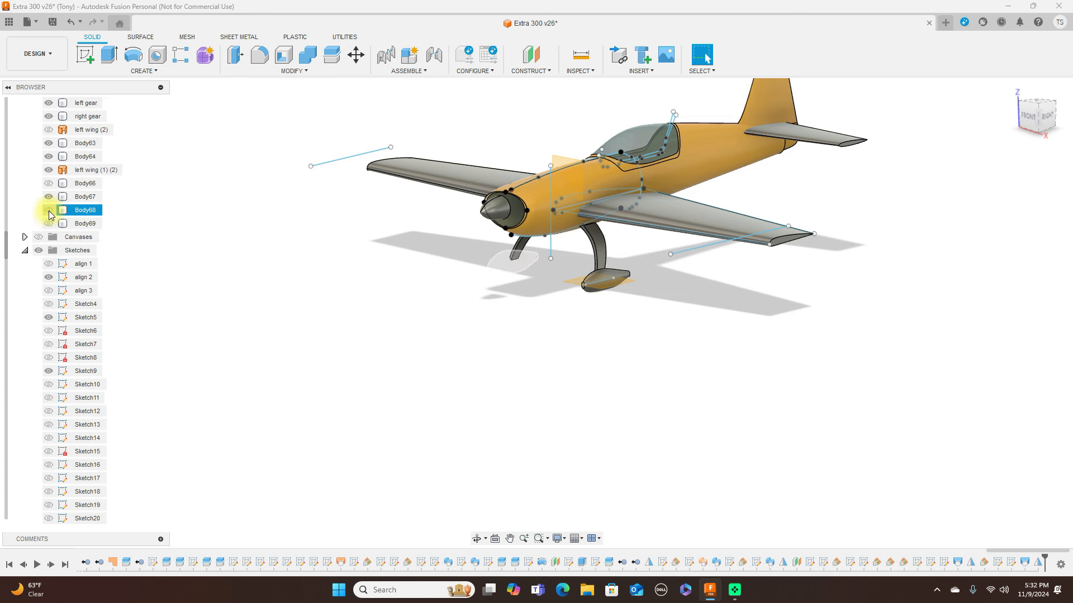
{"action": "left_click", "coordinate": [1046, 116]}
{"action": "scroll", "coordinate": [699, 352], "scroll_direction": "up", "scroll_amount": 3}
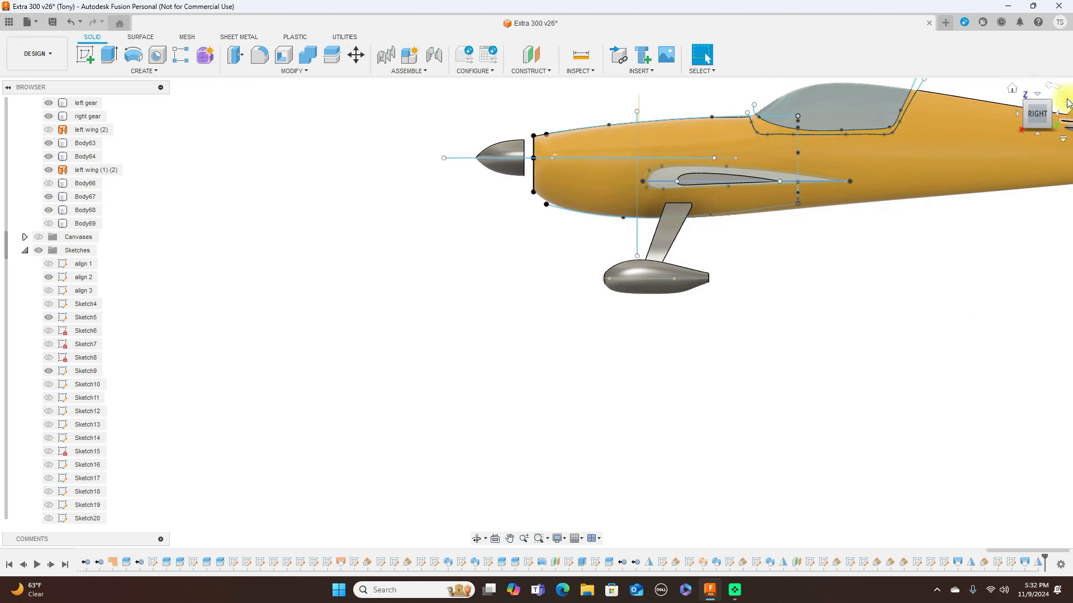
{"action": "left_click", "coordinate": [1026, 114]}
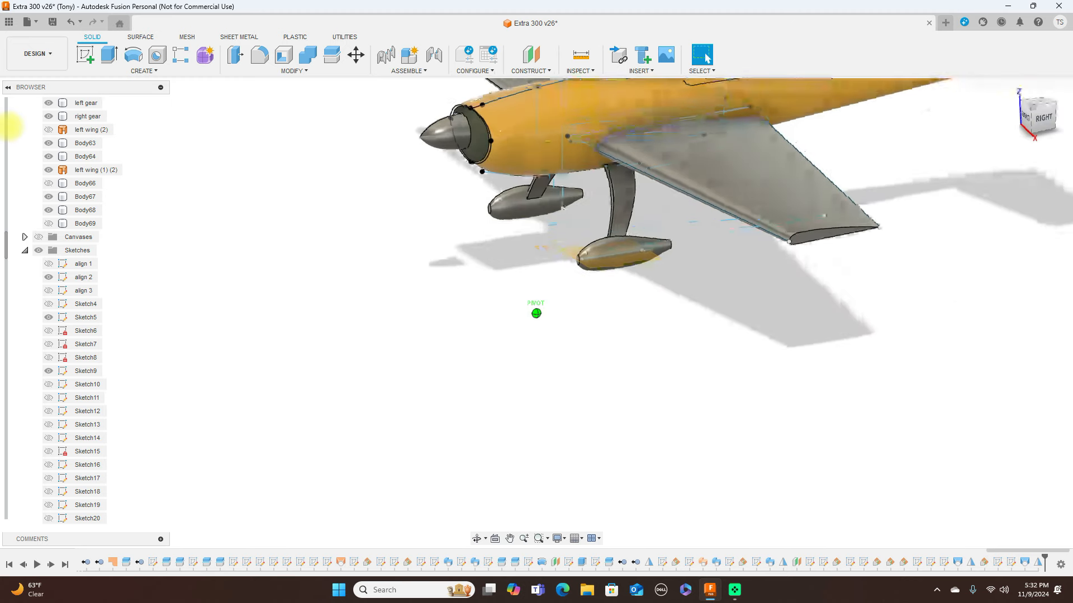
Hide Body68 and show Body69 in its place as the far-side wheel pant, and hide all the sketches.
{"action": "left_click", "coordinate": [48, 210]}
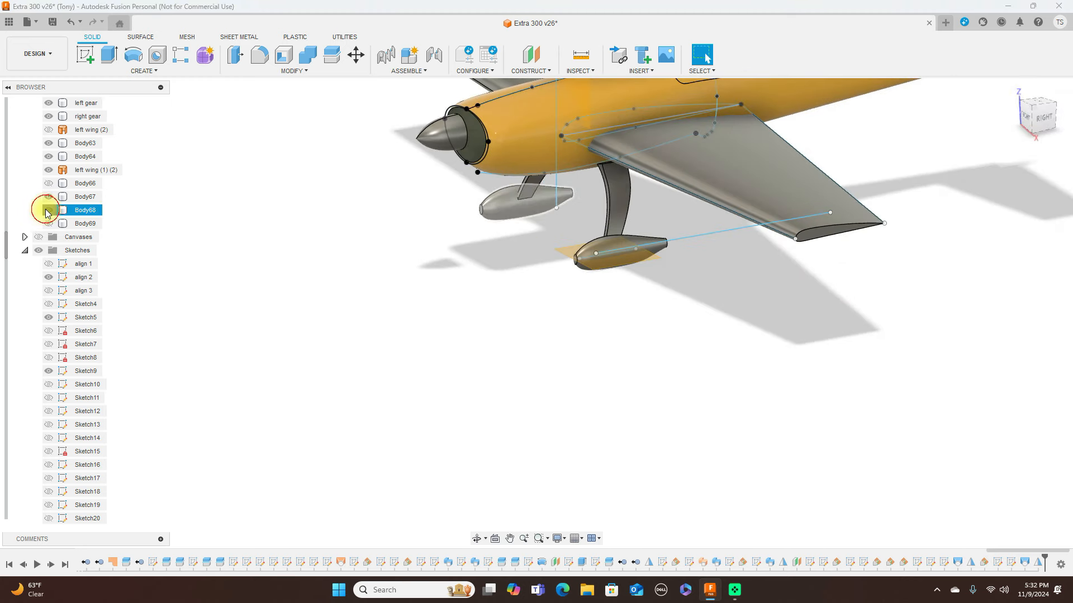
{"action": "left_click", "coordinate": [49, 223]}
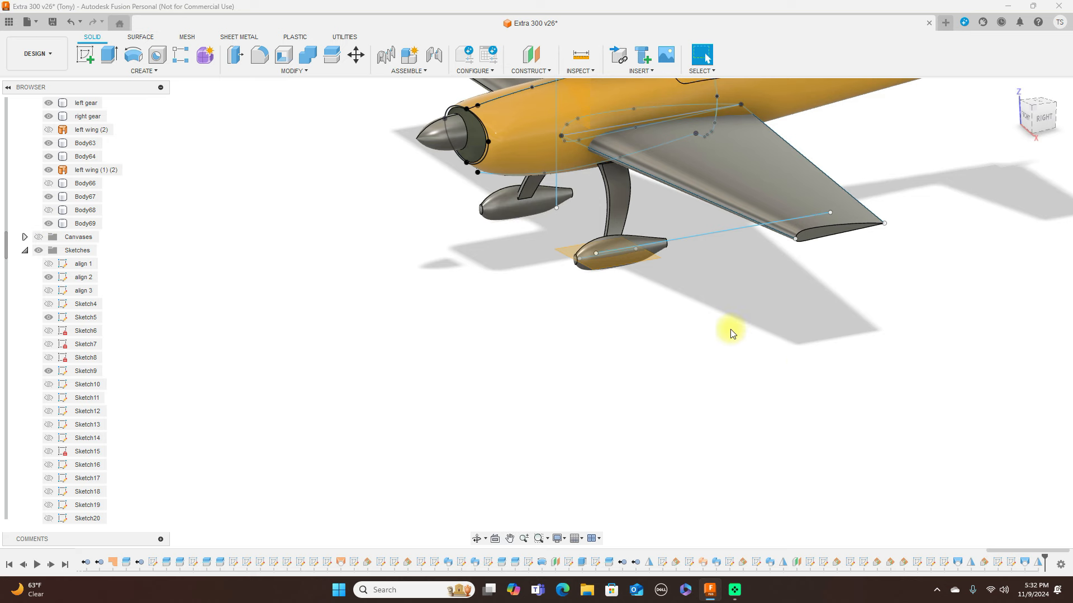
{"action": "scroll", "coordinate": [731, 333], "scroll_direction": "up", "scroll_amount": 2}
{"action": "left_click", "coordinate": [1045, 120]}
{"action": "scroll", "coordinate": [734, 366], "scroll_direction": "down", "scroll_amount": 1}
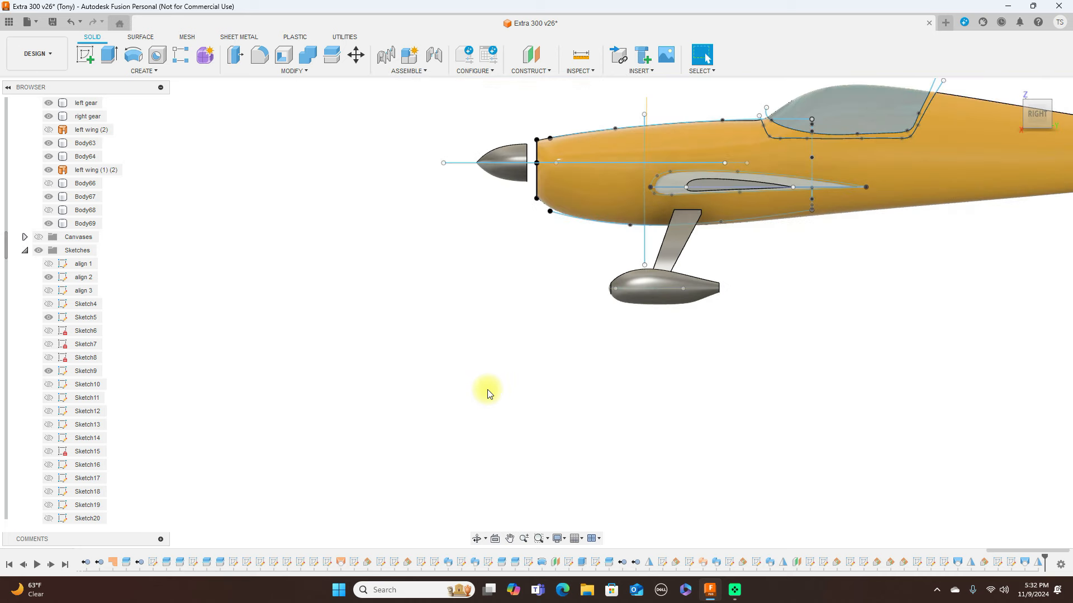
{"action": "left_click", "coordinate": [39, 250]}
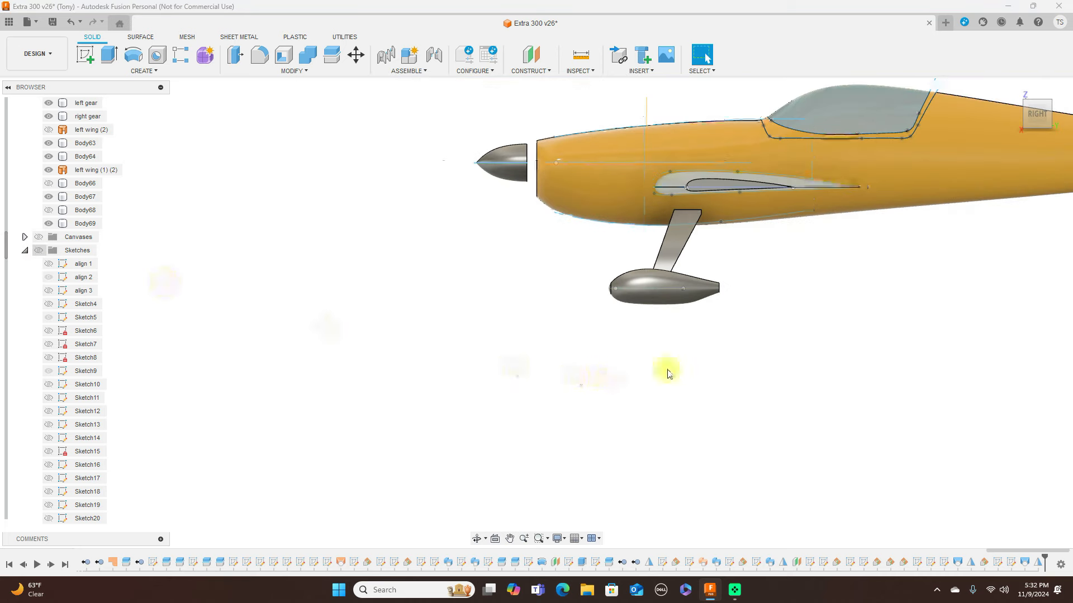
Examine the whole airplane from the side and at an angle, checking the landing gear and both wheel pants.
{"action": "scroll", "coordinate": [787, 340], "scroll_direction": "up", "scroll_amount": 2}
{"action": "middle_click_drag", "start_coordinate": [897, 268], "coordinate": [711, 402]}
{"action": "scroll", "coordinate": [702, 386], "scroll_direction": "down", "scroll_amount": 1}
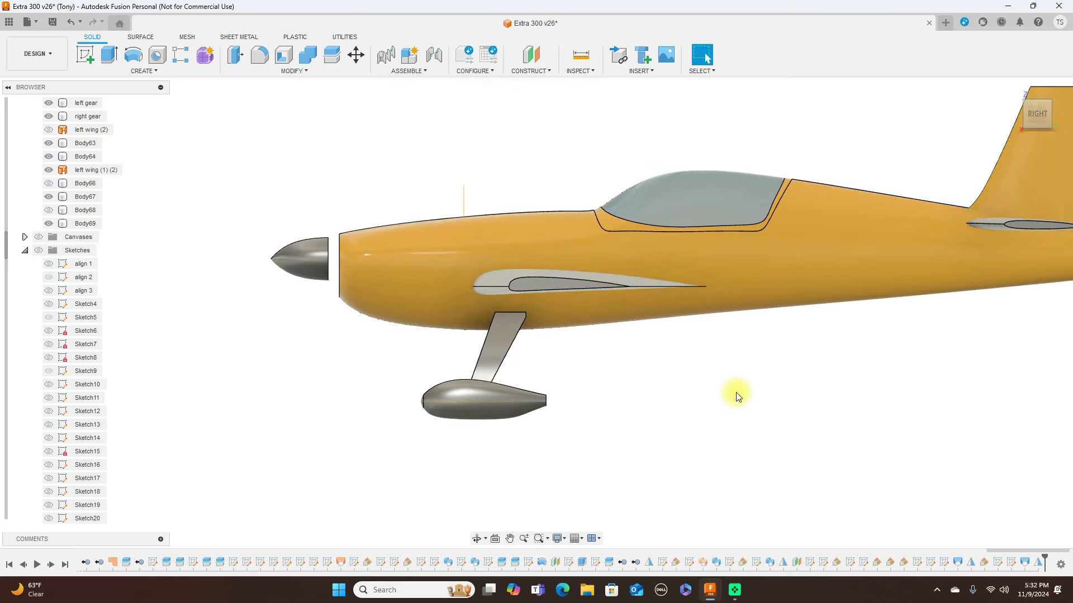
{"action": "middle_click_drag", "start_coordinate": [929, 391], "coordinate": [780, 400]}
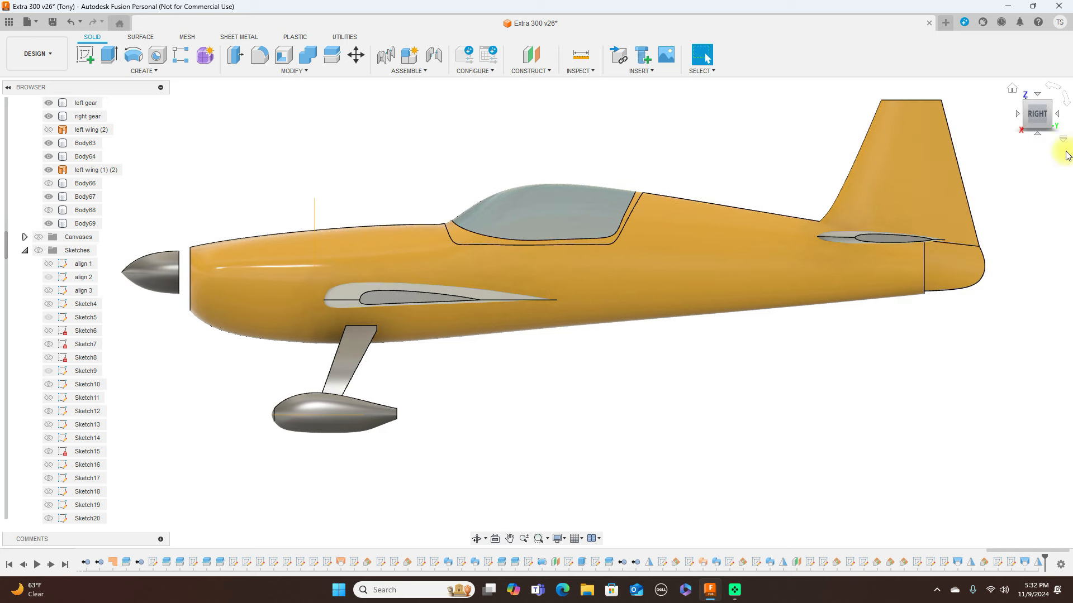
{"action": "left_click", "coordinate": [1022, 103]}
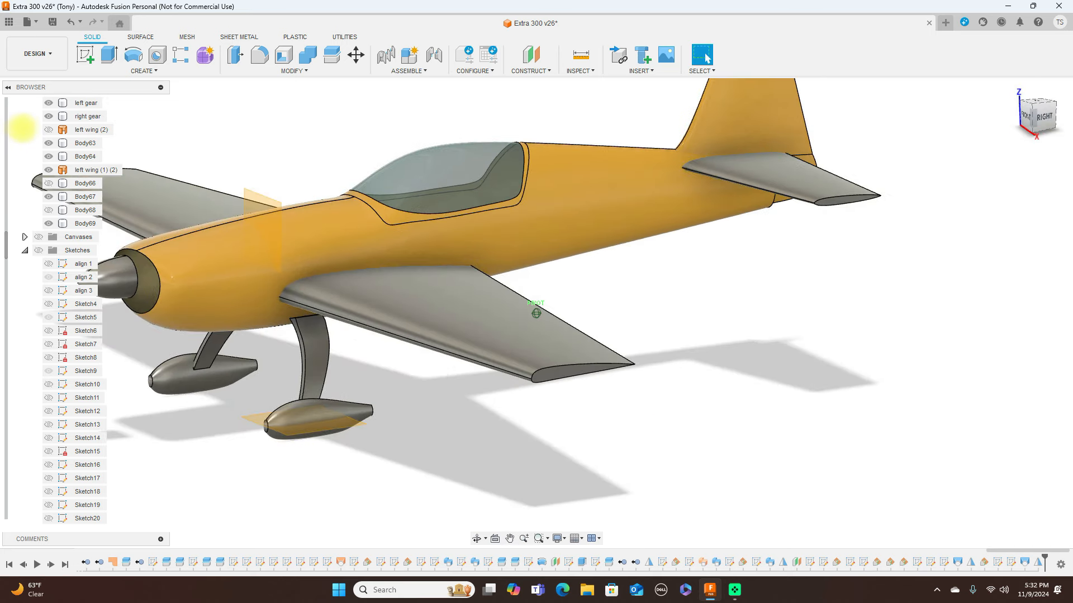
{"action": "scroll", "coordinate": [879, 335], "scroll_direction": "down", "scroll_amount": 2}
{"action": "middle_click_drag", "start_coordinate": [780, 365], "coordinate": [891, 343]}
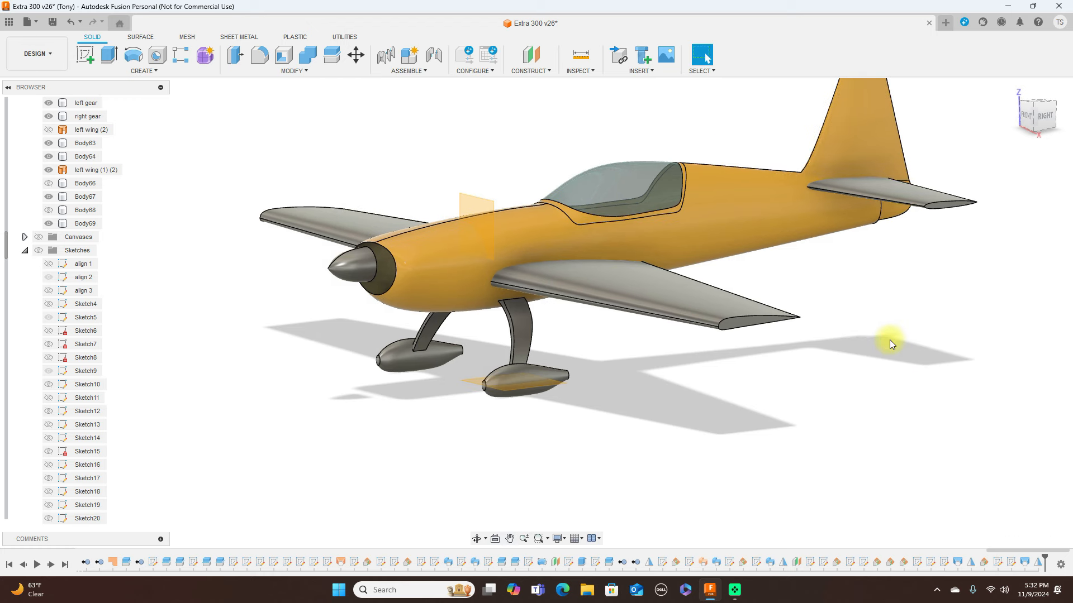
{"action": "left_click", "coordinate": [1049, 117]}
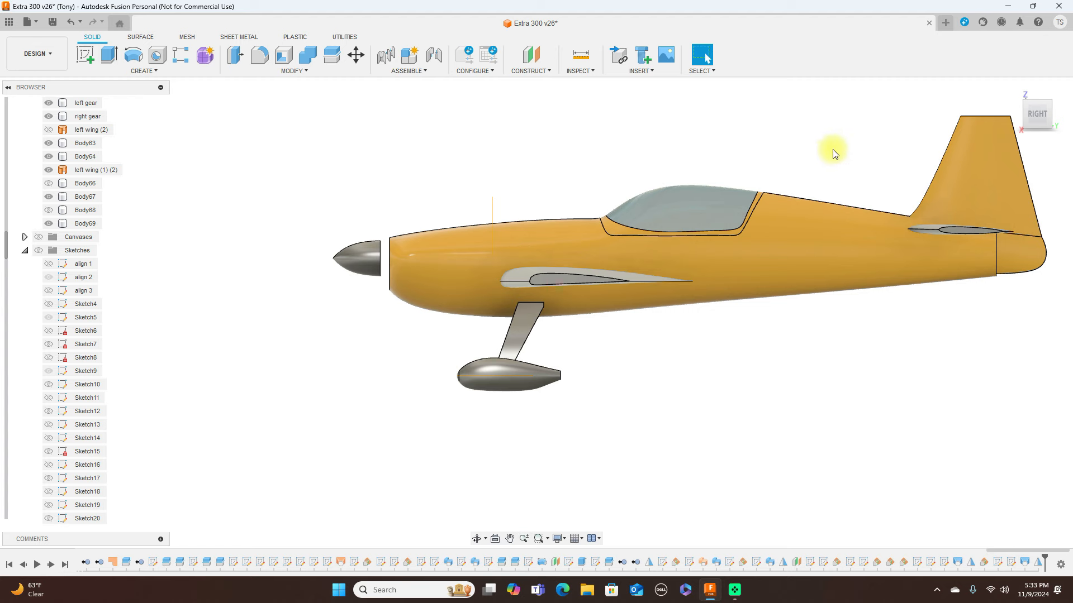
{"action": "middle_click_drag", "start_coordinate": [845, 141], "coordinate": [757, 182]}
{"action": "left_click", "coordinate": [1028, 116]}
{"action": "mouse_move", "coordinate": [77, 127]}
{"action": "middle_mouse_down", "text": "shift"}
{"action": "mouse_move", "coordinate": [93, 116]}
{"action": "mouse_move", "coordinate": [41, 126]}
{"action": "mouse_move", "coordinate": [1015, 115]}
{"action": "mouse_move", "coordinate": [996, 110]}
{"action": "mouse_move", "coordinate": [990, 125]}
{"action": "mouse_move", "coordinate": [1031, 113]}
{"action": "mouse_move", "coordinate": [19, 132]}
{"action": "mouse_move", "coordinate": [46, 107]}
{"action": "mouse_move", "coordinate": [46, 116]}
{"action": "mouse_move", "coordinate": [1031, 114]}
{"action": "middle_mouse_up", "text": "shift"}
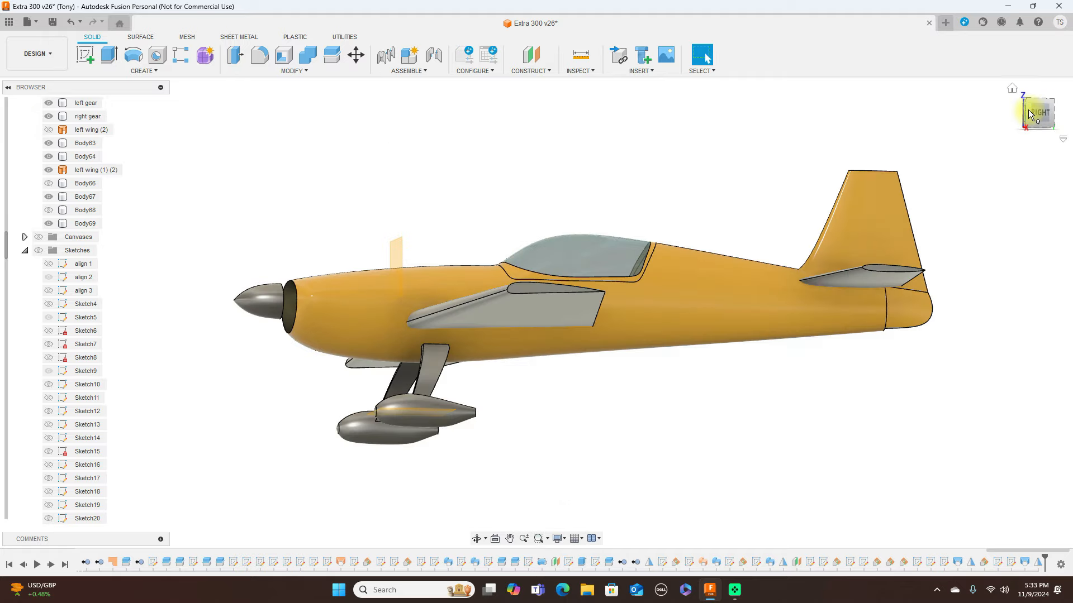
{"action": "left_click", "coordinate": [1034, 111]}
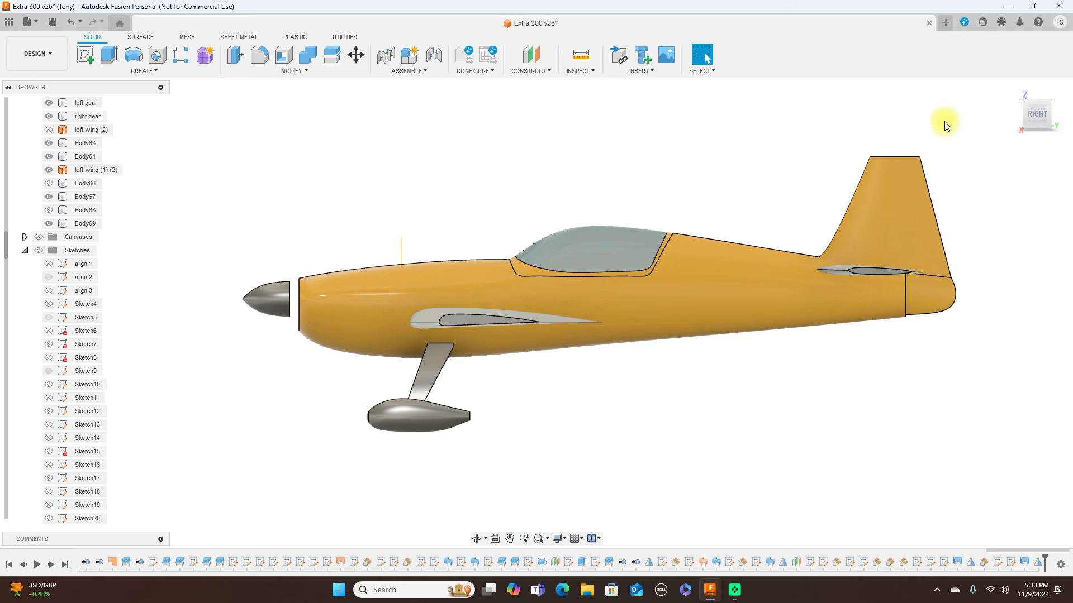
{"action": "left_click_drag", "start_coordinate": [1024, 115], "coordinate": [1056, 118]}
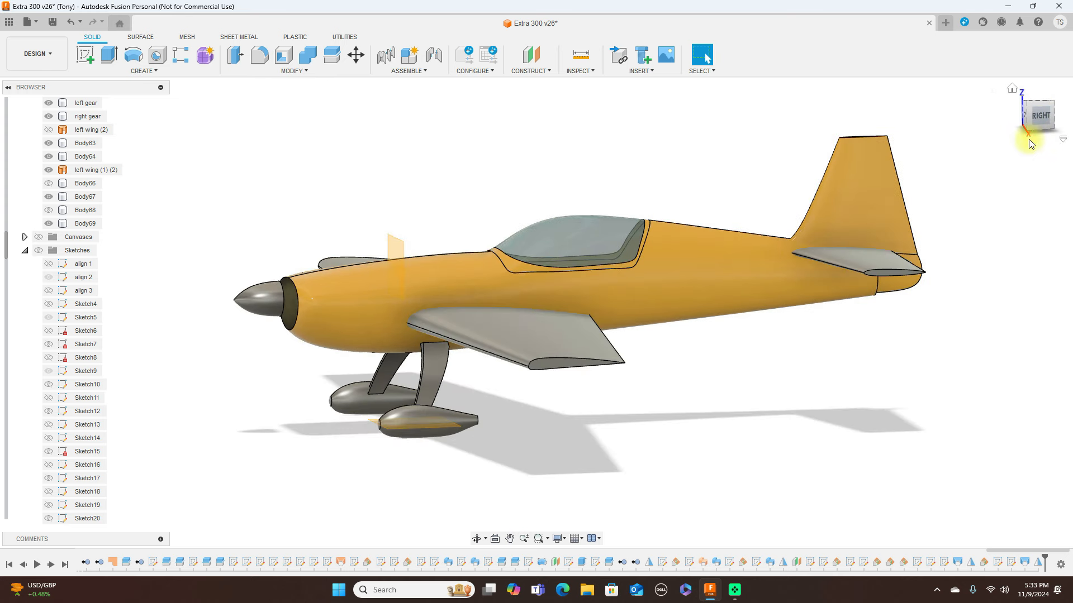